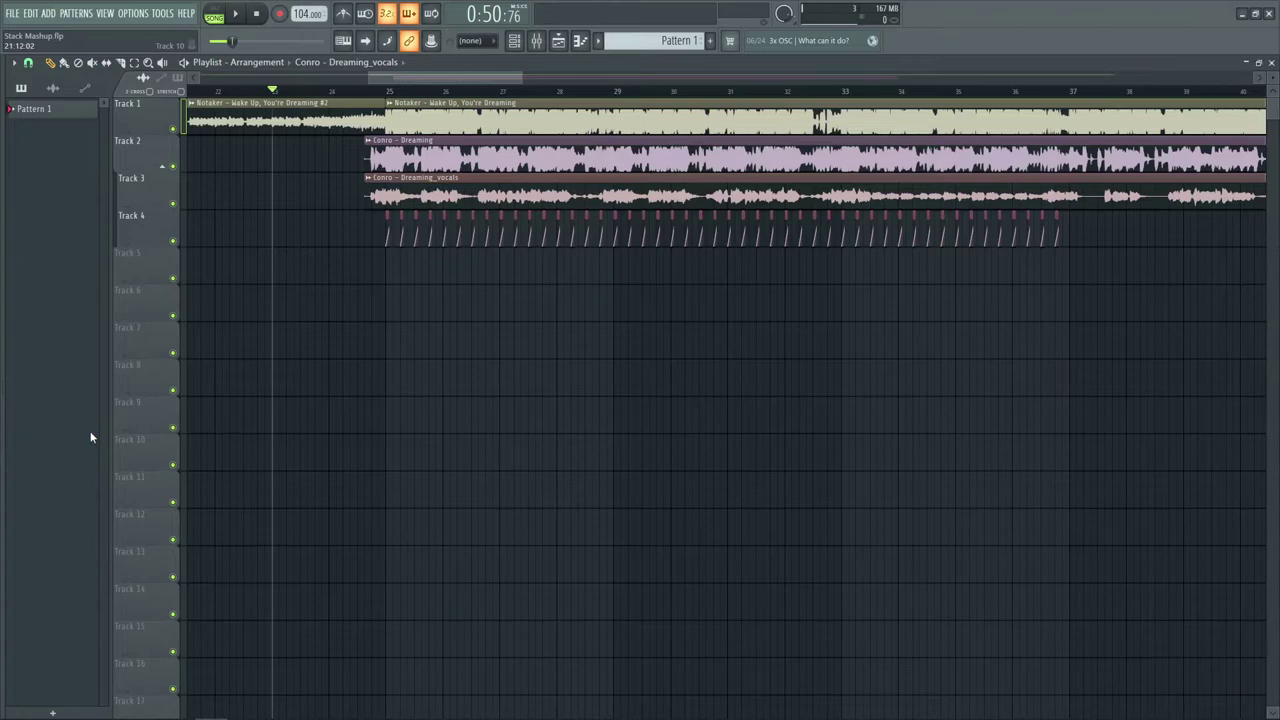
- Select the Notaker - Wake Up, You're Dreaming #2 clip and play the full arrangement from bar 23
left_click(336, 104)
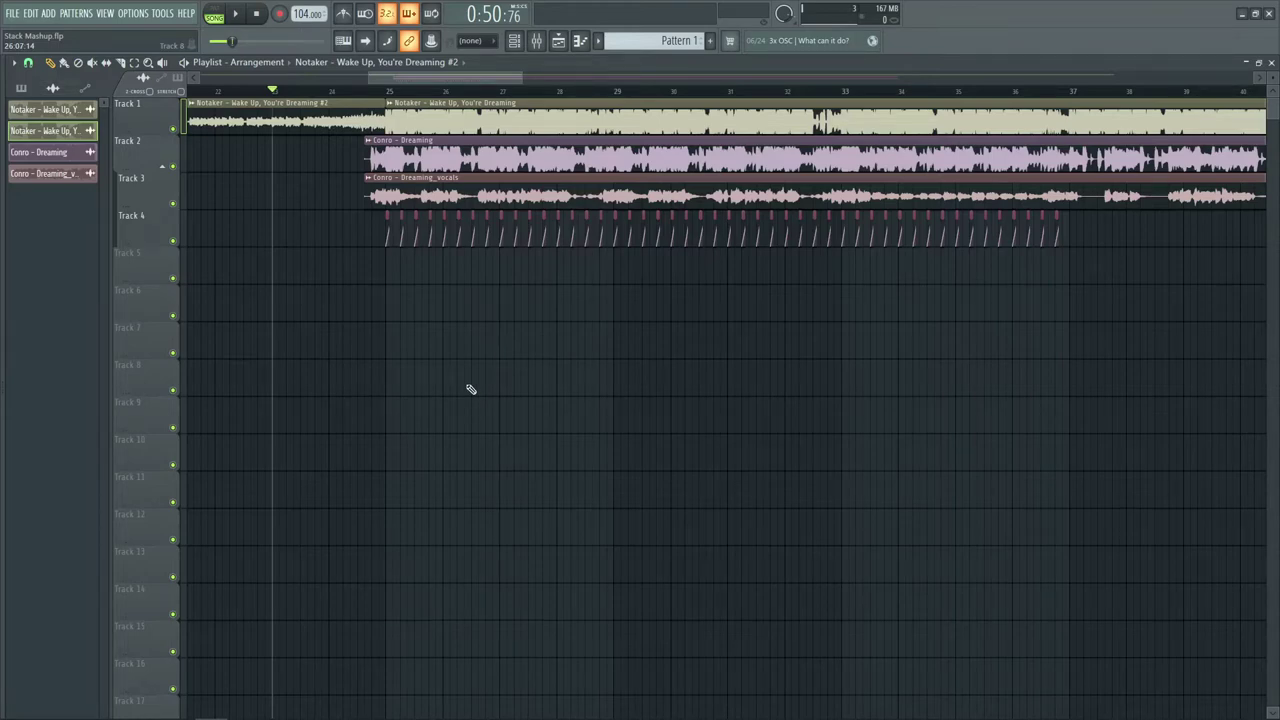
key("space")
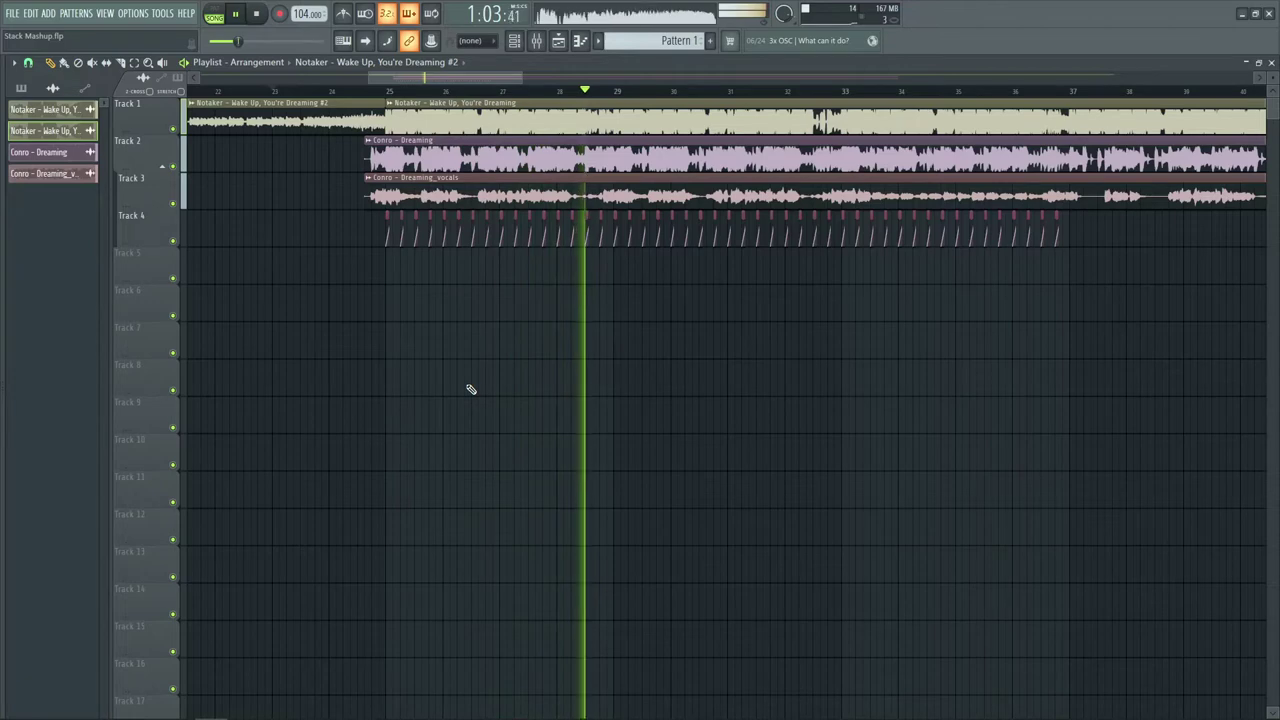
key("space")
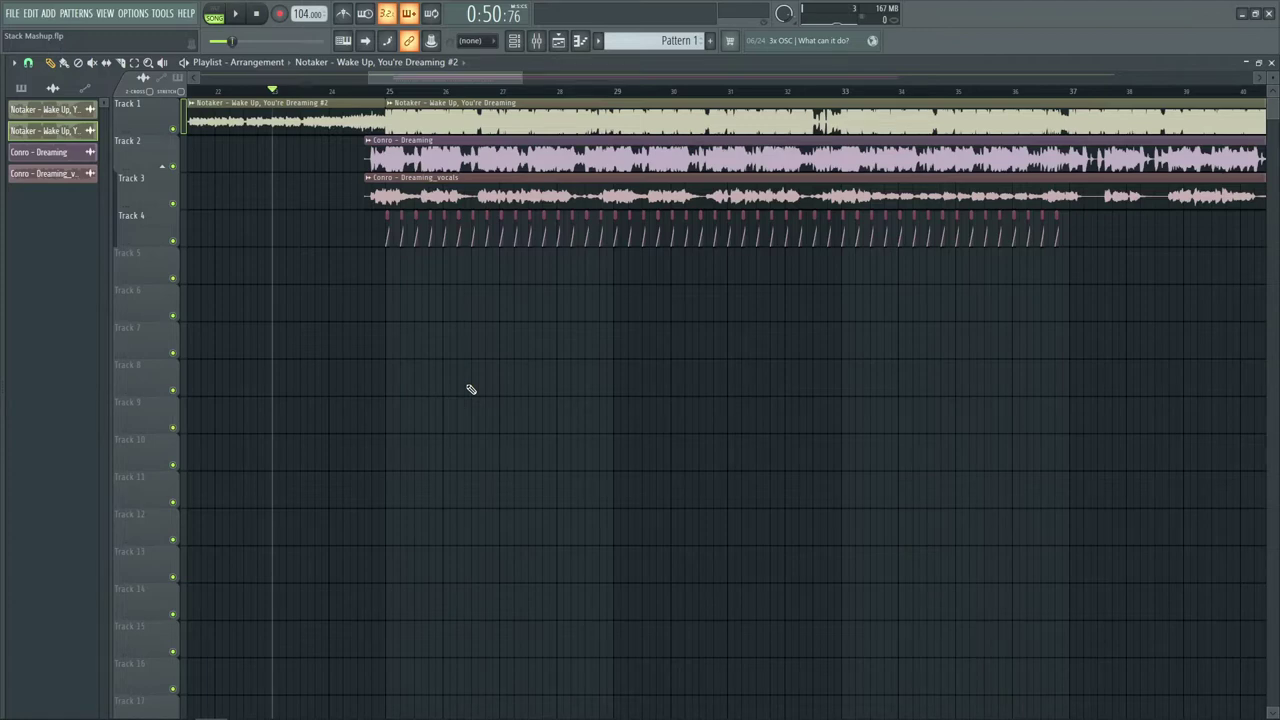
- Solo Track 1 and play the Notaker clip on its own from bar 25
left_click(172, 128, "ctrl")
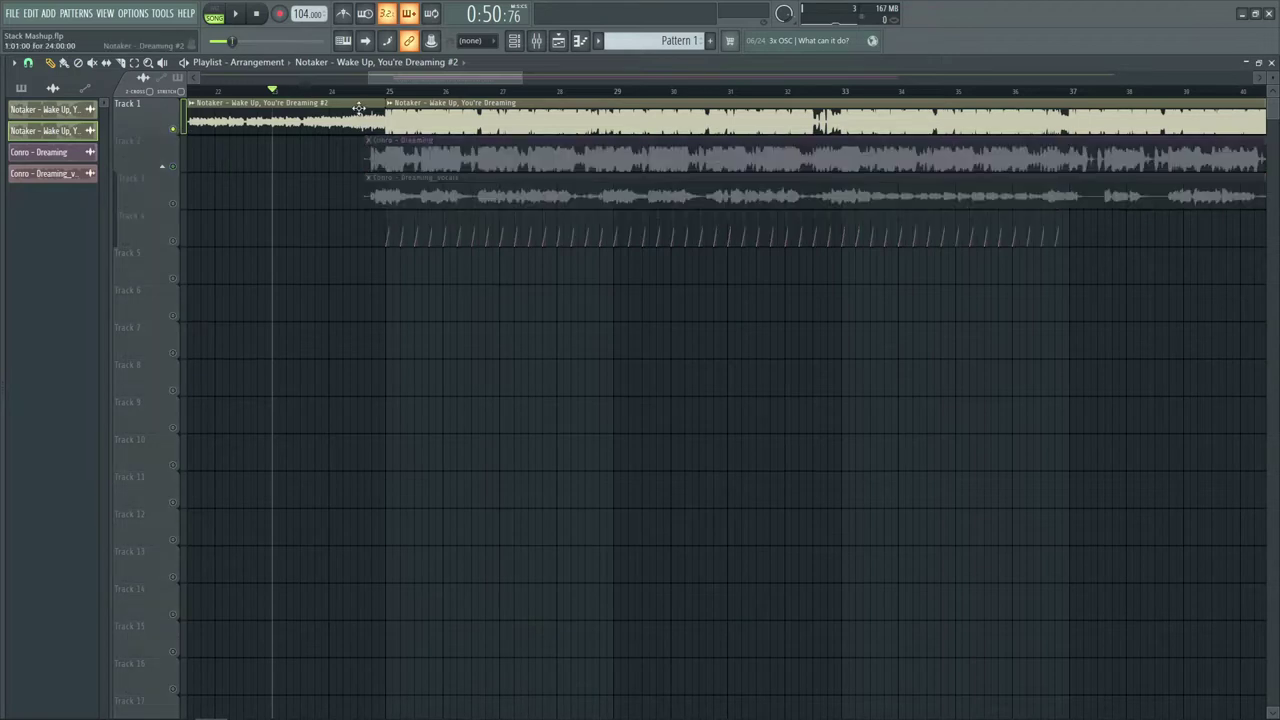
left_click(386, 91)
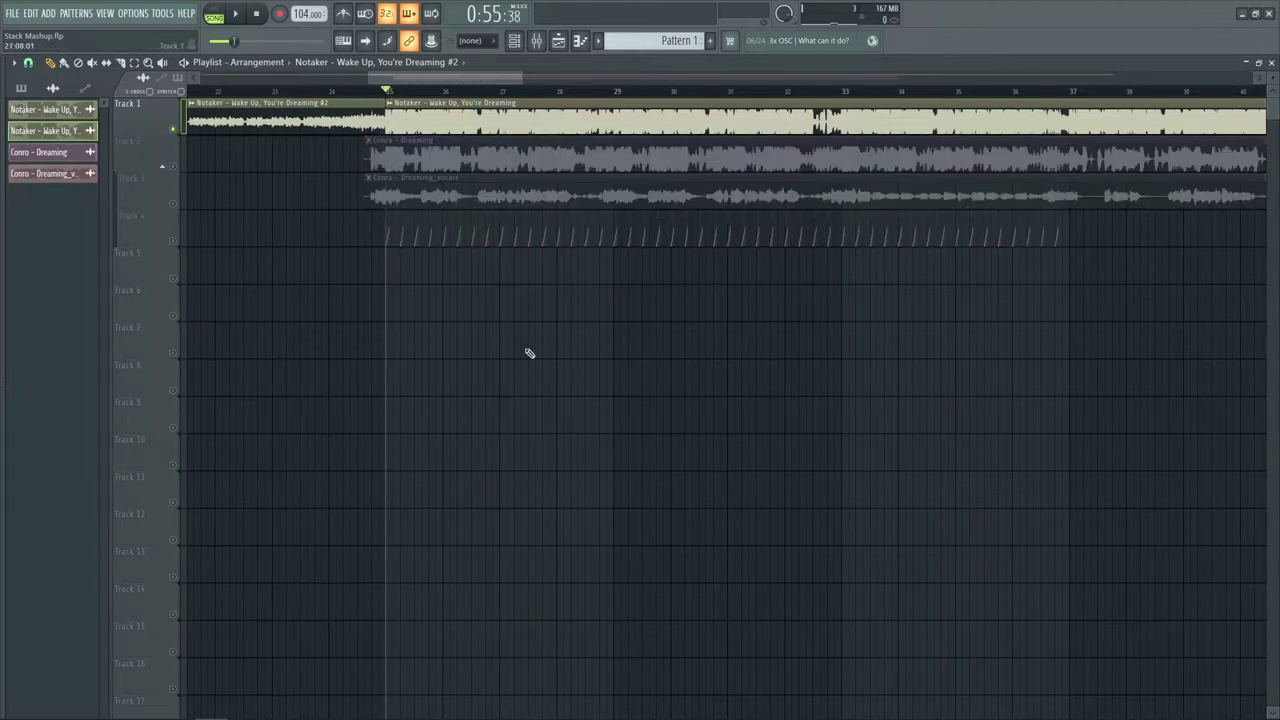
key("space")
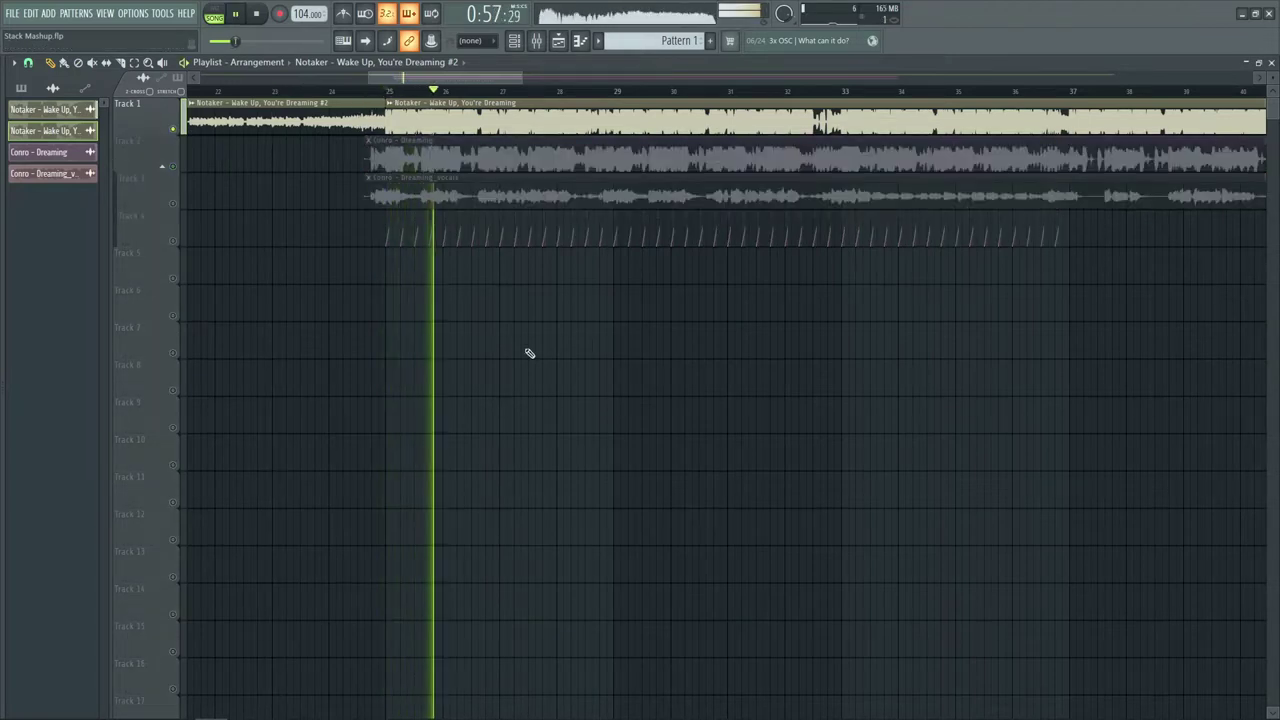
key("space")
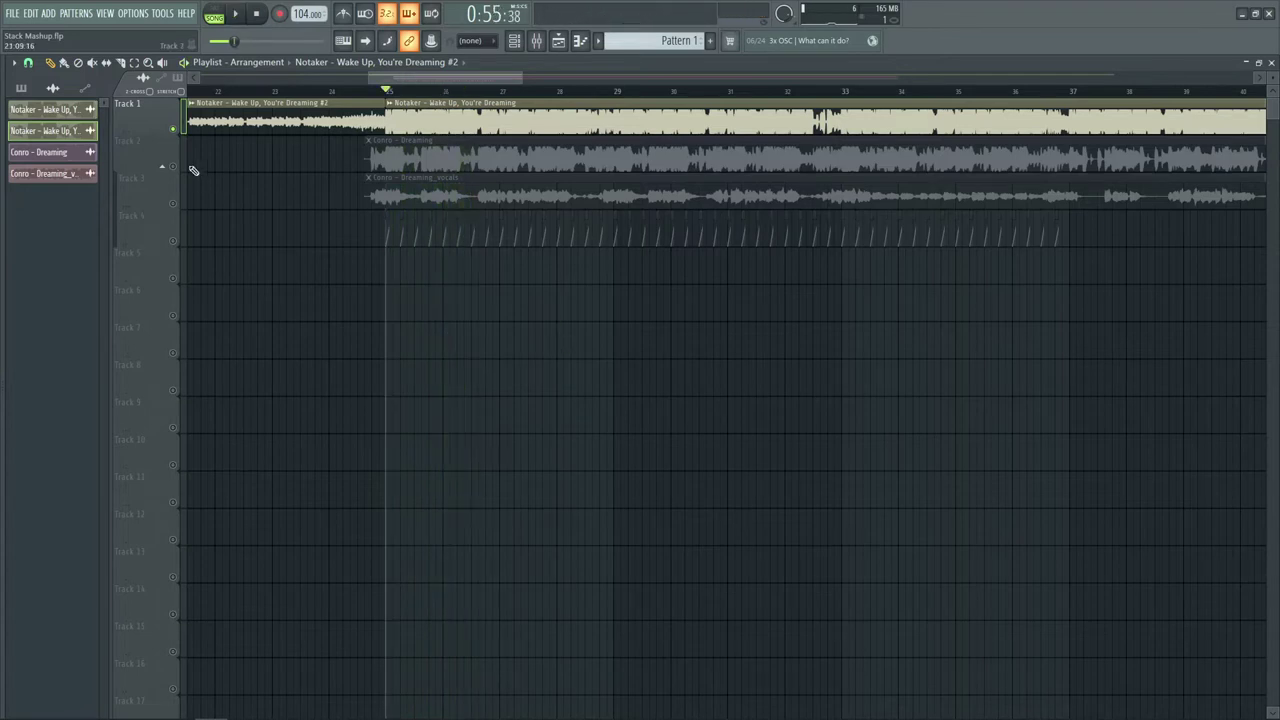
- Solo the group of Tracks 2 to 4 and play the Conro - Dreaming clips from just before bar 25
left_click(174, 168)
left_click(372, 91)
key("space")
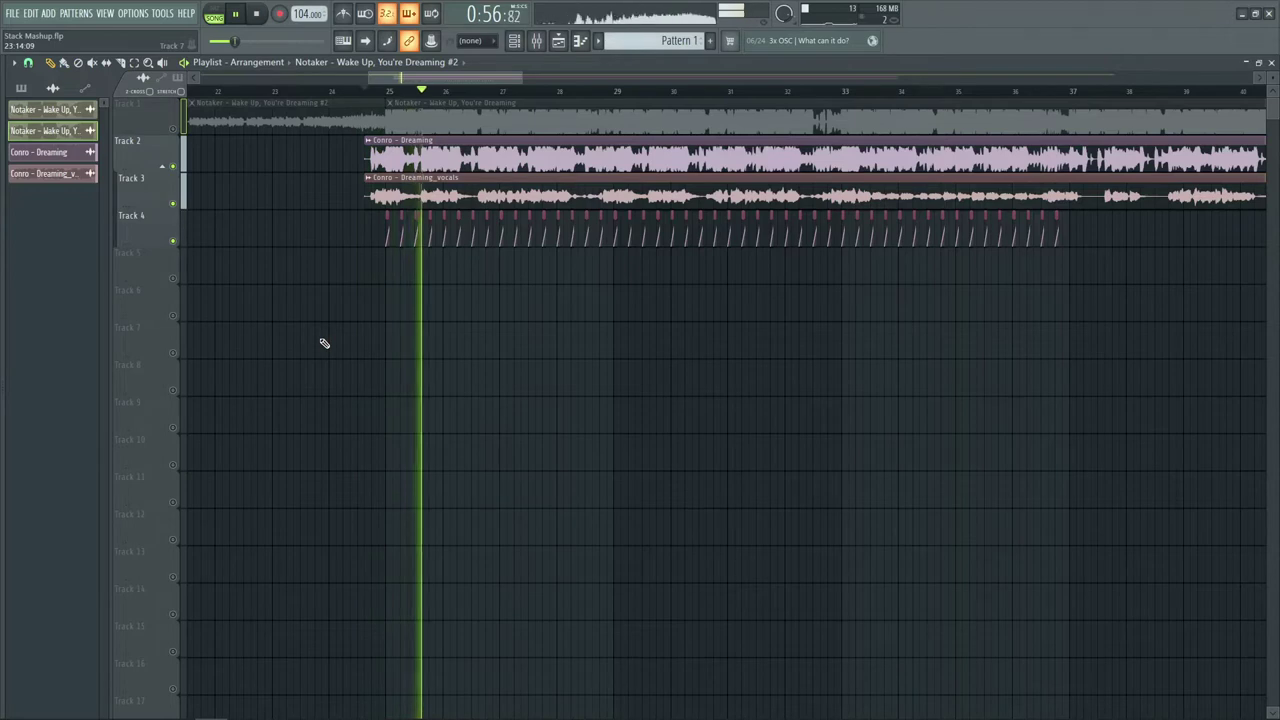
key("space")
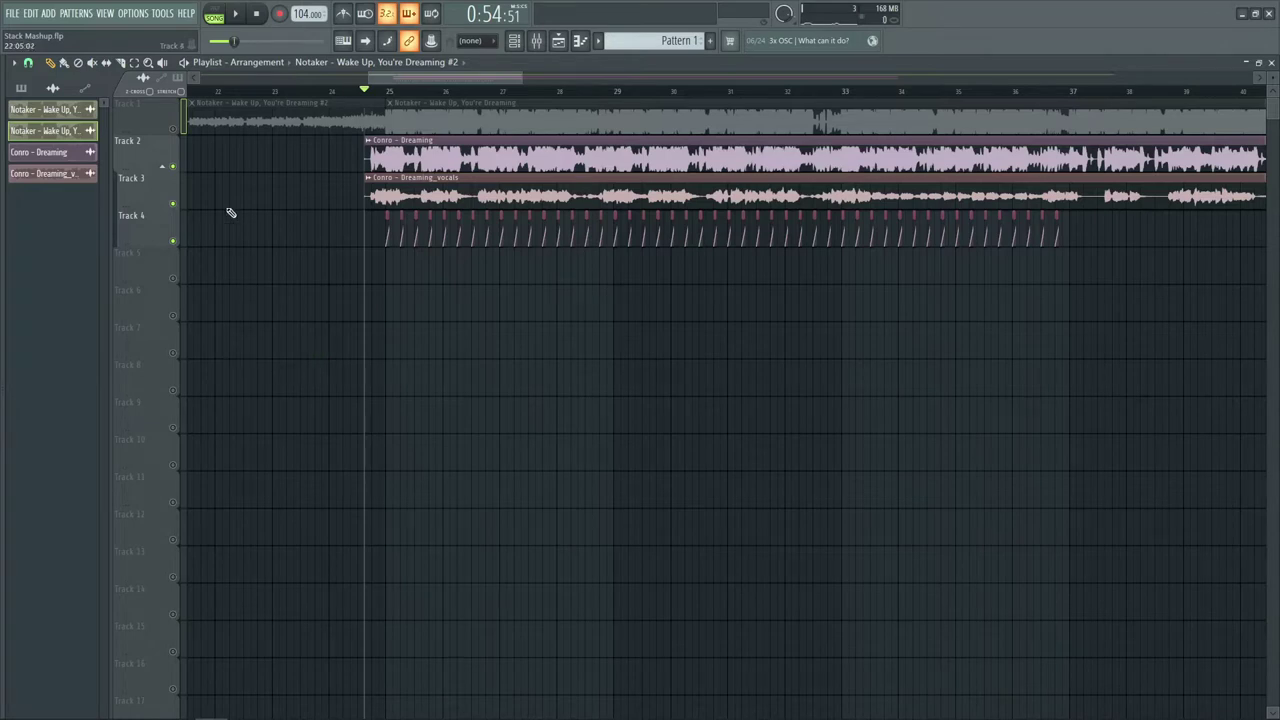
- Solo Track 1 again, play it from where the Conro clips begin, and re-enable all tracks
right_click(182, 138)
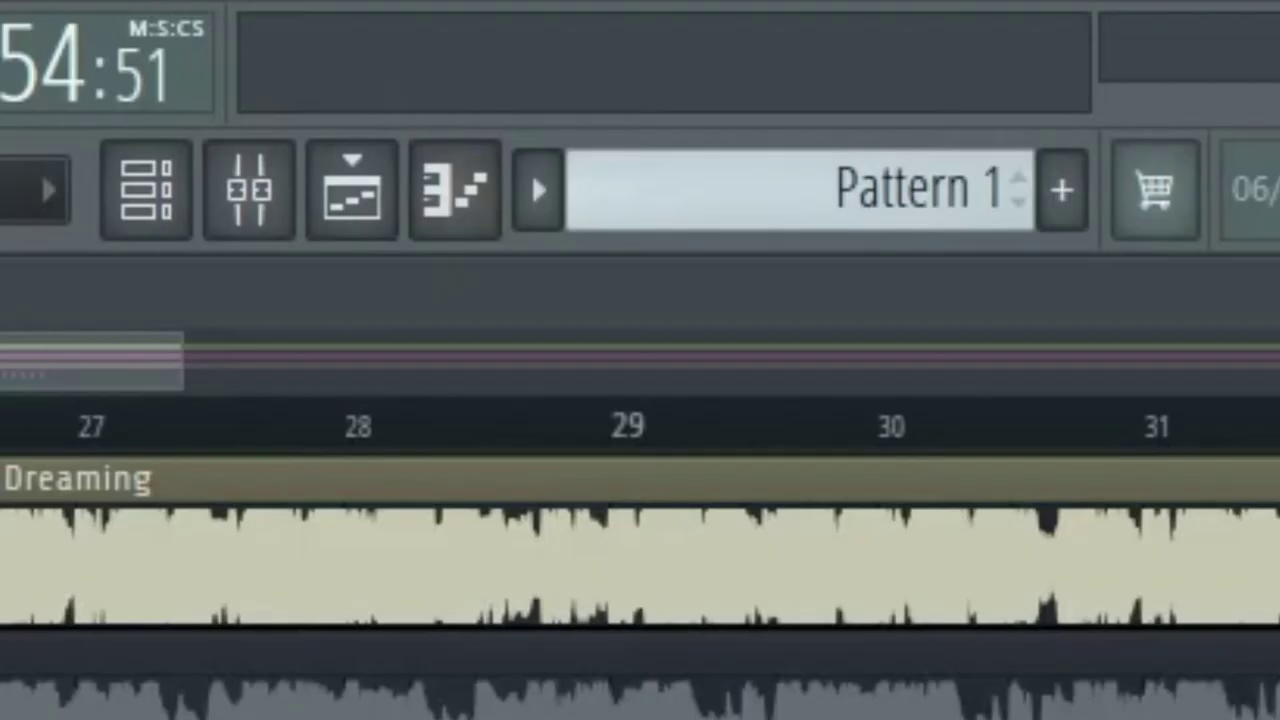
key("space")
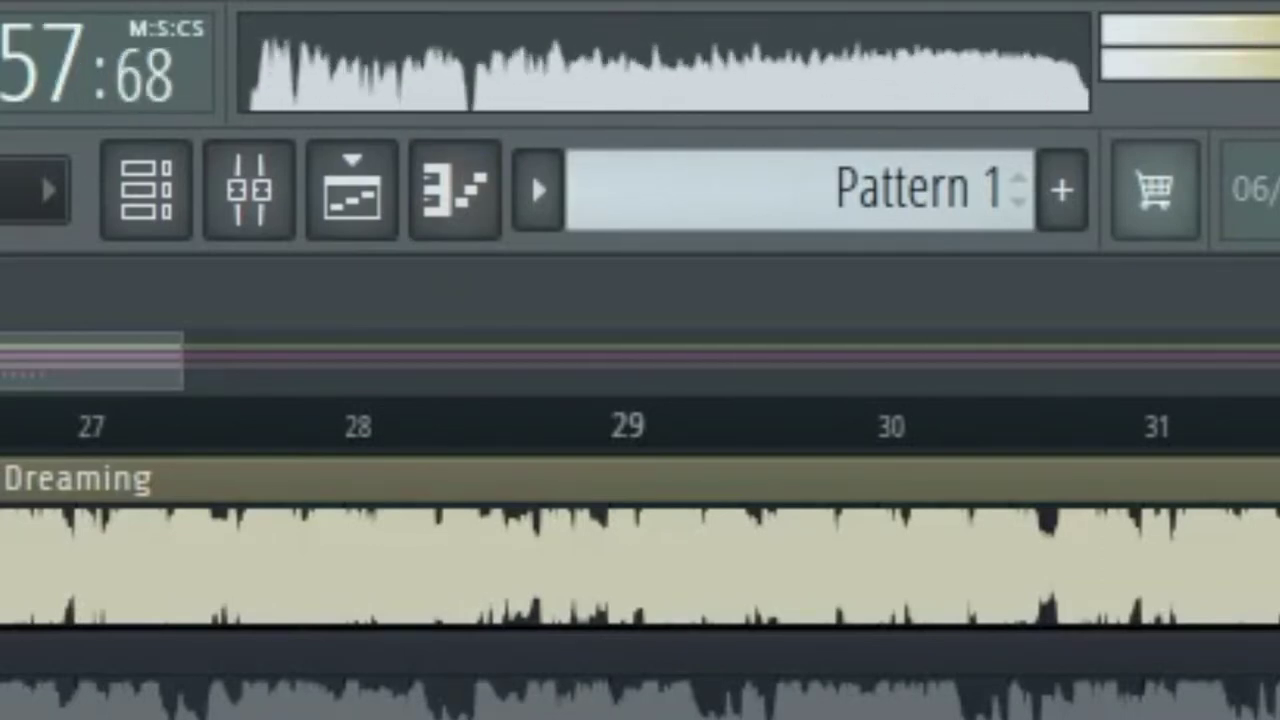
key("space")
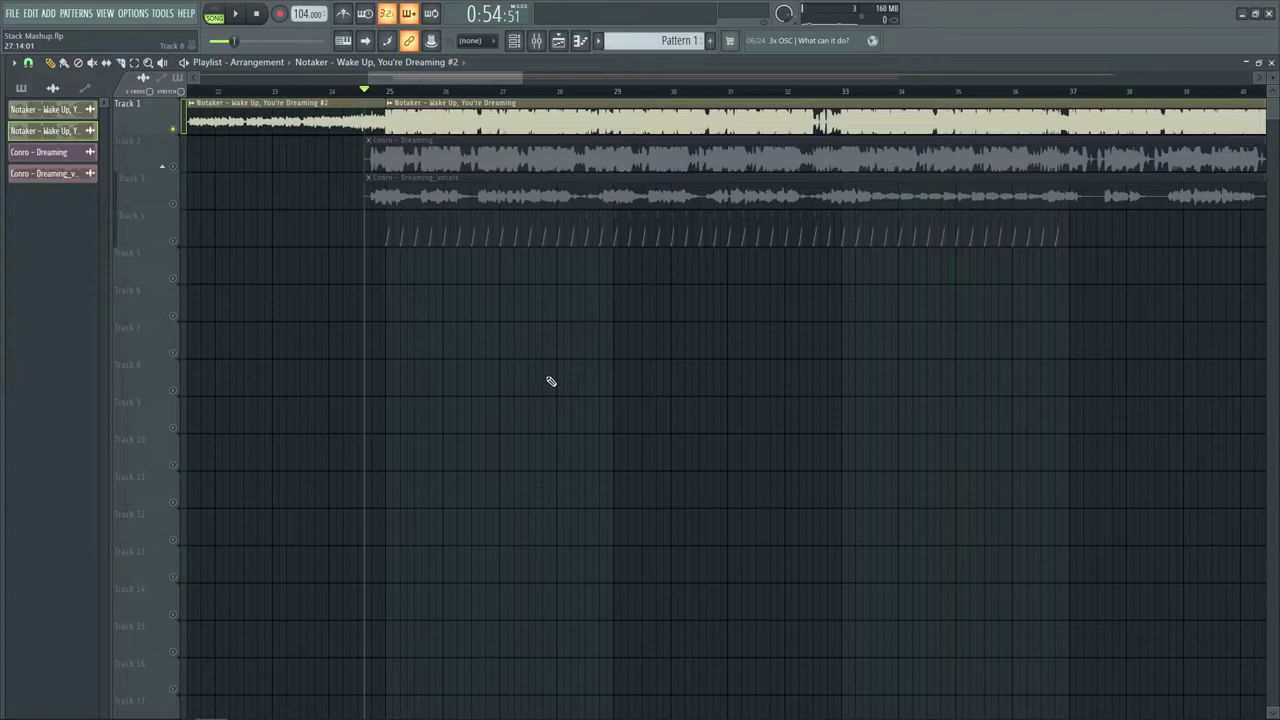
left_click(172, 129, "ctrl")
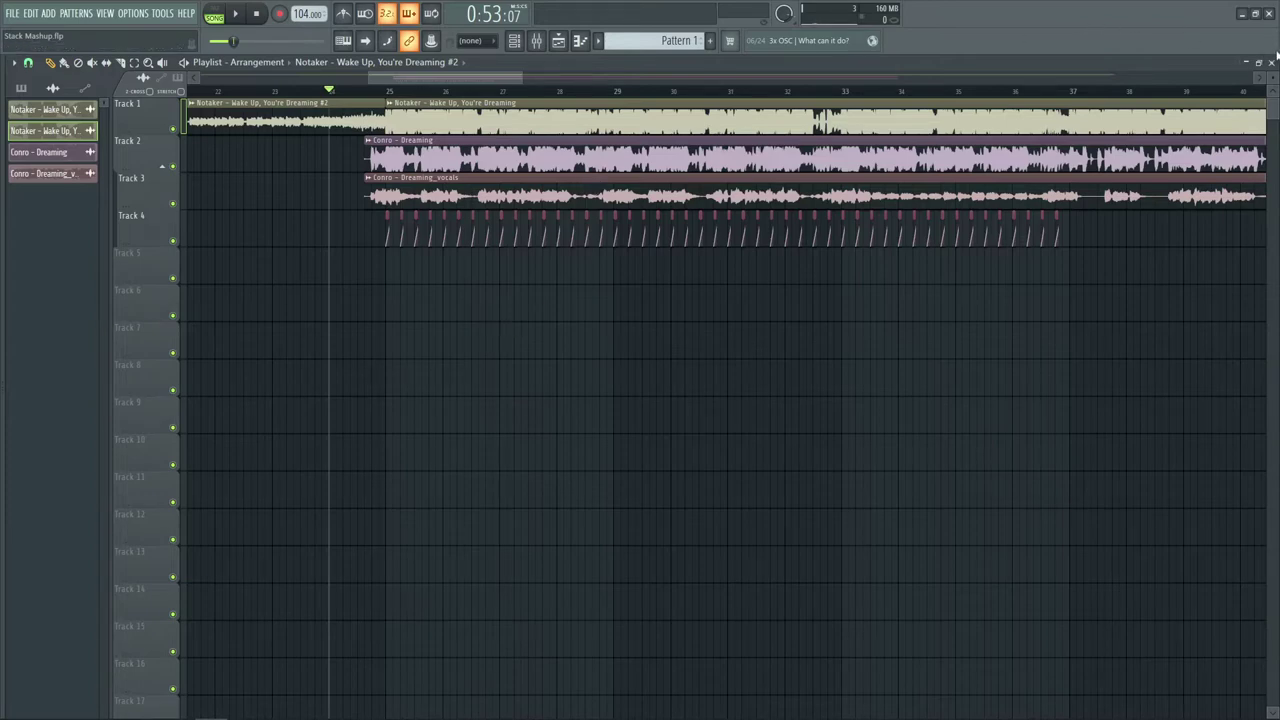
- Close the playlist, add Frequency Splitter to effect slot 2 of the WUYD mixer track, and set it to 2 bands
left_click(1271, 62)
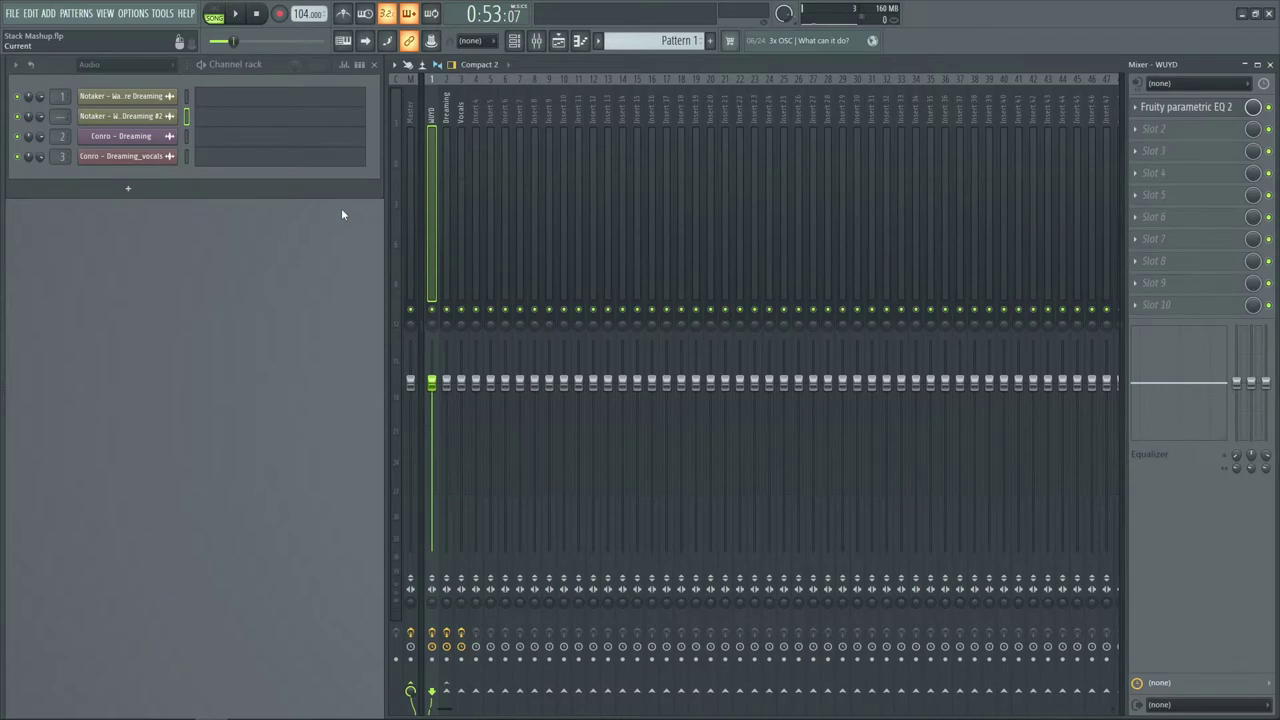
left_click(1156, 130)
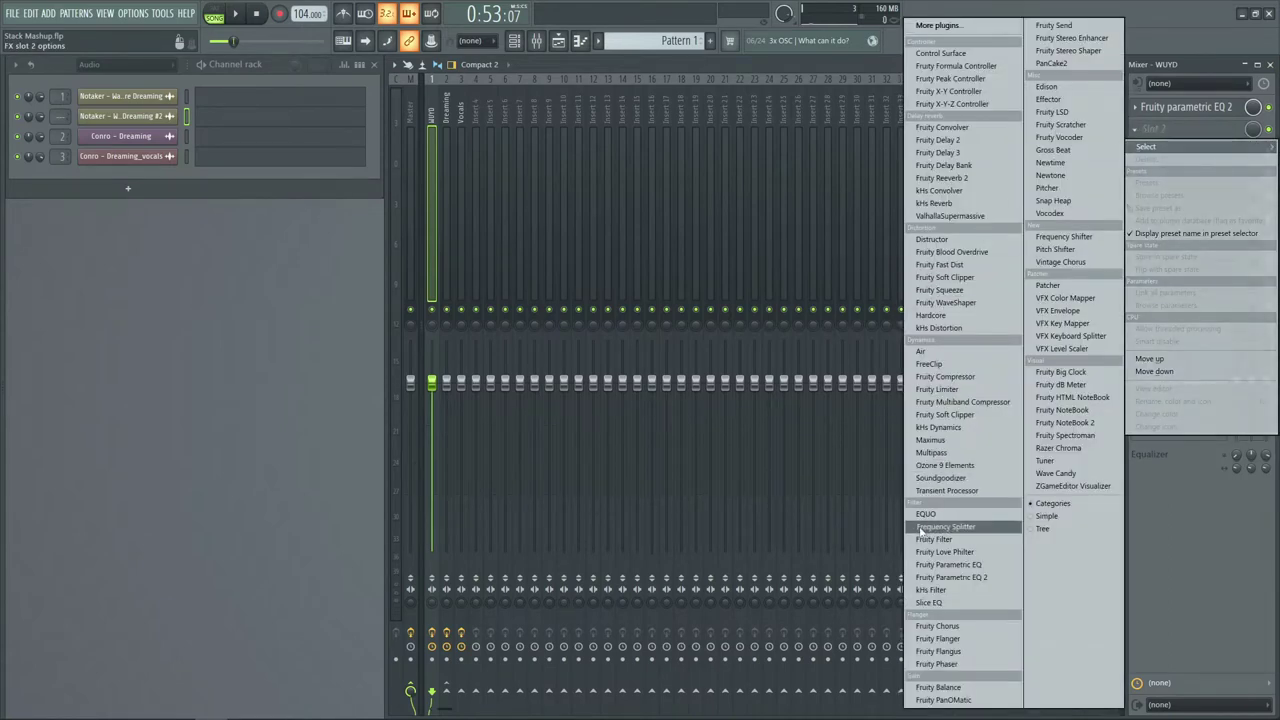
left_click(945, 527)
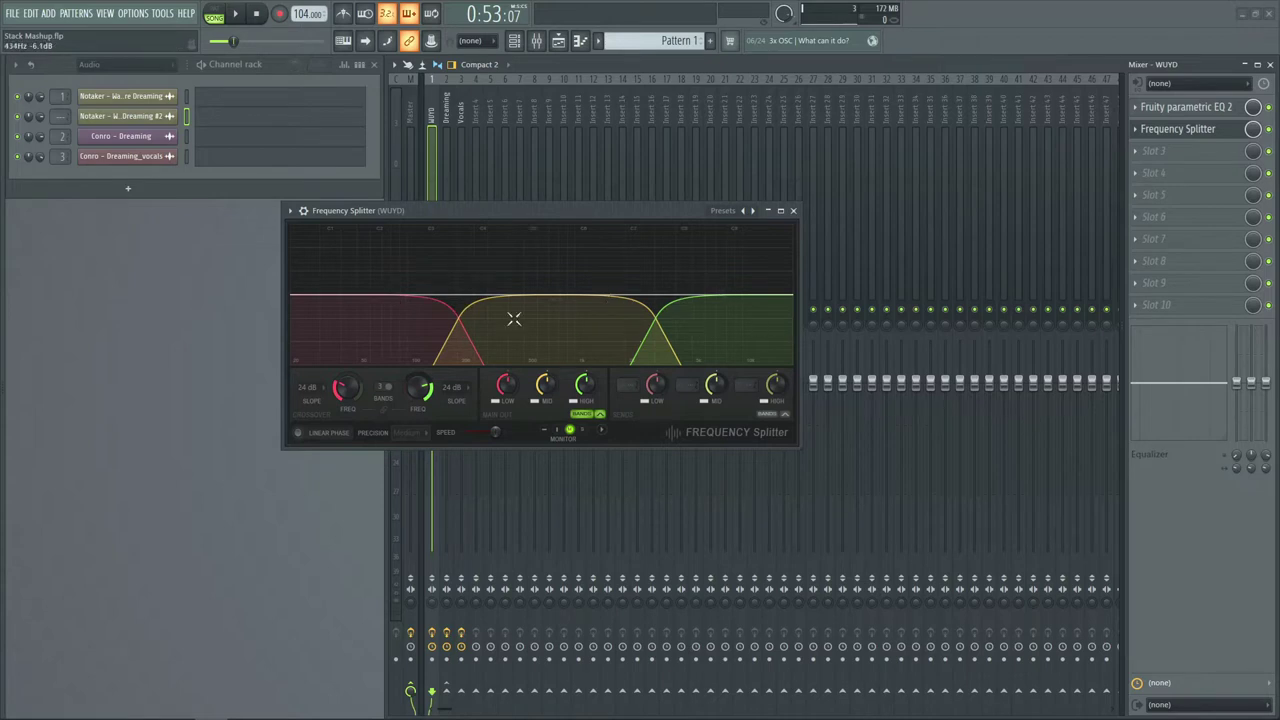
scroll(384, 391, "down", 1)
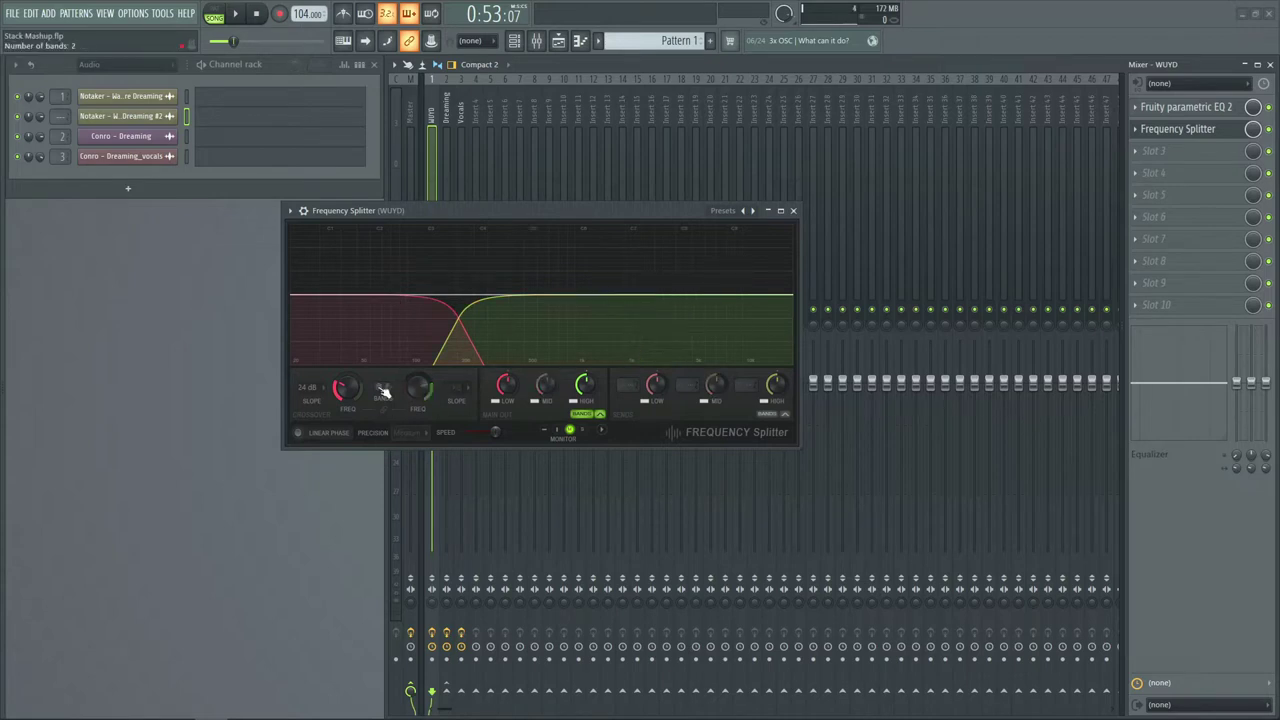
- Open the Dreaming track's Fruity parametric EQ 2 for comparison and set the splitter's low/high slope to 18 dB
left_click(448, 172)
left_click(1190, 108)
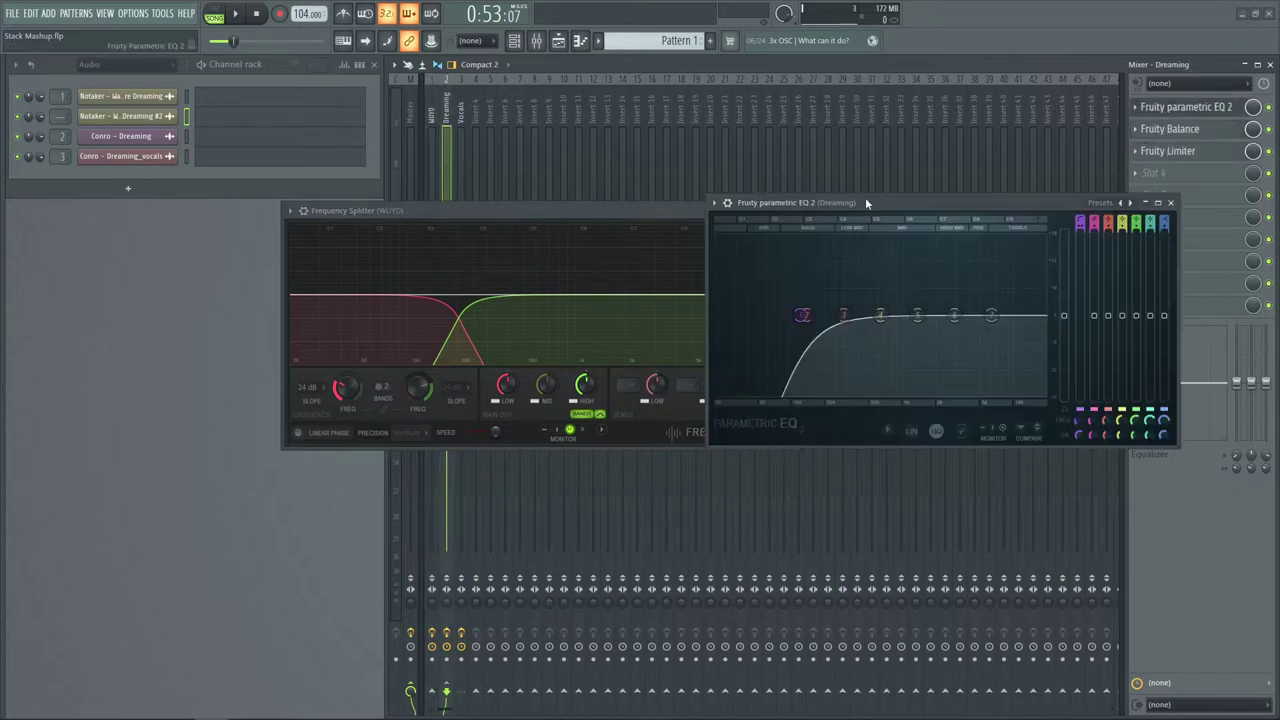
left_click_drag(866, 203, 855, 194)
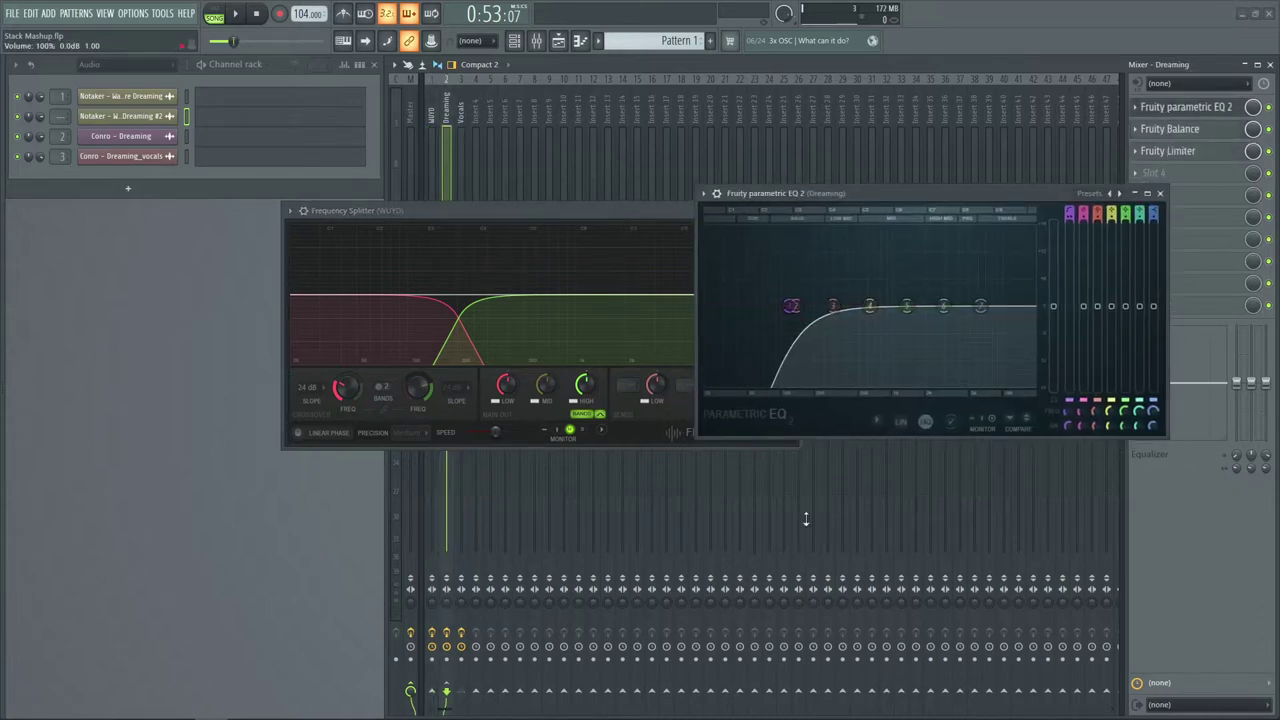
left_click(307, 387)
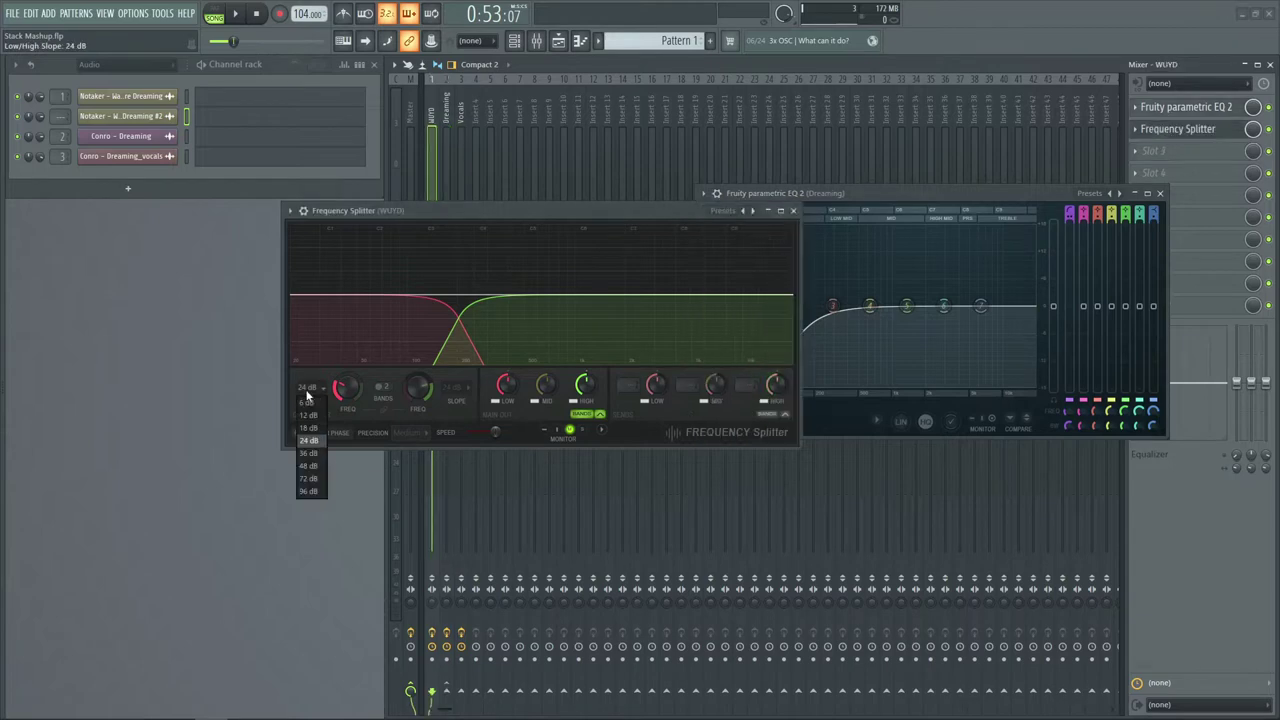
left_click(307, 428)
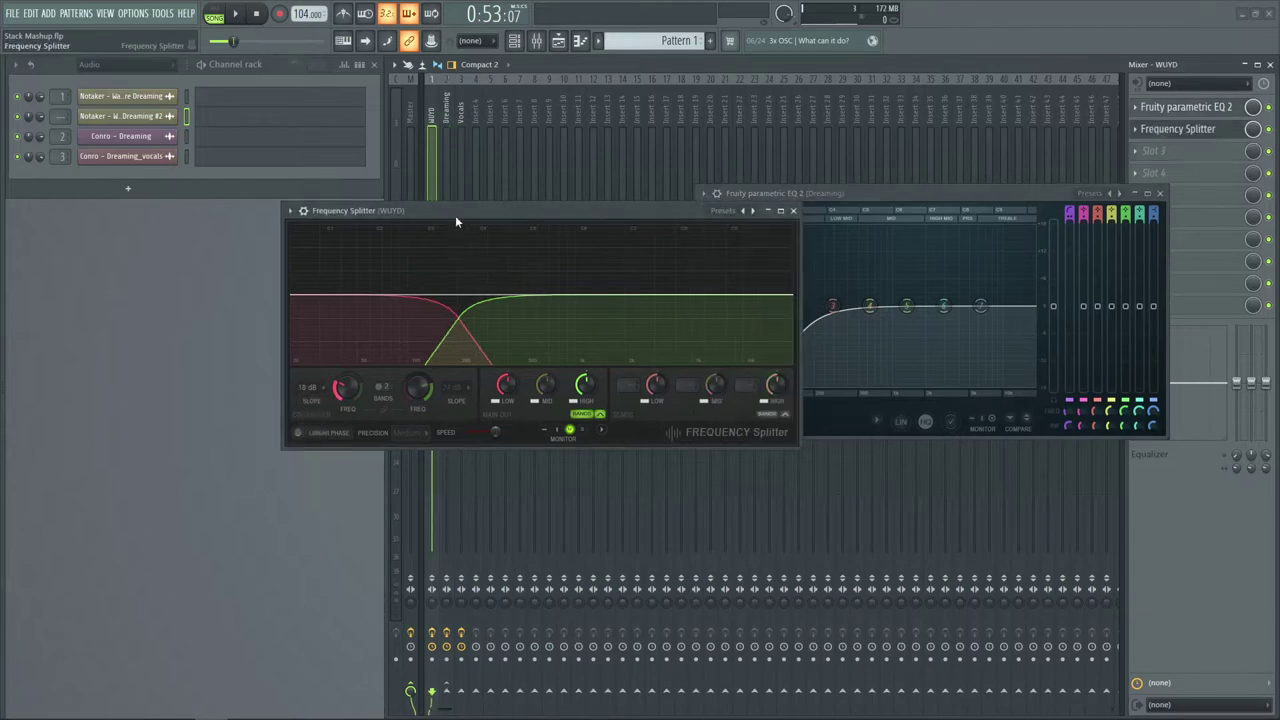
left_click_drag(455, 215, 319, 208)
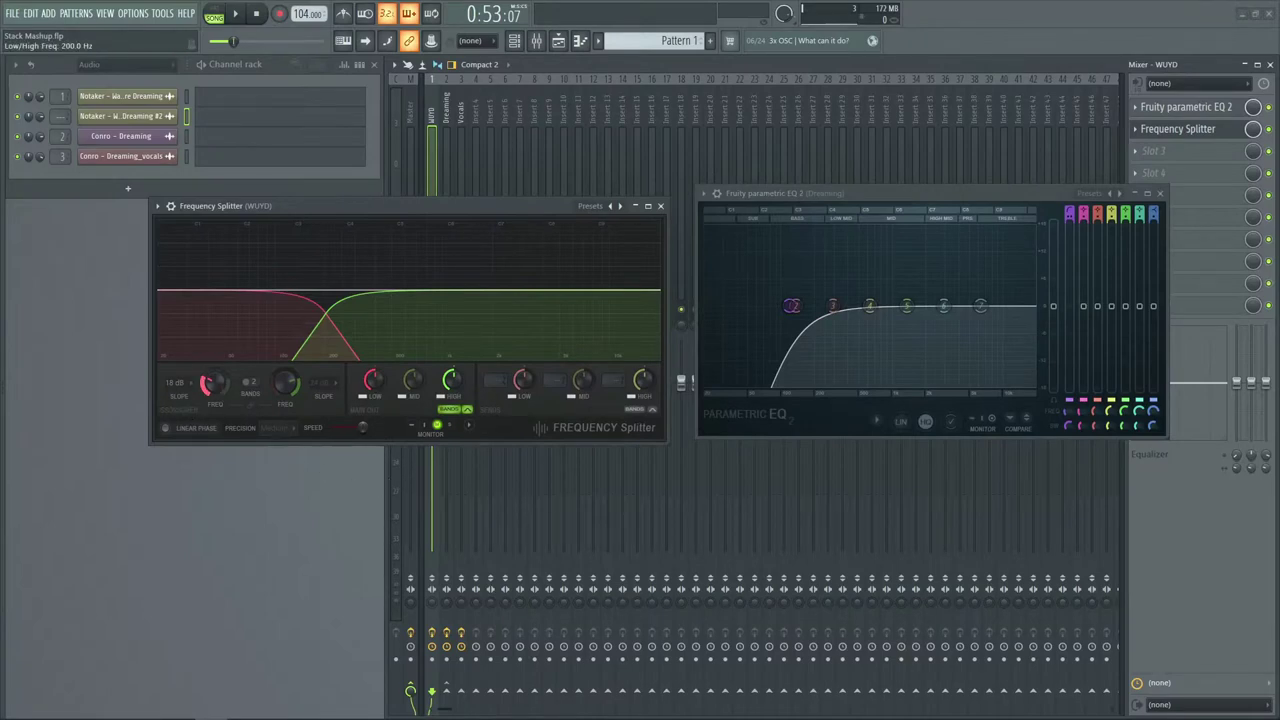
- Set the Frequency Splitter's low/high crossover frequency to 119.5 Hz and close the Dreaming track's EQ
left_click_drag(286, 383, 286, 398)
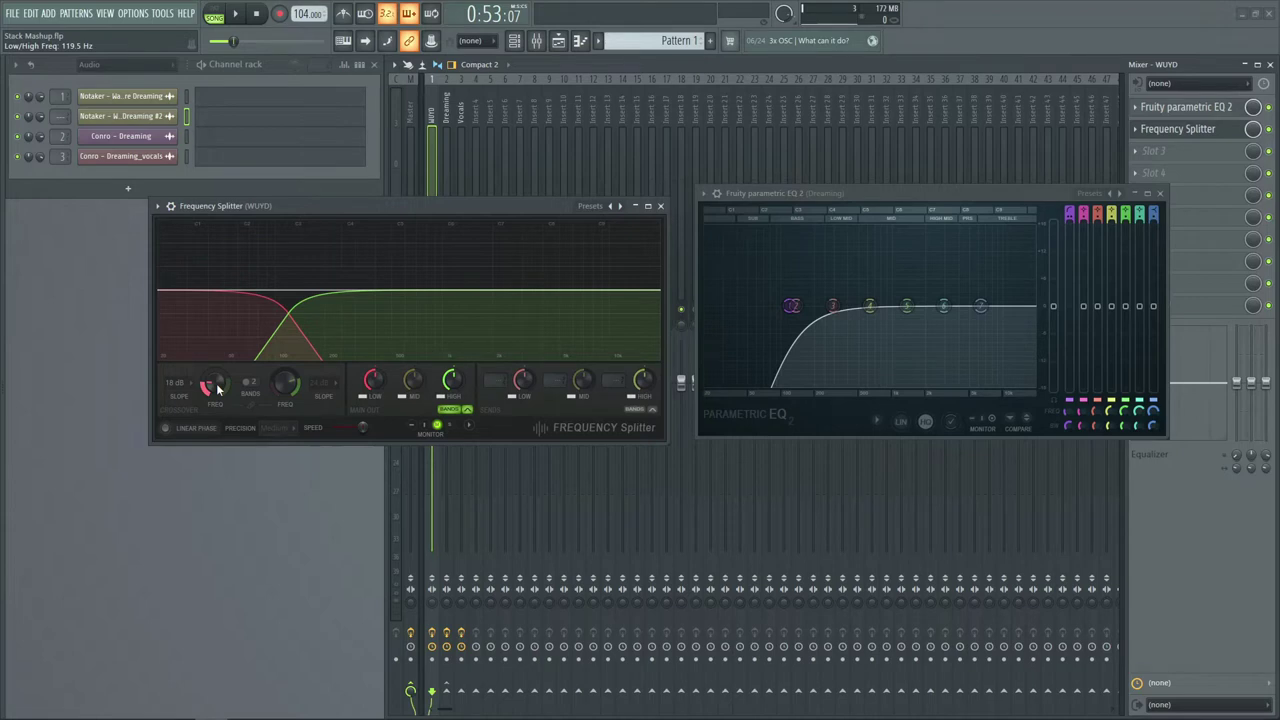
left_click(1160, 193)
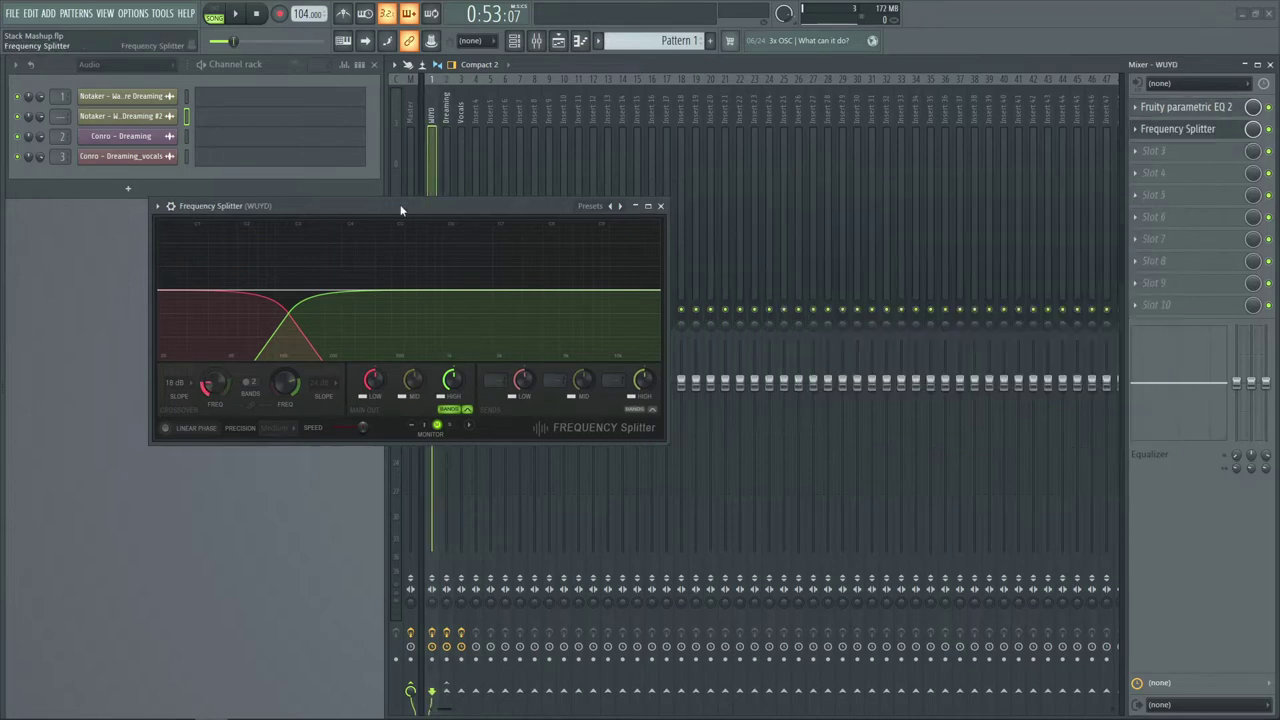
left_click_drag(400, 210, 510, 220)
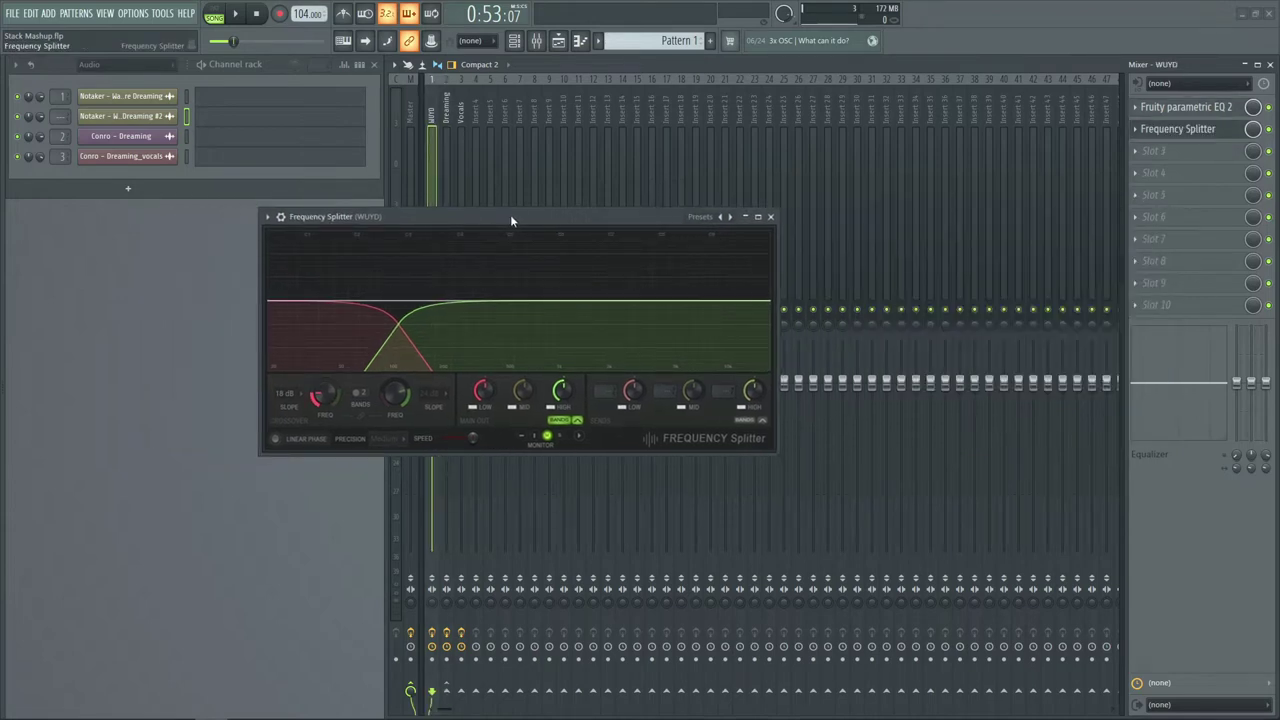
- Rename mixer track Insert 4 as Lows
left_click(479, 103)
right_click(479, 103)
left_click(508, 97)
type("L")
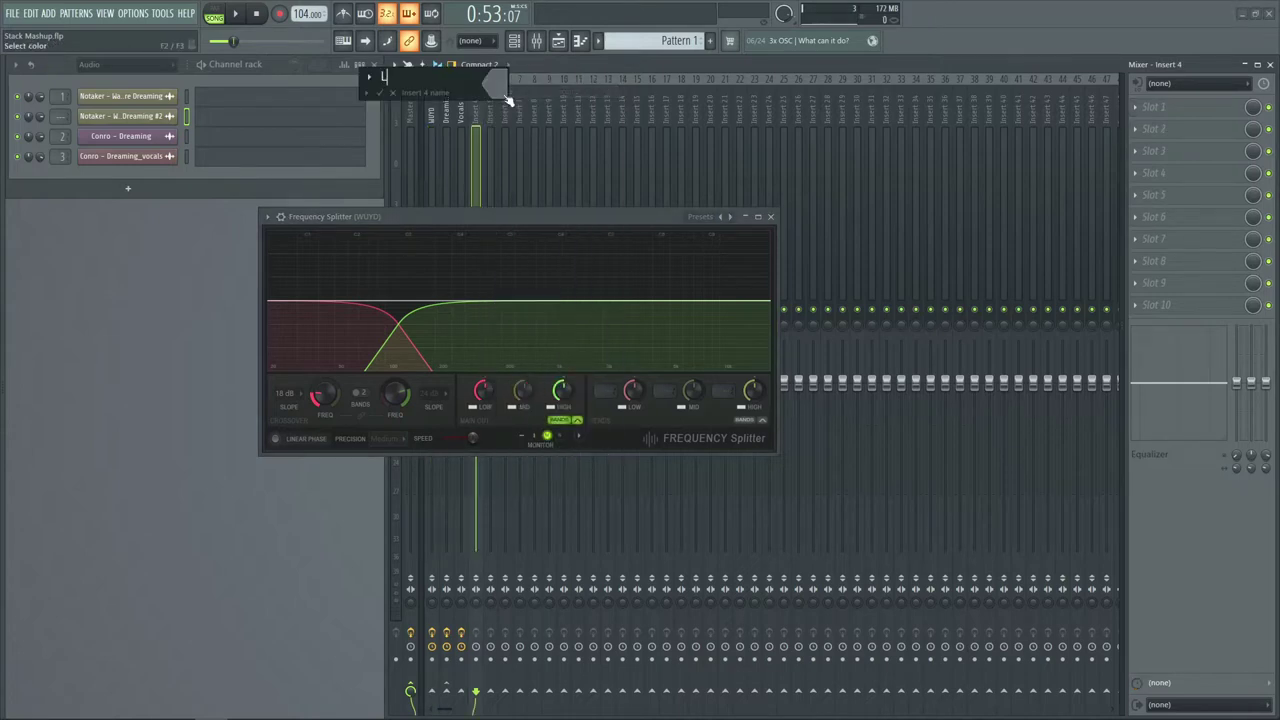
type("ows")
key("Return")
- Rename mixer track Insert 5 as Highs
left_click(492, 98)
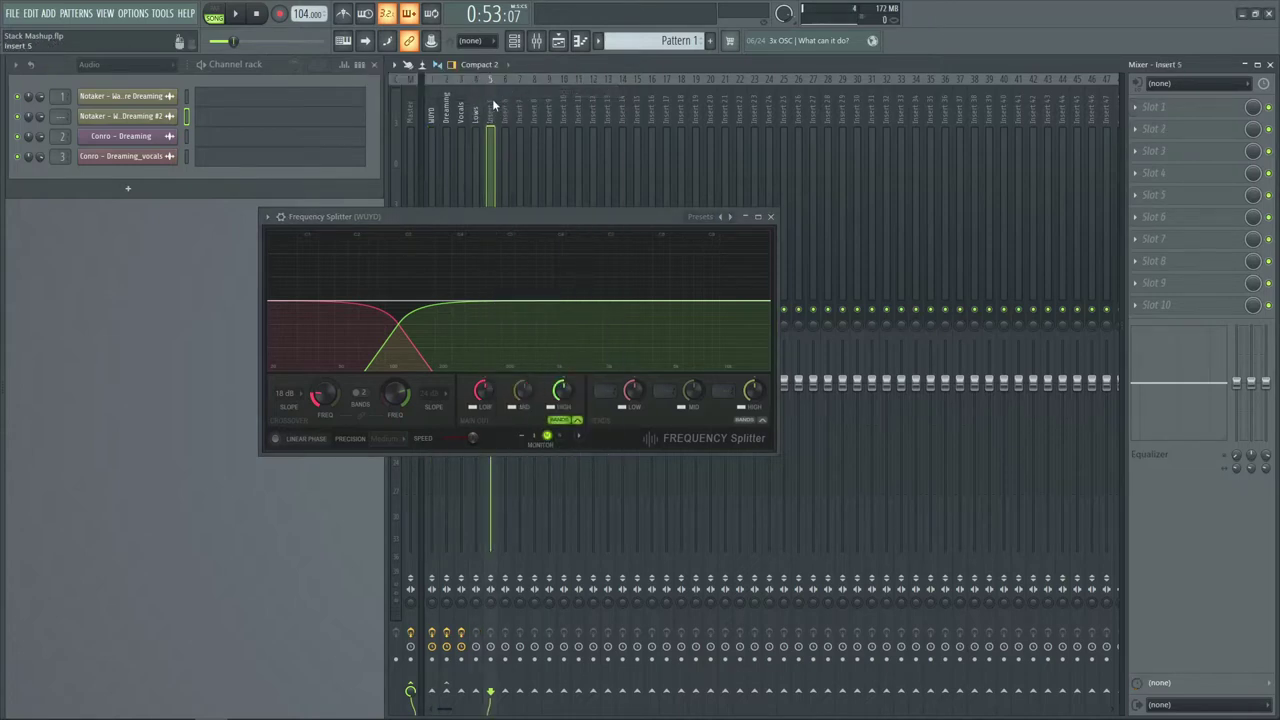
right_click(492, 98)
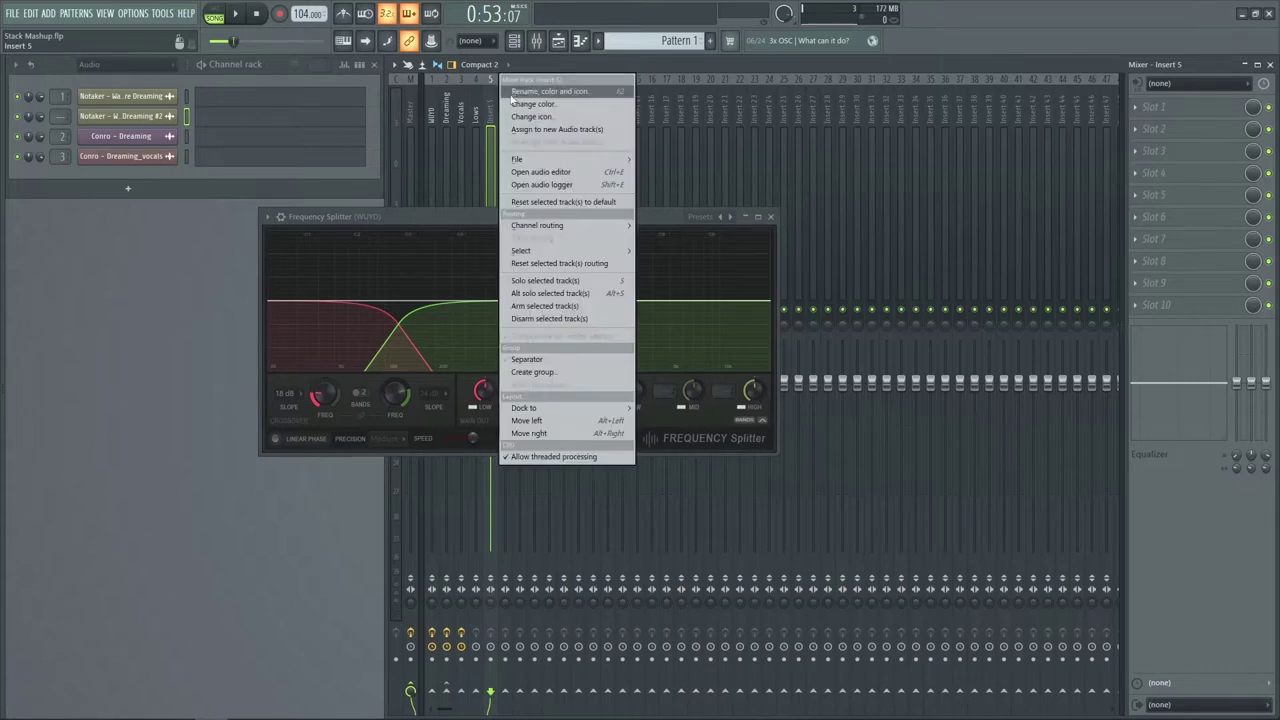
left_click(512, 97)
type("Highs")
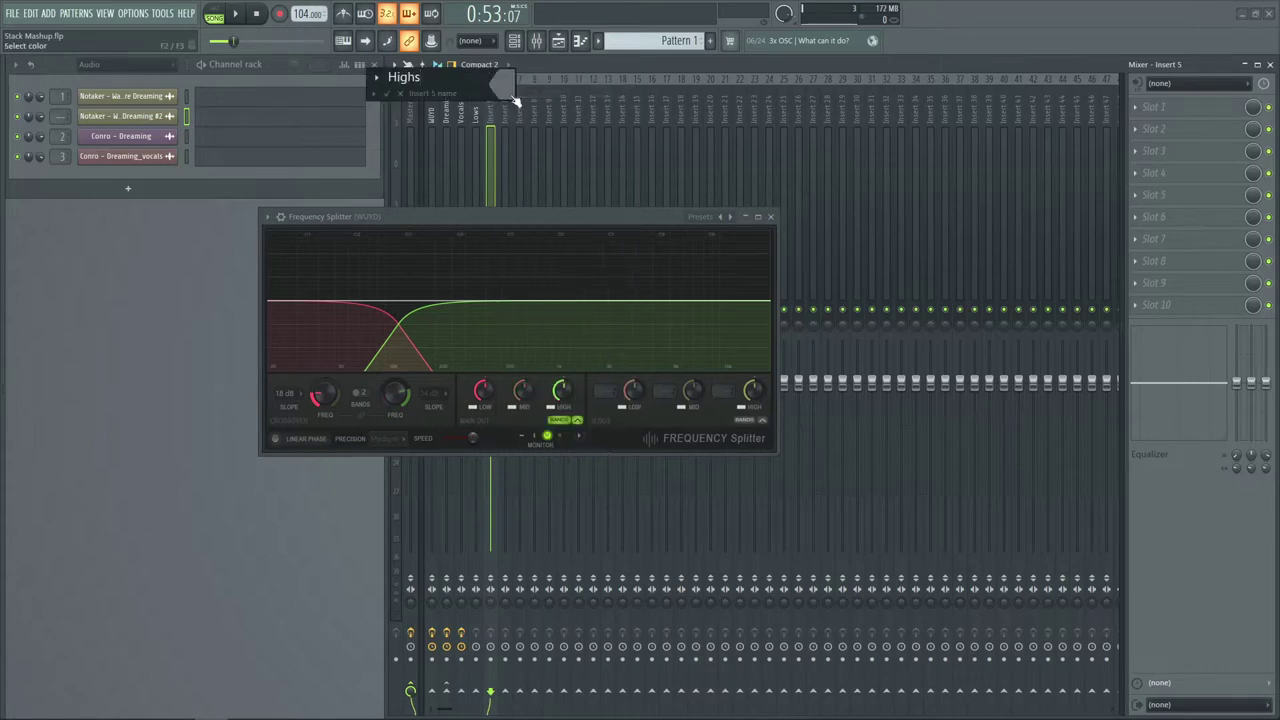
key("Return")
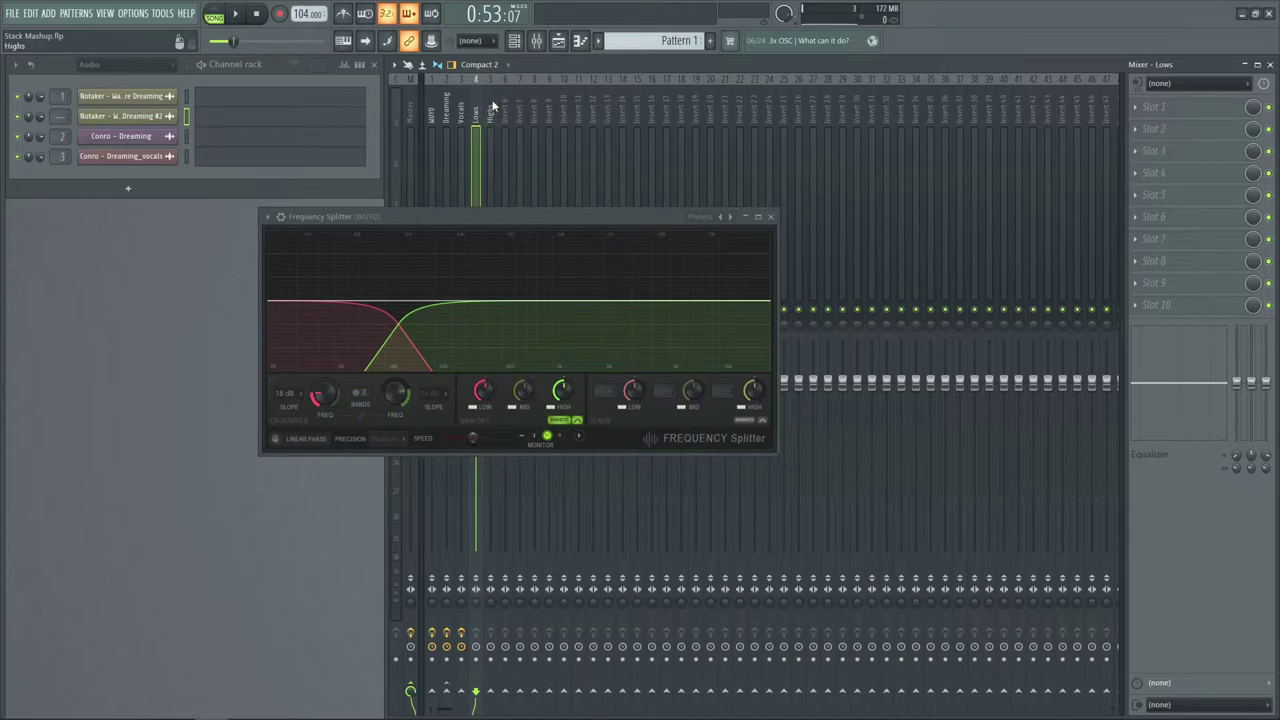
- Sidechain the WUYD mixer track to the Lows track only, removing its Master routing, and also sidechain it to Highs
left_click(433, 107)
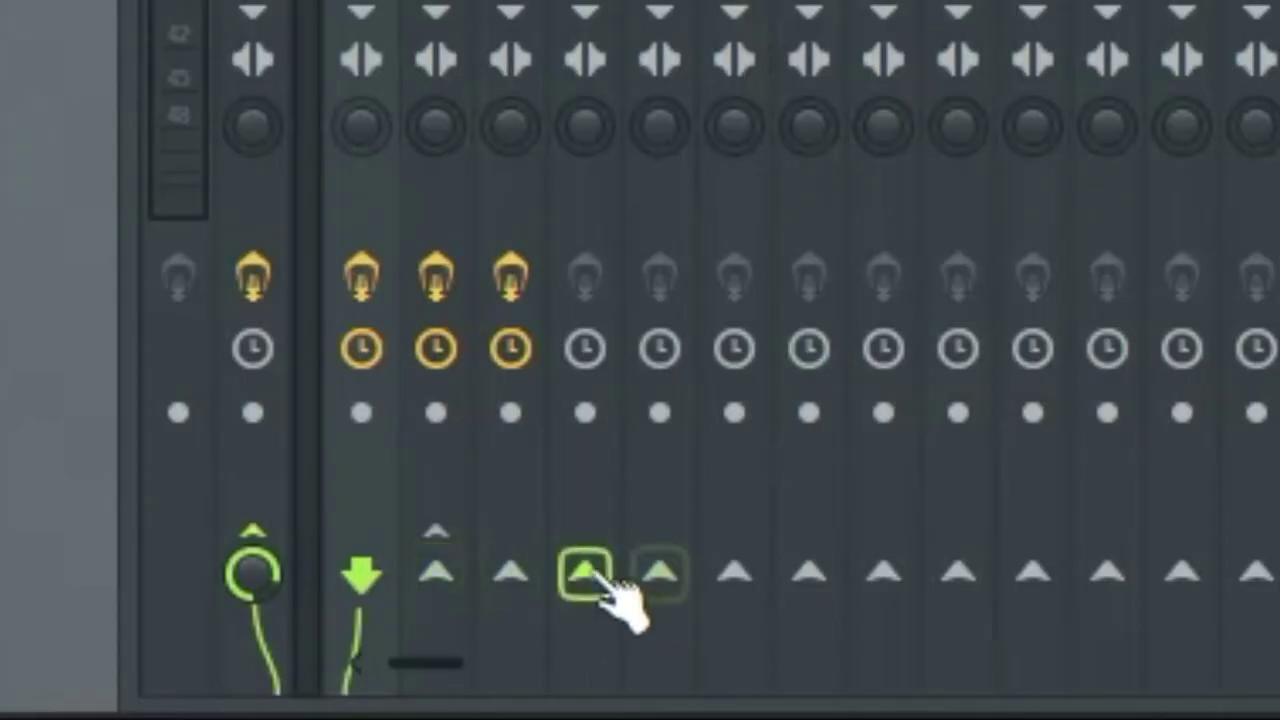
right_click(475, 690)
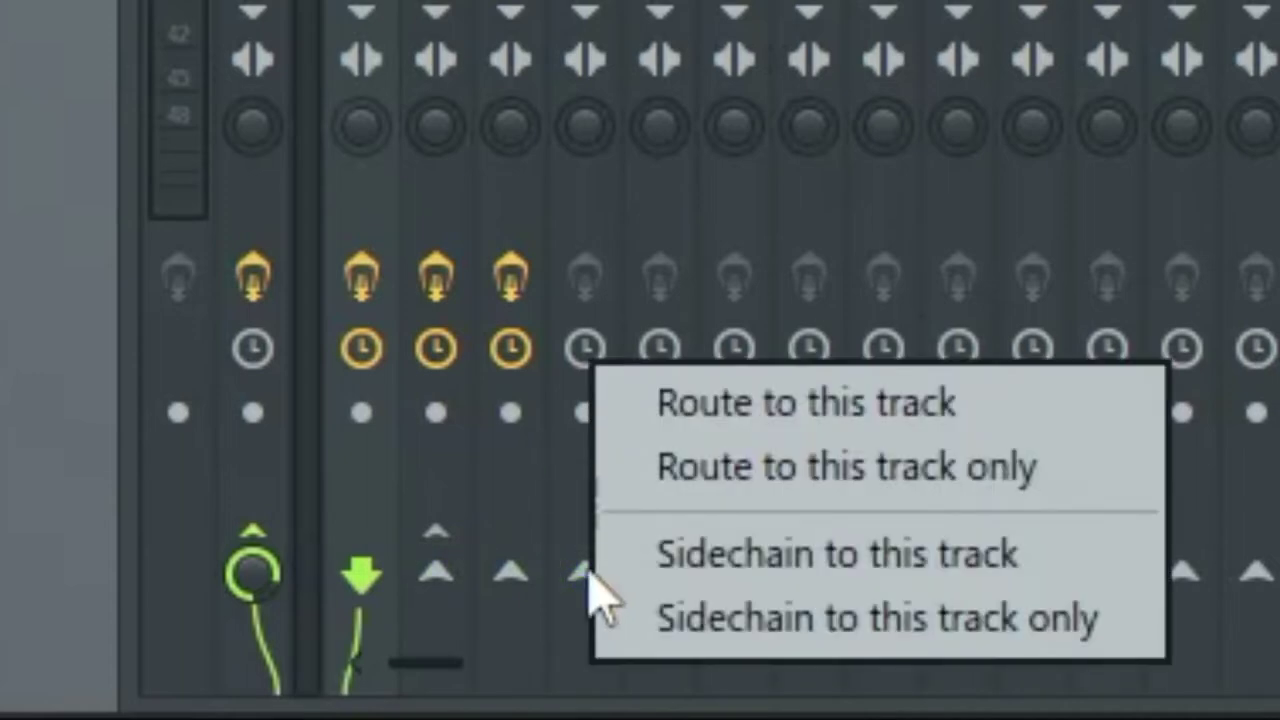
left_click(632, 632)
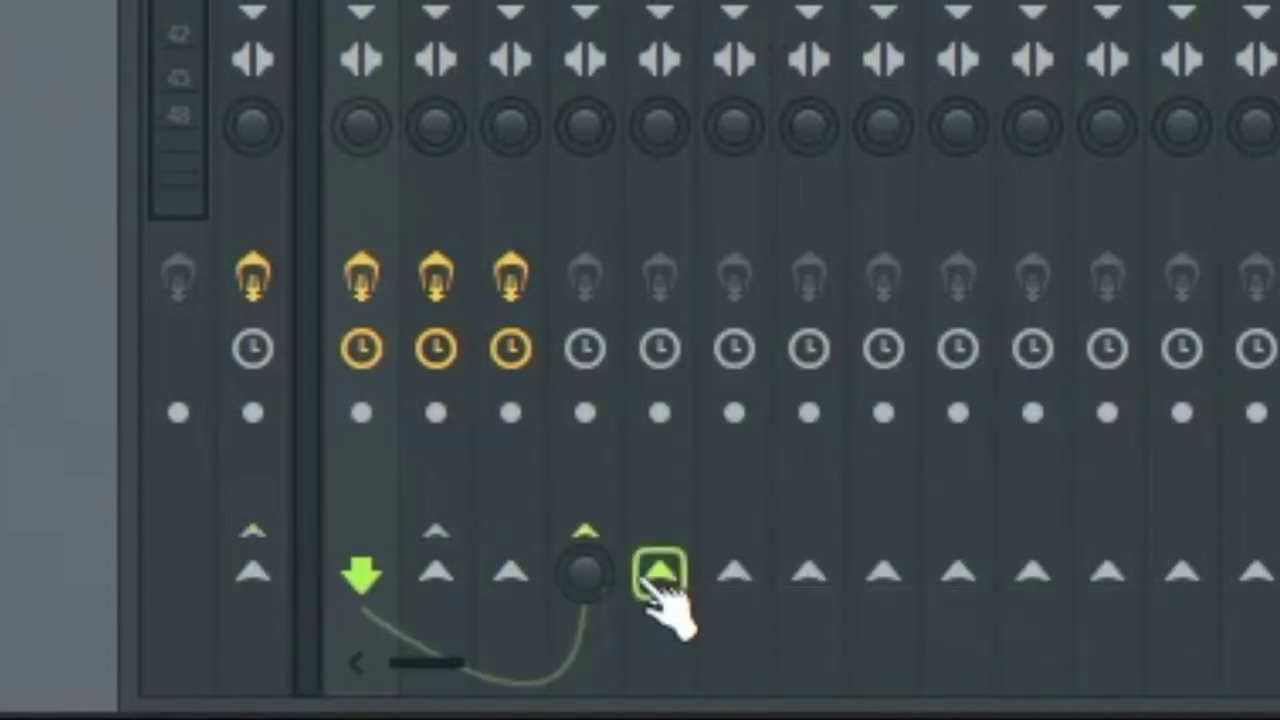
right_click(650, 578)
left_click(671, 550)
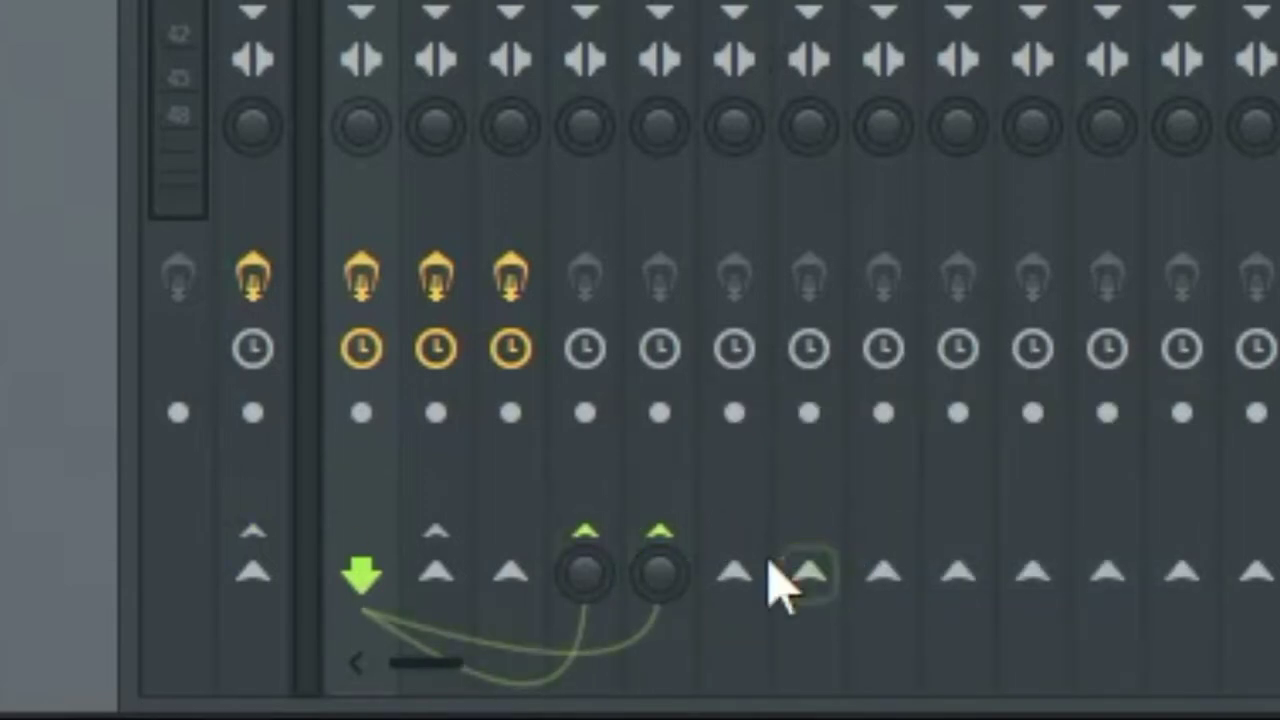
right_click(734, 576)
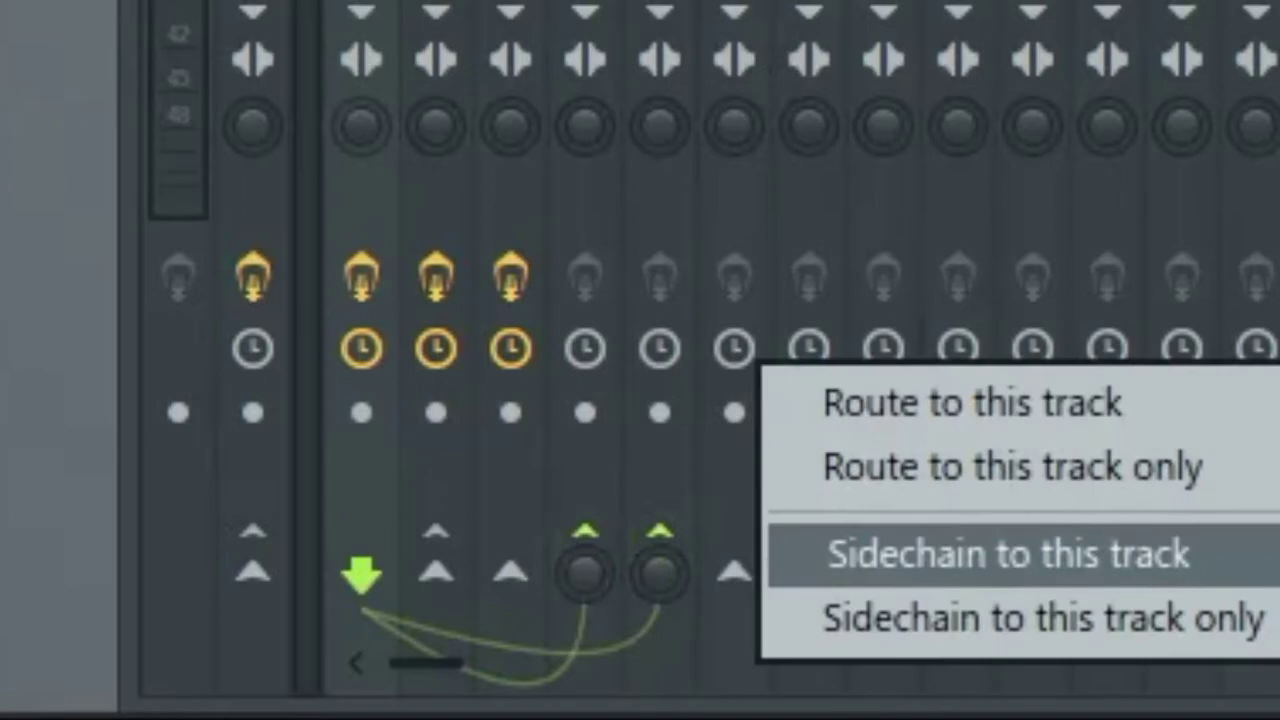
- Send the WUYD Frequency Splitter's low band to the Lows track and its high band to Highs, and close the plugin
left_click(794, 556)
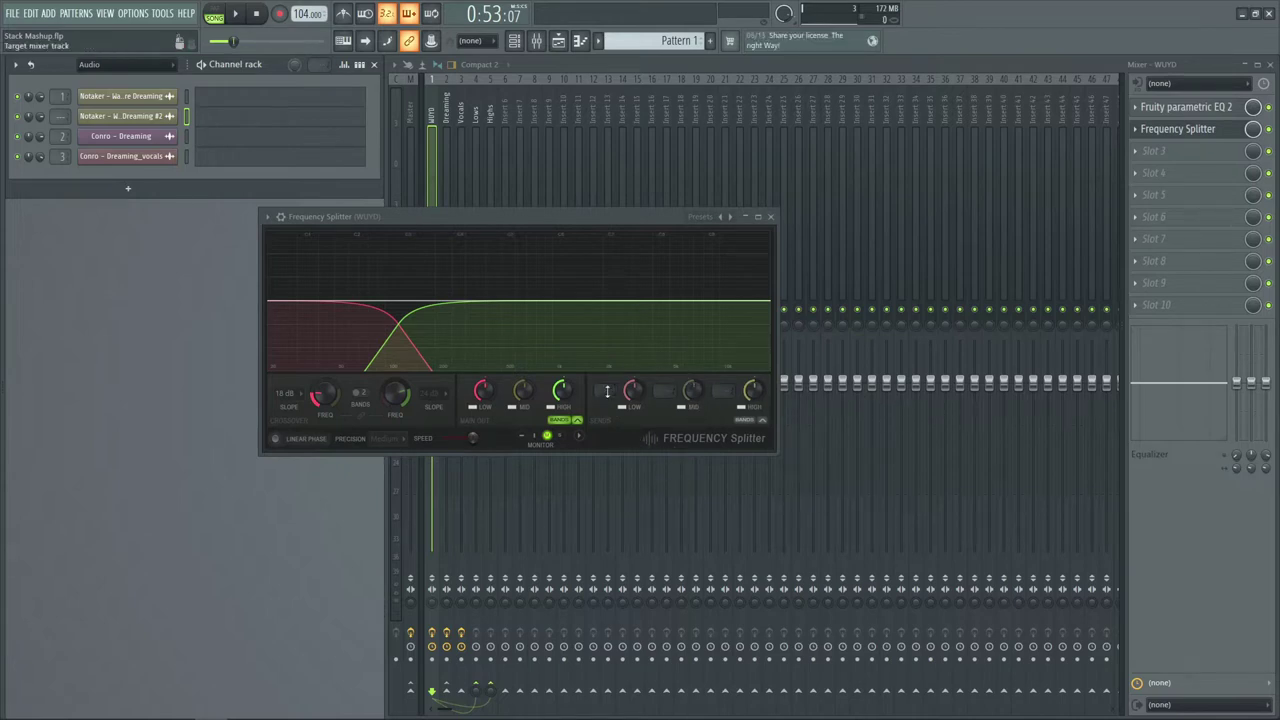
left_click(606, 392)
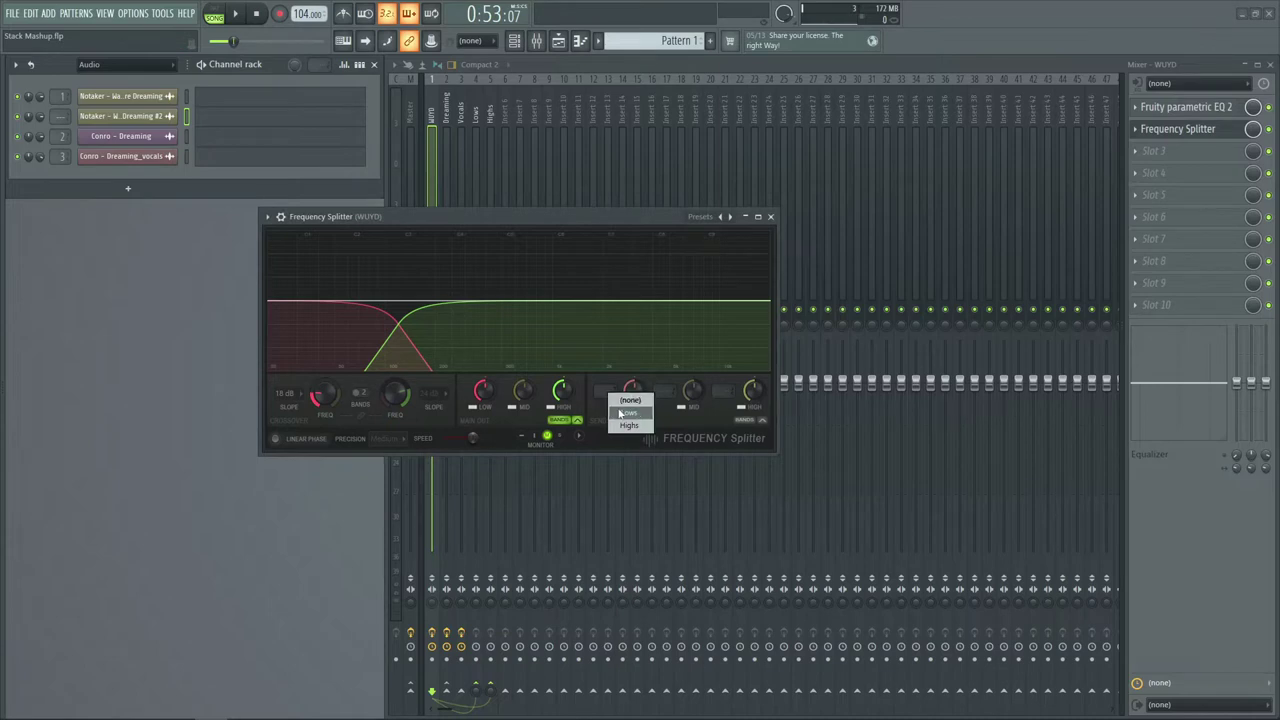
left_click(620, 413)
left_click(719, 390)
left_click(746, 422)
left_click(770, 216)
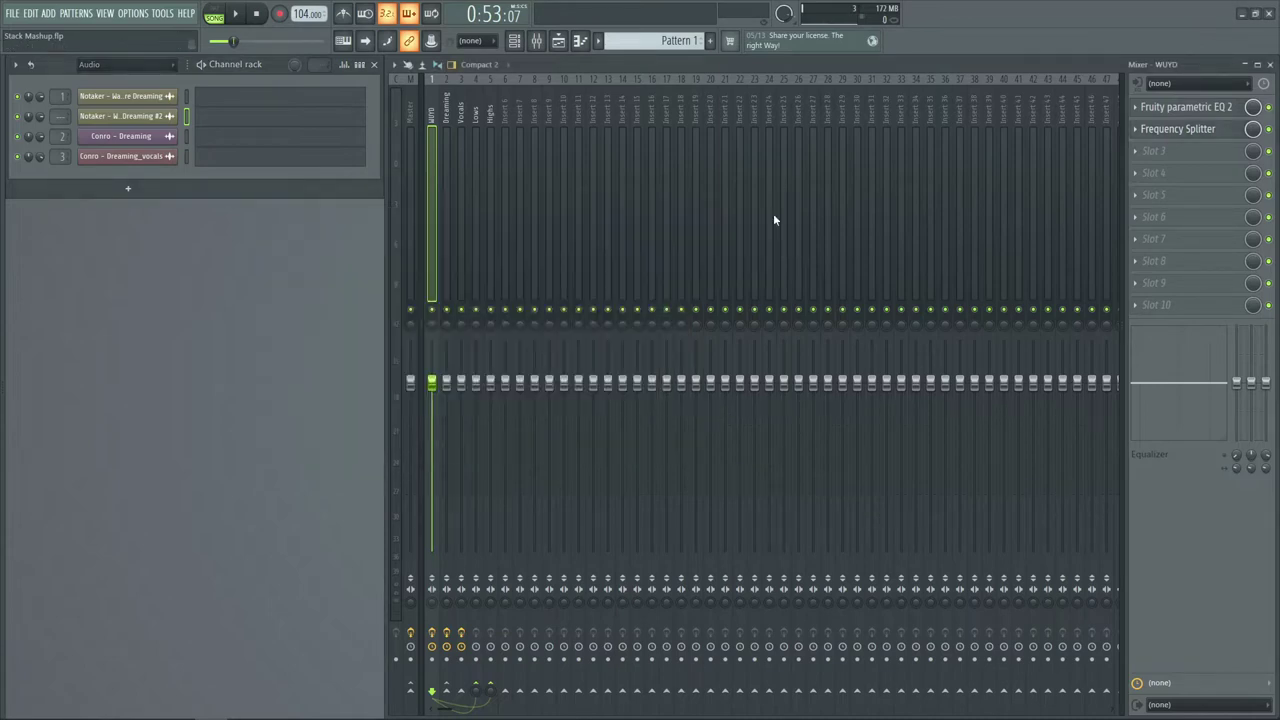
- Audition the Lows and Highs mixer tracks in solo one after the other, and restore all tracks
right_click(478, 310)
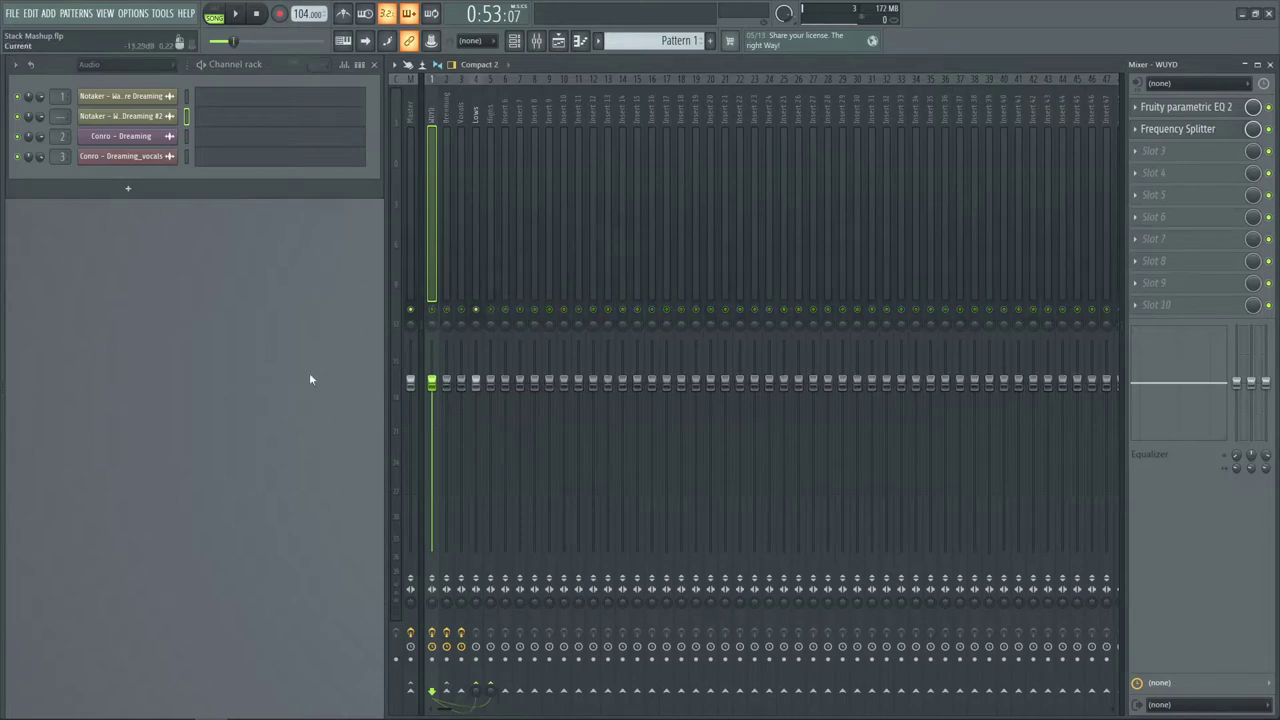
key("space")
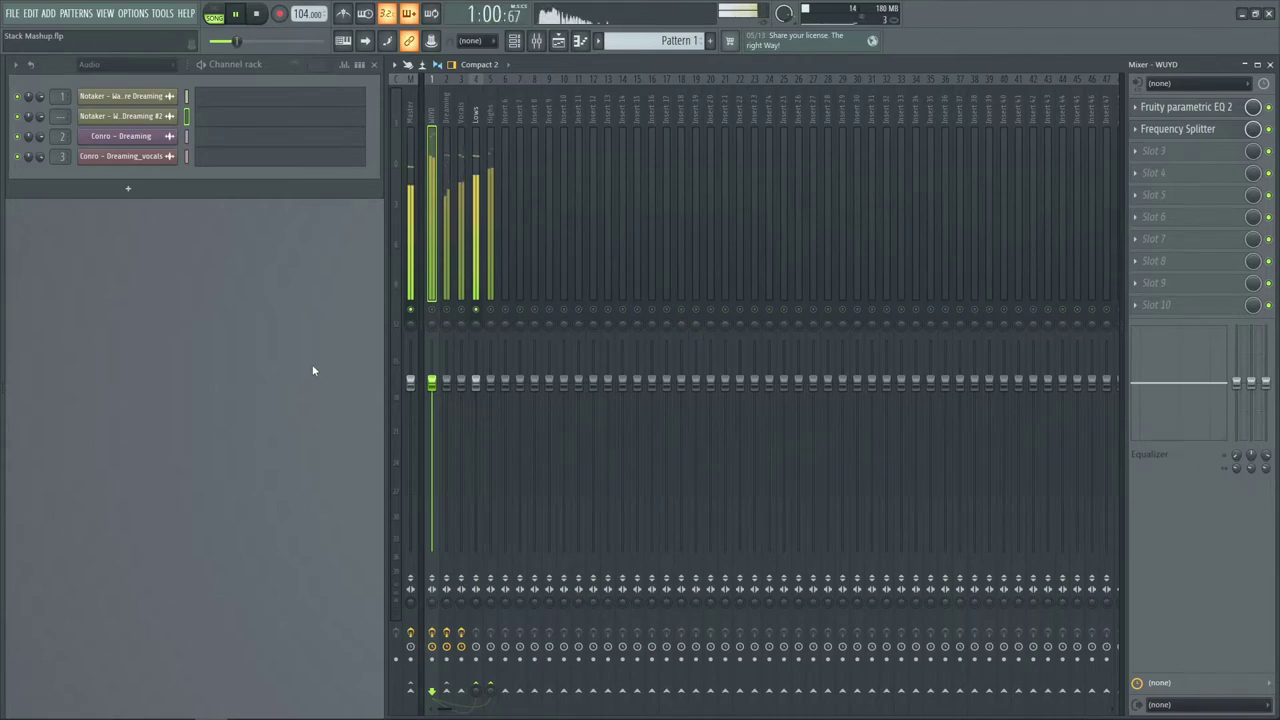
key("space")
right_click(490, 310)
key("space")
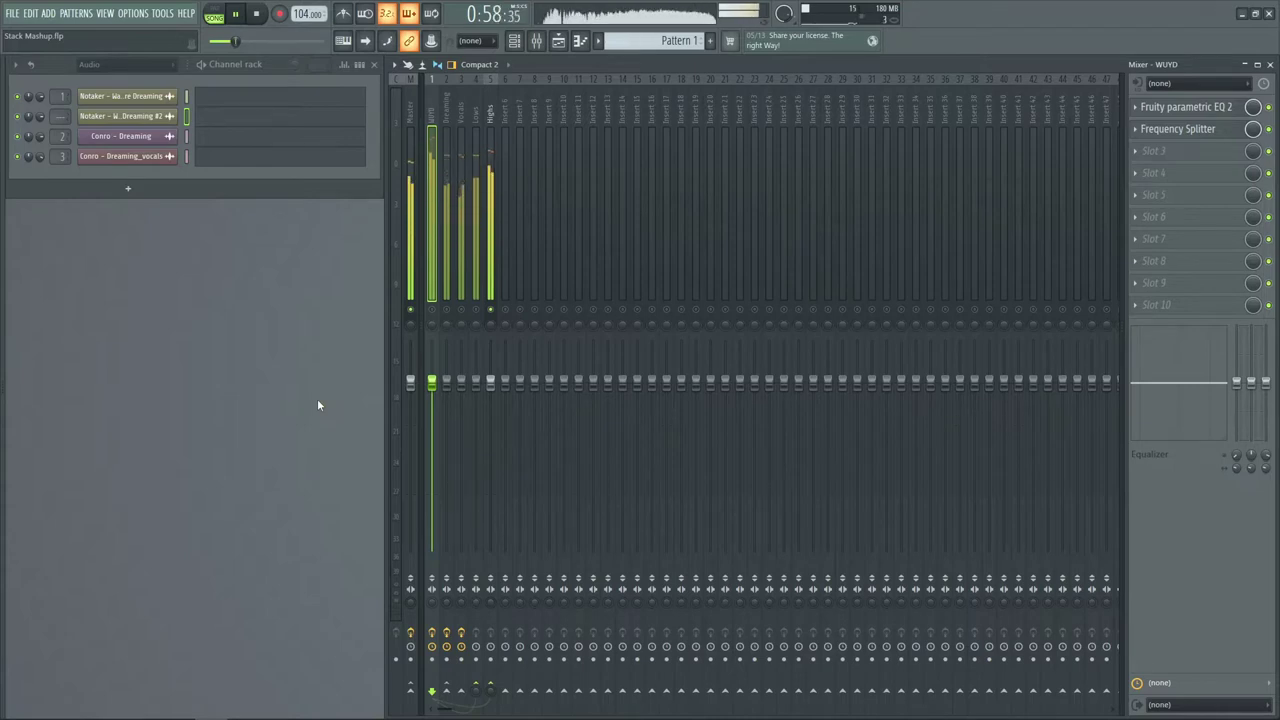
key("space")
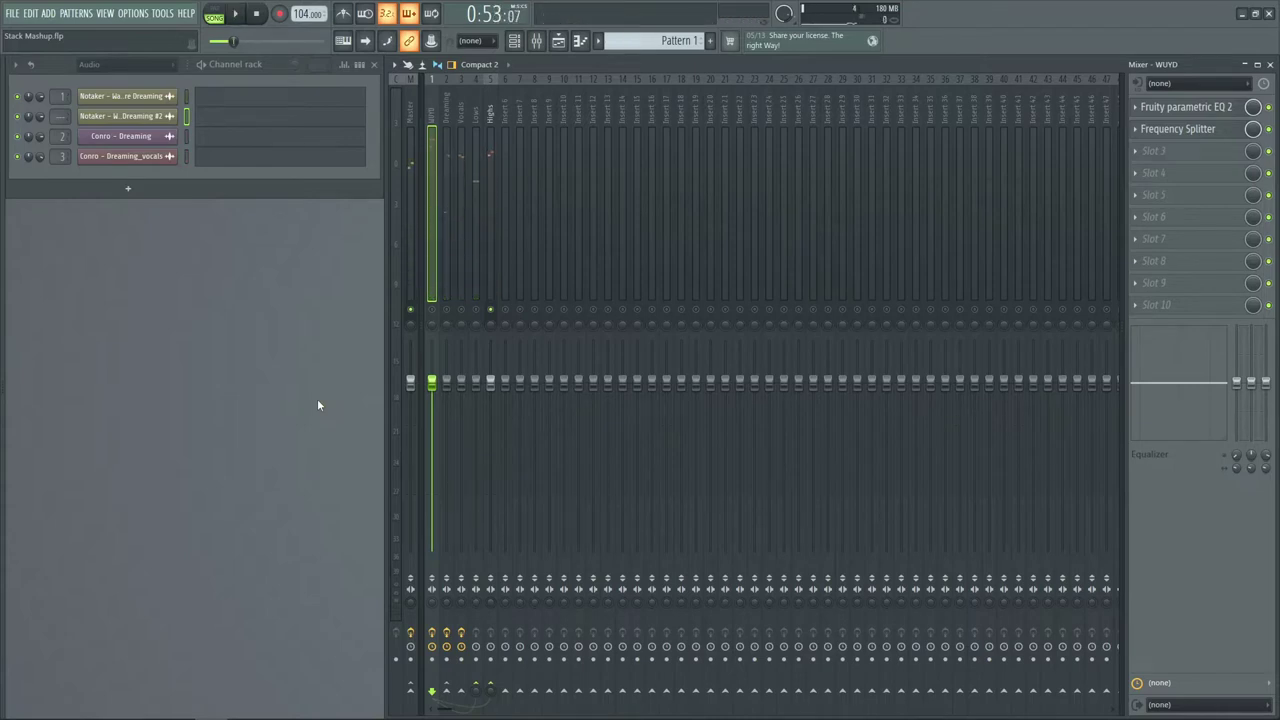
right_click(494, 312)
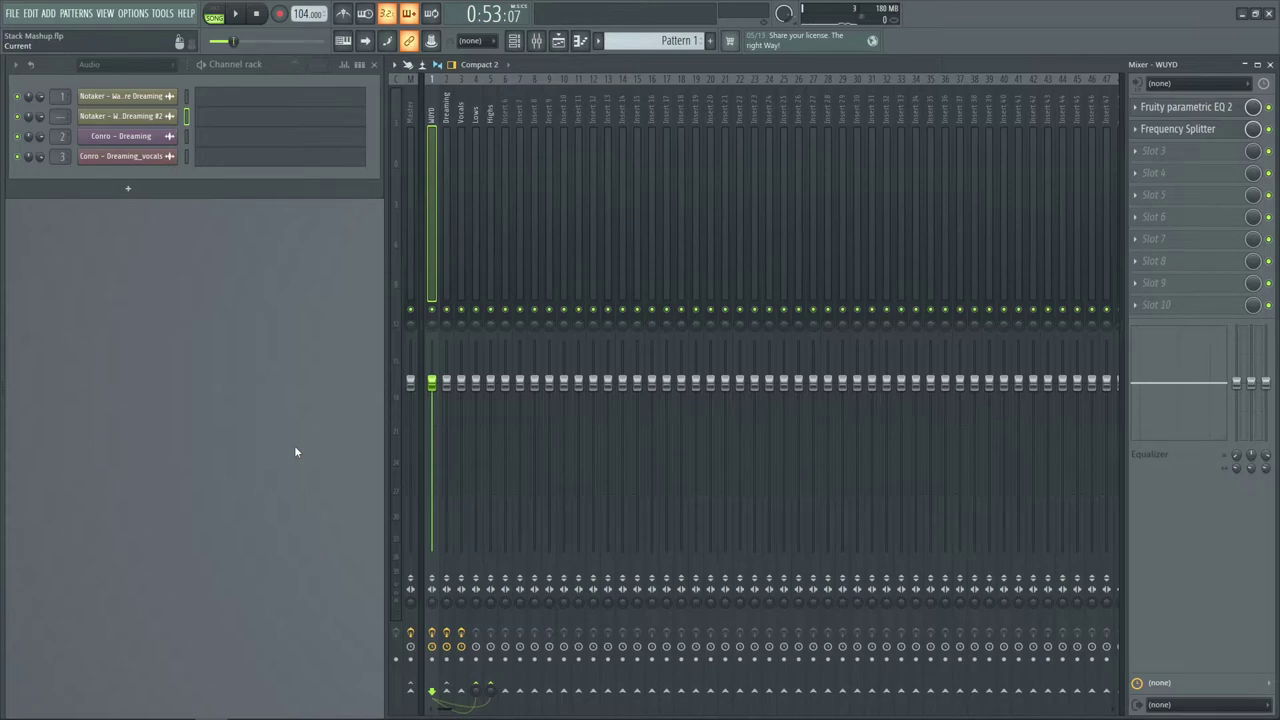
- Route the Dreaming mixer track to the Highs track instead of the Master
left_click(447, 190)
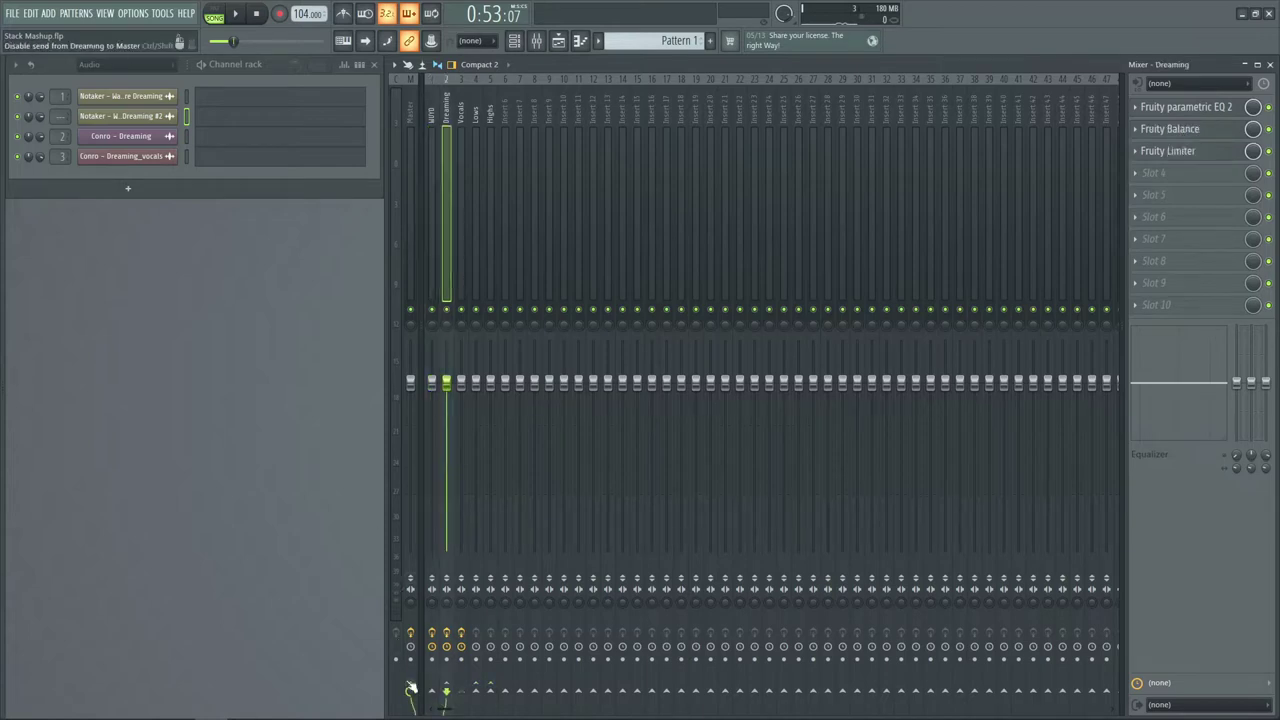
left_click(490, 690)
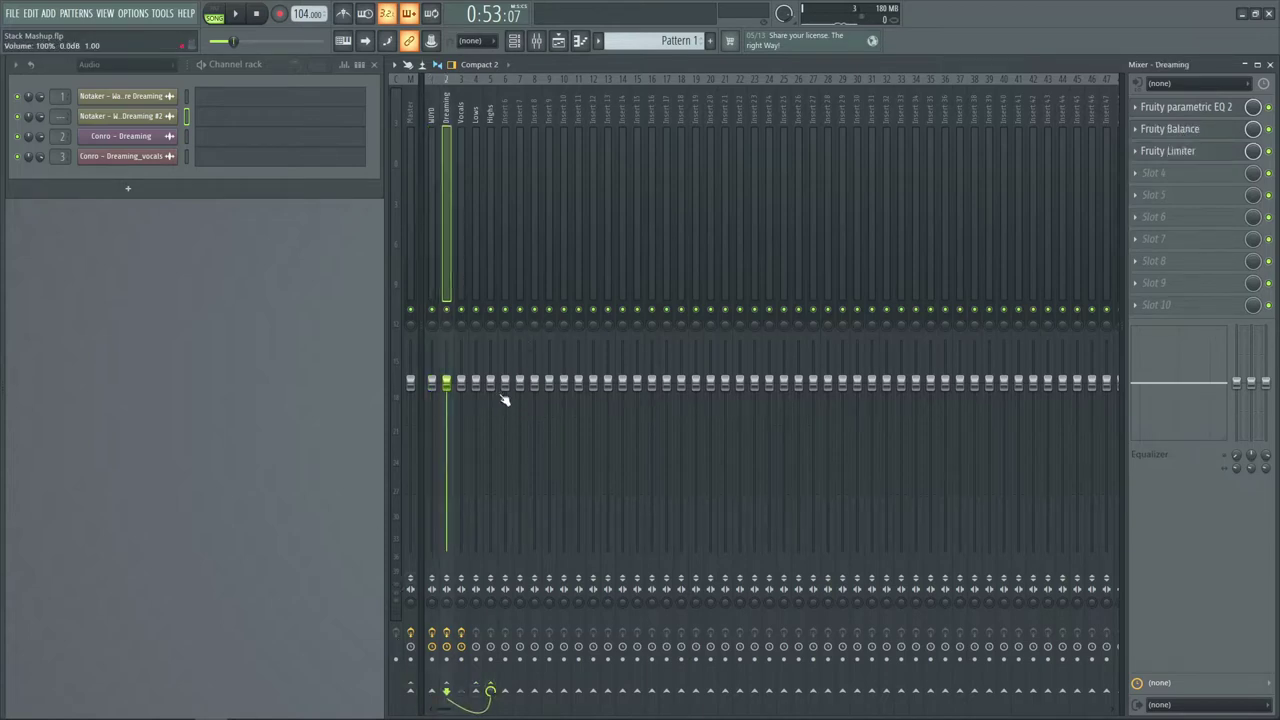
left_click(432, 189)
left_click(493, 162)
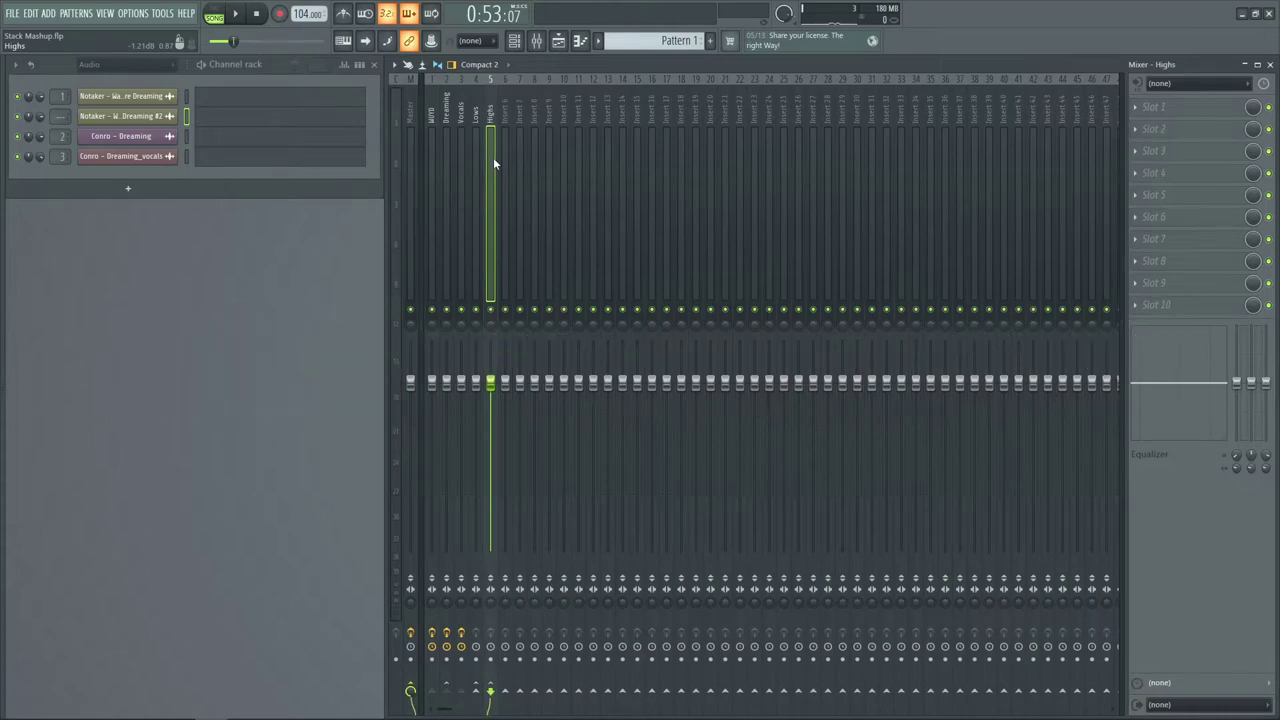
- Play the full mashup while trying volume changes on the Lows and Highs tracks, and reset the Lows fader
left_click(408, 155)
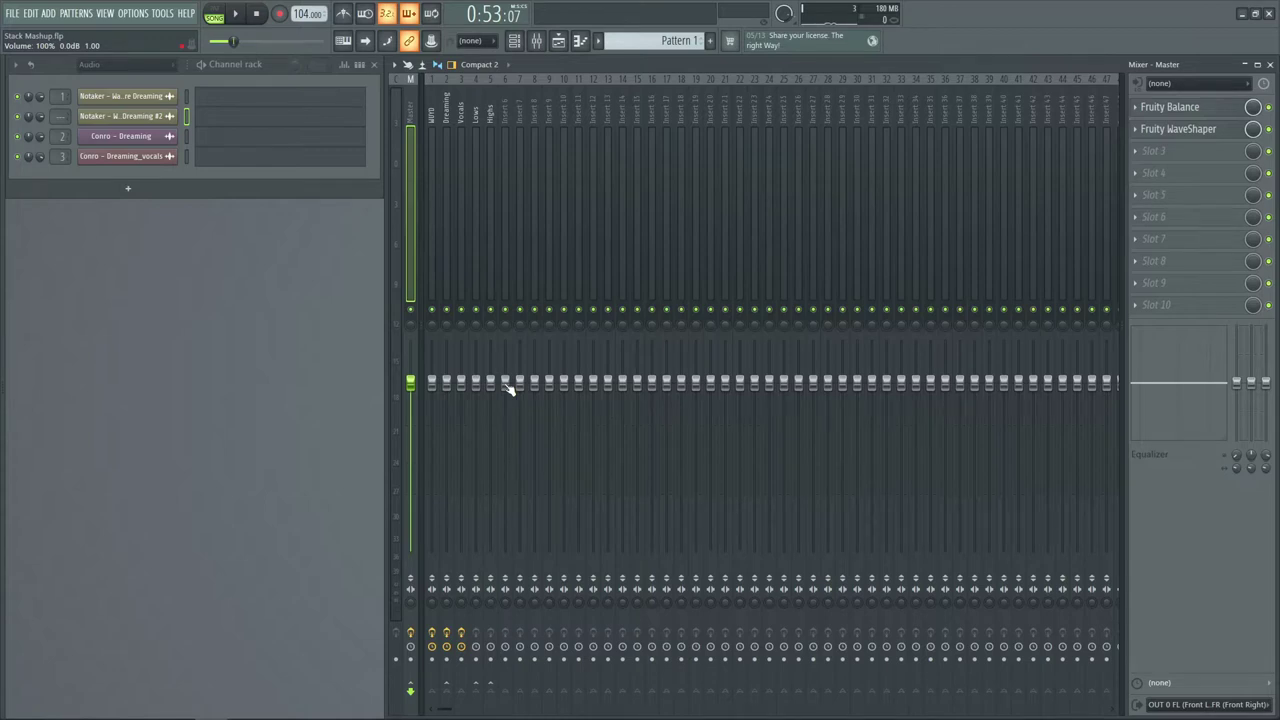
key("space")
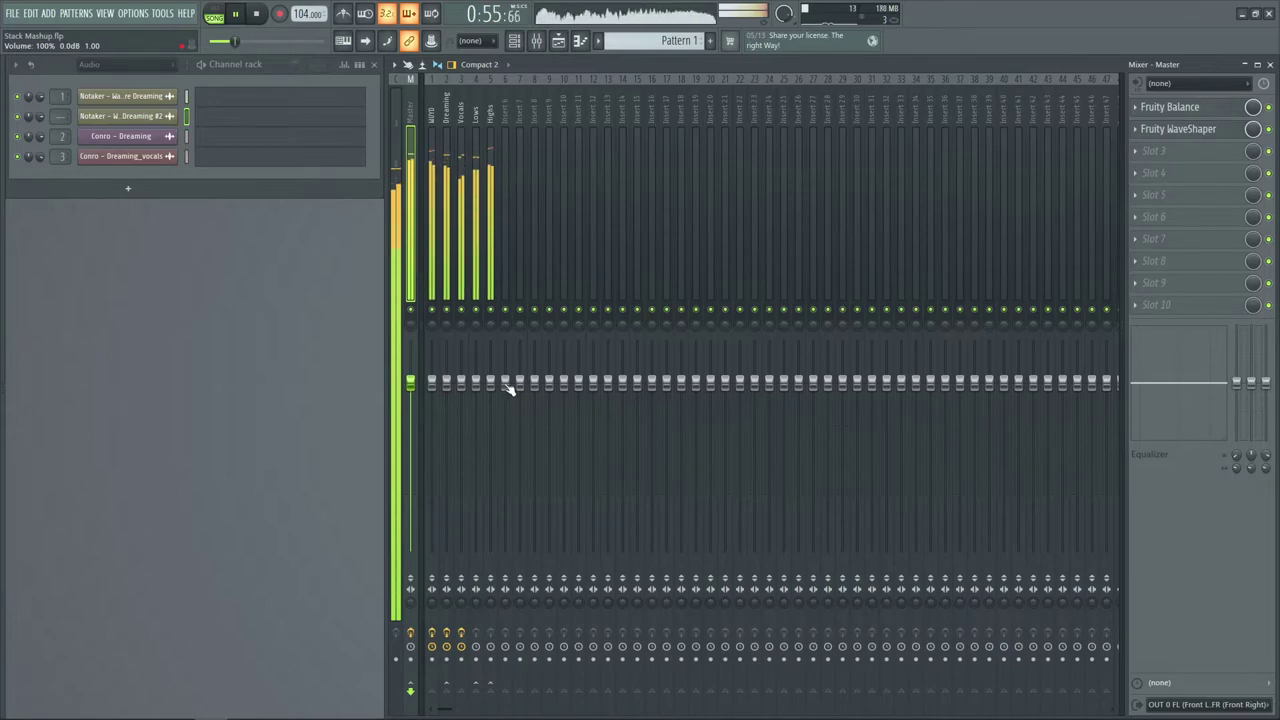
mouse_move(490, 388)
left_mouse_down()
mouse_move(490, 545)
mouse_move(490, 380)
mouse_move(475, 465)
mouse_move(475, 406)
left_mouse_up()
right_click(476, 408)
left_click(485, 418)
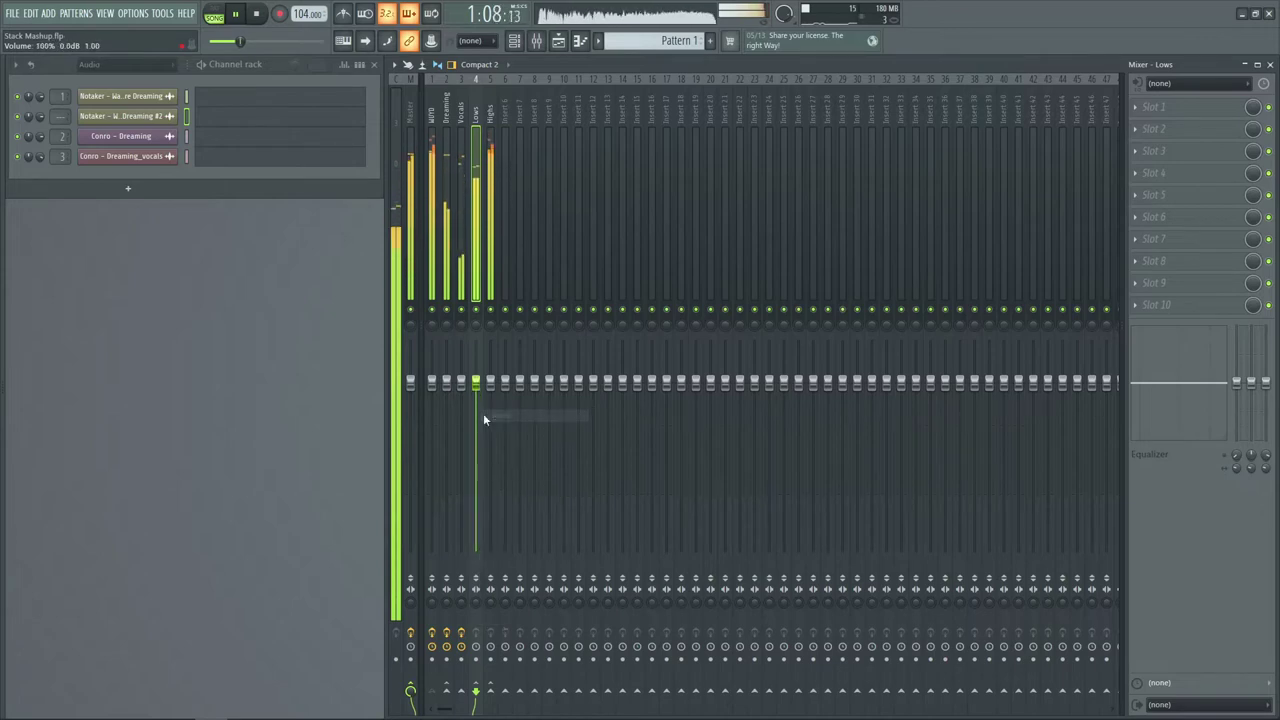
left_click(408, 197)
key("space")
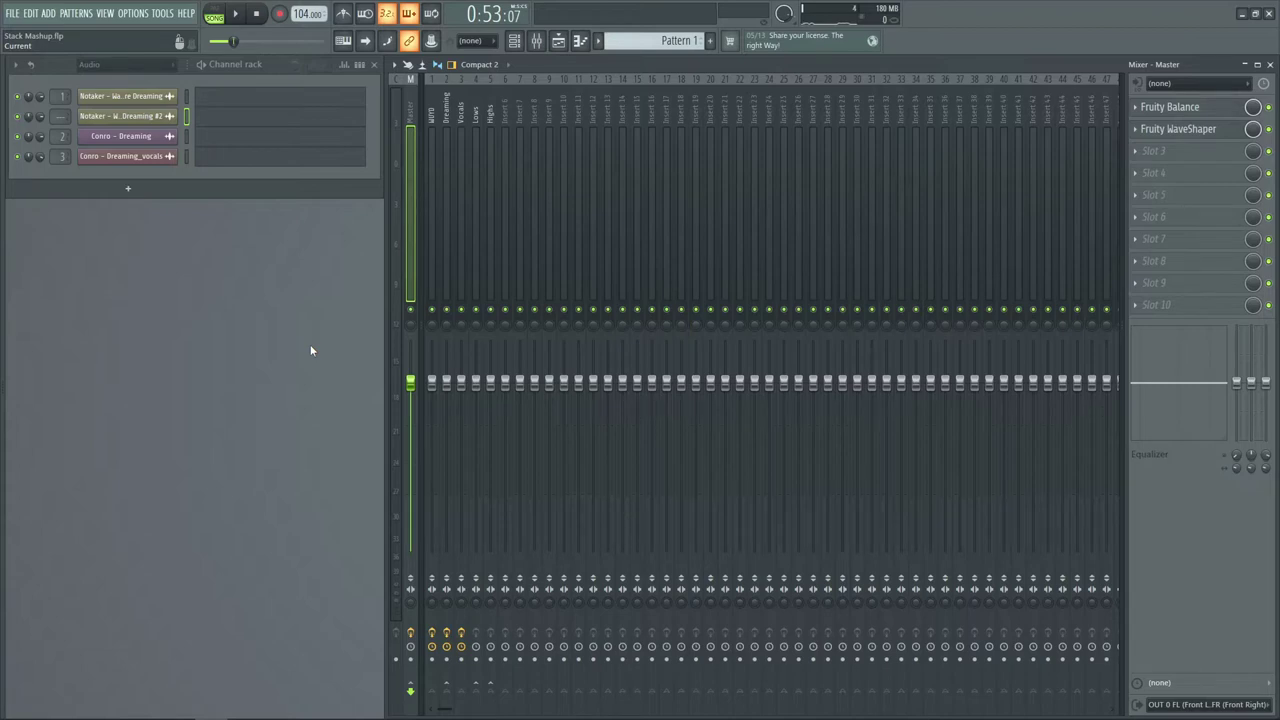
left_click(487, 230)
left_click(477, 231)
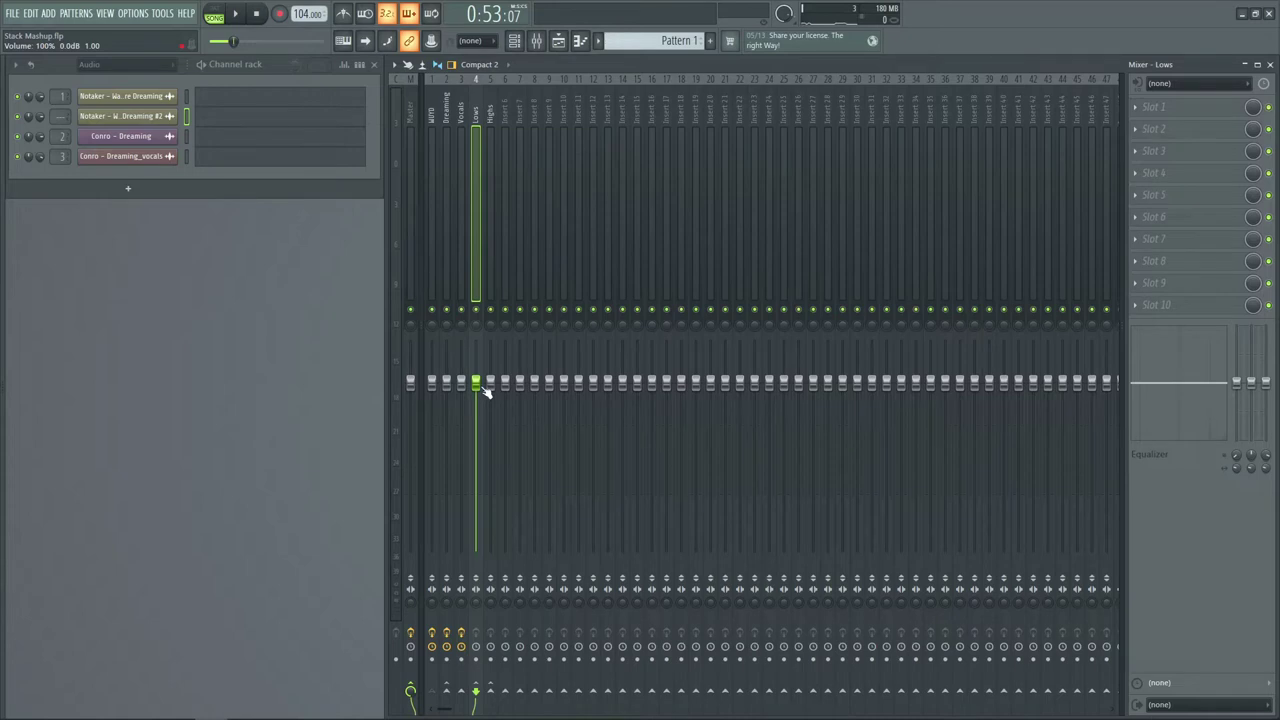
left_click(412, 276)
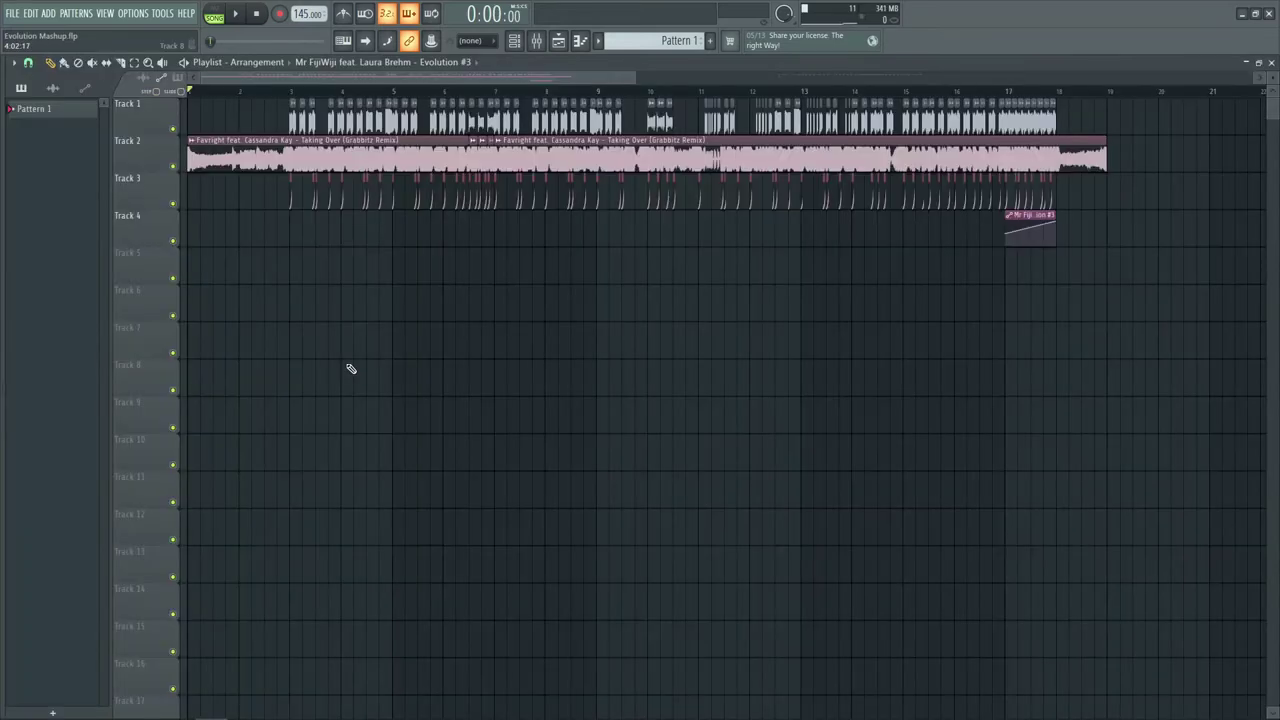
- Listen to the Evolution mashup in the playlist and stop playback
scroll(318, 88, "up", 2)
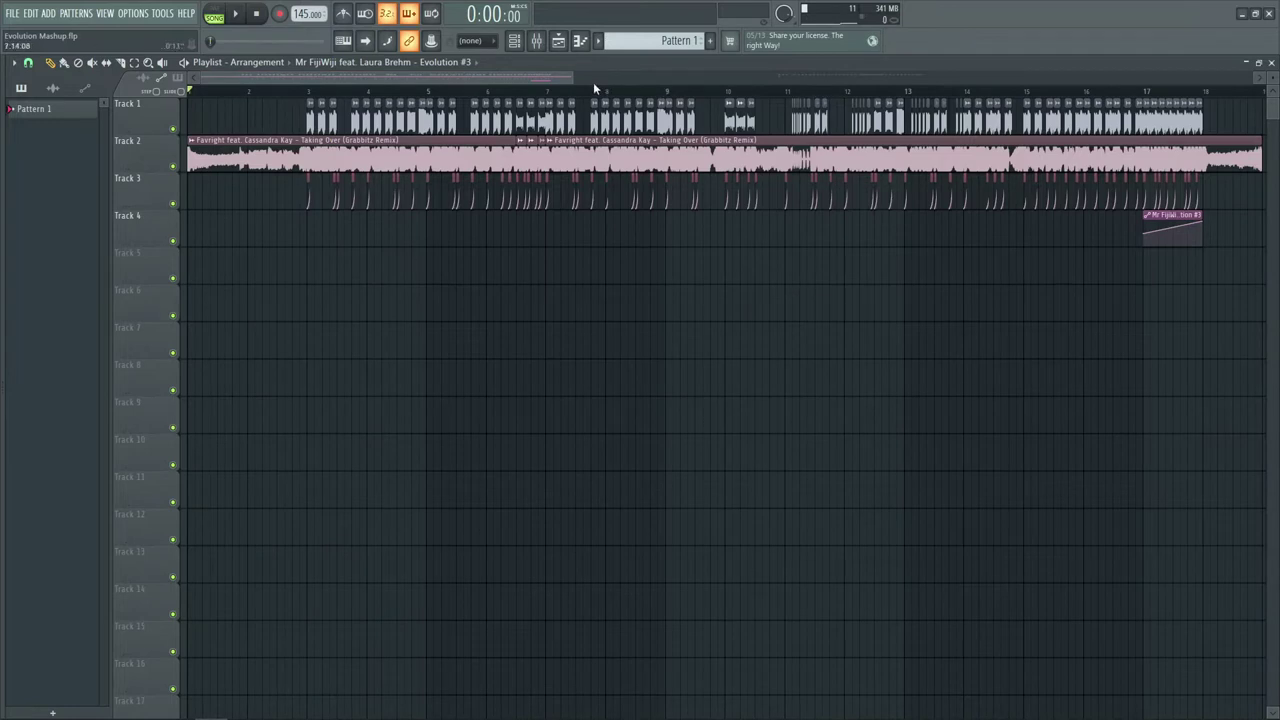
left_click_drag(570, 77, 588, 77)
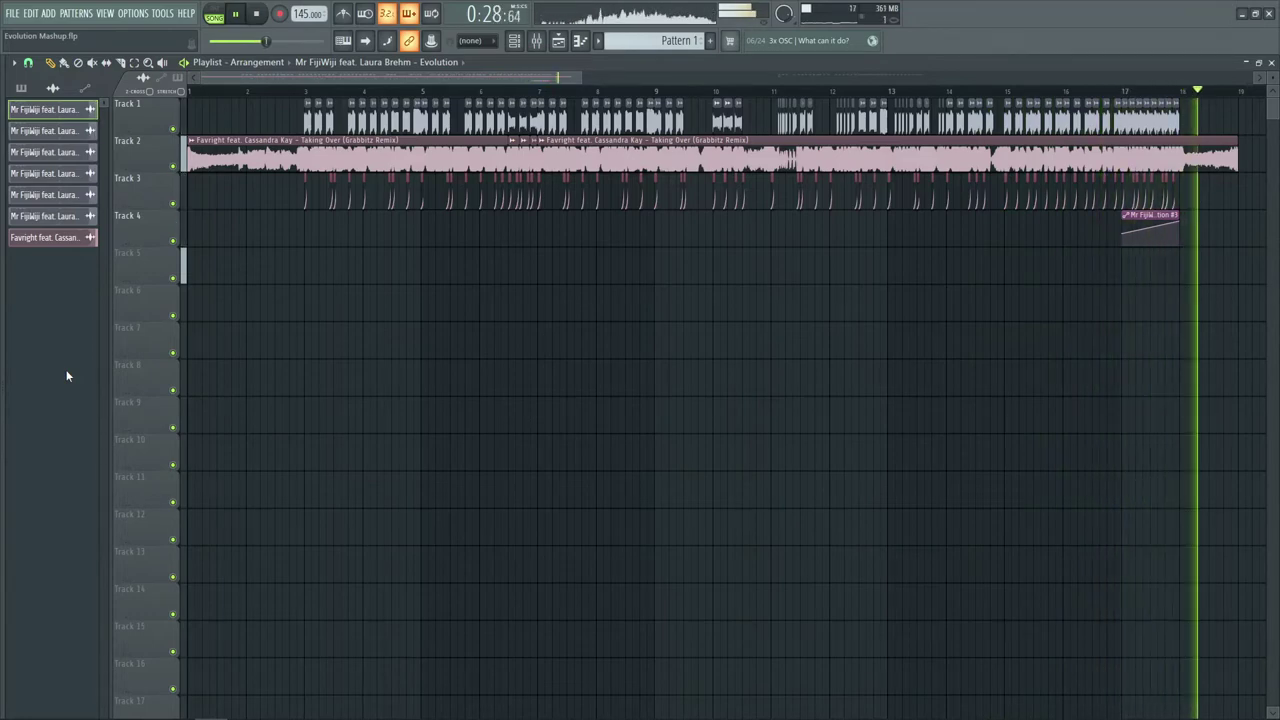
key("space")
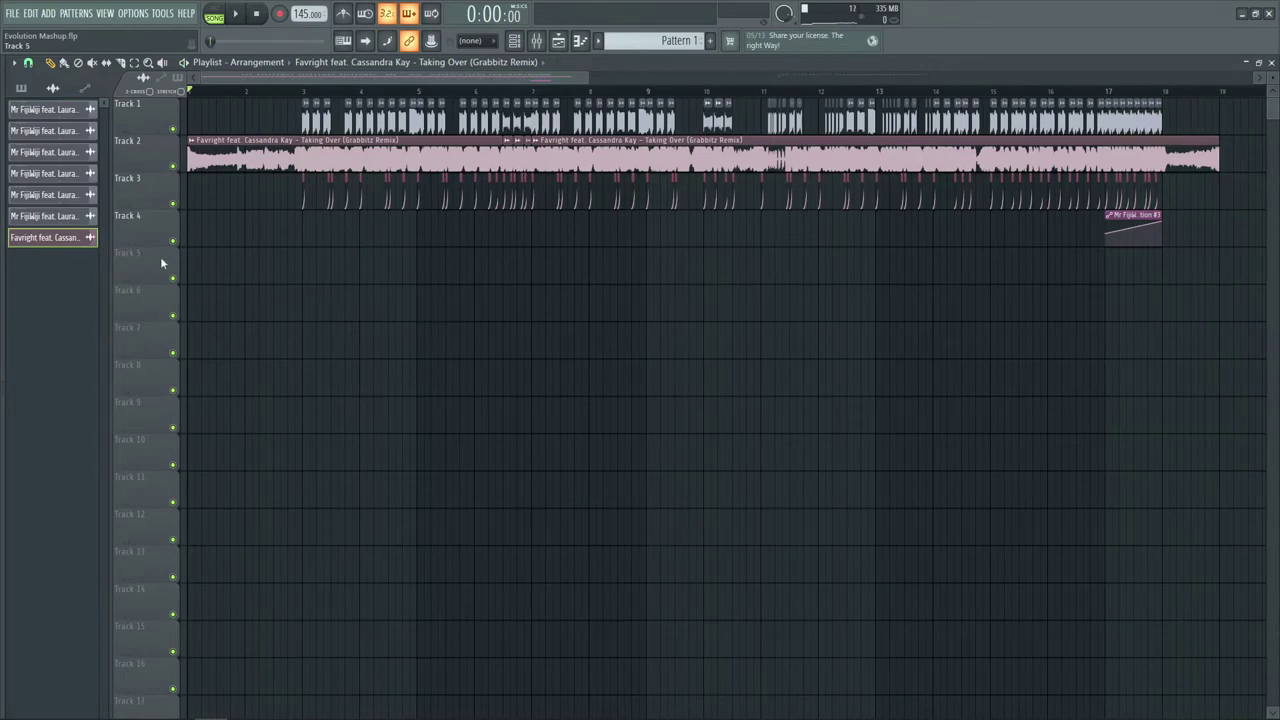
- Place the playback position at bar 3 and mute Track 2 in the playlist
scroll(303, 90, "up", 5)
left_click(303, 90)
scroll(305, 92, "up", 3)
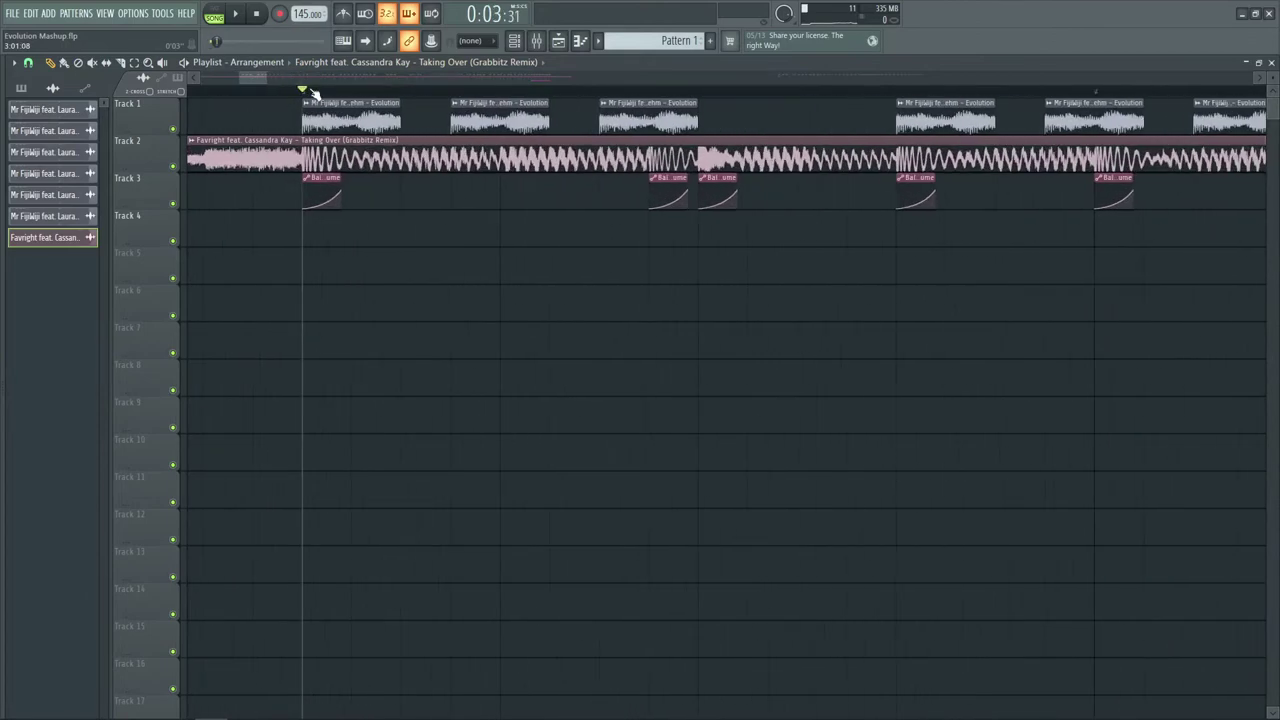
left_click(173, 166)
- Examine the second Fruity Parametric EQ 2 on the Evolution mixer track and return to the playlist
key("F9")
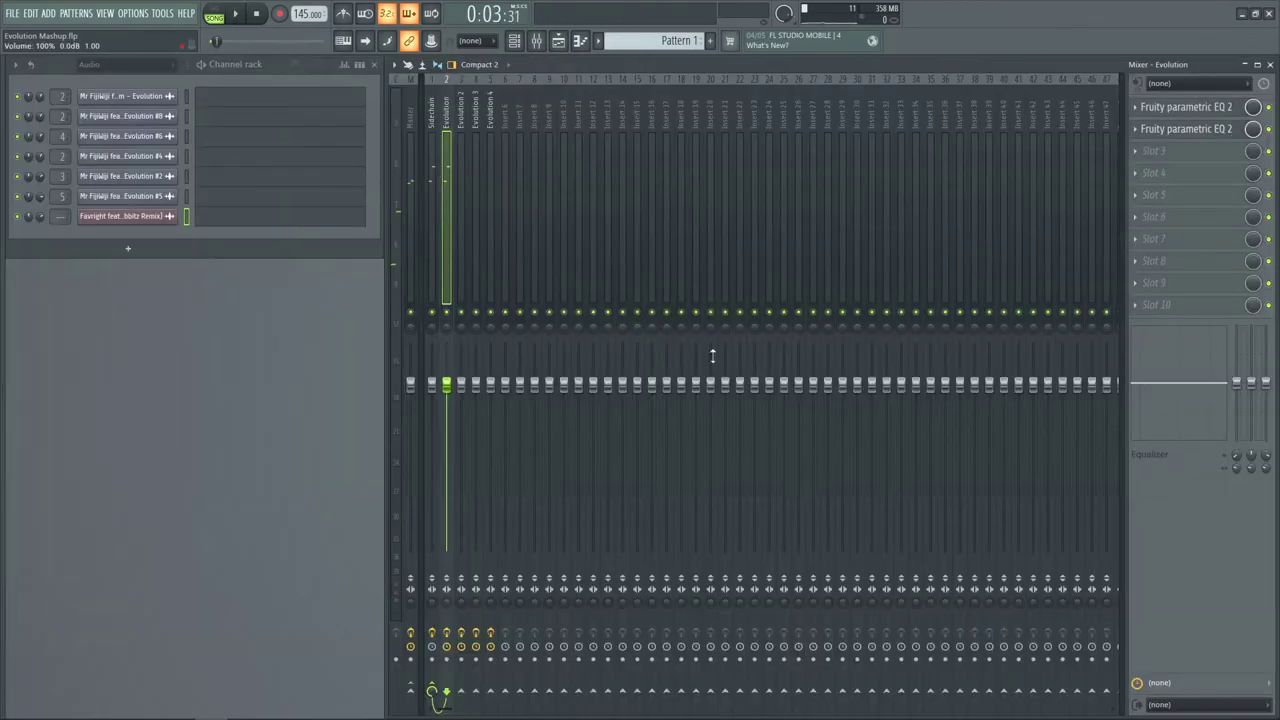
left_click(1200, 128)
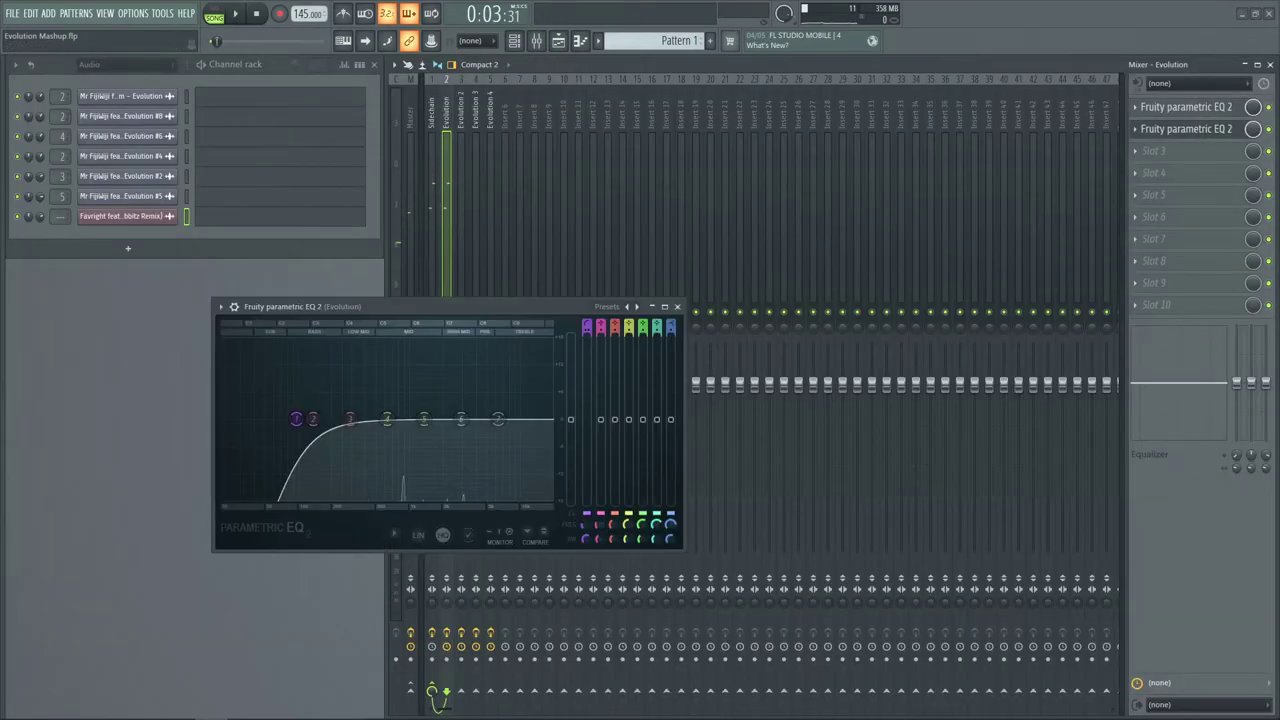
left_click(677, 306)
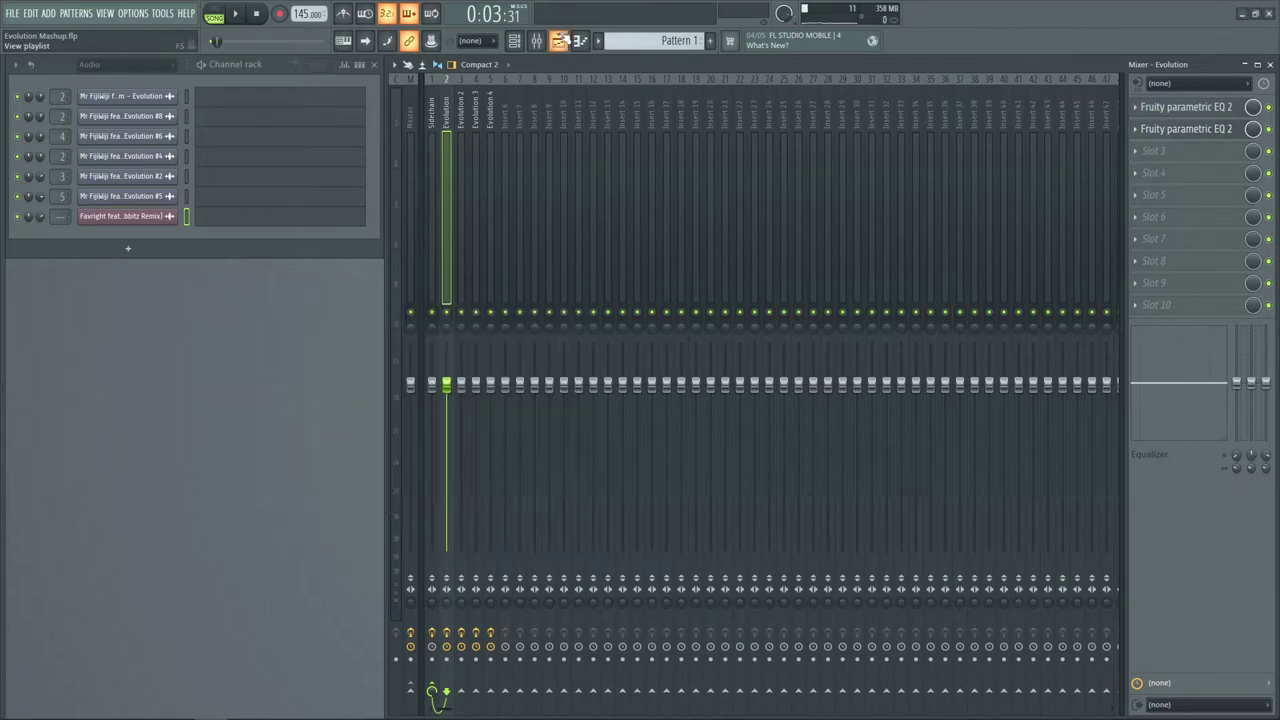
left_click(560, 40)
- Mute Track 3 and place a copy of the Mr FijiWiji Evolution clip on Track 5 at bar 3
scroll(475, 105, "down", 2)
scroll(485, 103, "down", 5)
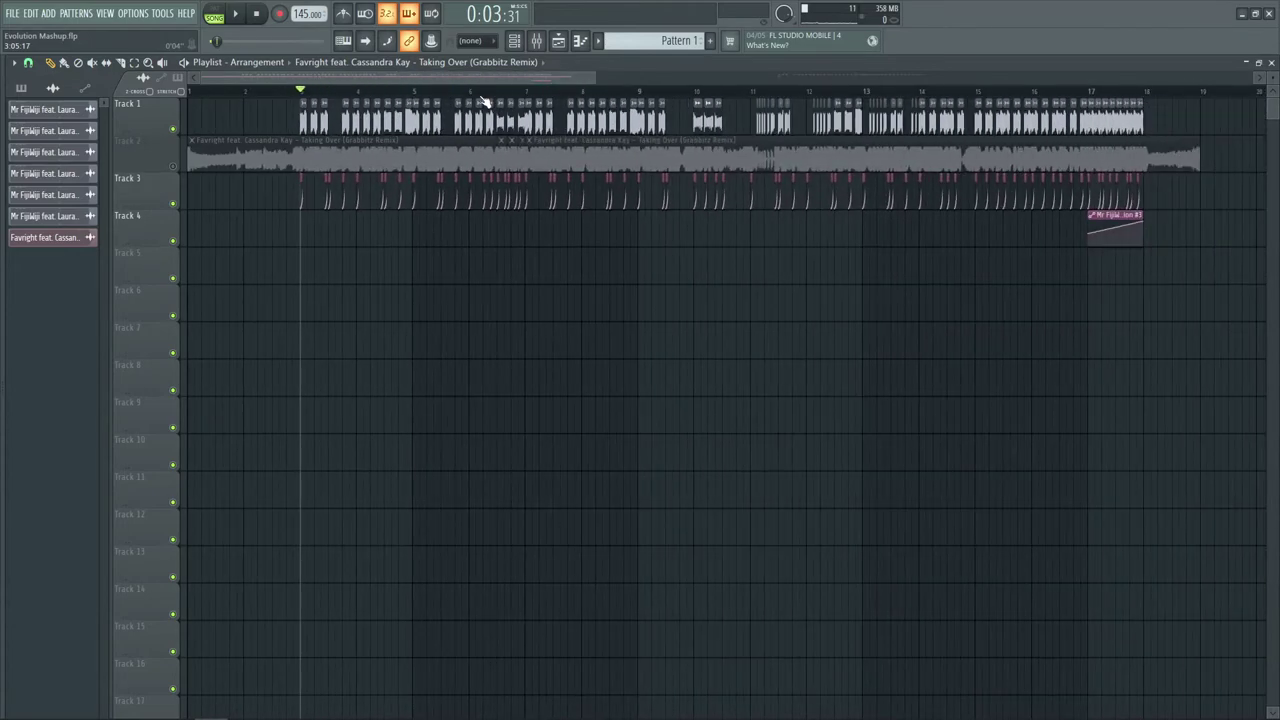
scroll(290, 97, "up", 5)
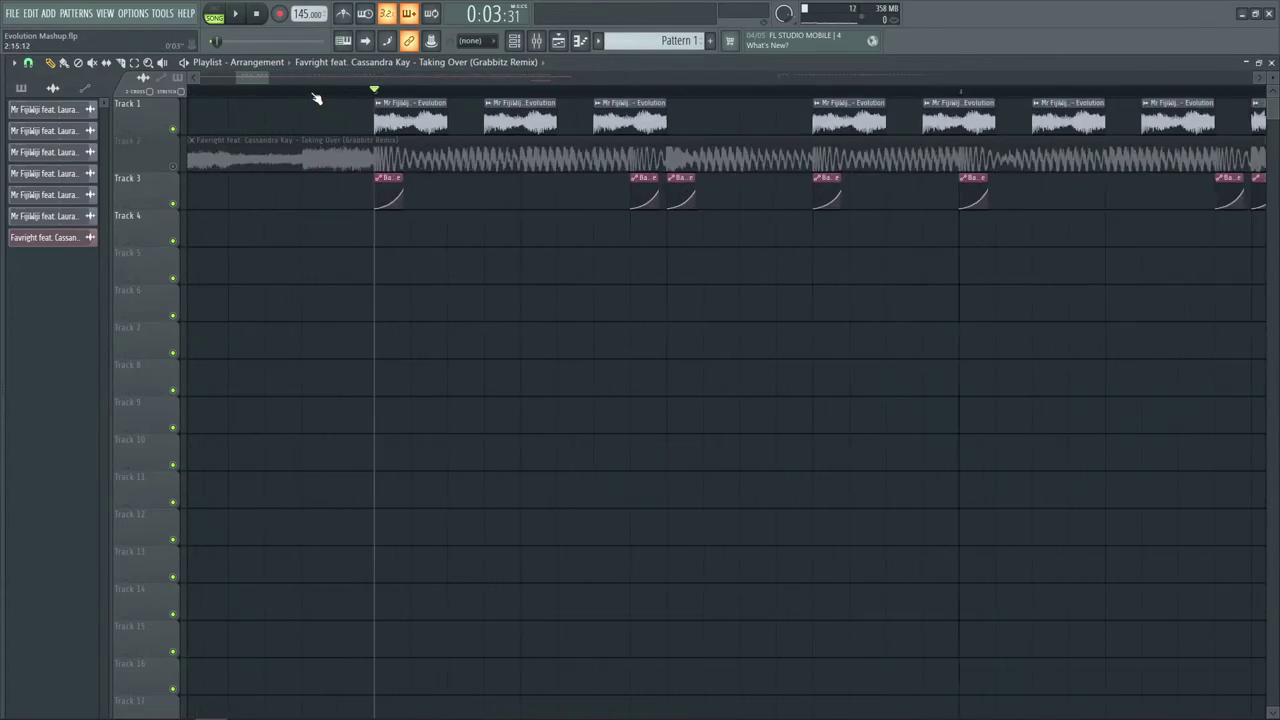
left_click(171, 203)
left_click(395, 120)
left_click(391, 266)
left_click_drag(472, 276, 471, 291)
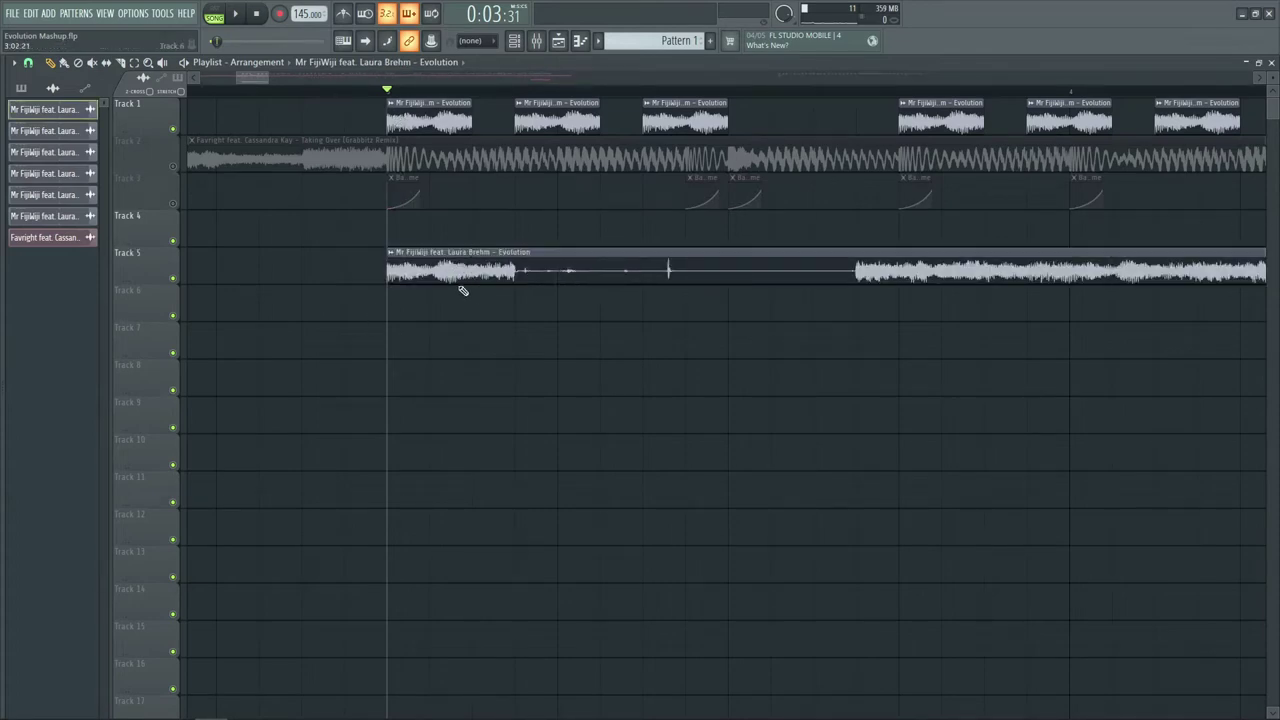
- Extend the Track 5 Evolution clip back to 1:14:00 with a length of 5:01:00, and play it from its start
scroll(471, 291, "left", 2)
scroll(446, 90, "down", 5)
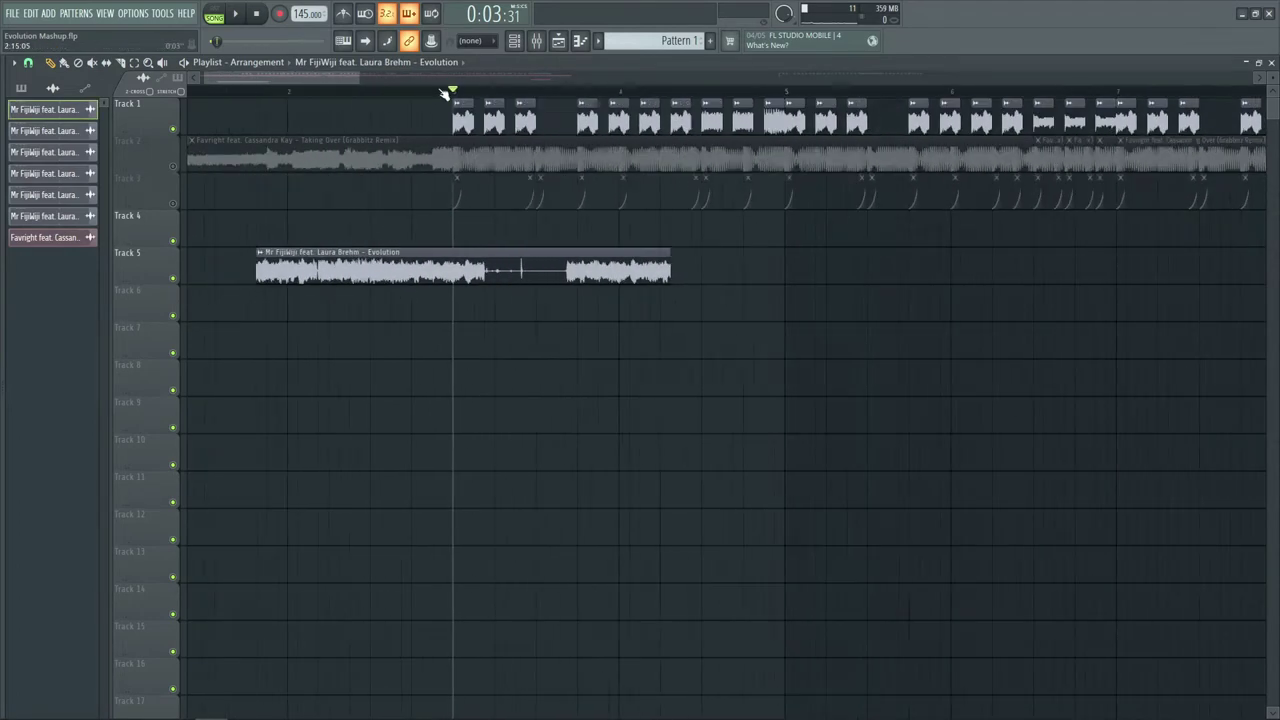
left_click(254, 92)
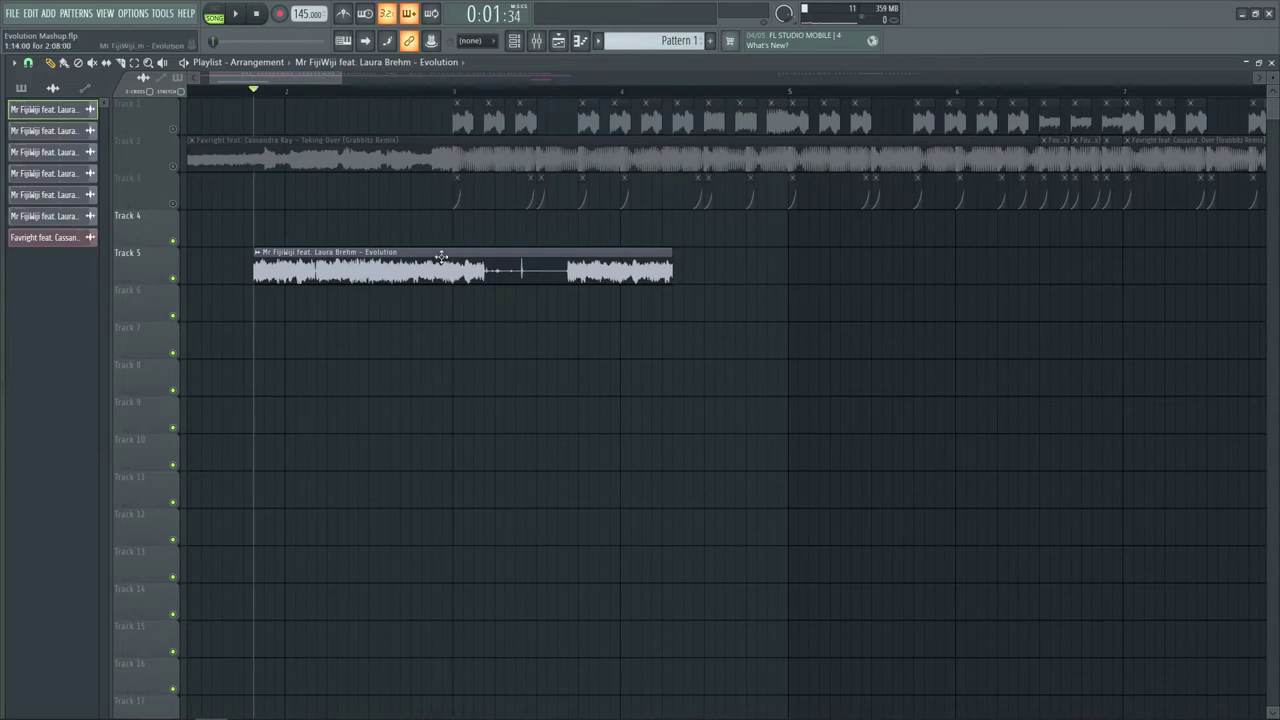
key("space")
left_click_drag(676, 266, 1102, 268)
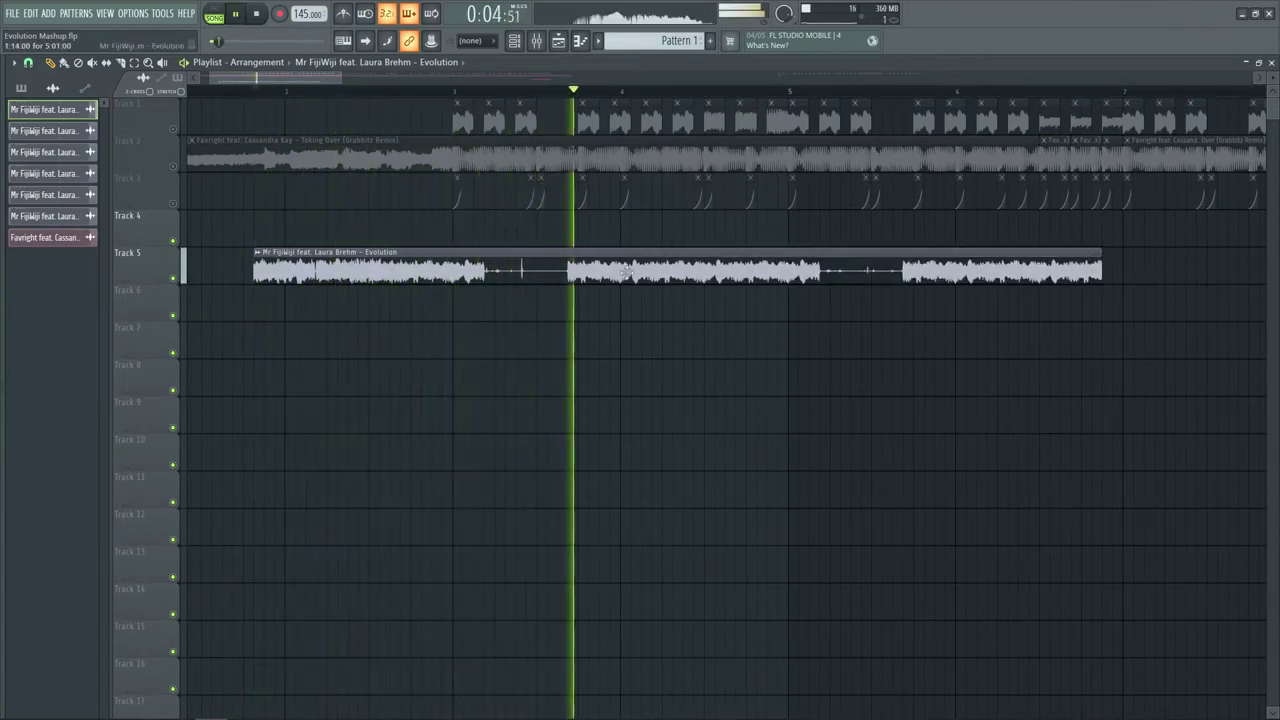
key("space")
- Delete the Evolution clip from Track 5 and solo Track 1 with the playback position at bar 3
right_click(615, 272)
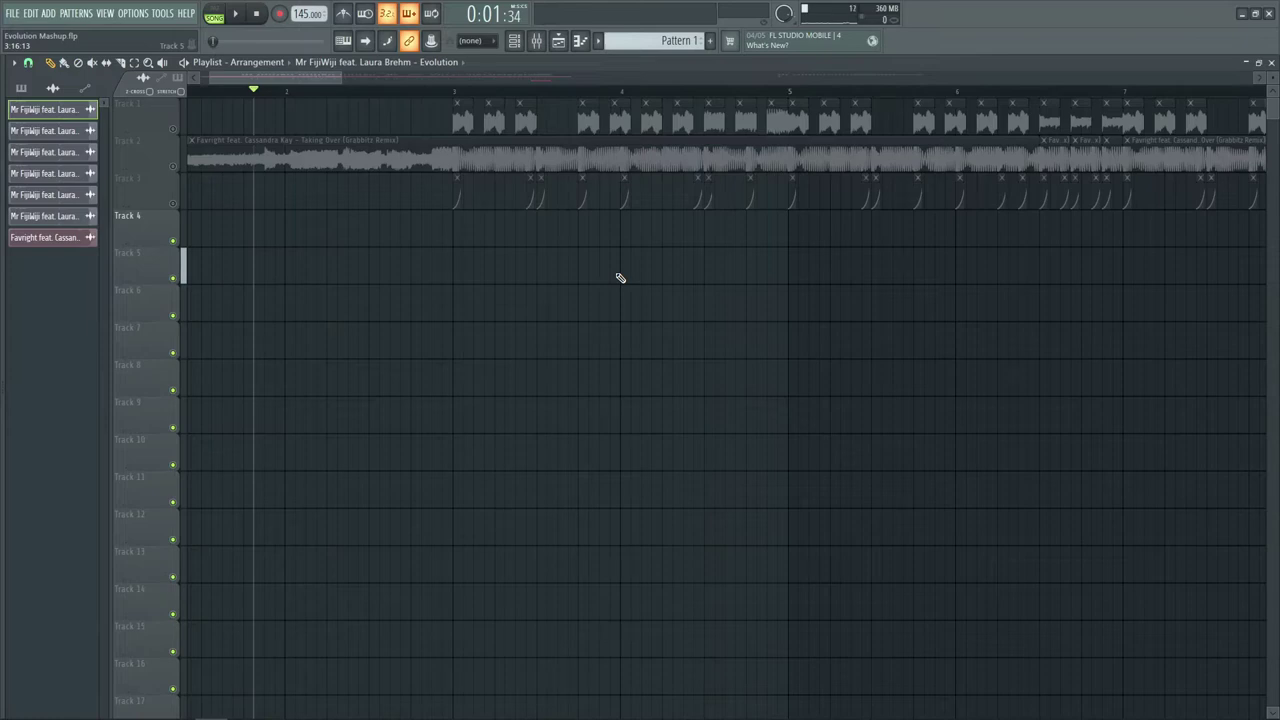
double_click(211, 129)
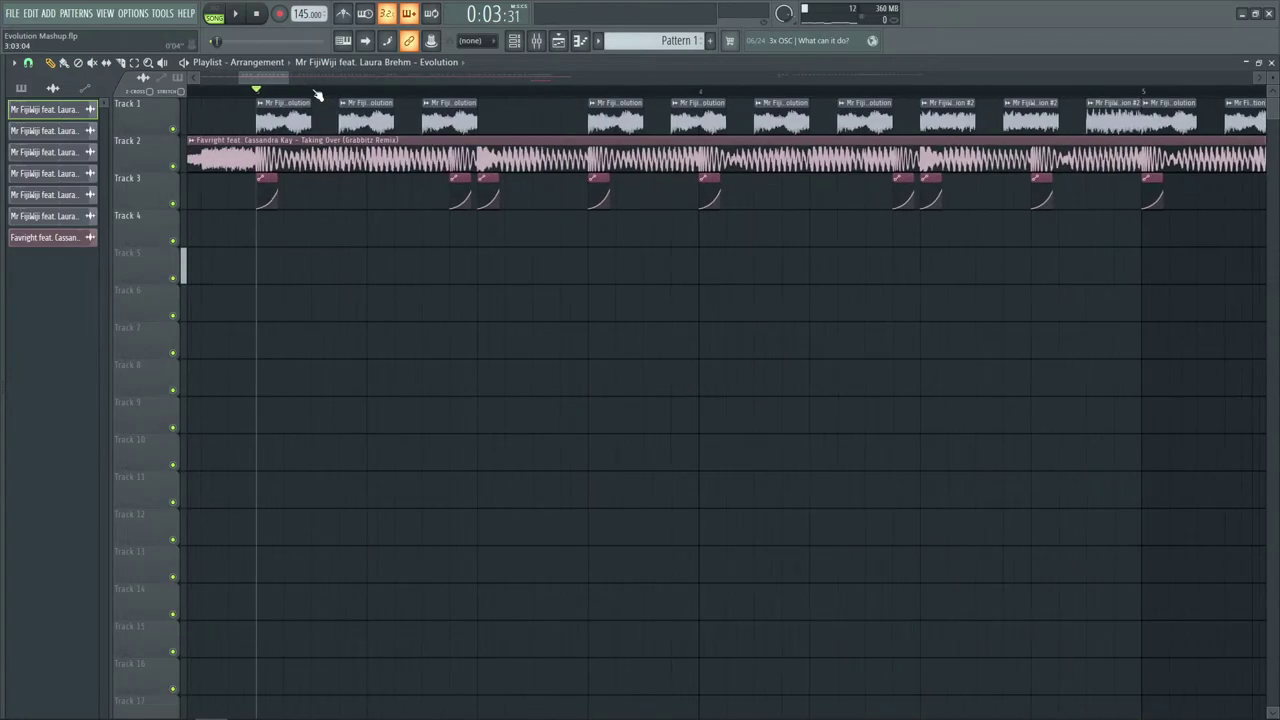
right_click(174, 130)
scroll(262, 95, "down", 3)
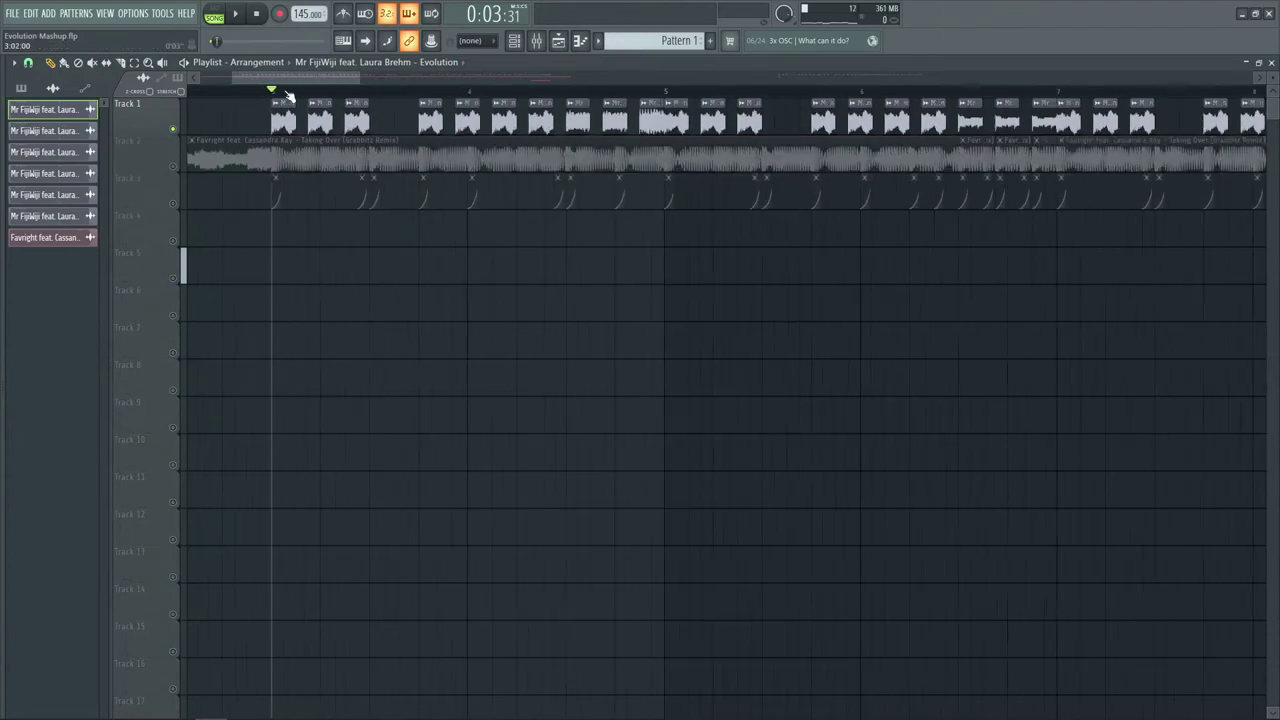
scroll(287, 95, "down", 3)
scroll(480, 76, "right", 2)
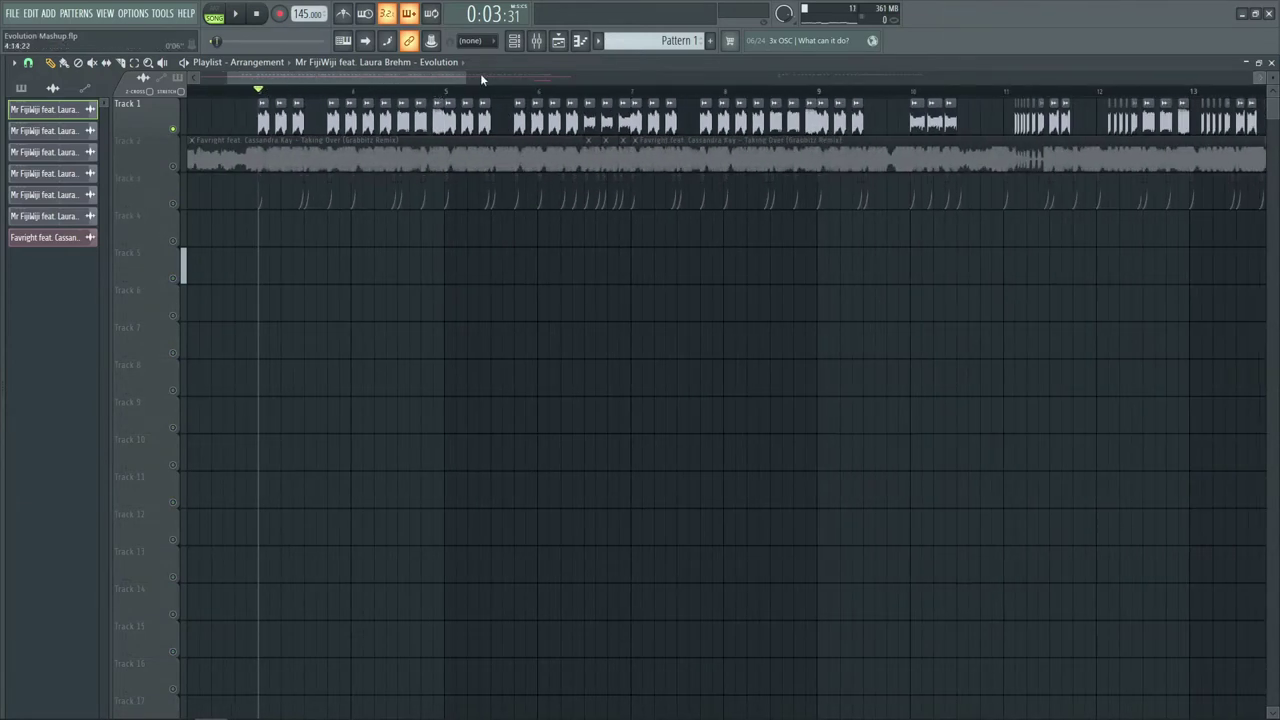
scroll(486, 86, "down", 2)
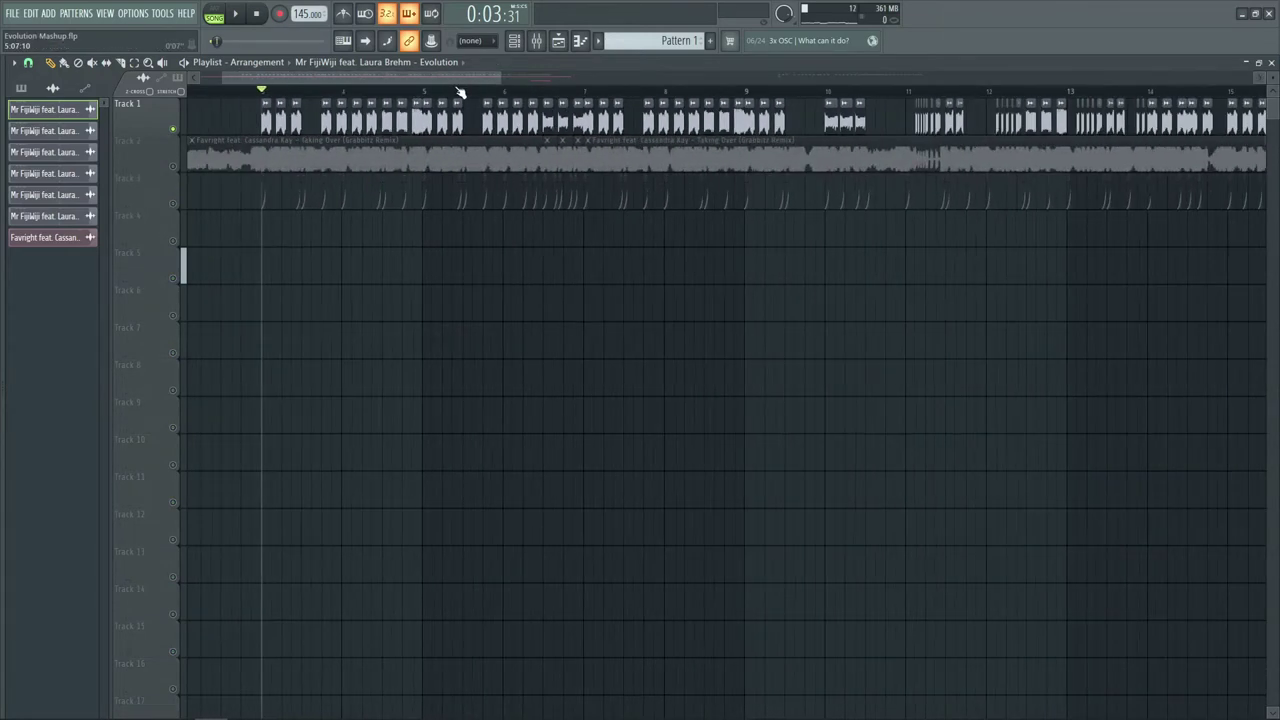
- Play the soloed Evolution chops on Track 1 from bar 3 and follow them along the arrangement to bar 15
key("space")
scroll(558, 78, "down", 1)
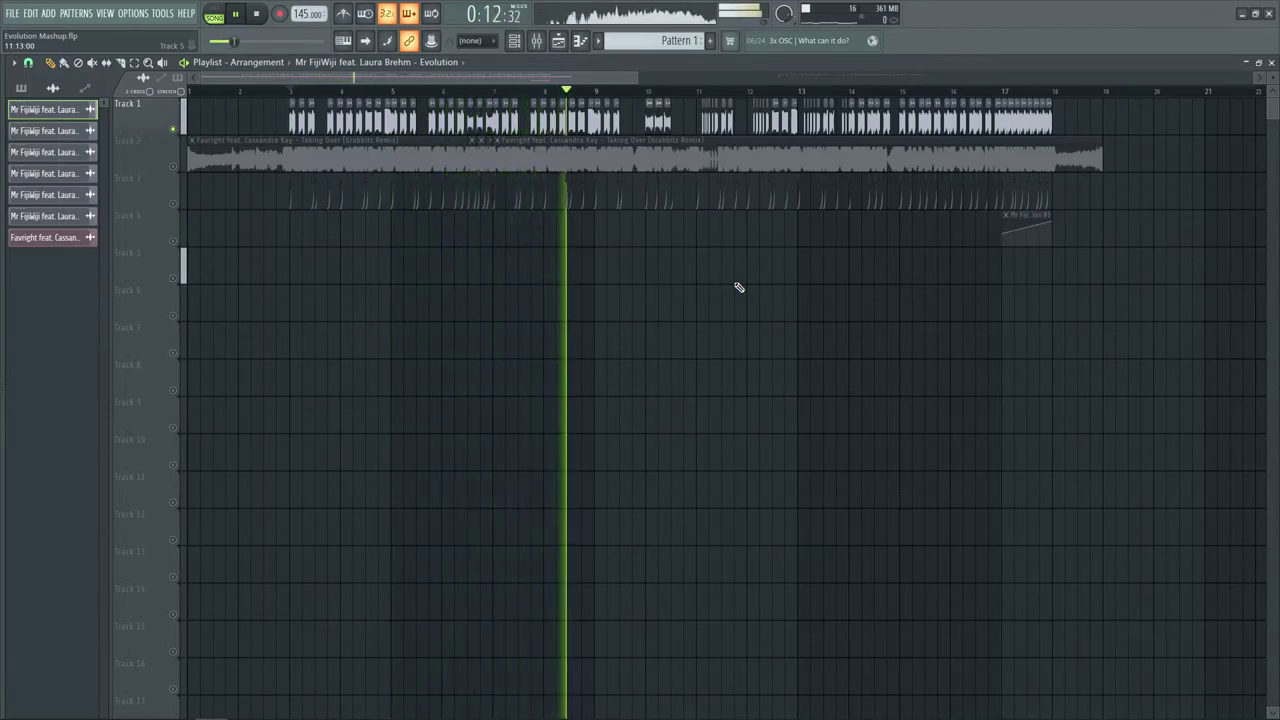
scroll(737, 94, "up", 3)
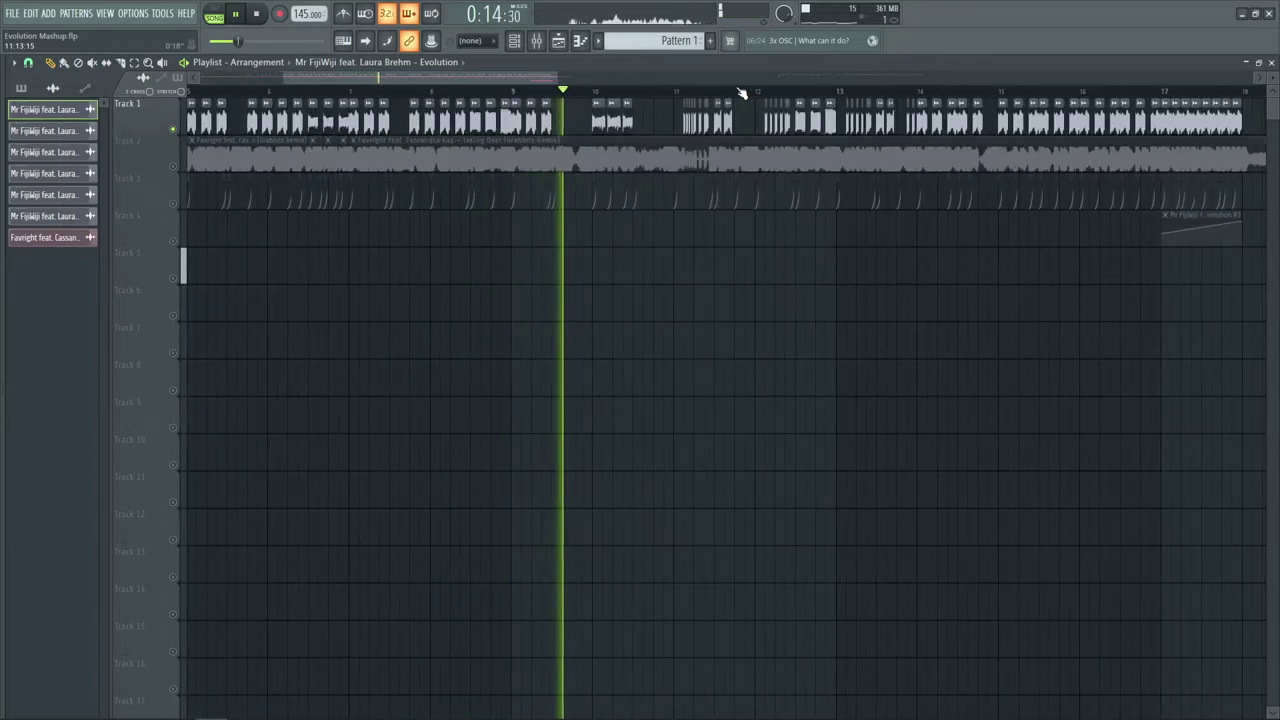
scroll(741, 93, "up", 3)
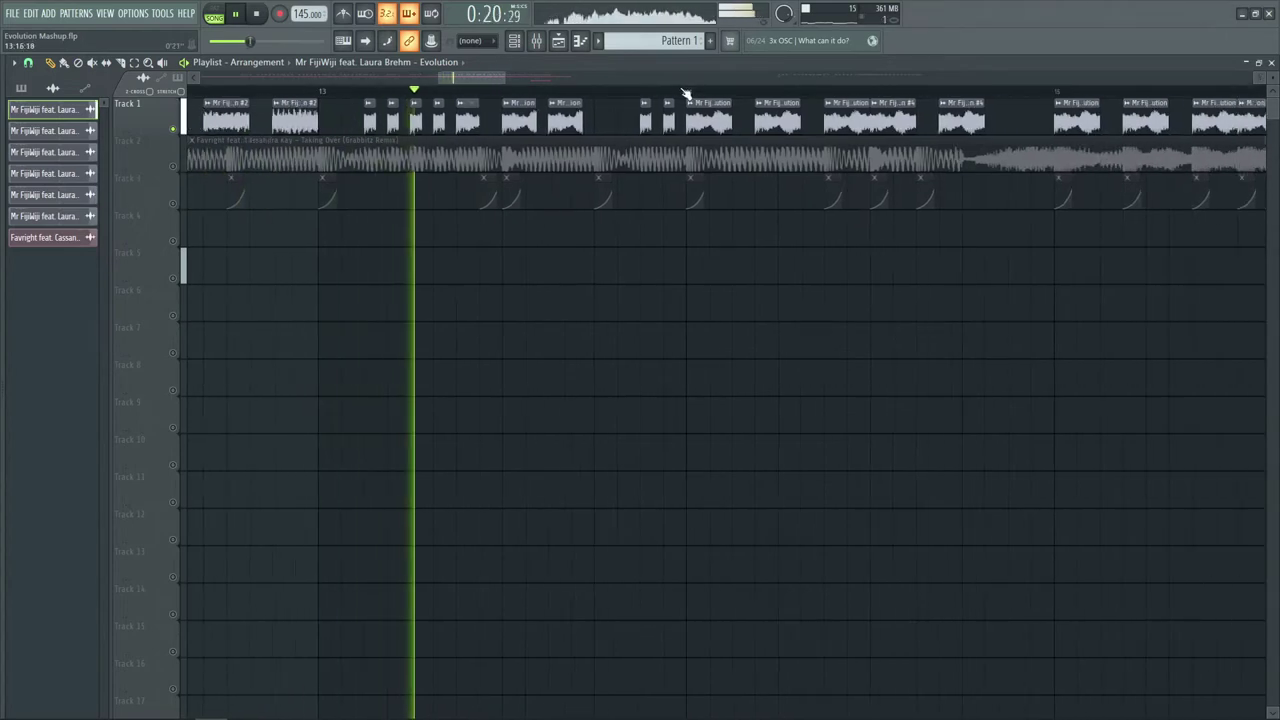
scroll(703, 79, "down", 2)
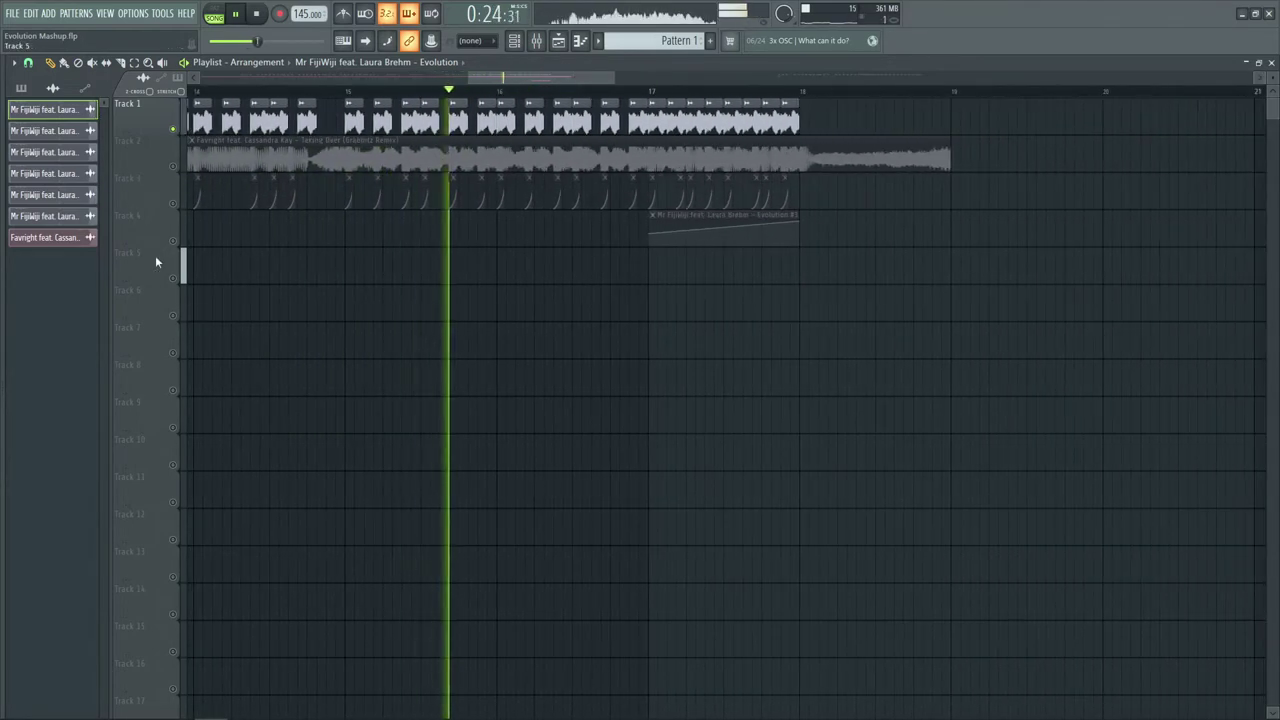
- Turn on Track 4 alongside Track 1 to play the arrangement's ending, stop after bar 18, and restore all tracks
left_click(173, 242)
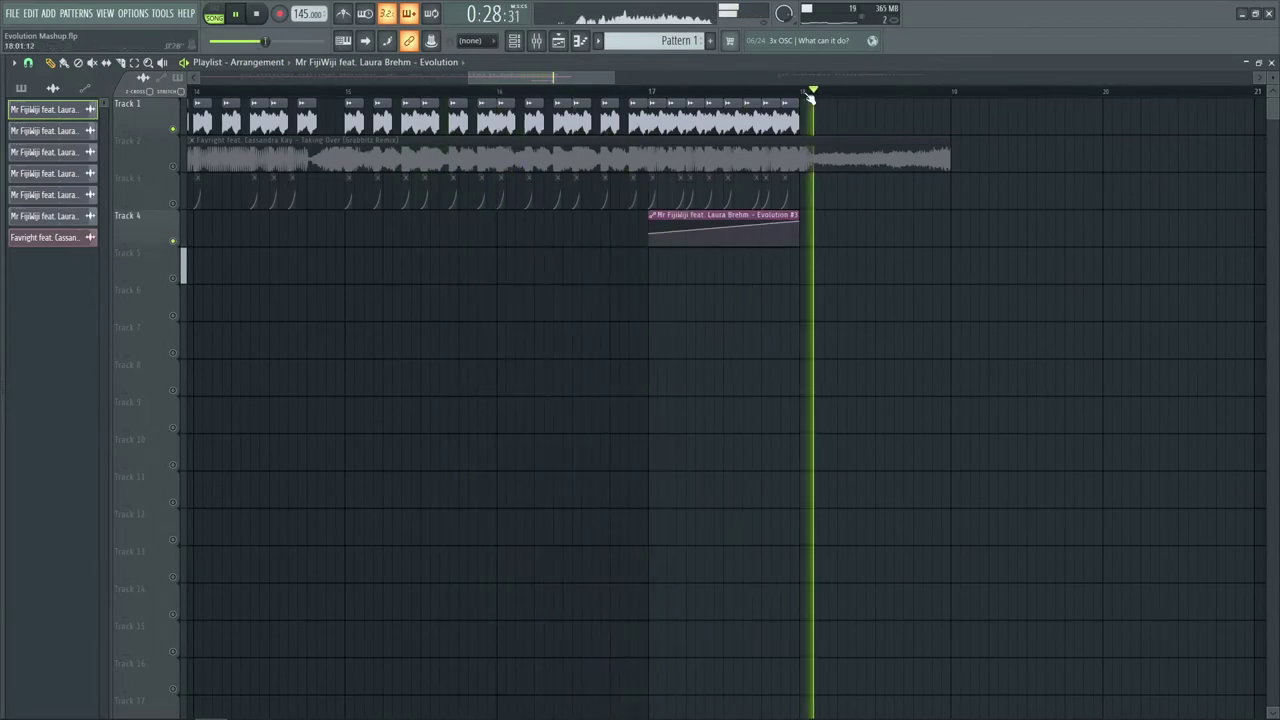
key("space")
scroll(215, 95, "up", 3)
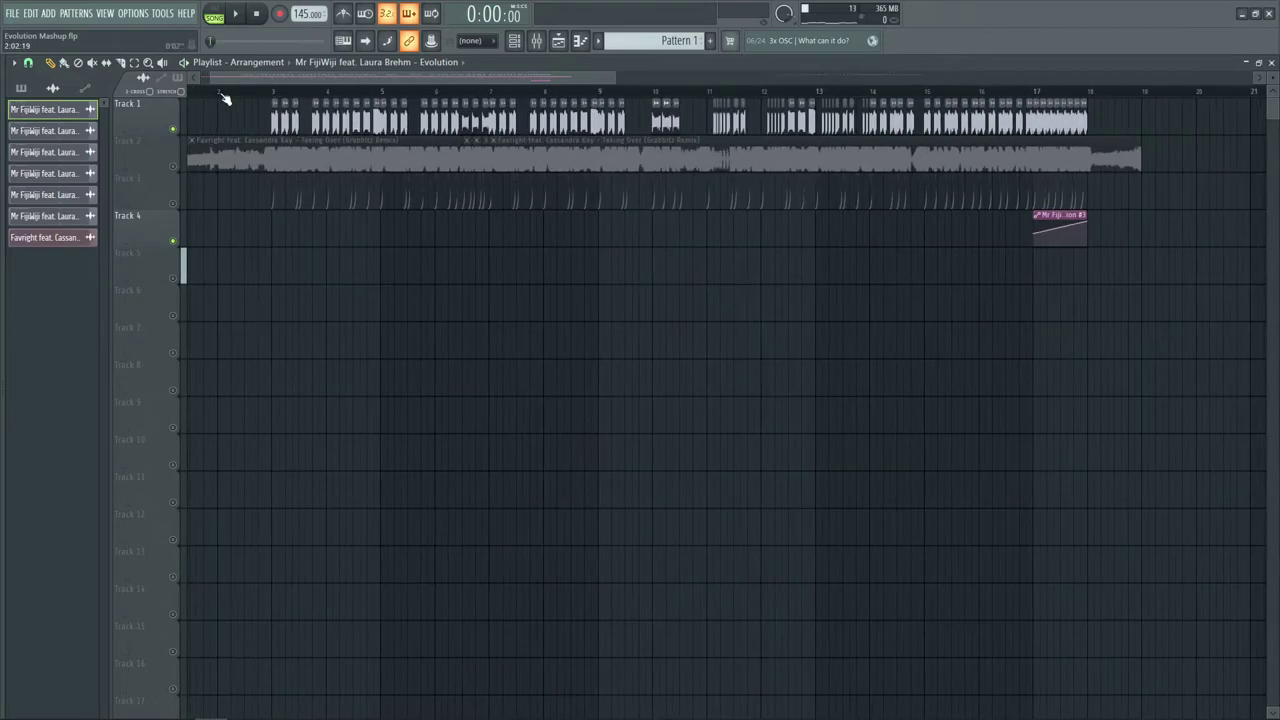
left_click(174, 129, "ctrl")
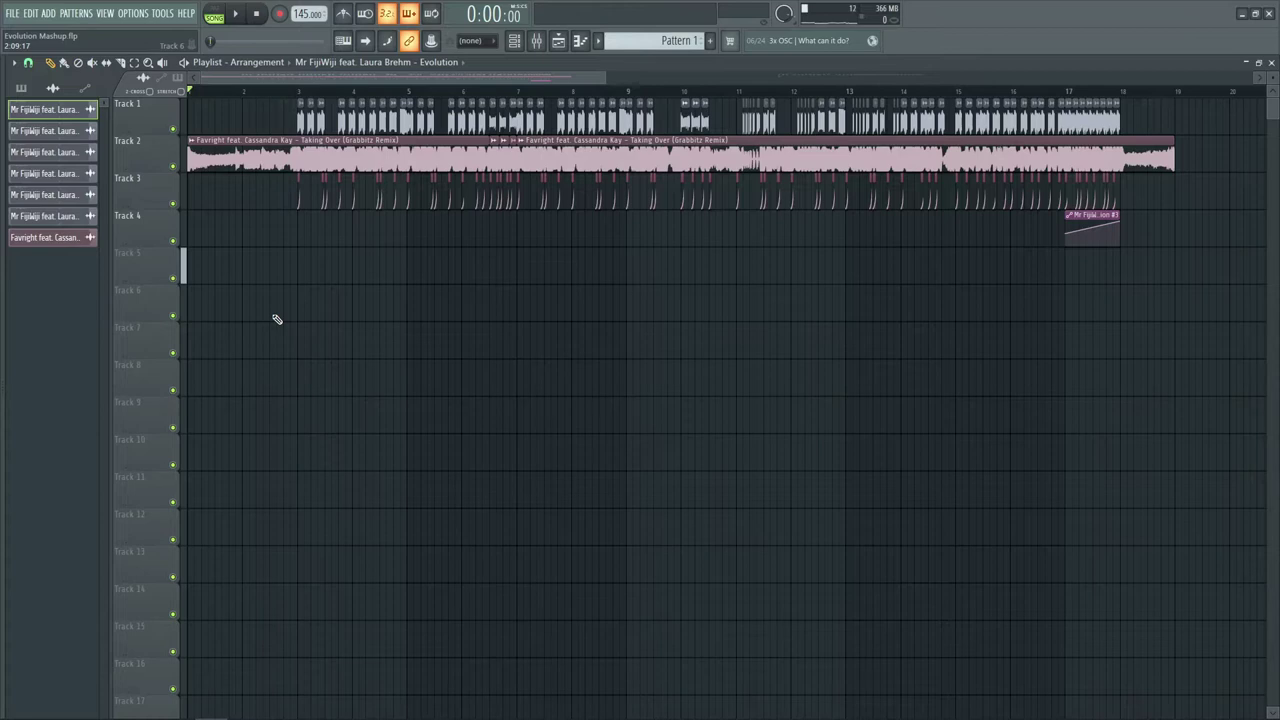
- Set the playback position to the last beat of bar 5 and solo Track 2
left_click(455, 97)
scroll(491, 94, "up", 5)
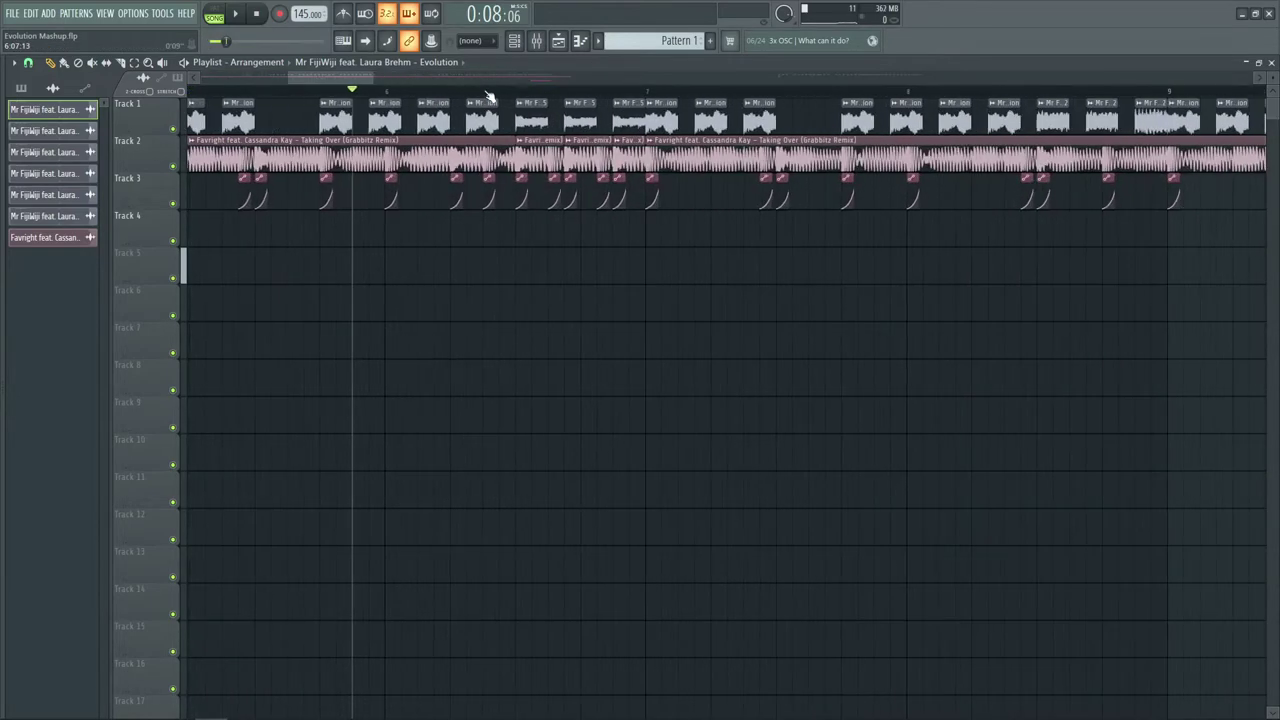
left_click(321, 95)
right_click(173, 166)
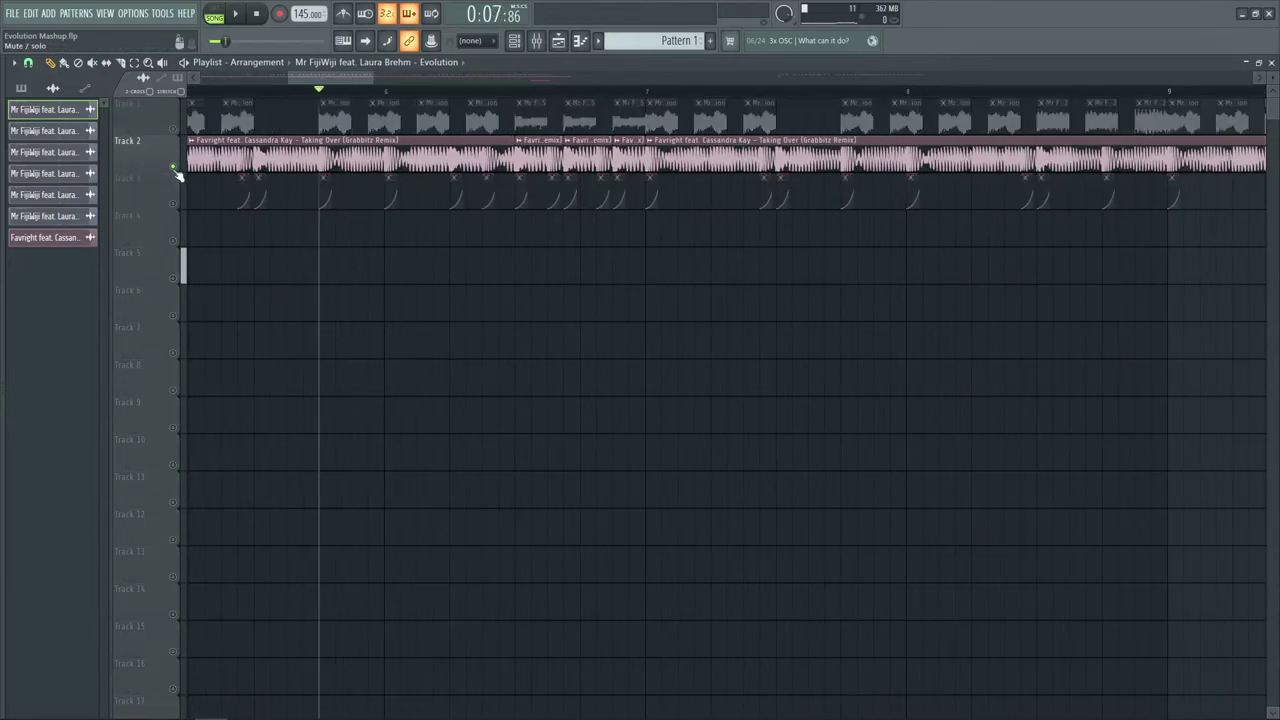
- Delete the chopped Taking Over clips on Track 2, extend the first clip in their place to past bar 9, and play it
right_click(540, 155)
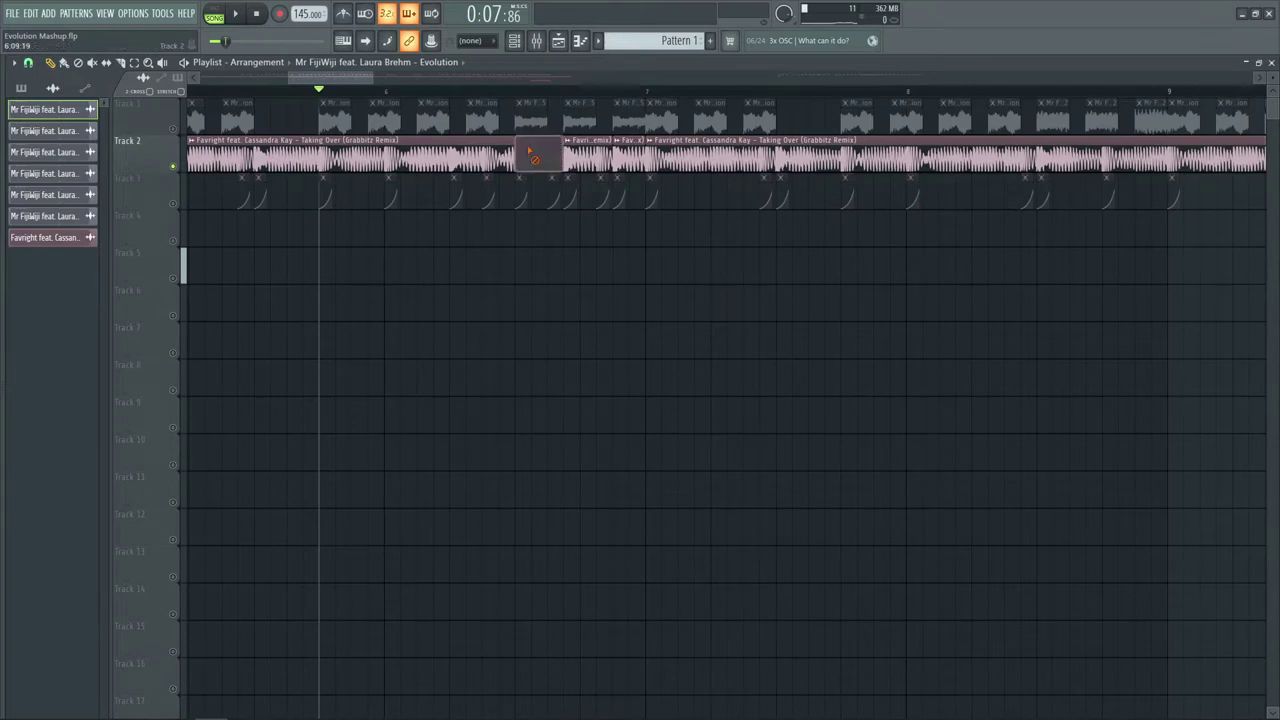
right_click(600, 156)
right_click(668, 152)
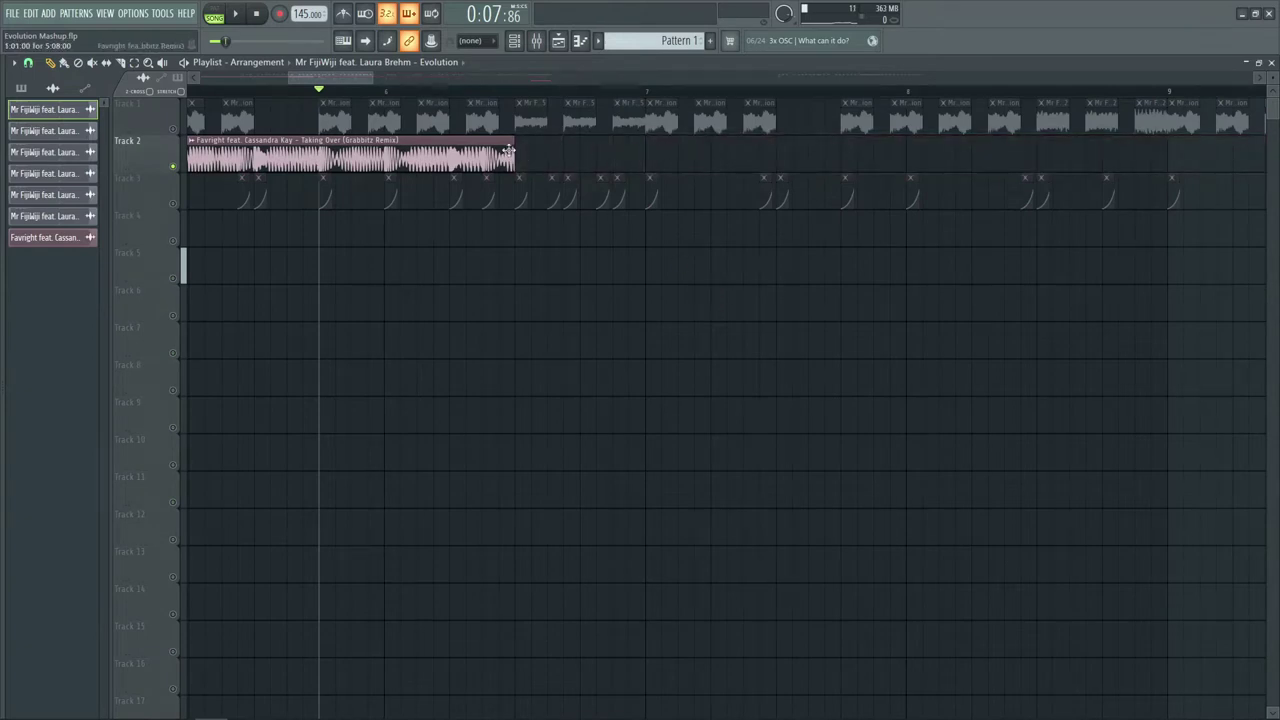
left_click_drag(512, 152, 1231, 170)
key("space")
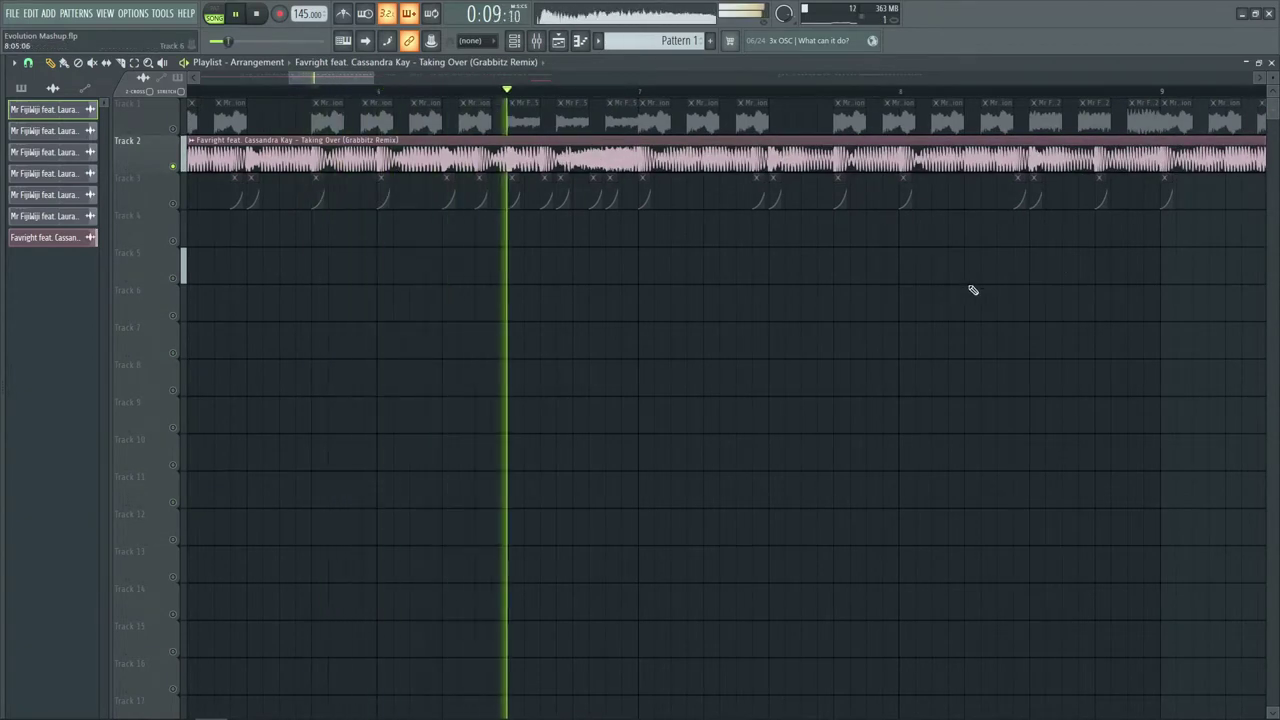
- Stop playback, undo the Track 2 clip deletions and extension, and play the original chopped section
key("space")
key("ctrl+alt+z")
key("ctrl+alt+z")
key("ctrl+alt+z")
key("space")
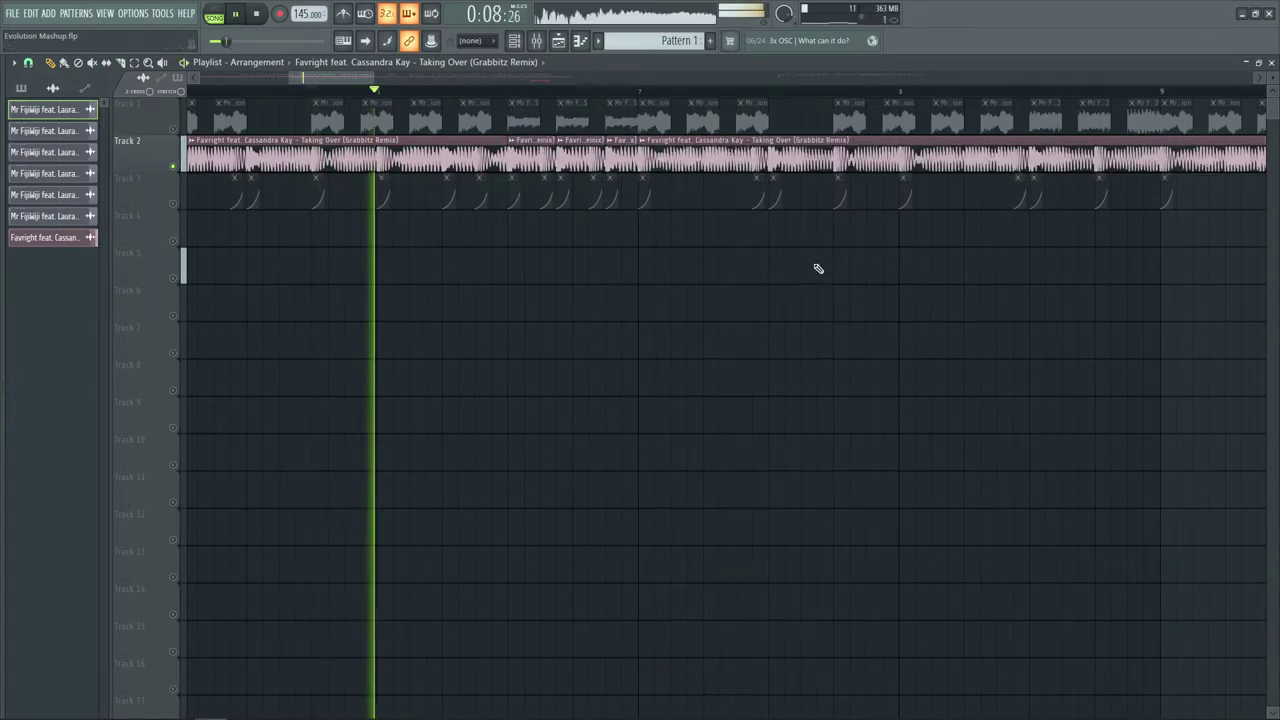
- Stop playback, turn all tracks back on, and return the playback position to the start of the song
key("space")
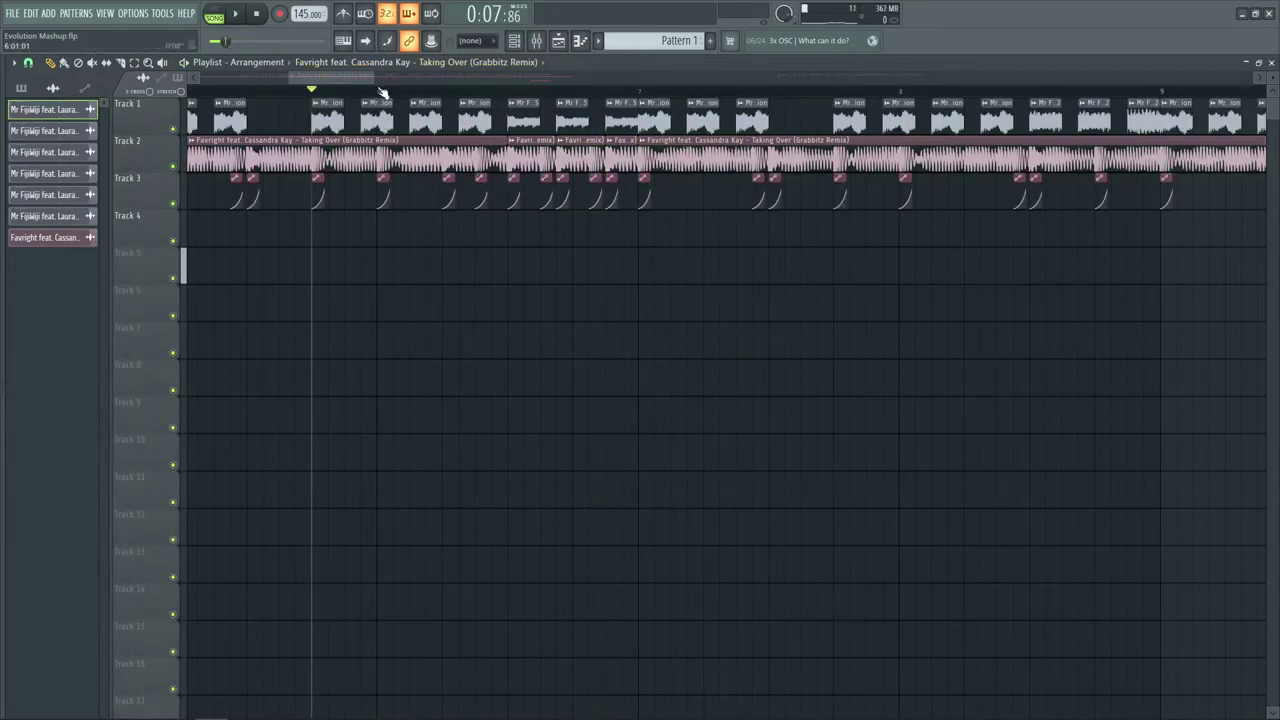
scroll(383, 93, "down", 6)
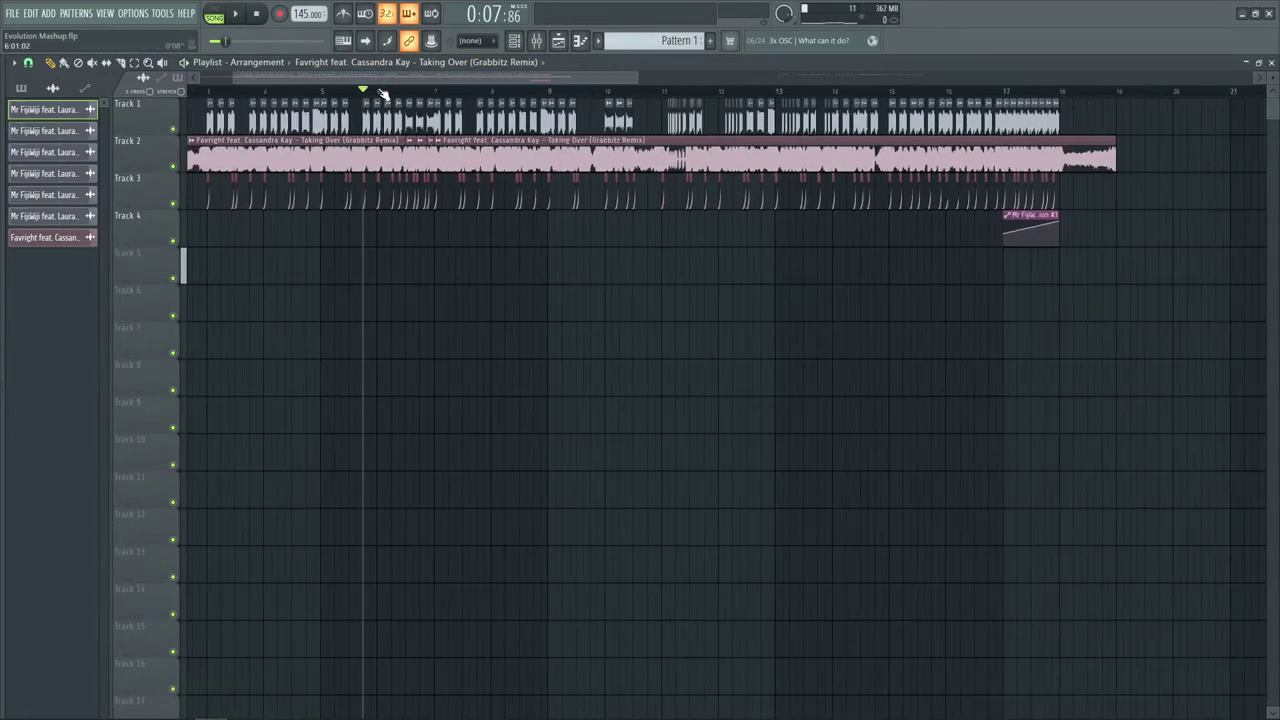
key("space")
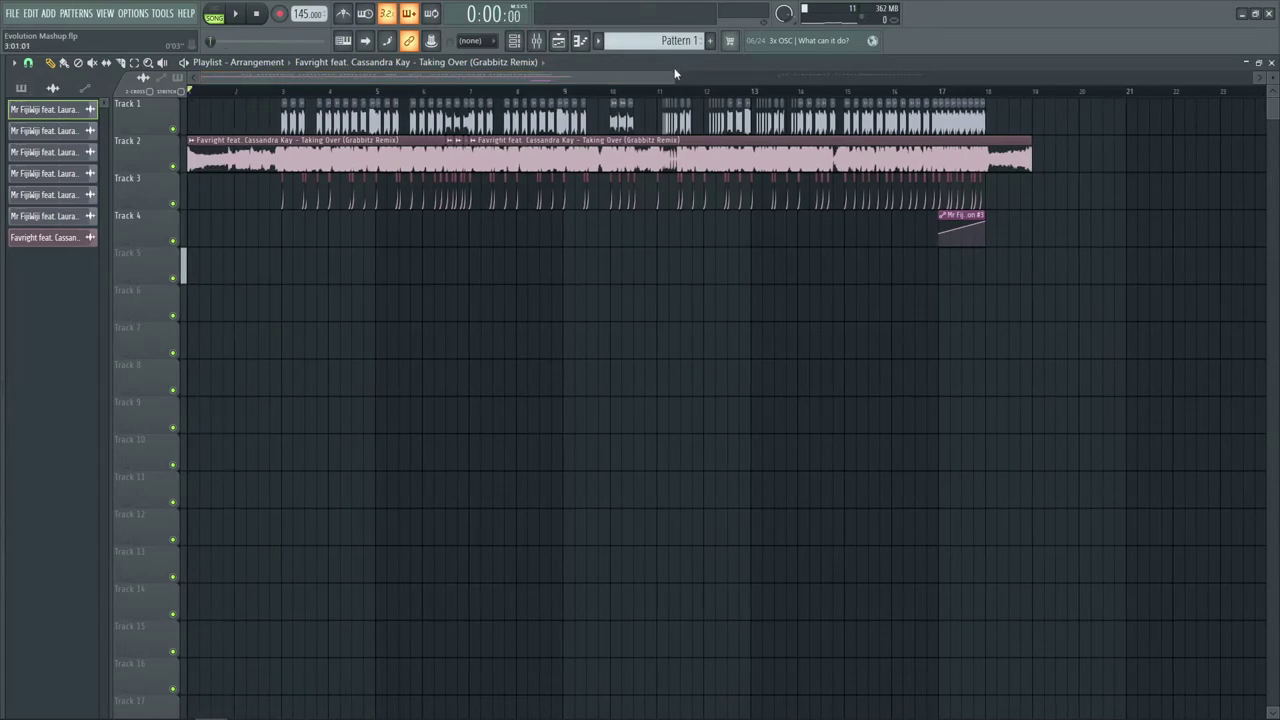
left_click_drag(674, 79, 600, 79)
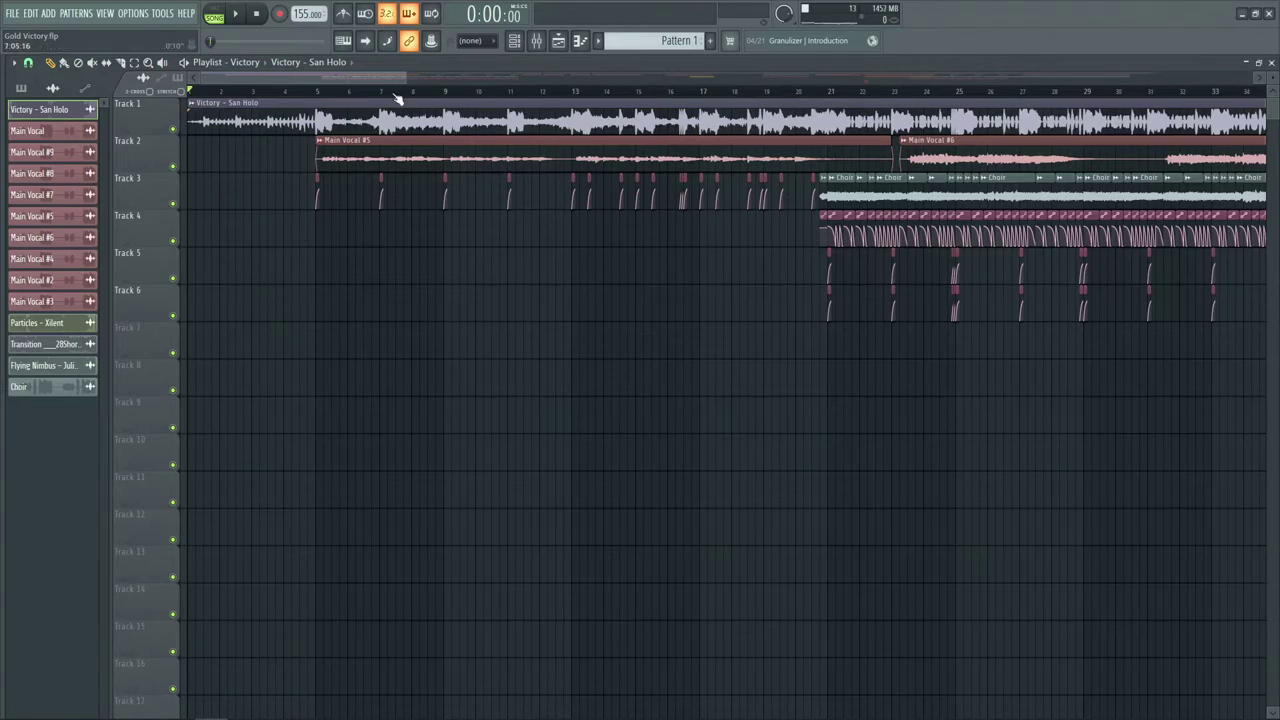
- In the Gold Victory project, play the full mashup from about 35:14 through the drop at bar 37, and stop
scroll(408, 93, "down", 4)
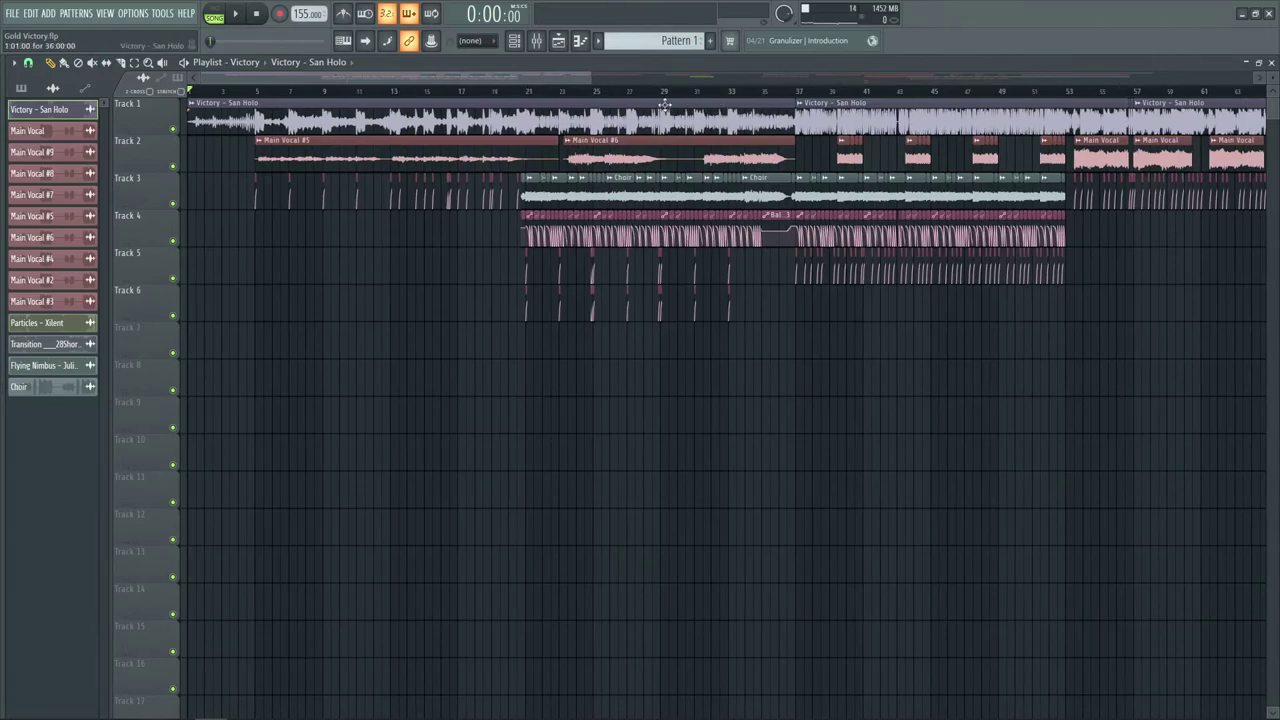
scroll(800, 96, "up", 4)
left_click(695, 87)
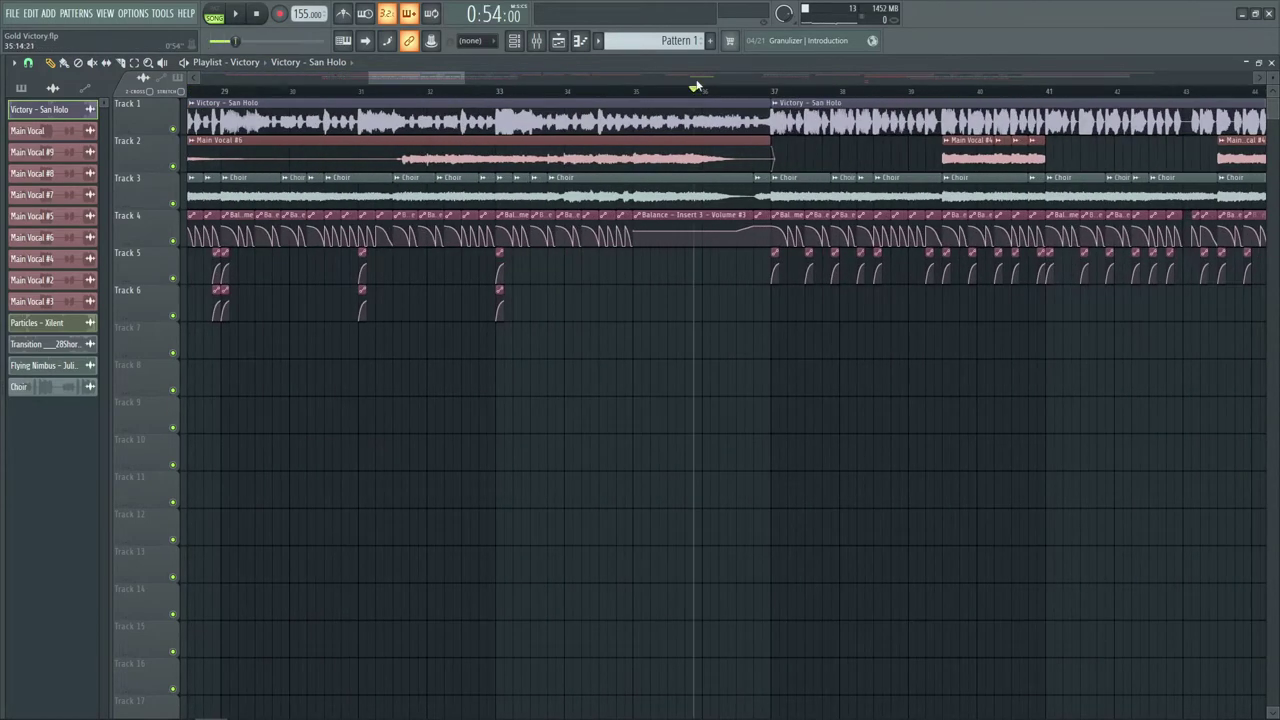
key("space")
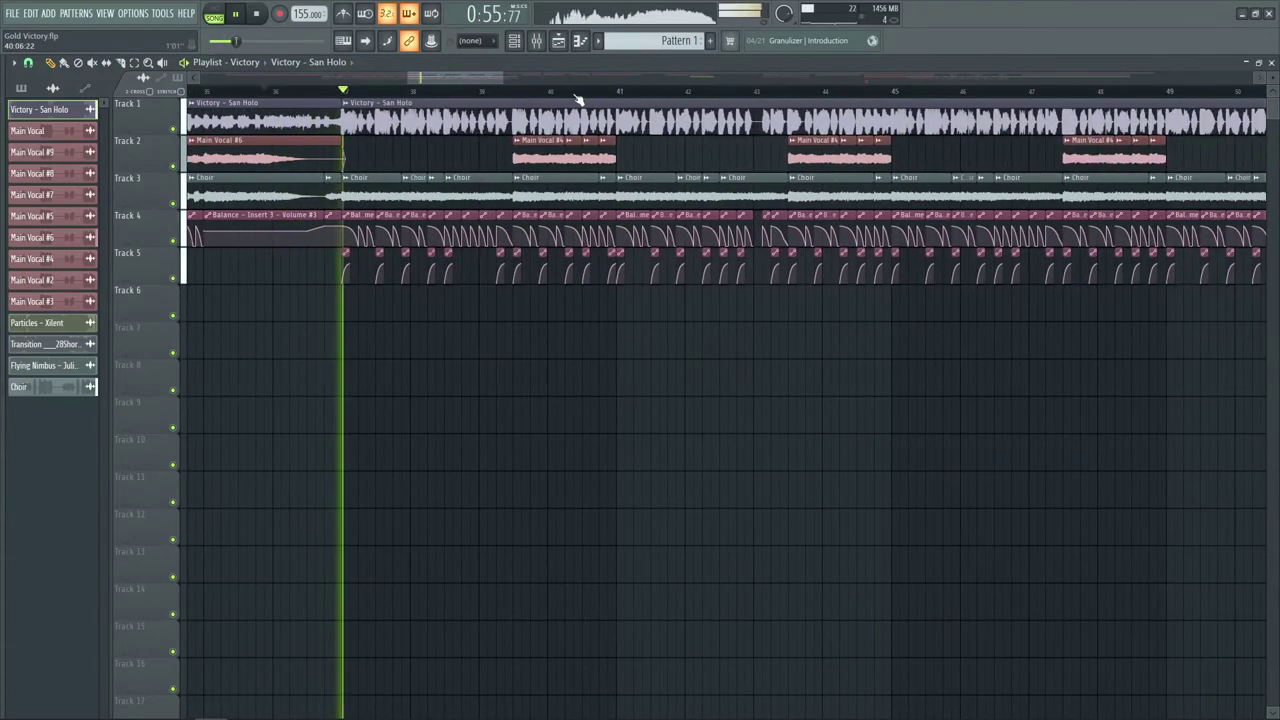
scroll(578, 88, "down", 2)
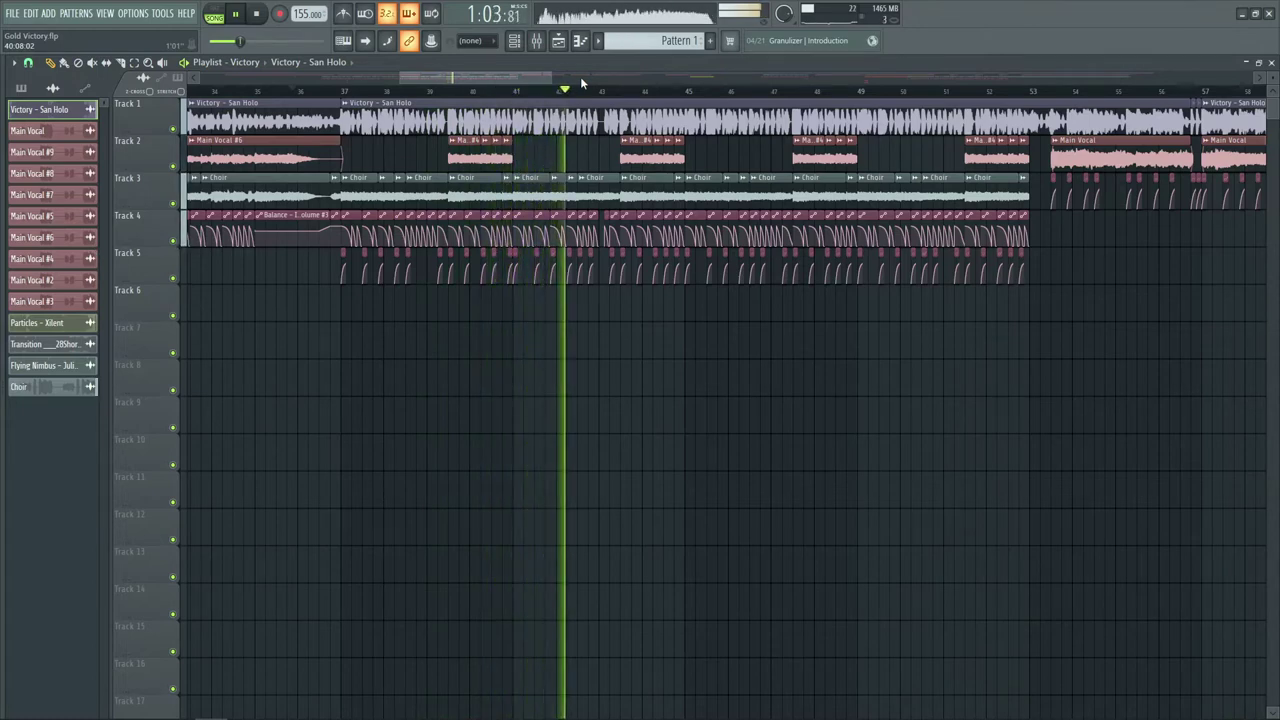
key("space")
- Set the playback position to bar 37, solo Track 1, and play the Victory clip alone
left_click(342, 91)
scroll(342, 91, "up", 4)
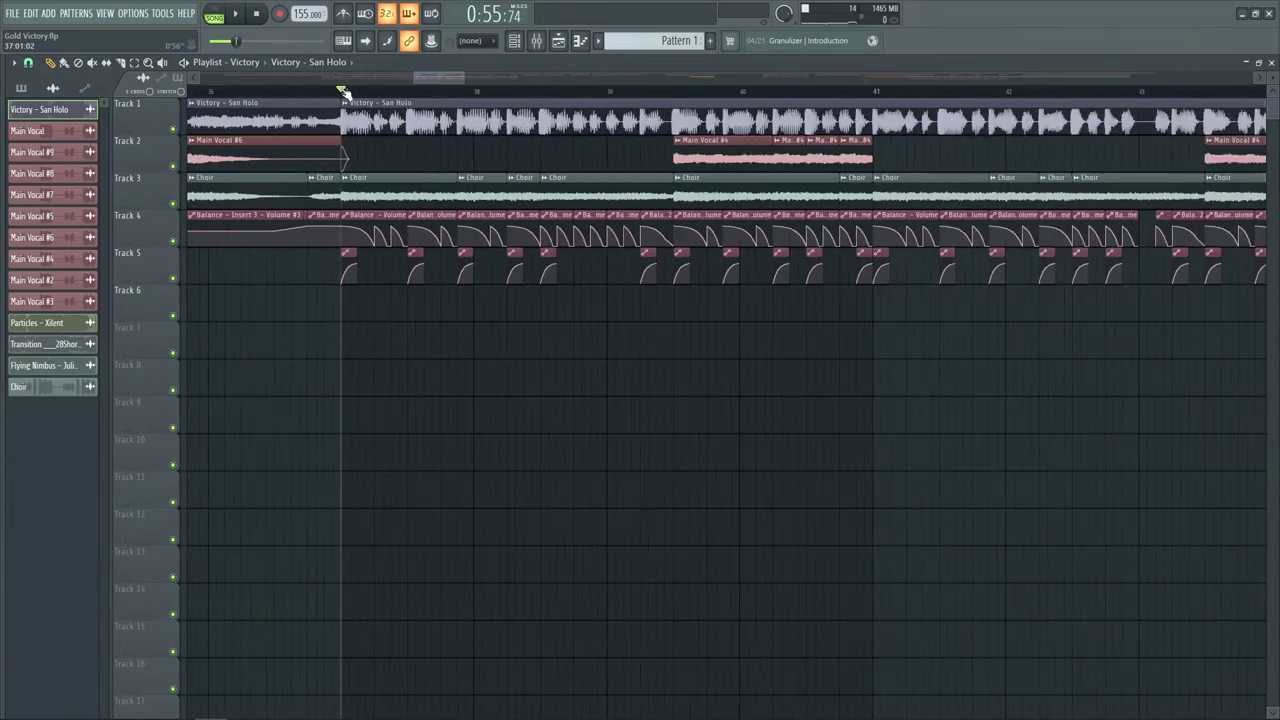
right_click(174, 130)
scroll(391, 100, "down", 4)
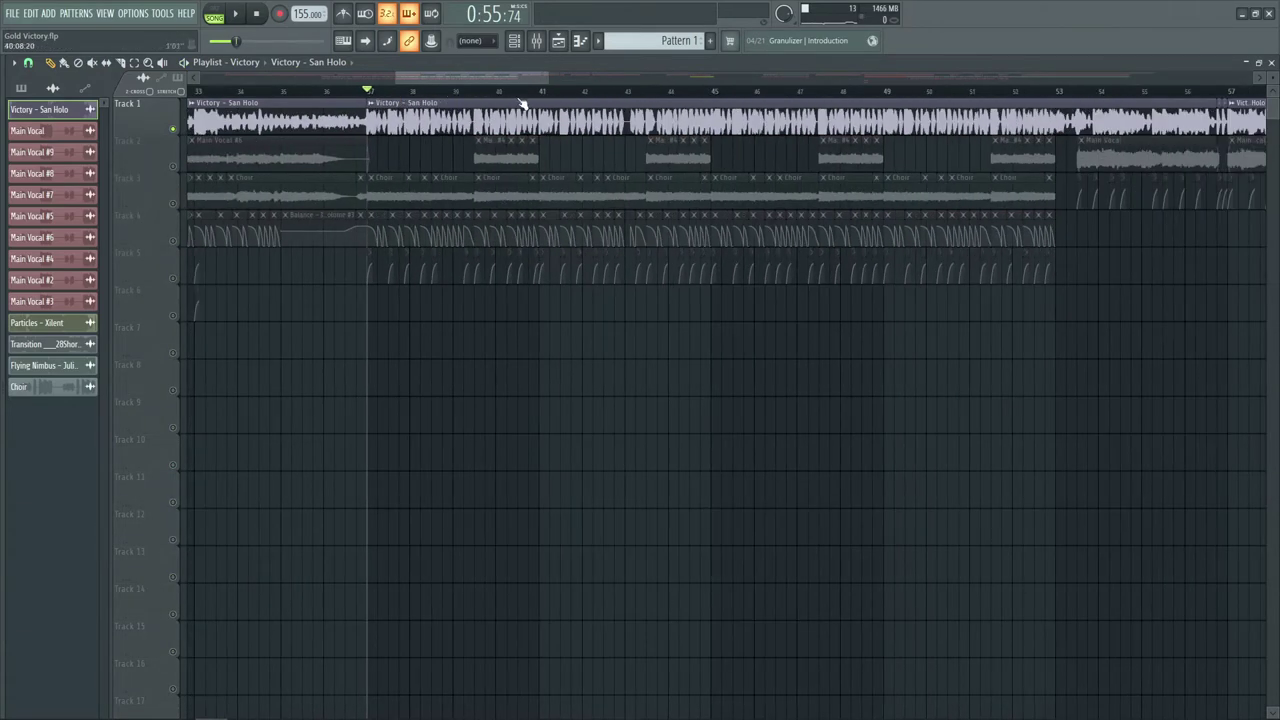
key("space")
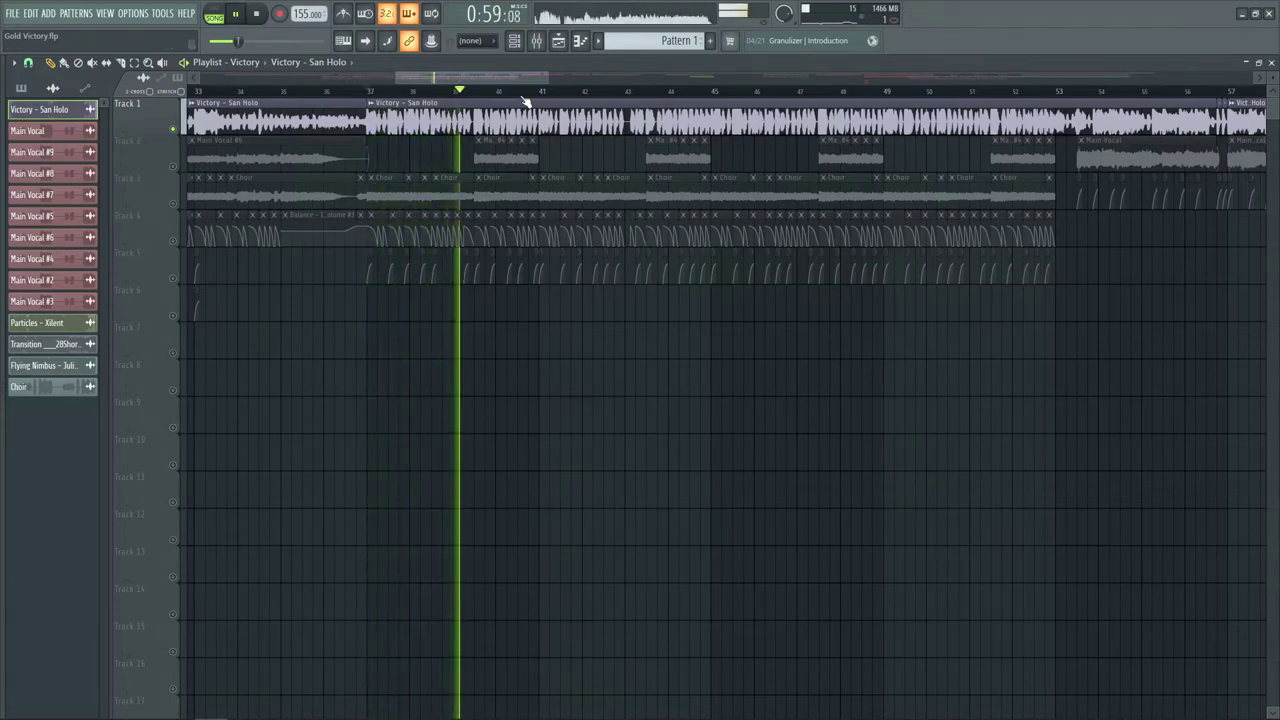
key("space")
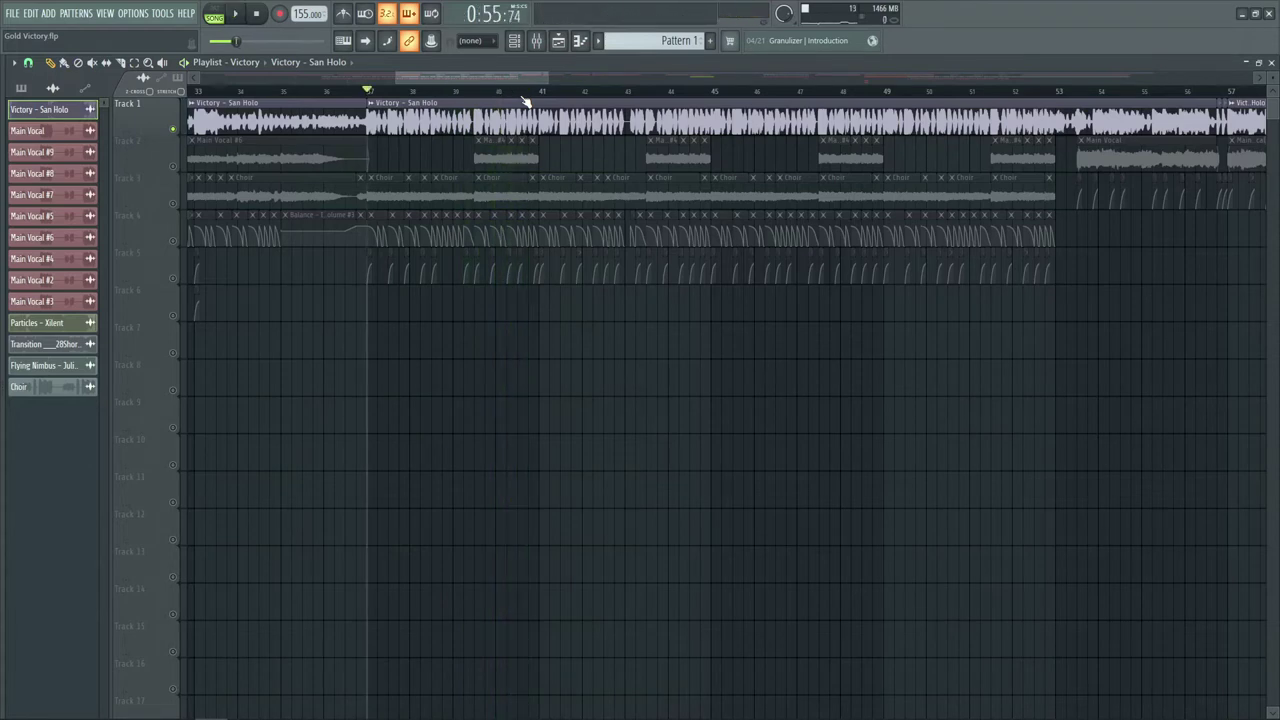
- Restore all tracks, mute only Track 1, and examine the Choir clips and volume automation from bar 37
right_click(173, 129)
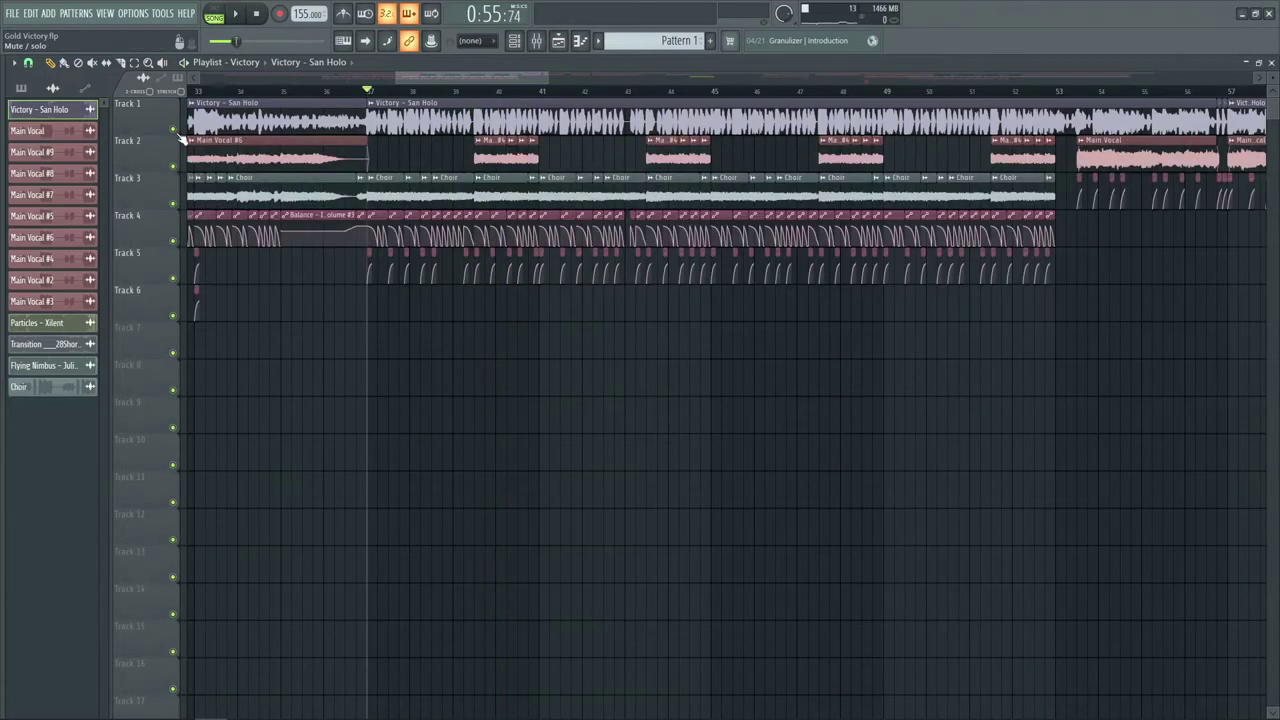
left_click(174, 130)
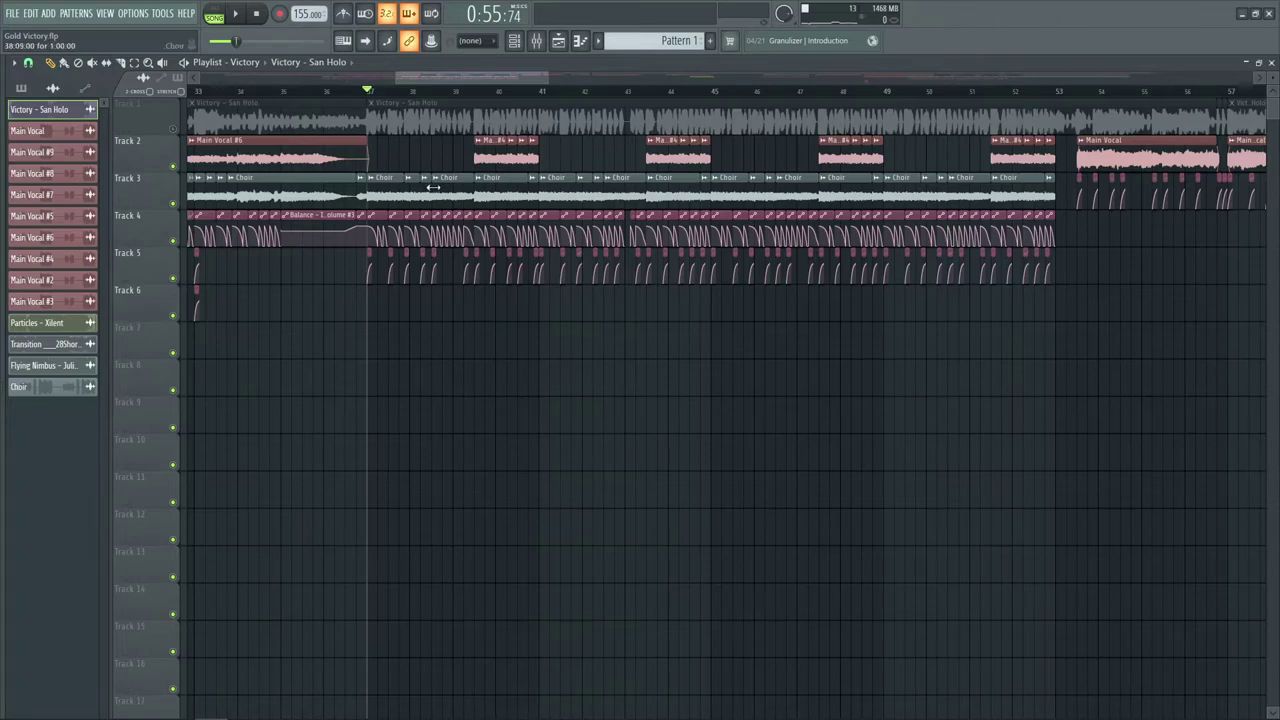
scroll(394, 97, "up", 5)
scroll(394, 97, "up", 4)
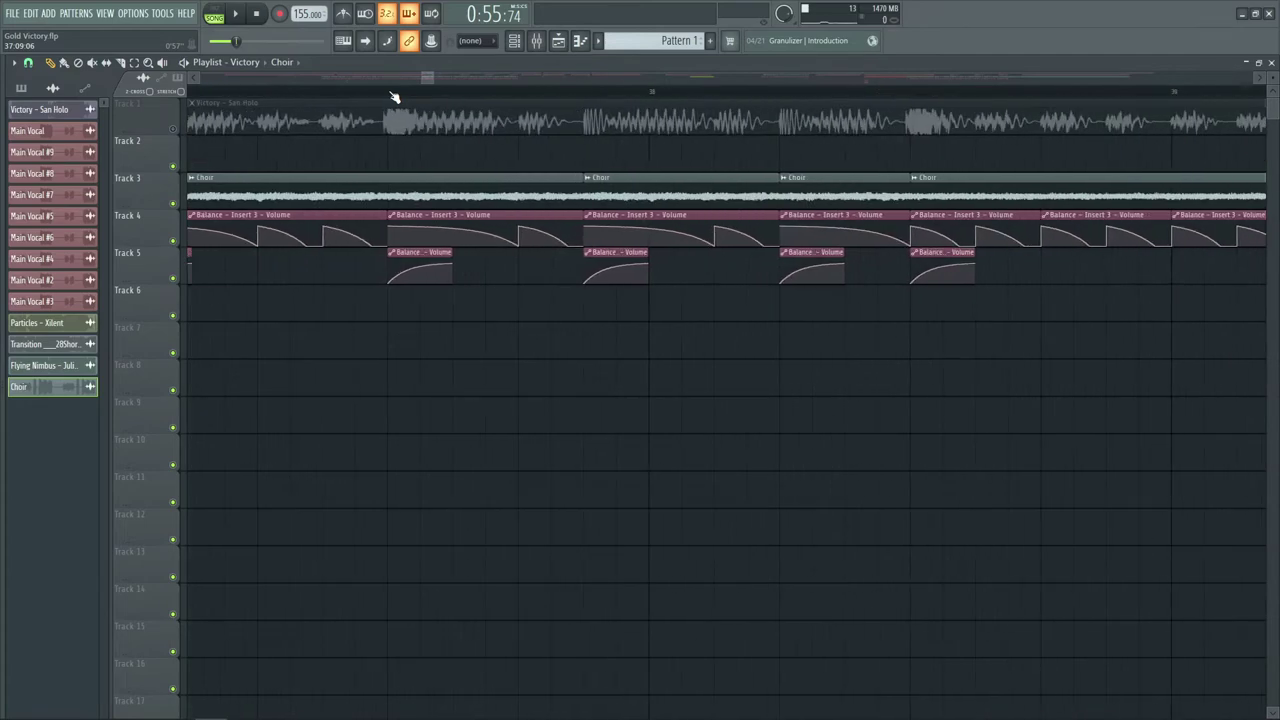
scroll(418, 80, "down", 2)
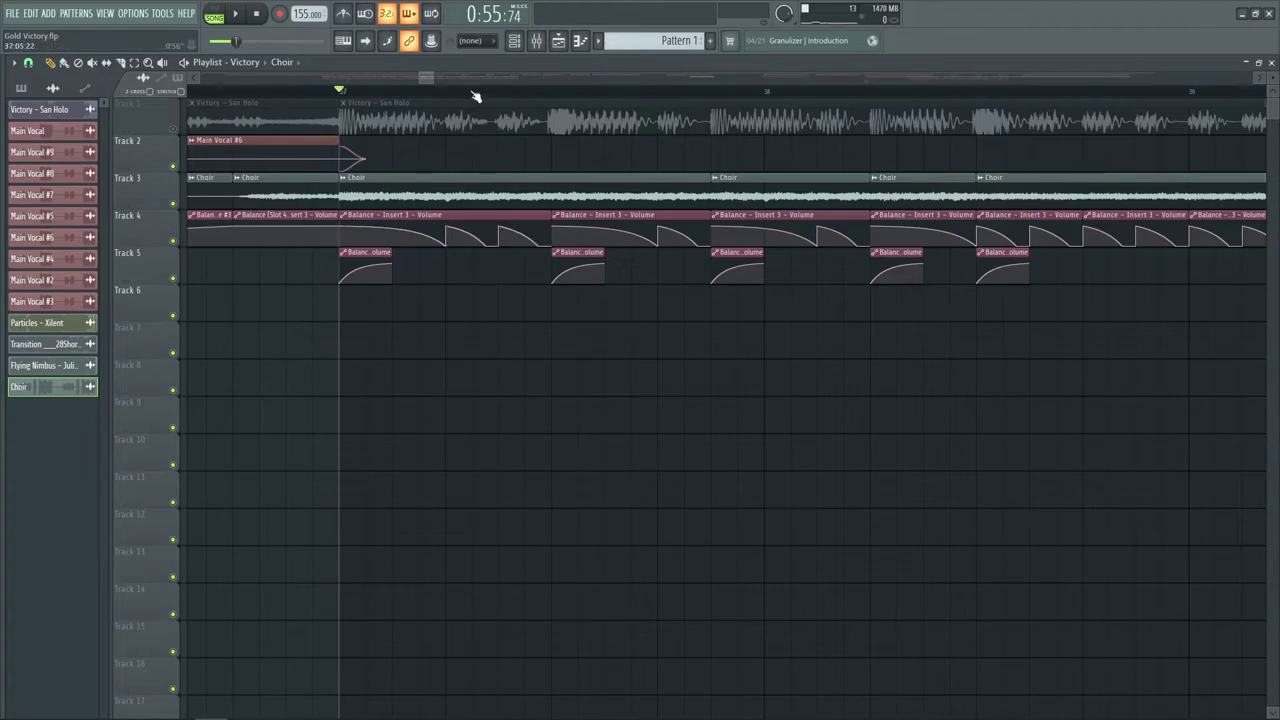
- Mute Track 5 and play the choir and vocal layers over the drop, and stop
scroll(480, 92, "down", 4)
scroll(495, 85, "down", 2)
key("space")
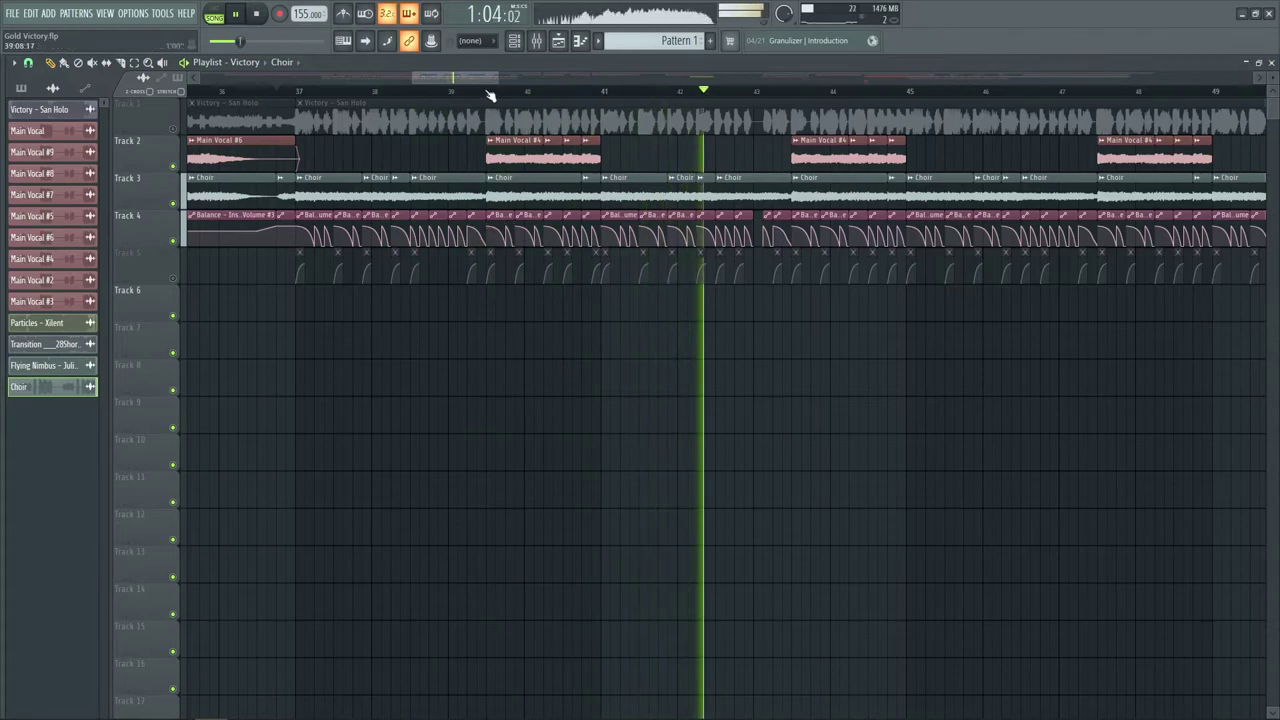
scroll(491, 94, "down", 4)
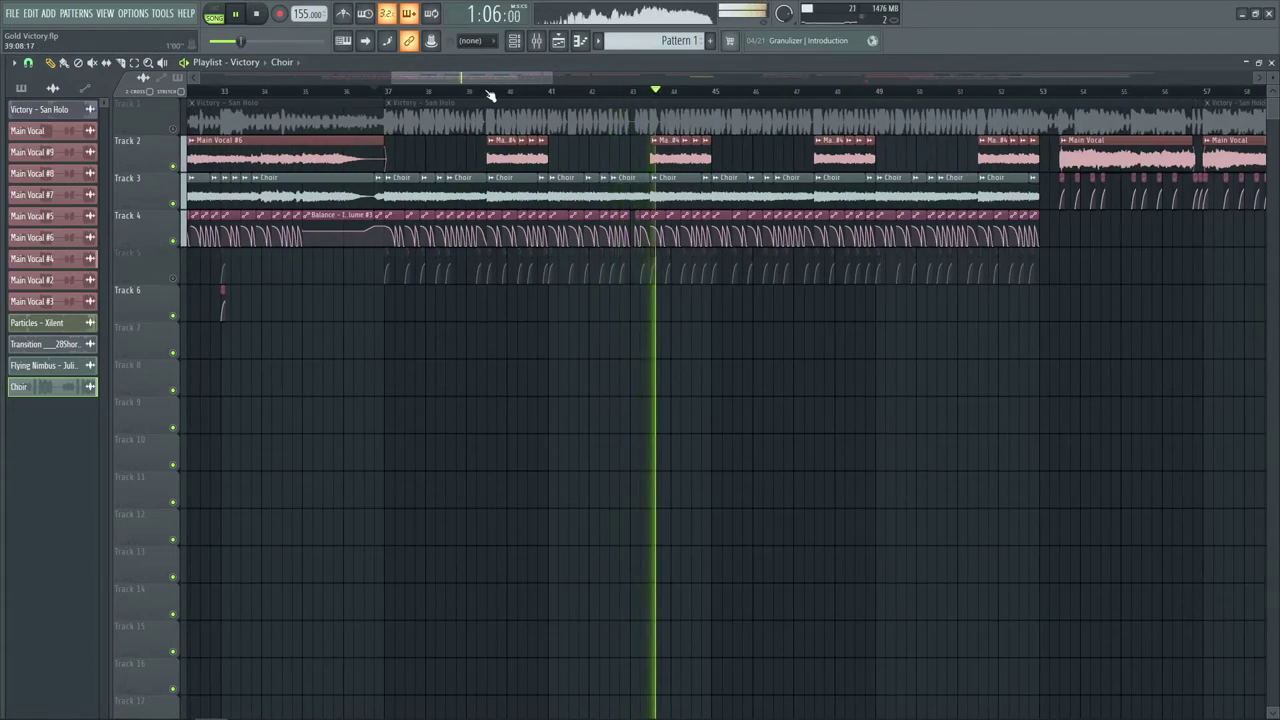
key("space")
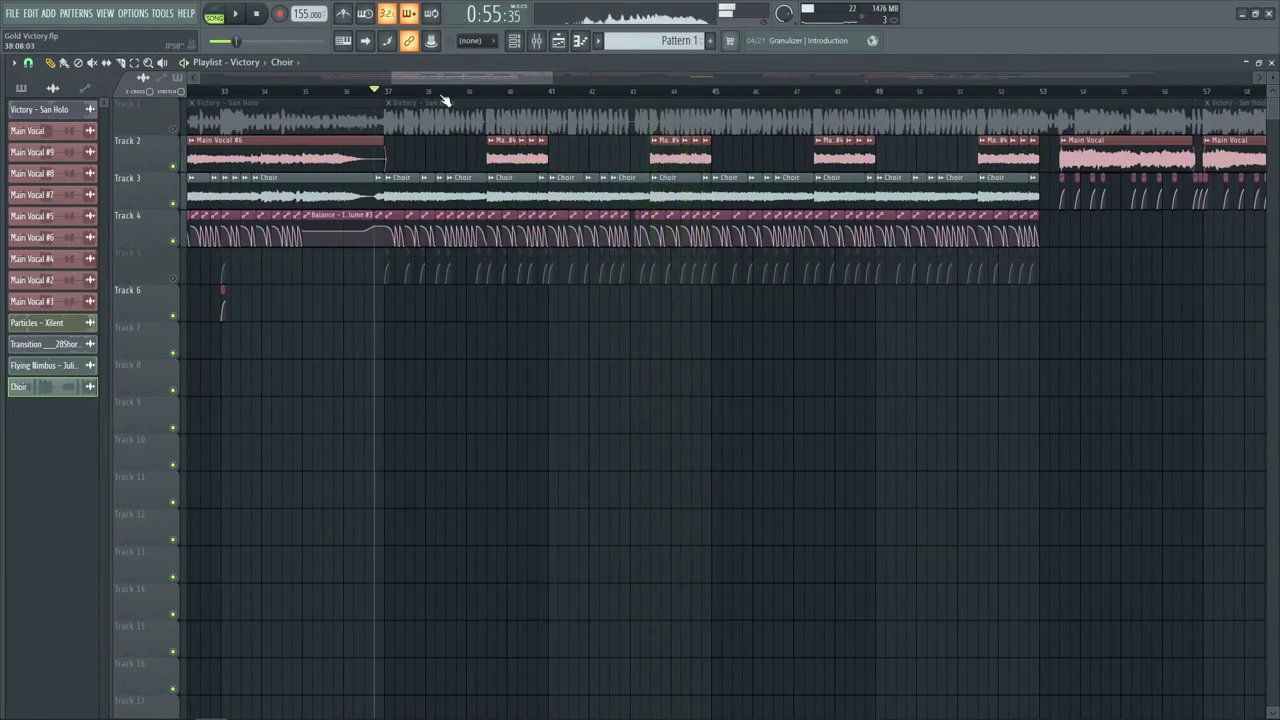
- Examine the Insert 3 volume automation clips on Track 4 and set the playback position to bar 37
scroll(417, 97, "up", 4)
scroll(417, 97, "up", 5)
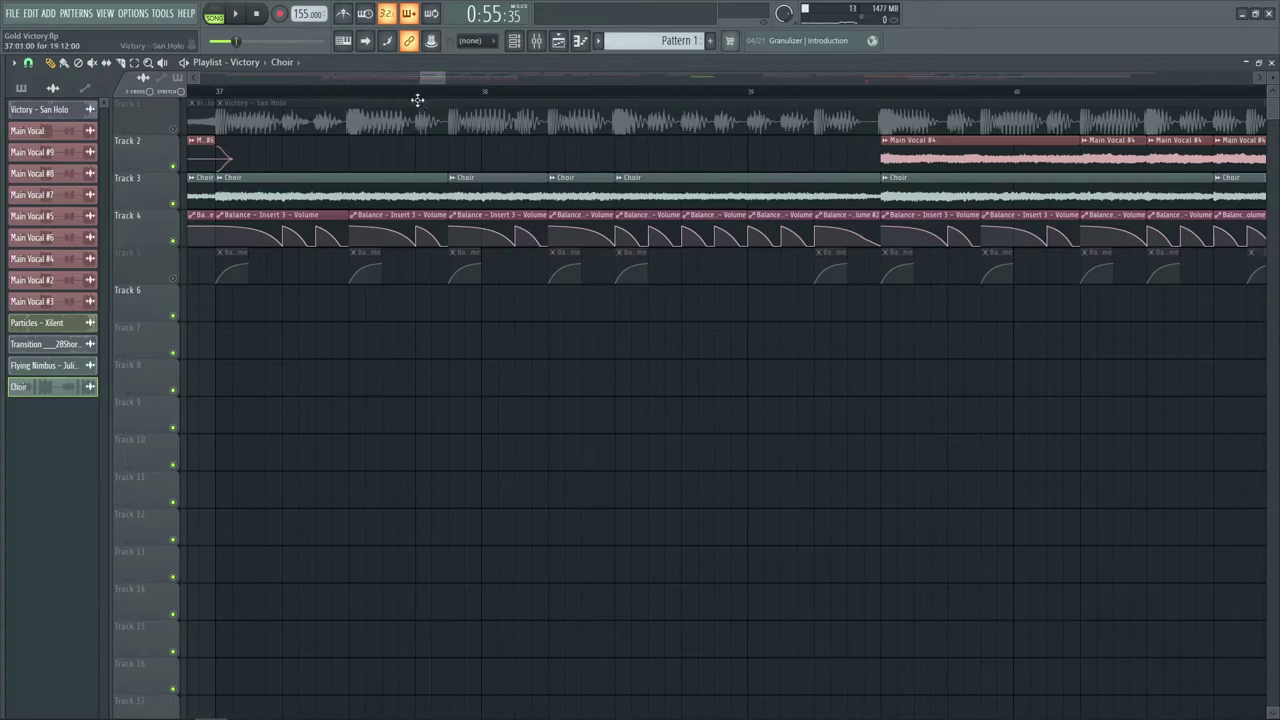
mouse_move(276, 205)
scroll(234, 97, "up", 2)
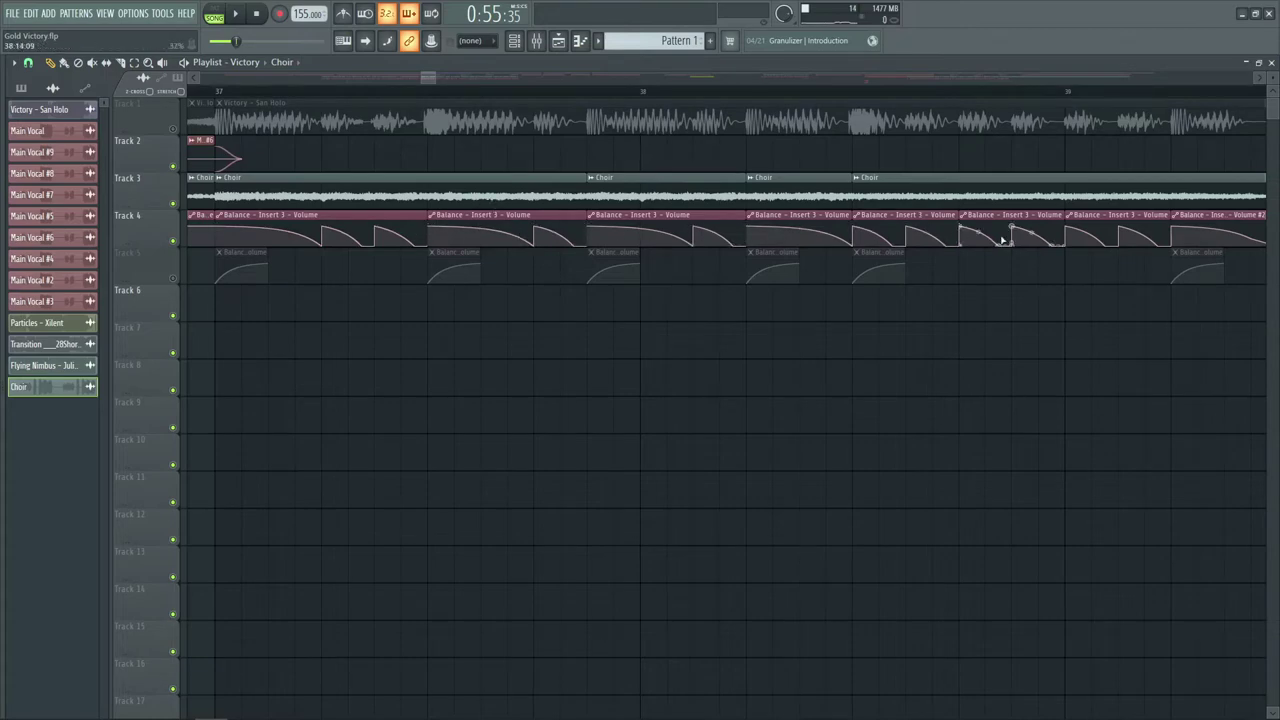
left_click(215, 91)
scroll(215, 91, "down", 2)
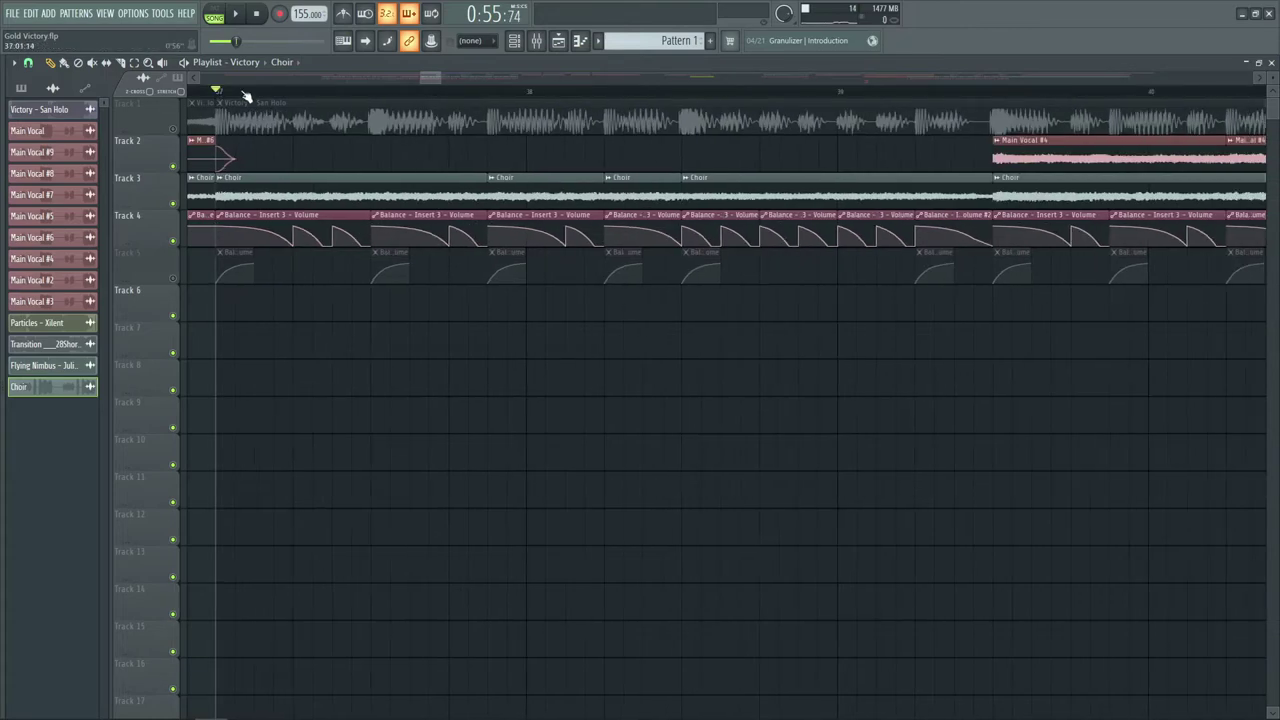
- Restore all playlist tracks and set the playback position shortly before the drop at bar 37
scroll(229, 91, "down", 6)
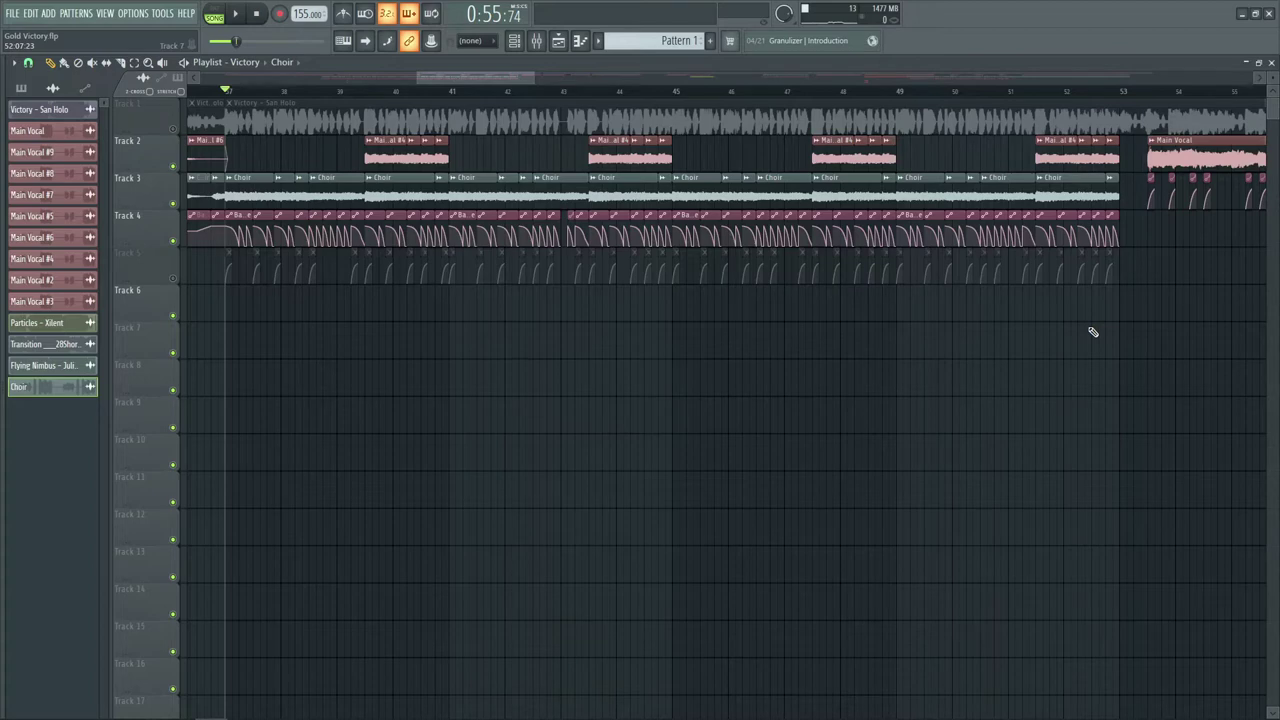
right_click(175, 245)
right_click(175, 245)
left_click(212, 90)
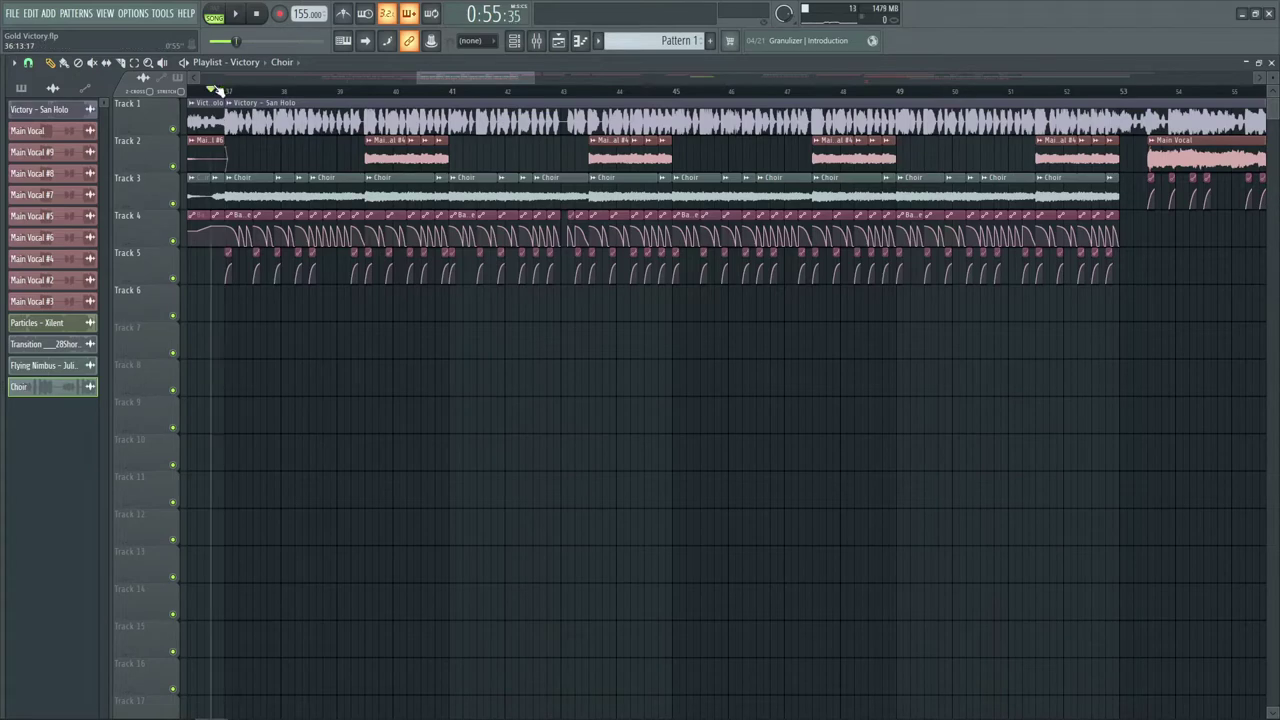
scroll(230, 90, "left", 2)
left_click(294, 90)
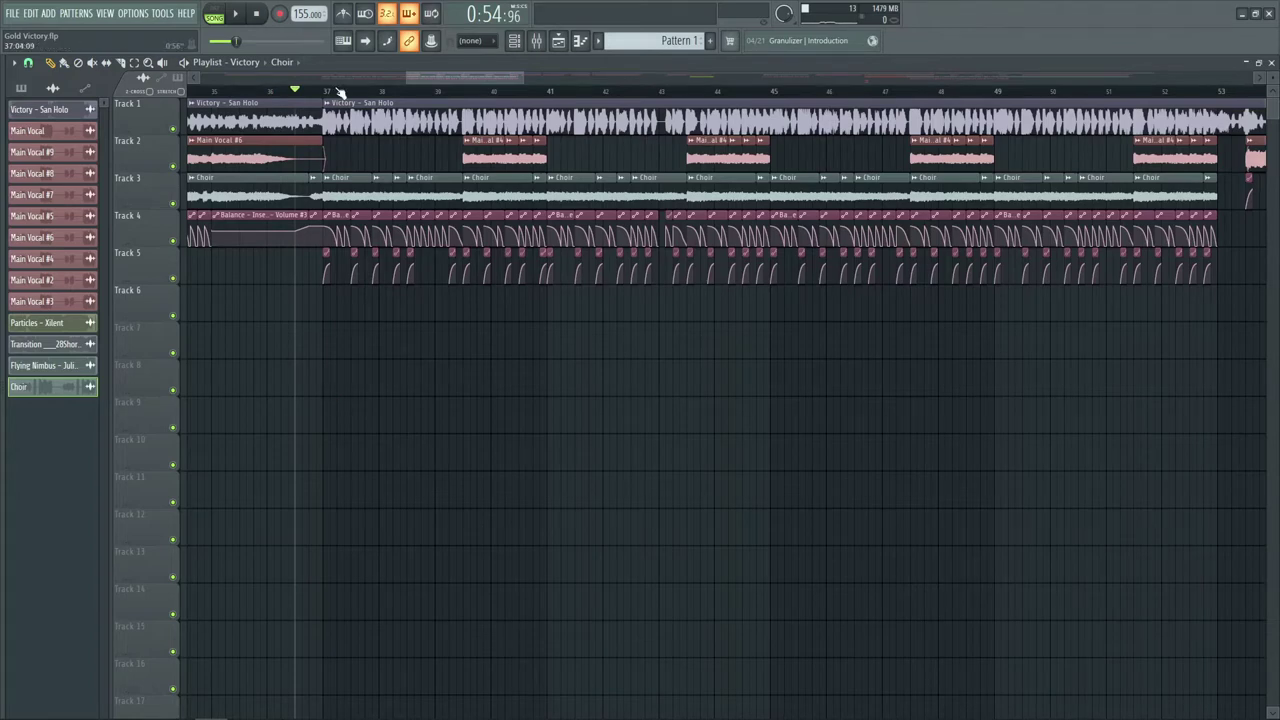
- Set the playback position shortly before bar 21 and examine the chopped choir and automation layers between bars 21 and 53
scroll(338, 98, "up", 4)
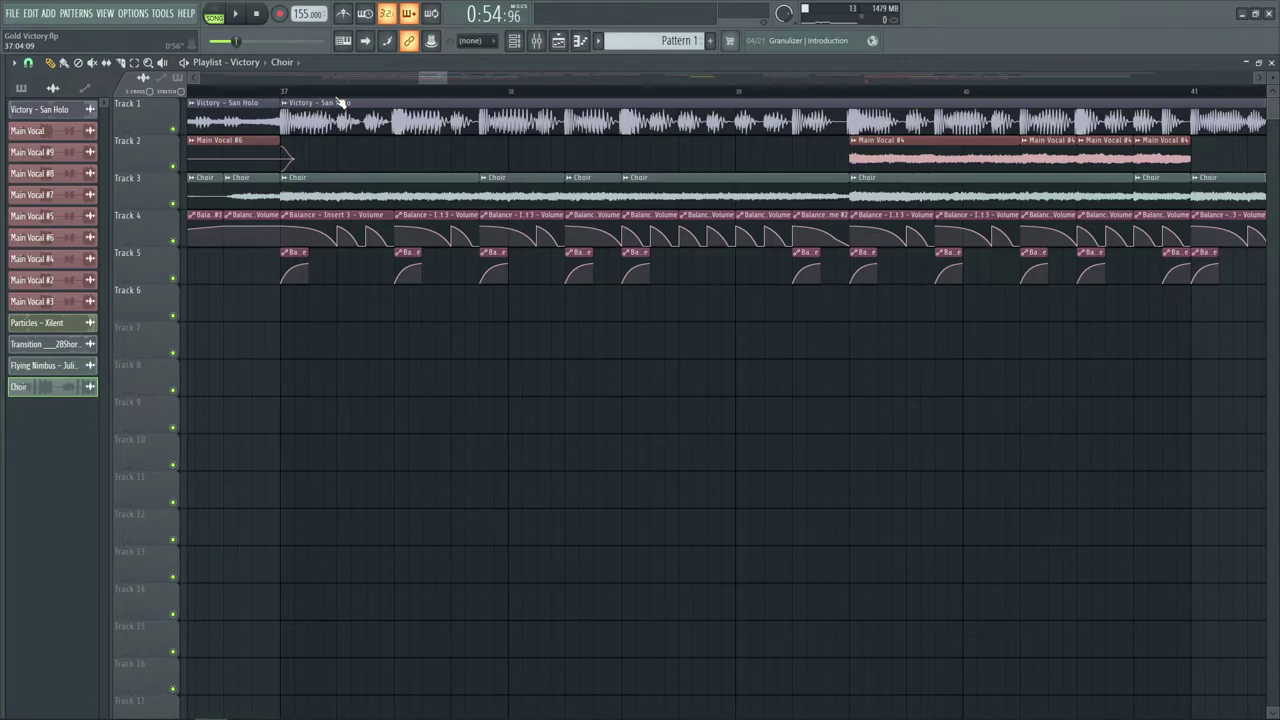
scroll(338, 101, "down", 5)
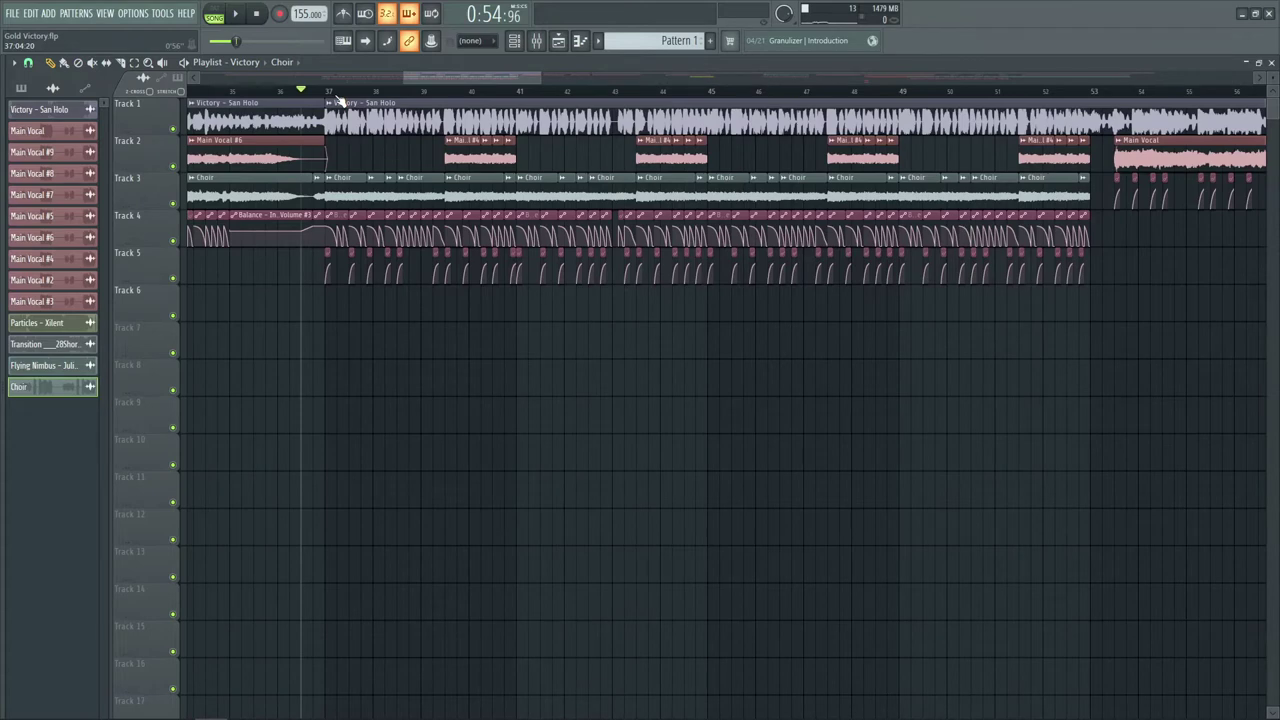
scroll(338, 101, "down", 4)
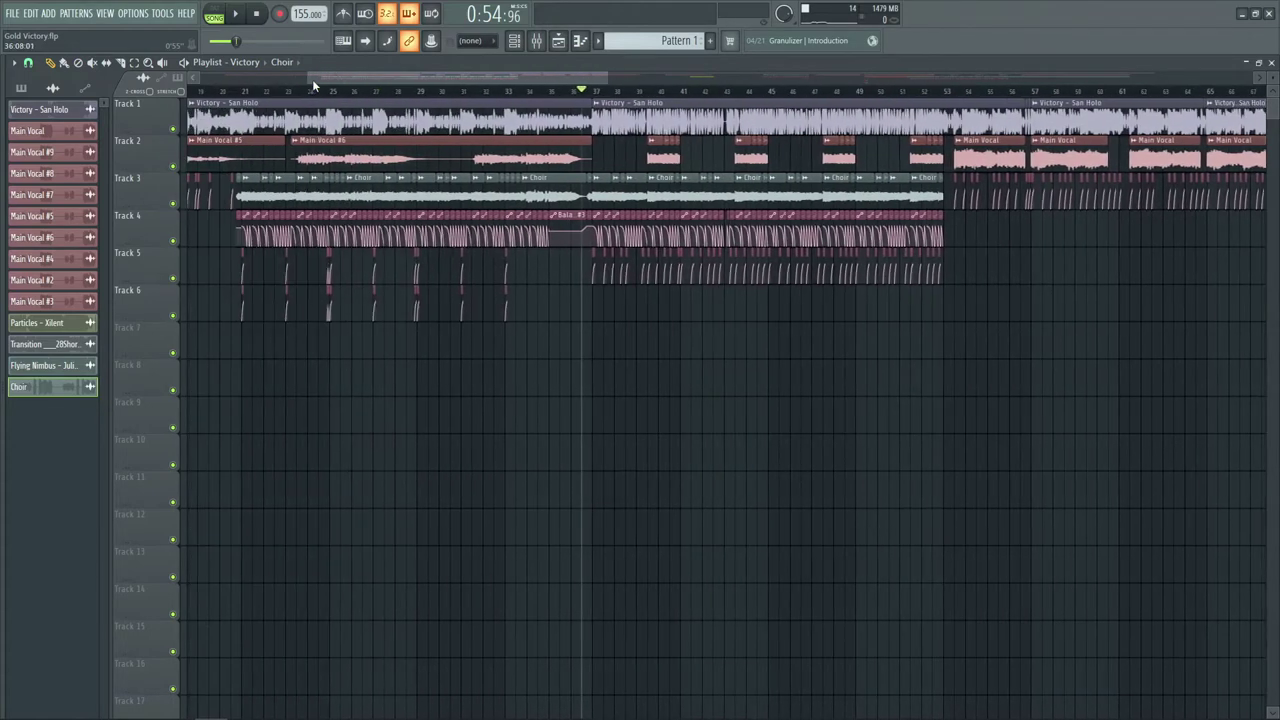
left_click(223, 91)
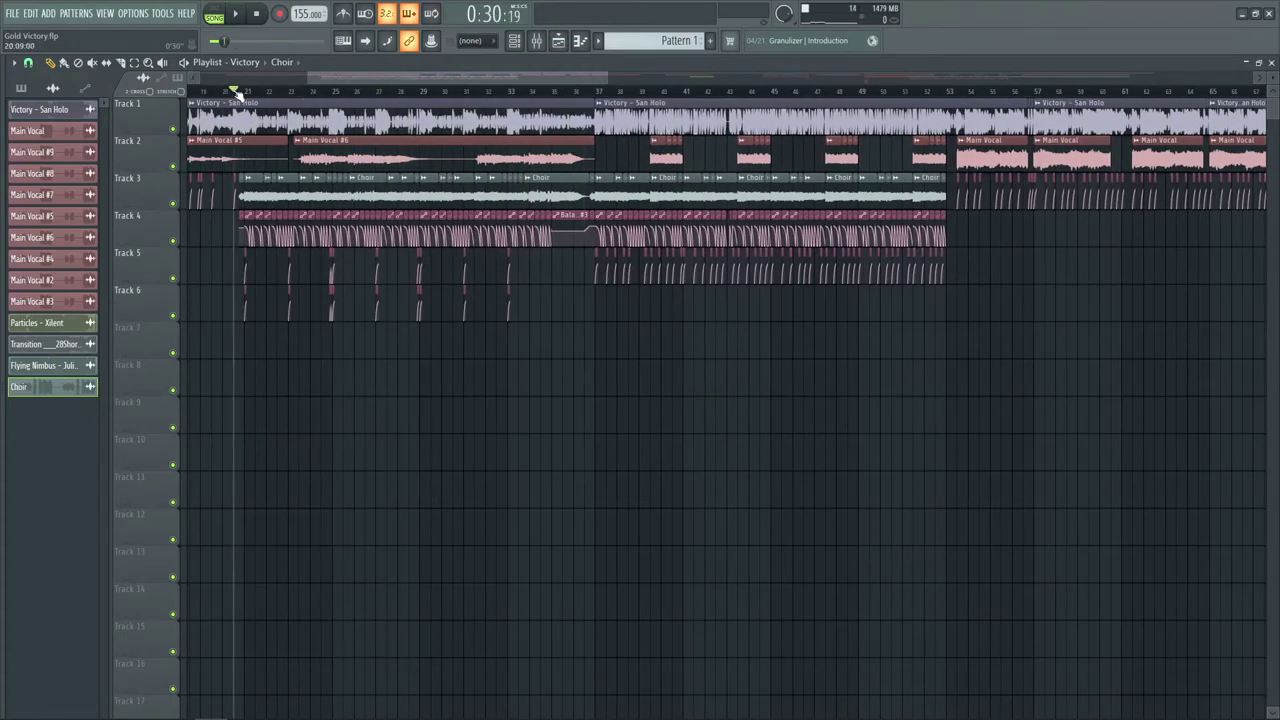
scroll(241, 93, "up", 2)
scroll(241, 91, "up", 2)
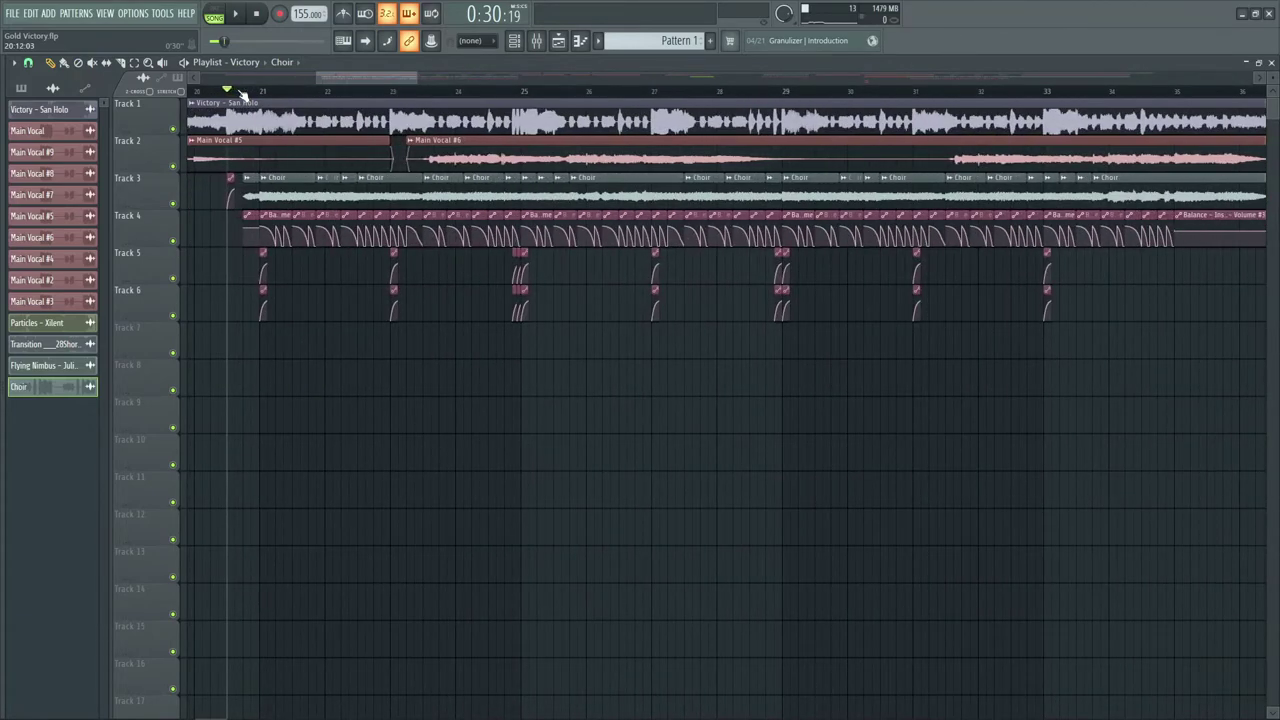
scroll(242, 93, "down", 1)
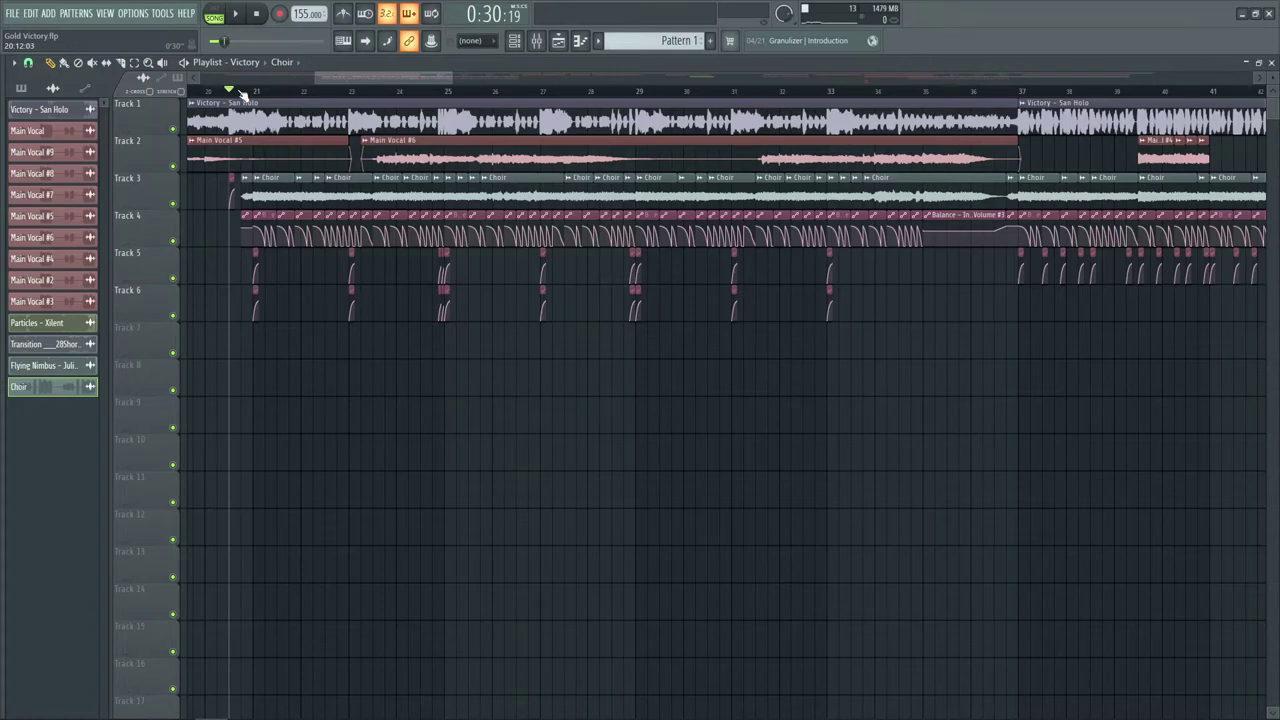
scroll(242, 93, "down", 1)
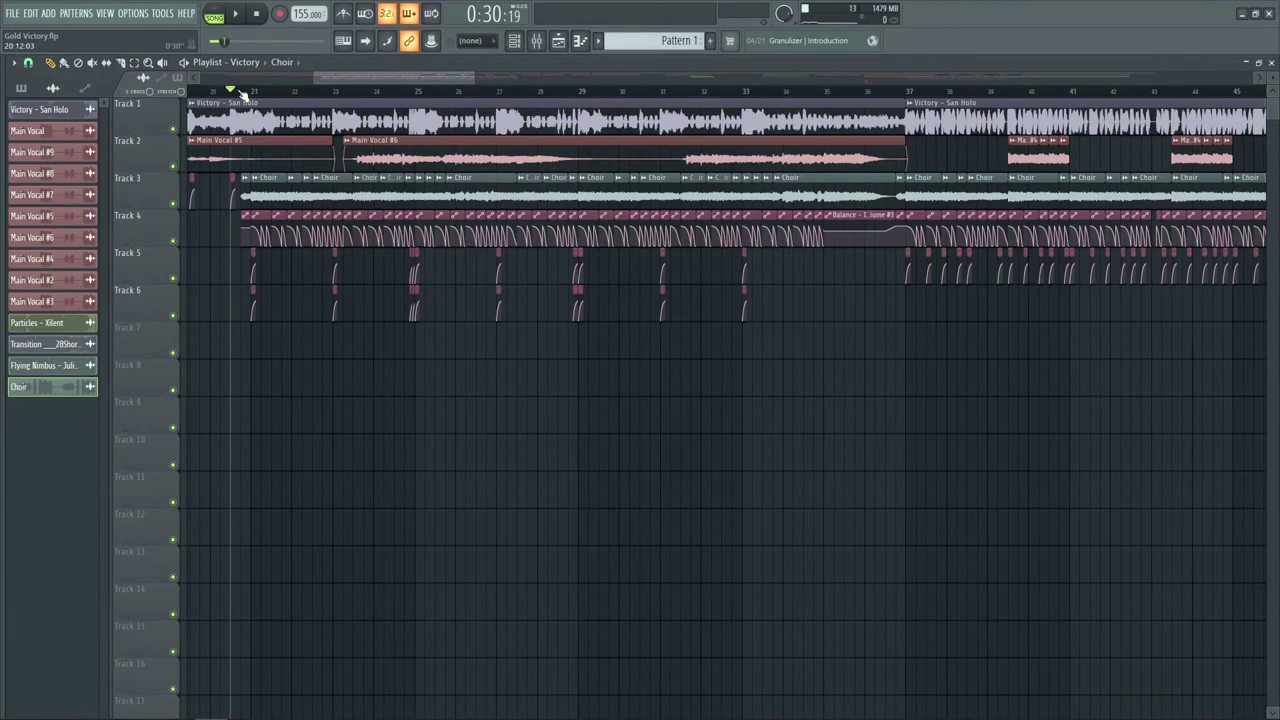
scroll(240, 93, "up", 1)
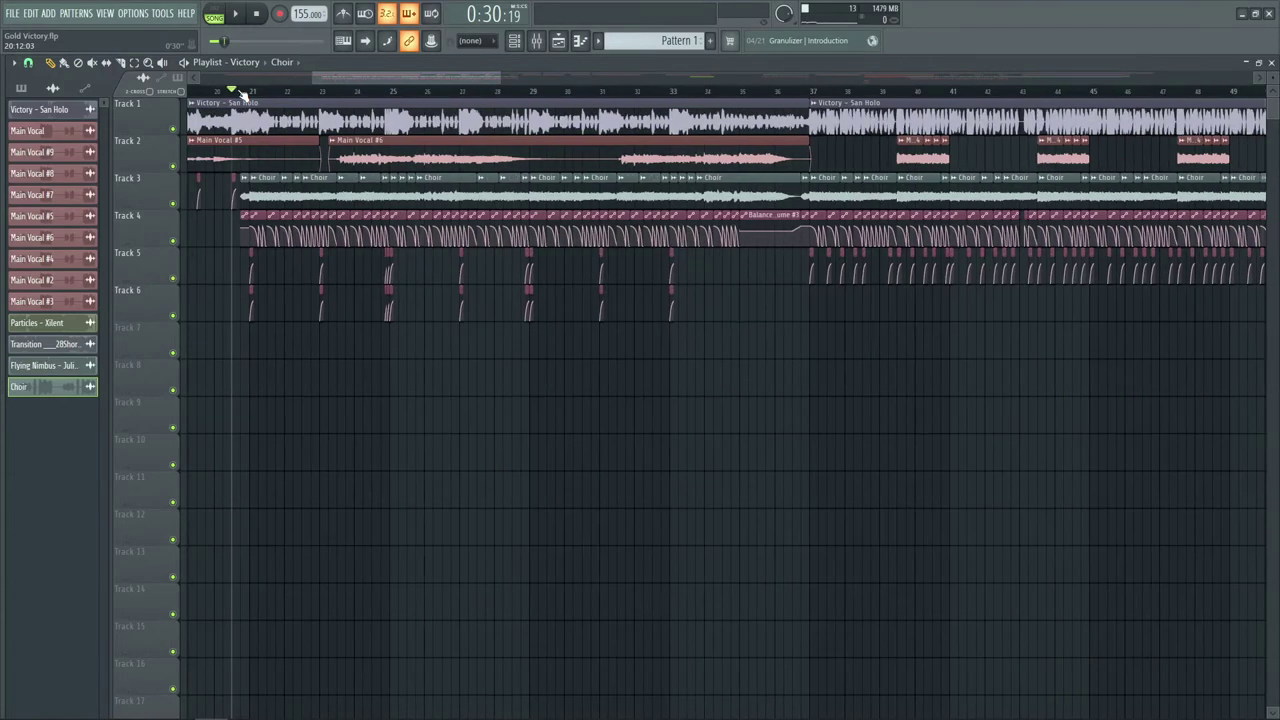
scroll(520, 95, "up", 2)
- Set the playback position to bar 37 and leave only Tracks 2 and 3 unmuted
left_click(379, 93)
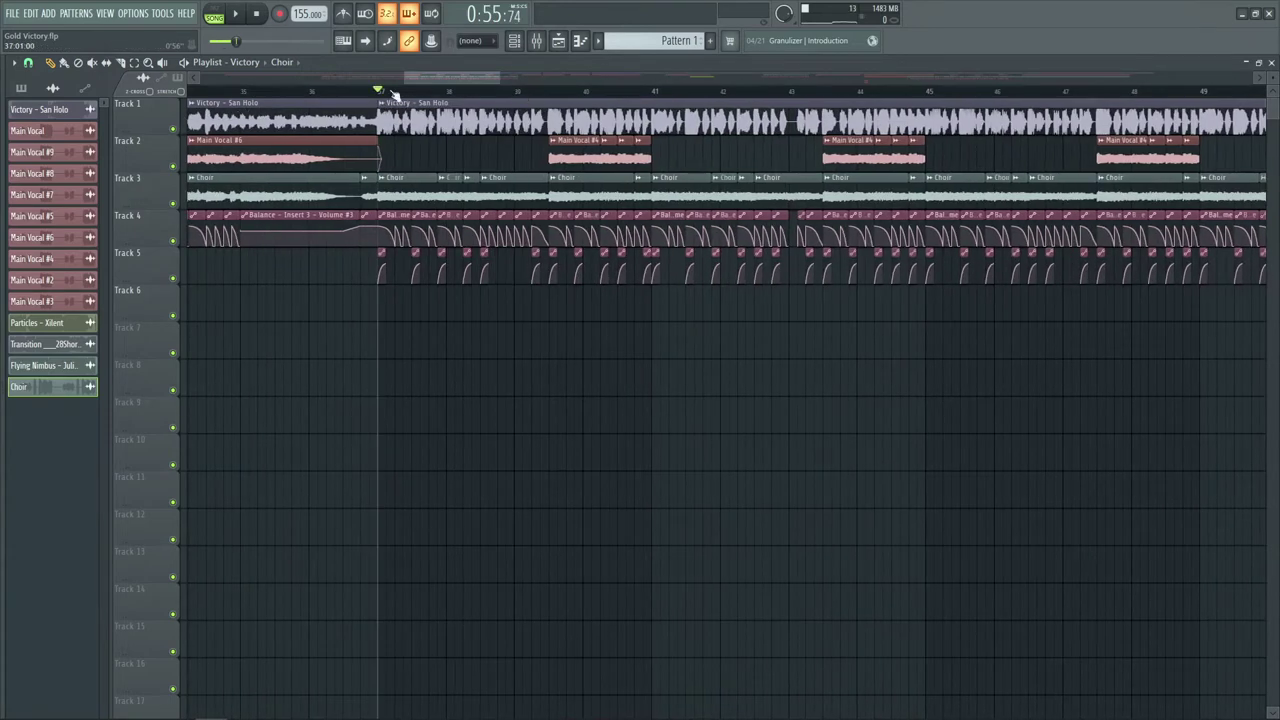
scroll(532, 73, "right", 3)
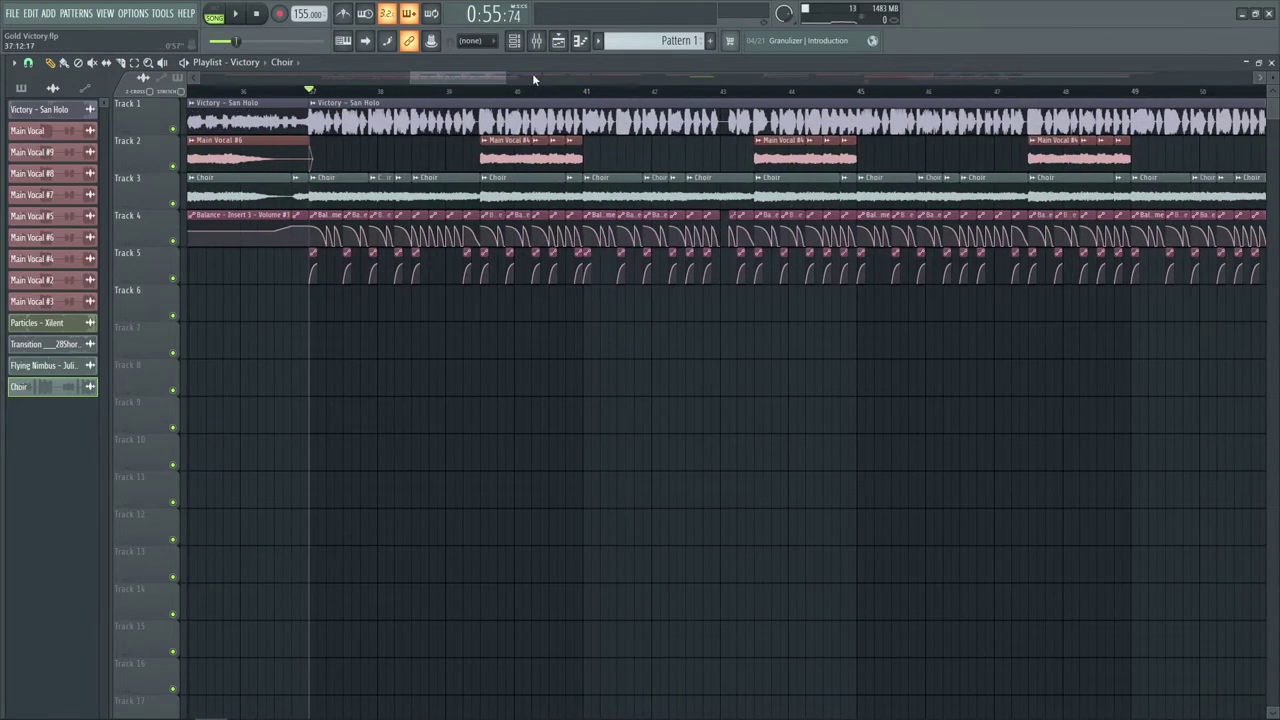
right_click(176, 204)
left_click(174, 166)
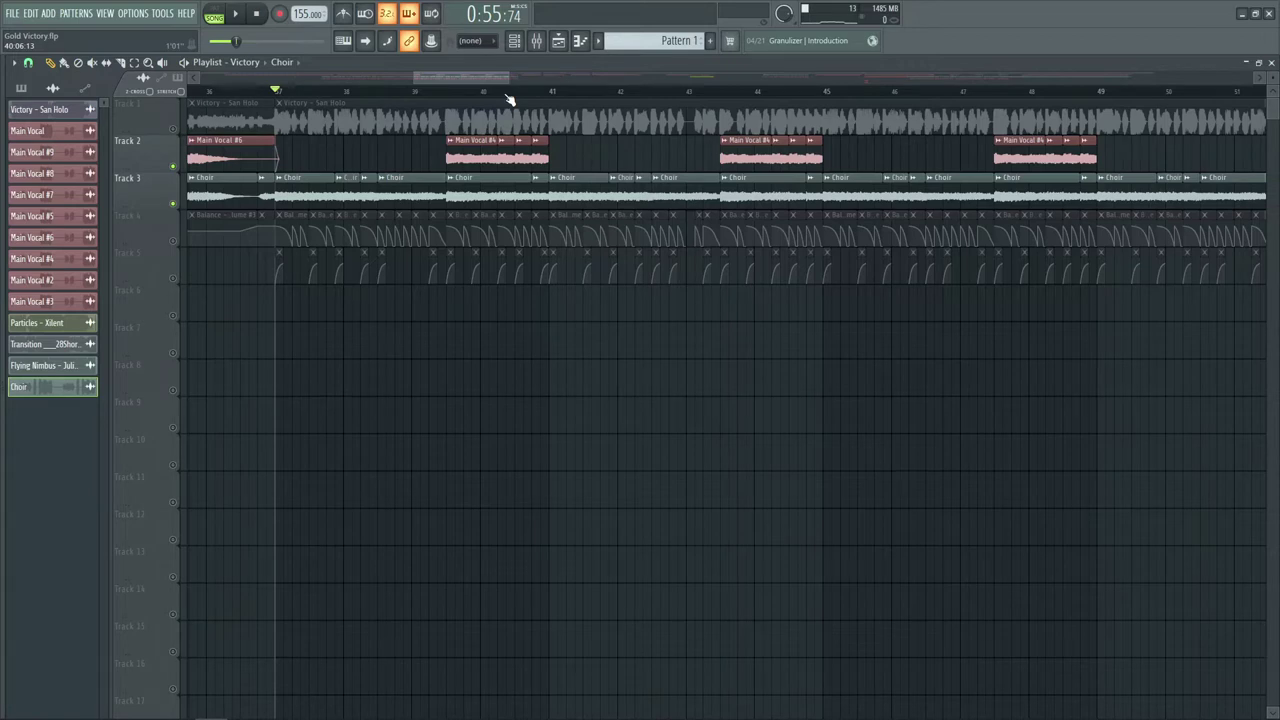
- Play the choir from bar 37 without volume automation, and stop
scroll(510, 100, "down", 1)
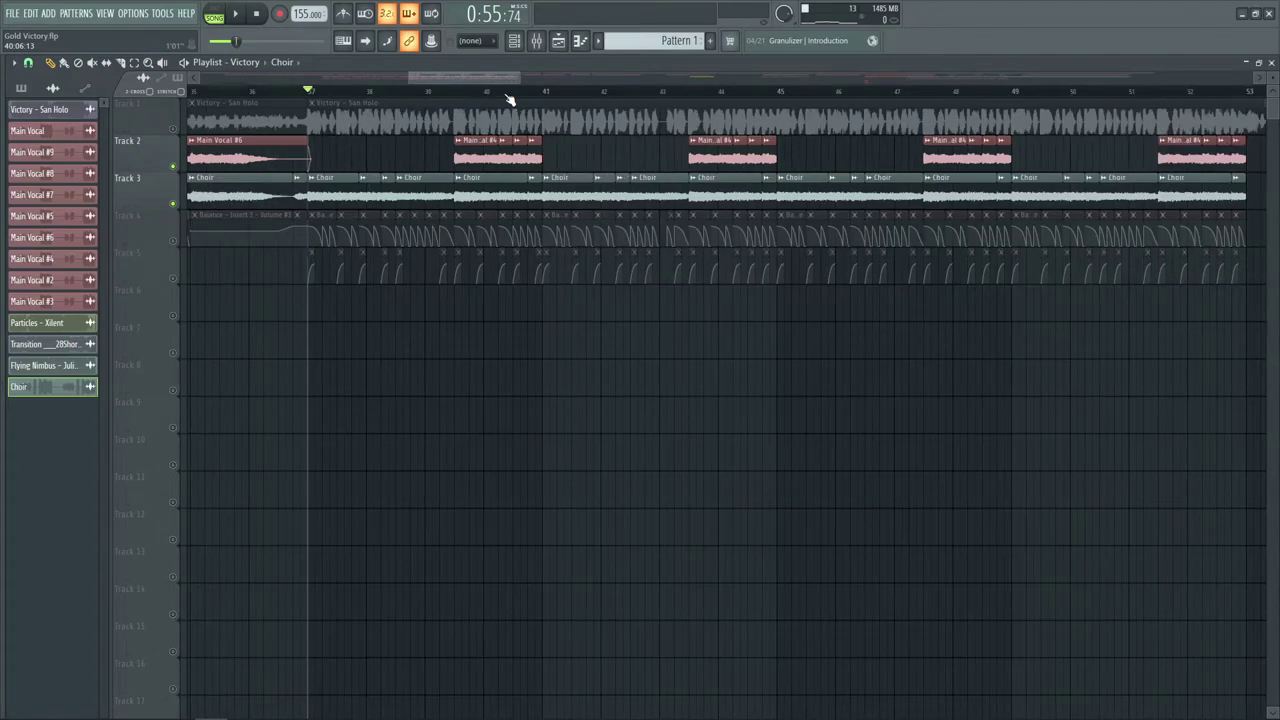
scroll(510, 100, "up", 1)
scroll(519, 76, "right", 2)
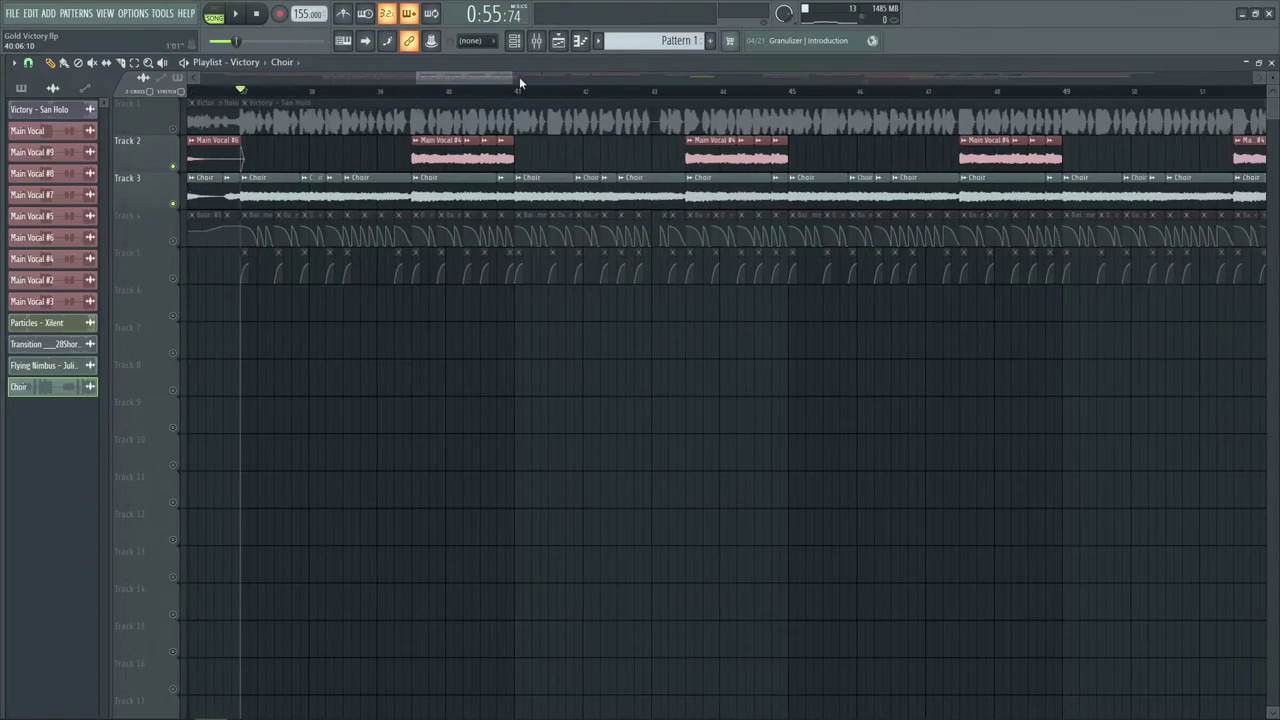
key("space")
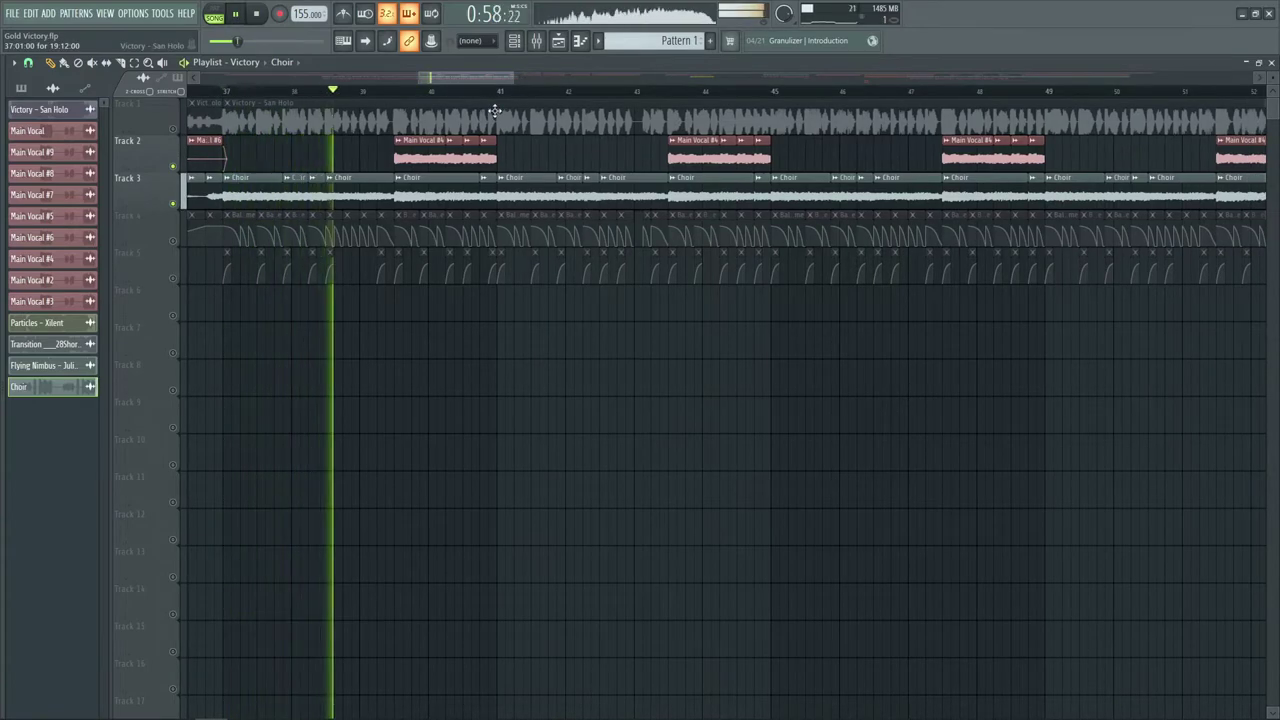
key("space")
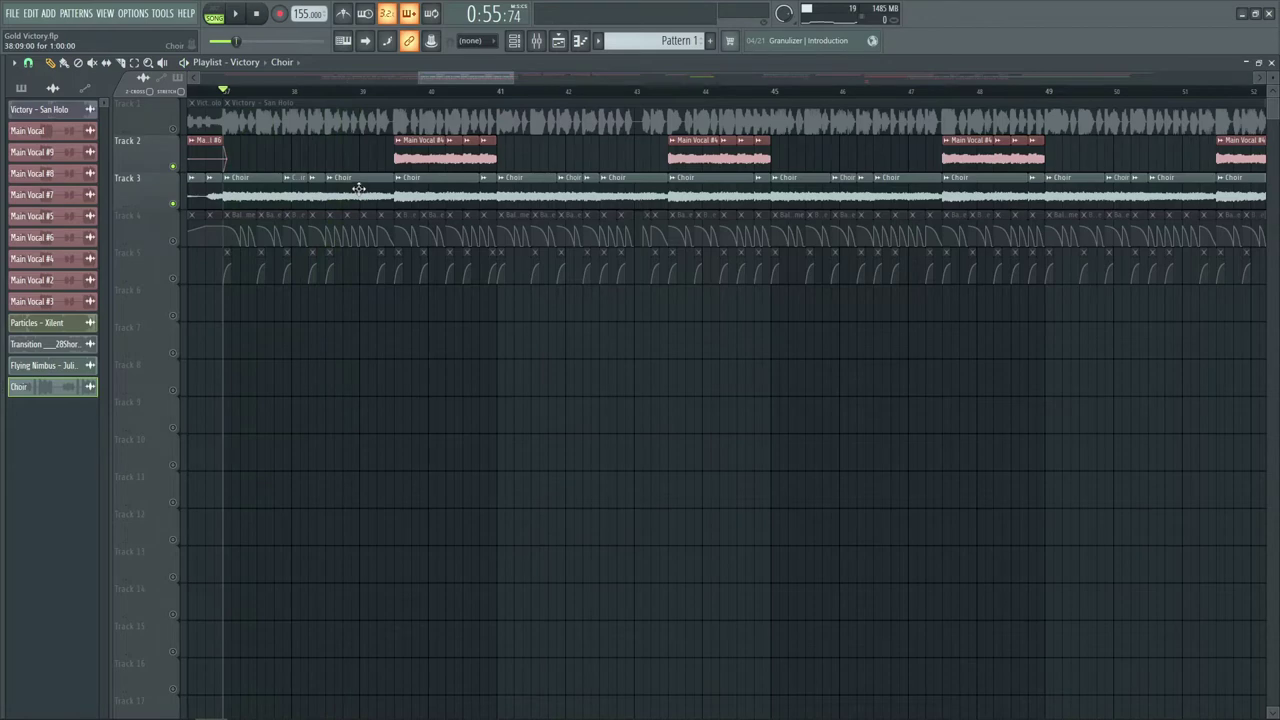
- Delete the chopped Choir clips after bar 37 and extend the first Choir clip across the gap
right_click(358, 190)
right_click(296, 192)
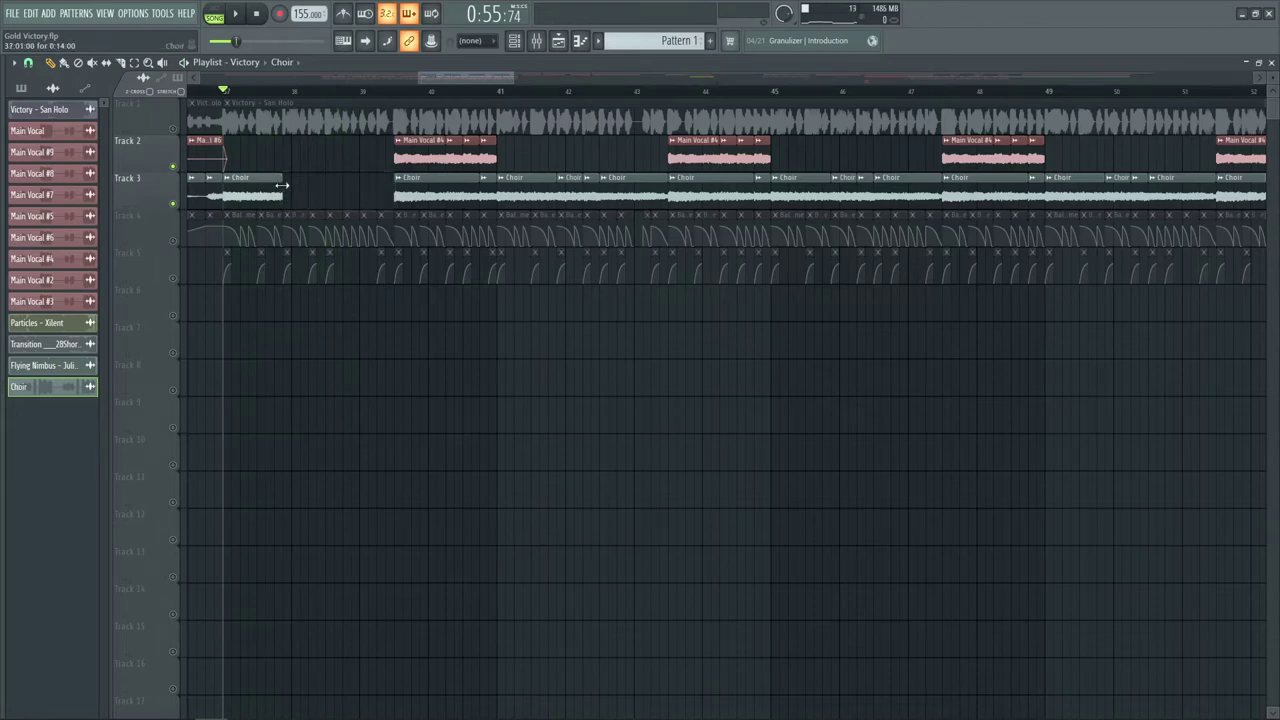
left_click_drag(280, 190, 396, 186)
- Unmute Track 4, play the unchopped choir with volume automation, and undo the Choir clip edits
left_click(173, 240)
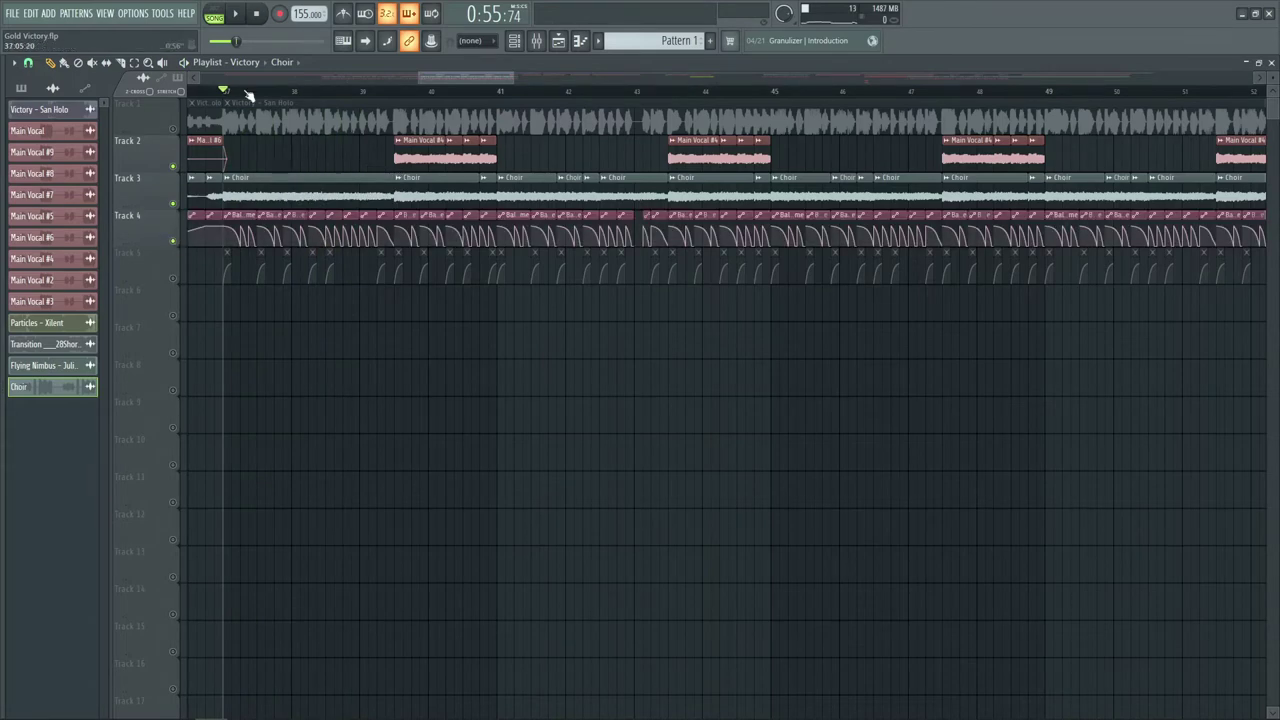
key("space")
scroll(248, 102, "up", 2)
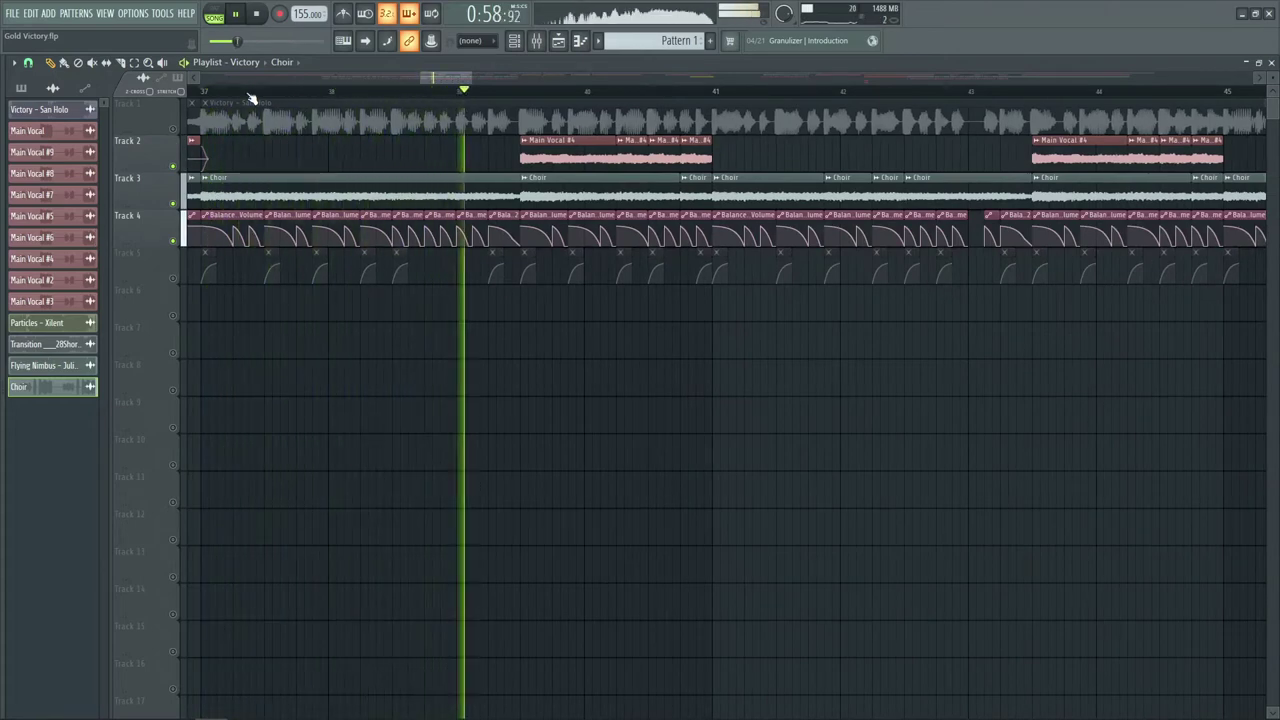
key("space")
key("ctrl+alt+z")
key("ctrl+alt+z")
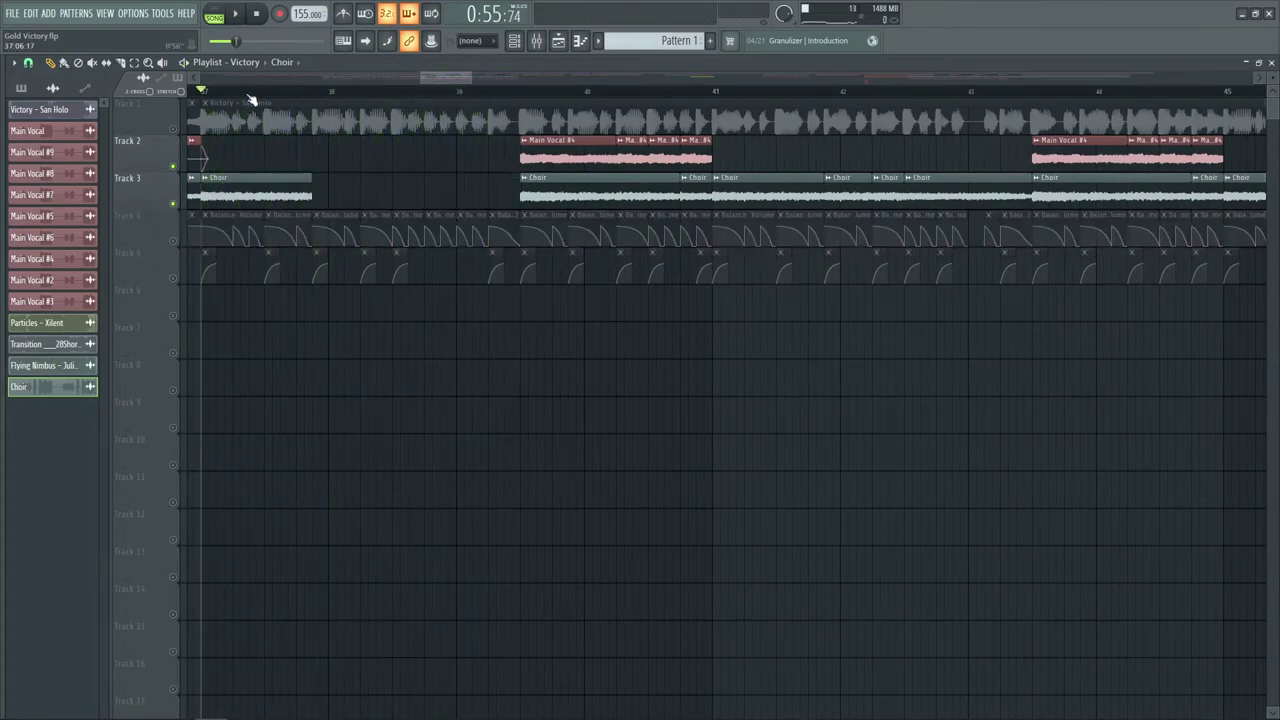
- Unmute Track 4 and play the chopped choir with its volume automation from bar 37, and stop
left_click(173, 241)
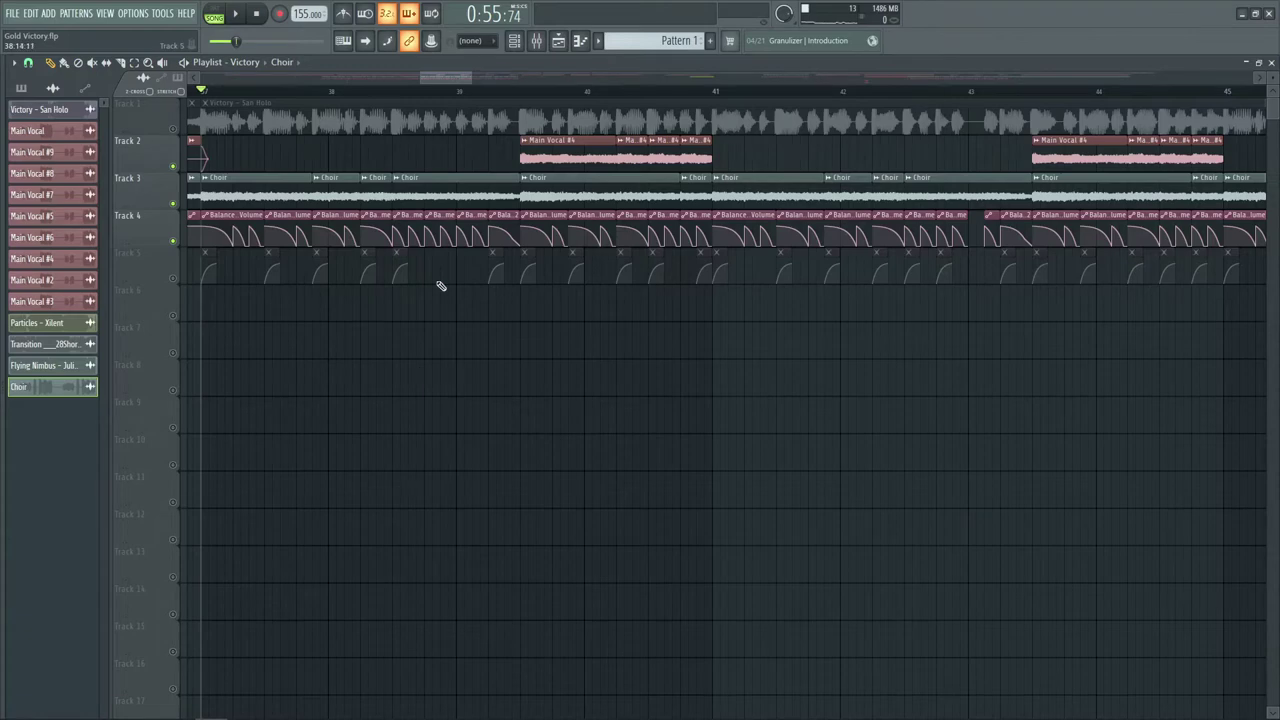
key("space")
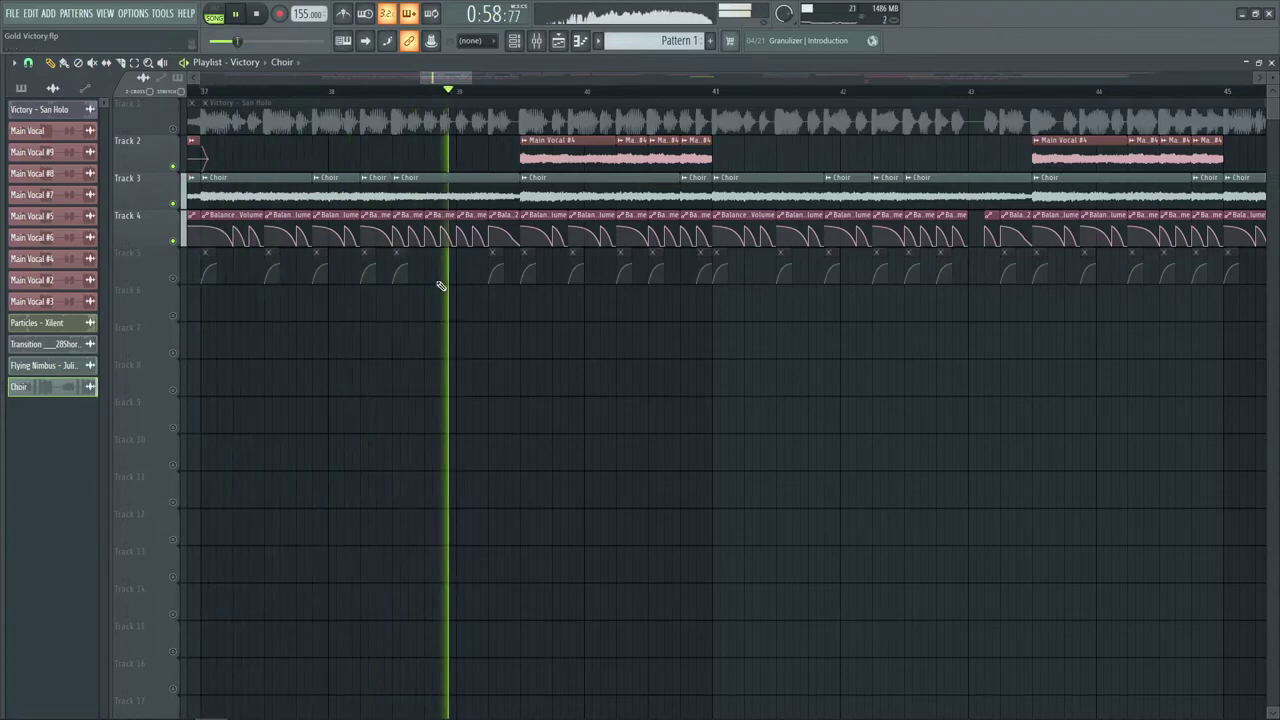
key("space")
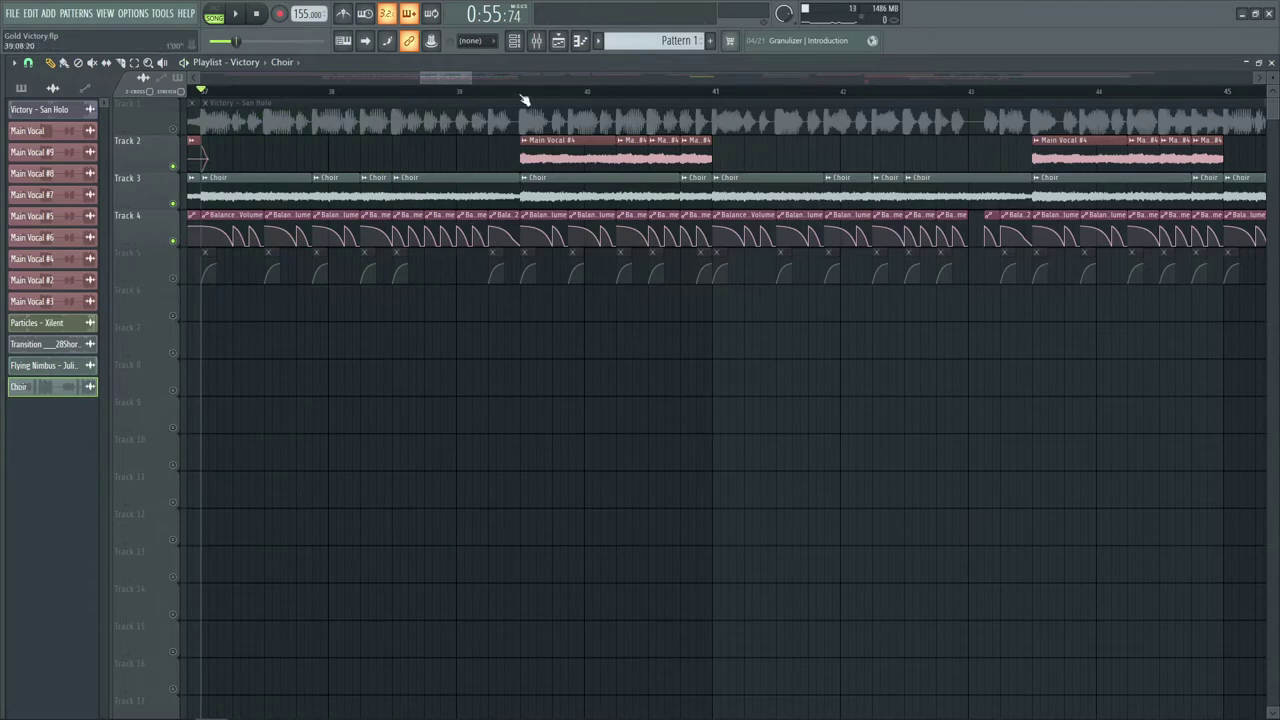
- Mute Tracks 3 and 4 and play the chopped Main Vocal #4 clips alone from their start in bar 39
left_click(172, 204)
left_click(172, 241)
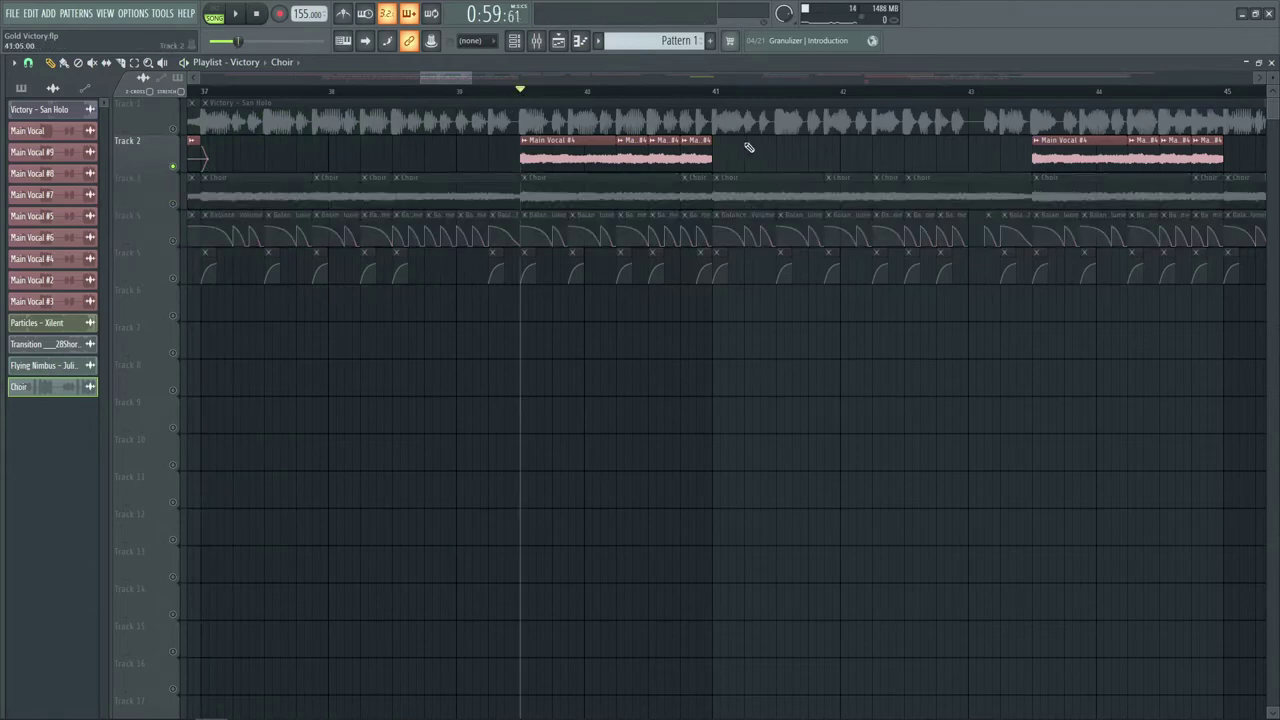
key("space")
key("space")
- Replace the chopped Main Vocal #4 clips with one clip extended past bar 41 and play it without volume automation
left_click_drag(614, 159, 760, 160)
key("space")
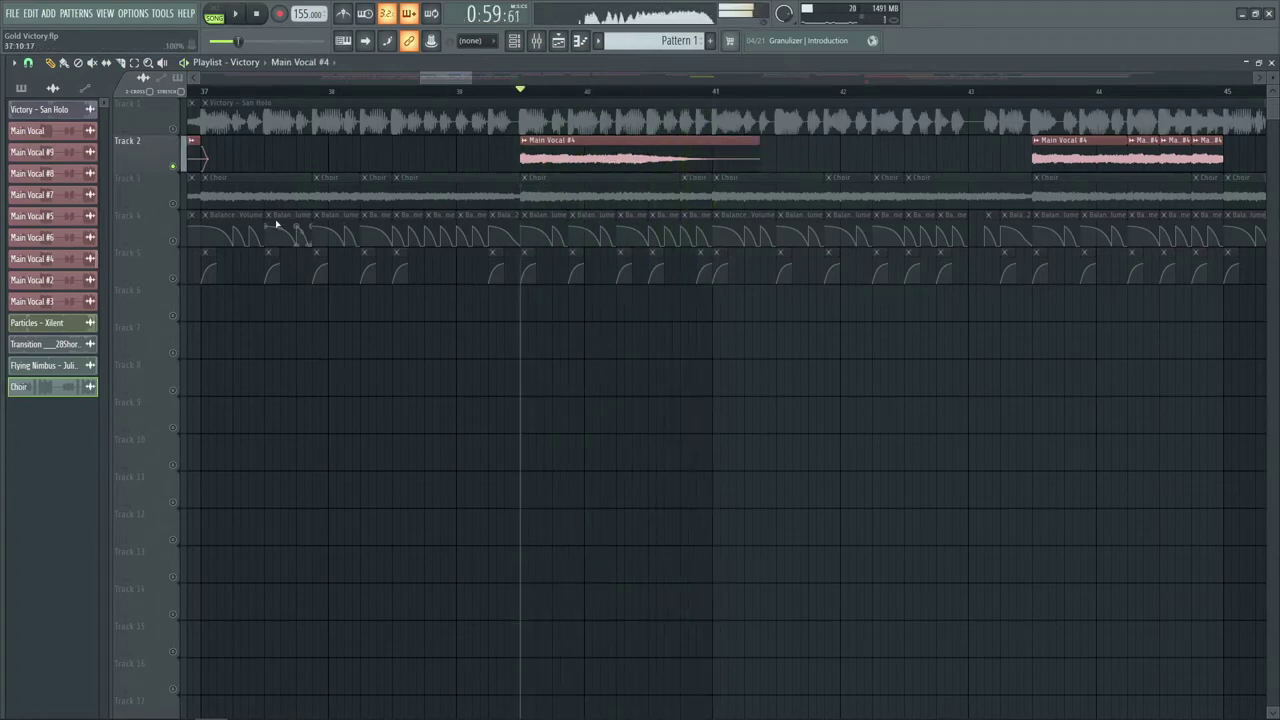
key("space")
- Unmute Track 4, play the extended vocal with volume automation, and undo the vocal clip edits
left_click(174, 240)
scroll(676, 90, "up", 2)
key("space")
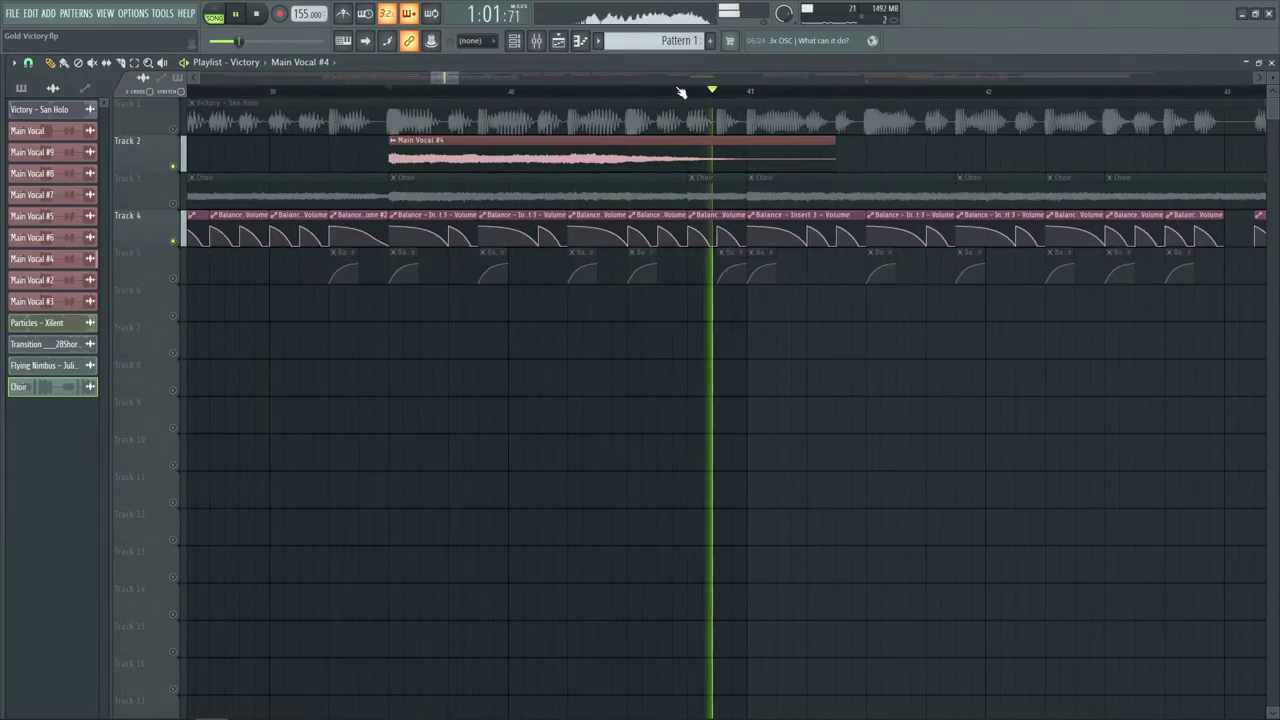
key("space")
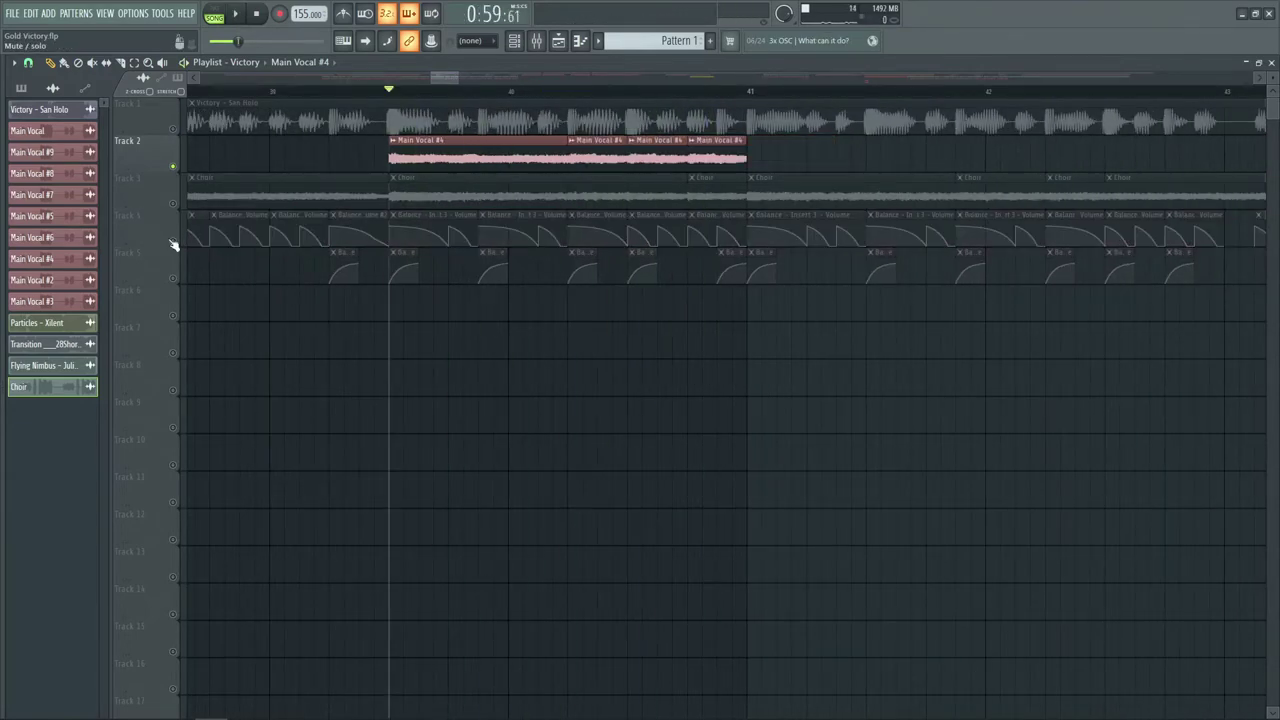
- Unmute Track 4 and play the chopped Main Vocal #4 clips with volume automation
left_click(174, 240)
scroll(340, 100, "down", 1)
key("space")
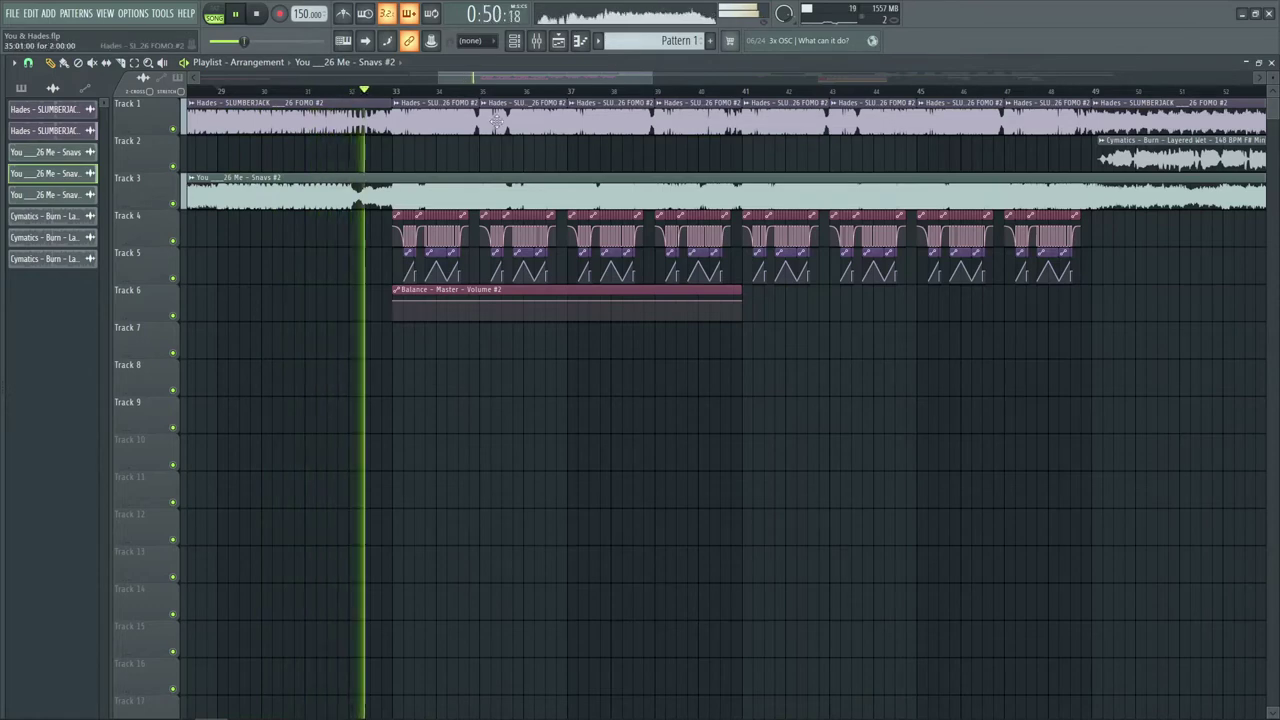
- Examine all layers of the You & Hades drop from bar 33 during playback, and stop
scroll(530, 97, "up", 1)
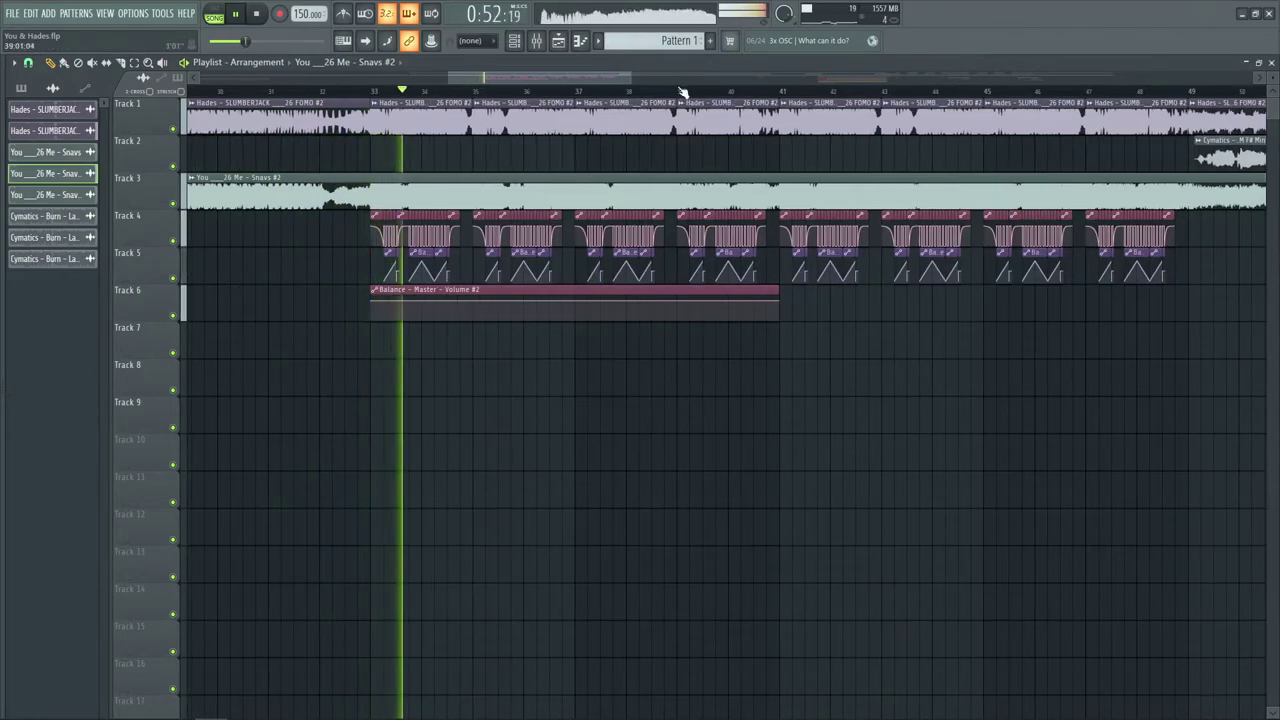
scroll(683, 83, "up", 1)
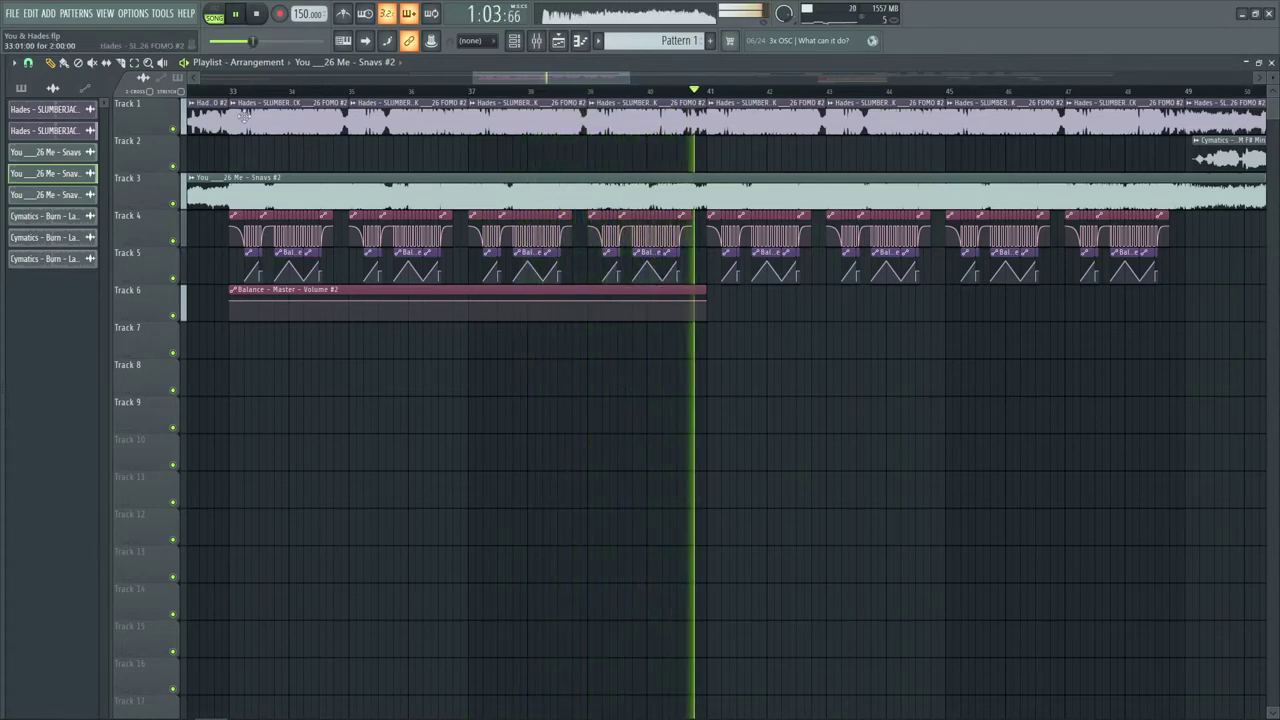
key("space")
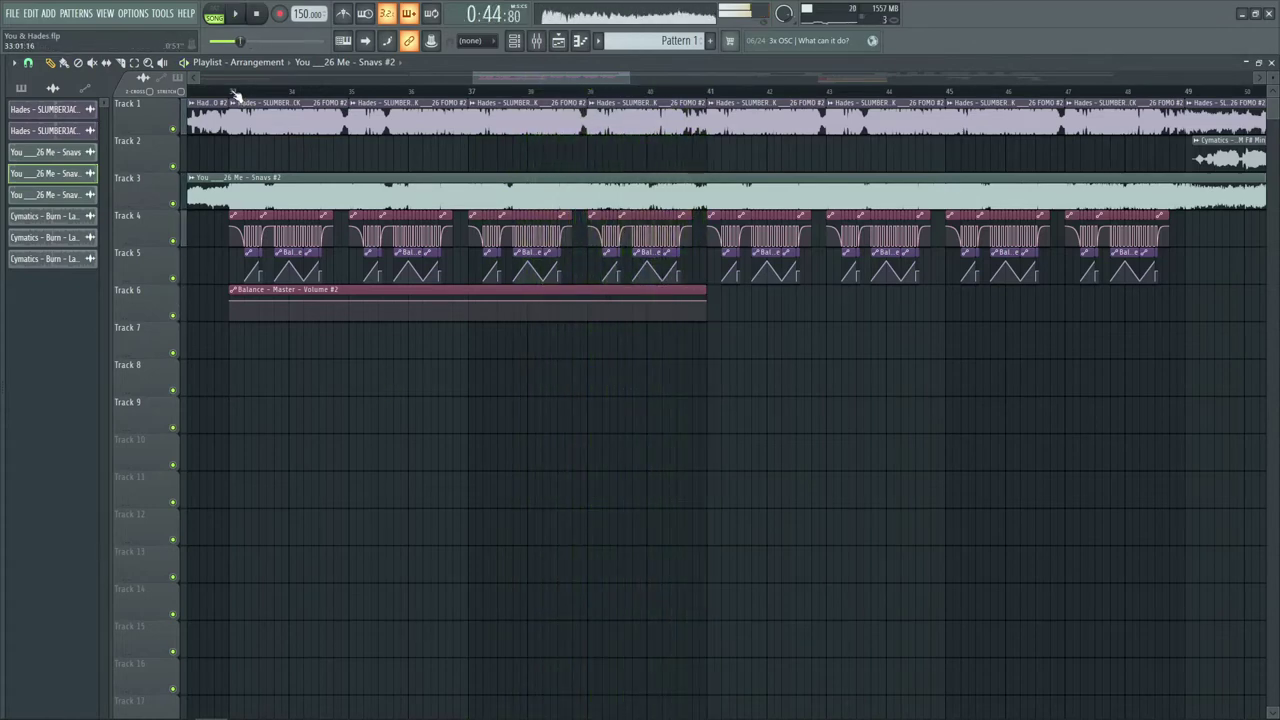
- Solo Track 1 and examine the chopped Hades clips between bars 33 and 49
right_click(174, 130)
scroll(313, 103, "down", 1)
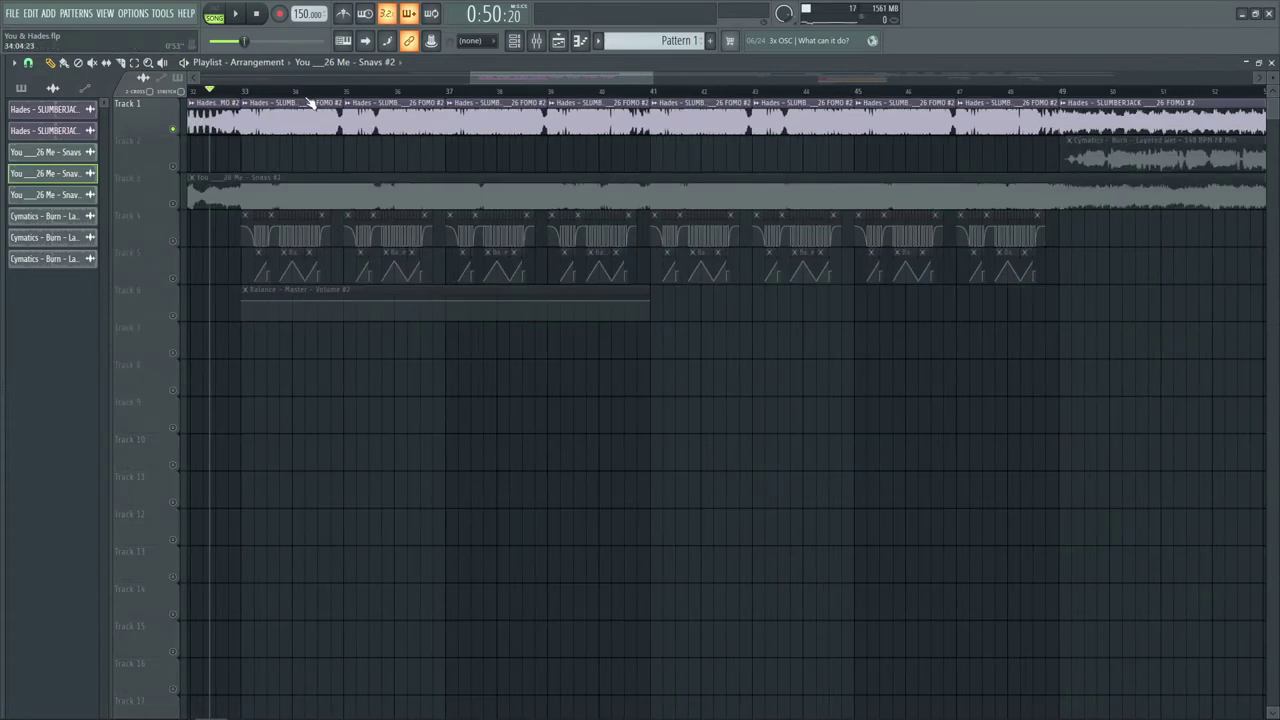
left_click_drag(650, 76, 640, 73)
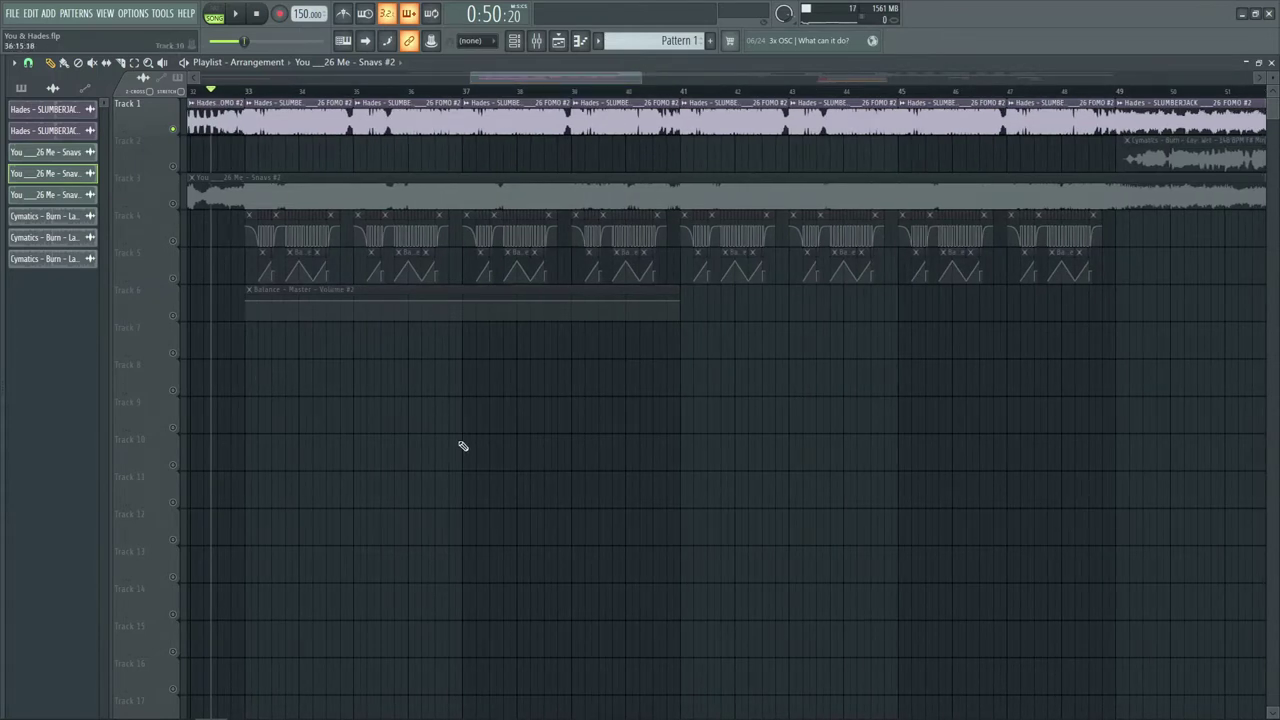
- Play the soloed Hades clips on Track 1 from bar 32 and stop
key("space")
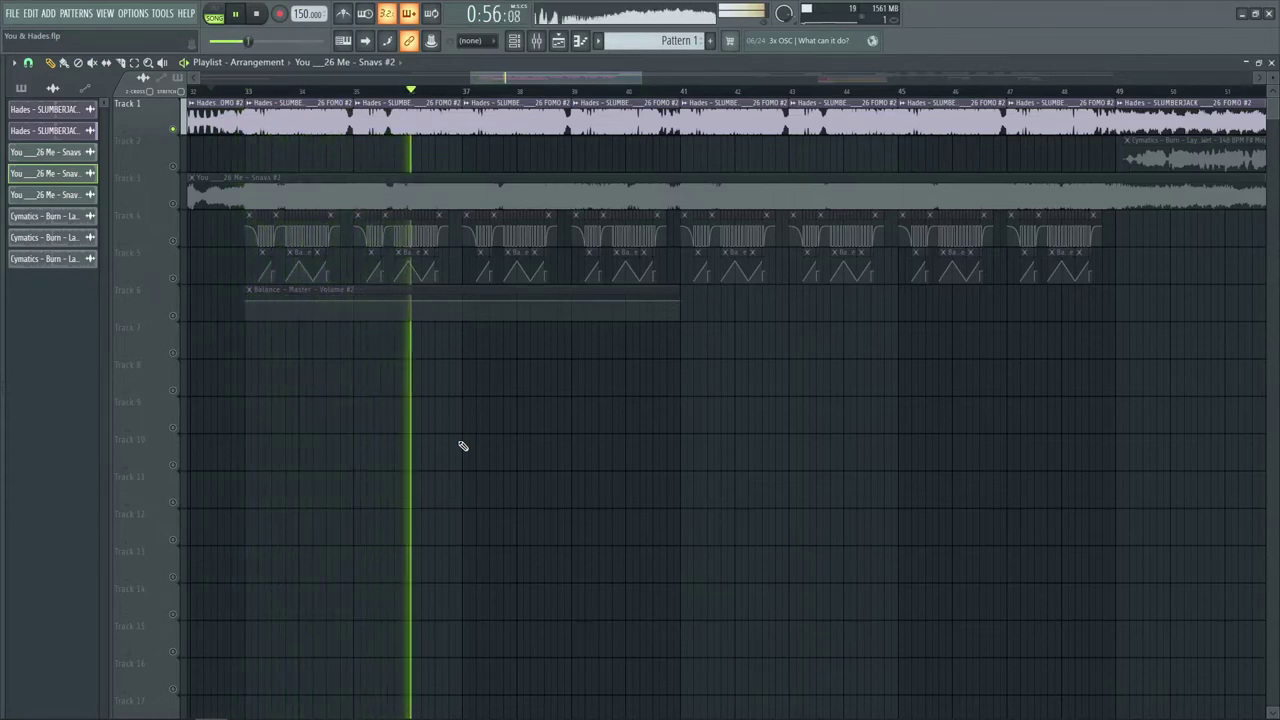
key("space")
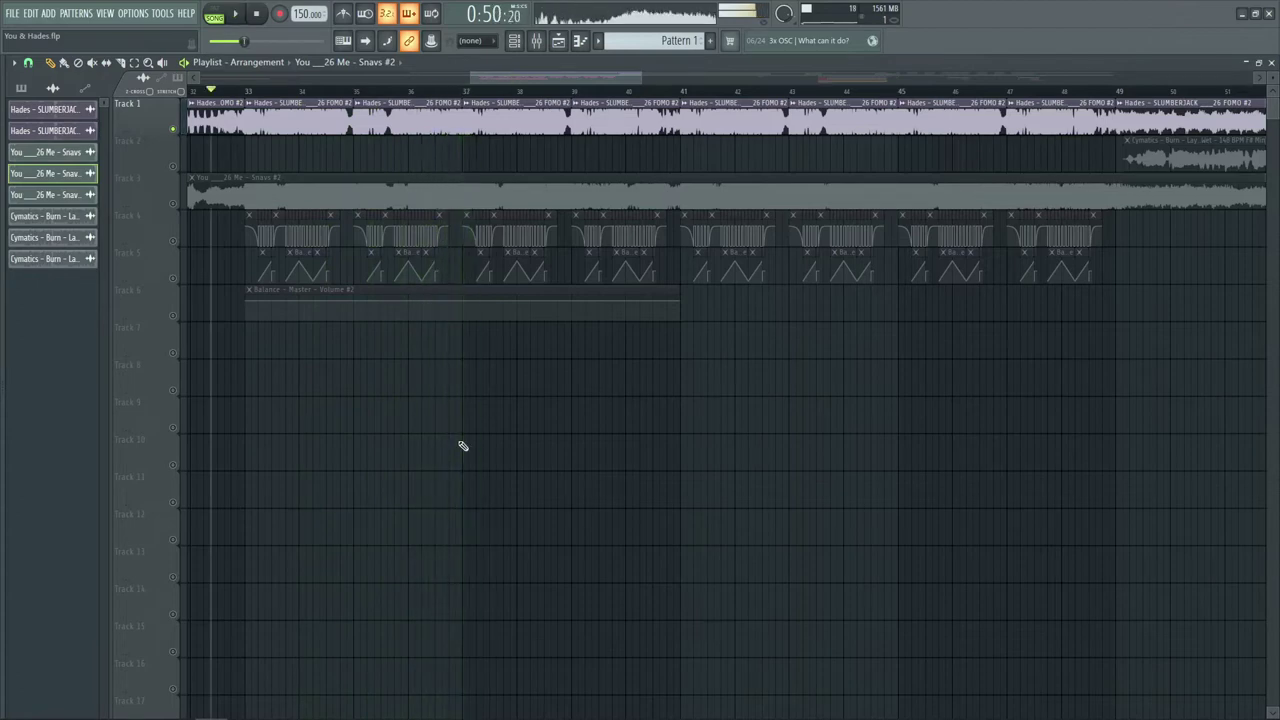
- Solo Track 3 with automation Tracks 4, 5 and 6 enabled, play it through the start of the drop, and stop
left_click(175, 209)
left_click_drag(174, 240, 178, 290)
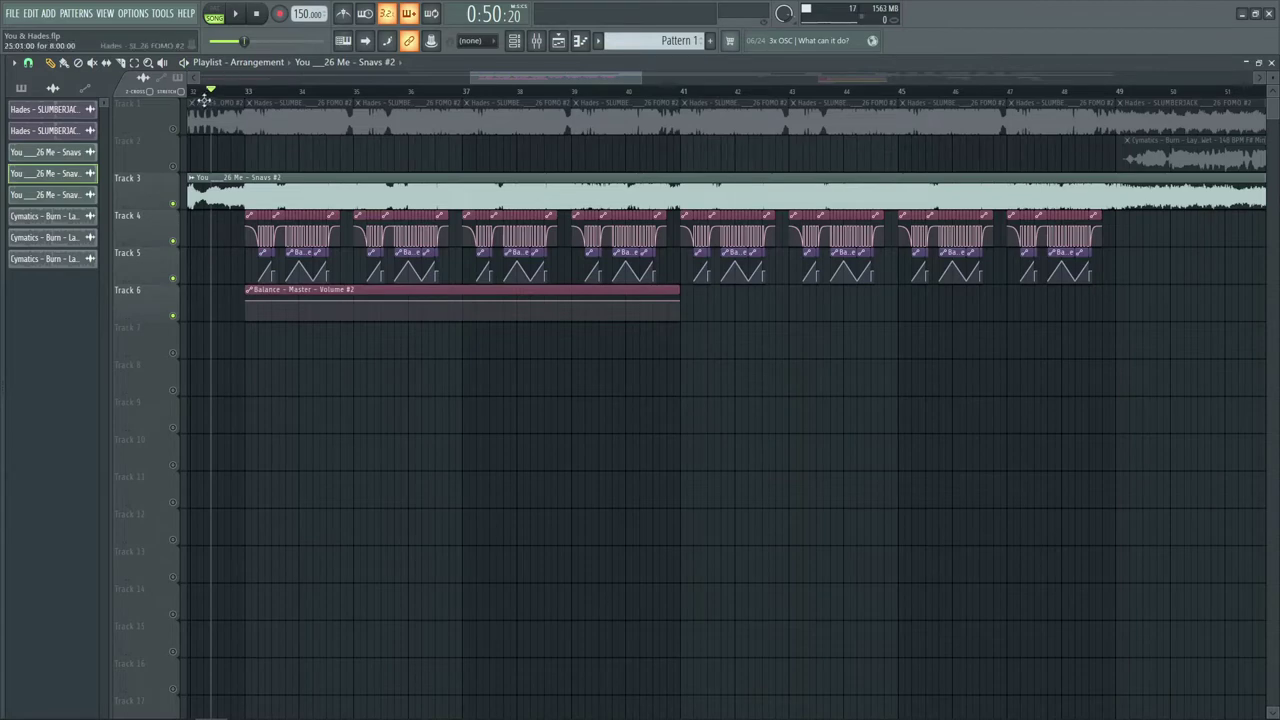
key("space")
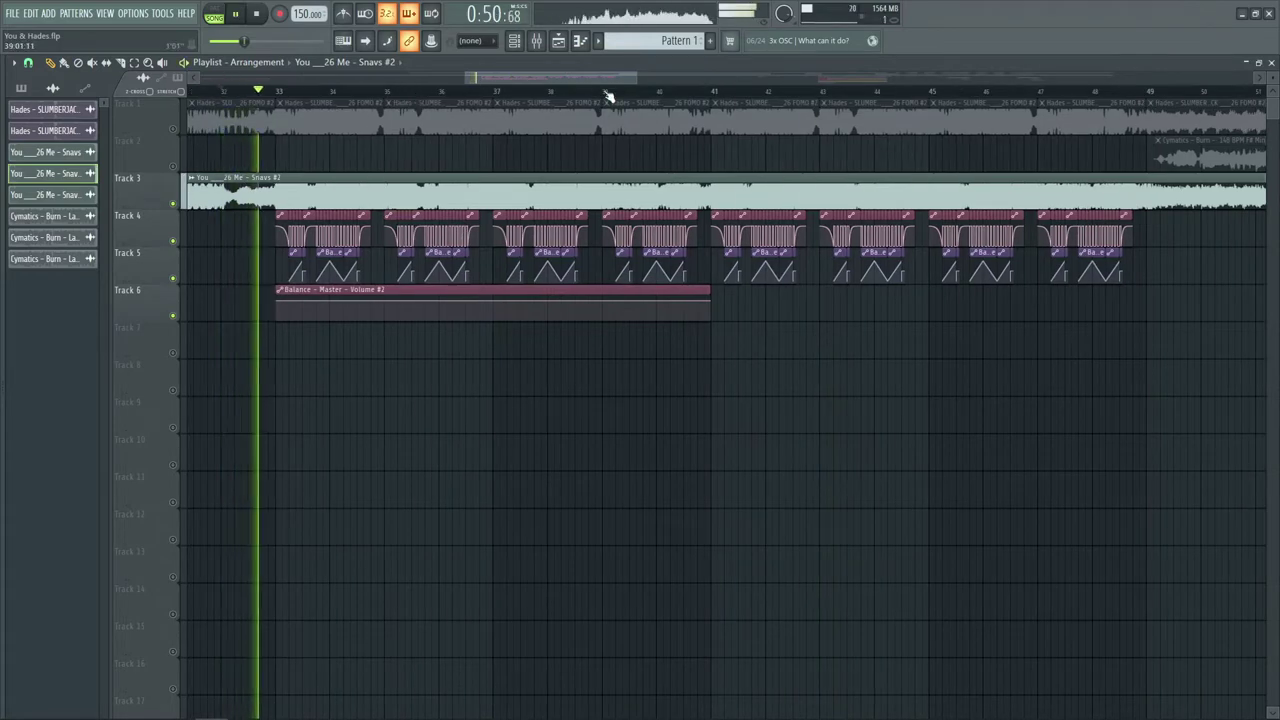
scroll(608, 94, "up", 2)
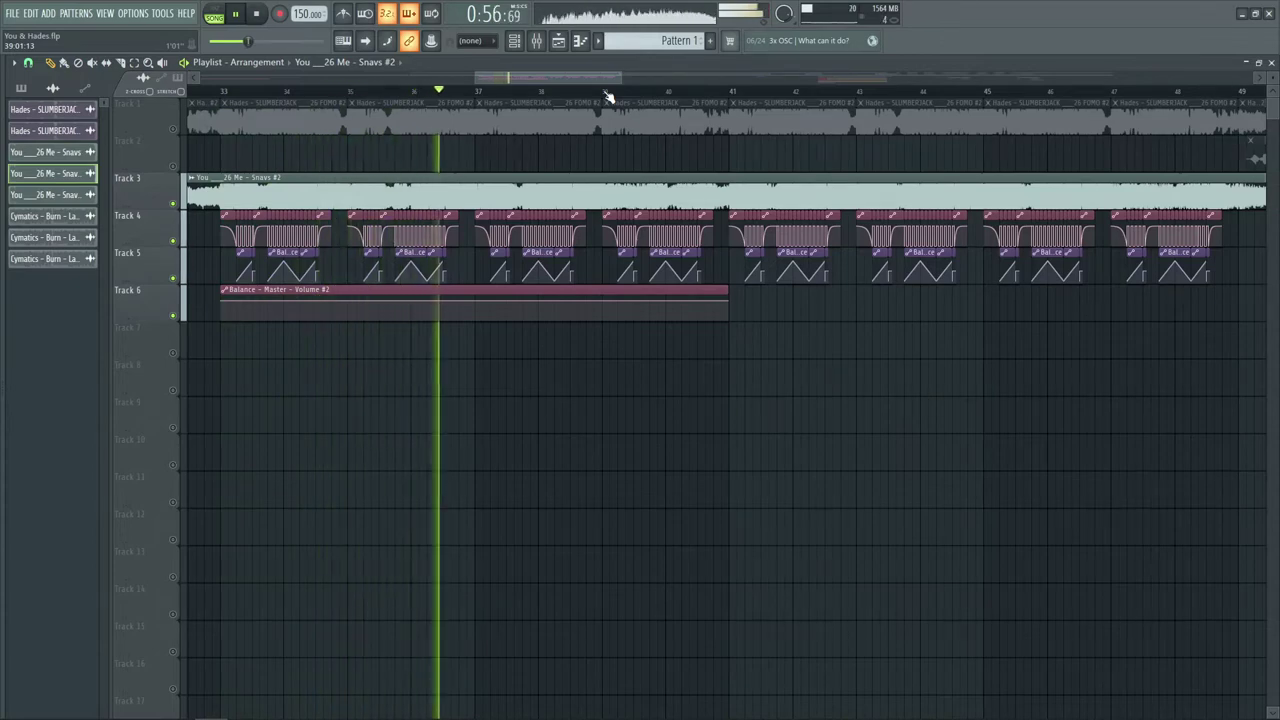
key("space")
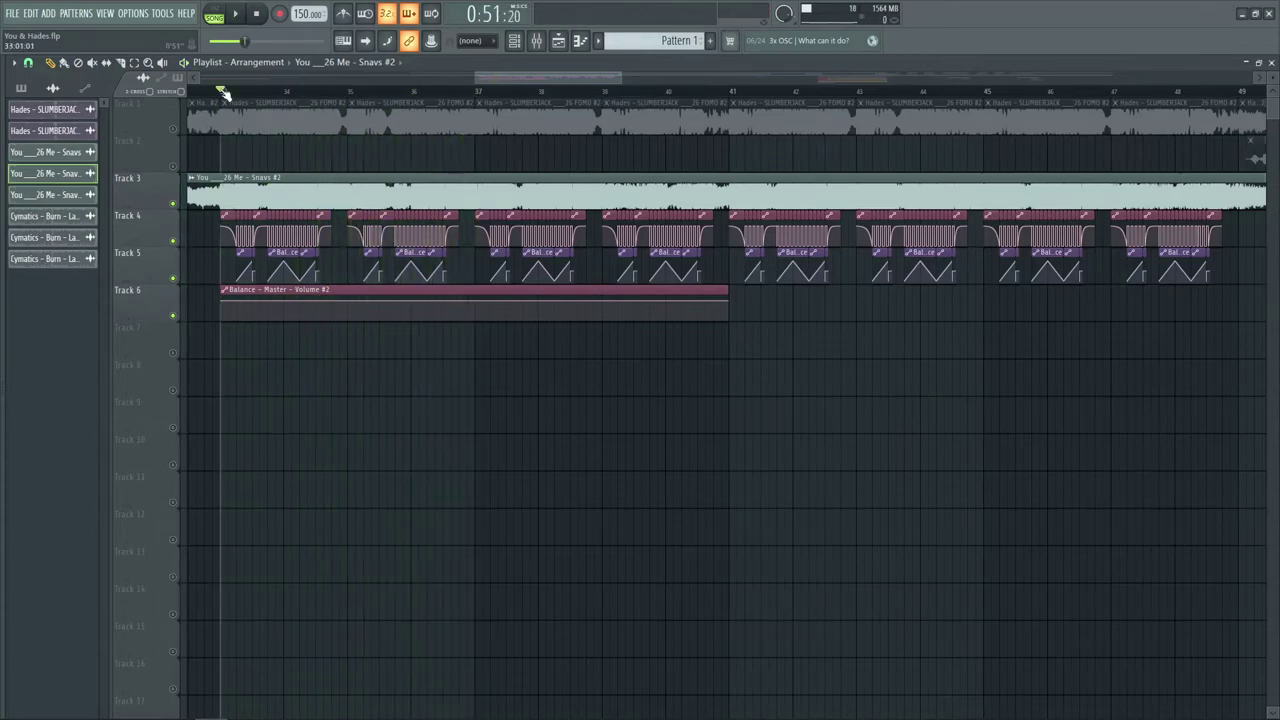
- Mute Track 5 and examine the Balance Insert 2 volume automation shapes on Track 4 in bar 33
scroll(222, 92, "up", 8)
left_click(173, 279)
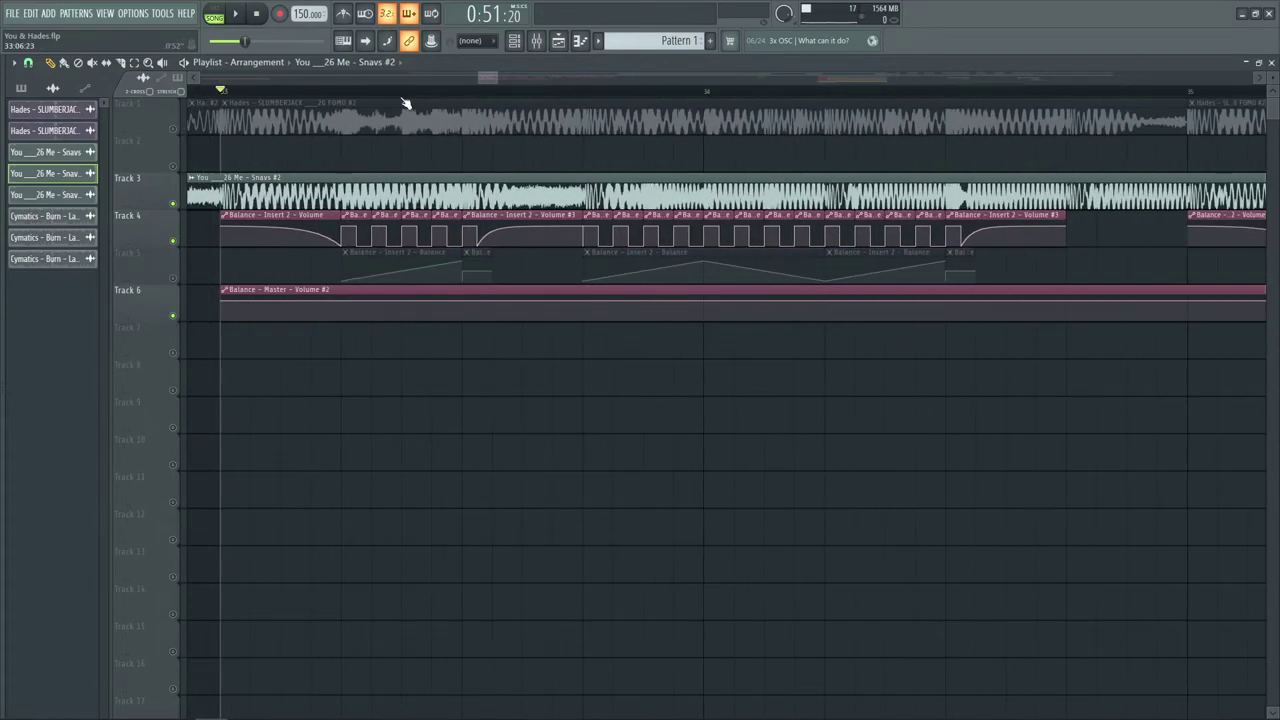
scroll(405, 103, "up", 3)
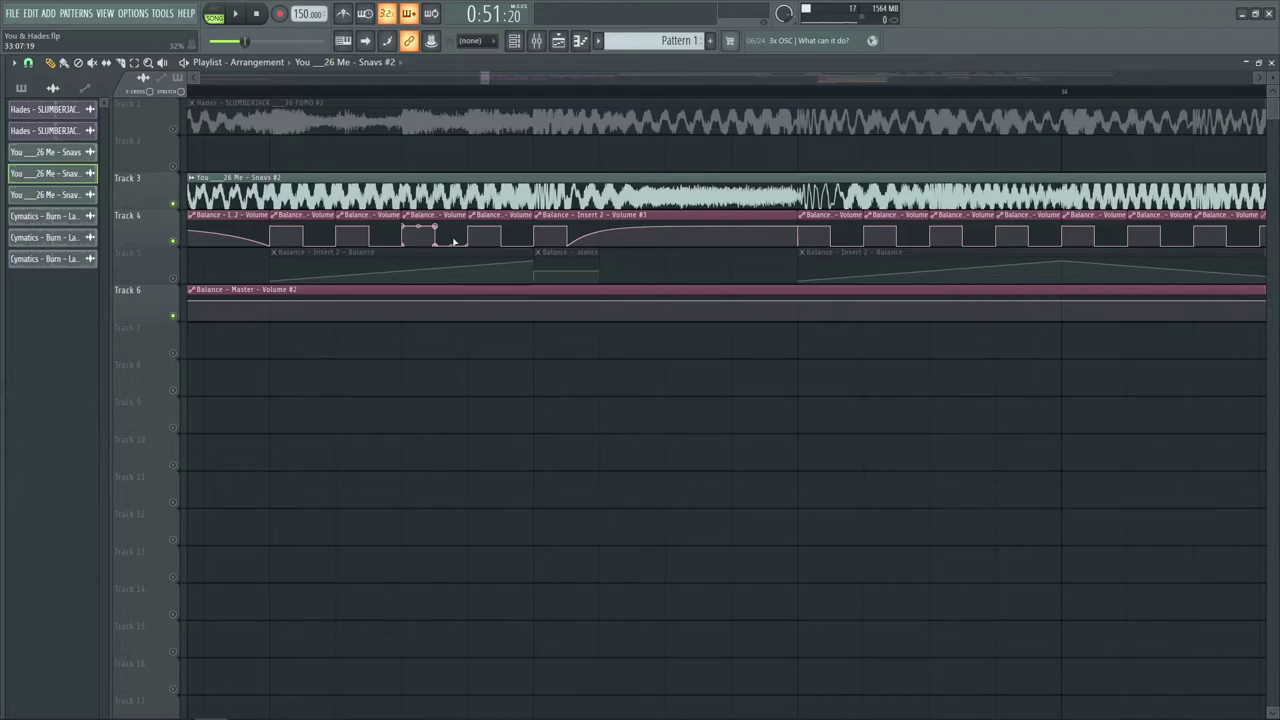
scroll(428, 95, "down", 3)
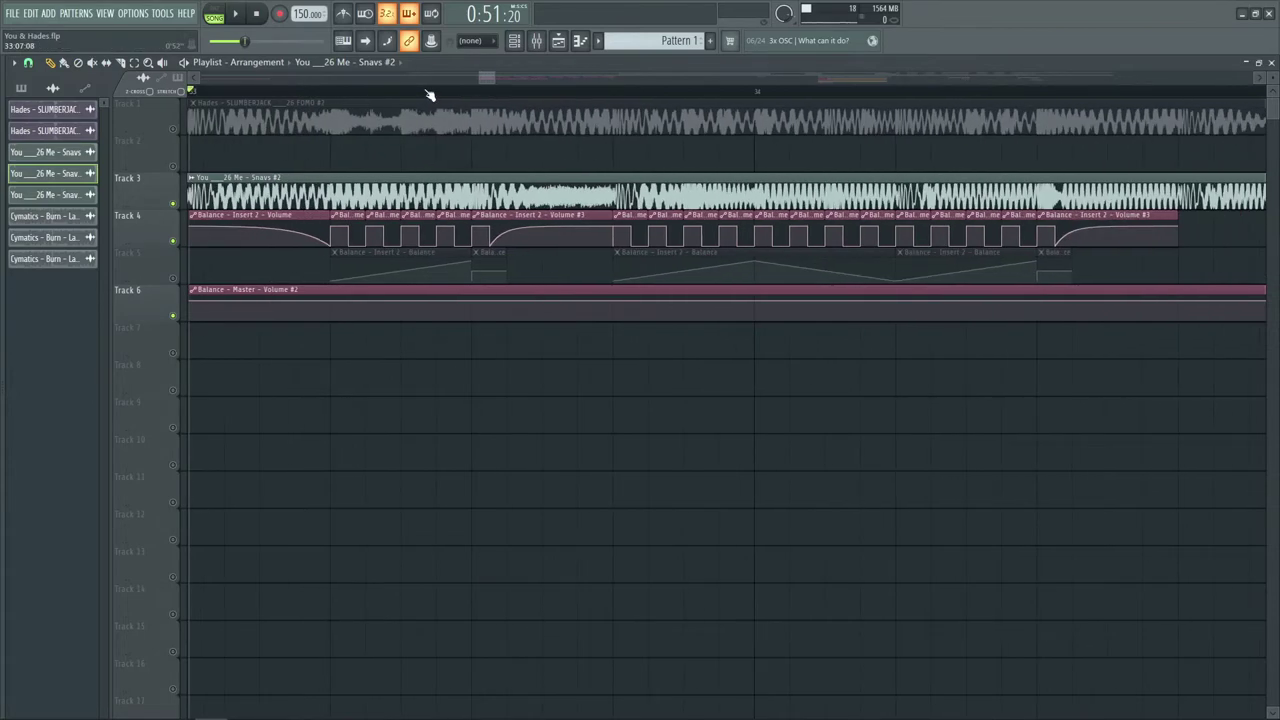
- Solo Track 1, play the Hades clip from bar 33, and stop
right_click(181, 128)
key("space")
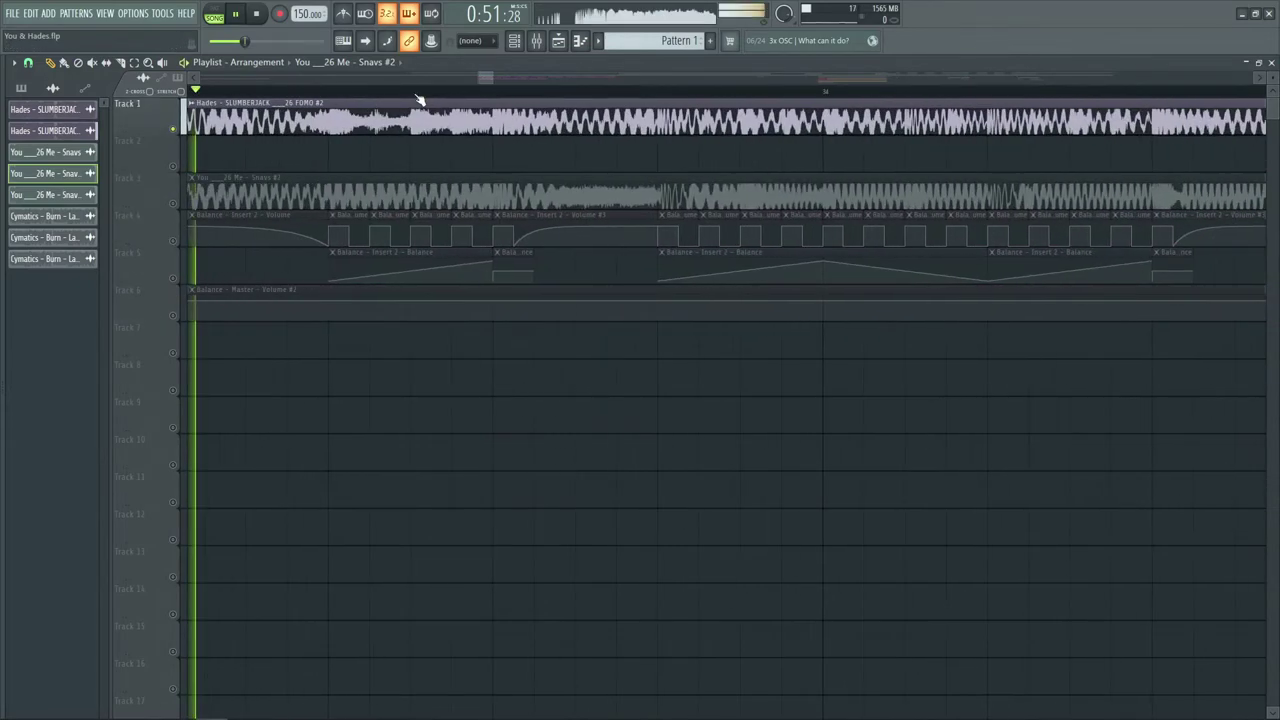
scroll(420, 100, "down", 1)
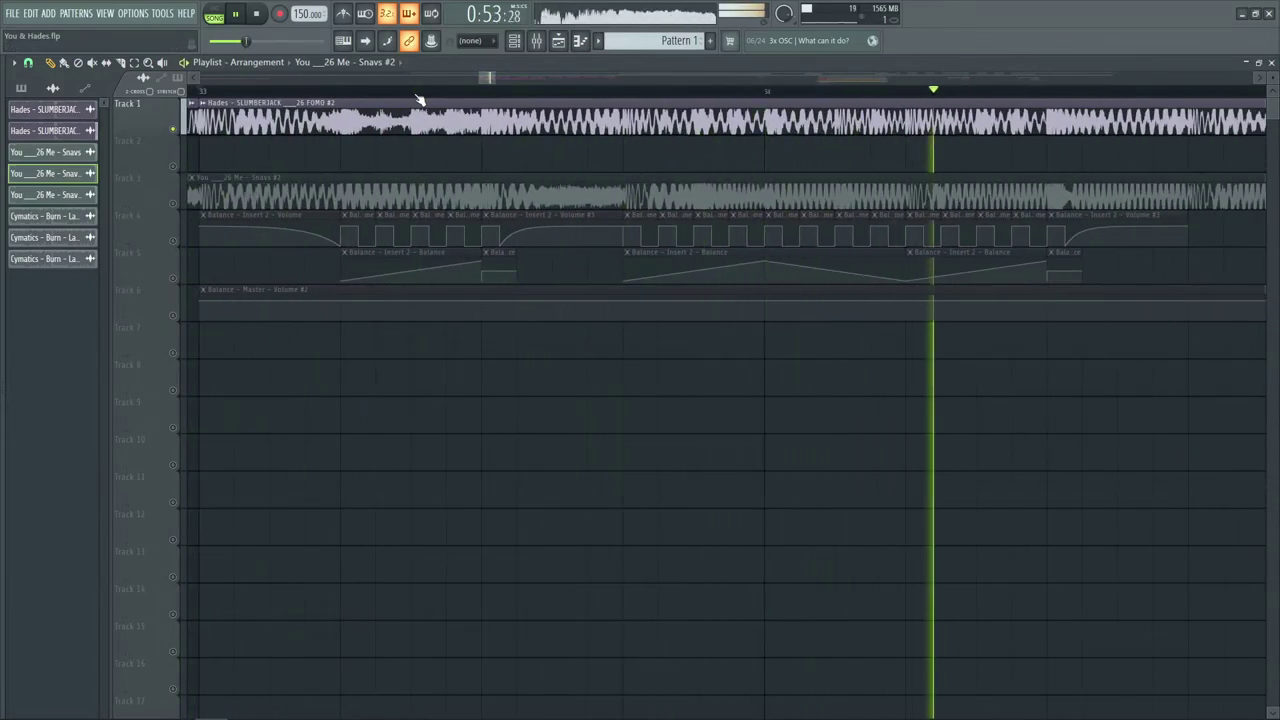
key("space")
- Solo Track 3 with Tracks 4 and 6 enabled, play its volume-chopped section from bar 33, and stop
right_click(174, 205)
left_click(173, 240)
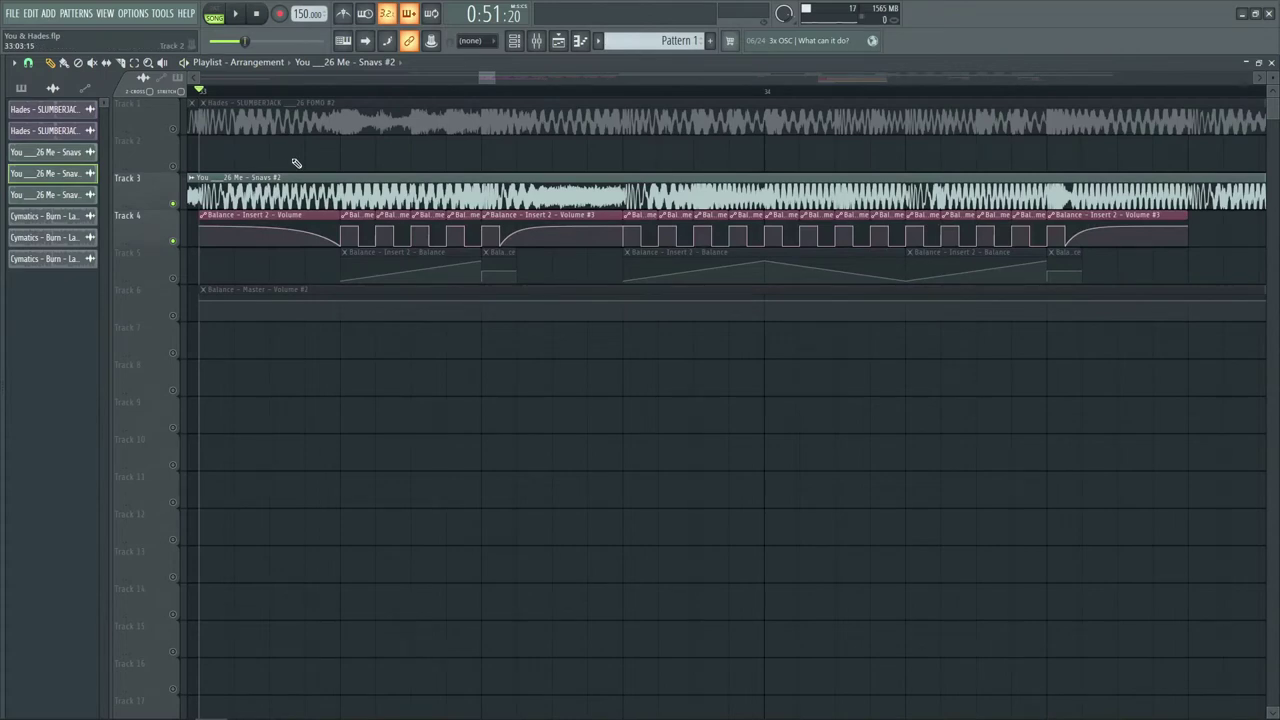
left_click(175, 319)
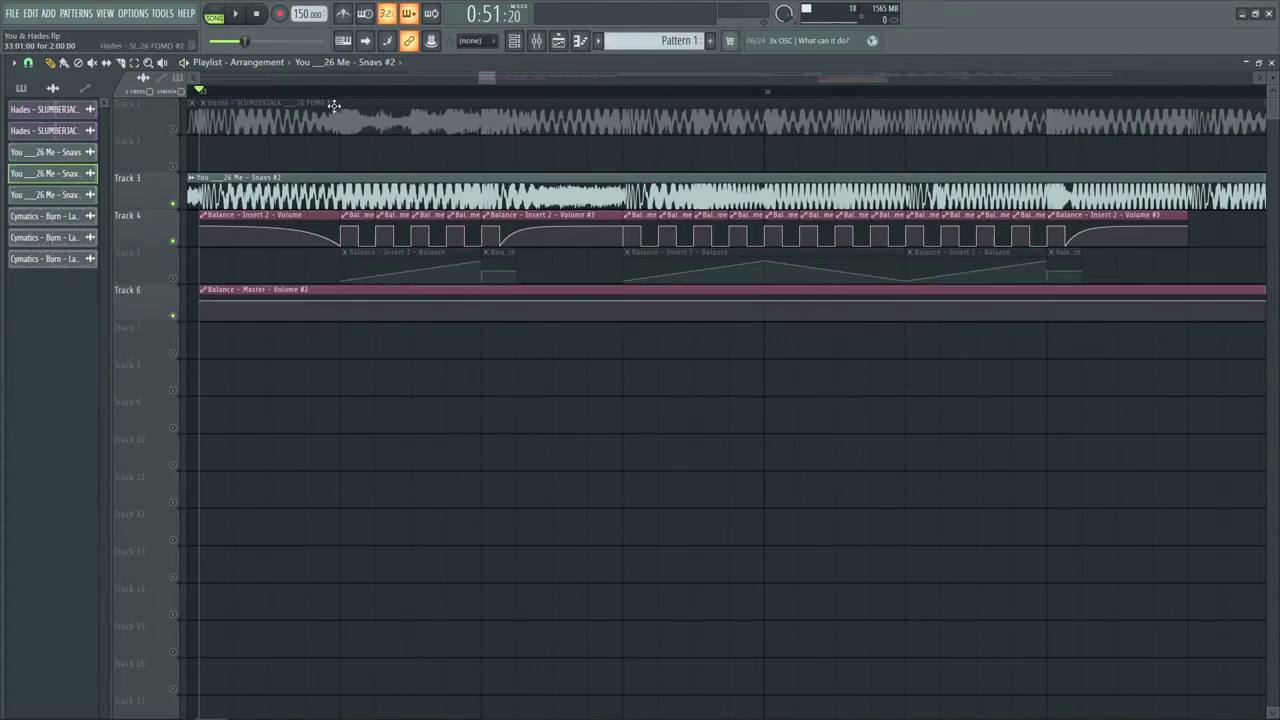
scroll(351, 108, "up", 1)
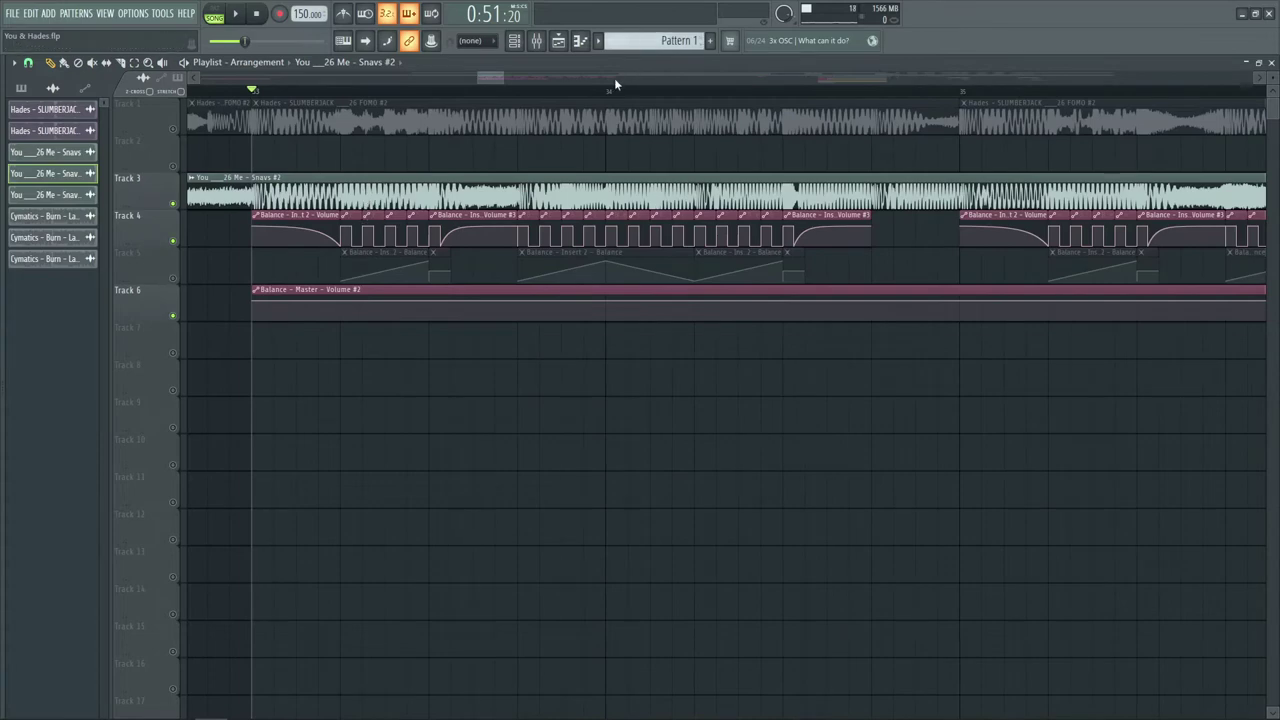
key("space")
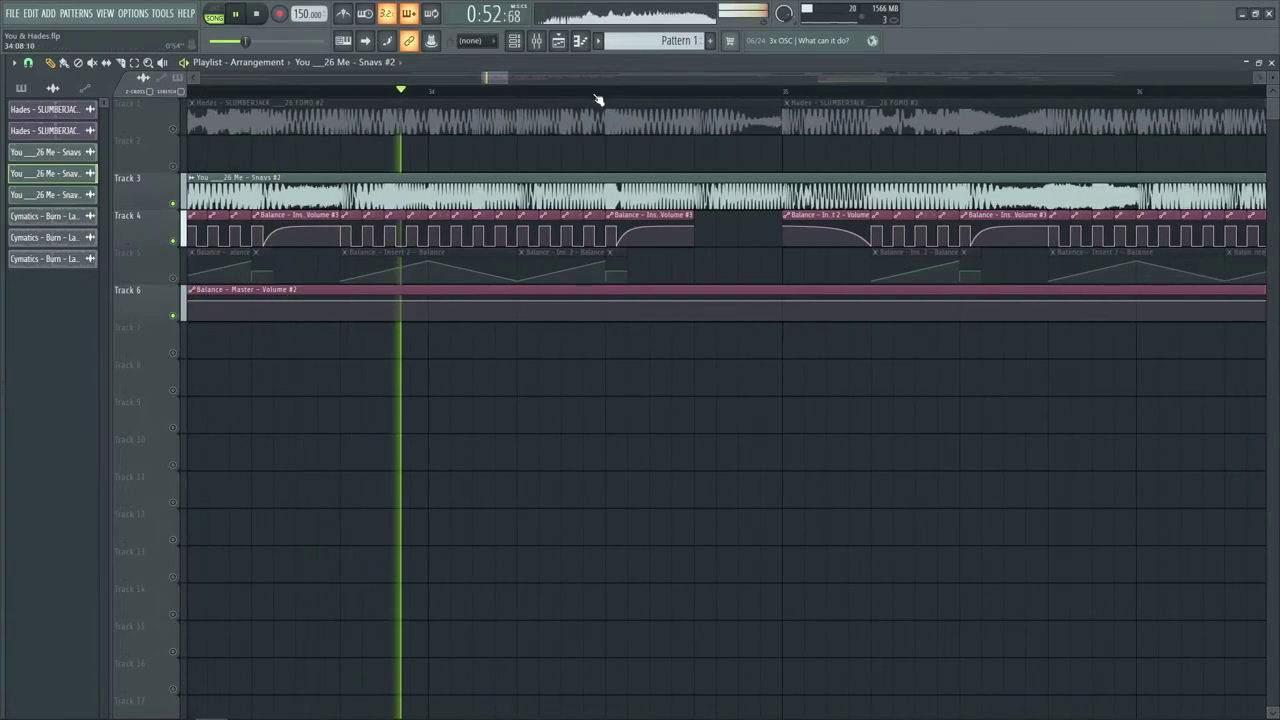
scroll(598, 95, "down", 2)
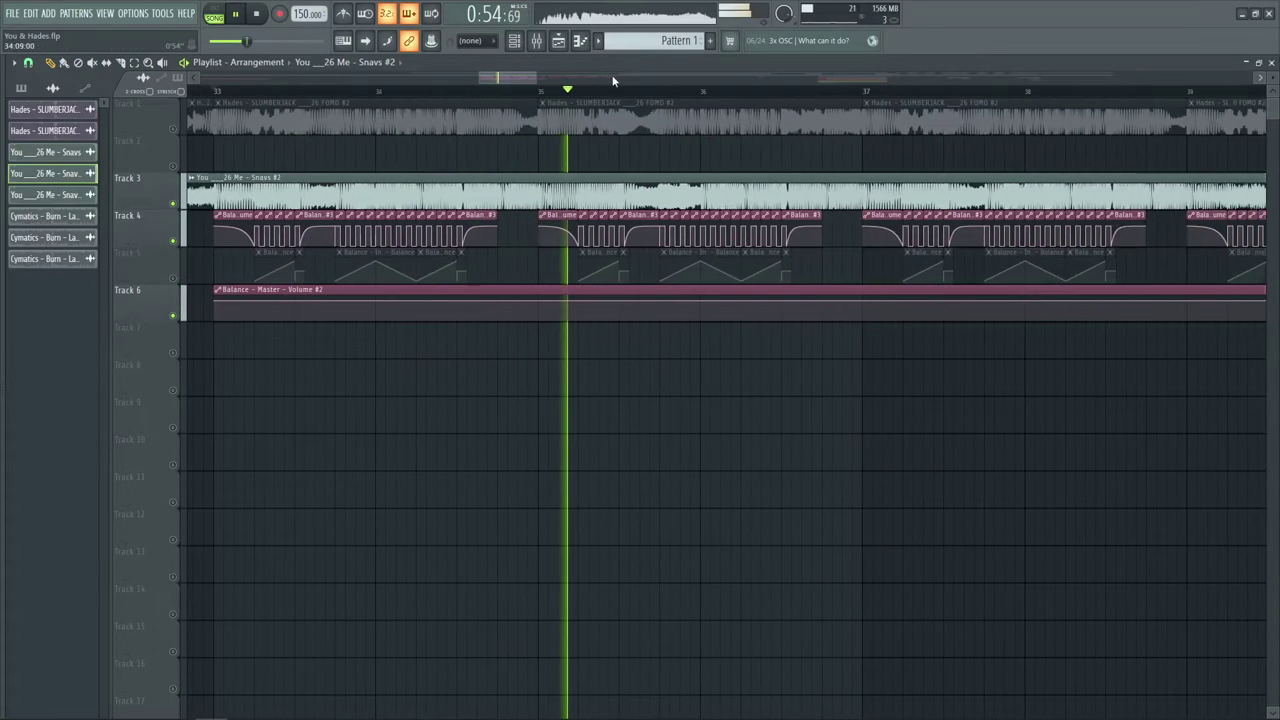
scroll(611, 86, "down", 2)
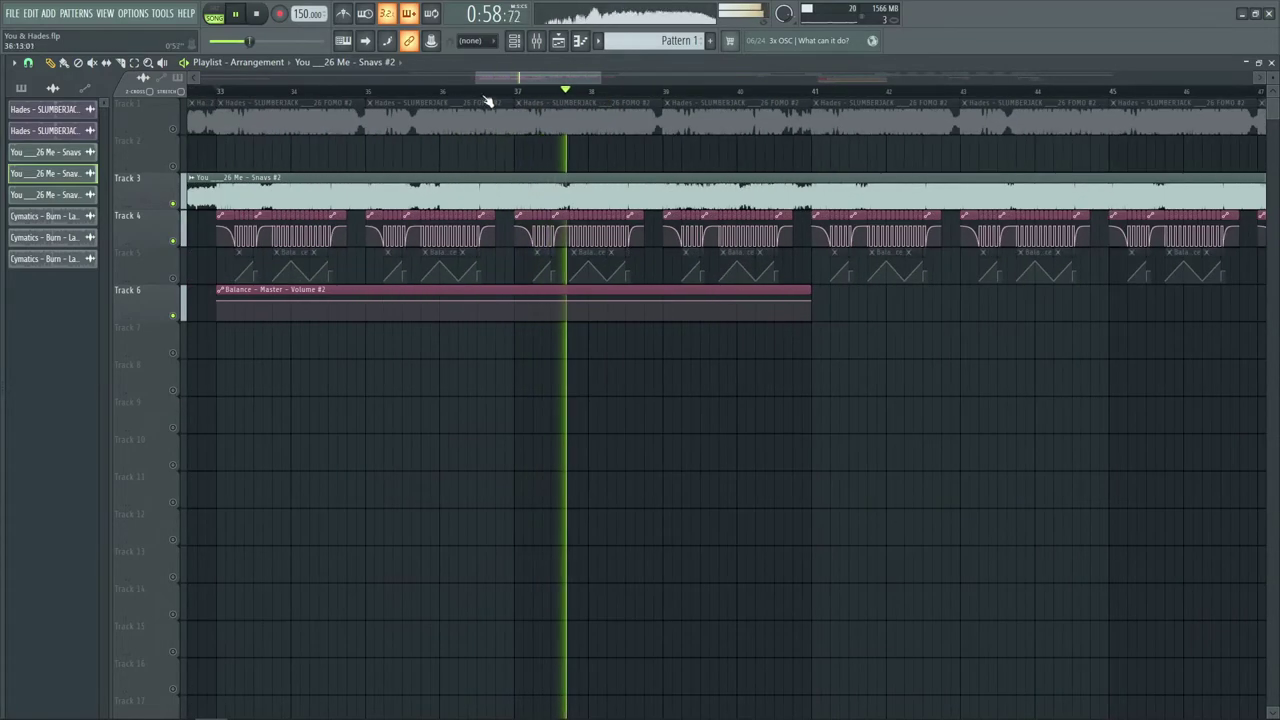
key("space")
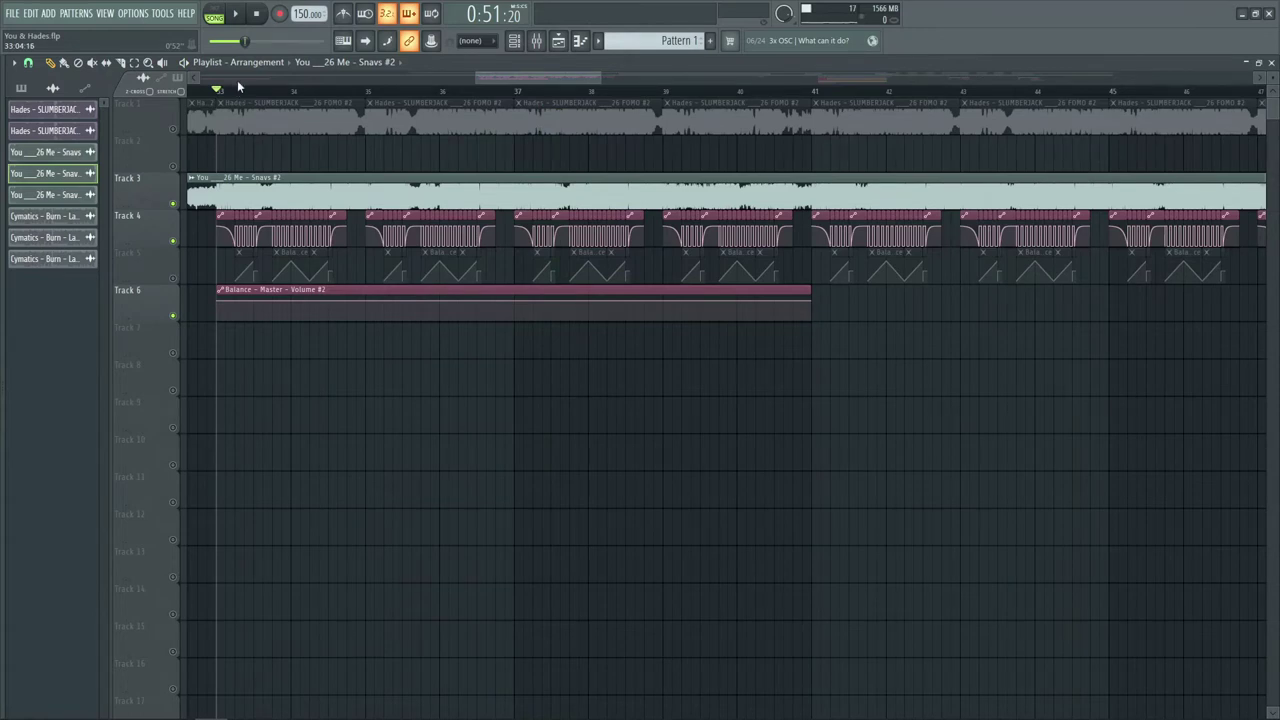
- Unmute Track 5 and examine its balance automation clips from bar 33
scroll(240, 91, "up", 3)
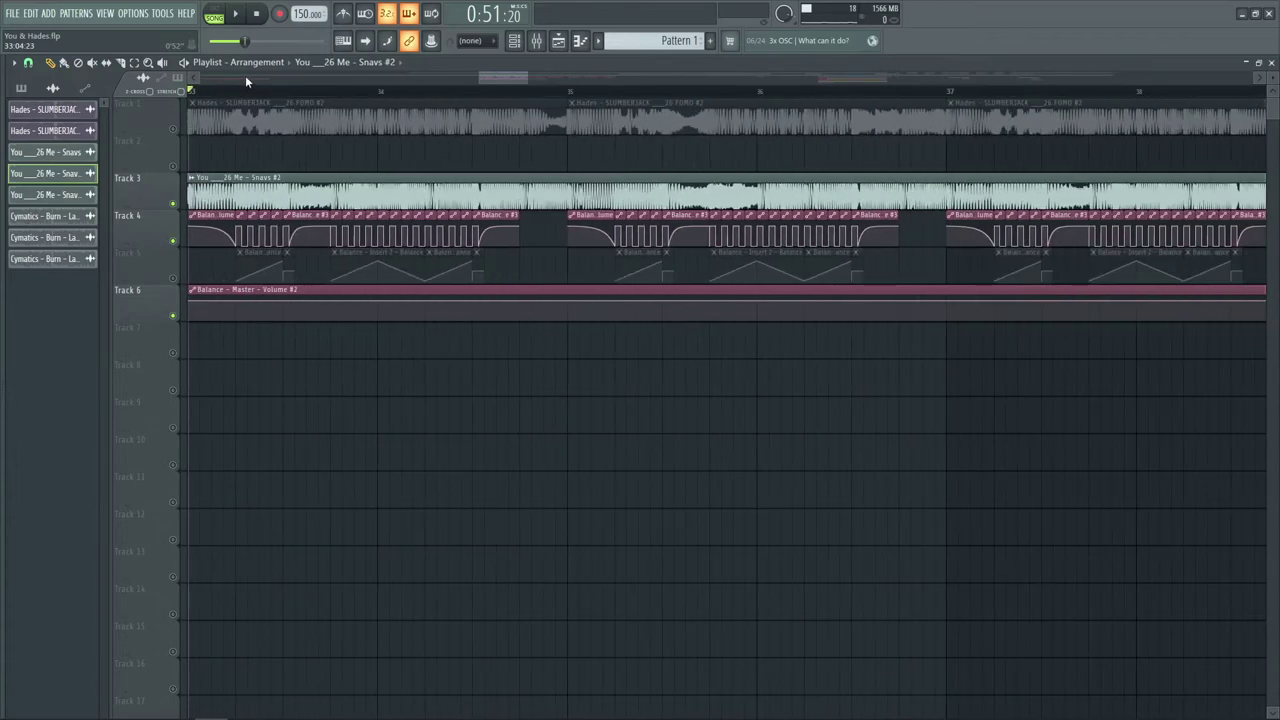
left_click(173, 279)
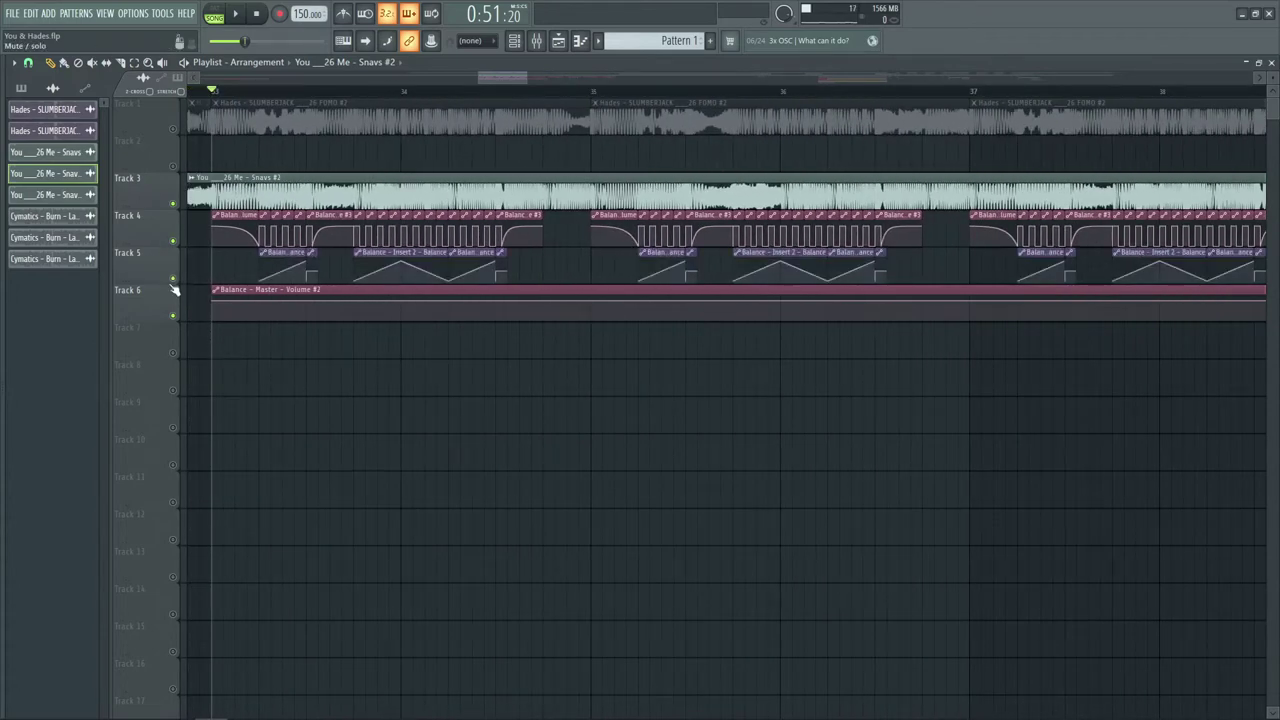
scroll(270, 99, "up", 3)
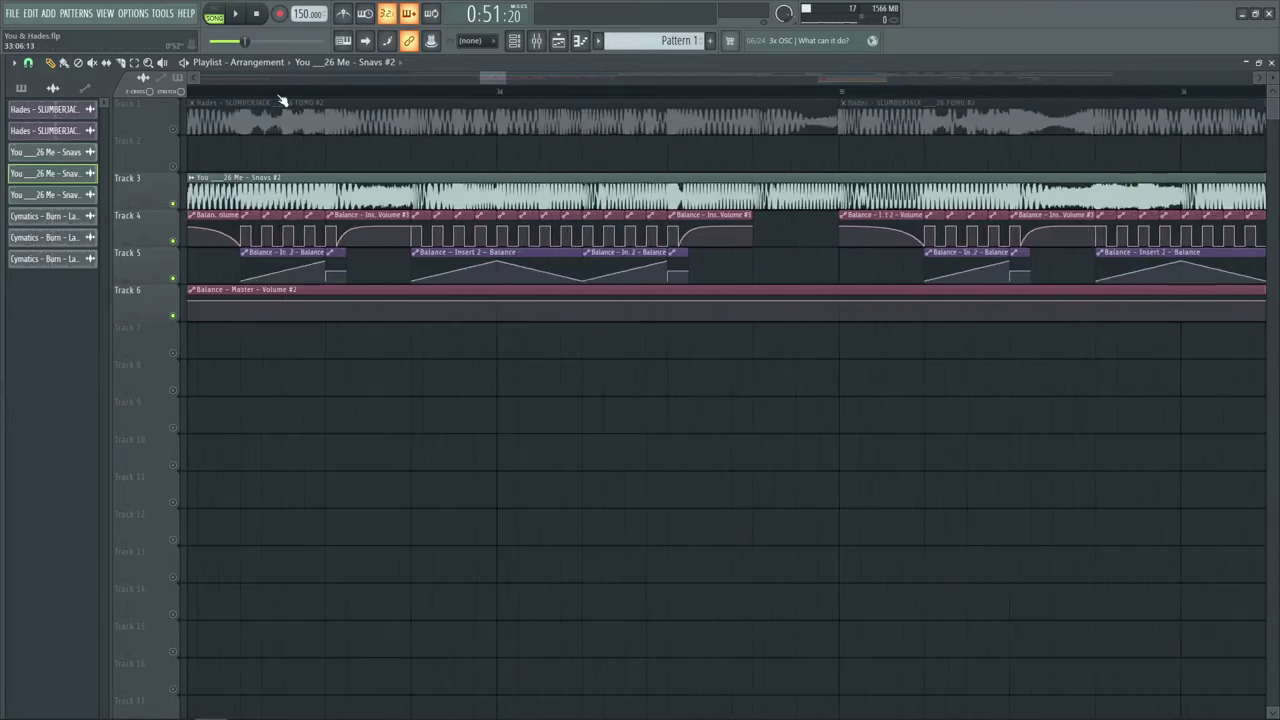
- Open the Fruity Balance effect from mixer Insert 2 and return to the playlist with its window displayed
left_click(282, 251)
left_click(1272, 62)
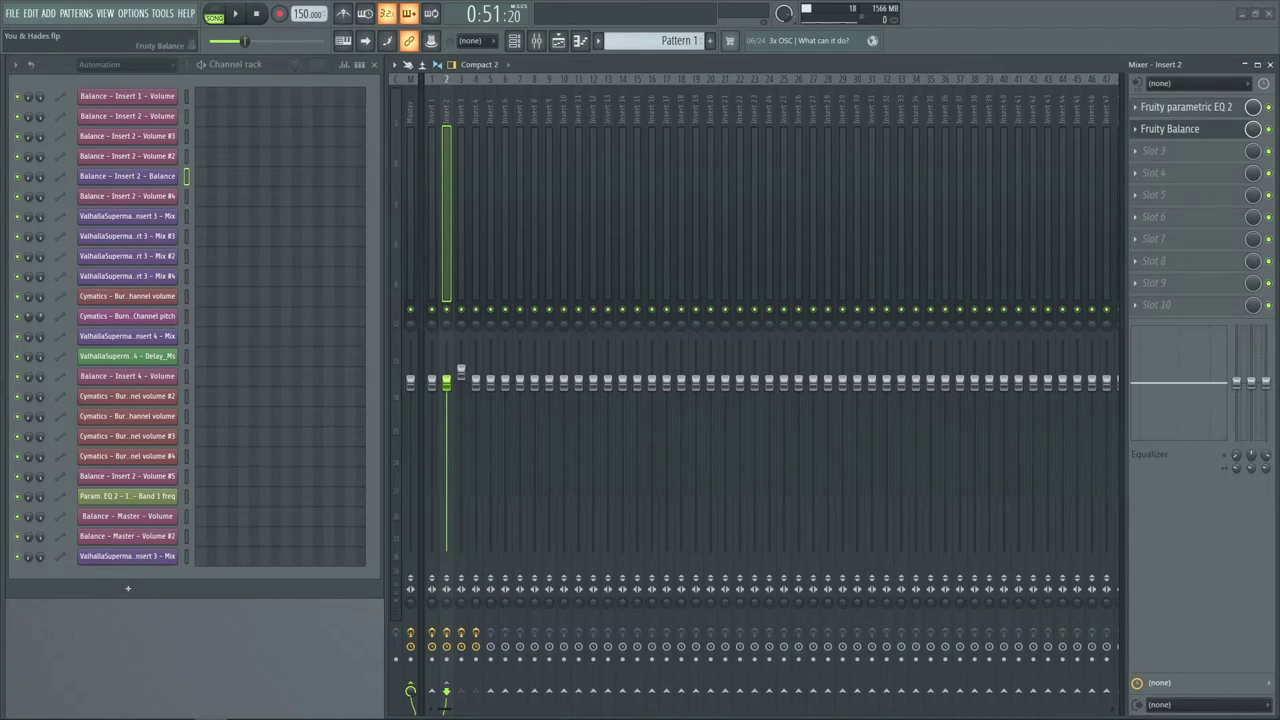
left_click(1170, 128)
left_click(558, 42)
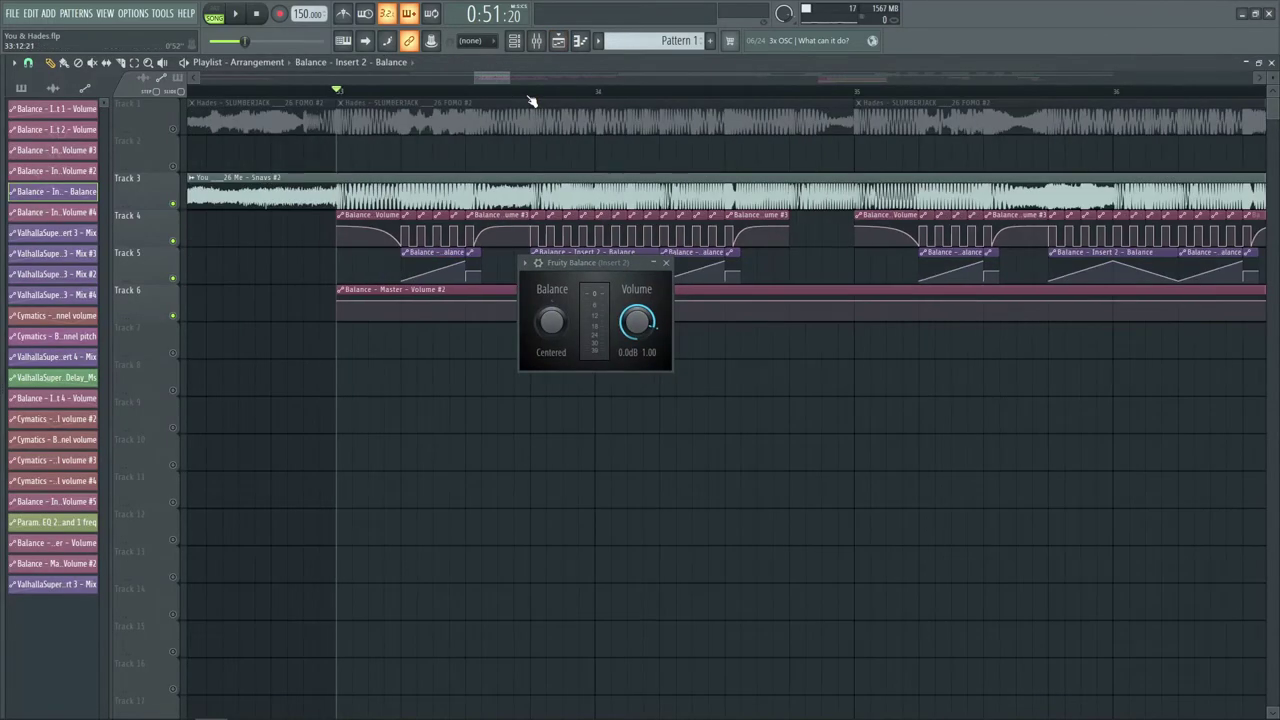
- Move the Fruity Balance window below the clips, play Track 3 with all its automation from bar 32 past bar 41, and stop
left_click(478, 192)
scroll(373, 361, "down", 2)
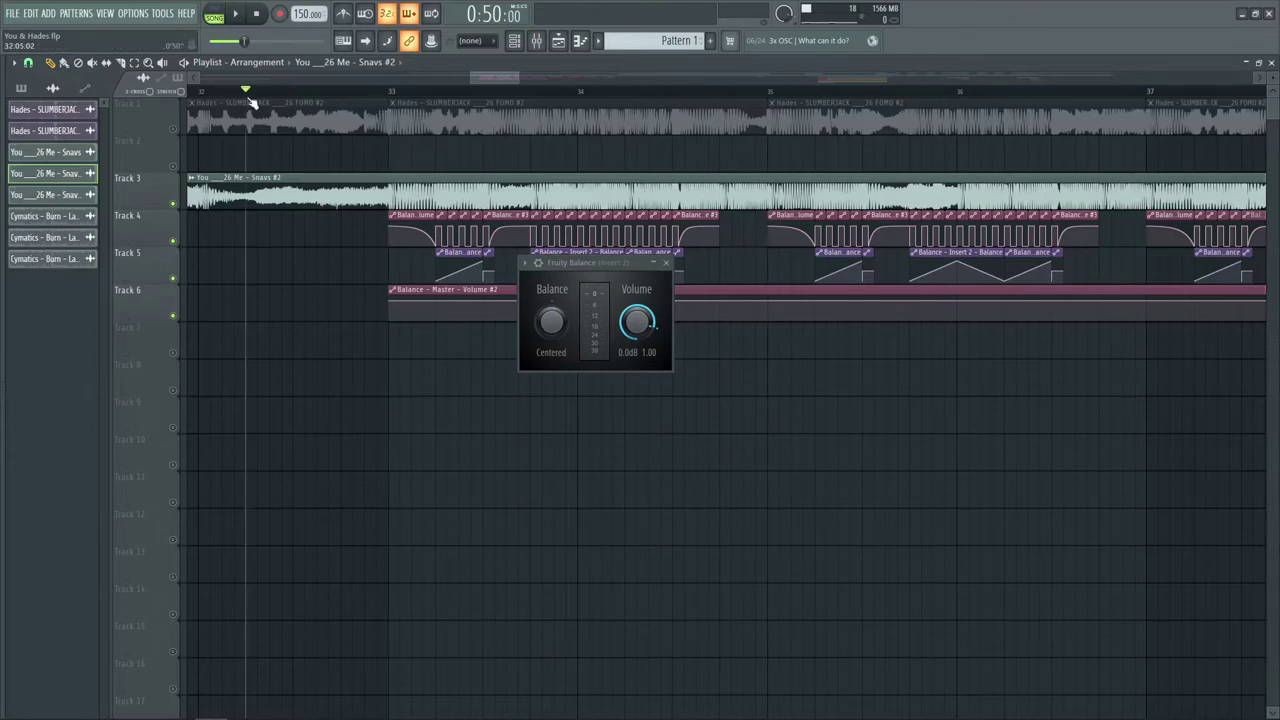
scroll(253, 104, "down", 4)
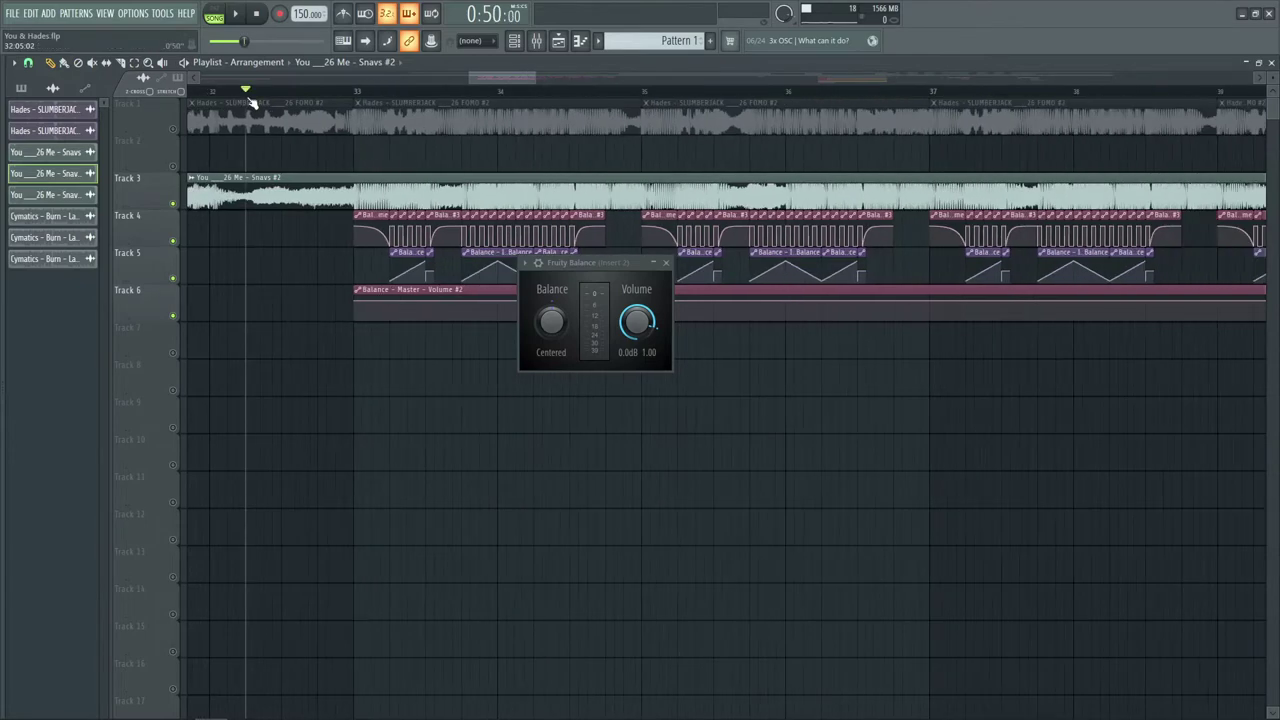
left_click_drag(552, 265, 508, 338)
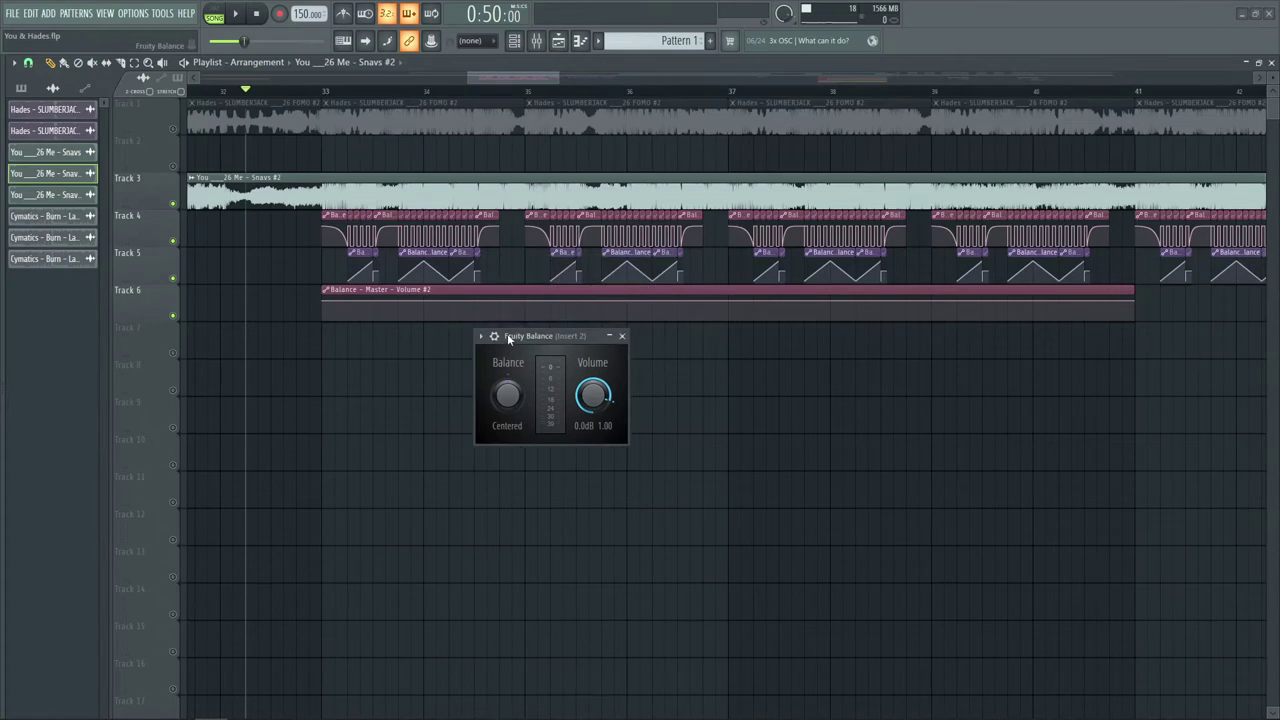
key("space")
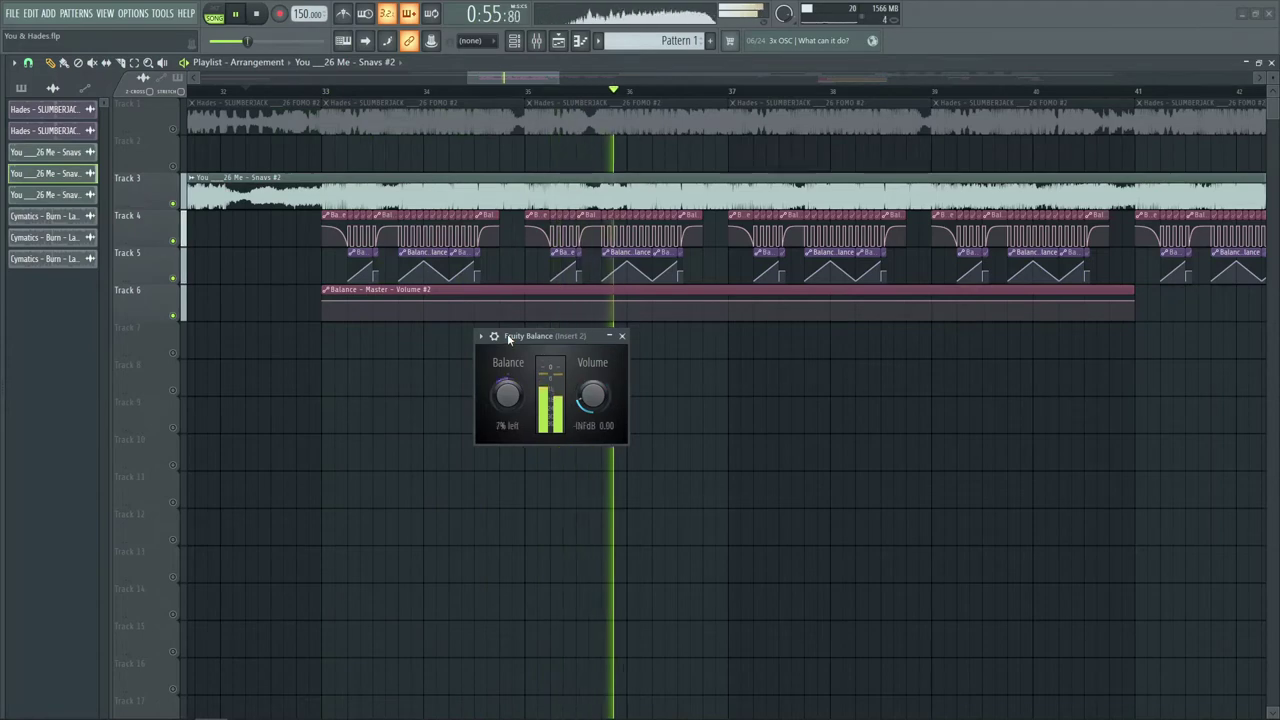
scroll(660, 98, "down", 1)
scroll(660, 98, "down", 1)
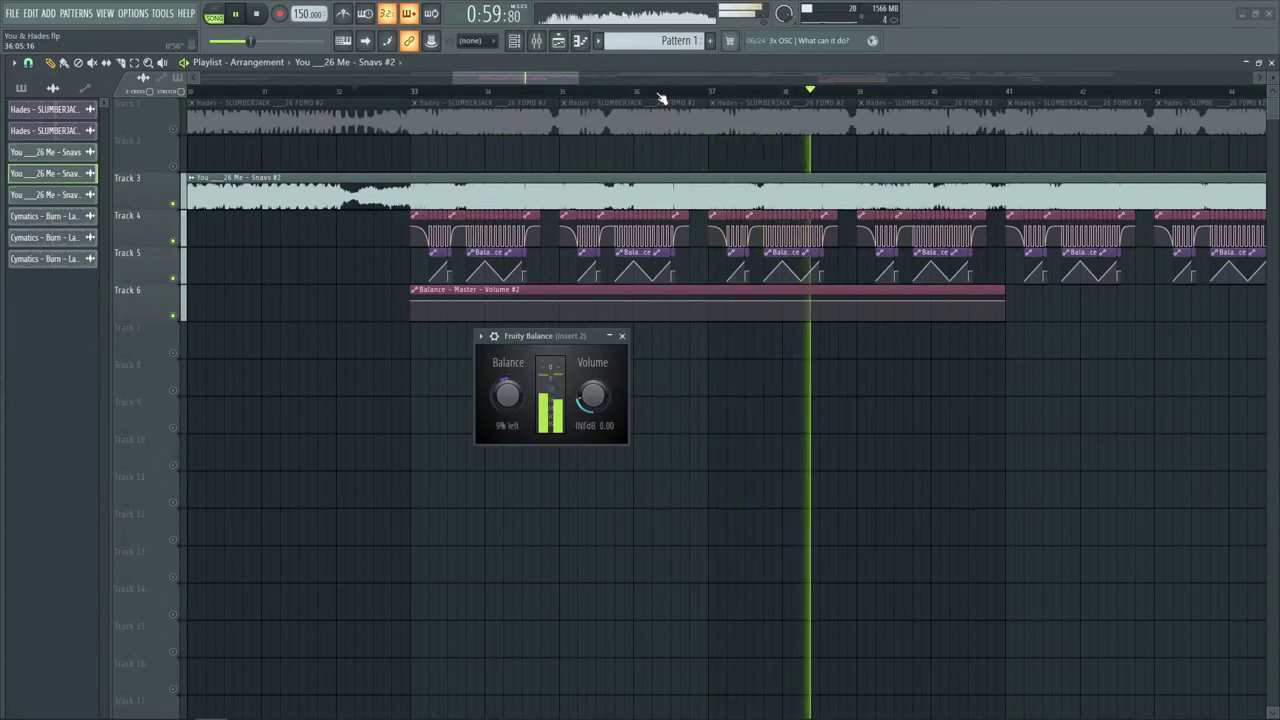
scroll(660, 98, "down", 1)
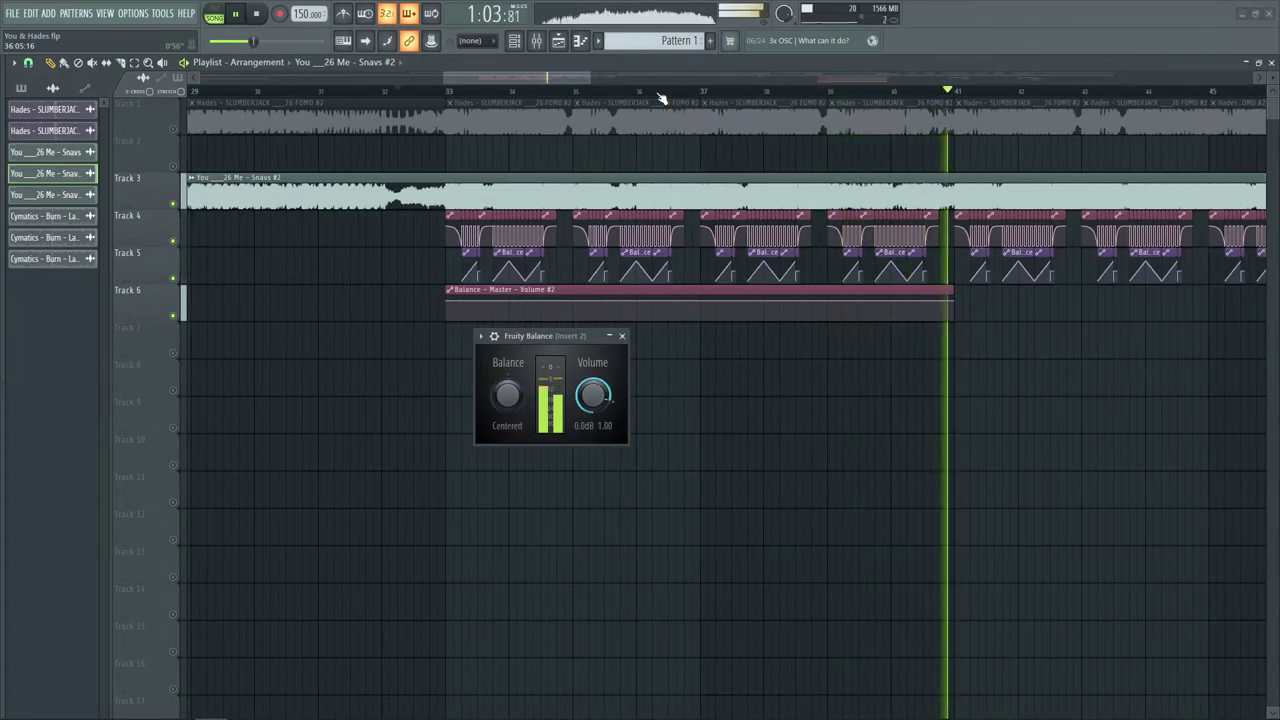
scroll(660, 98, "down", 1)
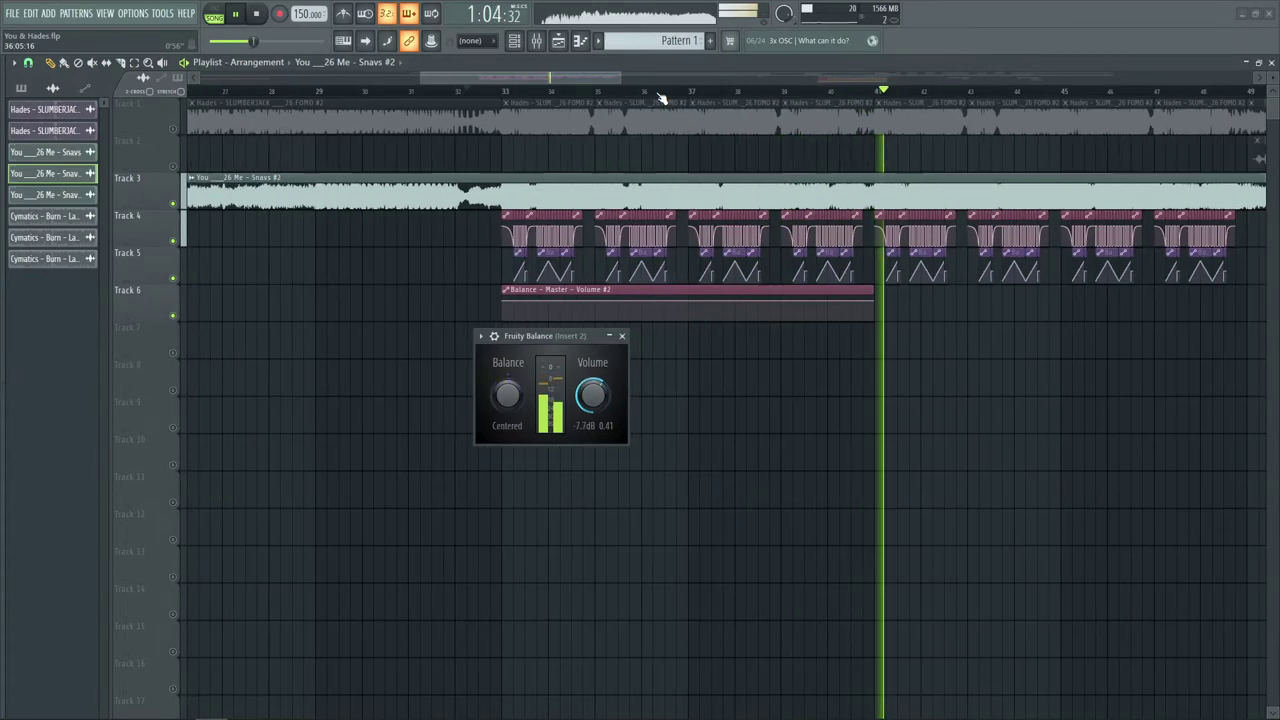
key("space")
- Close Fruity Balance, enable all tracks again, and play the full You & Hades drop from bar 32
left_click(621, 336)
key("F9")
key("F9")
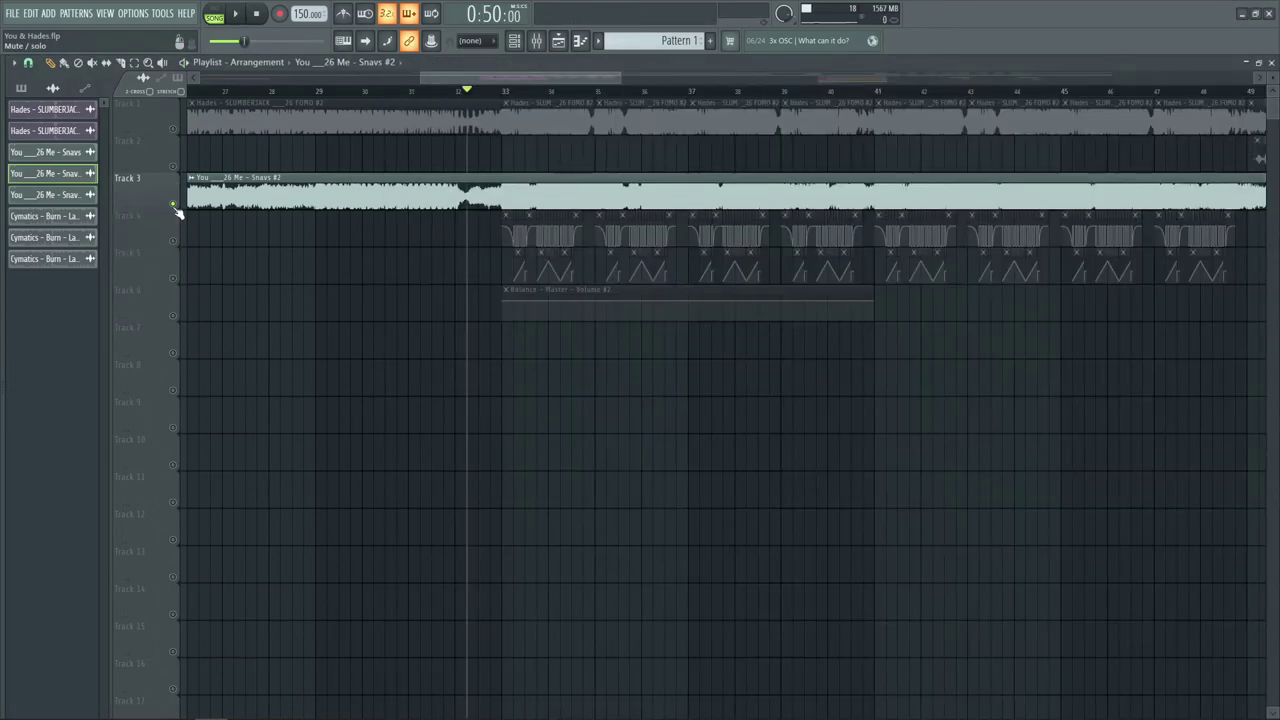
key("space")
scroll(619, 72, "down", 1)
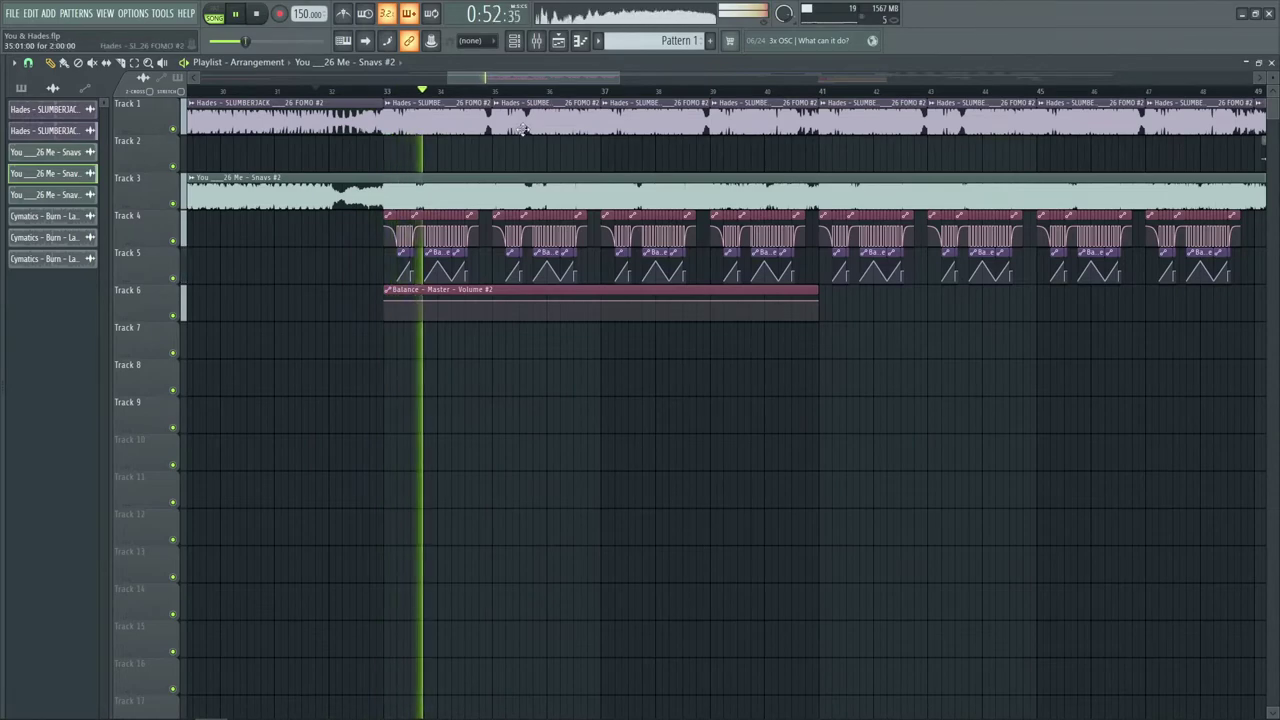
scroll(660, 80, "down", 2)
scroll(660, 80, "down", 1)
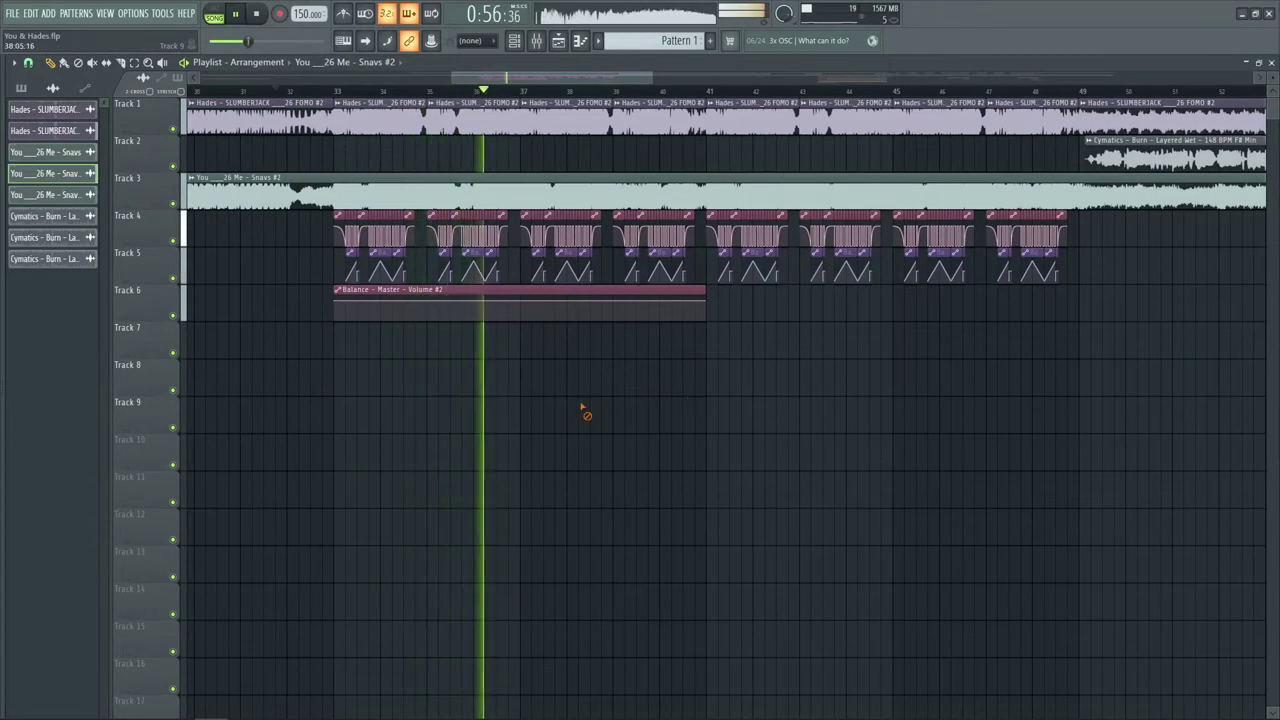
key("space")
- Mute Track 5, play the drop without its balance automation, stop, and unmute Track 5
left_click(175, 279)
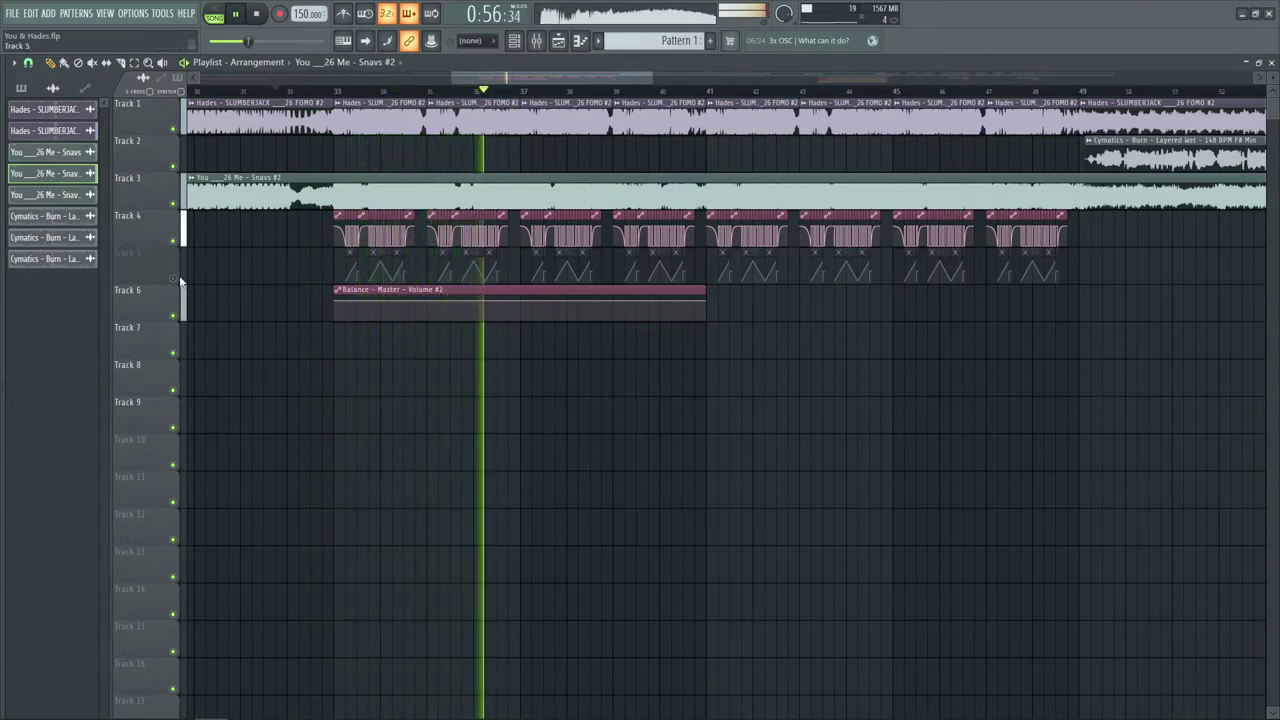
key("space")
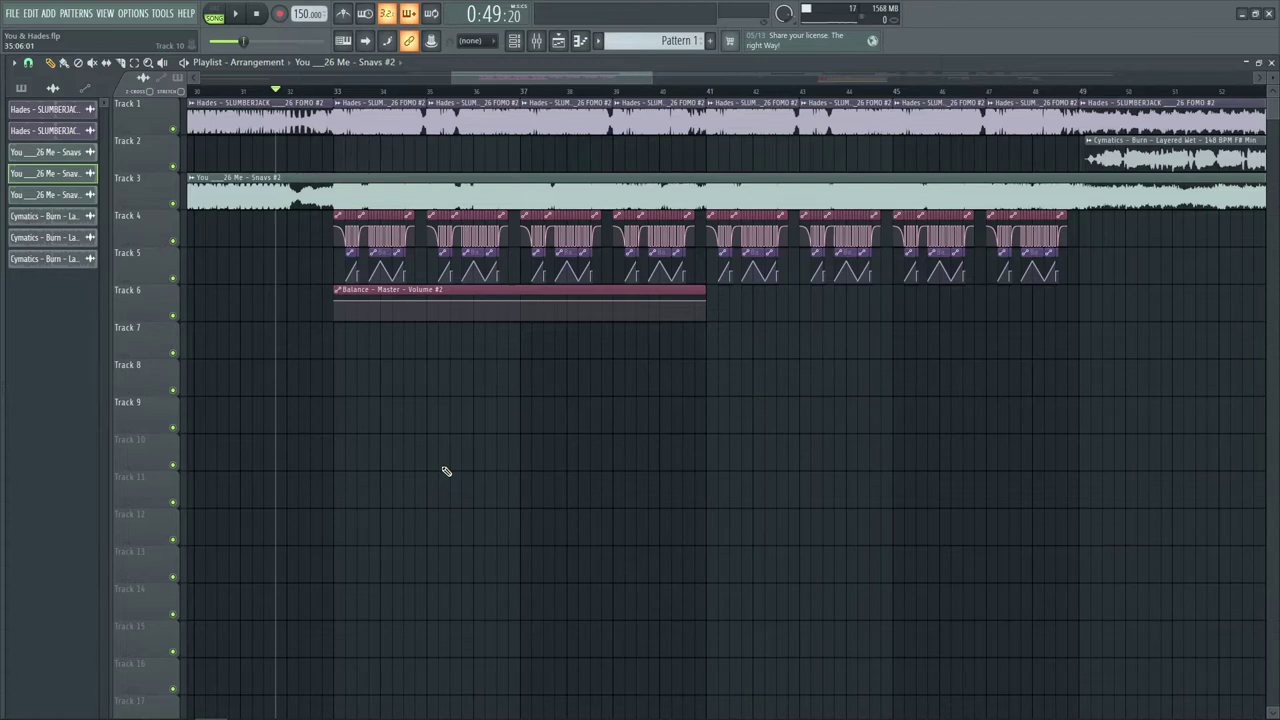
- Play the You & Hades drop from just before bar 32, muting and re-enabling Track 5 during playback, and stop near bar 41
key("space")
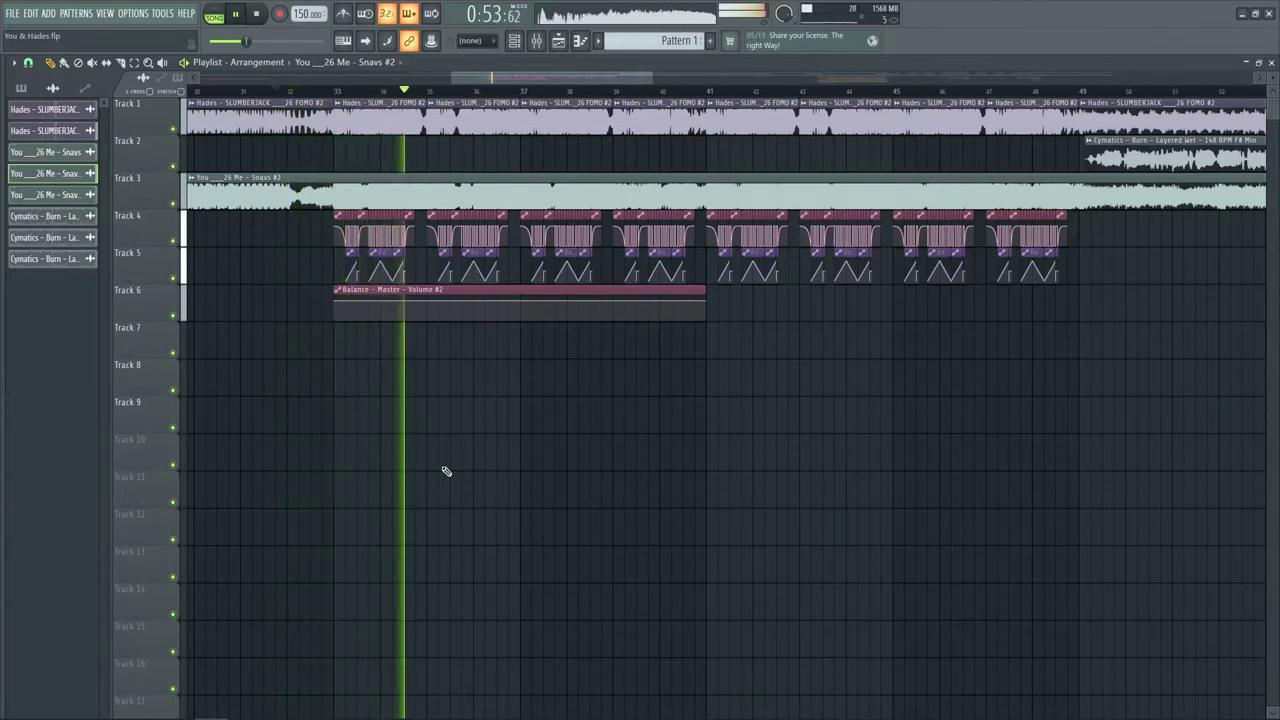
left_click(175, 279)
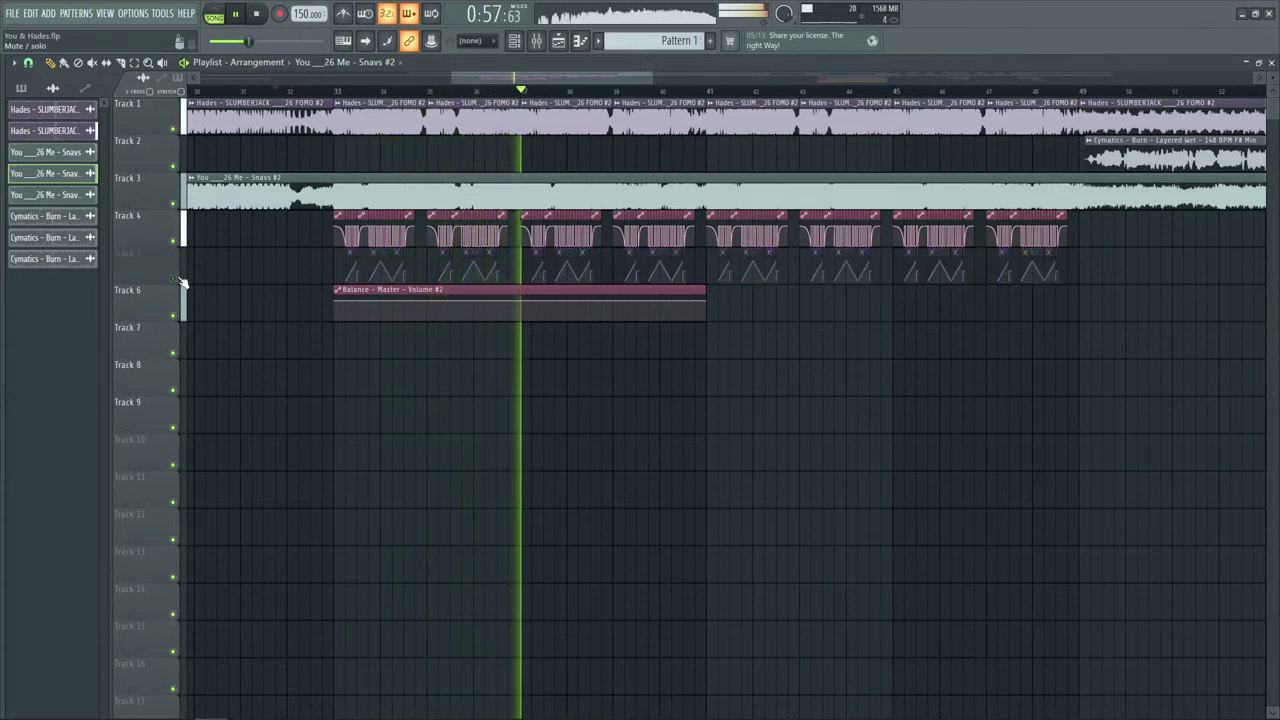
left_click(179, 279)
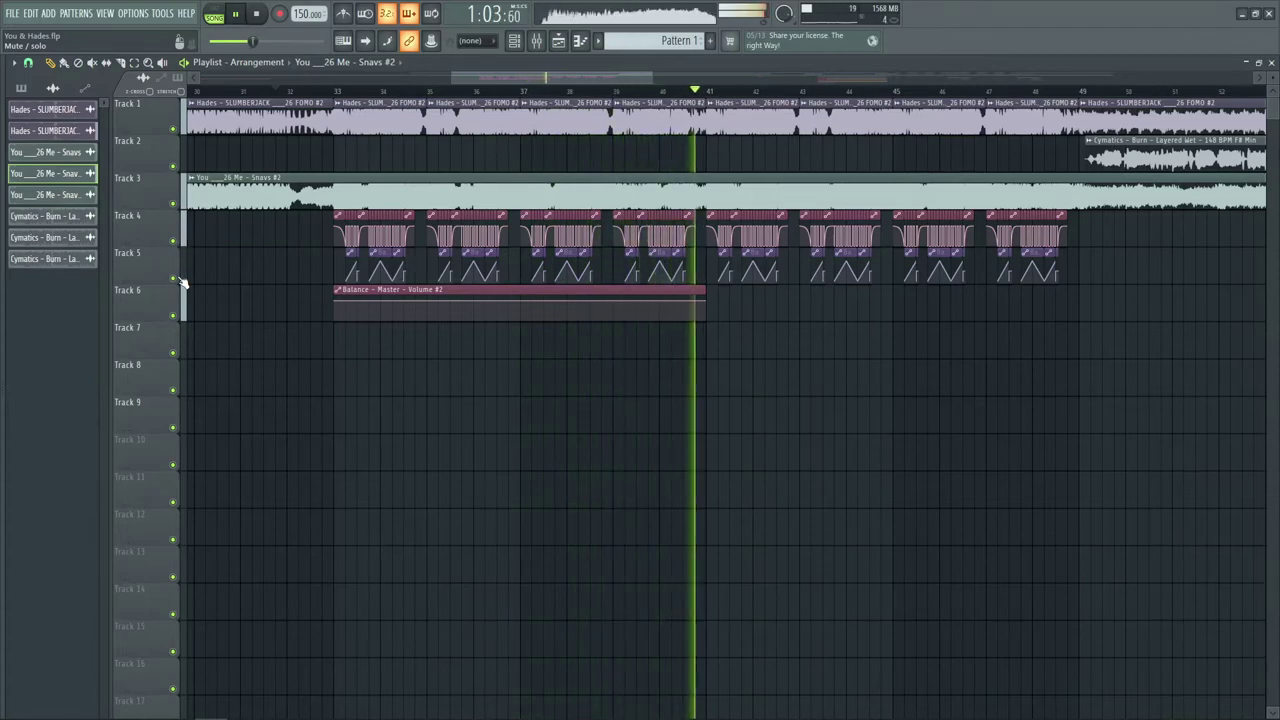
key("space")
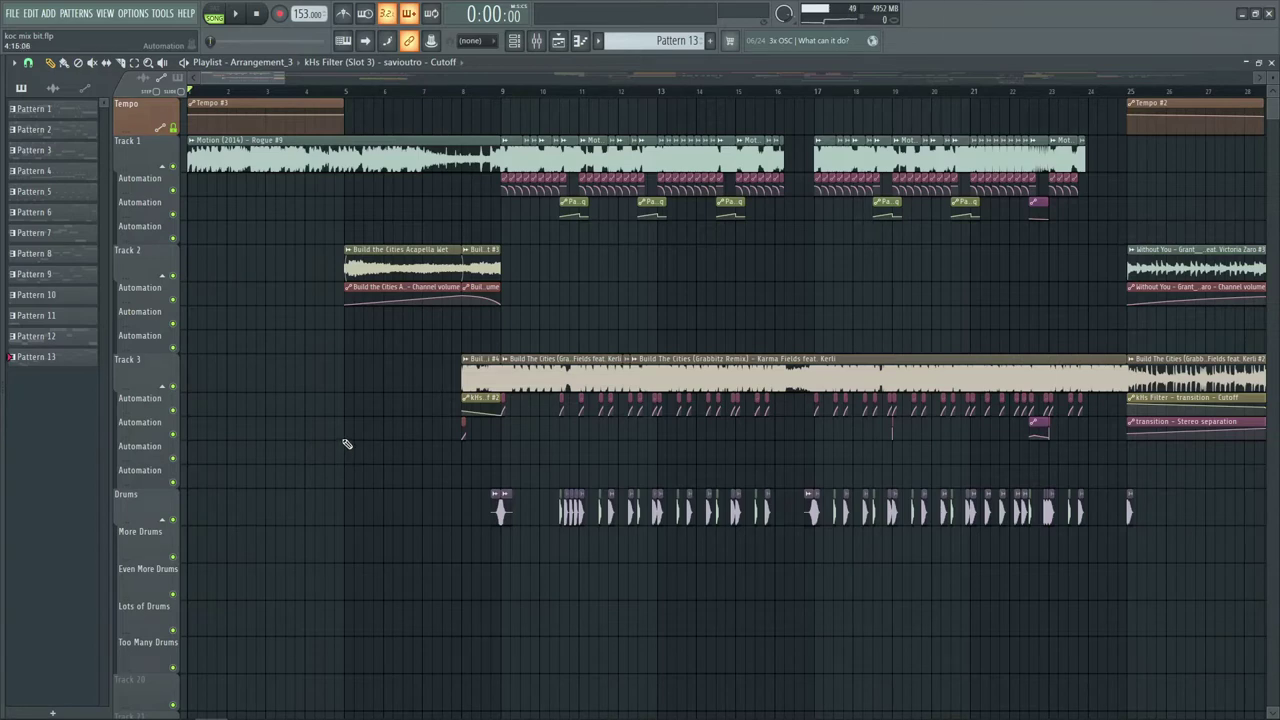
- Play the koc mix bit project from the start, following the drop's Motion, Build The Cities and drum layers past bar 20, and stop
key("space")
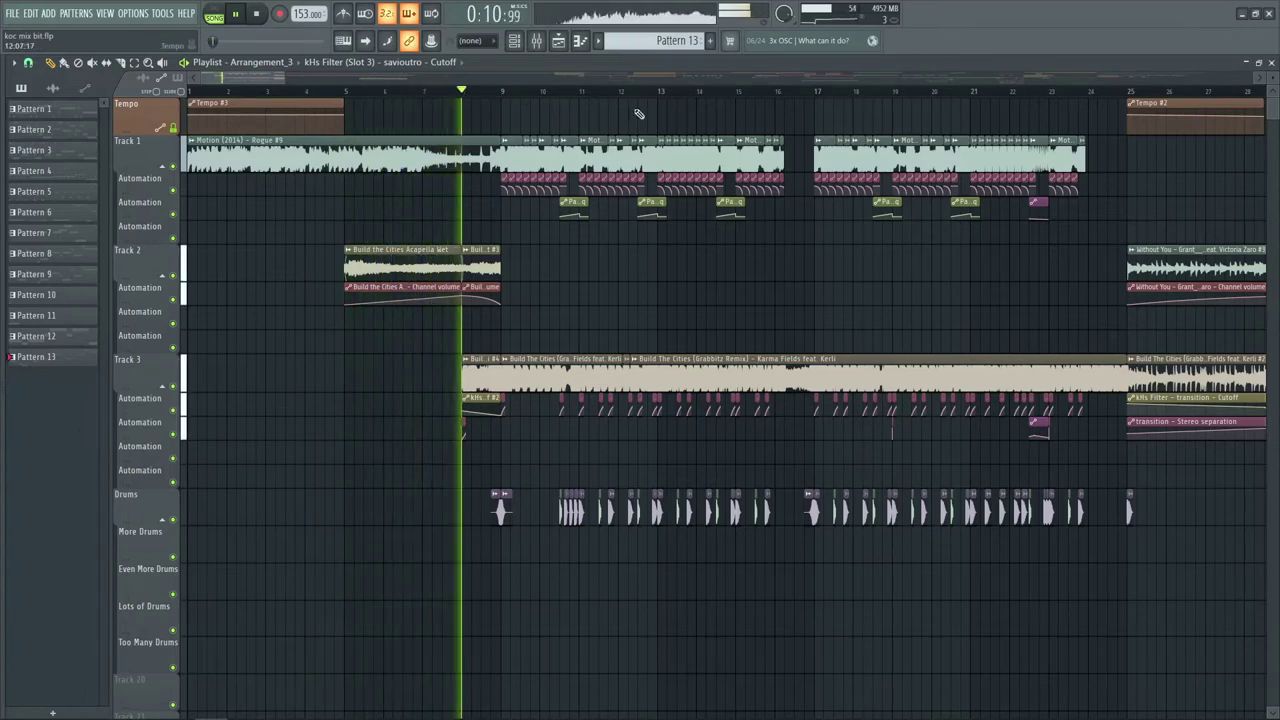
scroll(638, 95, "up", 3)
scroll(620, 76, "right", 2)
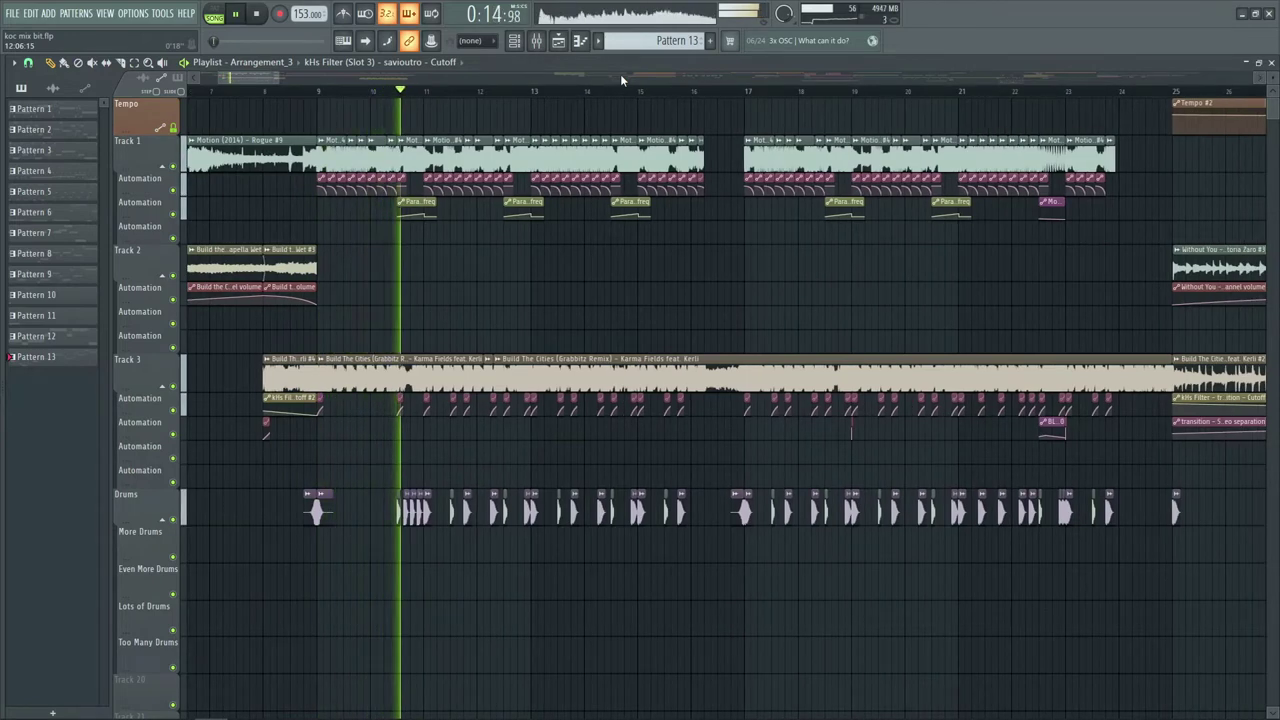
scroll(613, 95, "up", 2)
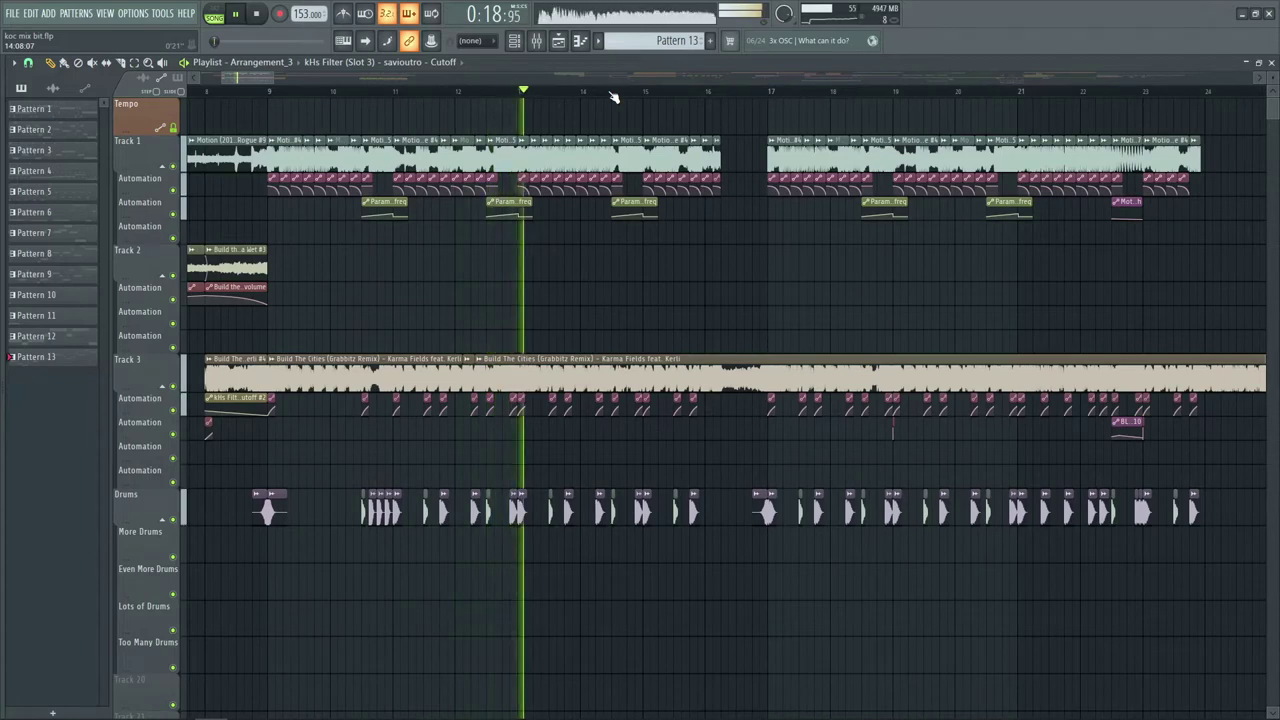
scroll(613, 95, "down", 1)
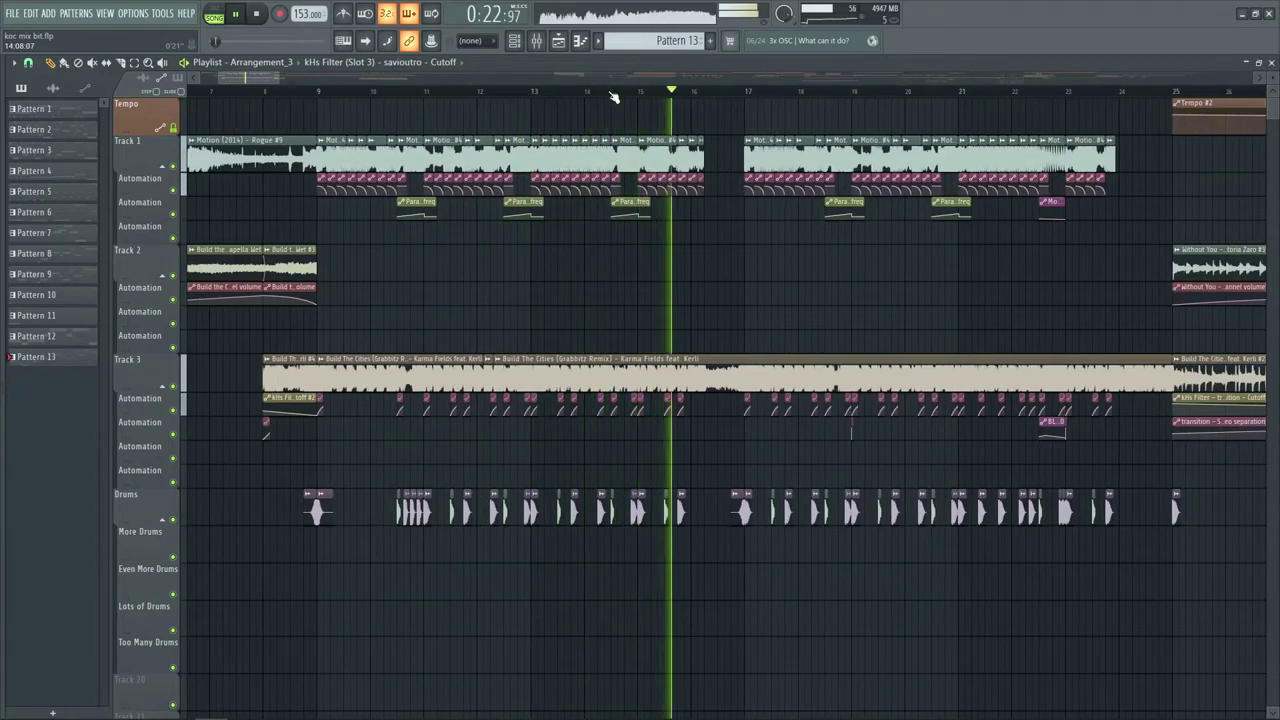
scroll(720, 93, "up", 2)
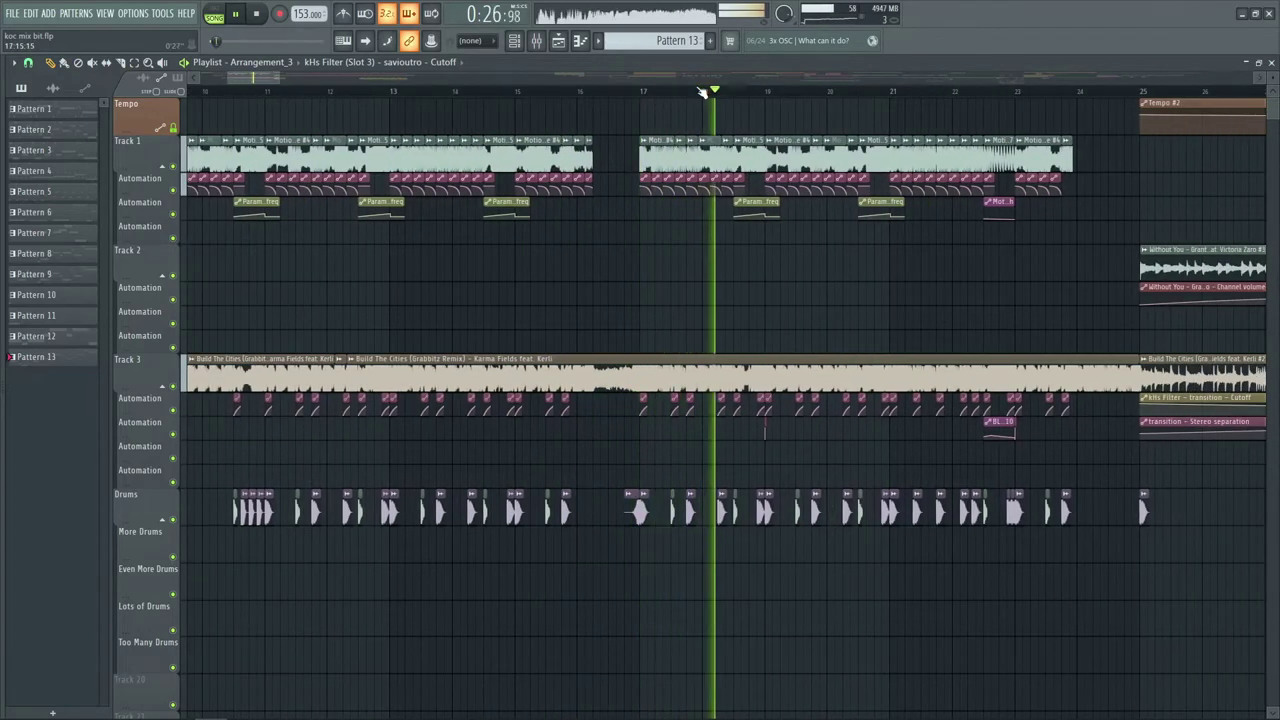
scroll(702, 92, "down", 1)
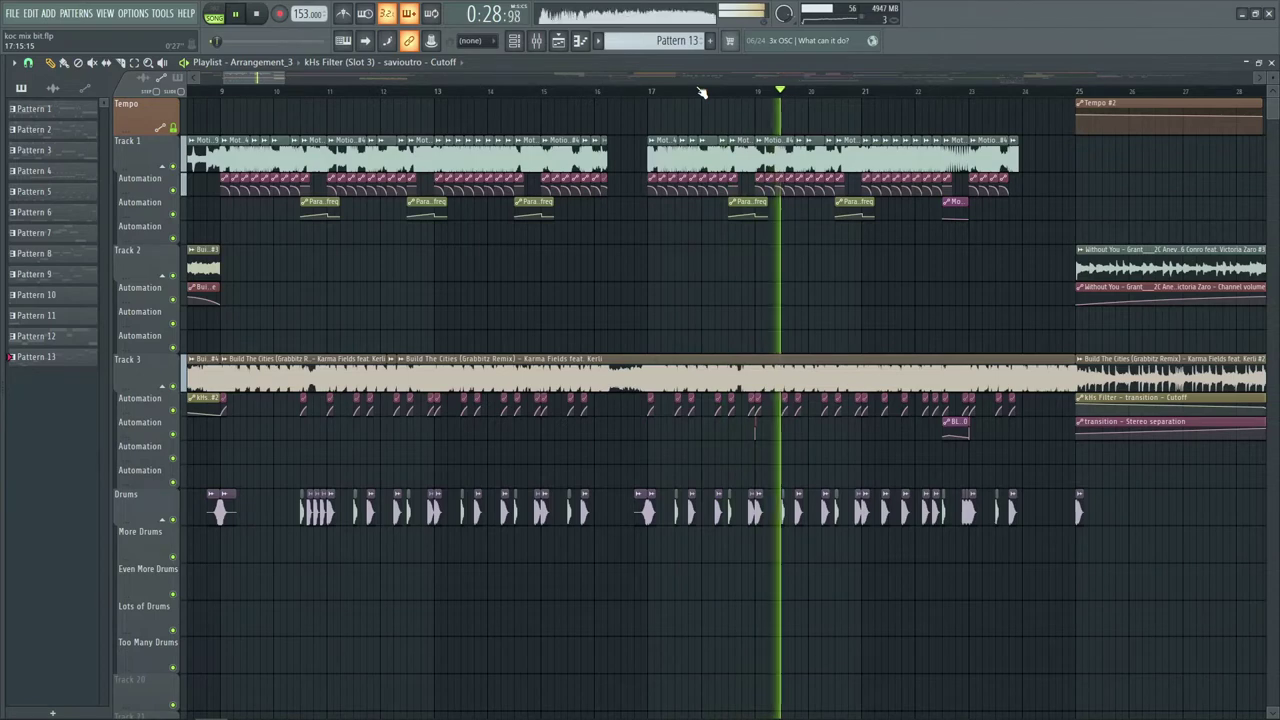
scroll(702, 92, "down", 1)
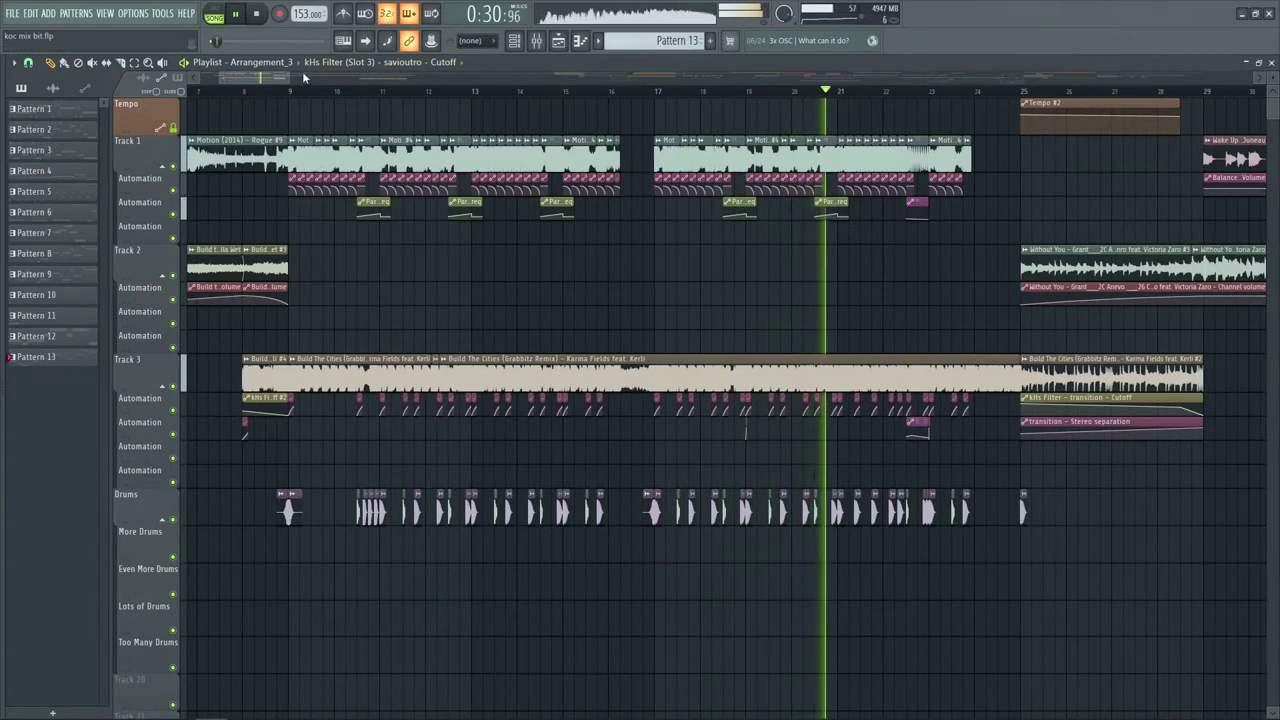
scroll(394, 229, "up", 1)
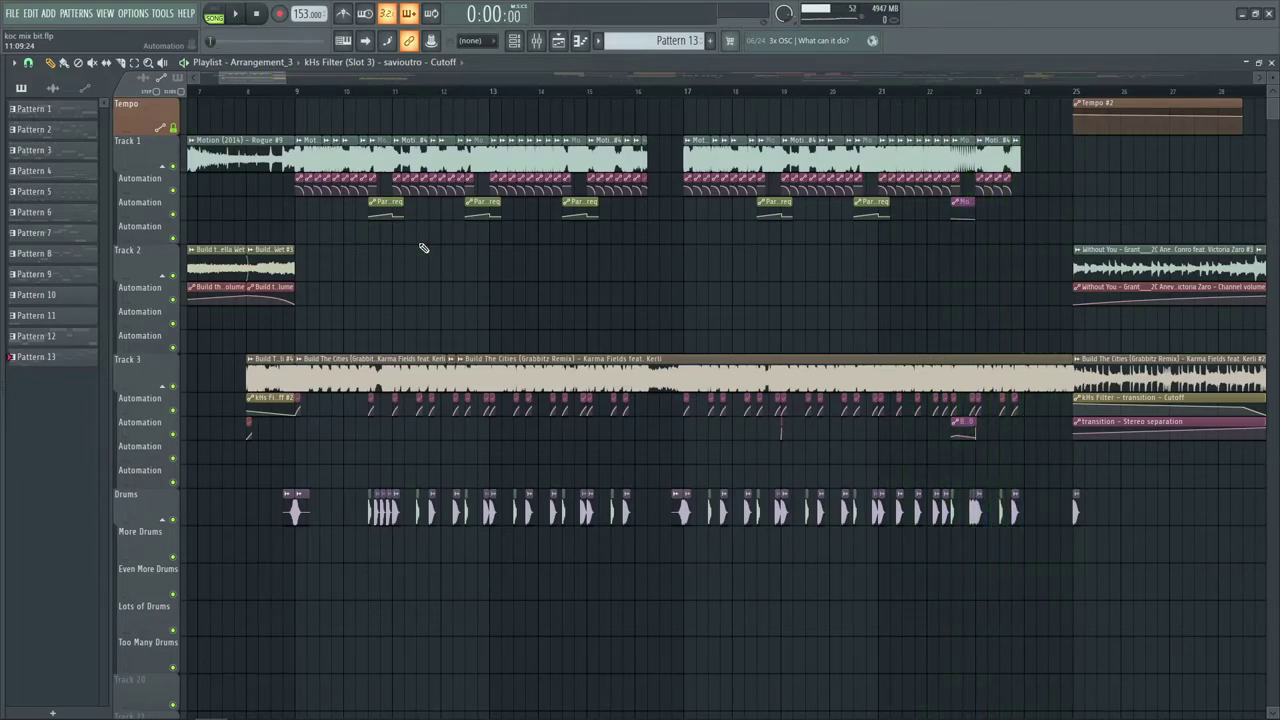
- Solo Track 1 and Track 3 in turn to compare both songs from bar 9, and return the solo to Track 1
right_click(176, 167)
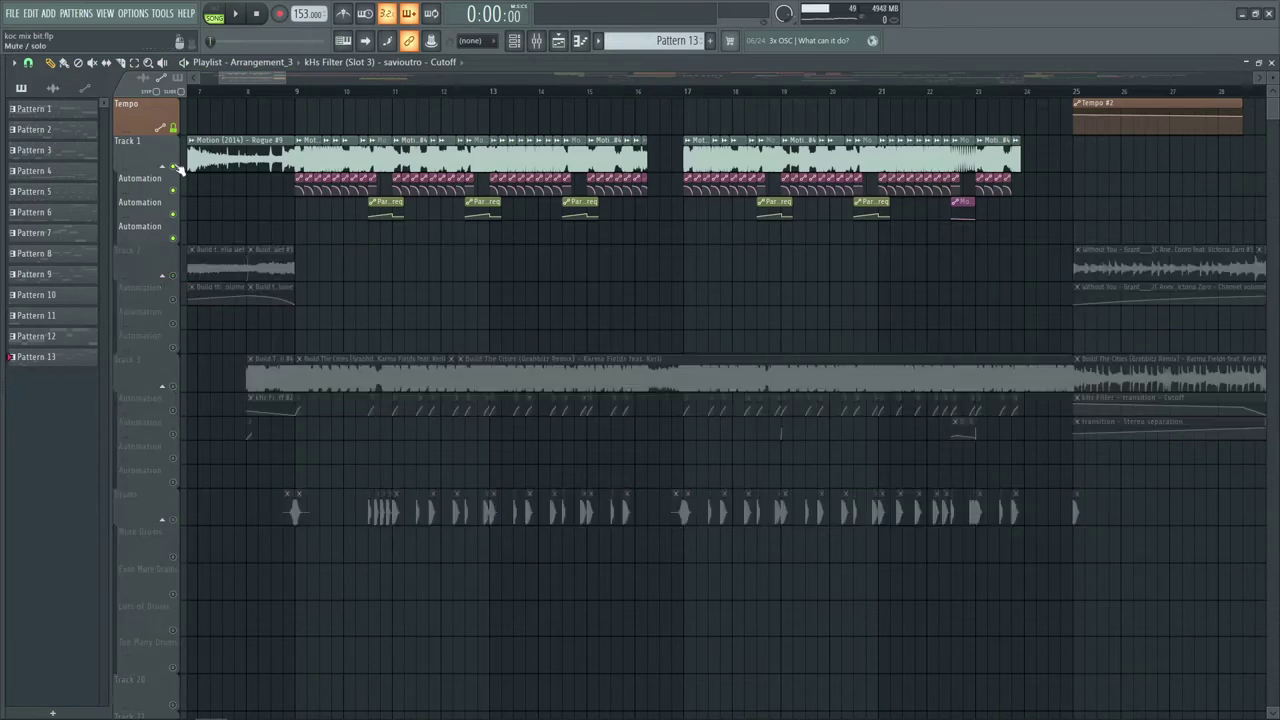
scroll(298, 91, "up", 8)
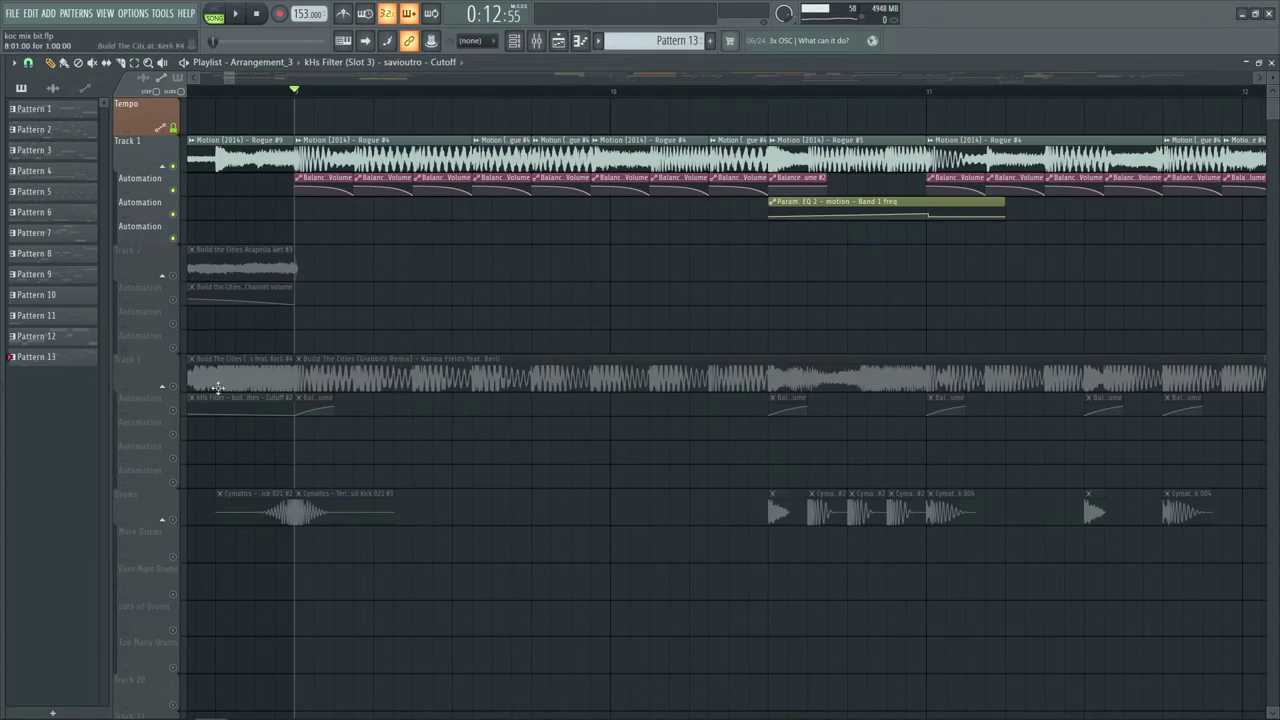
right_click(178, 388)
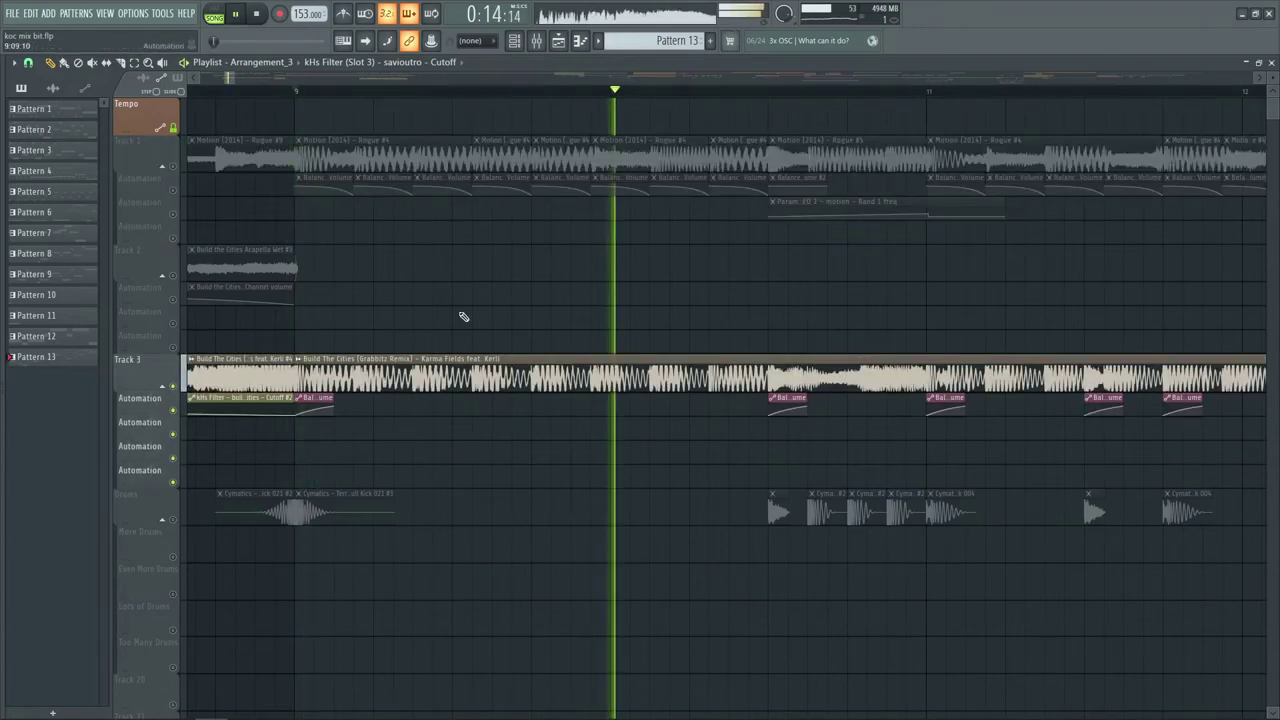
key("space")
right_click(174, 169)
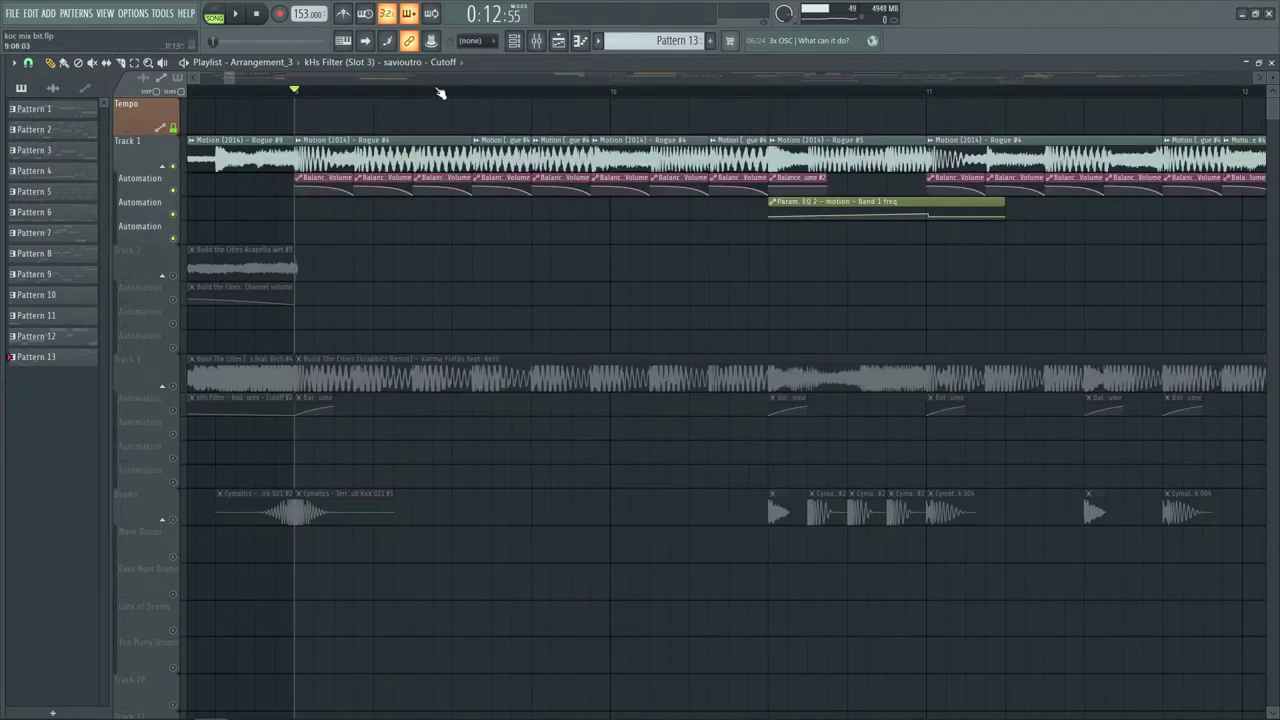
- Examine the chopped Motion clips and their automation on Track 1 across bars 9 to 16, and place the playhead in bar 8
scroll(440, 93, "down", 2)
scroll(440, 93, "down", 2)
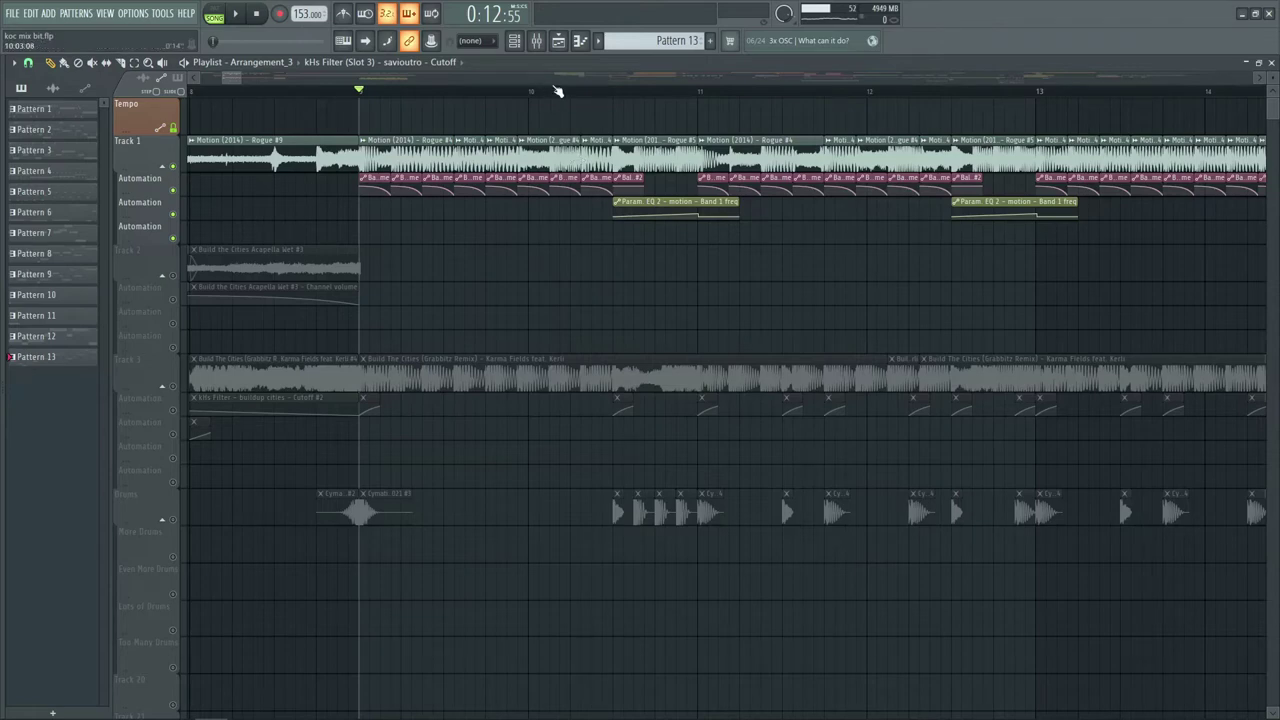
scroll(555, 88, "right", 2)
scroll(552, 84, "right", 7)
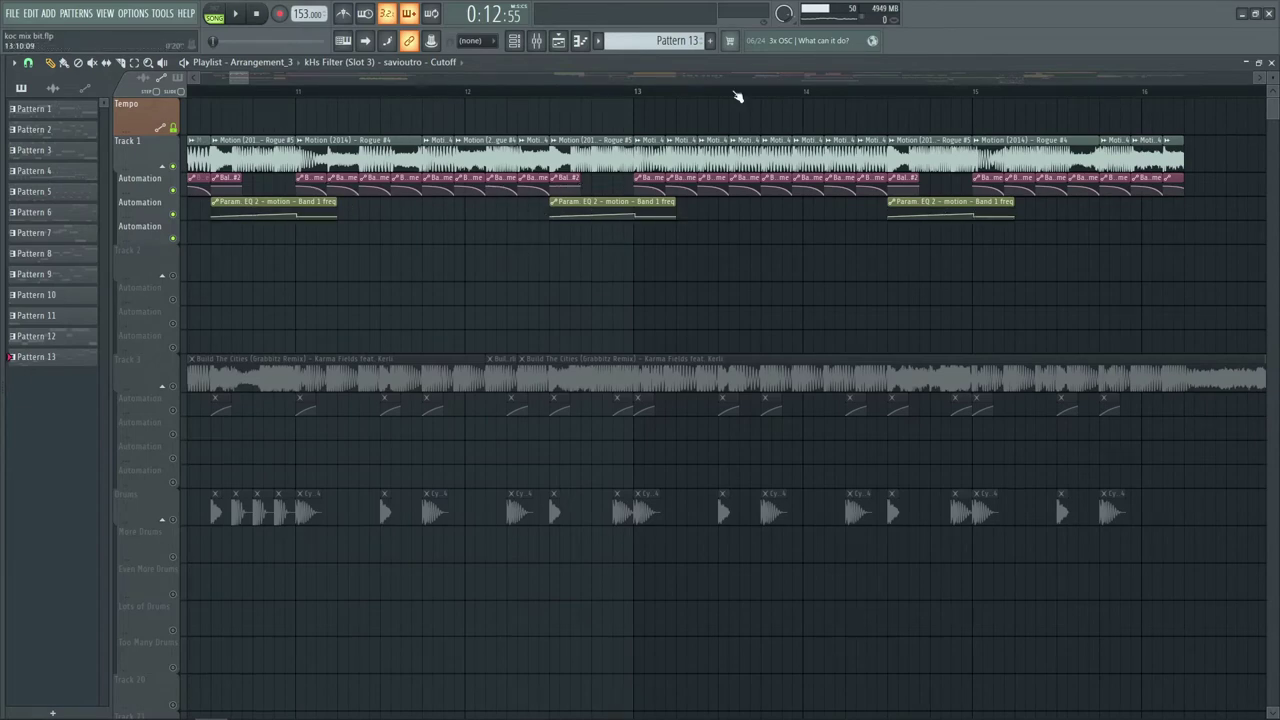
scroll(735, 95, "down", 4)
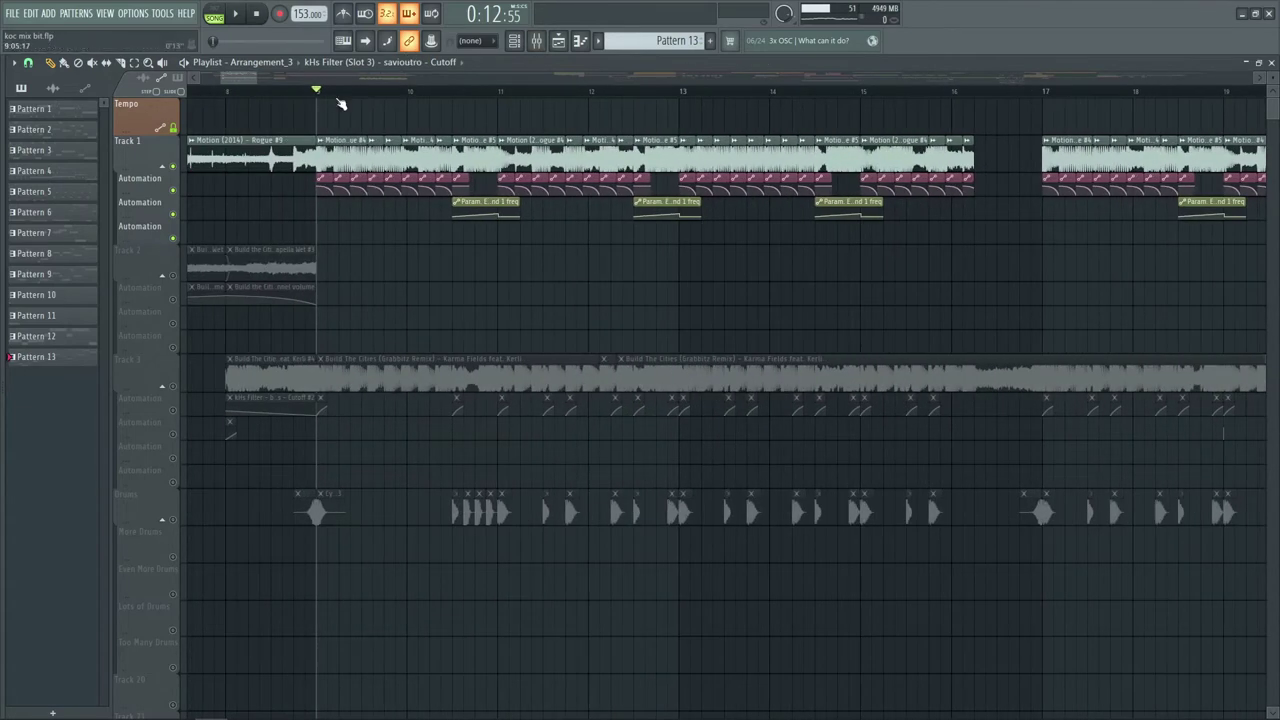
left_click(270, 93)
scroll(274, 94, "down", 1)
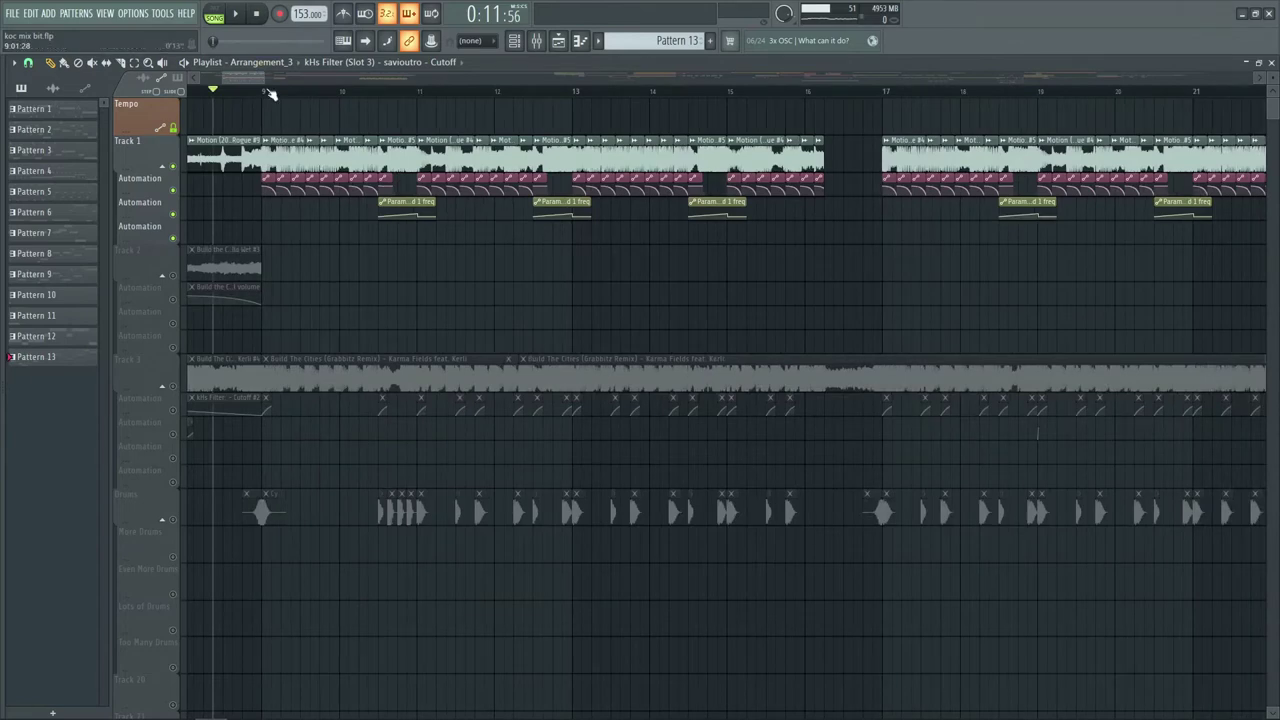
scroll(270, 93, "up", 5)
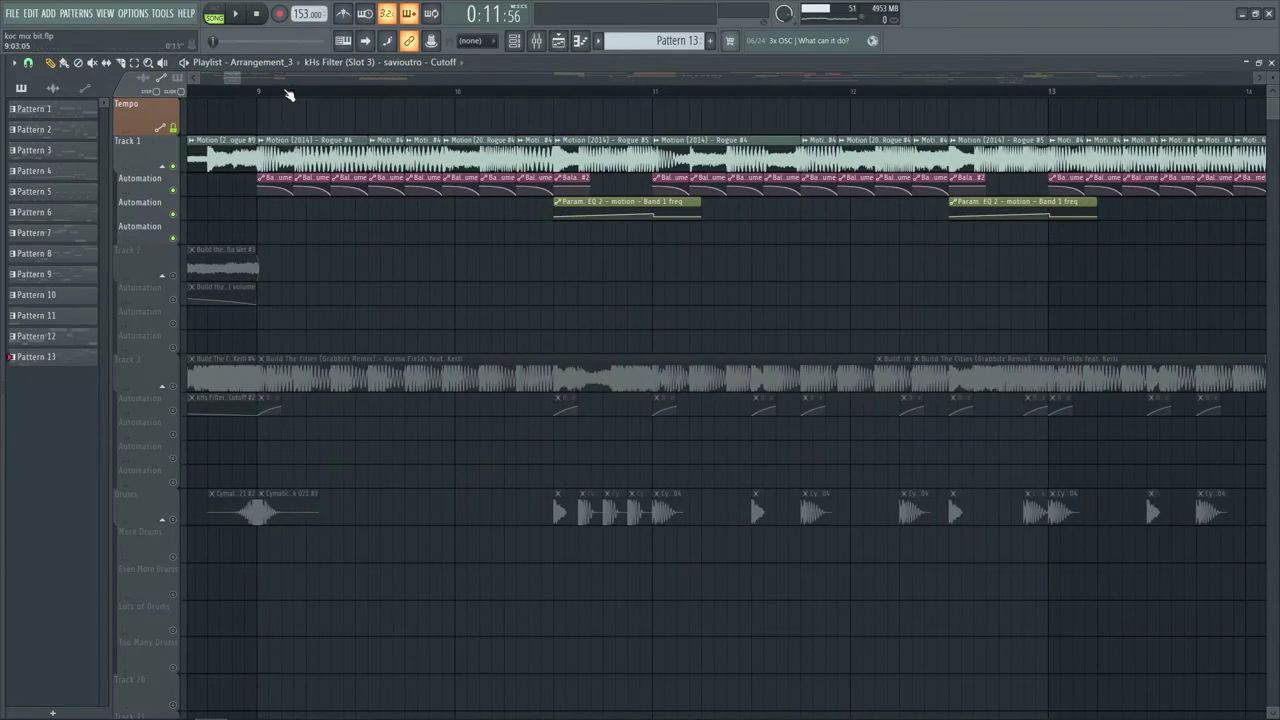
- Try the unchopped Motion intro clip on Track 1's lowest automation lane, extended to about bar 18 and soloed, and undo it
scroll(288, 93, "down", 6)
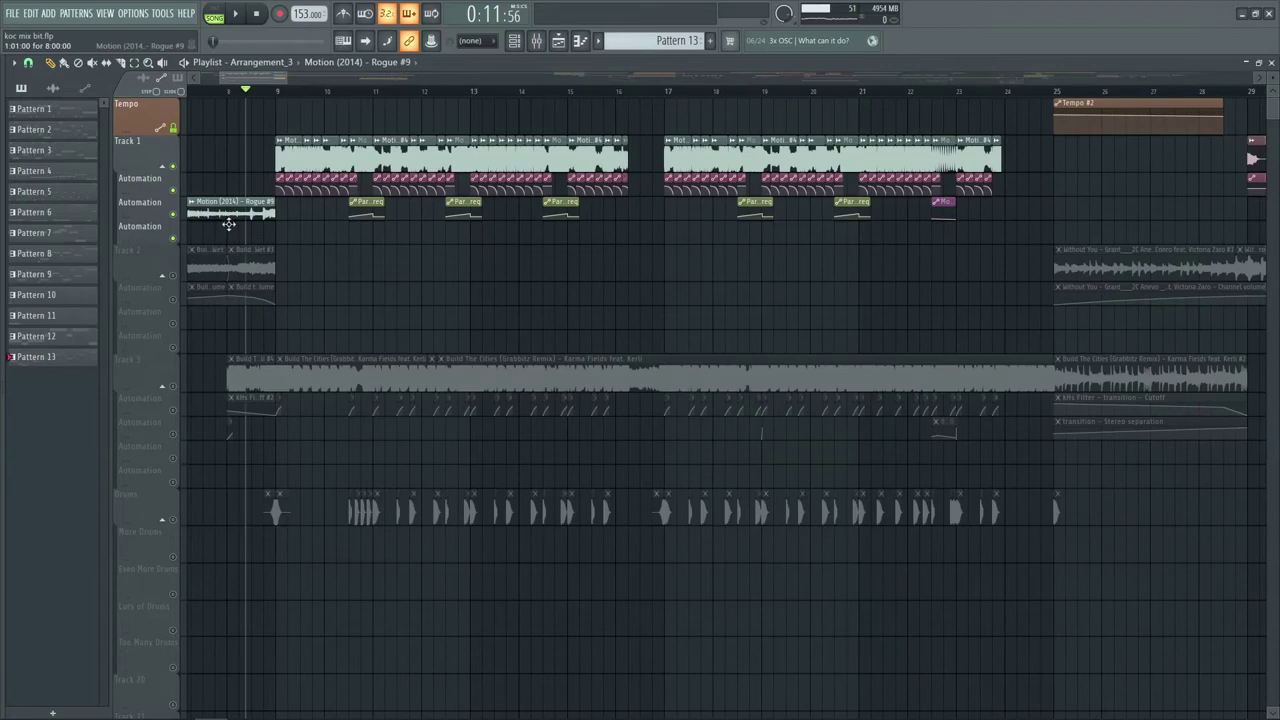
left_click(270, 236)
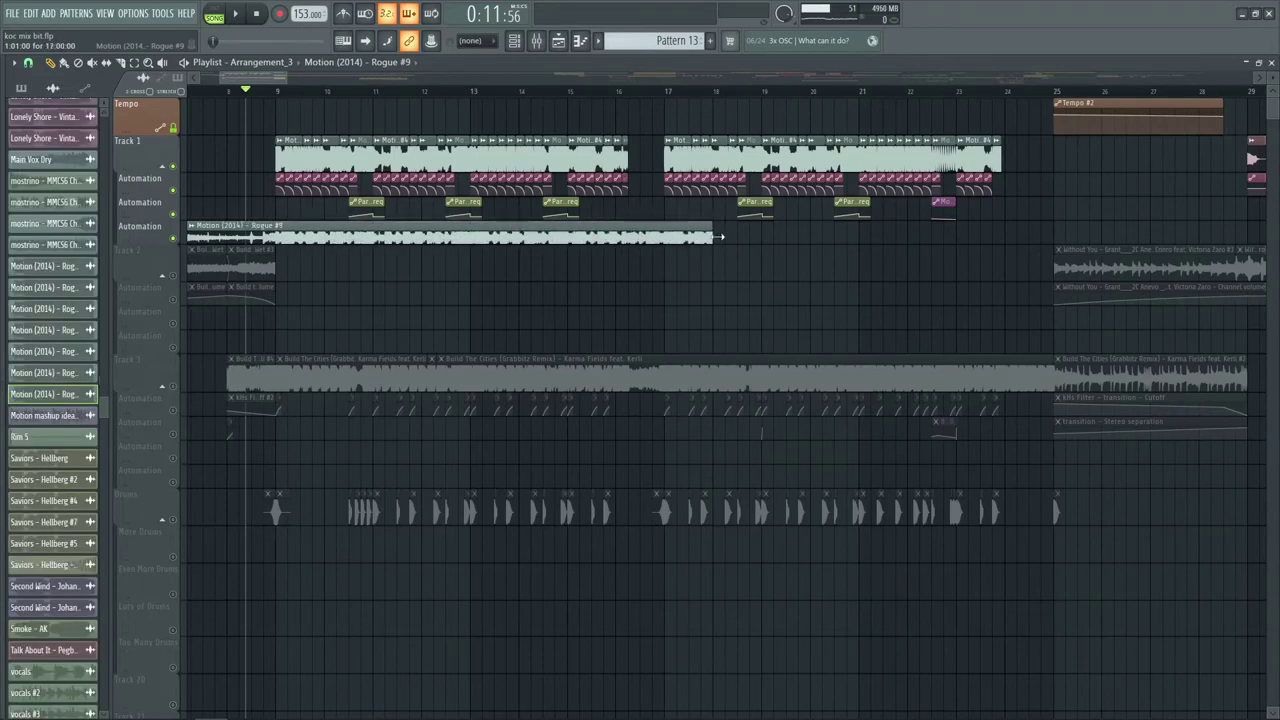
right_click(176, 240)
scroll(281, 100, "up", 5)
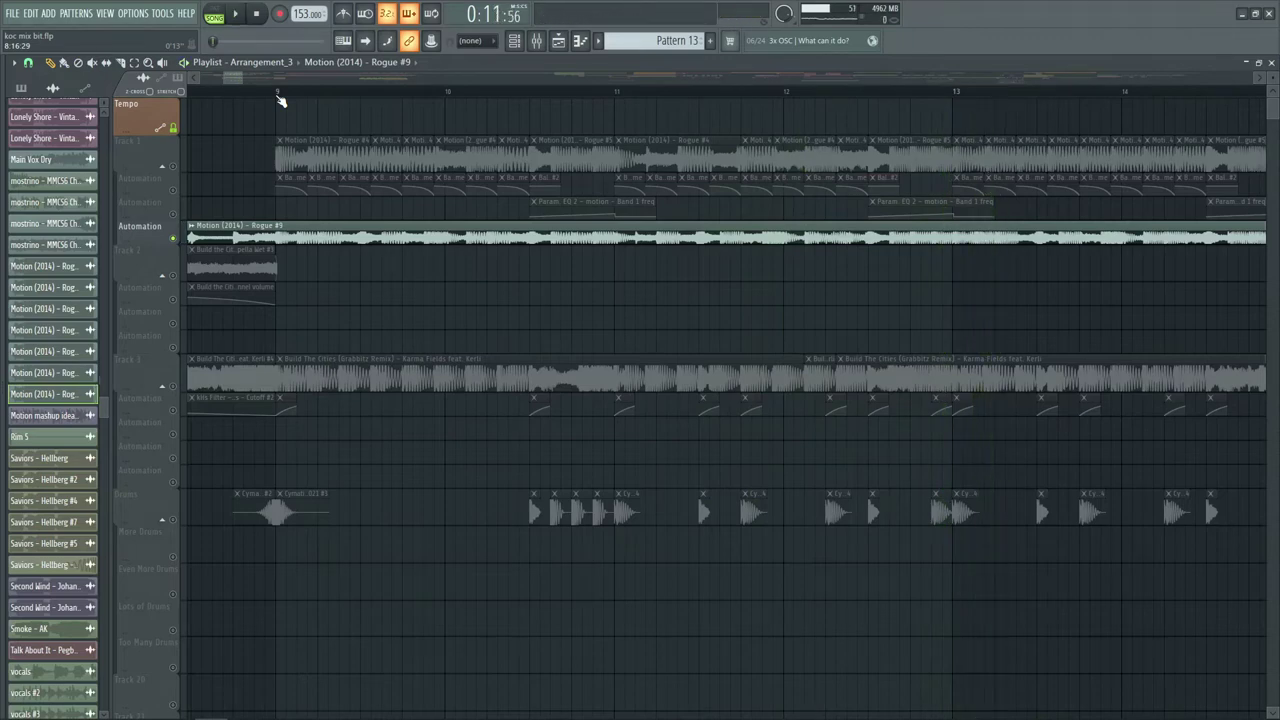
key("ctrl+z")
key("ctrl+z")
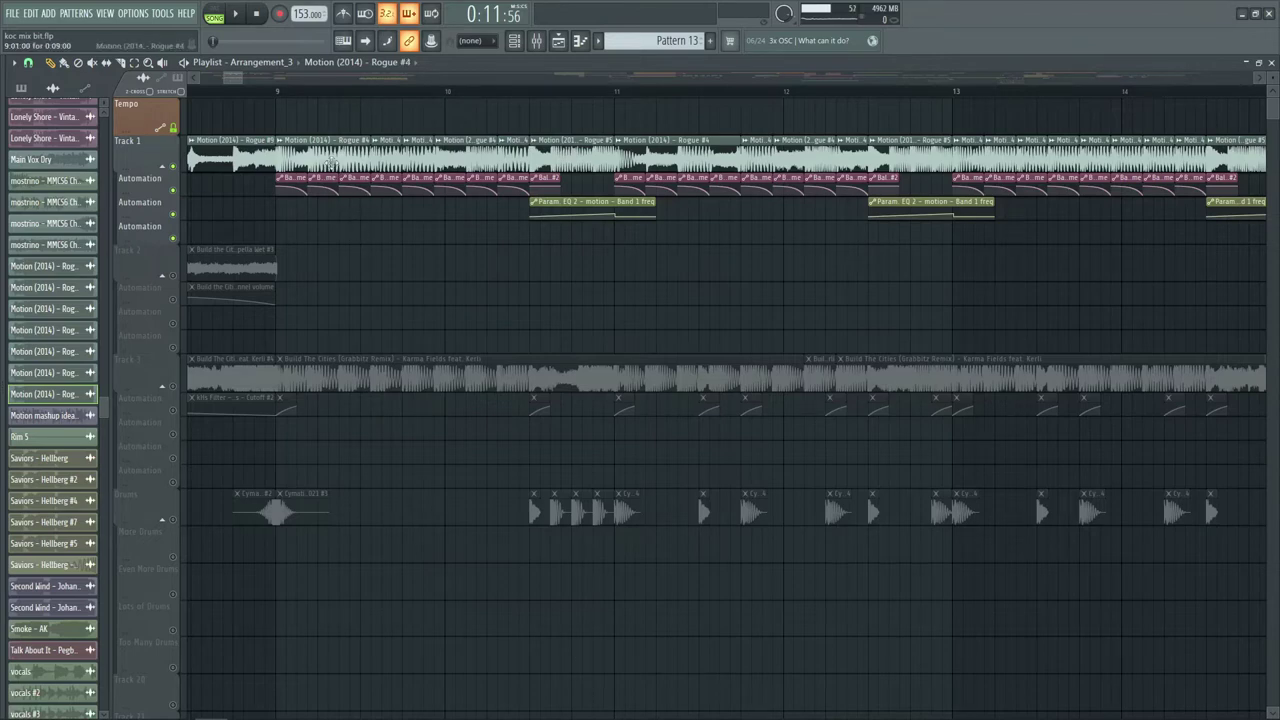
- Inspect the time-stretching settings of the chopped Motion (2014) - Rogue #4 clip on Track 1, and close its channel window
scroll(53, 400, "up", 3)
double_click(660, 155)
left_click_drag(605, 230, 537, 208)
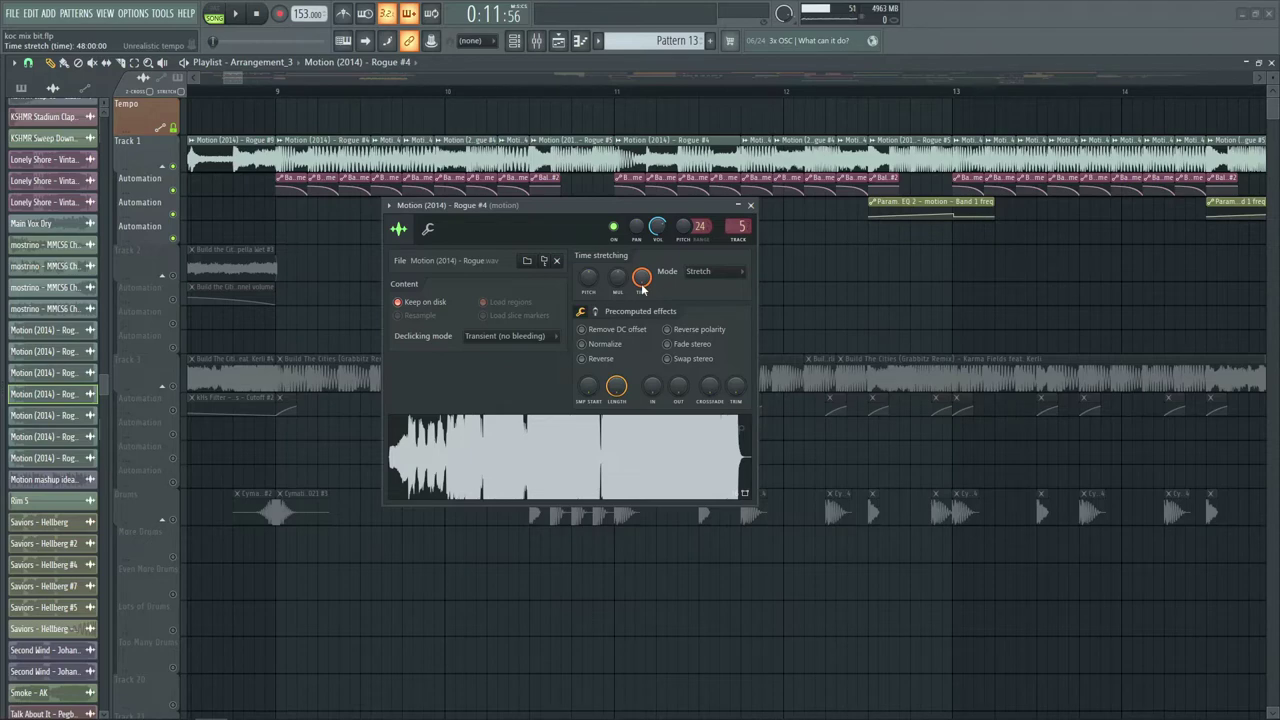
left_click(751, 206)
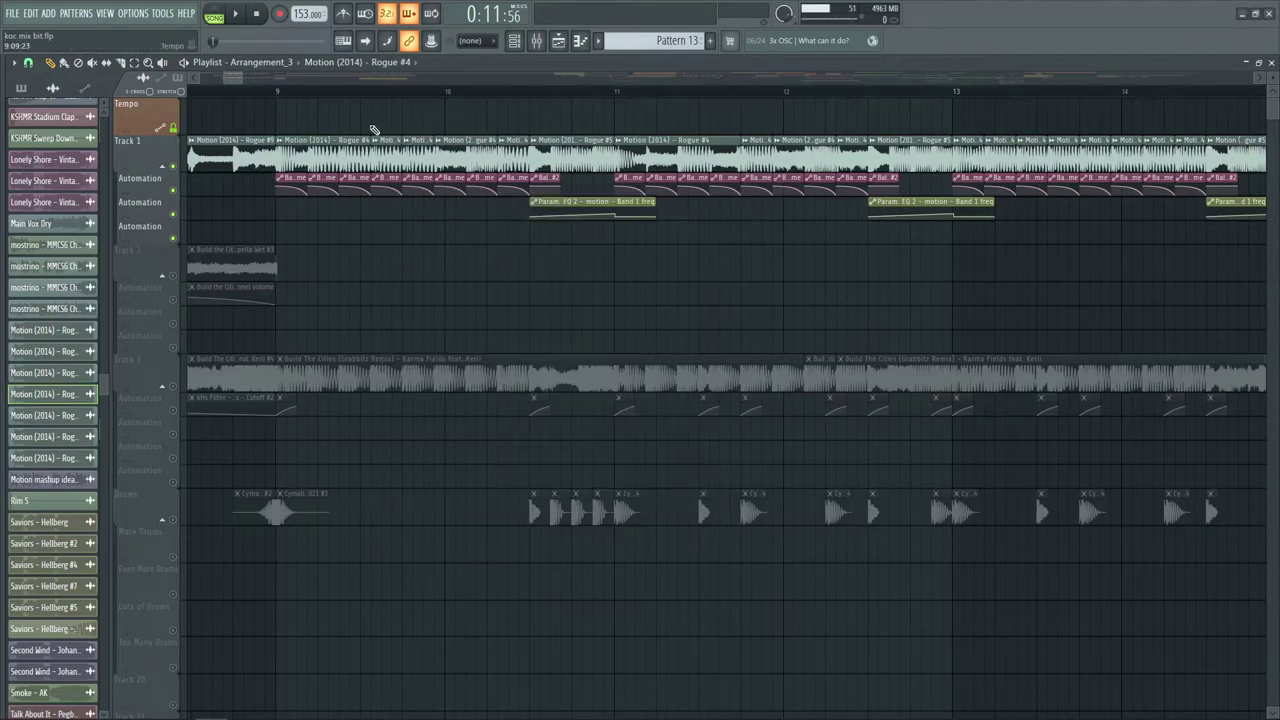
- Select the Build The Cities (Grabbitz Remix) clip on Track 3, and play the soloed Motion clips on Track 1 from bar 8 past bar 17
scroll(368, 100, "down", 3)
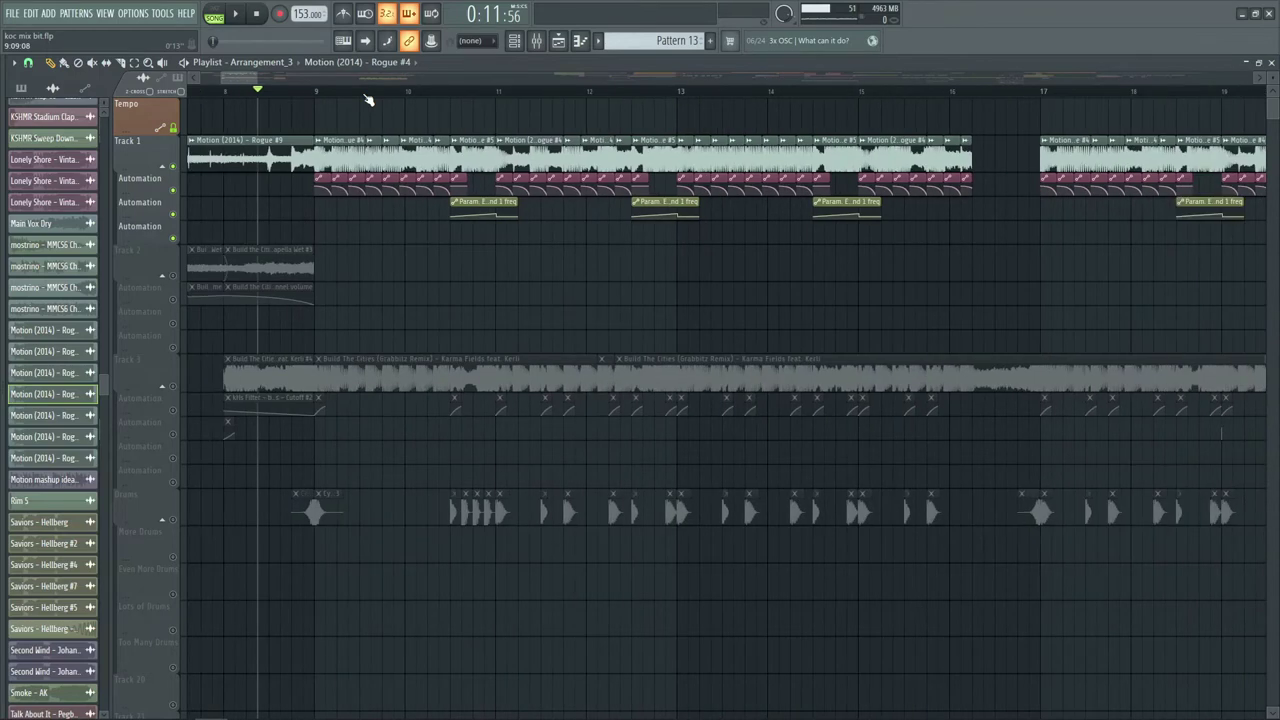
scroll(368, 100, "down", 2)
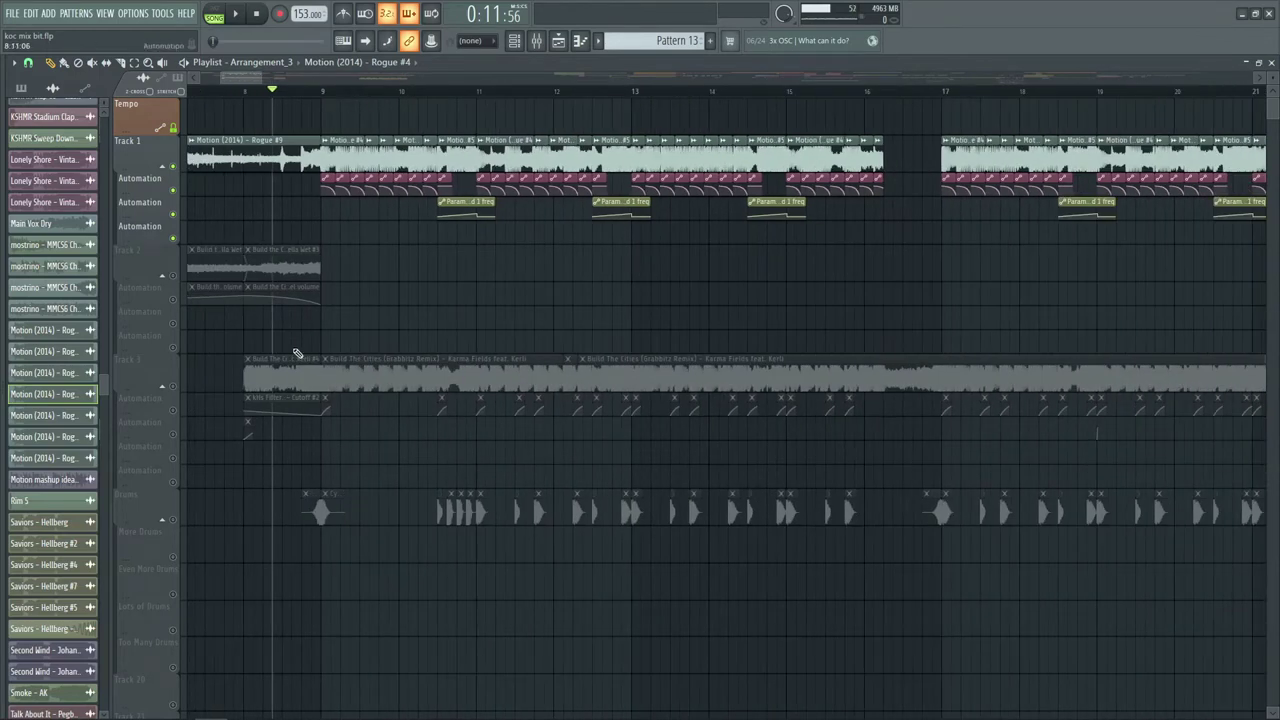
left_click(435, 354)
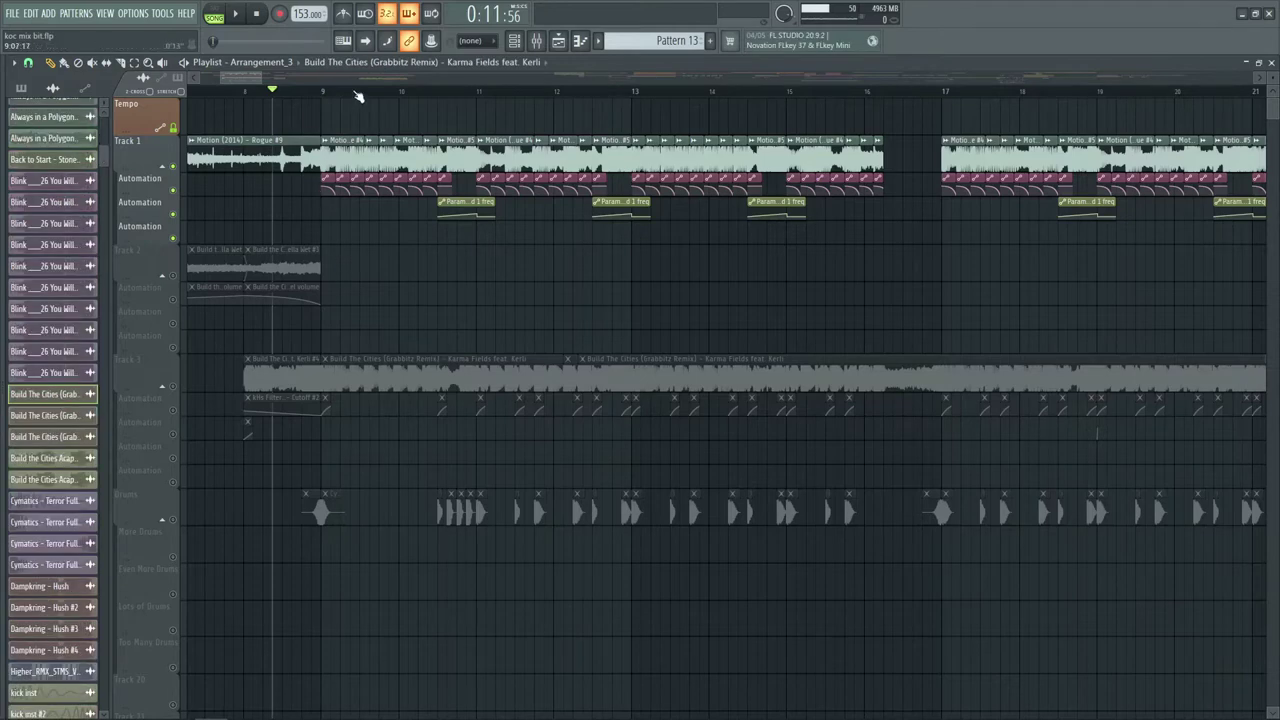
scroll(356, 94, "up", 4)
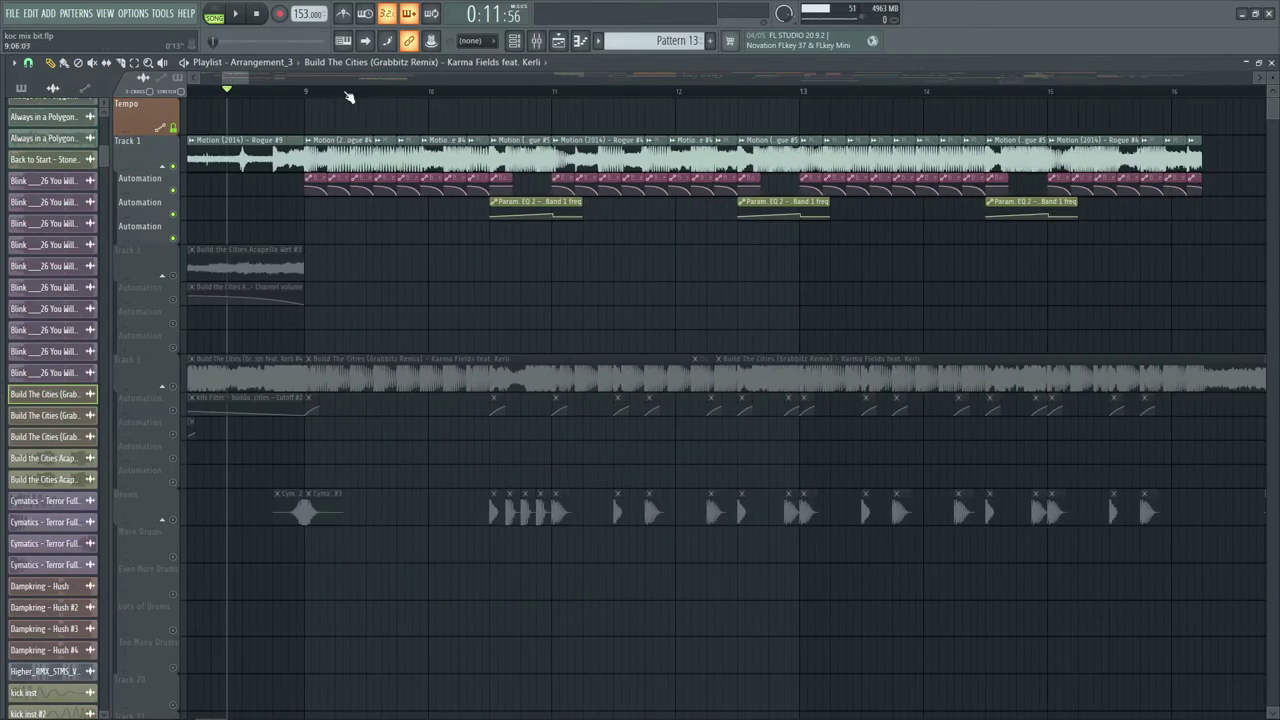
scroll(349, 97, "down", 1)
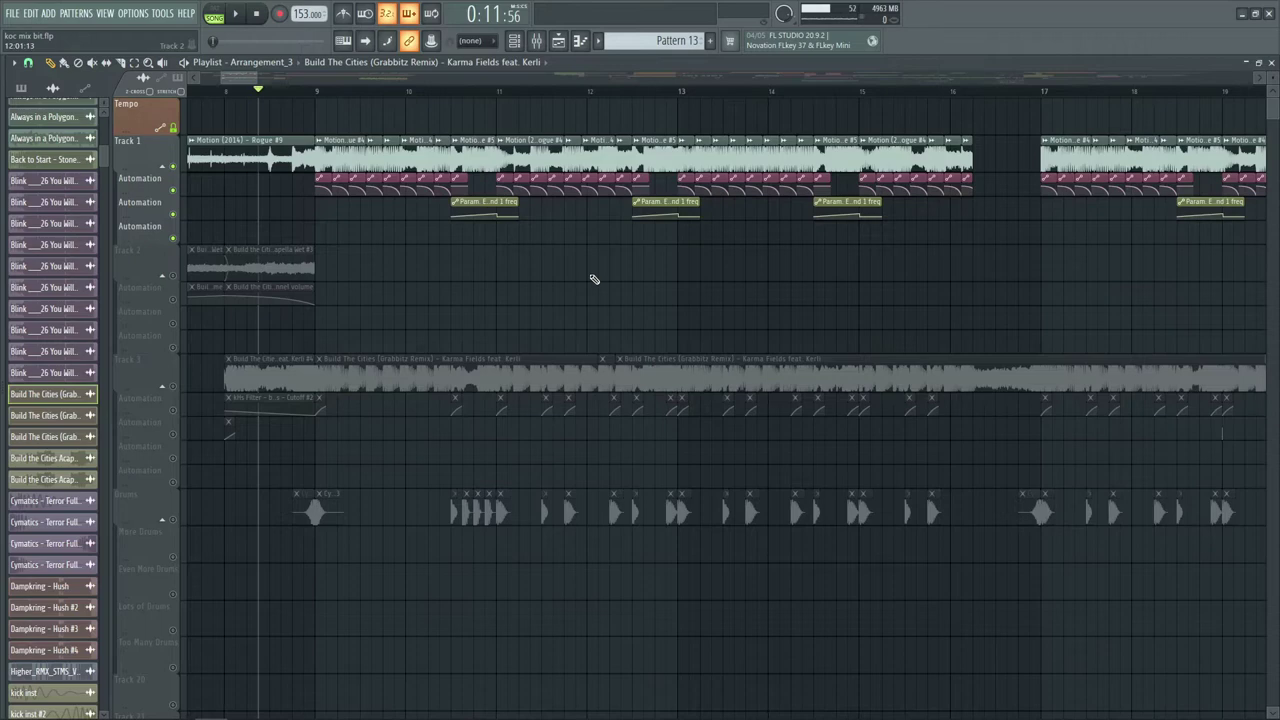
key("space")
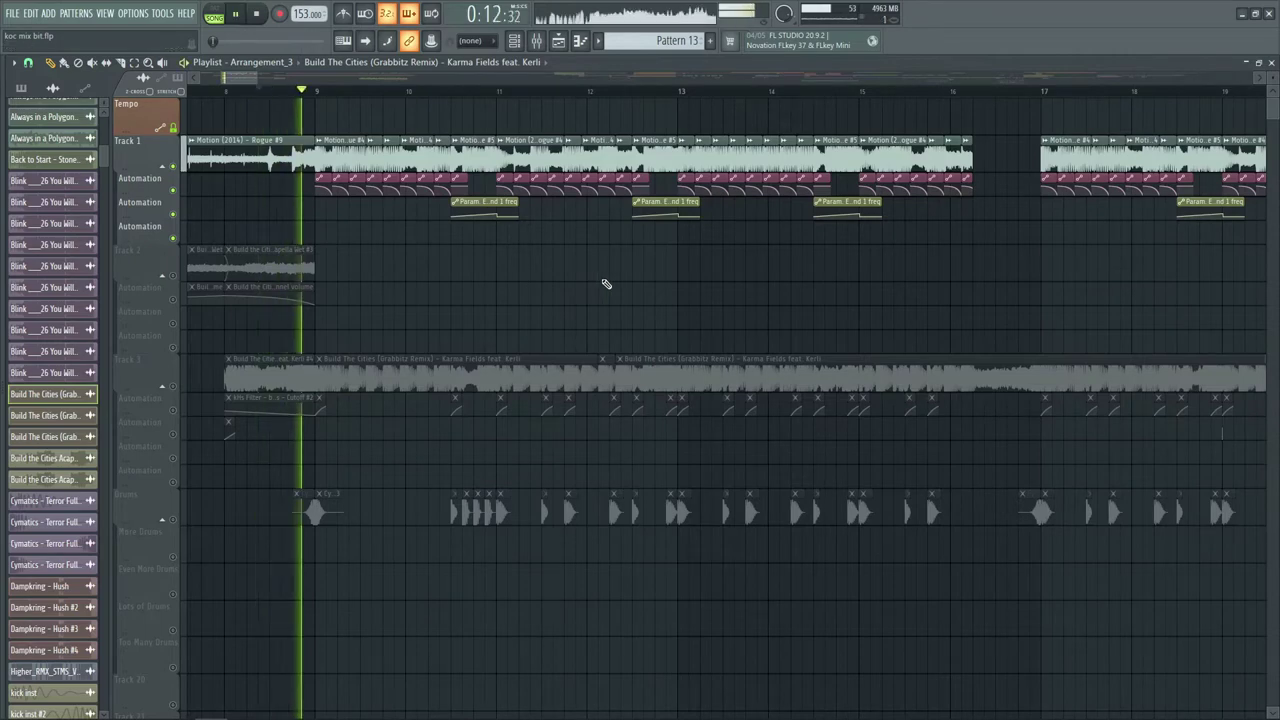
scroll(580, 92, "down", 3)
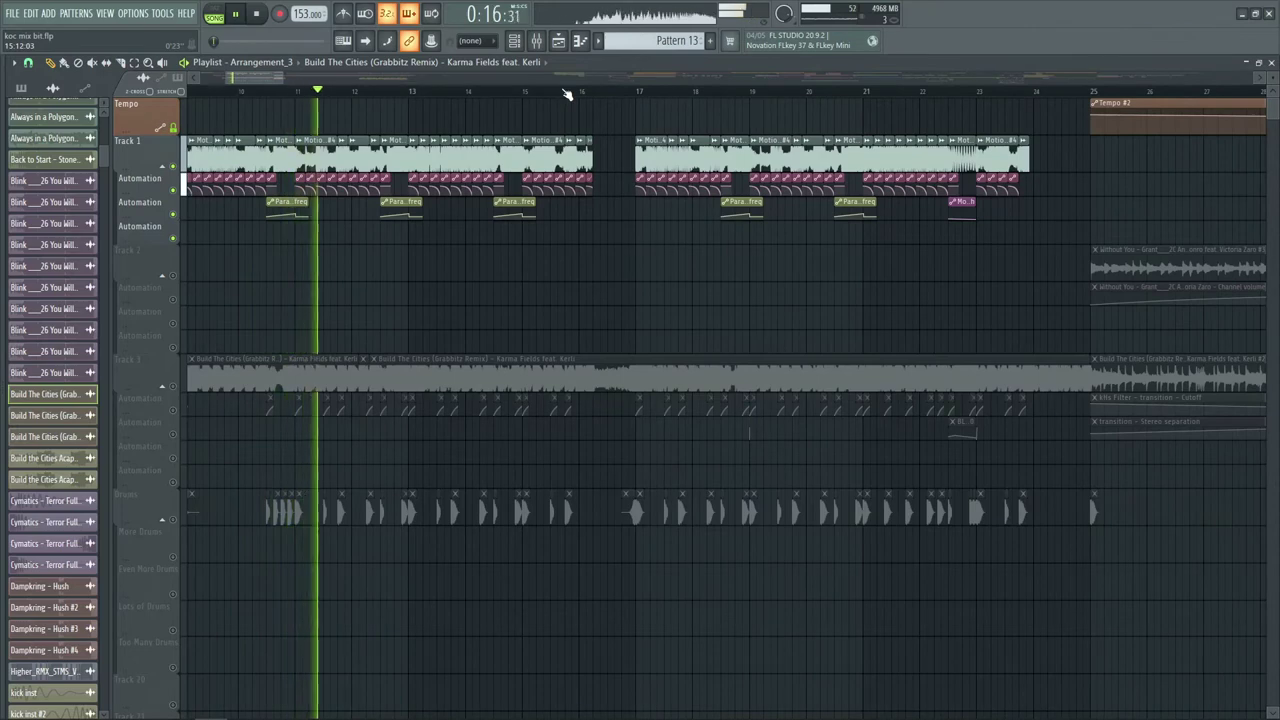
scroll(566, 94, "up", 2)
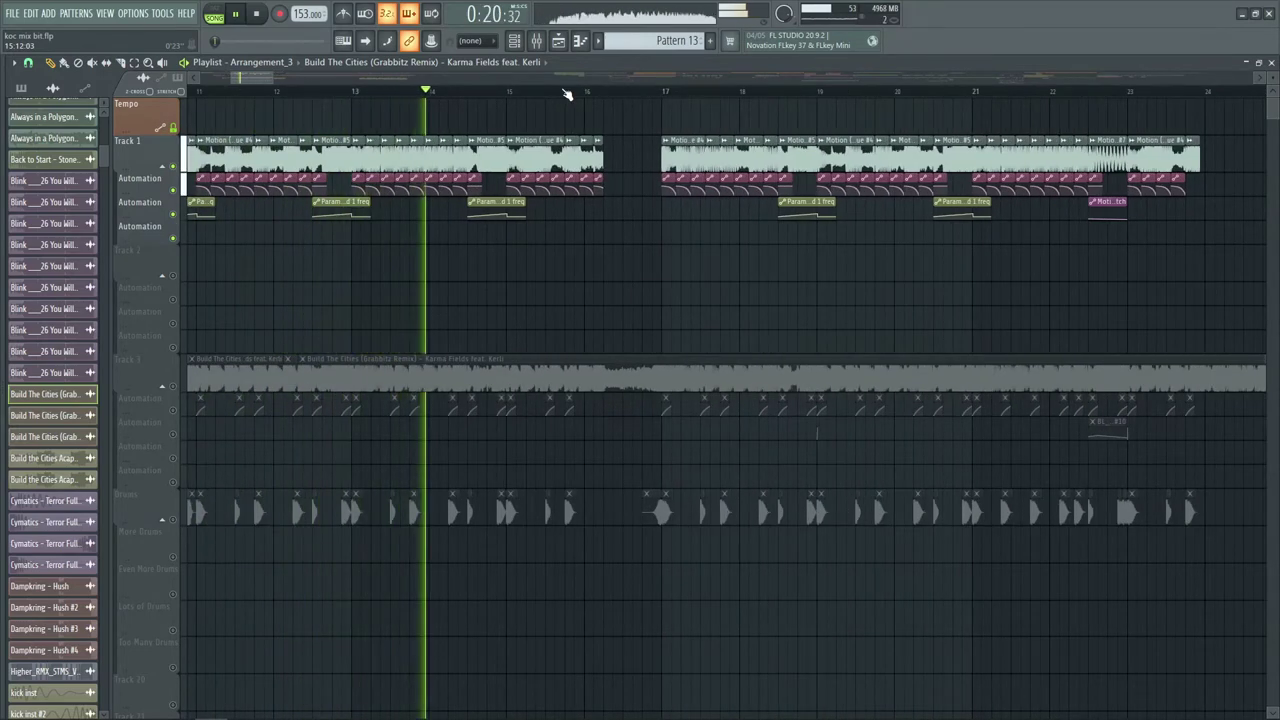
scroll(566, 94, "down", 2)
scroll(566, 94, "down", 1)
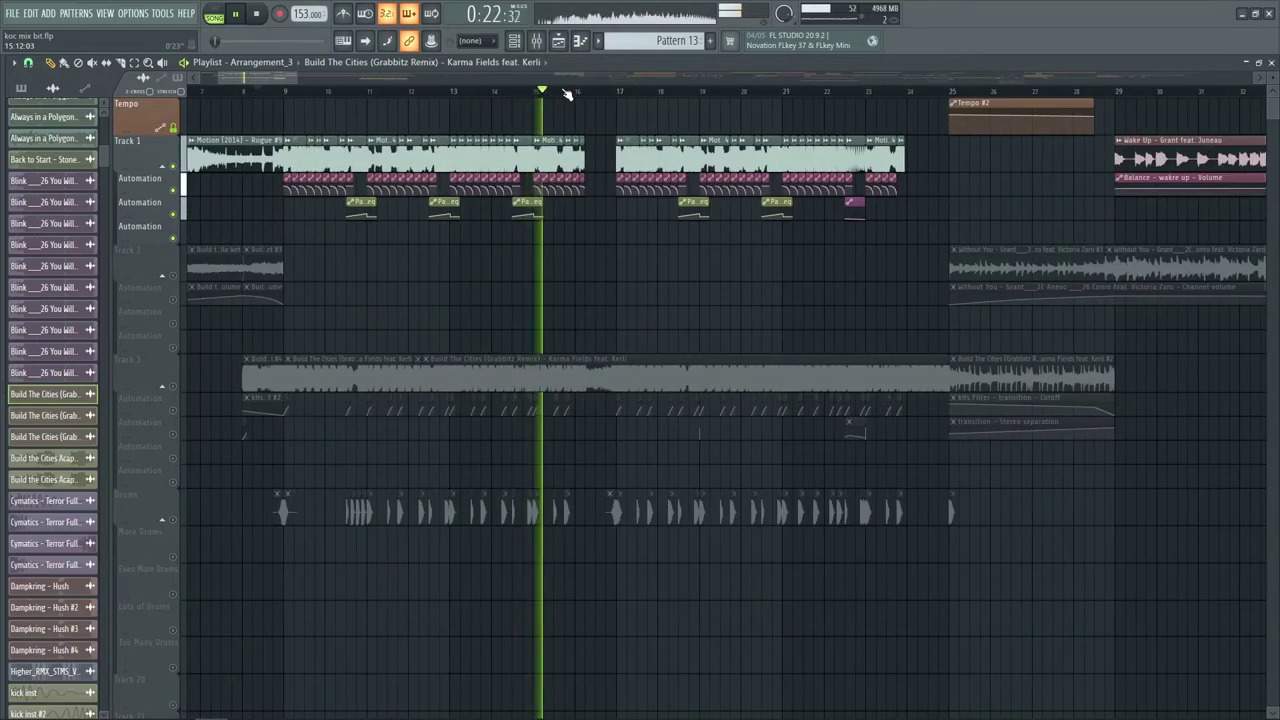
scroll(630, 92, "up", 1)
scroll(631, 92, "up", 1)
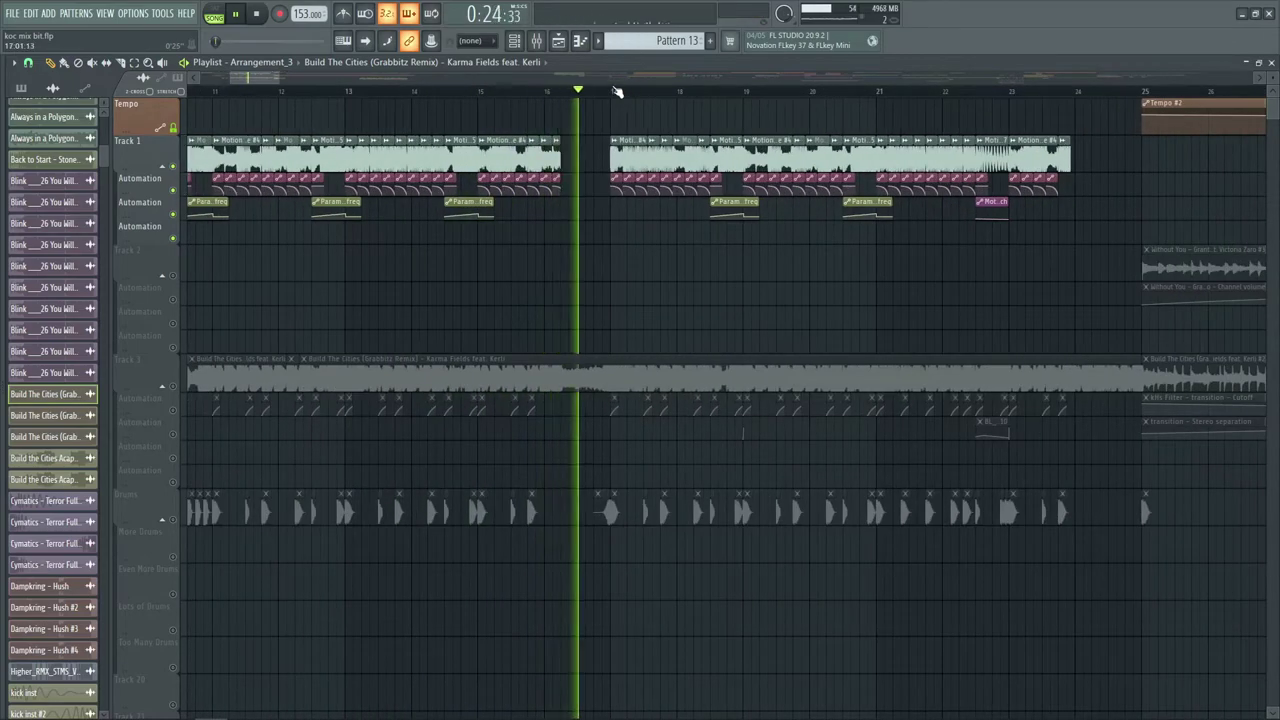
scroll(615, 92, "down", 1)
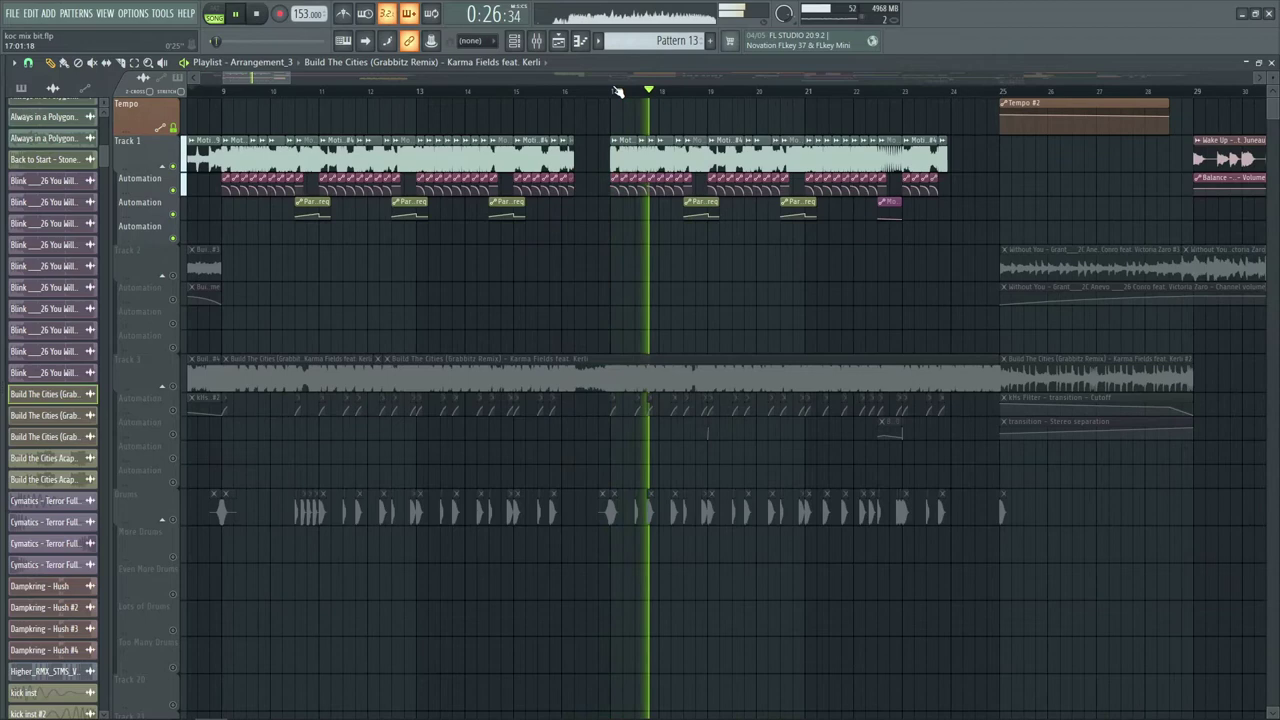
key("space")
- Place the playhead at the start of bar 8, unsolo Track 1, and play the full mix past bar 19
scroll(617, 92, "down", 2)
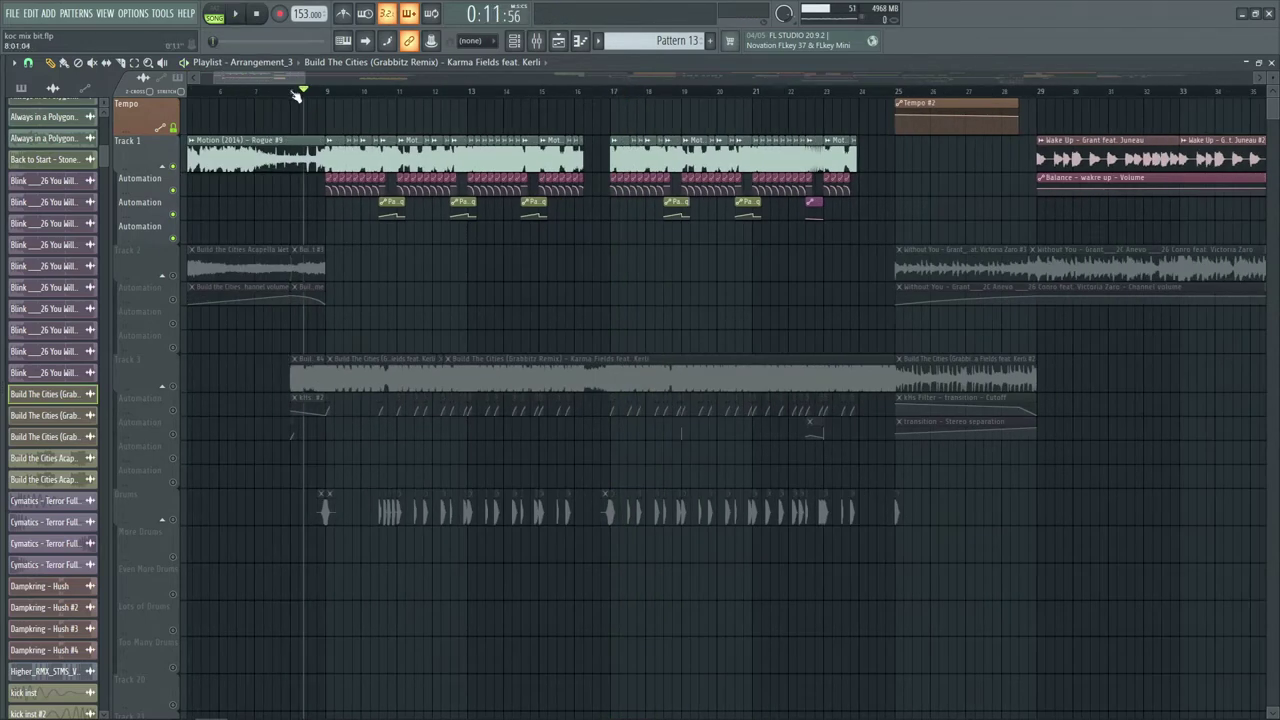
scroll(293, 95, "up", 3)
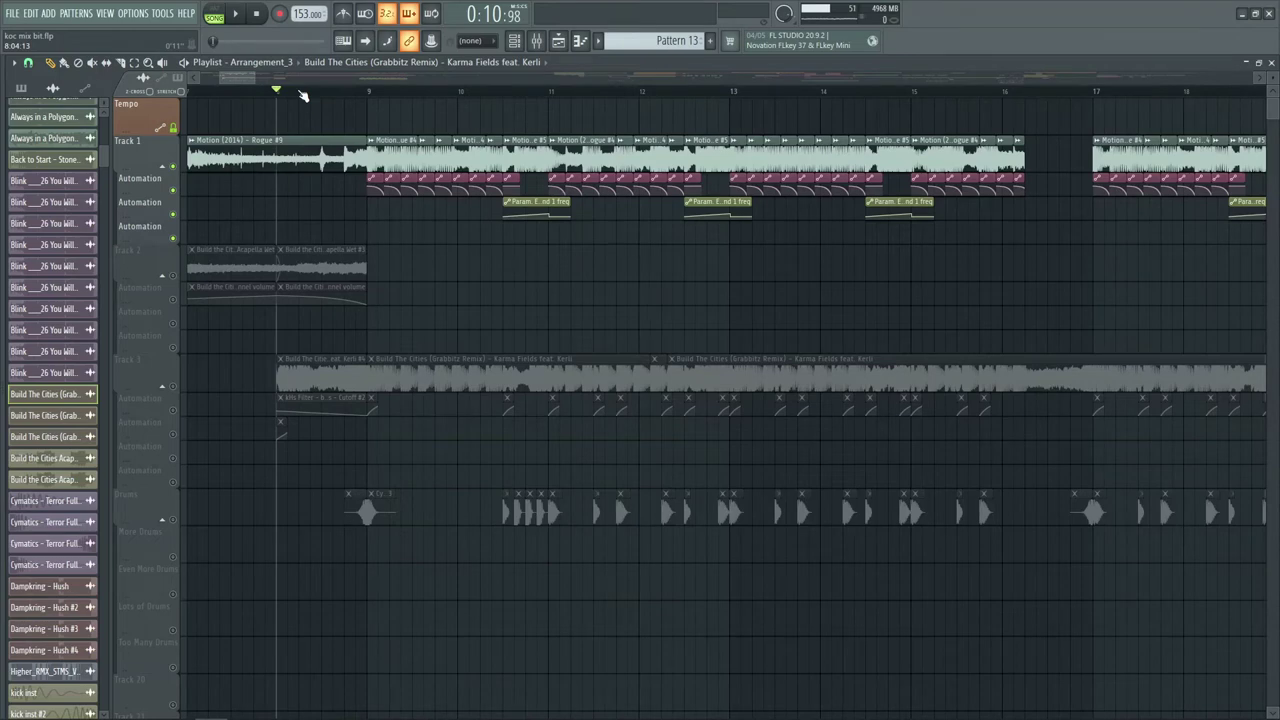
scroll(303, 95, "down", 2)
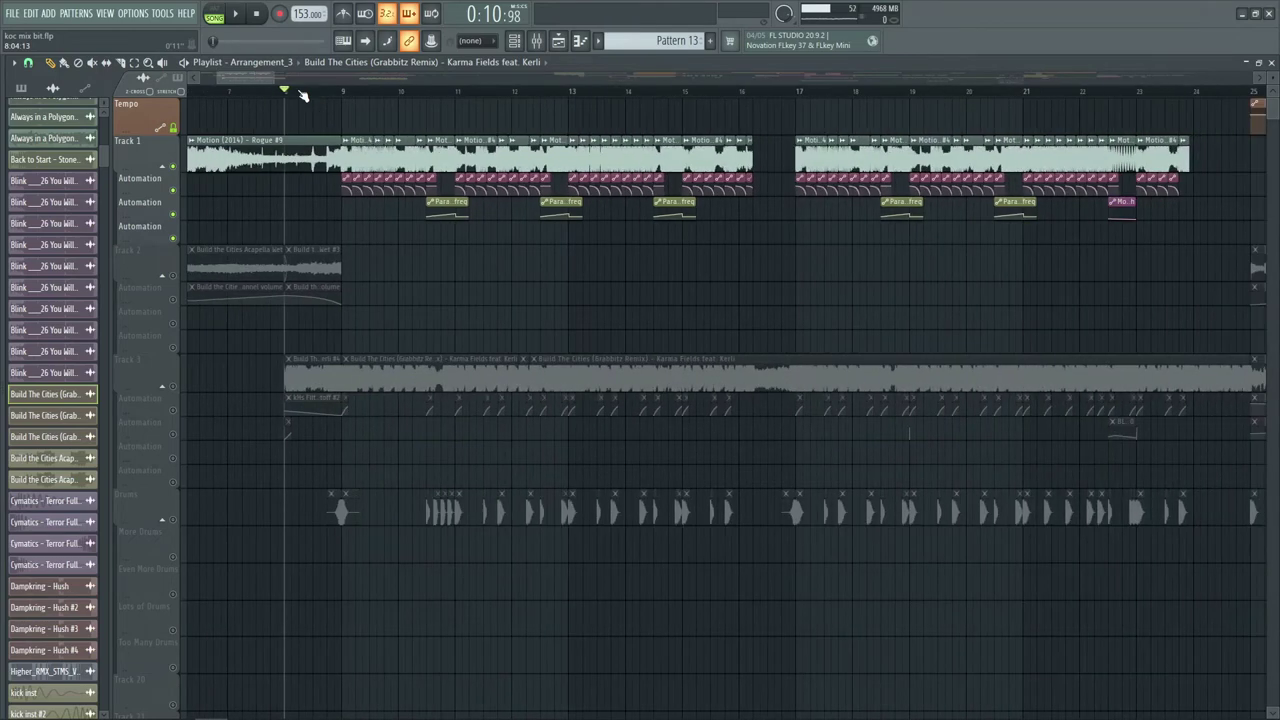
scroll(303, 95, "down", 1)
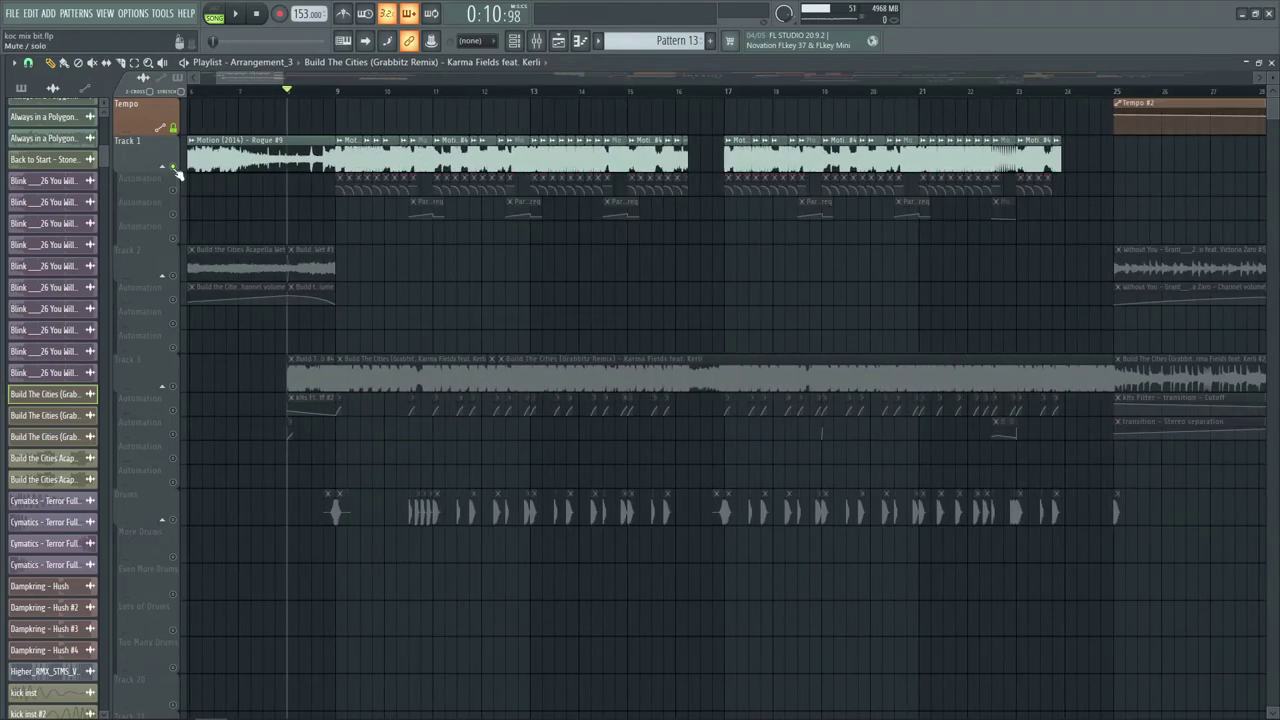
right_click(174, 168)
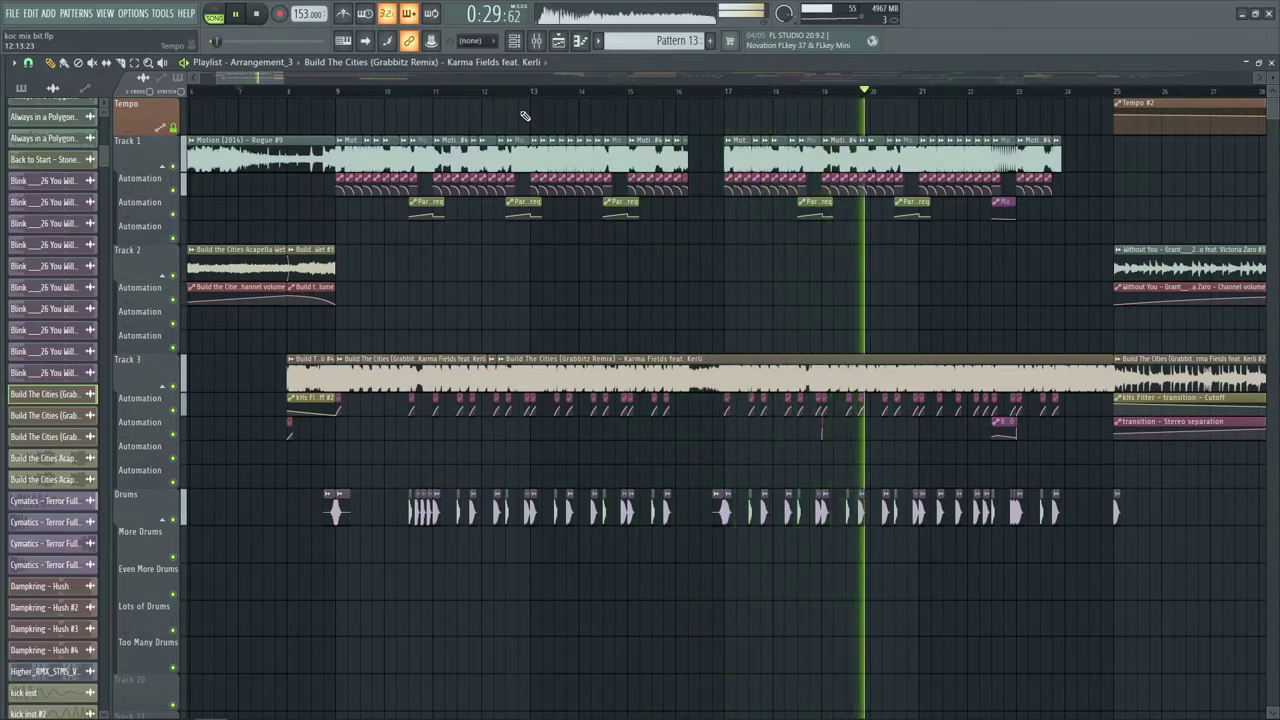
key("space")
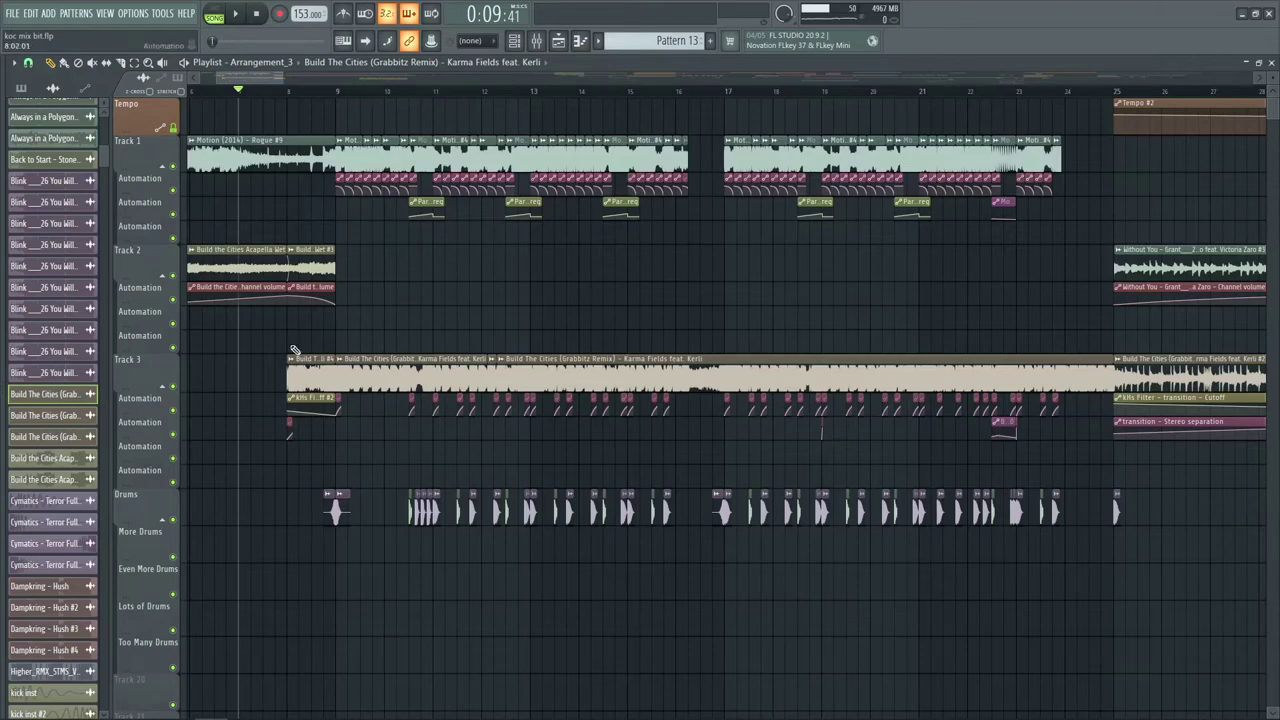
- Solo the Drums track and place the playhead just before bar 9, where the first kick clips start
right_click(175, 520)
left_click(325, 91)
scroll(325, 91, "up", 8)
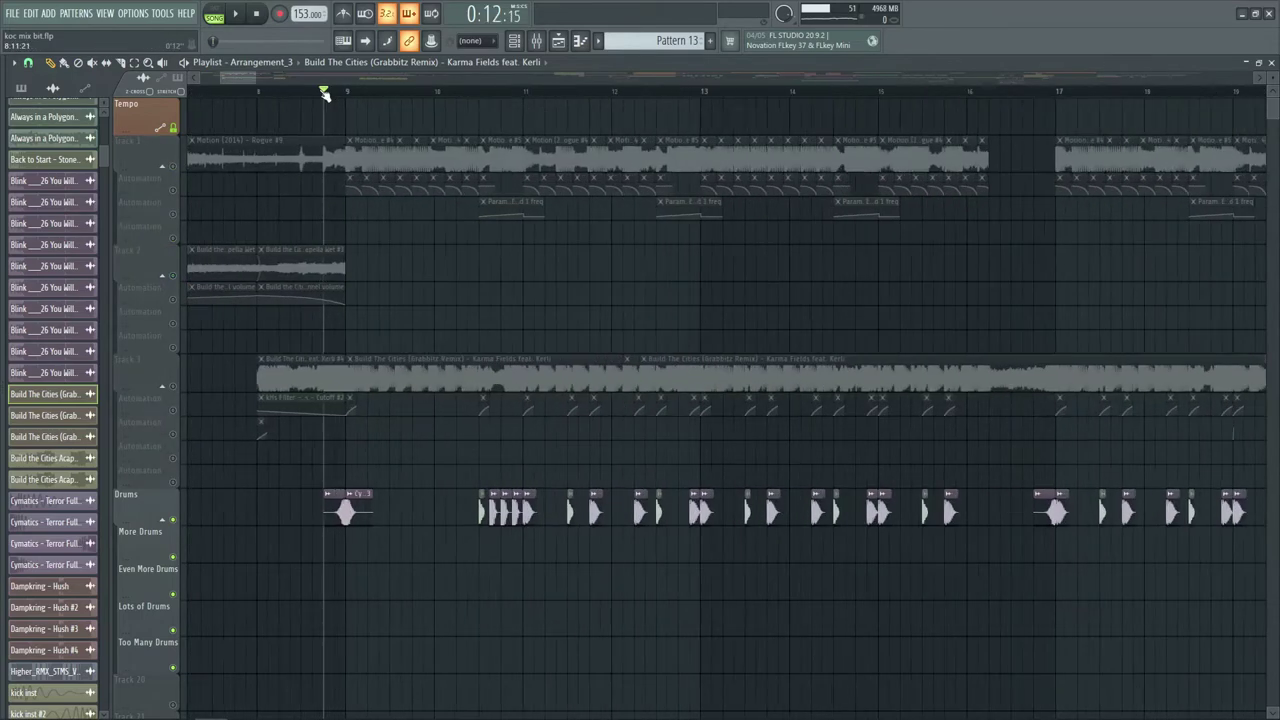
scroll(326, 93, "down", 2)
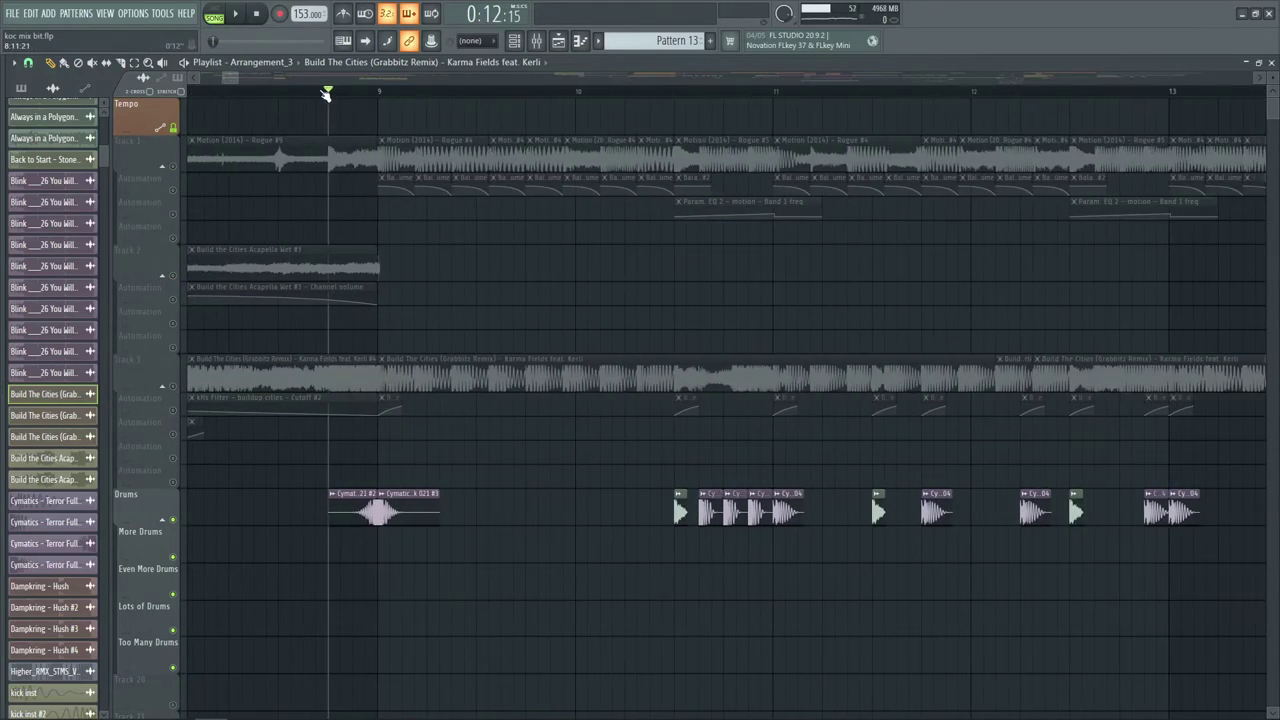
scroll(251, 95, "down", 3)
- Inspect the channel settings of the Cymatics kick and mostrino - MMCS6 Challenge 2 clips on the Drums track, and play the soloed drums
left_click(280, 514)
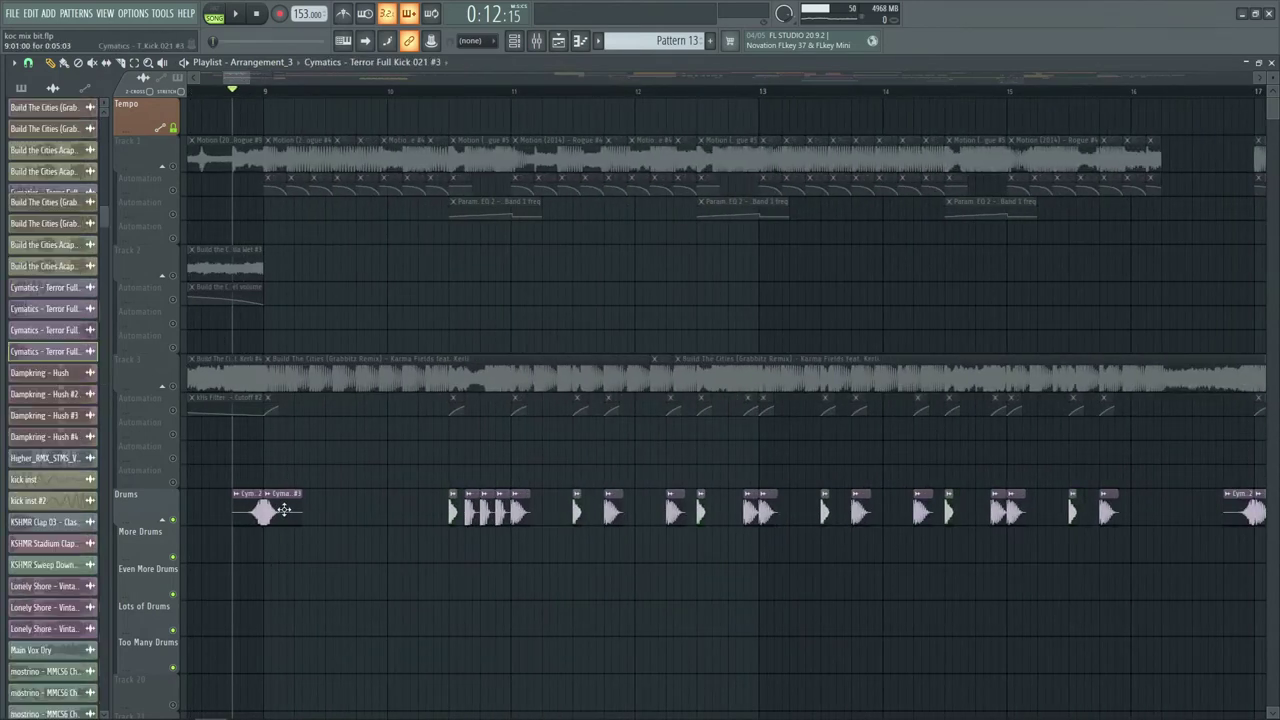
left_click_drag(471, 242, 571, 250)
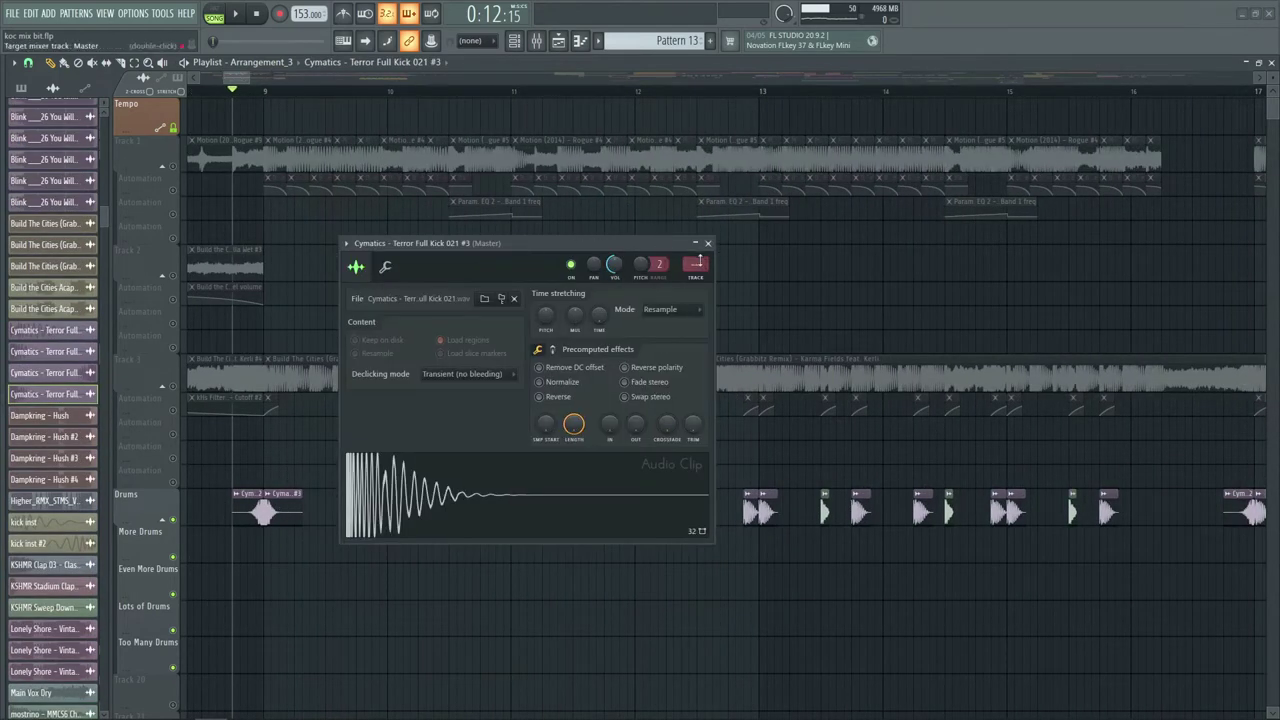
left_click(711, 244)
left_click(610, 508)
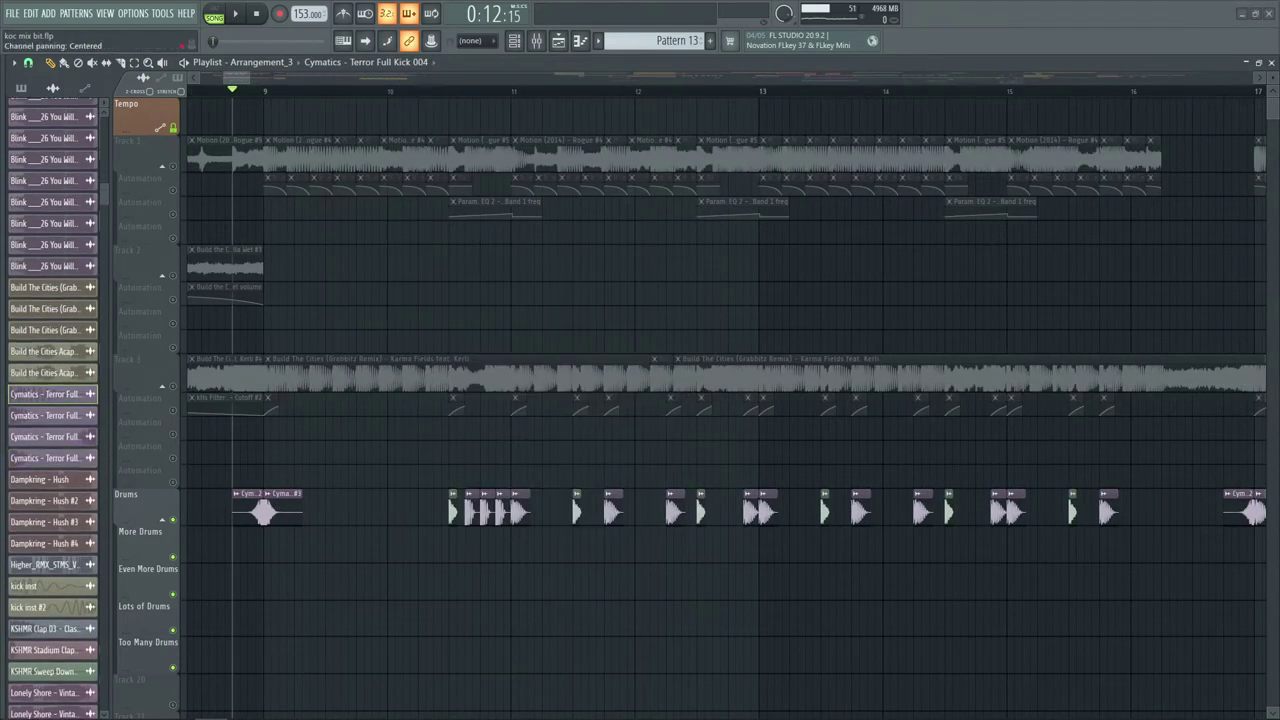
left_click(497, 284)
double_click(452, 511)
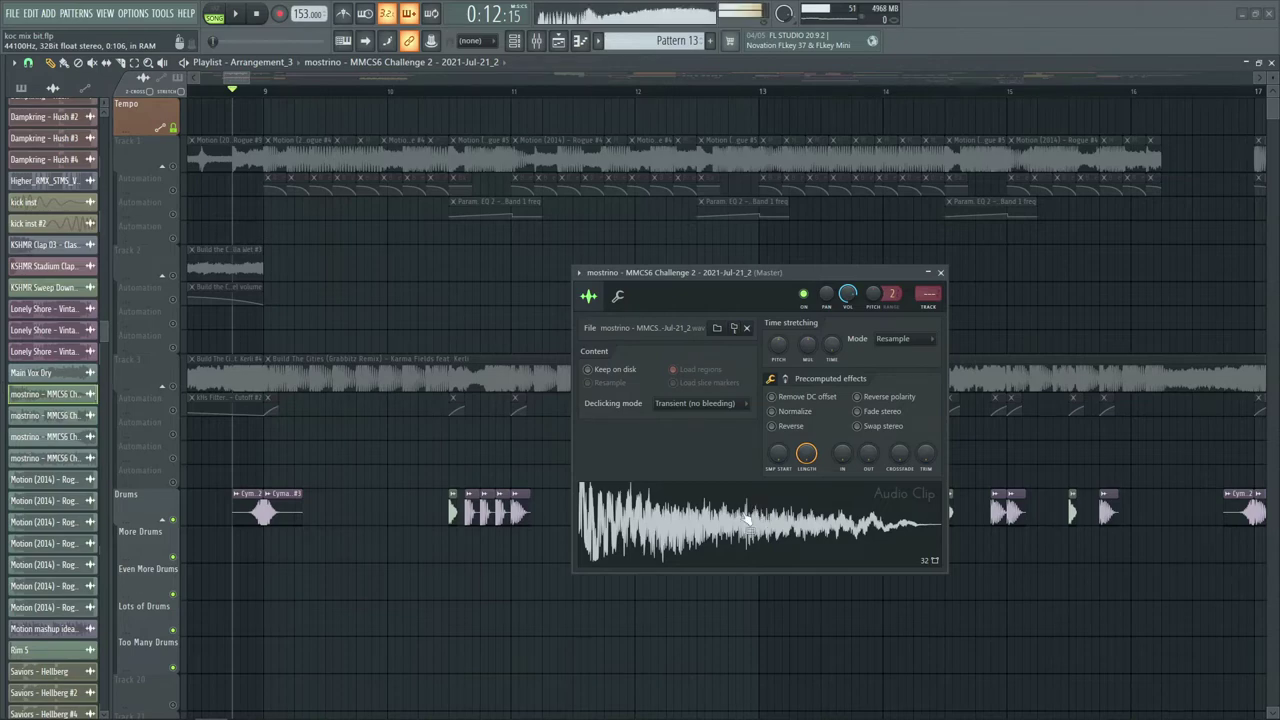
left_click(940, 272)
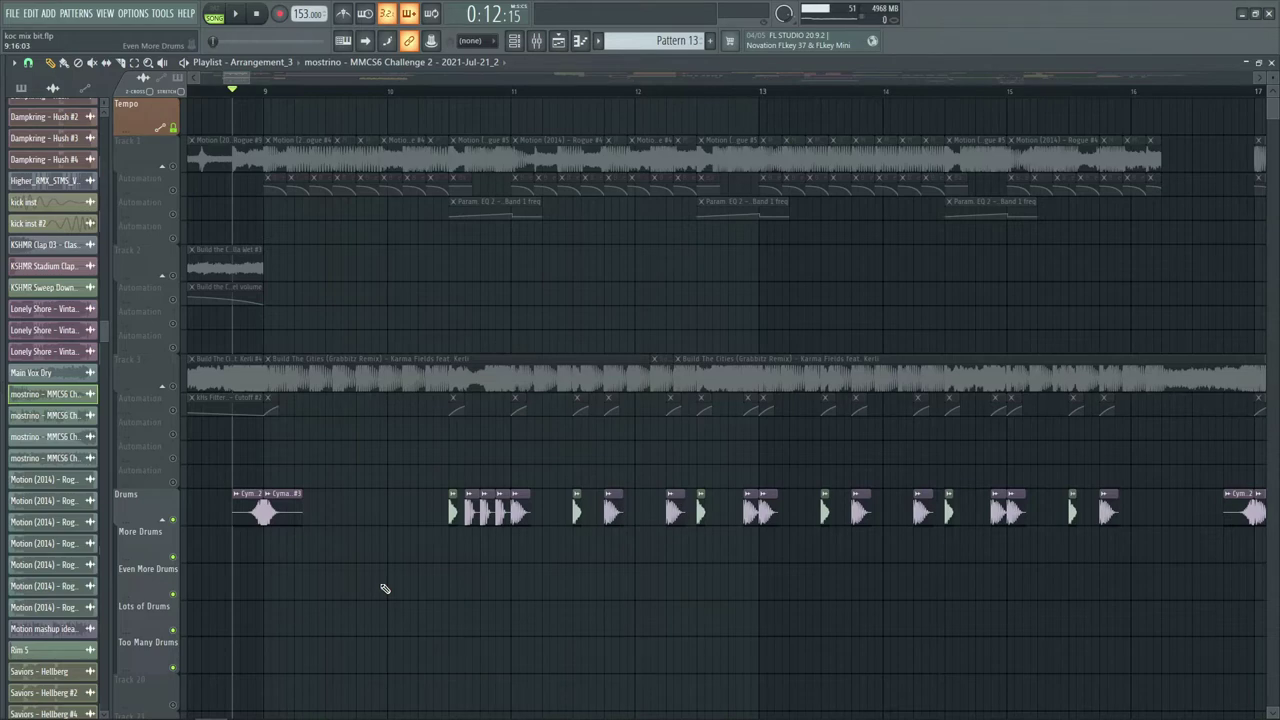
key("space")
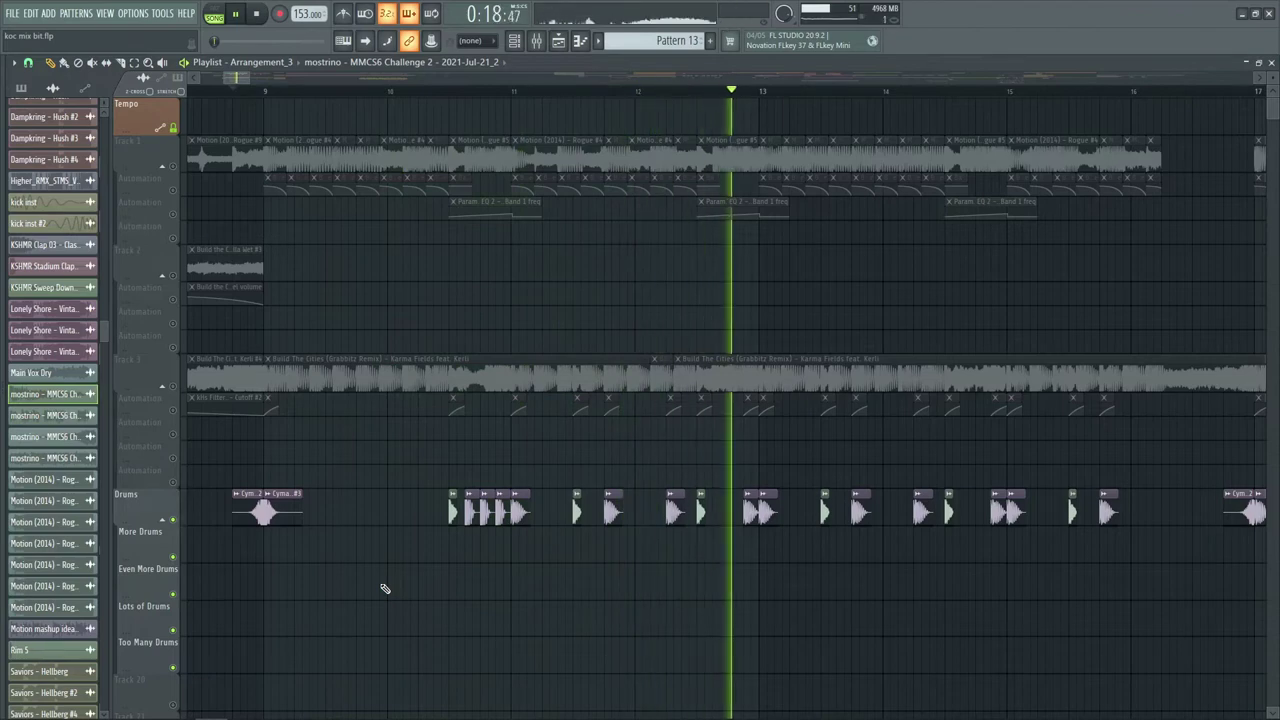
key("space")
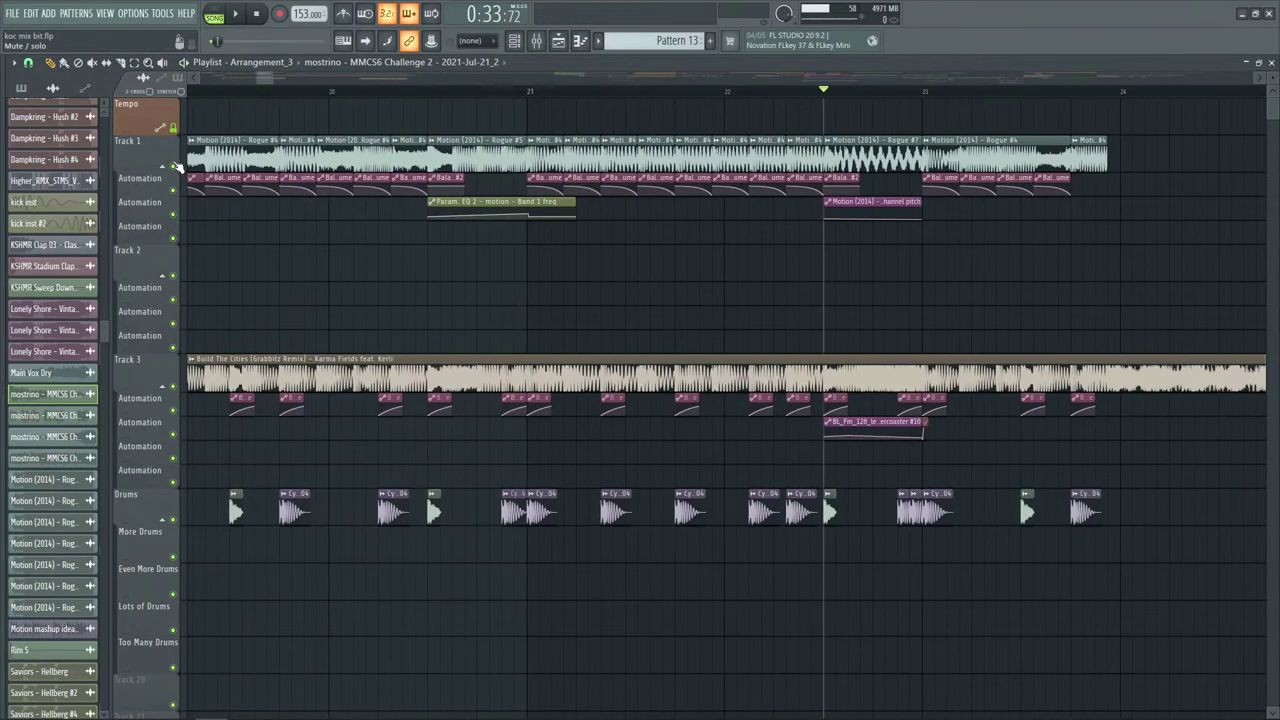
- Solo Track 1, inspect the channel settings of the Motion (2014) - Rogue #7 clip in bar 22, and close its window
right_click(173, 166)
scroll(1012, 90, "up", 4)
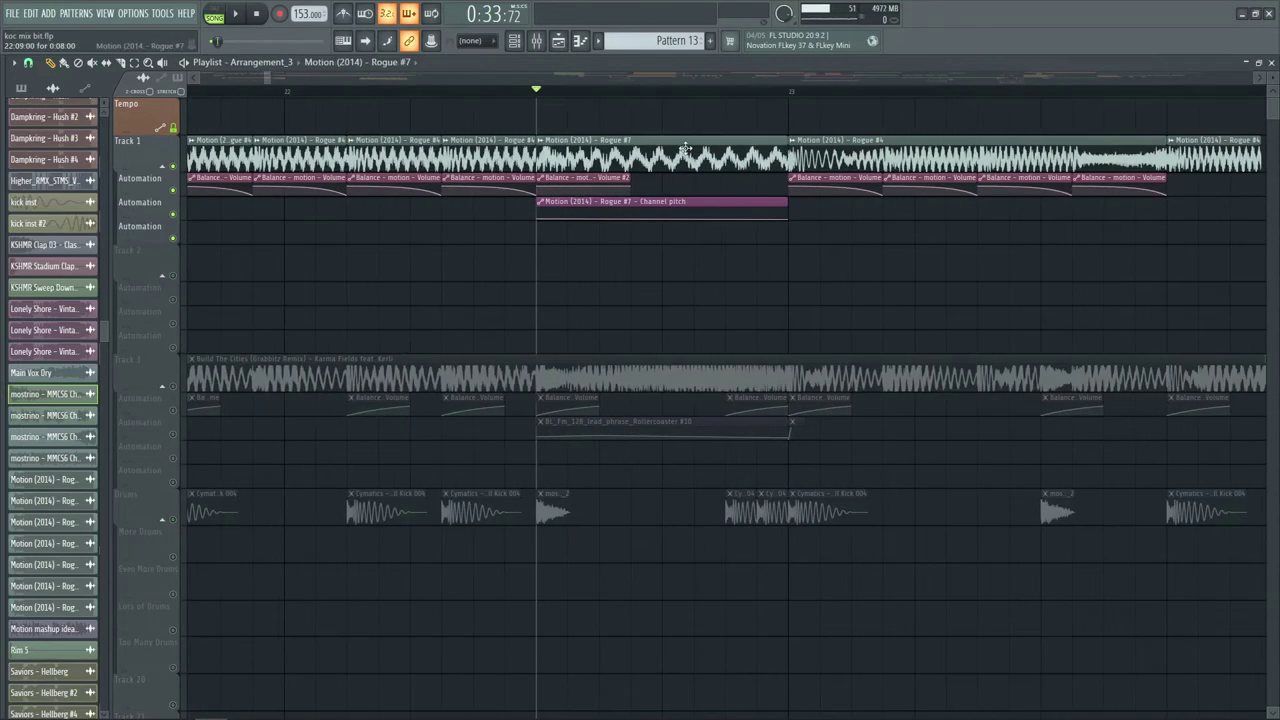
double_click(589, 150)
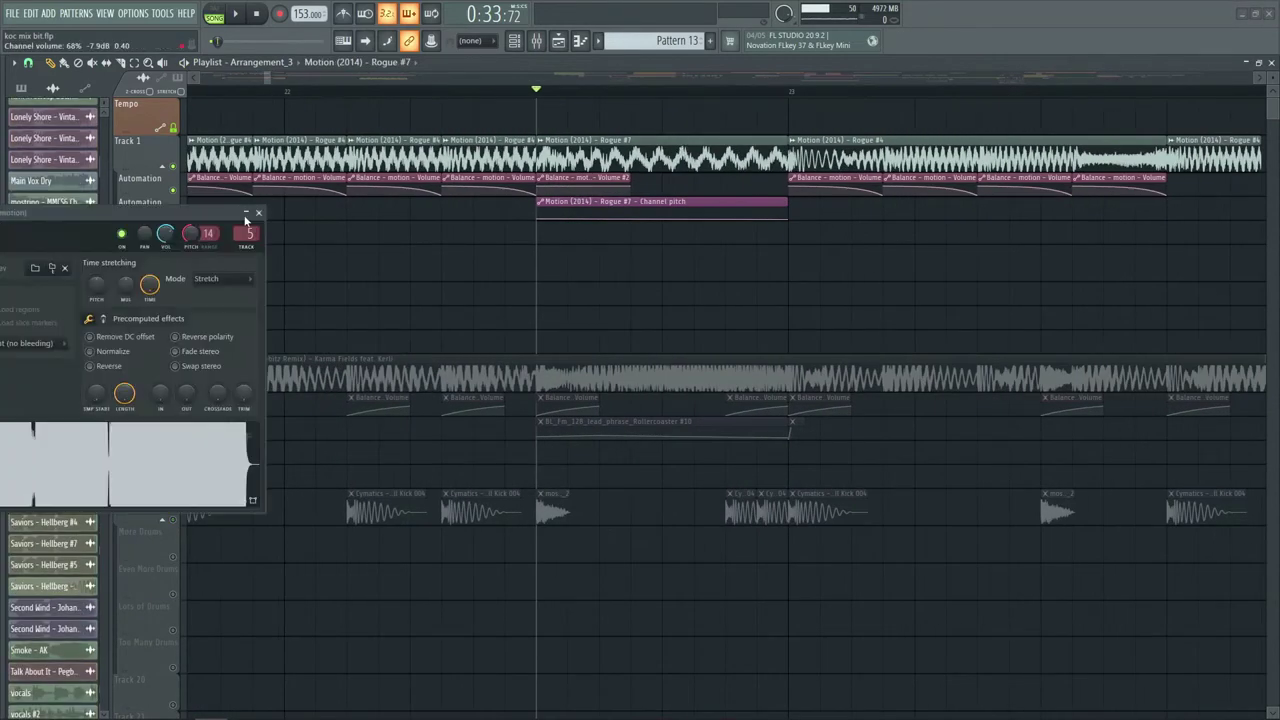
left_click_drag(553, 95, 533, 140)
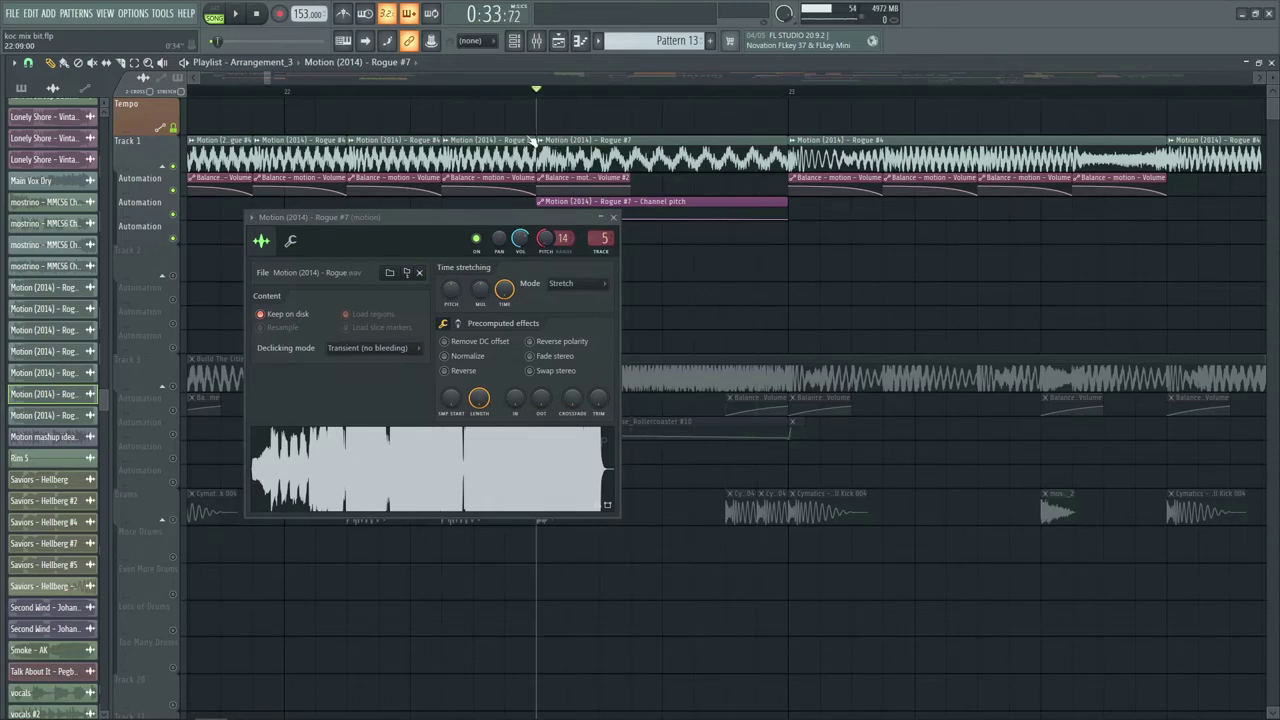
left_click(614, 218)
- Solo and play Track 3 and Track 1 in turn from the middle of bar 22 to compare both songs
right_click(174, 393)
key("space")
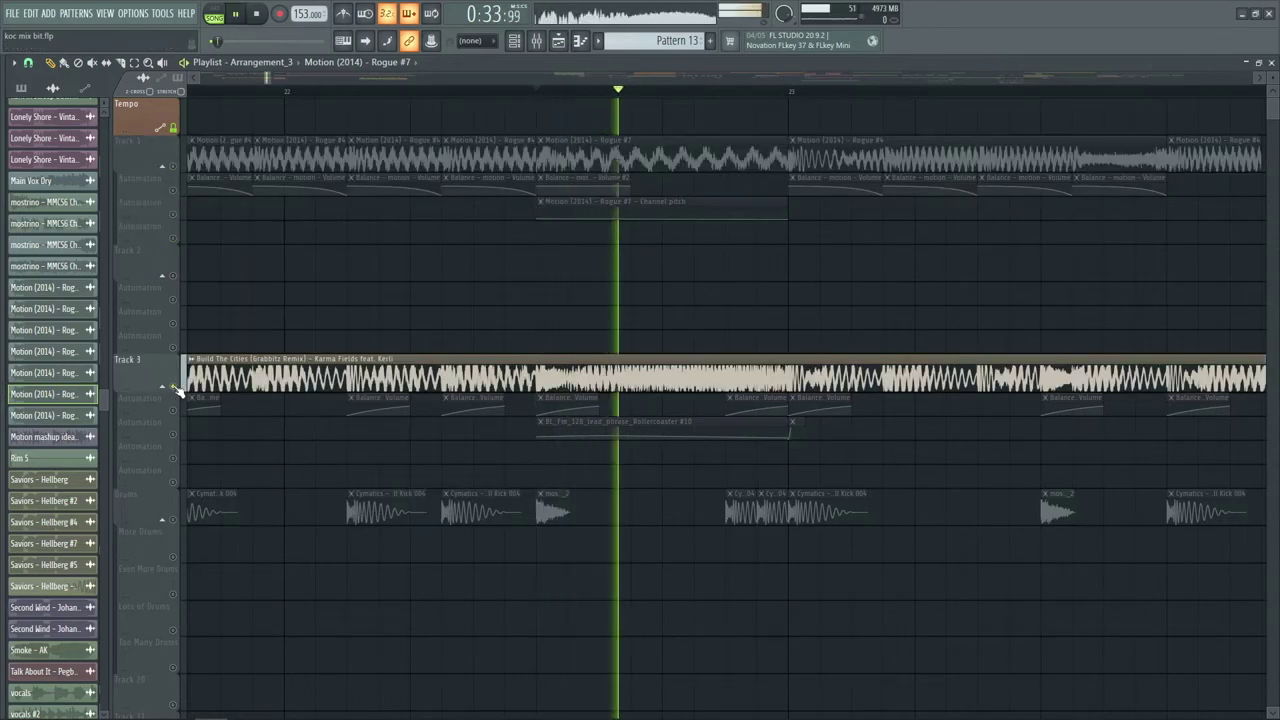
key("space")
right_click(174, 393)
scroll(541, 94, "down", 2)
key("space")
key("space")
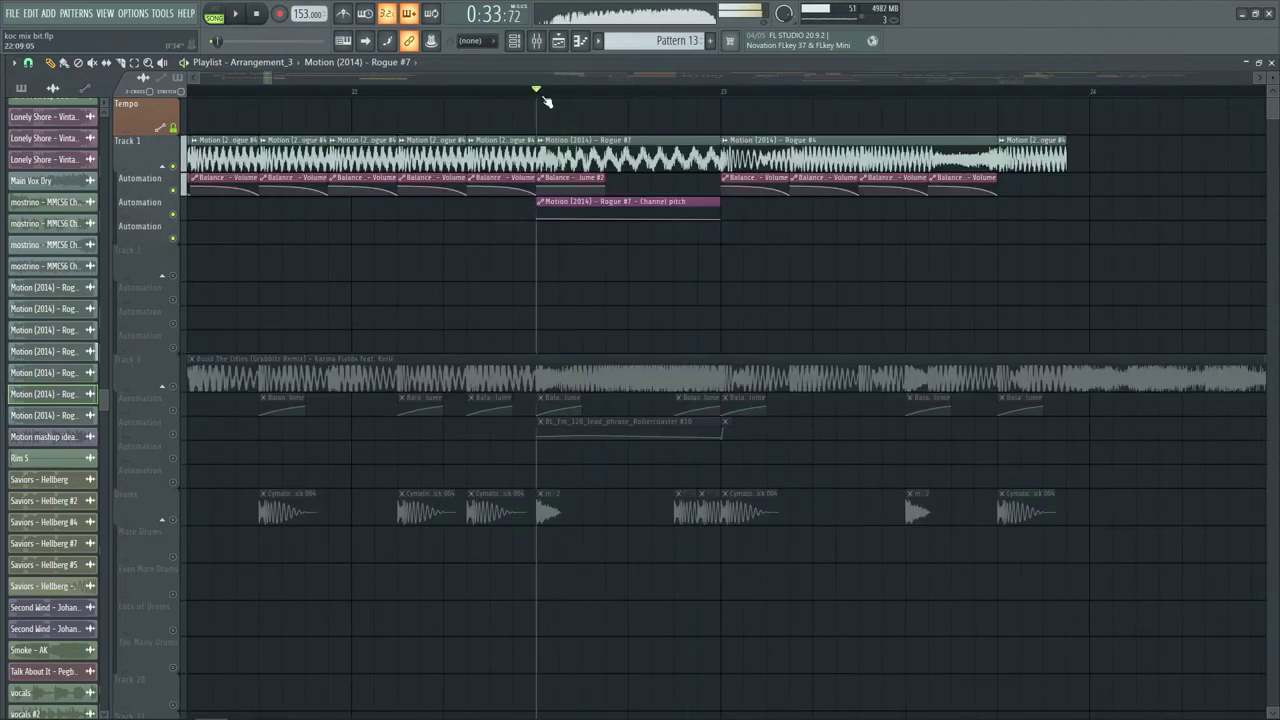
- Try enabling Track 3 and its first automation lane alongside the soloed Track 1, and mute them again
scroll(541, 94, "up", 2)
left_click(173, 411)
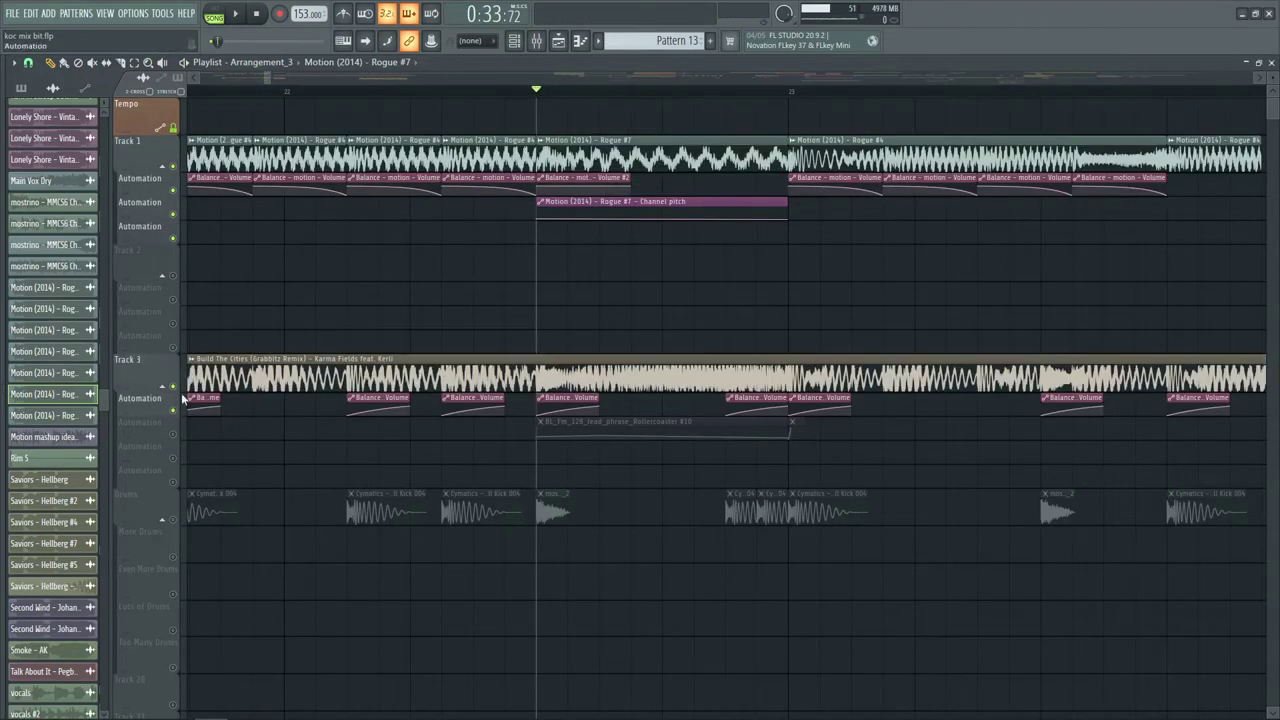
left_click(173, 411)
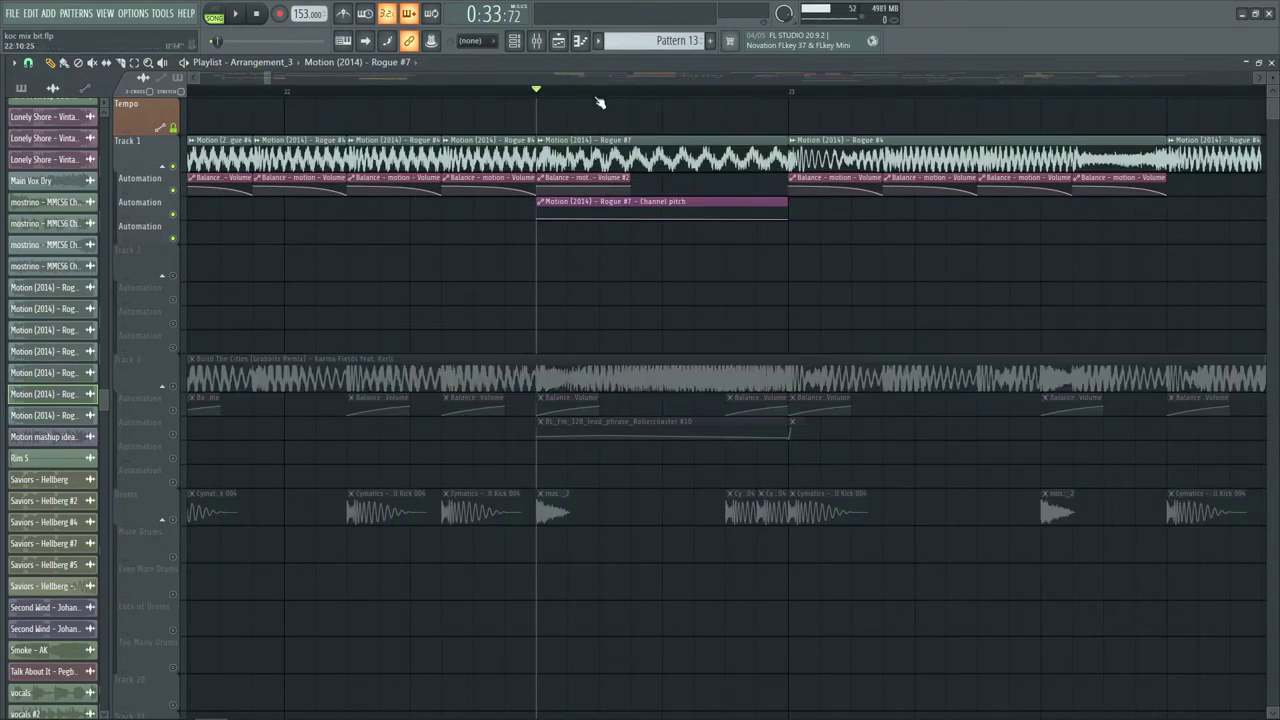
- Unsolo Track 1 and play the full mix from the middle of bar 22
scroll(600, 103, "down", 1)
key("space")
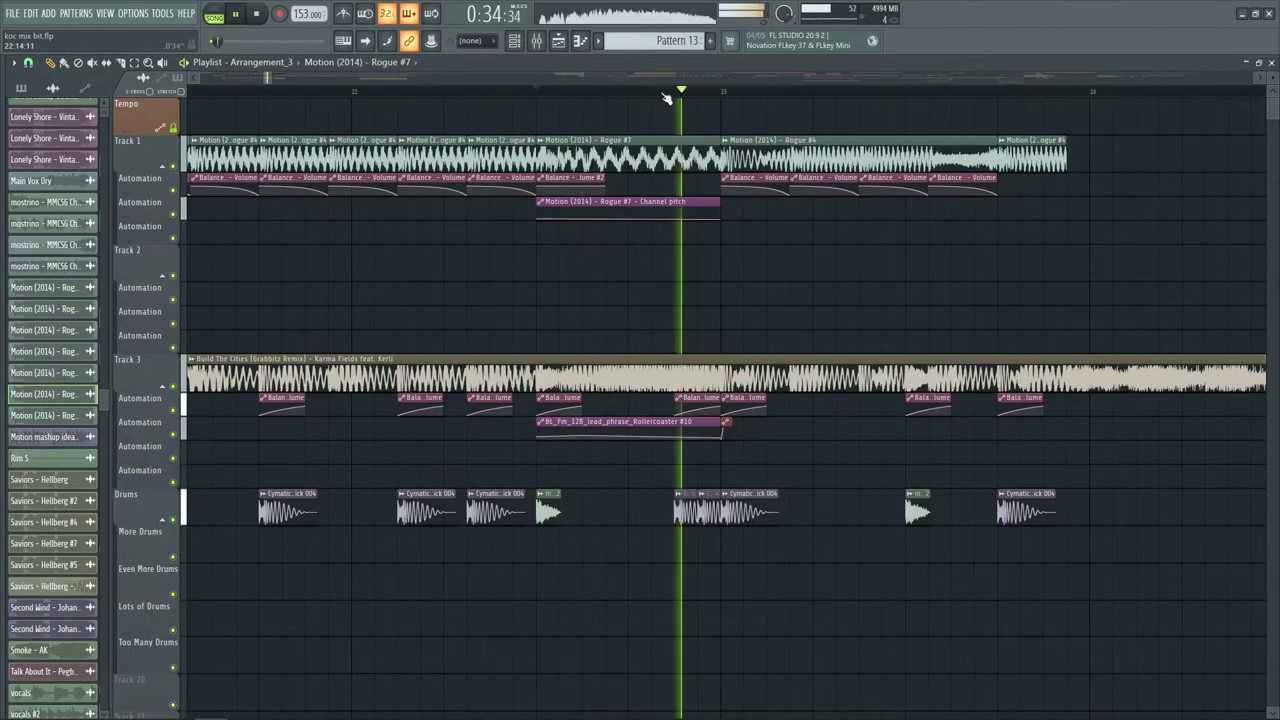
scroll(667, 97, "down", 3)
key("space")
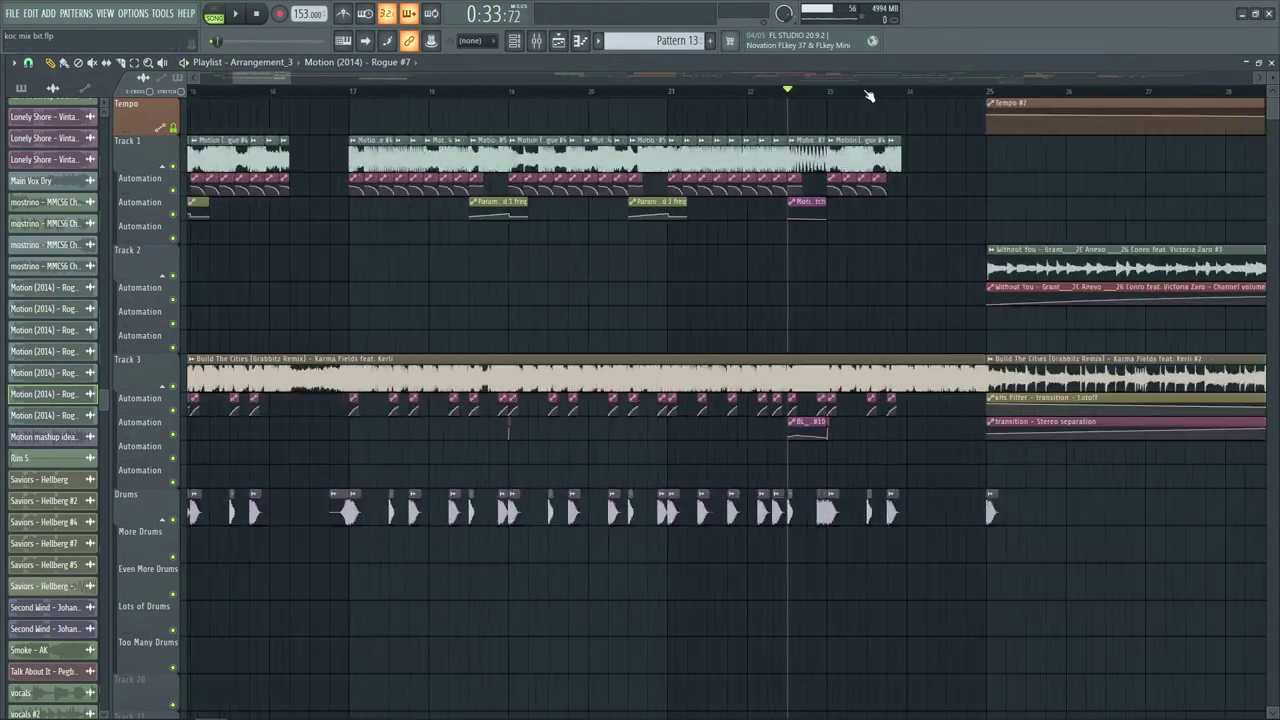
- Solo the Drums tracks and play the Cymatics - Terror Full Kick clips that lead into bar 17
left_click(527, 92)
scroll(517, 94, "up", 5)
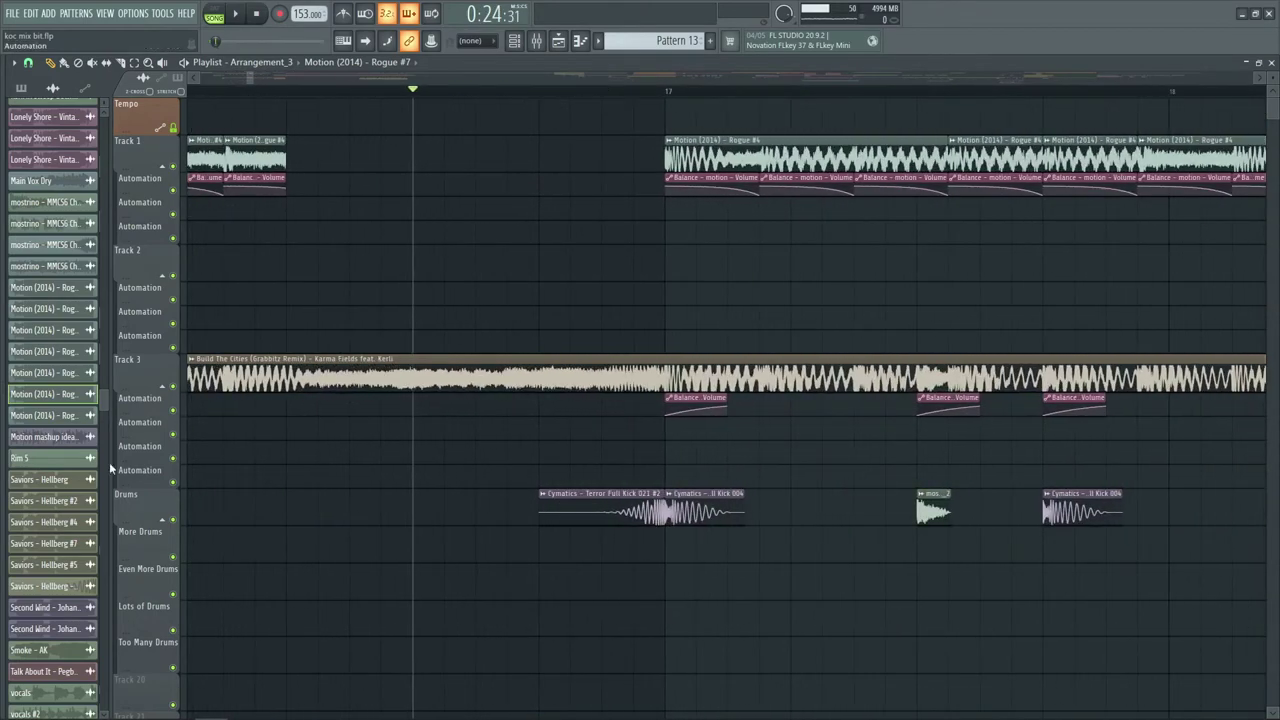
left_click(173, 521, "ctrl")
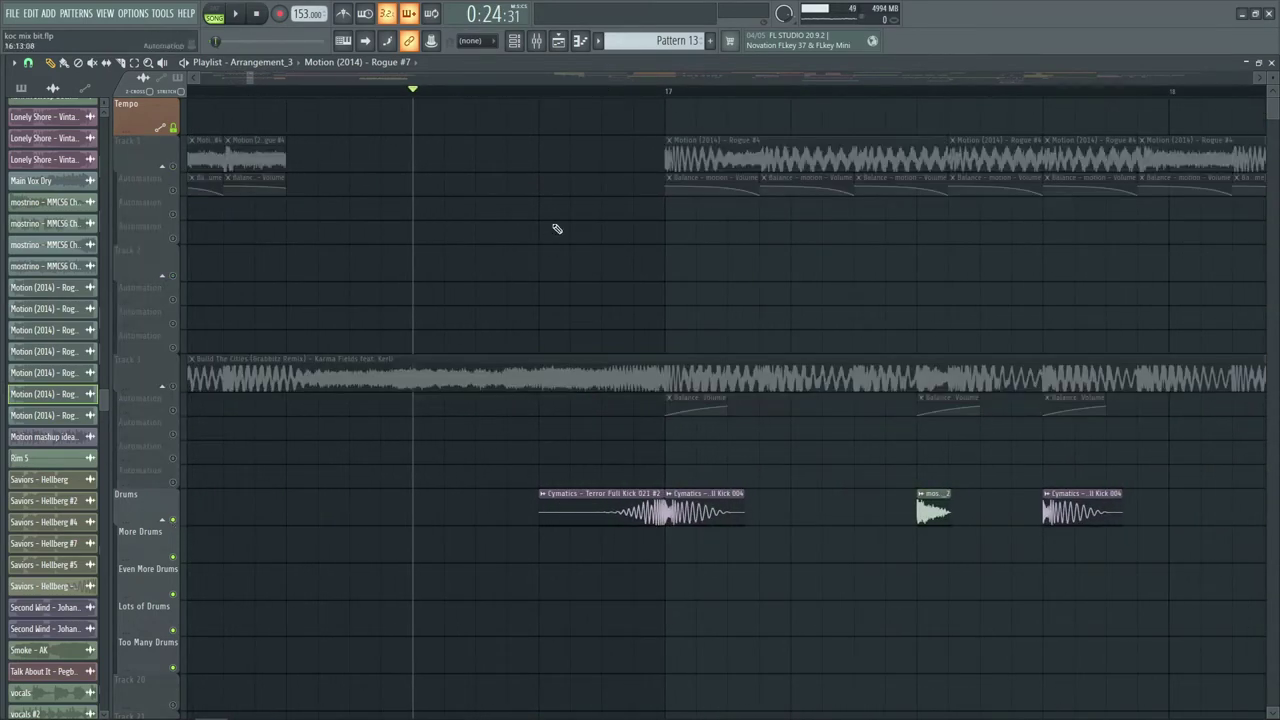
left_click(545, 99)
scroll(648, 98, "up", 3)
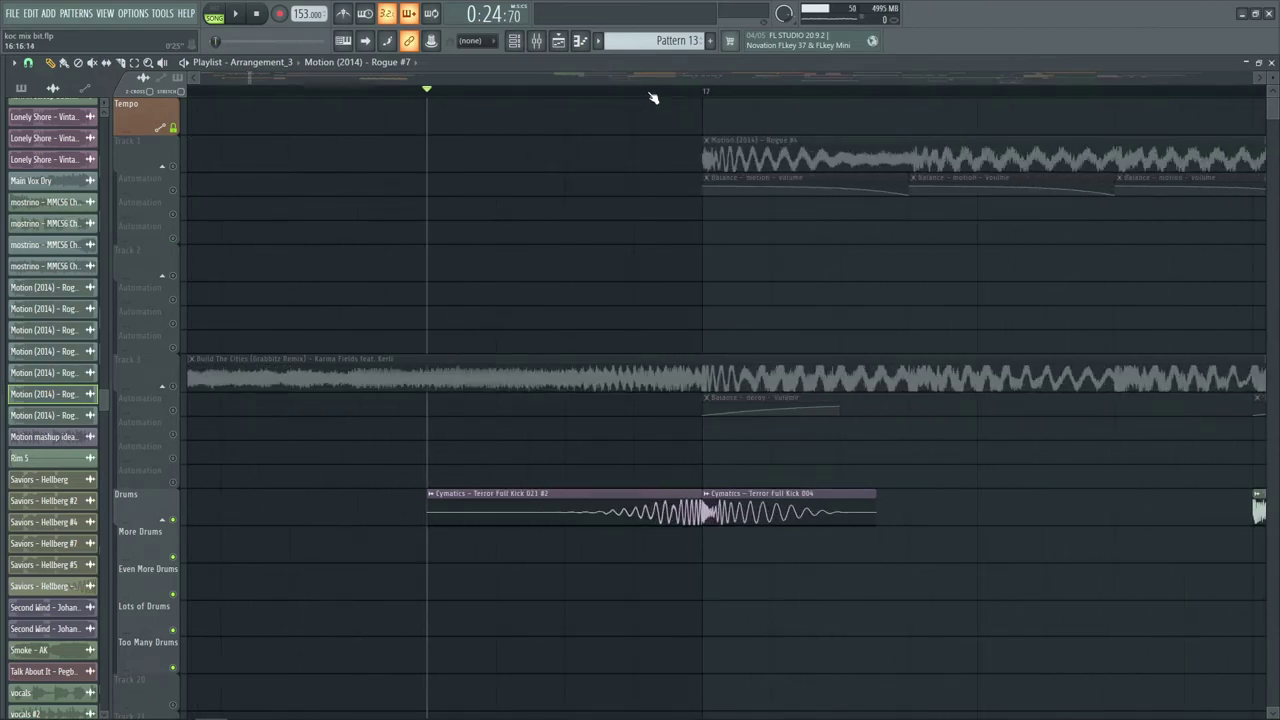
key("space")
key("space")
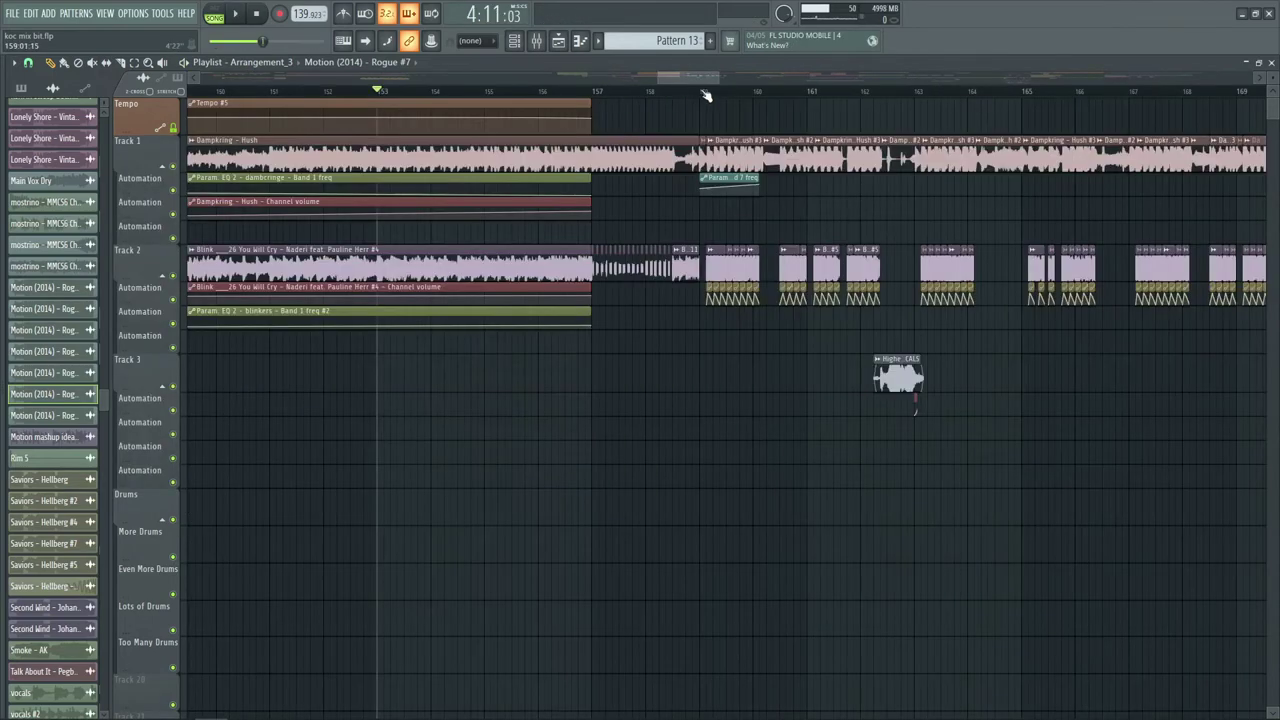
- Play the full Dampkring - Hush and Blink mashup from bar 153 through the chopped drop
scroll(697, 82, "down", 3)
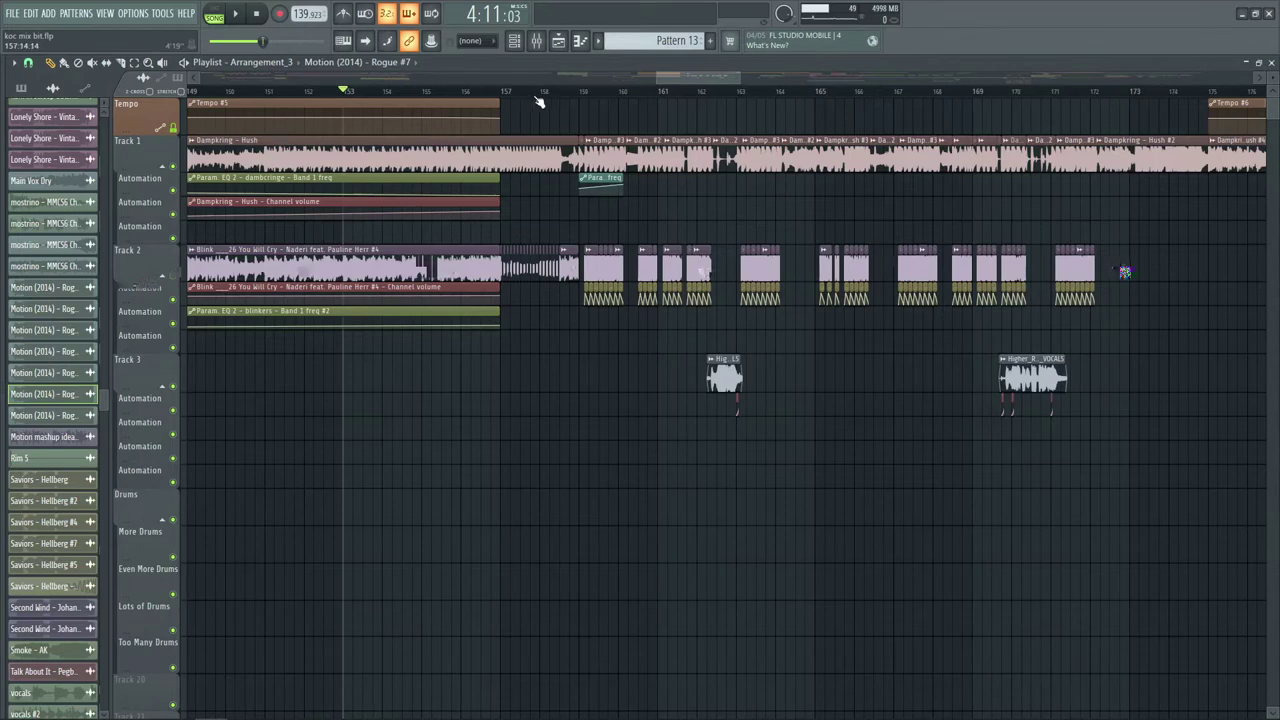
key("space")
scroll(686, 100, "up", 2)
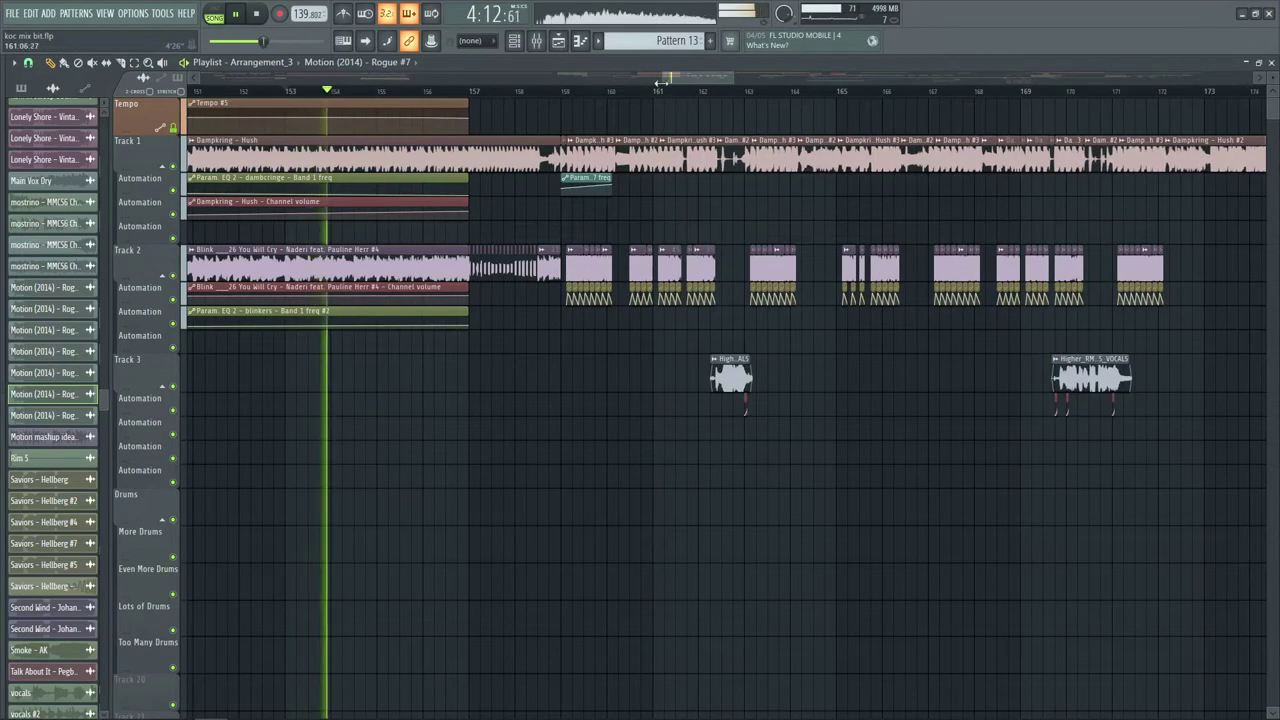
left_click_drag(661, 80, 668, 78)
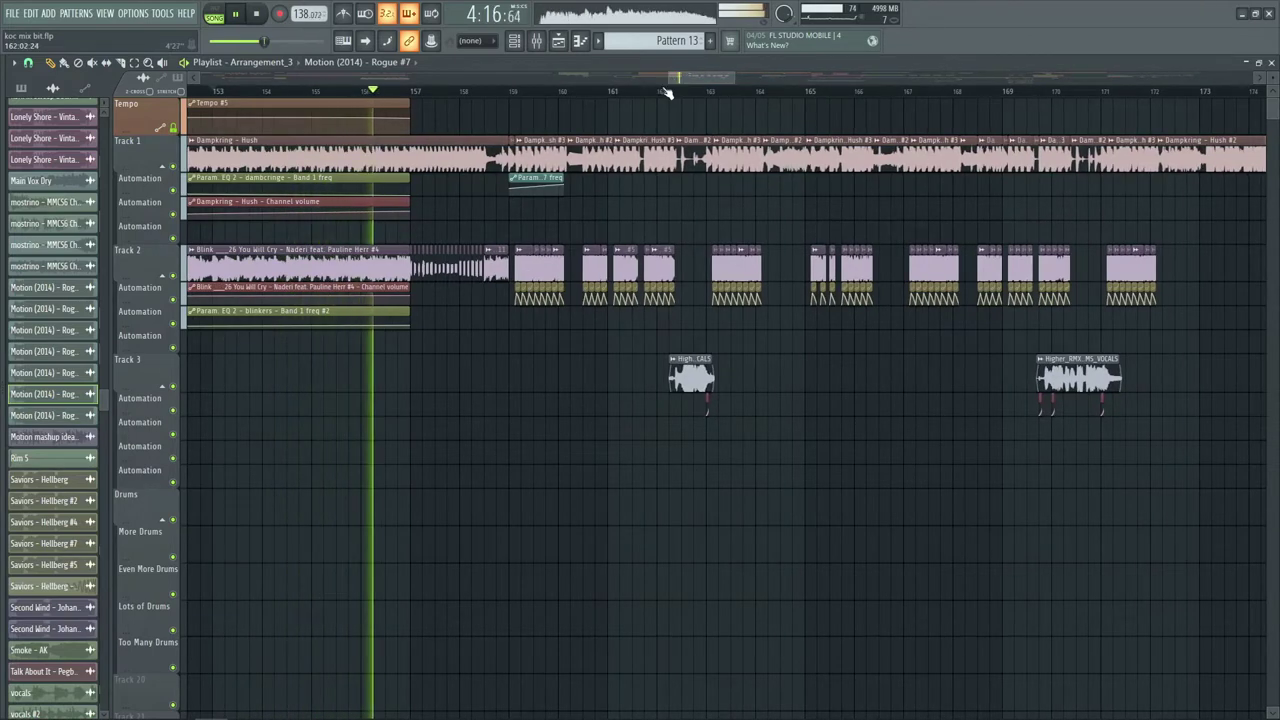
left_click_drag(662, 88, 697, 94)
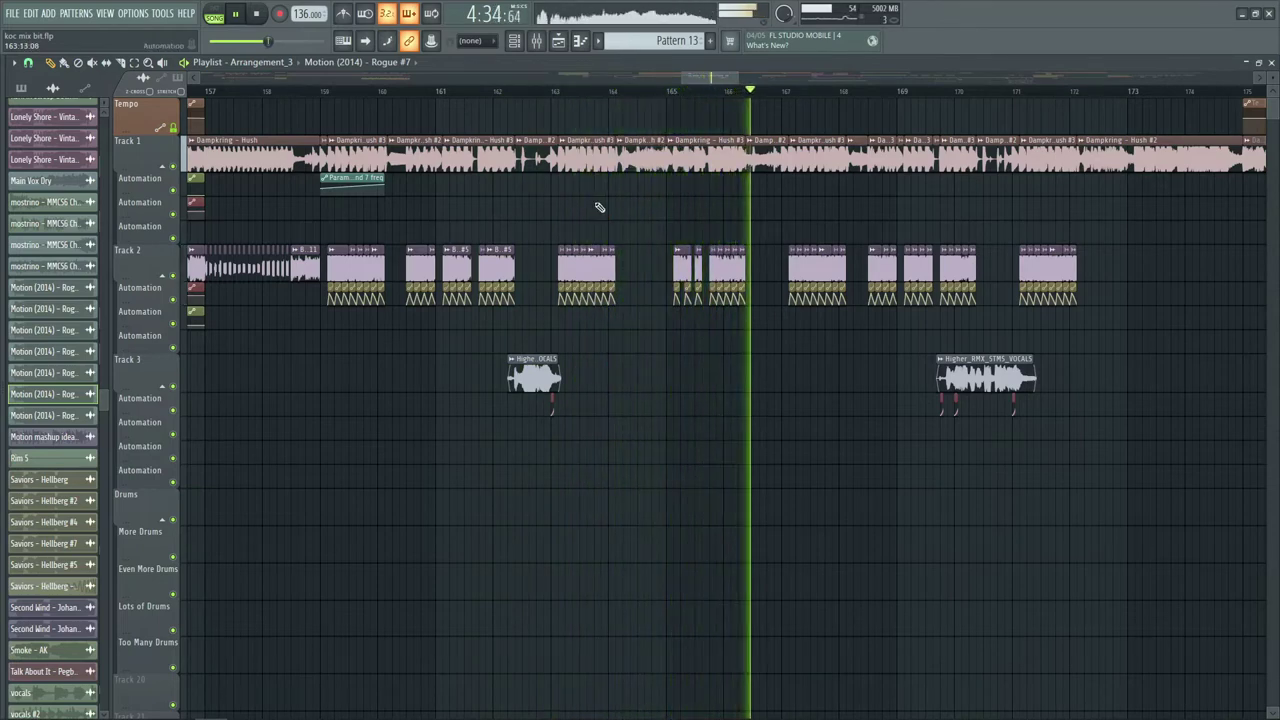
key("space")
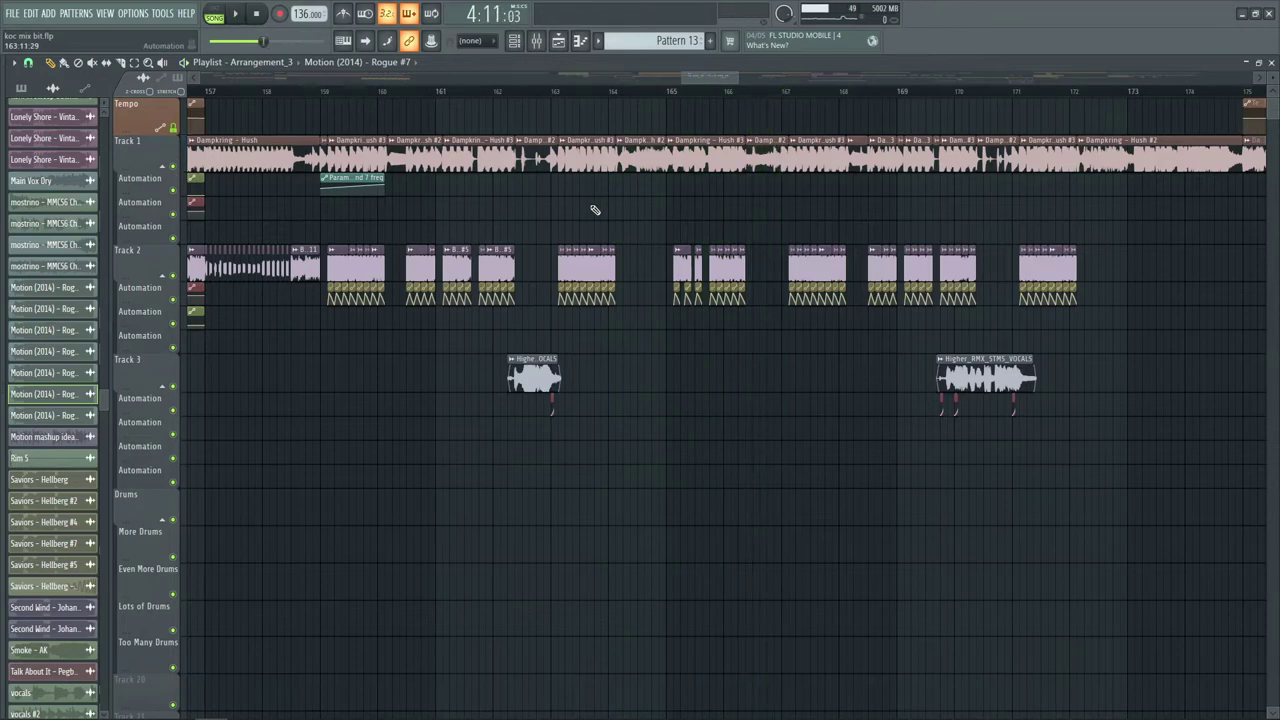
- Solo and play Track 2 and Track 1 in turn from bar 157 to compare the chopped buildup with the original
left_click_drag(211, 97, 226, 193)
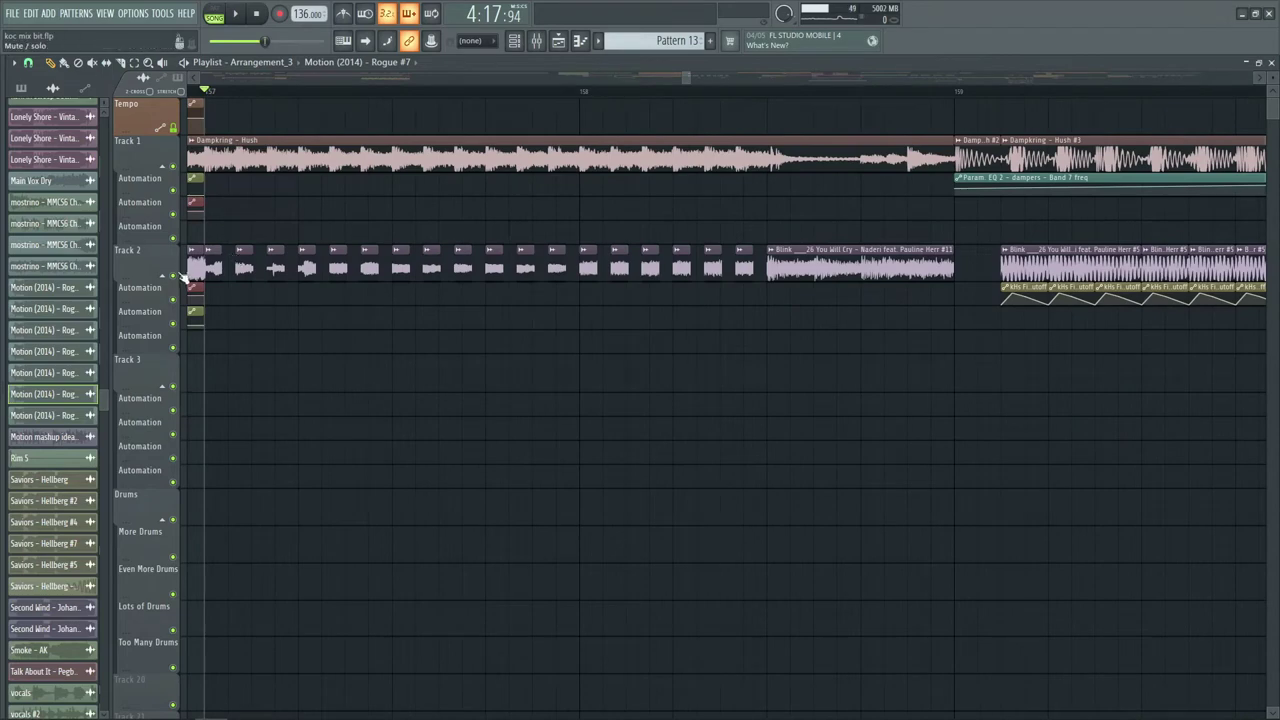
right_click(176, 276)
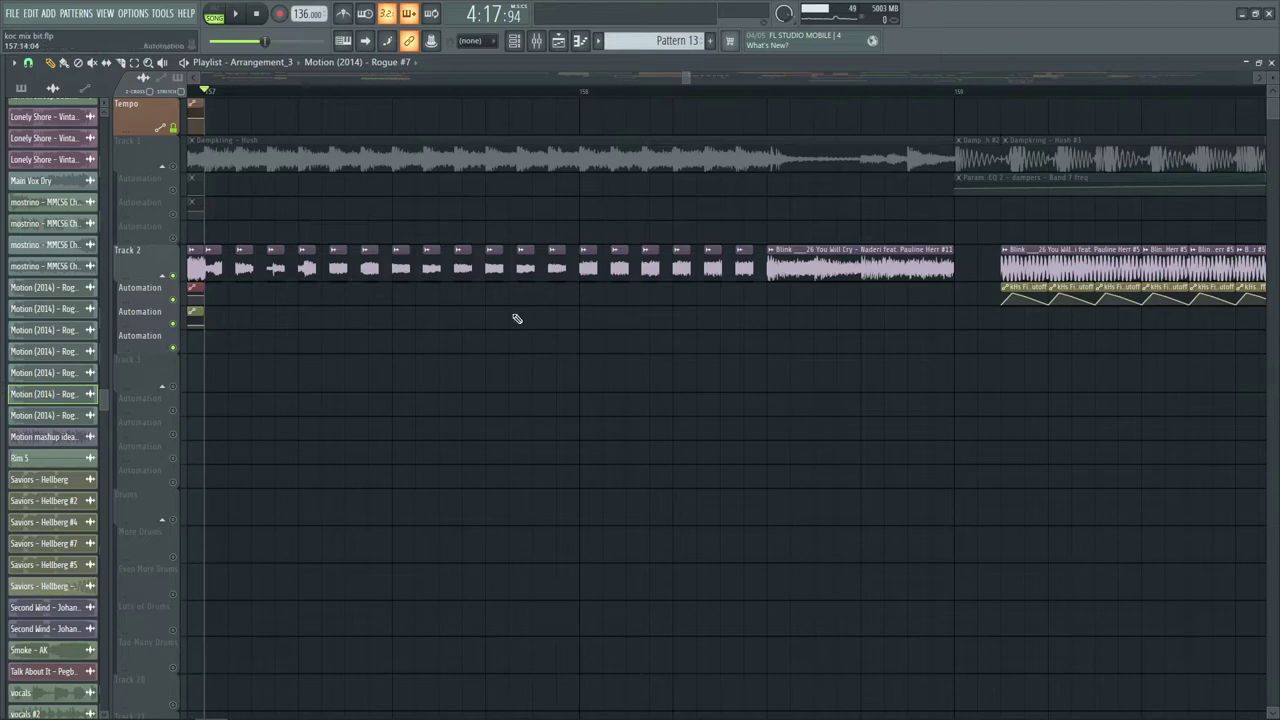
key("space")
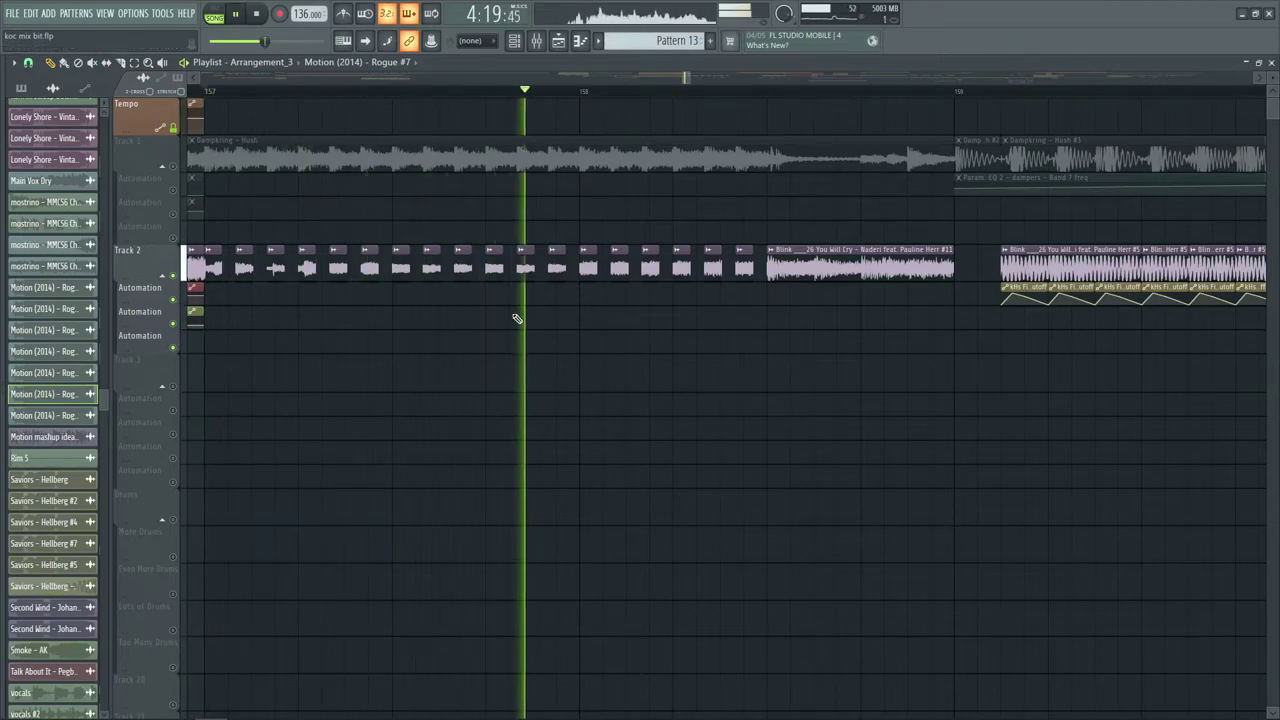
key("space")
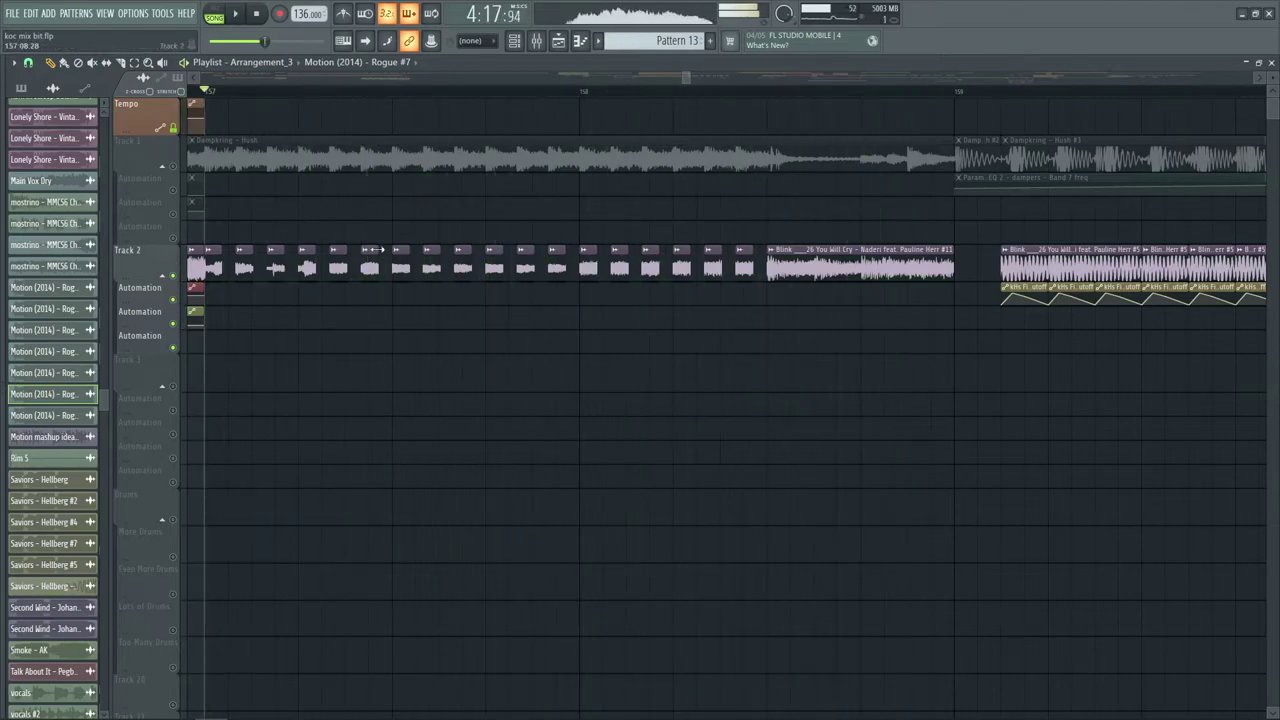
left_click(165, 168)
left_click(165, 168)
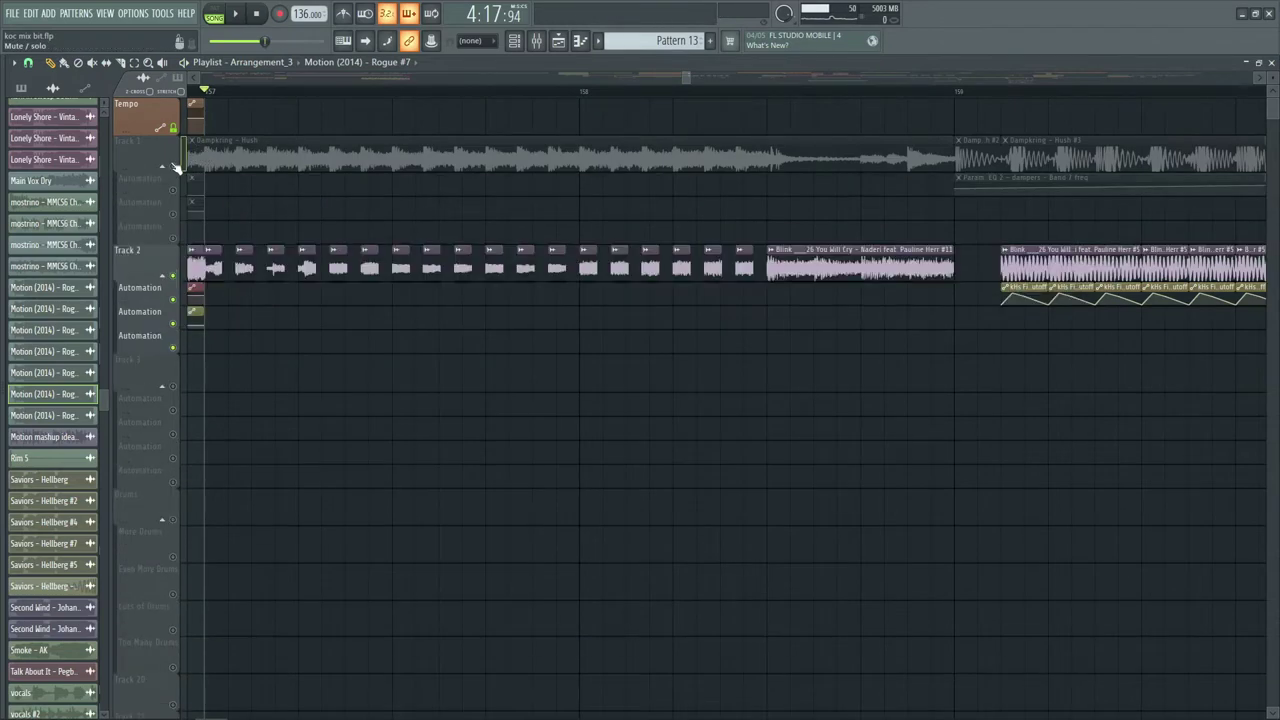
right_click(175, 167)
key("space")
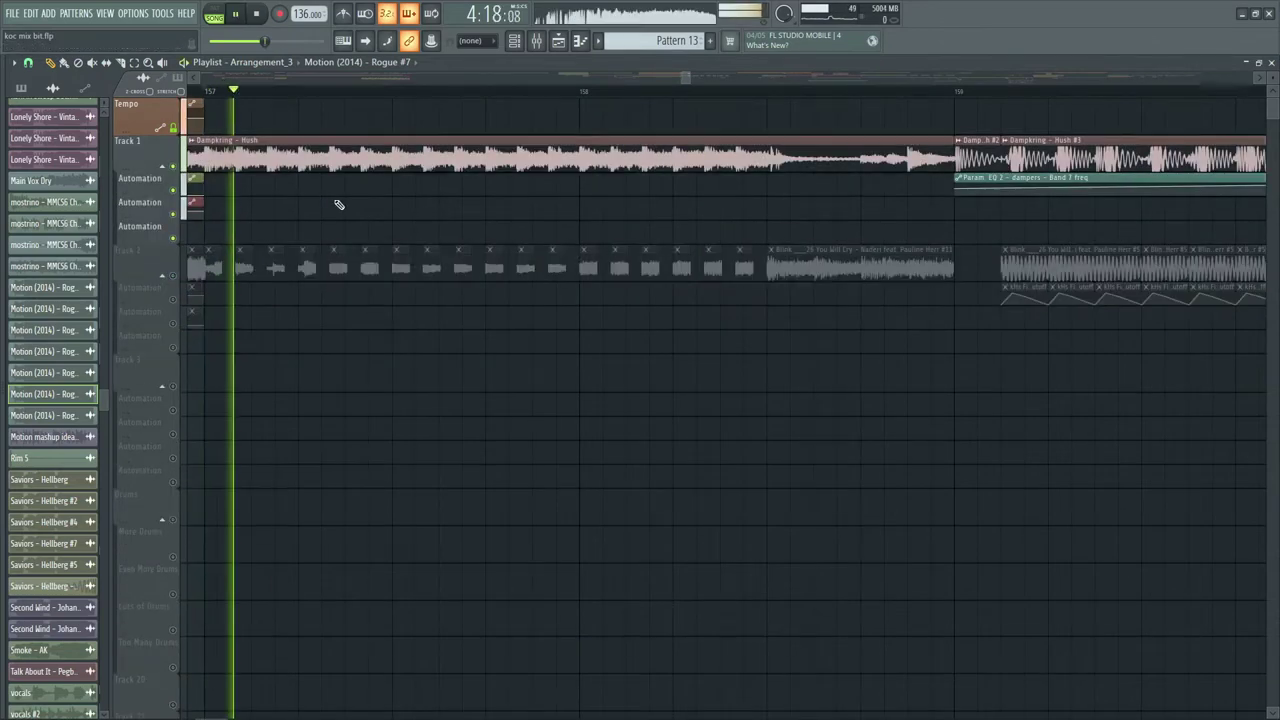
key("space")
- Enable Track 2 alongside the soloed Track 1, play both from bar 157, and unmute all tracks
left_click(176, 279)
key("space")
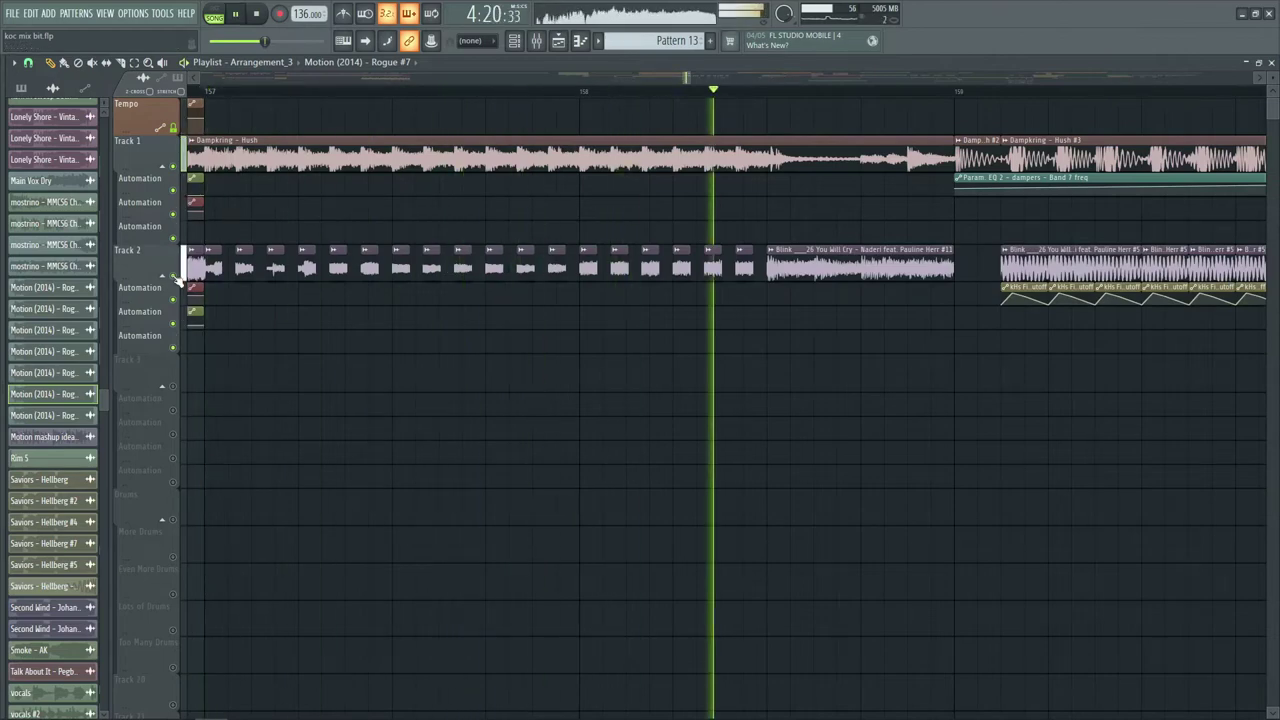
key("space")
right_click(176, 279)
right_click(176, 279)
- Solo Track 1 and play the Dampkring - Hush chops from bar 159
left_click(957, 90)
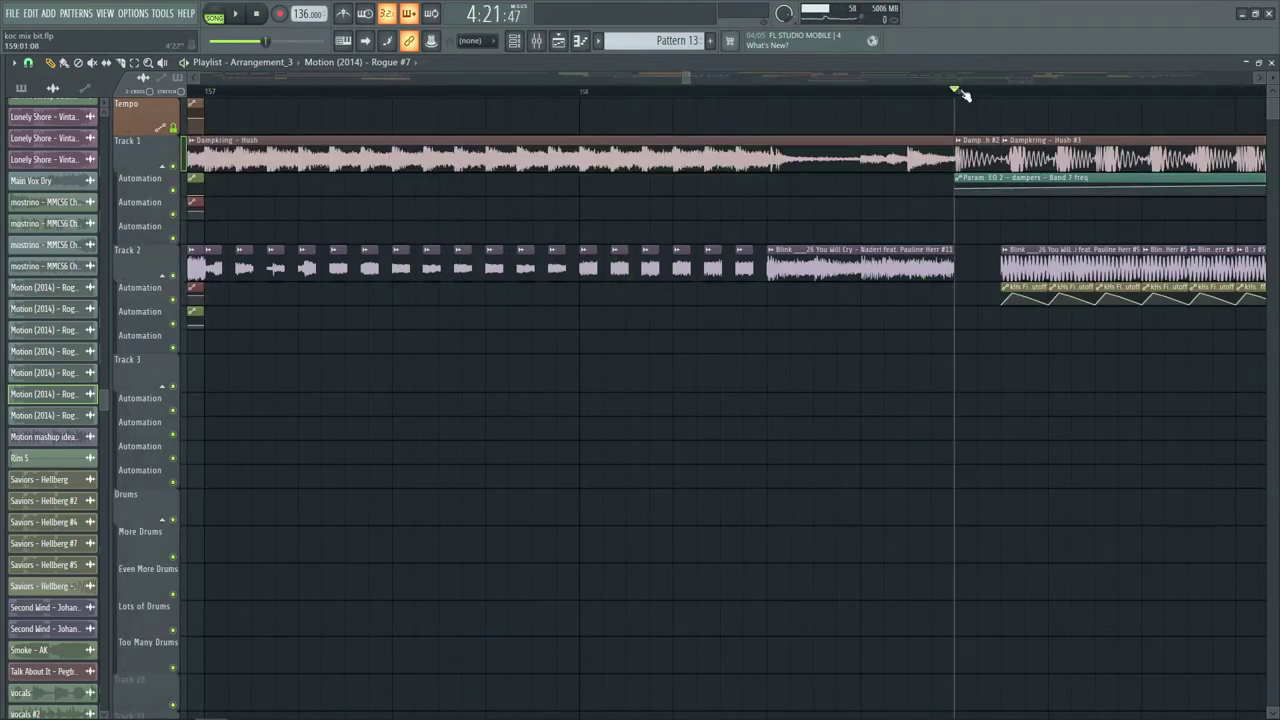
right_click(173, 166)
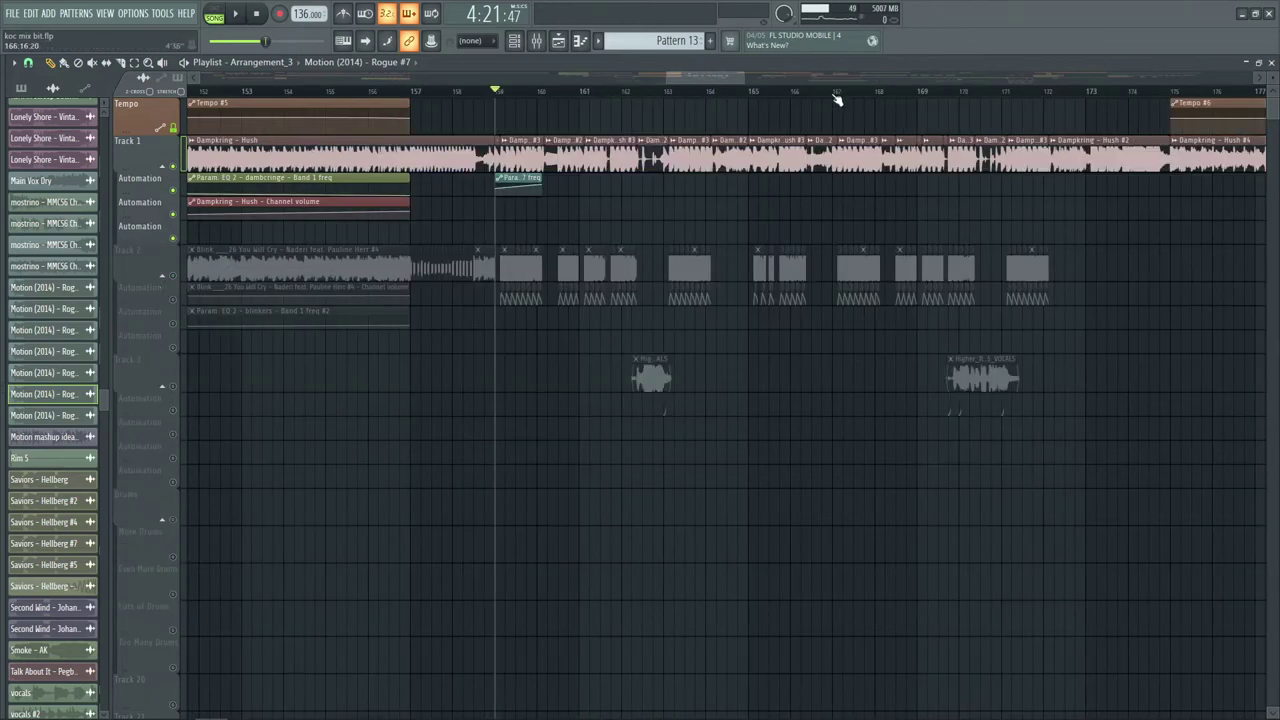
scroll(838, 99, "up", 2)
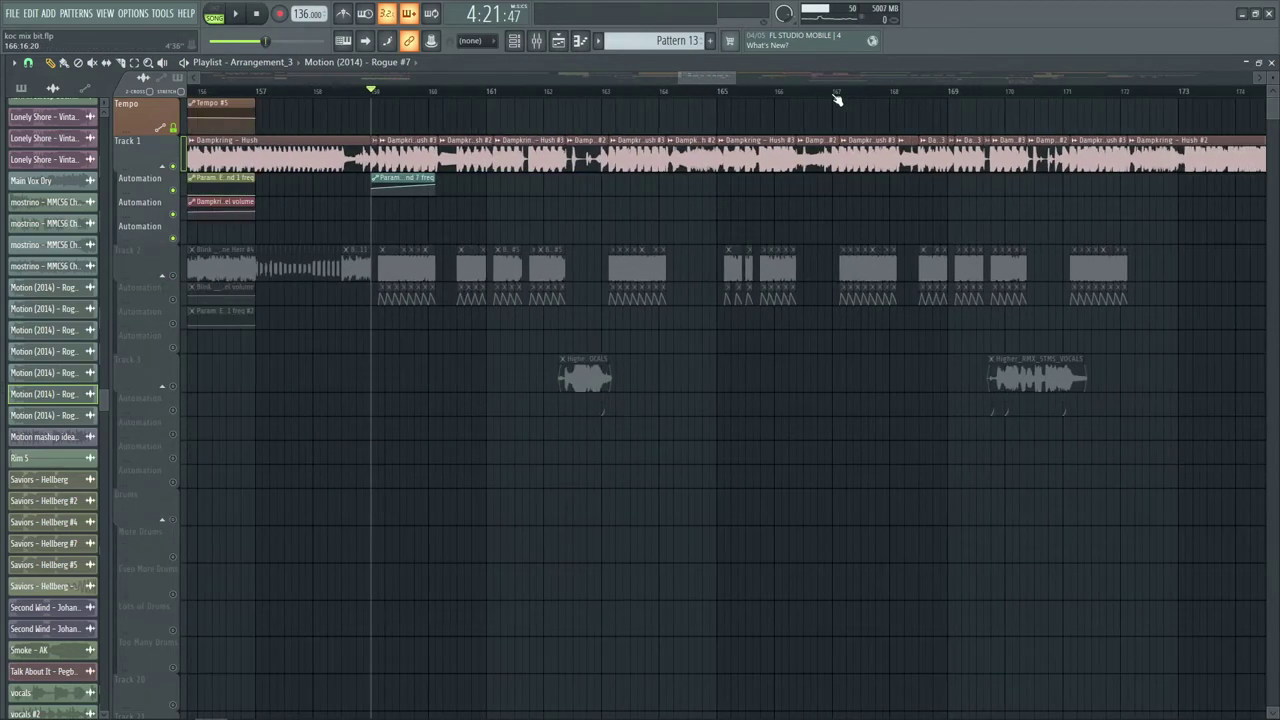
key("space")
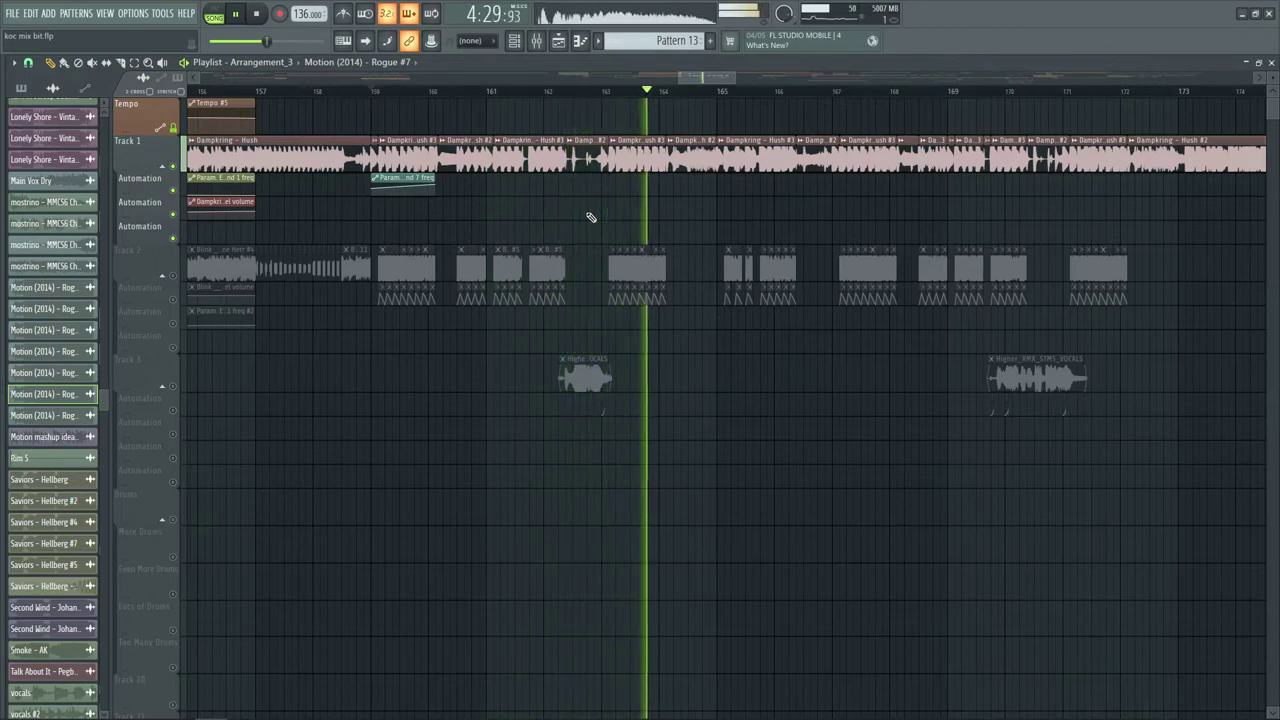
key("space")
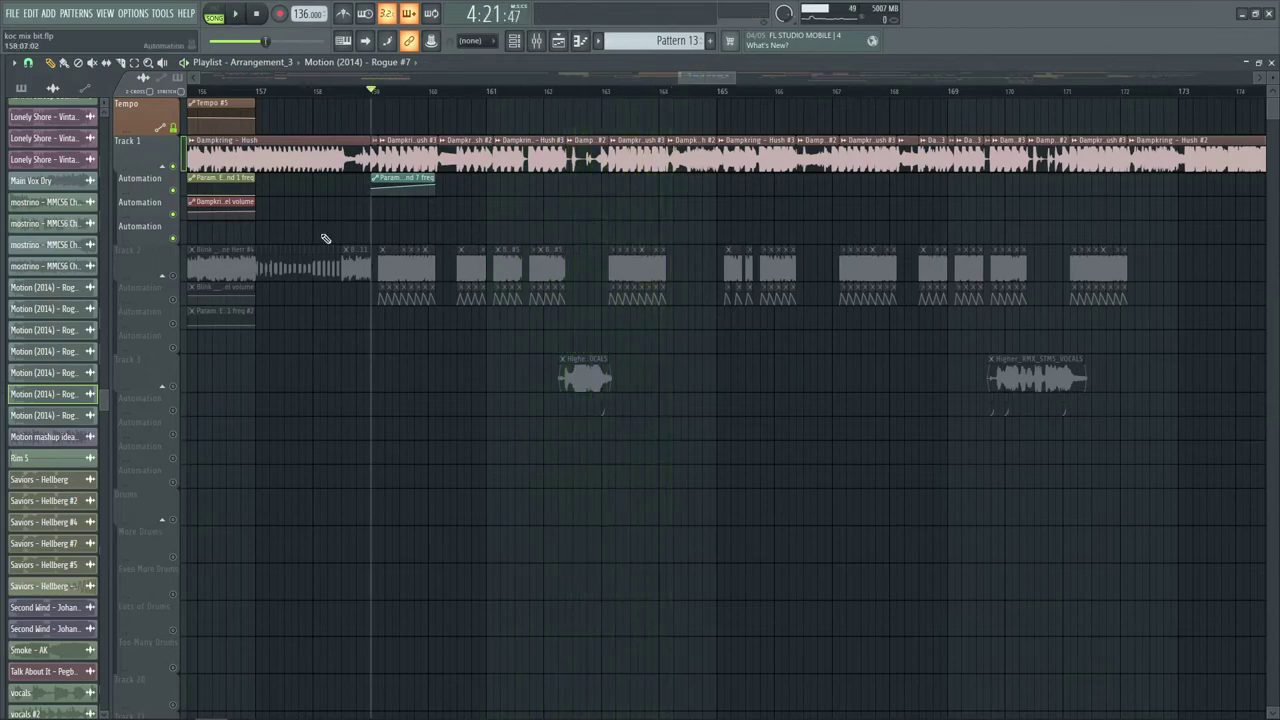
- Solo Track 2, inspect the blink drop mixer channel's kHs Filter and second Fruity parametric EQ 2, and keep the filter window open over the playlist
right_click(183, 284)
scroll(397, 100, "up", 6)
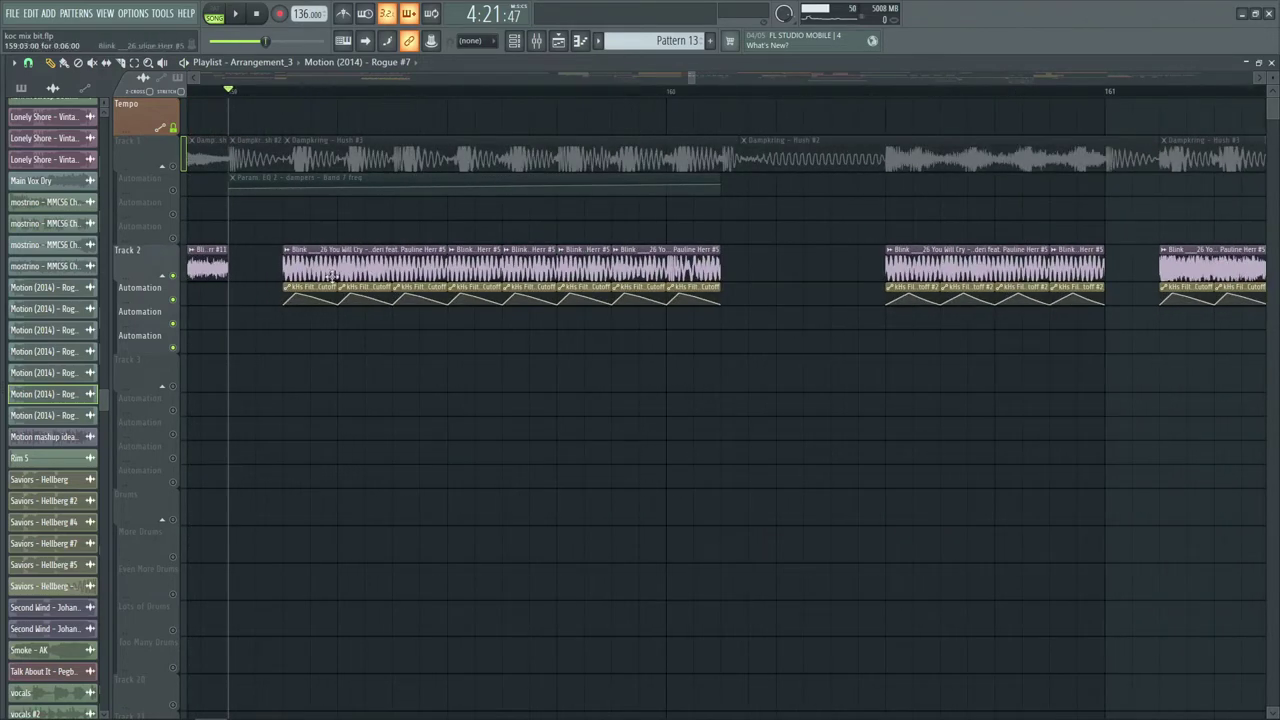
key("F9")
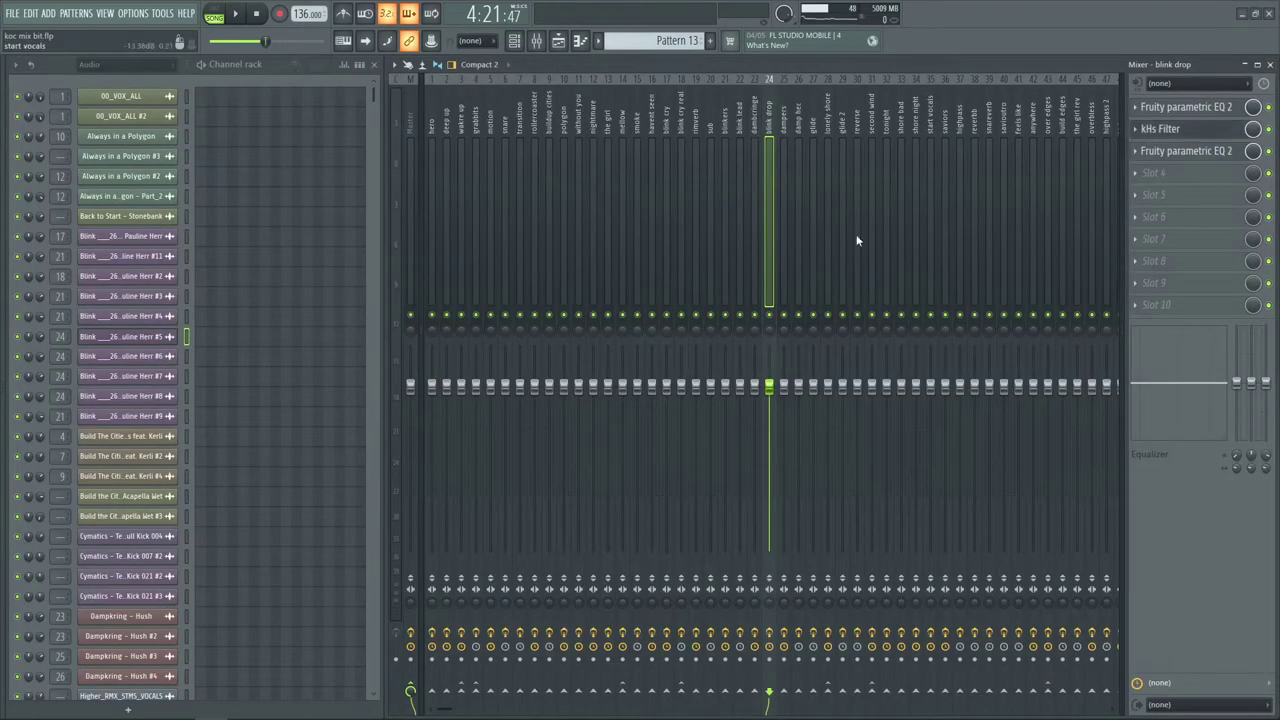
left_click(1160, 128)
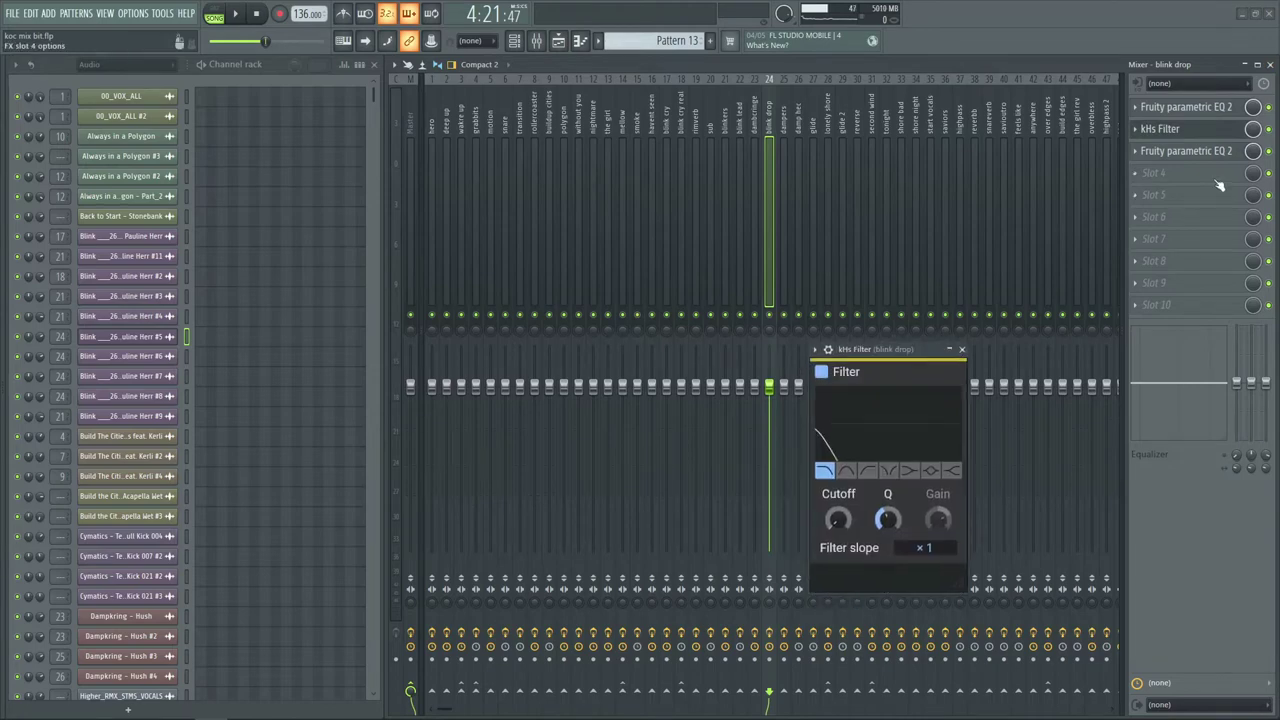
key("alt+F8")
key("alt+F8")
left_click(1186, 150)
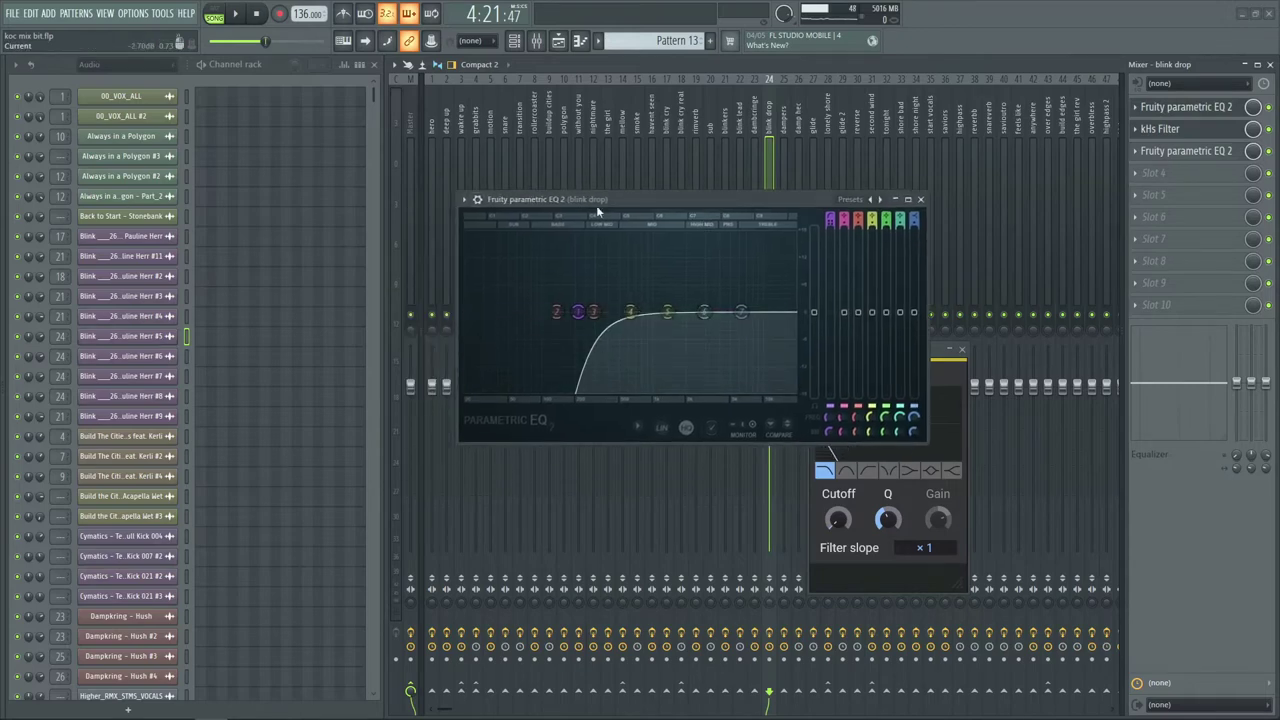
left_click(921, 201)
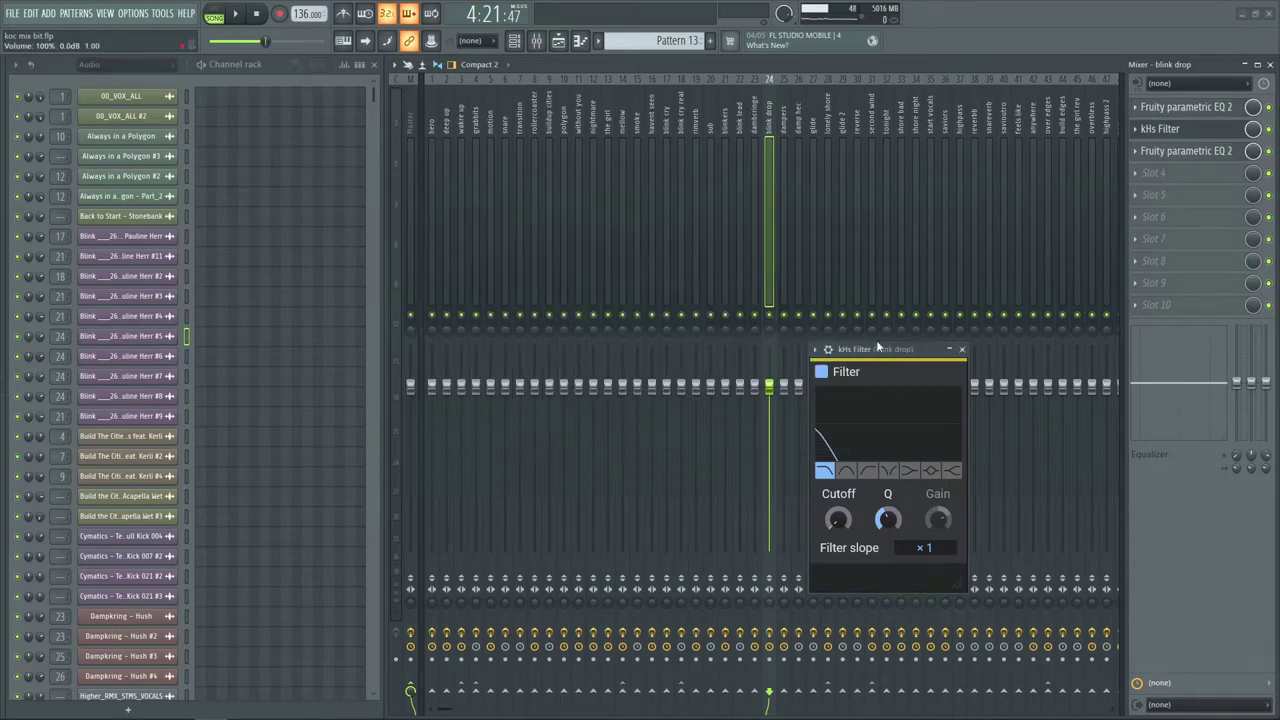
left_click_drag(900, 350, 695, 188)
key("F5")
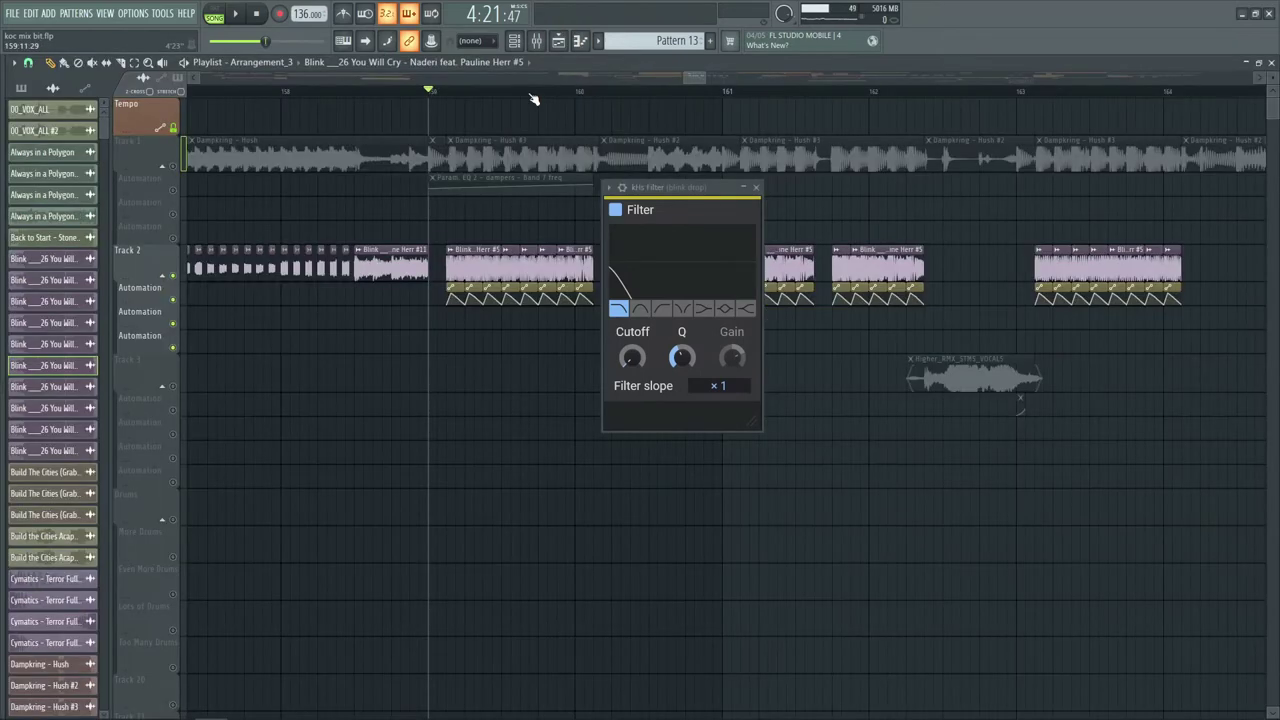
- Solo Track 1 and replay its chops from bar 159 with the kHs Filter window open
scroll(534, 99, "up", 4)
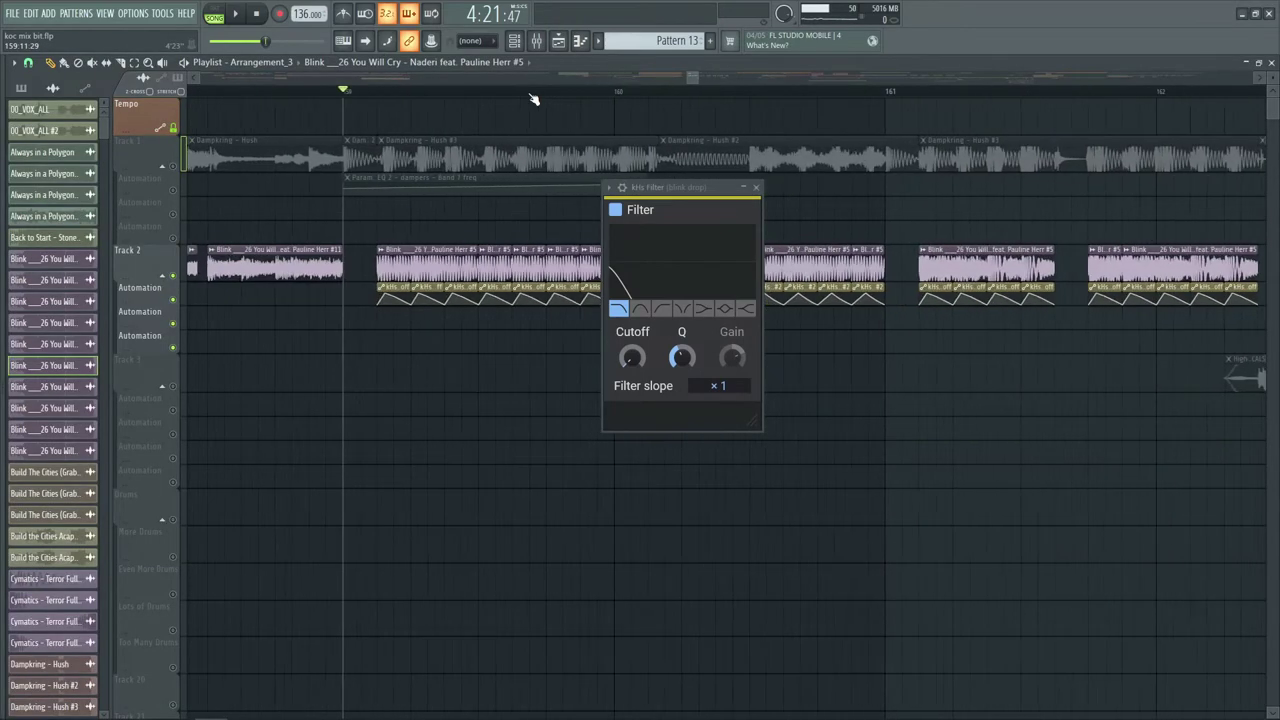
scroll(534, 99, "down", 2)
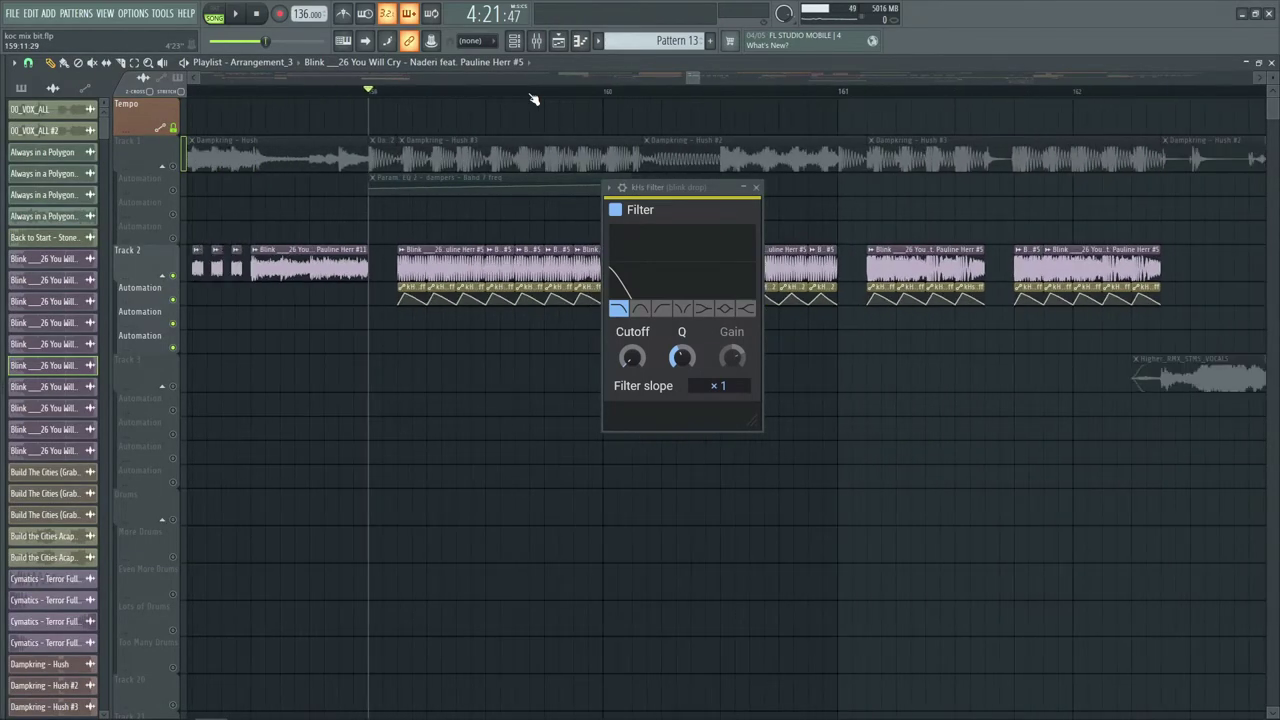
scroll(534, 99, "up", 2)
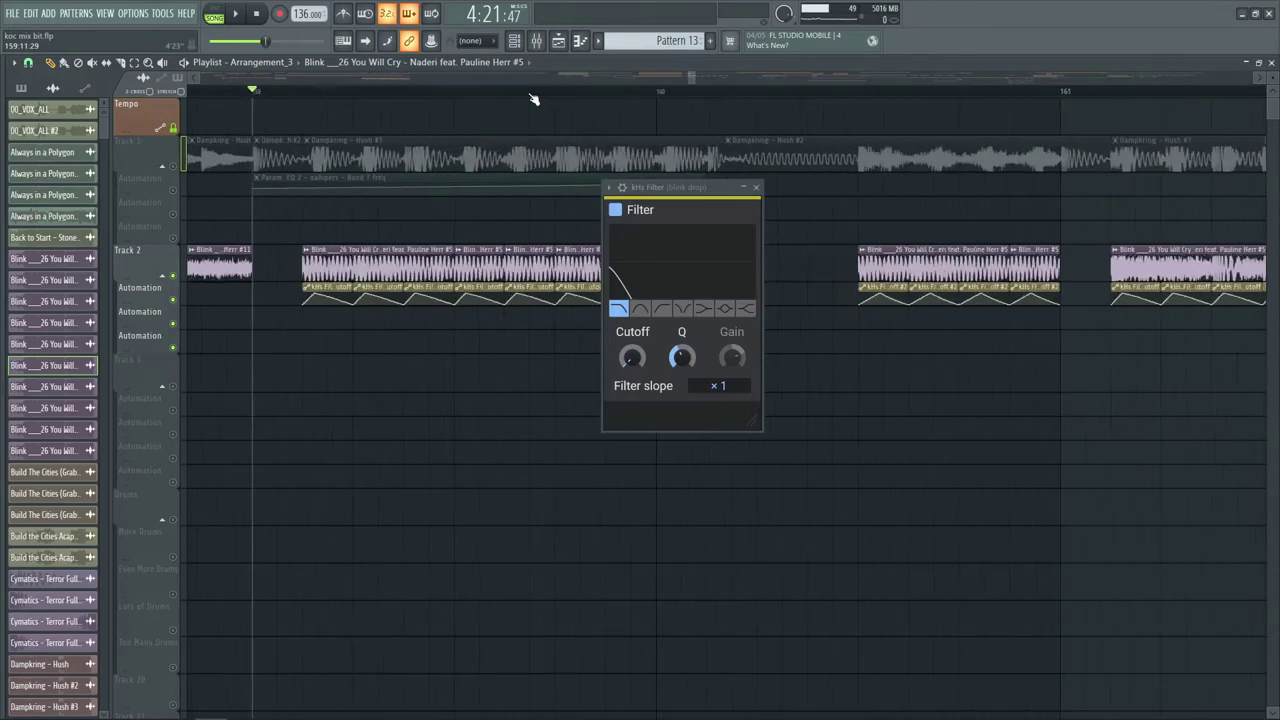
right_click(181, 166)
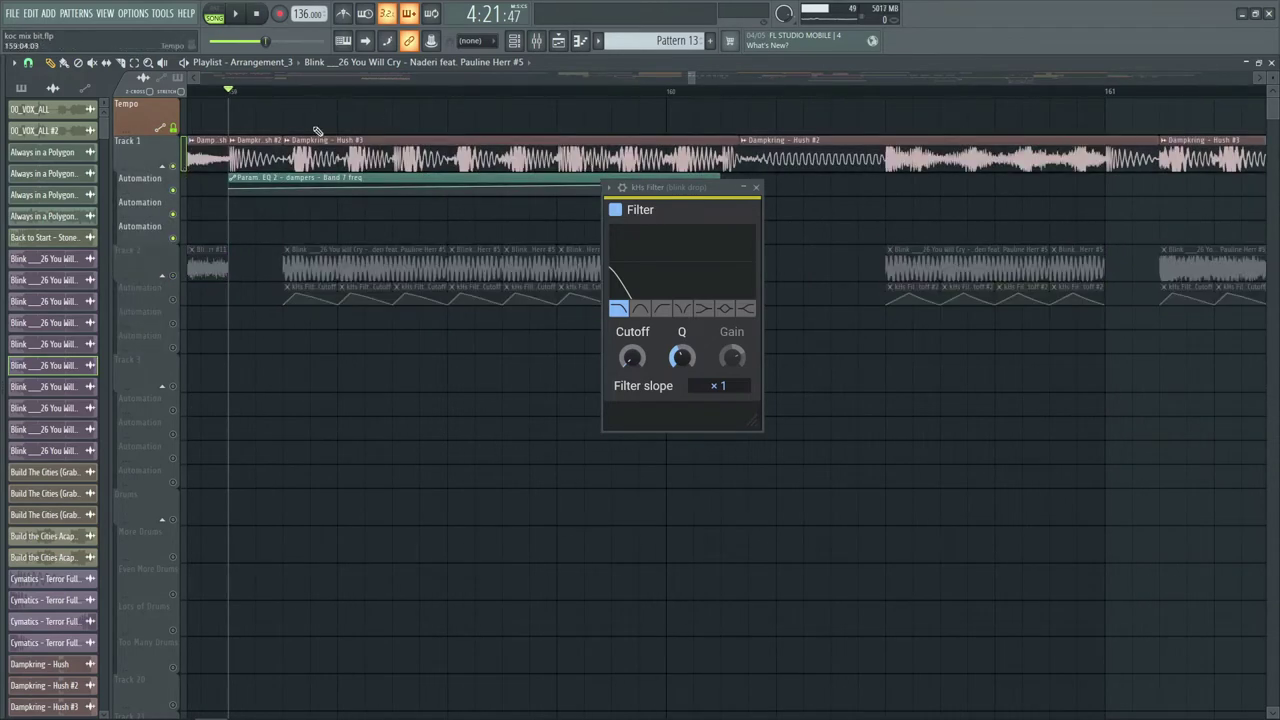
key("space")
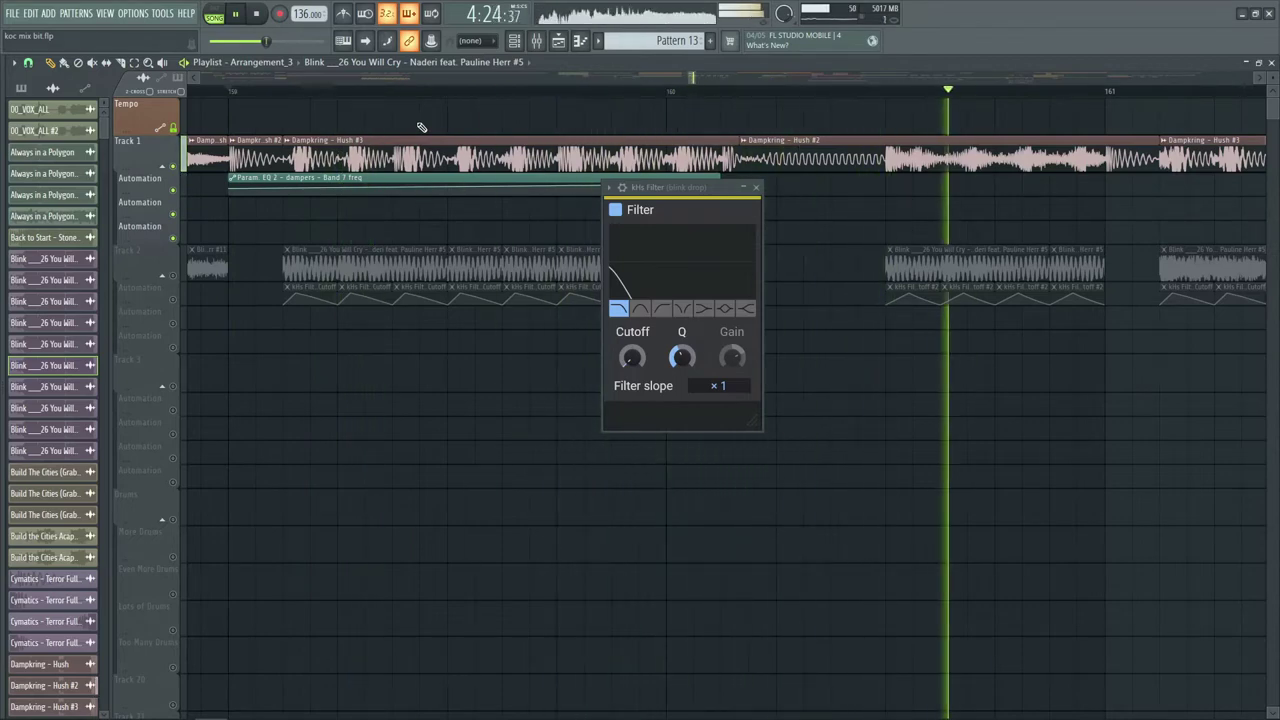
key("space")
- Solo Track 2 and move the kHs Filter window clear of the Blink clips and their cutoff automation
right_click(174, 276)
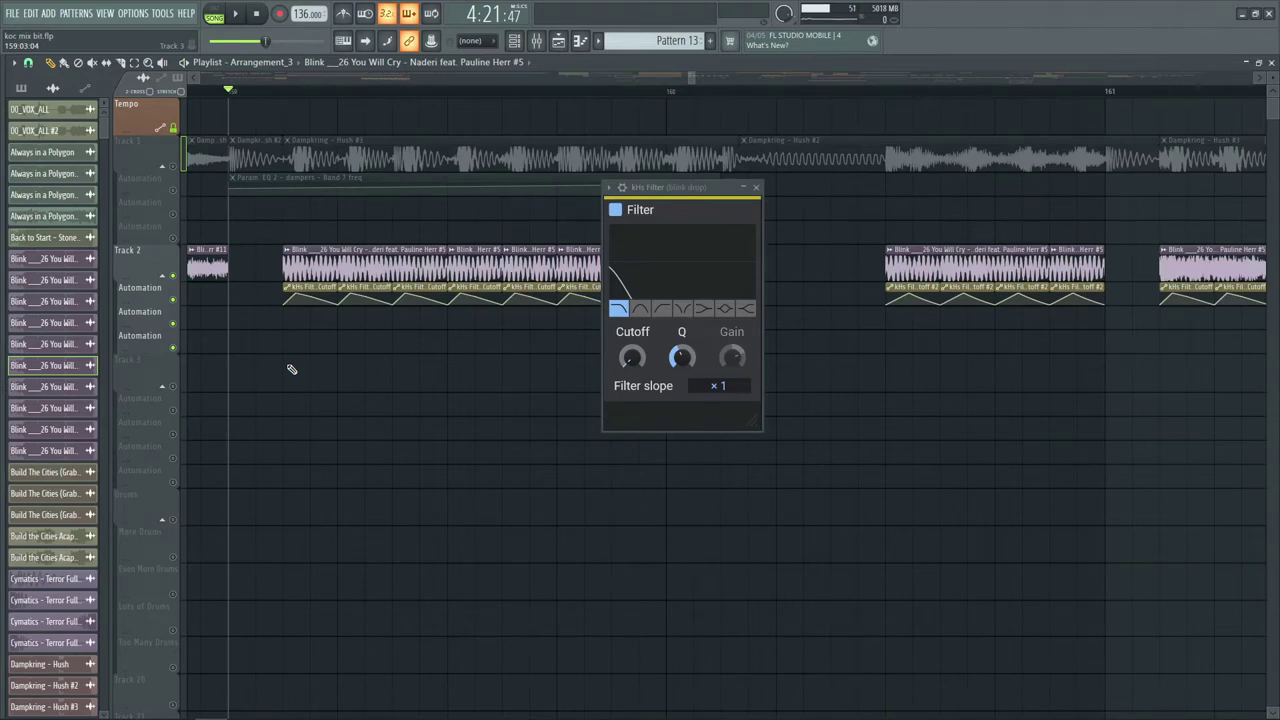
left_click_drag(673, 345, 682, 378)
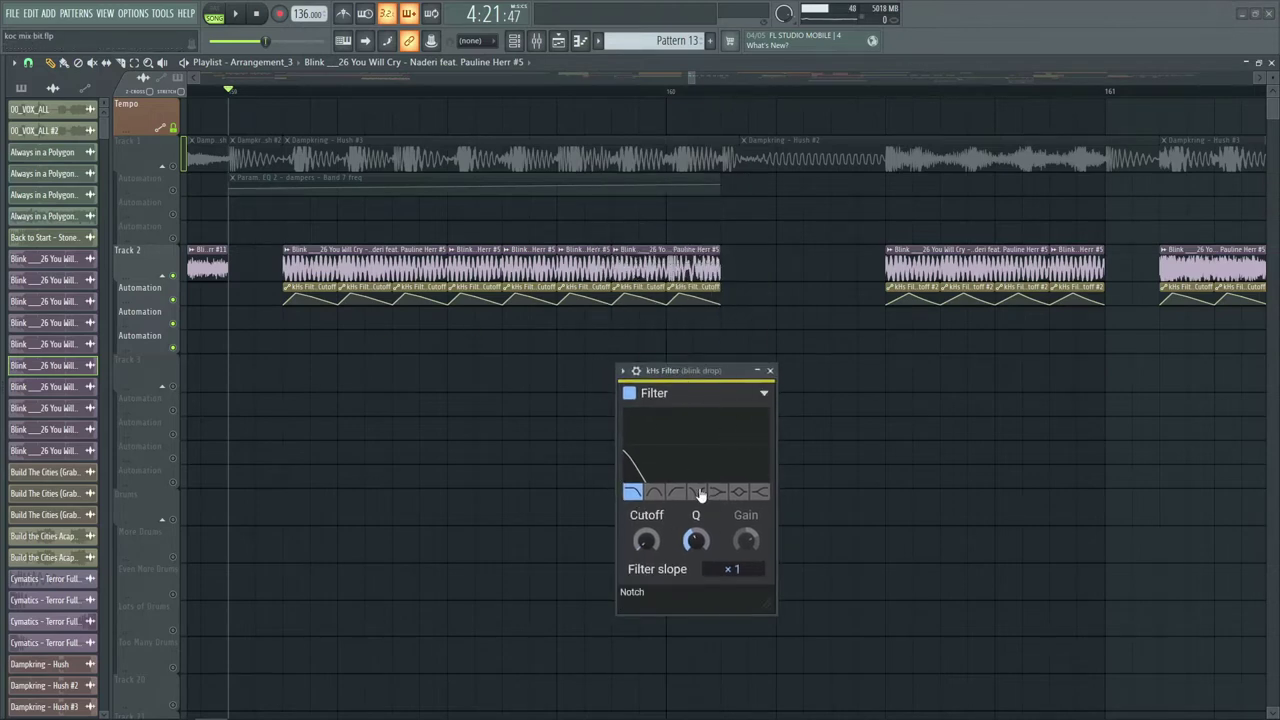
scroll(652, 93, "down", 5)
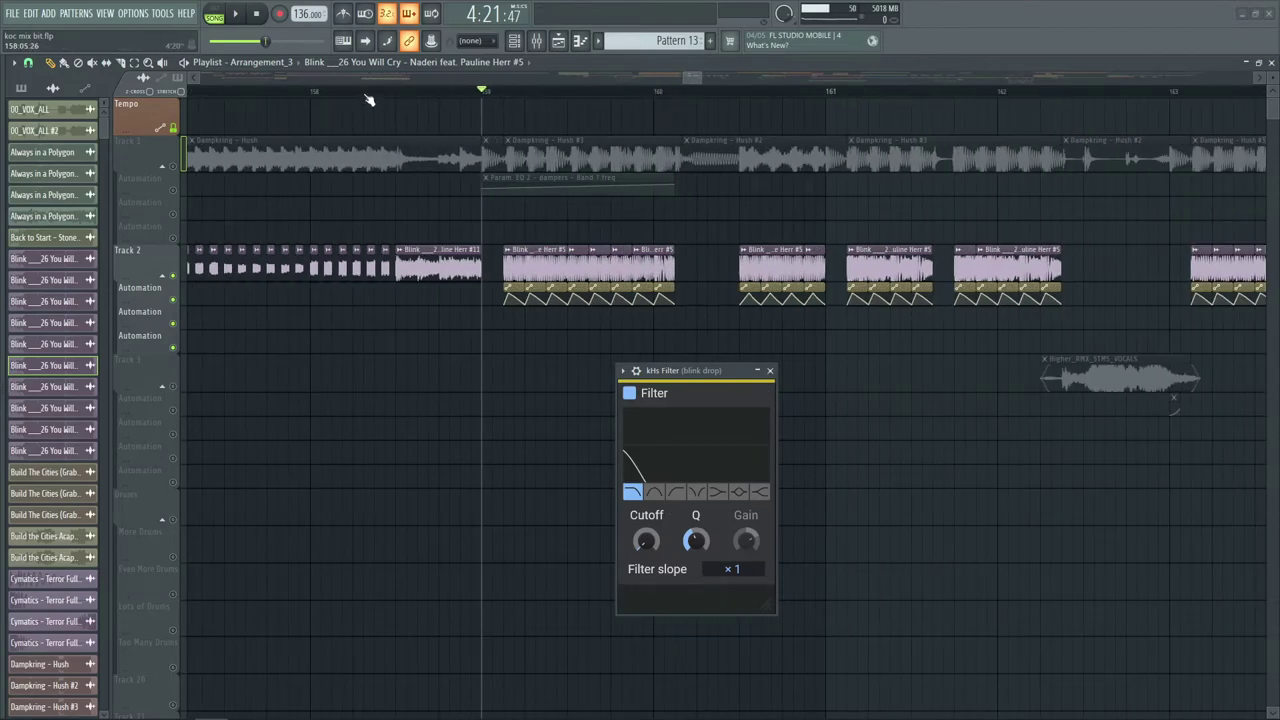
- Play the Blink chops with their cutoff automation from about bar 159, enabling Track 3 during playback to add the Higher vocals
scroll(533, 101, "down", 2)
left_click(436, 91)
key("space")
scroll(640, 89, "up", 2)
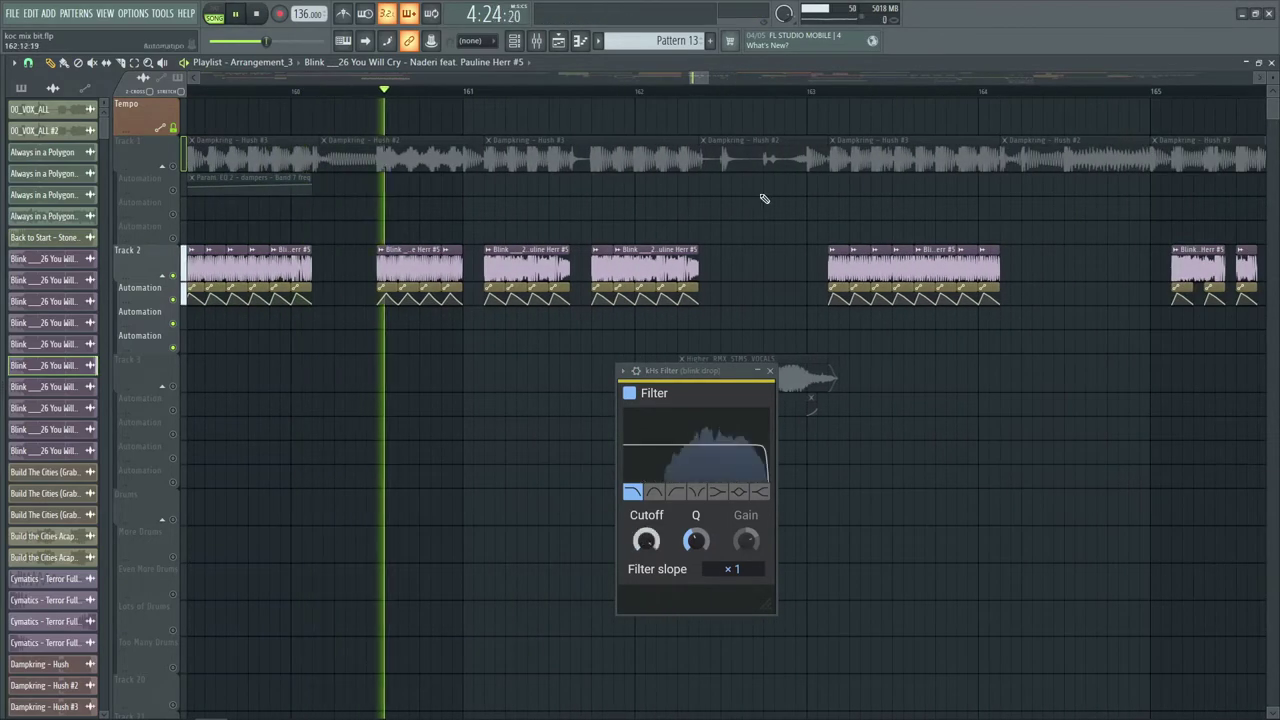
left_click(173, 385)
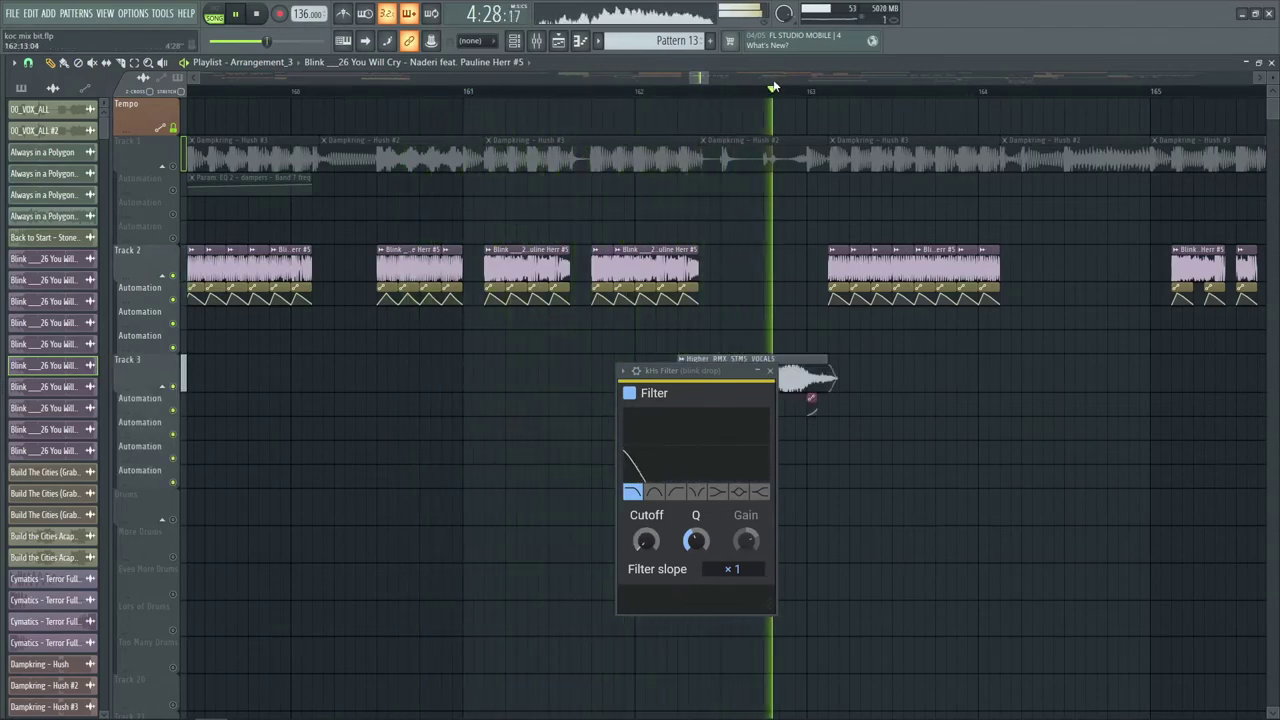
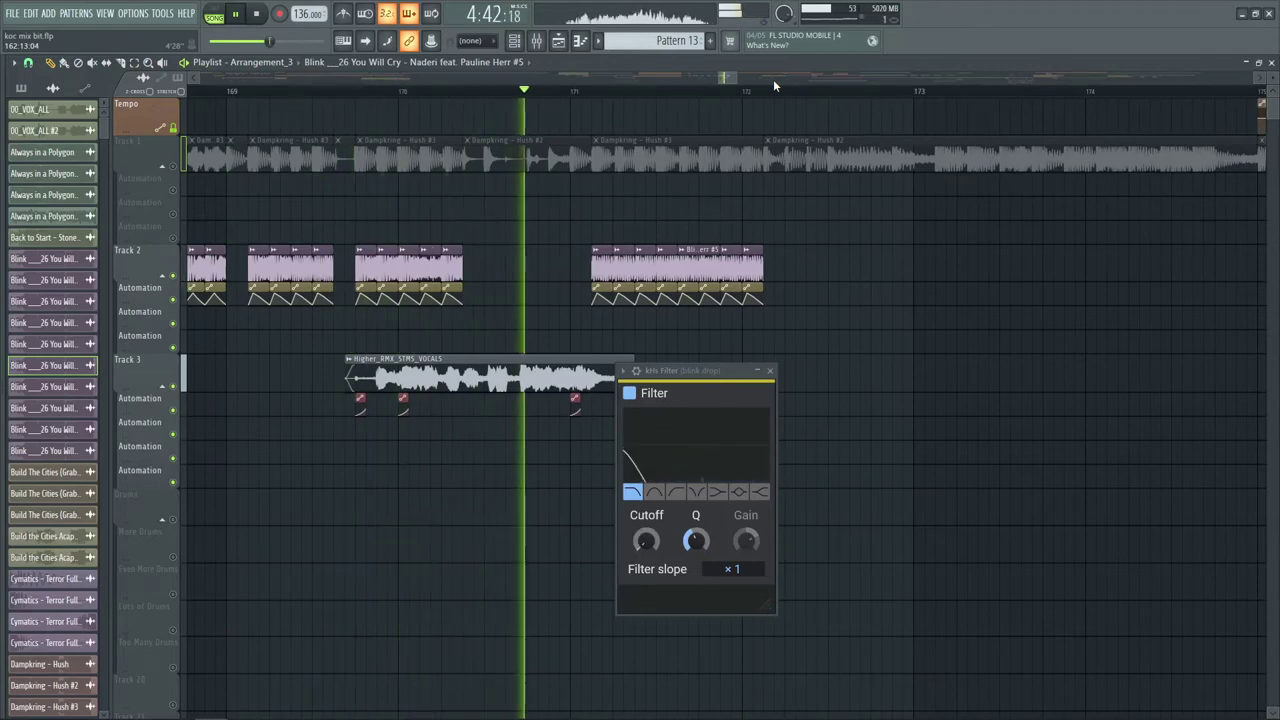
scroll(755, 97, "down", 4)
key("space")
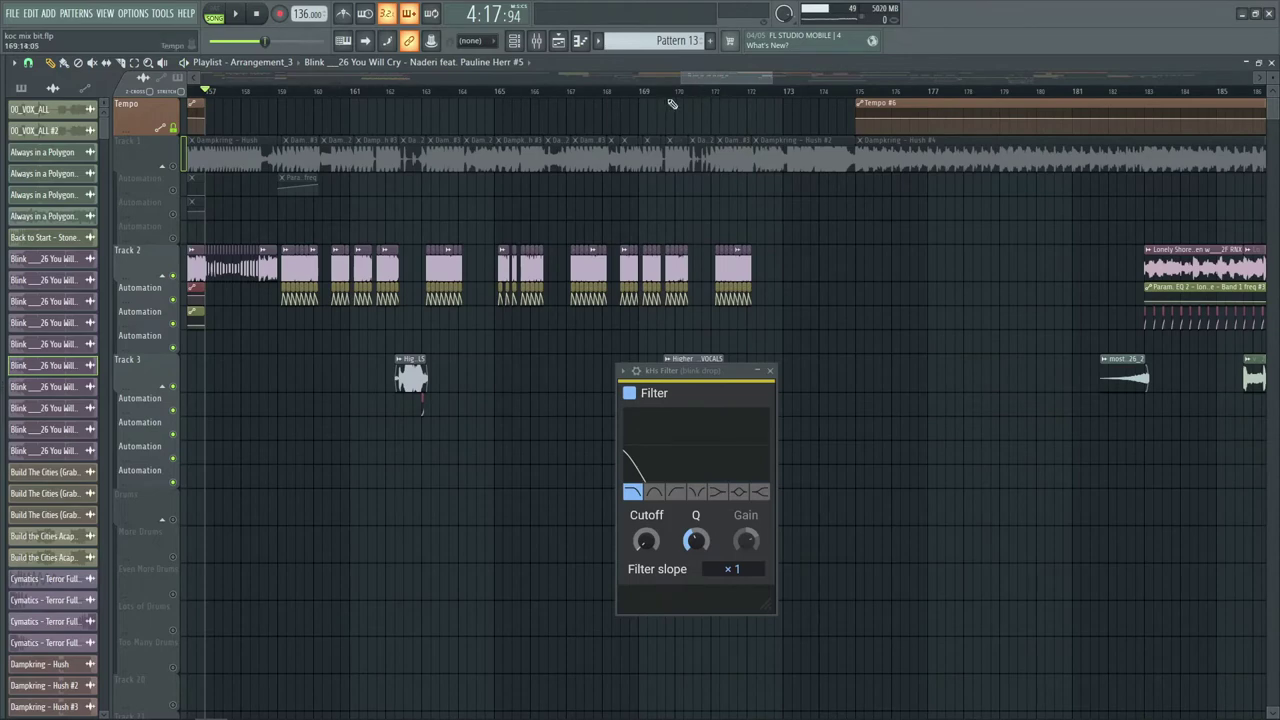
- Enable all tracks again and play the full section from bar 157
scroll(676, 101, "up", 2)
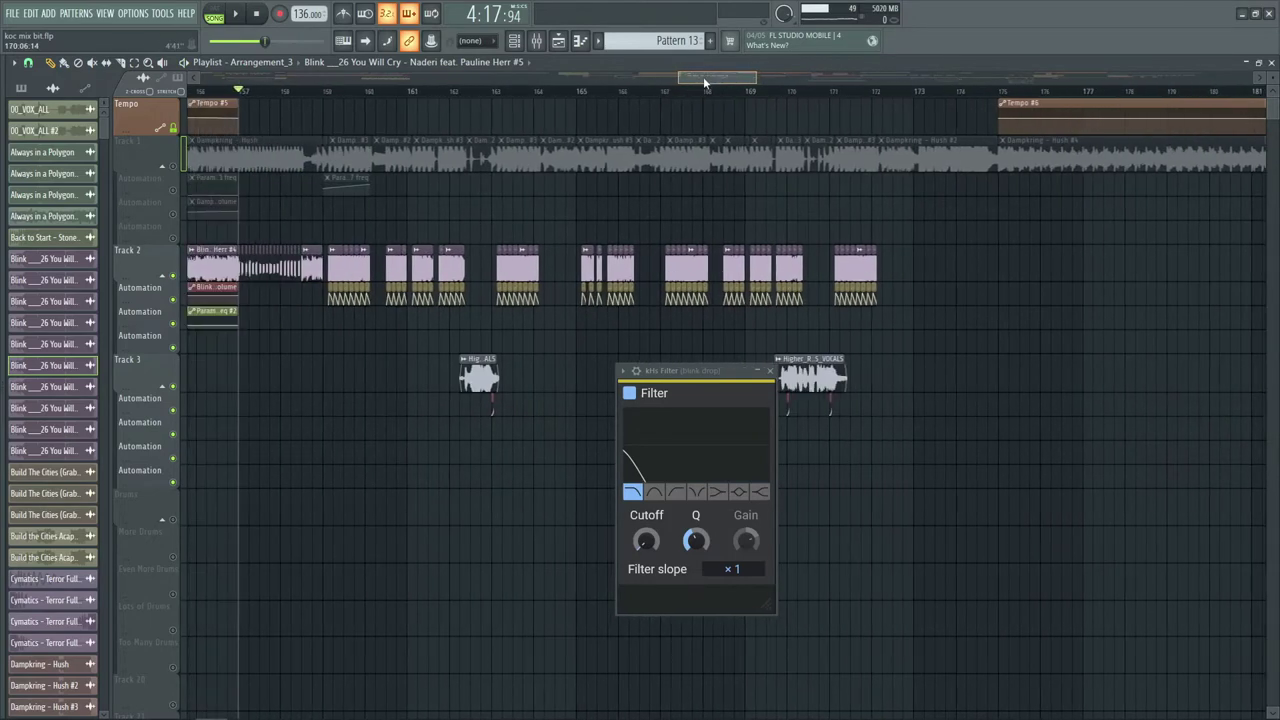
scroll(280, 101, "up", 1)
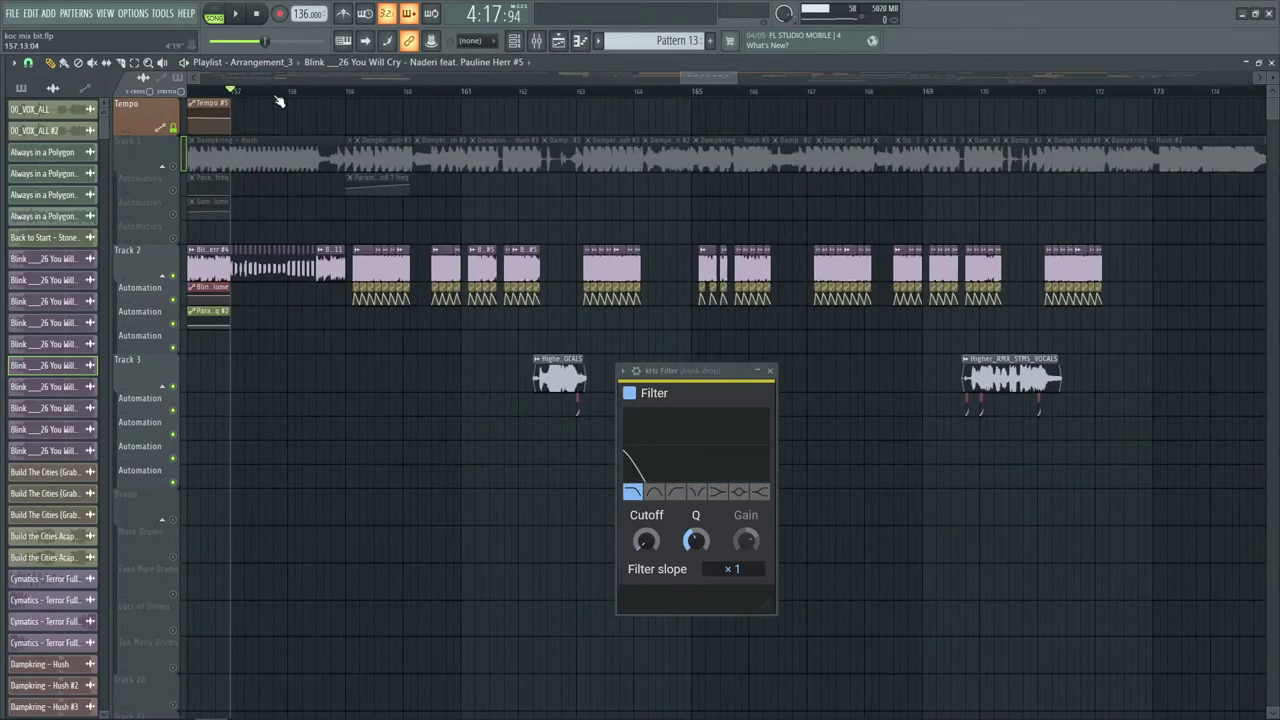
left_click(180, 170)
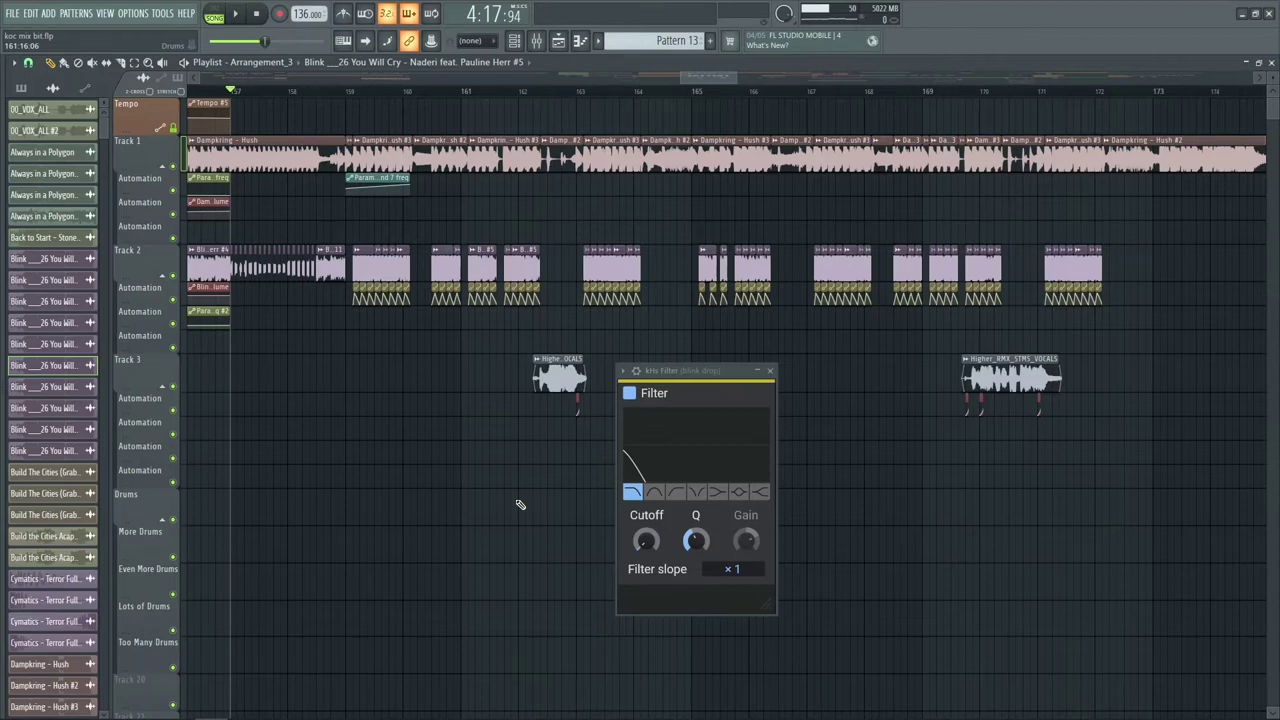
key("space")
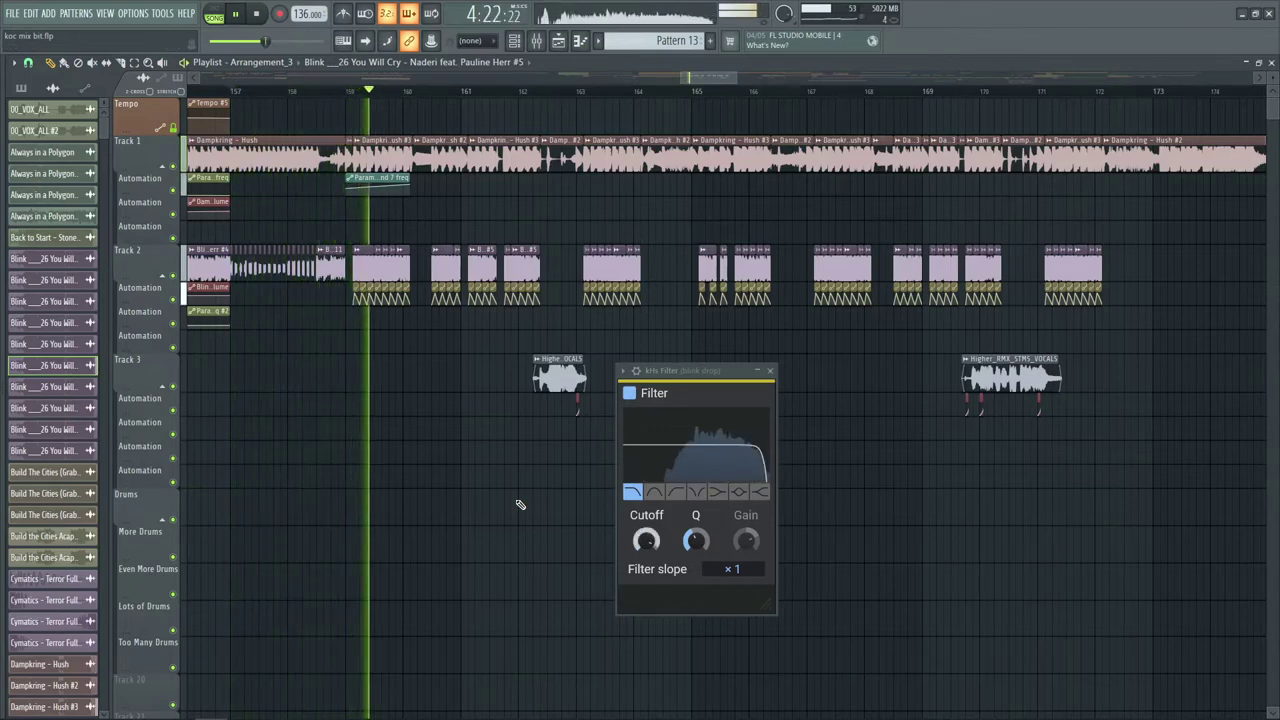
- Toggle Track 2's mute during playback to compare the drop with and without the Blink chops, and stop playback
left_click(173, 277)
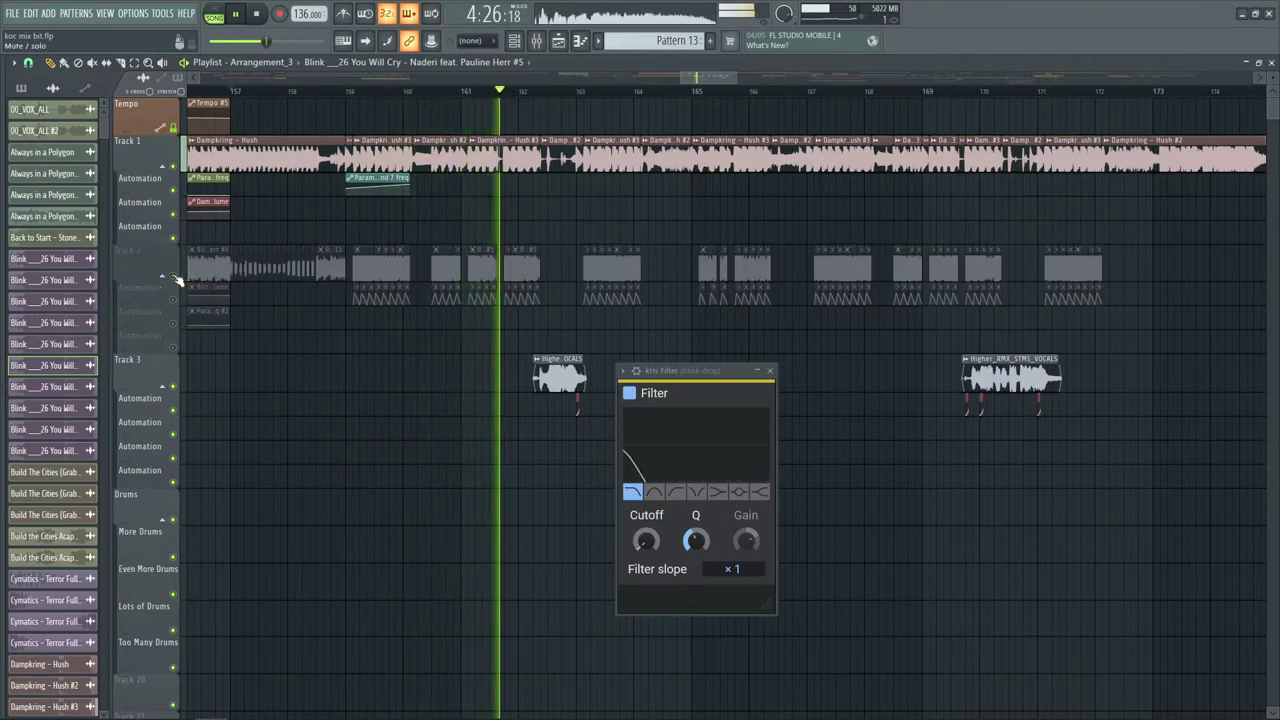
left_click(175, 279)
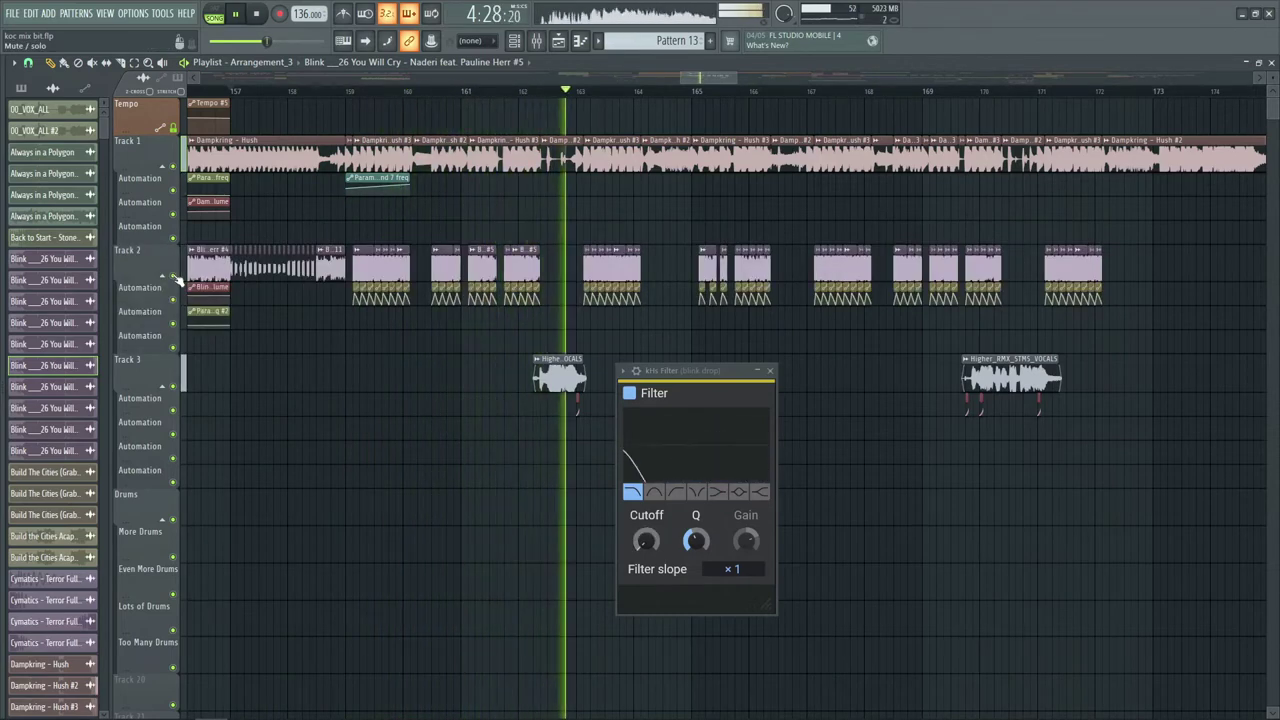
left_click(175, 279)
left_click(175, 279)
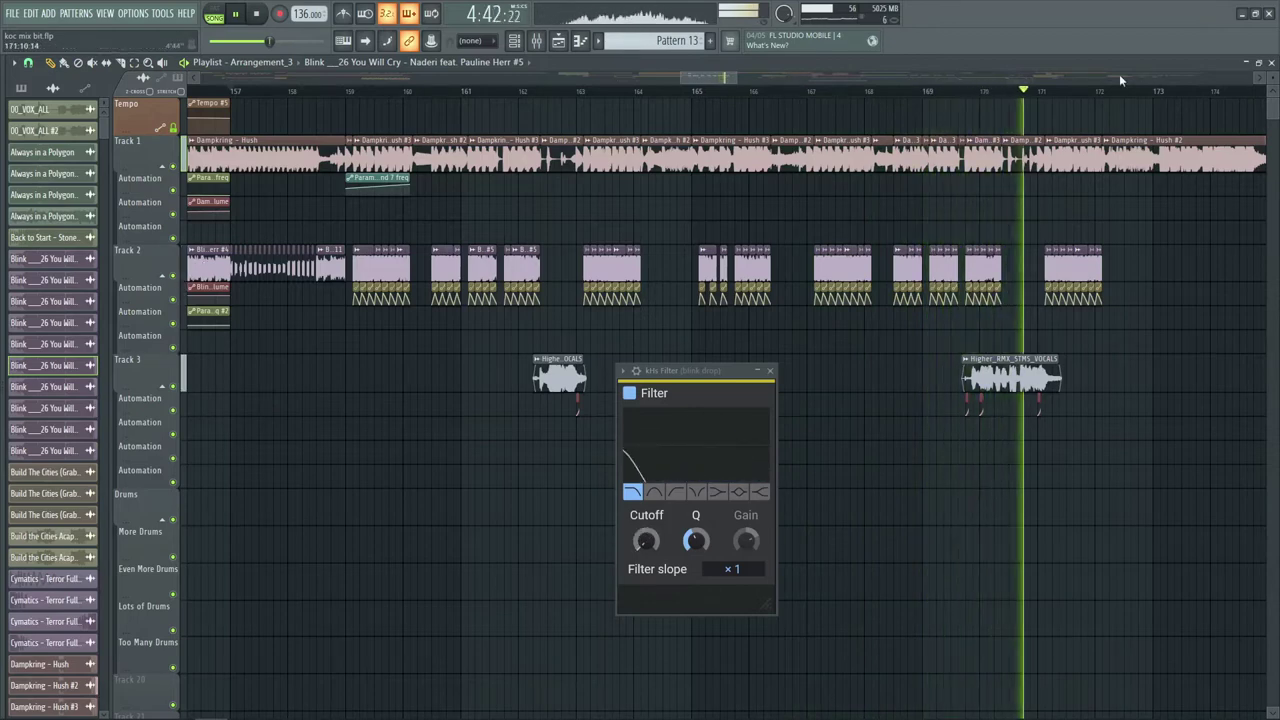
scroll(1115, 97, "up", 2)
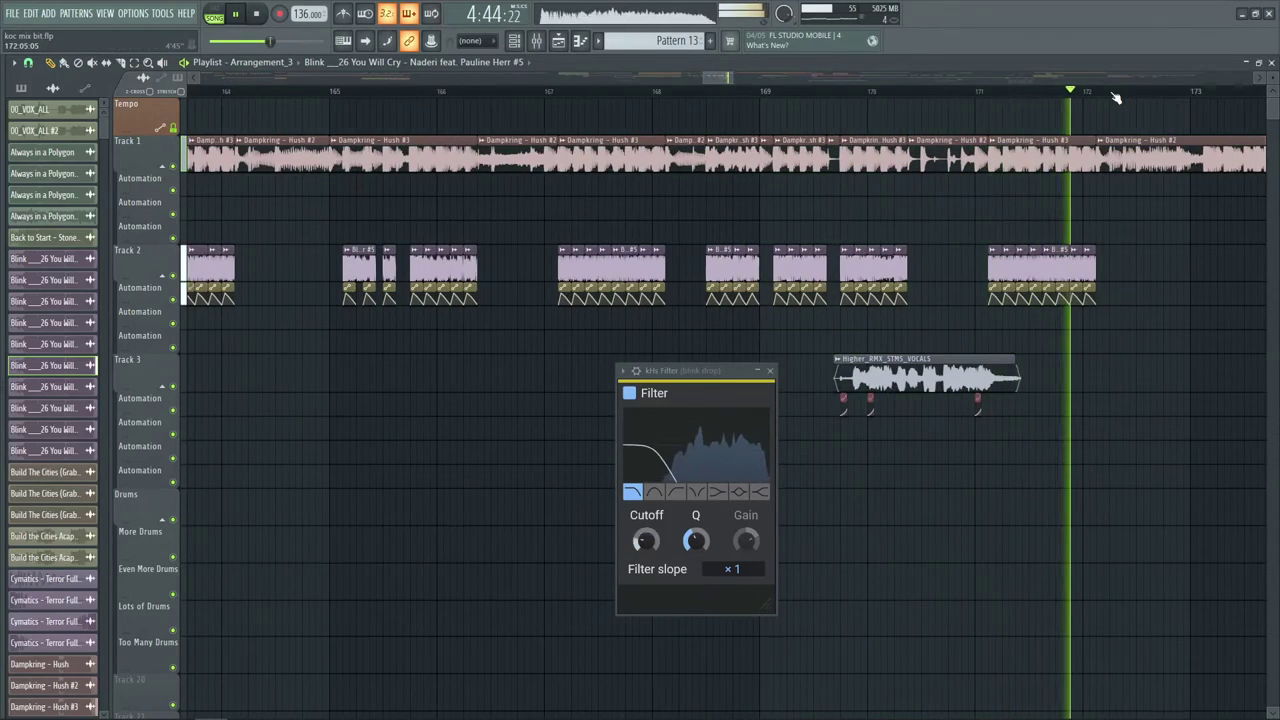
scroll(1115, 97, "down", 2)
scroll(1117, 97, "down", 1)
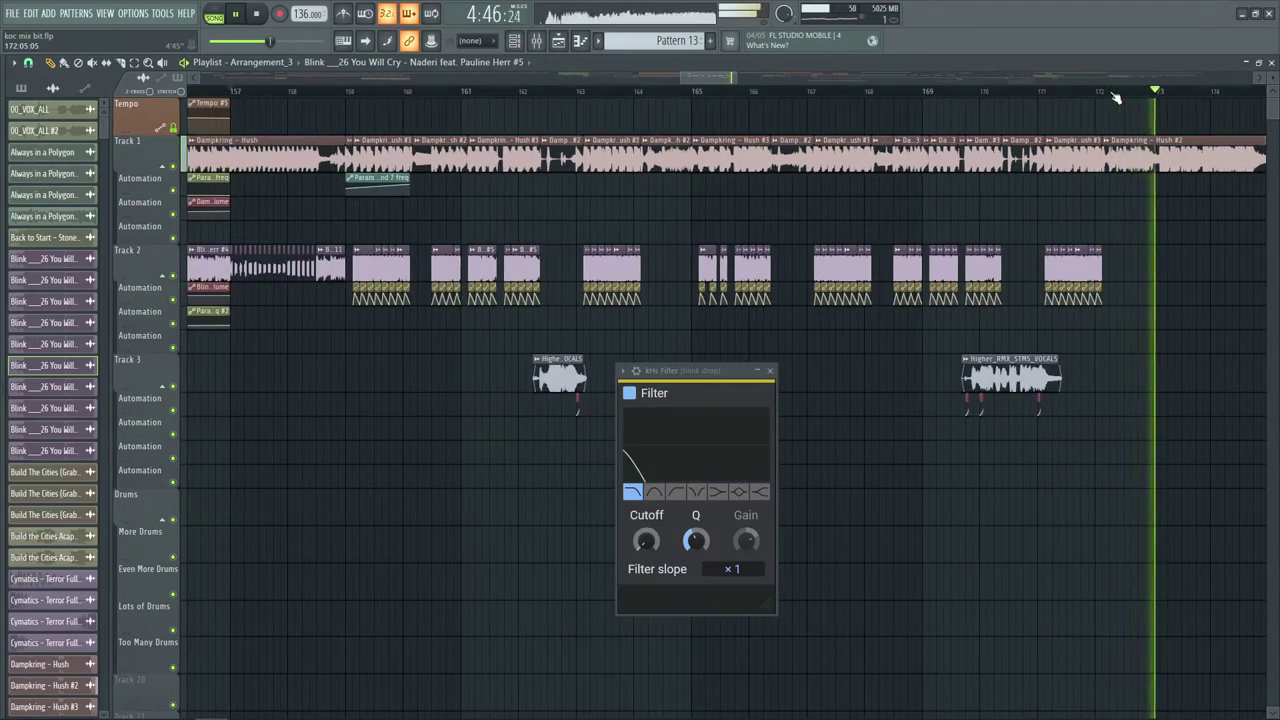
key("space")
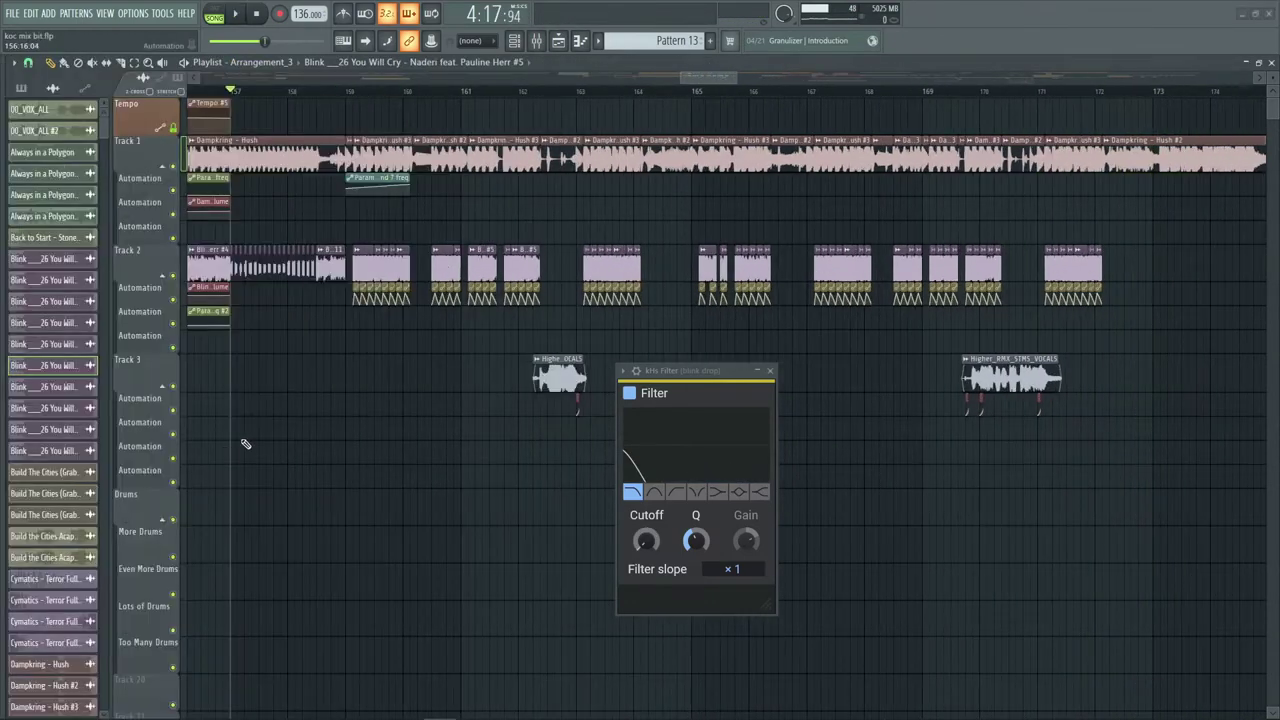
- Solo Track 2 without its automation lanes and play the unfiltered Blink chops from just after bar 159
scroll(376, 95, "up", 3)
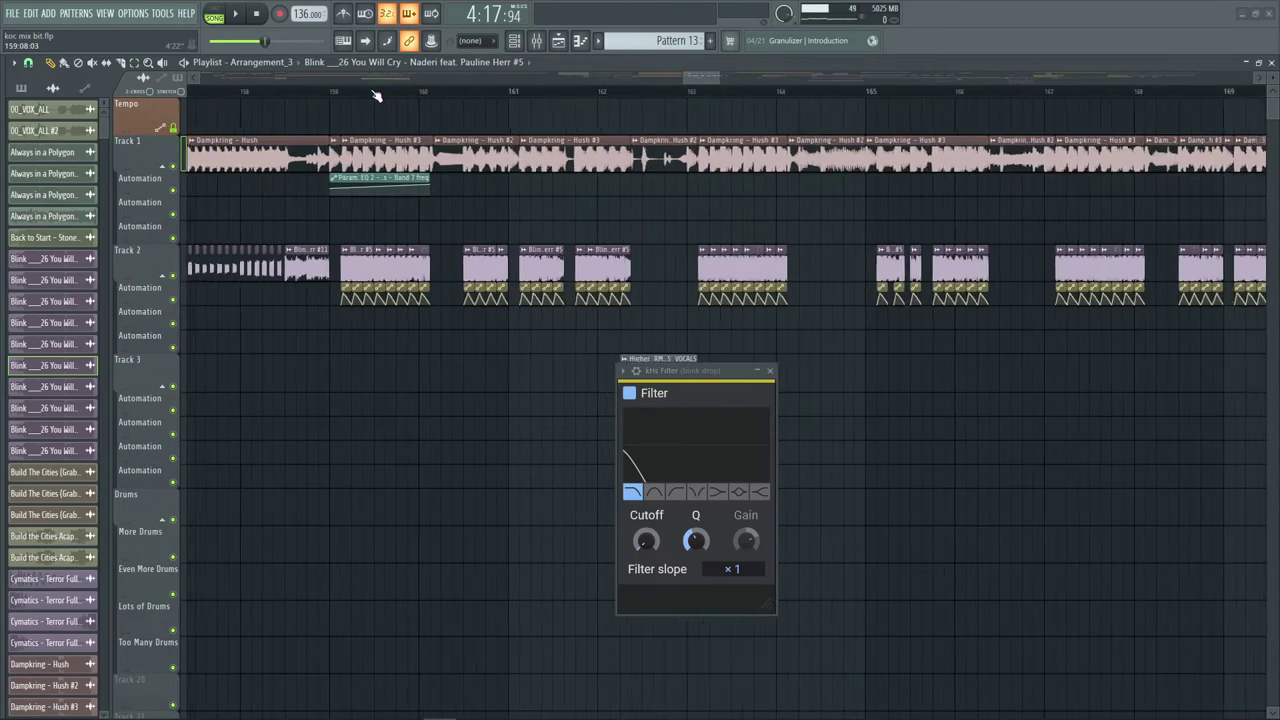
left_click(300, 94)
scroll(305, 95, "up", 2)
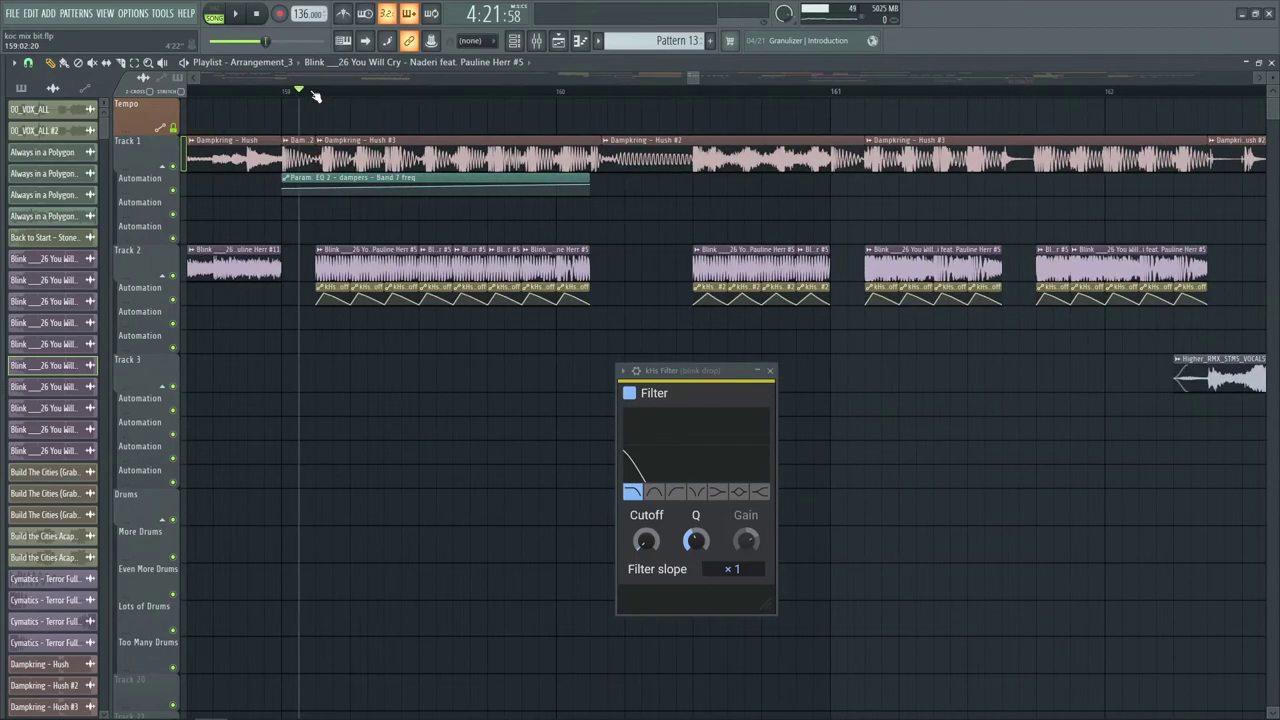
right_click(174, 279)
key("F9")
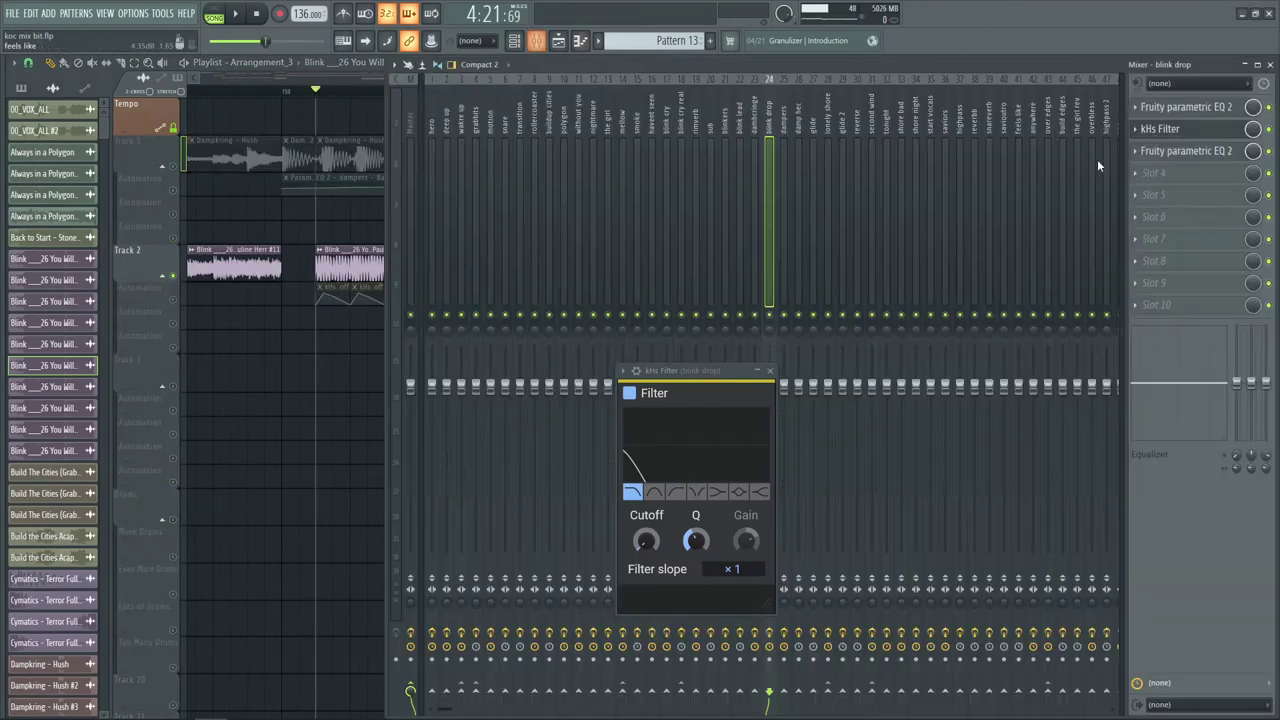
key("F9")
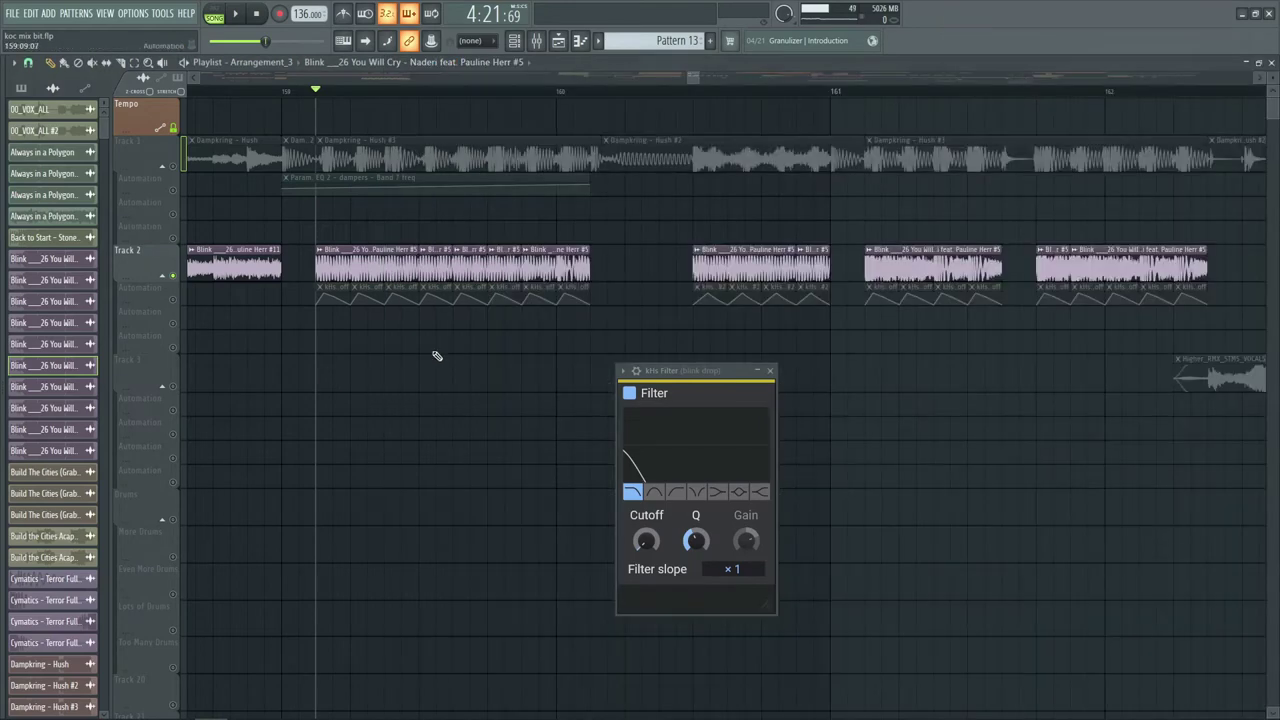
key("space")
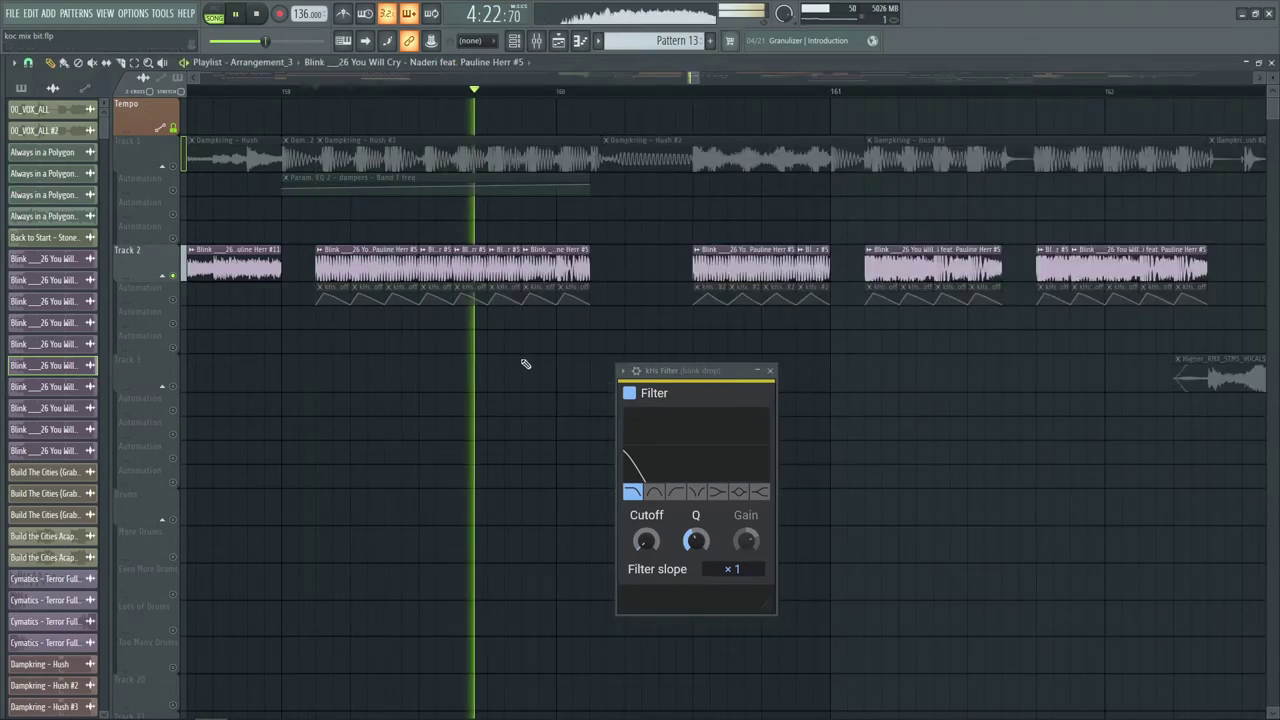
scroll(745, 85, "down", 4)
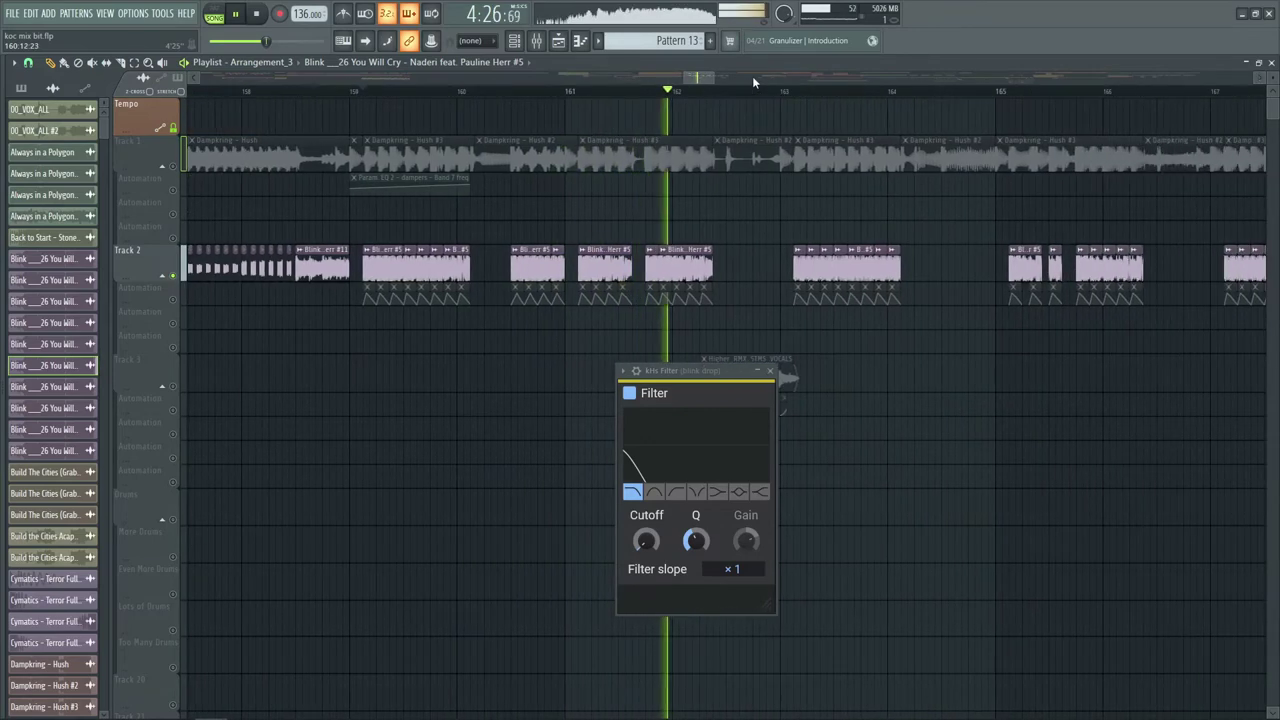
key("space")
- Re-enable the kHs Filter cutoff automation lane under Track 2 and replay the Blink chops with it
left_click(566, 43)
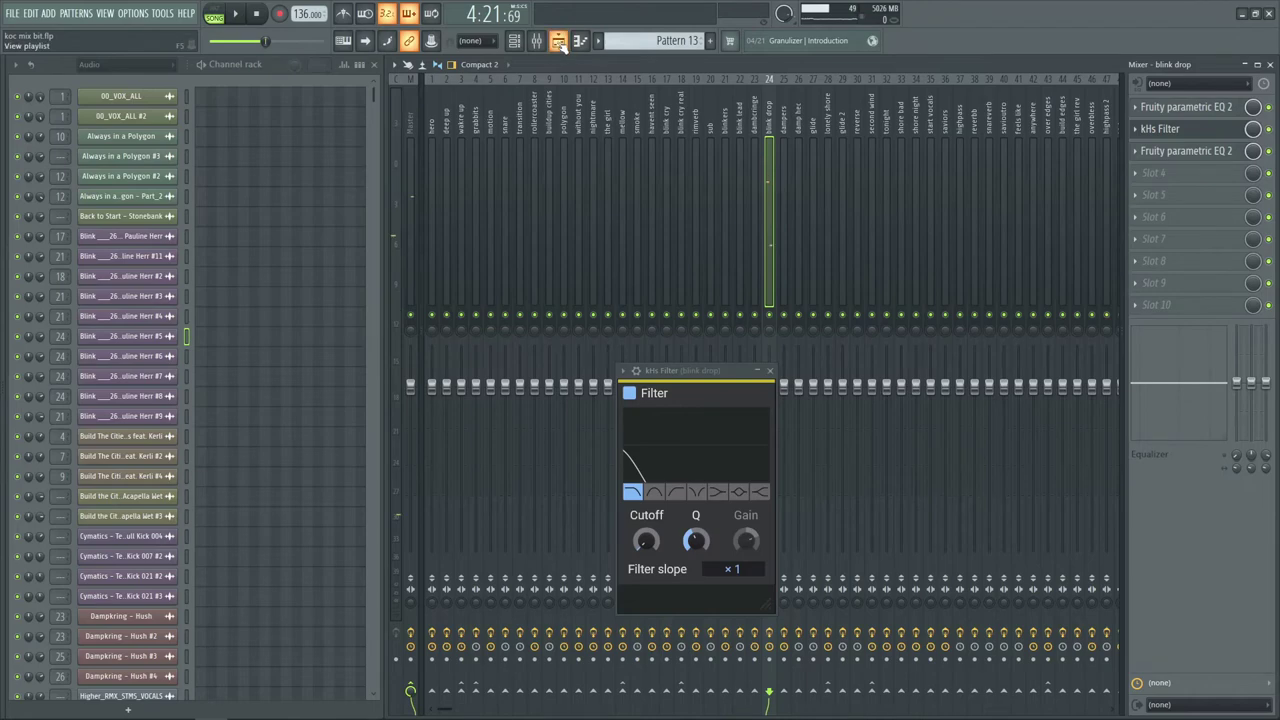
left_click(560, 44)
left_click(180, 298)
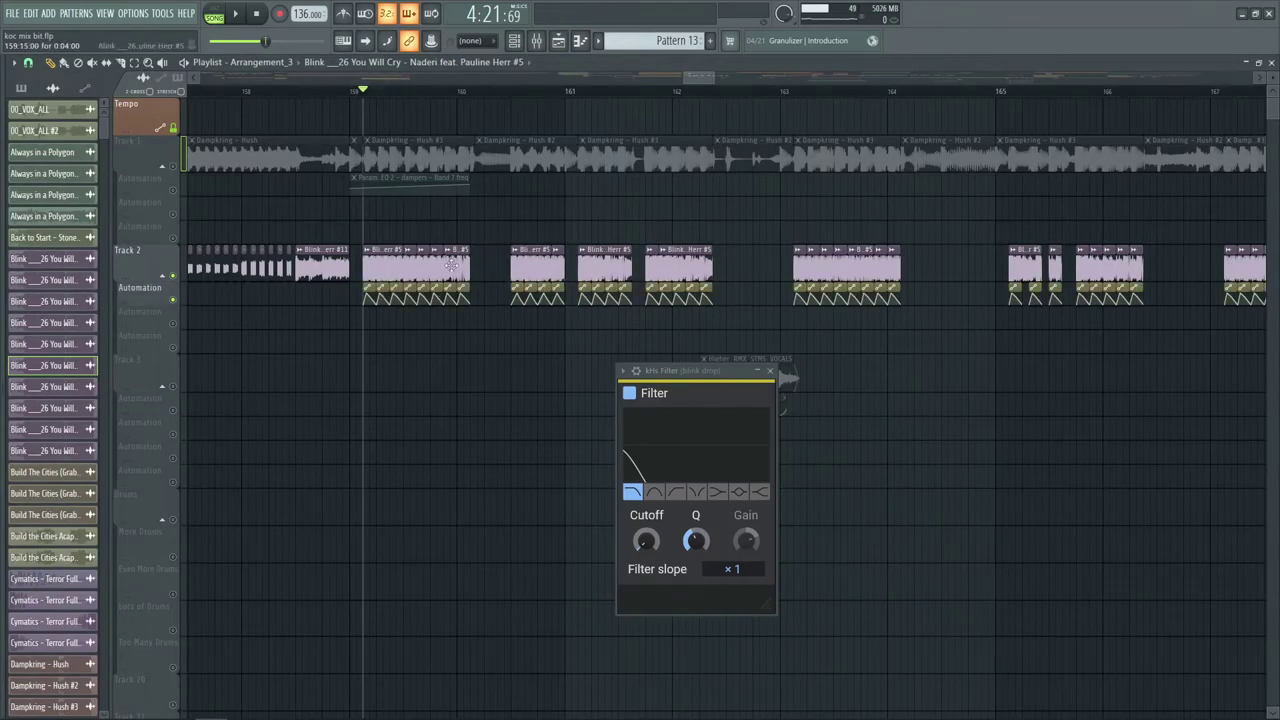
scroll(500, 100, "up", 2)
key("space")
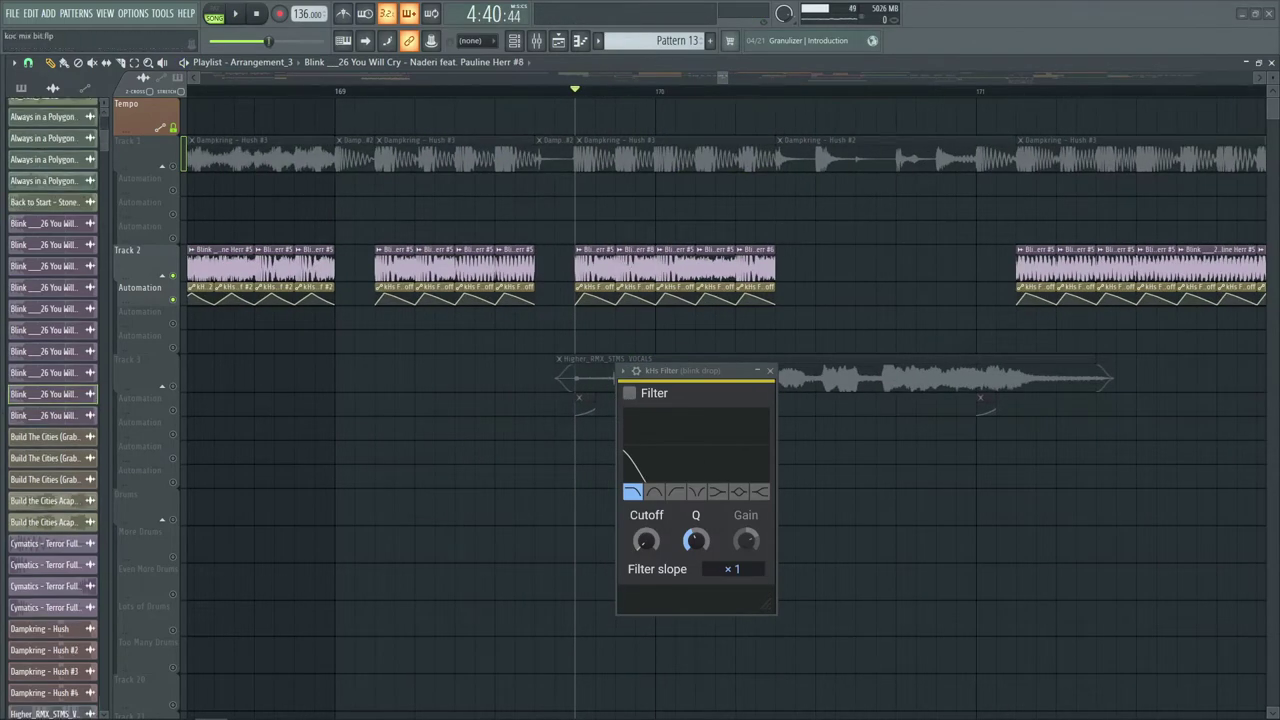
- Check the Blink #8 clip's sample settings and mixer routing, and replay the filtered chops from the middle of bar 168
double_click(680, 265)
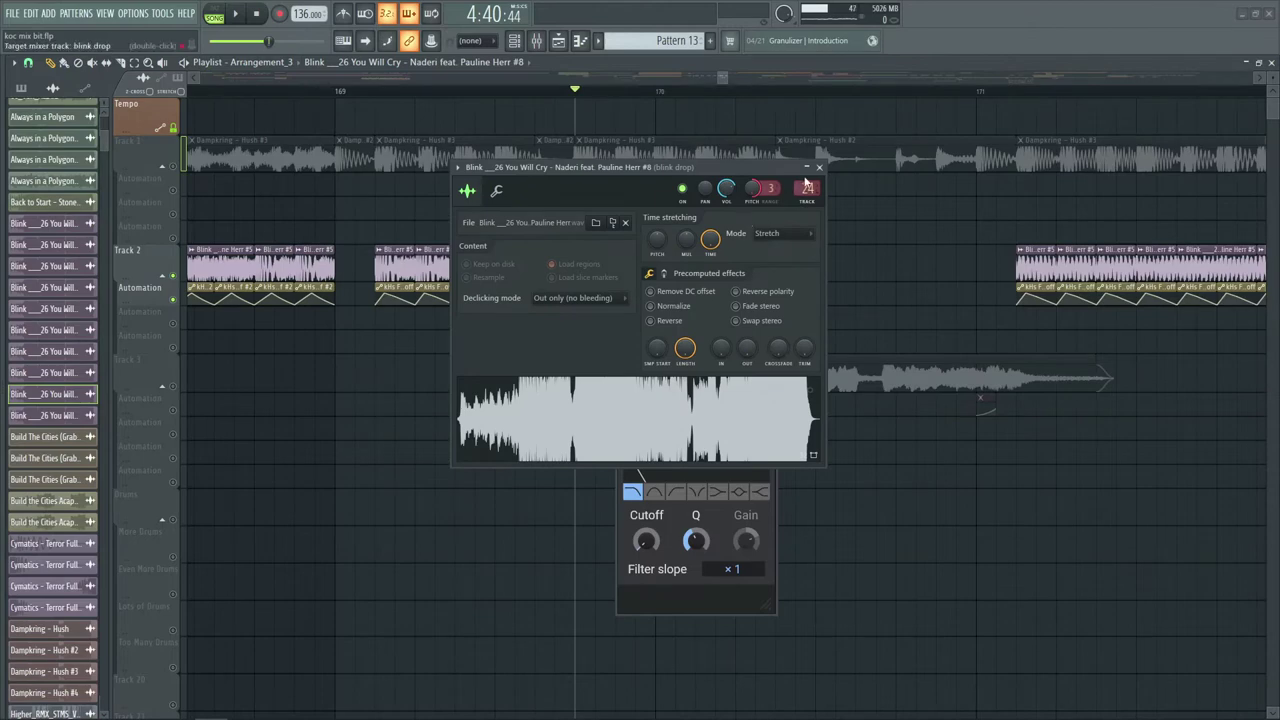
left_click(819, 168)
scroll(507, 108, "down", 4)
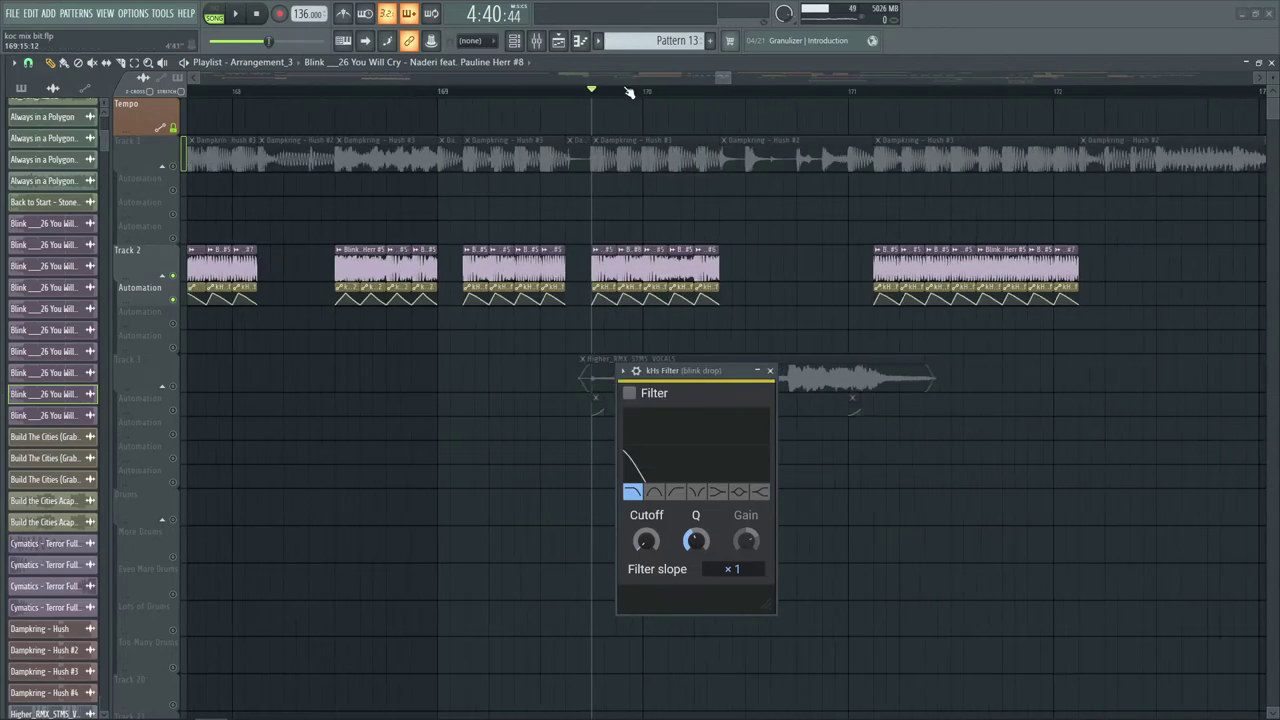
scroll(576, 92, "up", 3)
key("space")
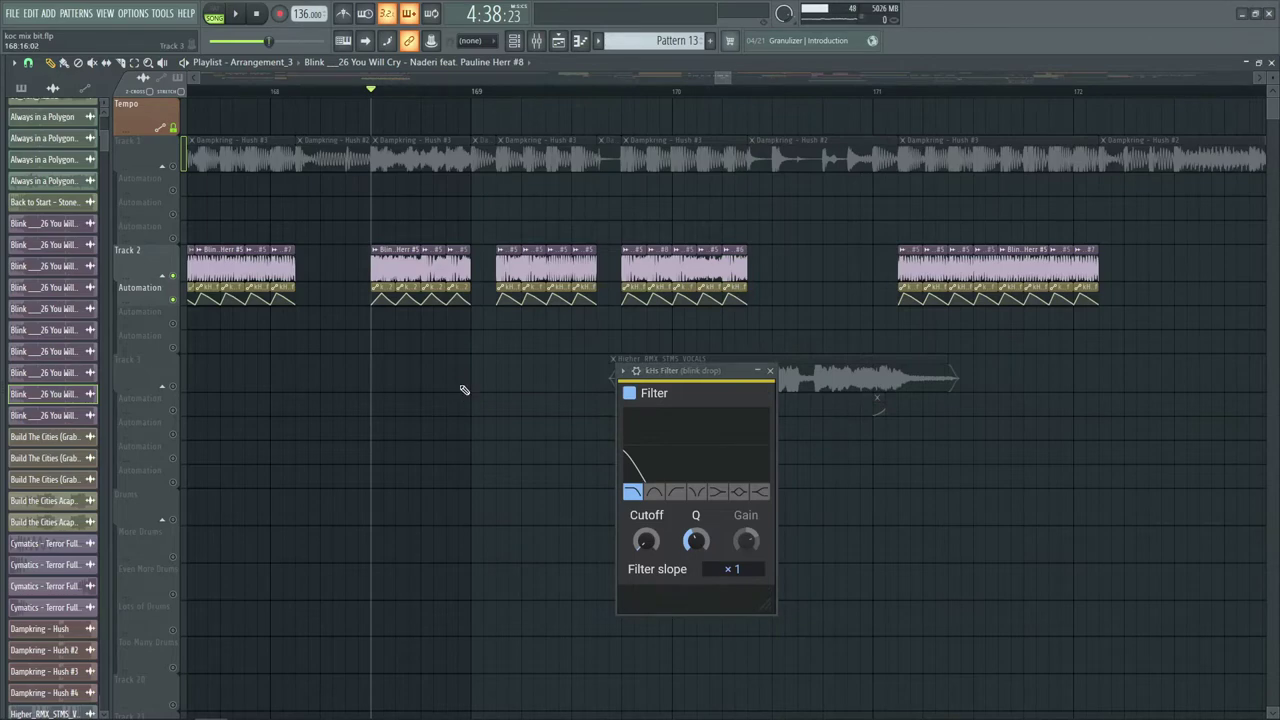
key("space")
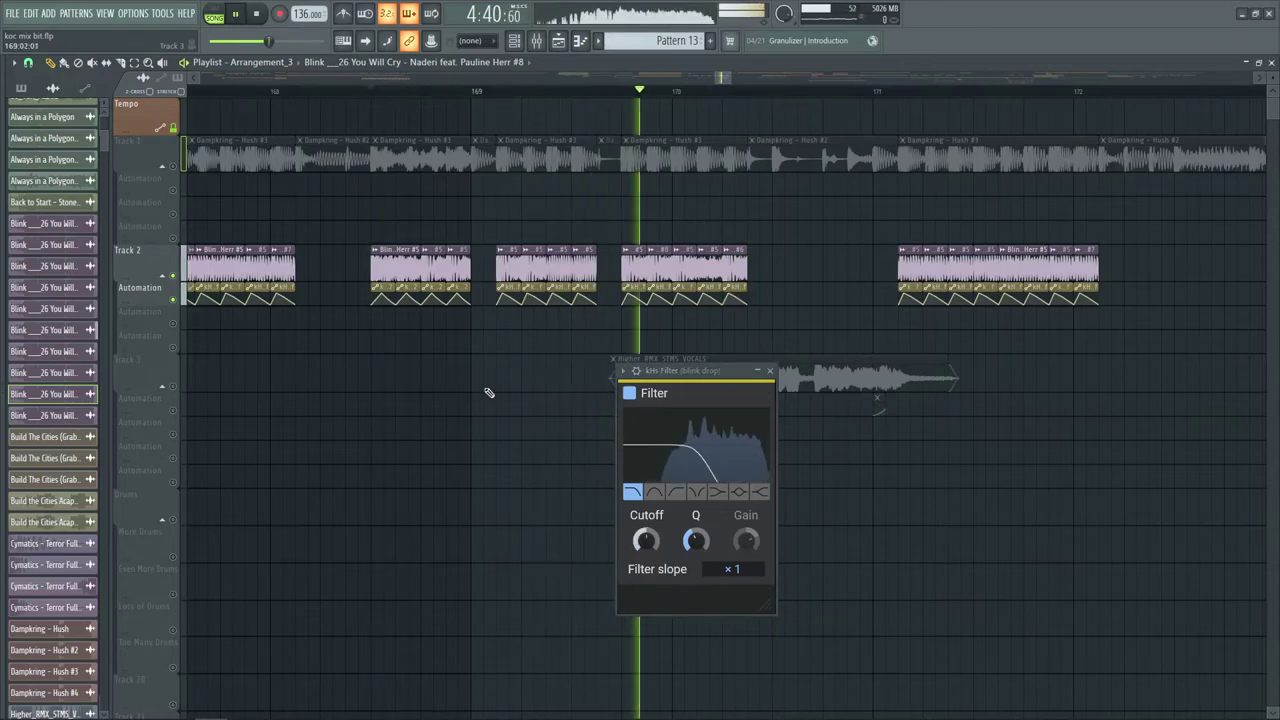
- Replay from the middle of bar 168 with all tracks enabled to hear the chops alongside the Higher vocals
left_click(371, 91)
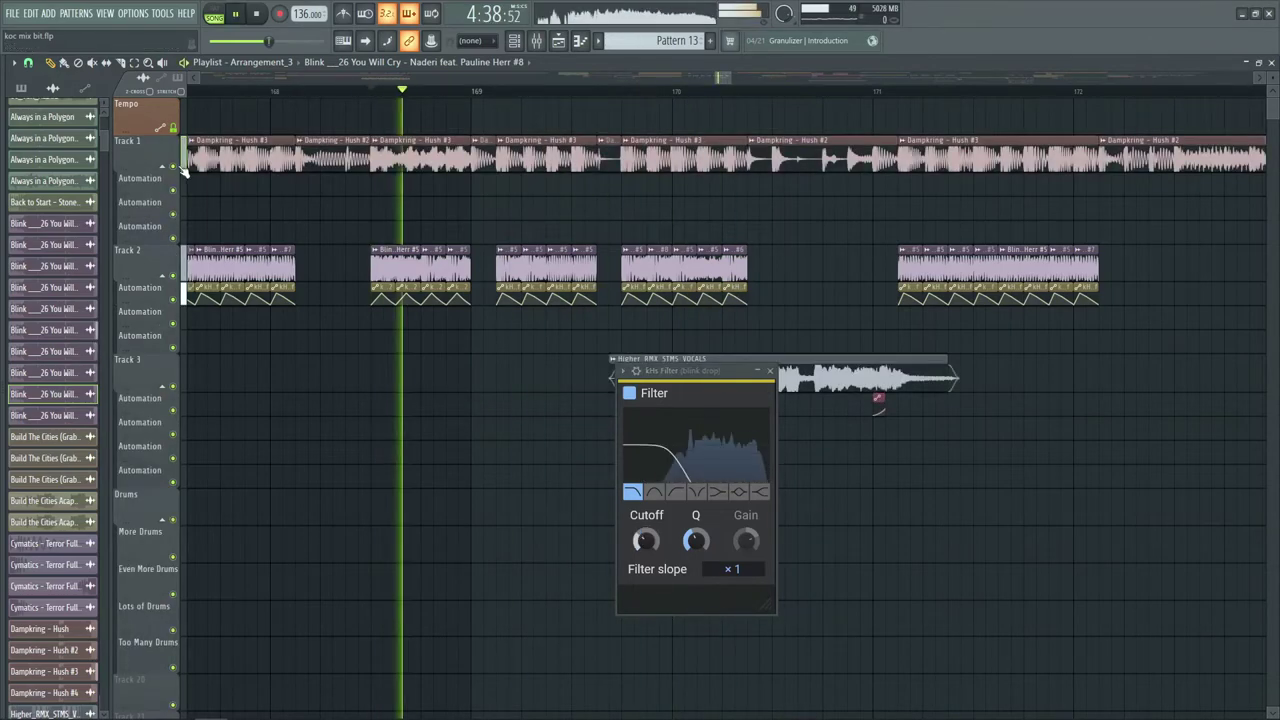
scroll(660, 95, "up", 3)
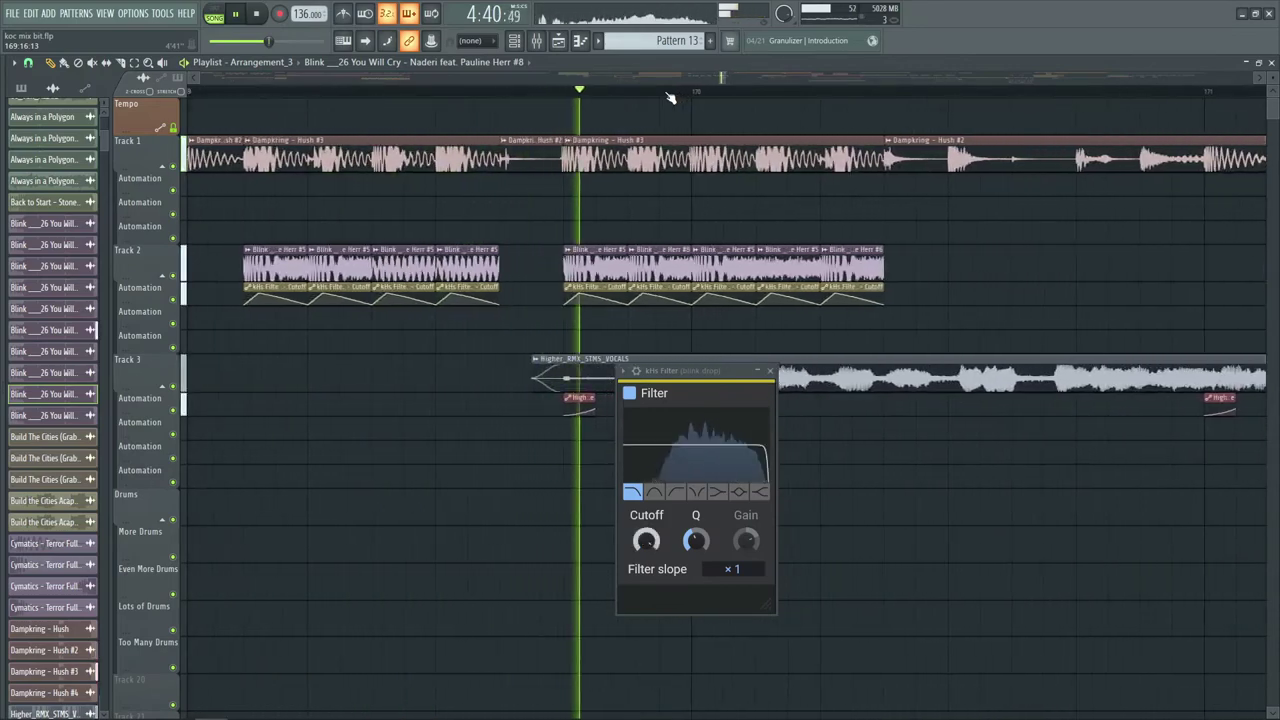
scroll(670, 95, "down", 5)
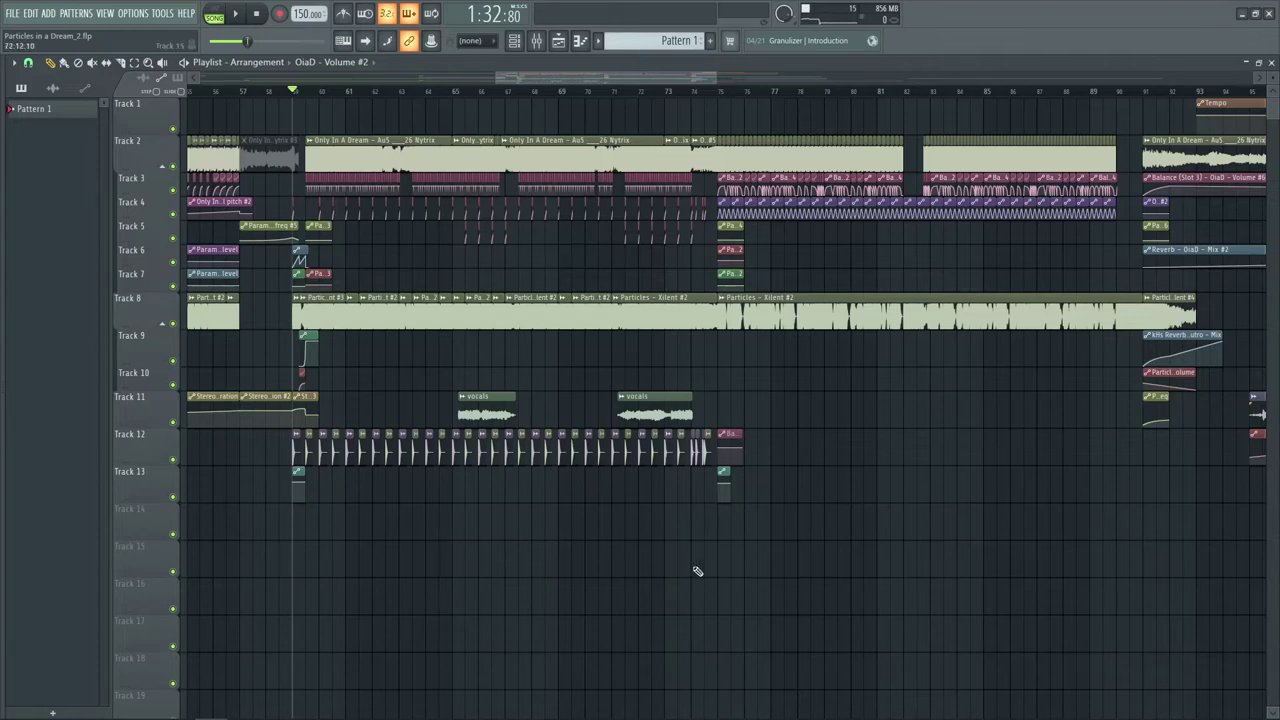
- Play the Particles in a Dream drop from bar 59 to about bar 90 with all tracks enabled
key("space")
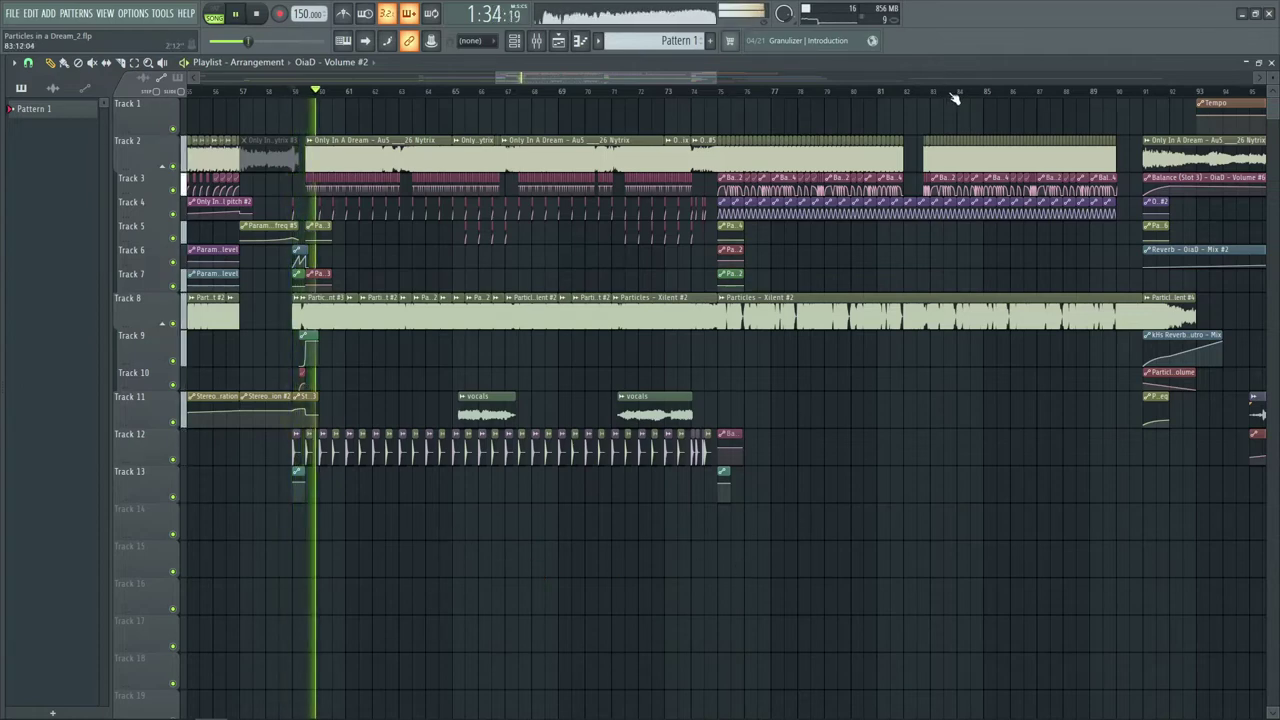
scroll(955, 97, "up", 1)
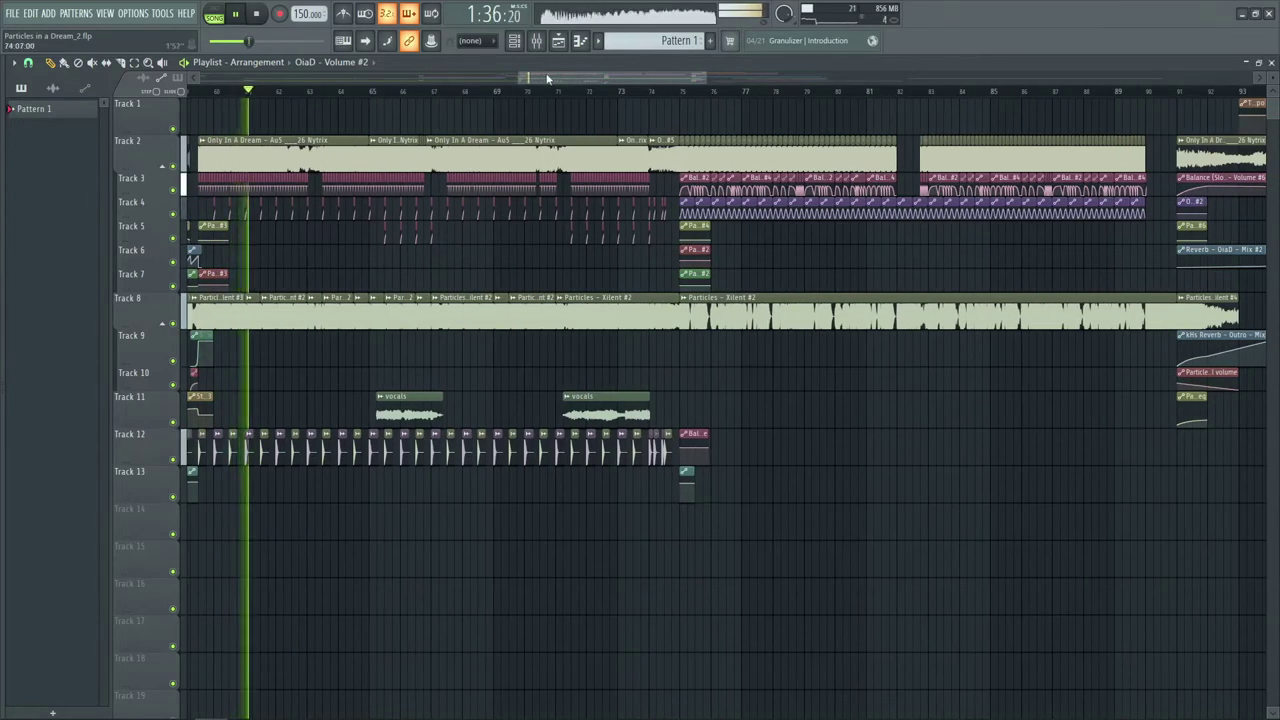
left_click_drag(517, 76, 511, 76)
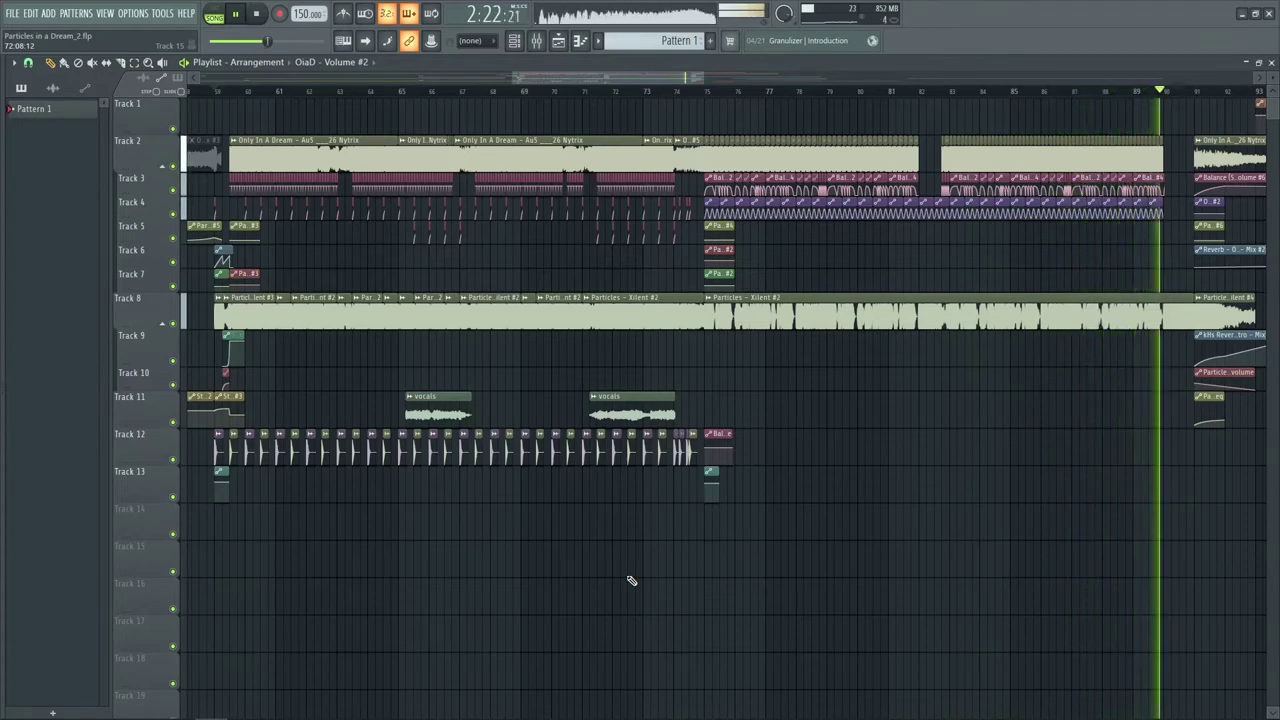
key("space")
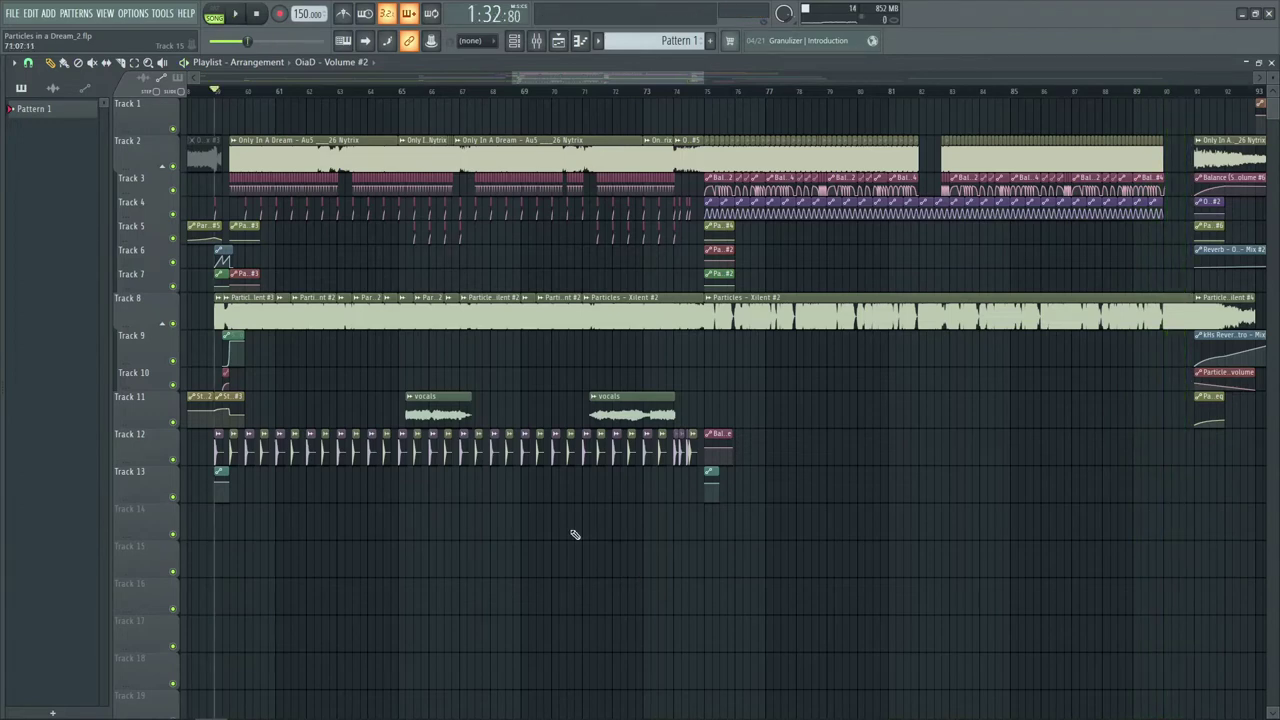
- Pick the Particles - Xilent #2 clip on Track 8 and briefly replay the opening of the drop with all tracks enabled
left_click(321, 314)
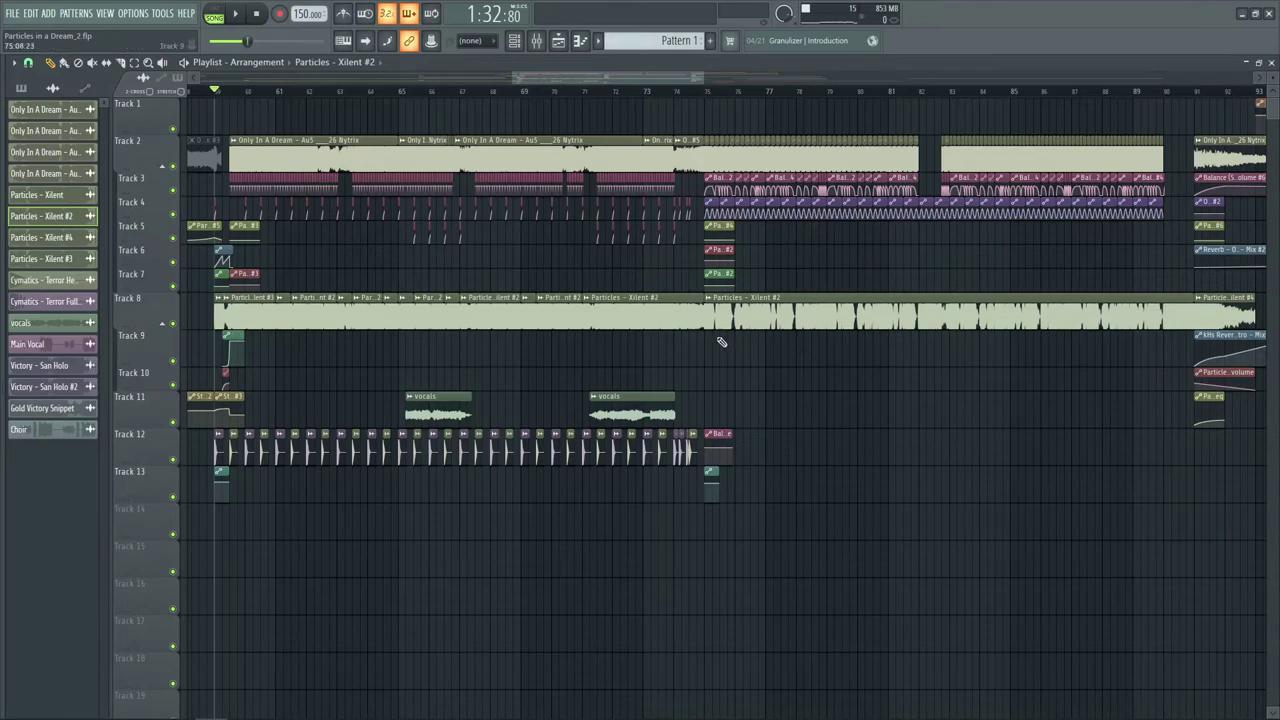
scroll(223, 104, "up", 4)
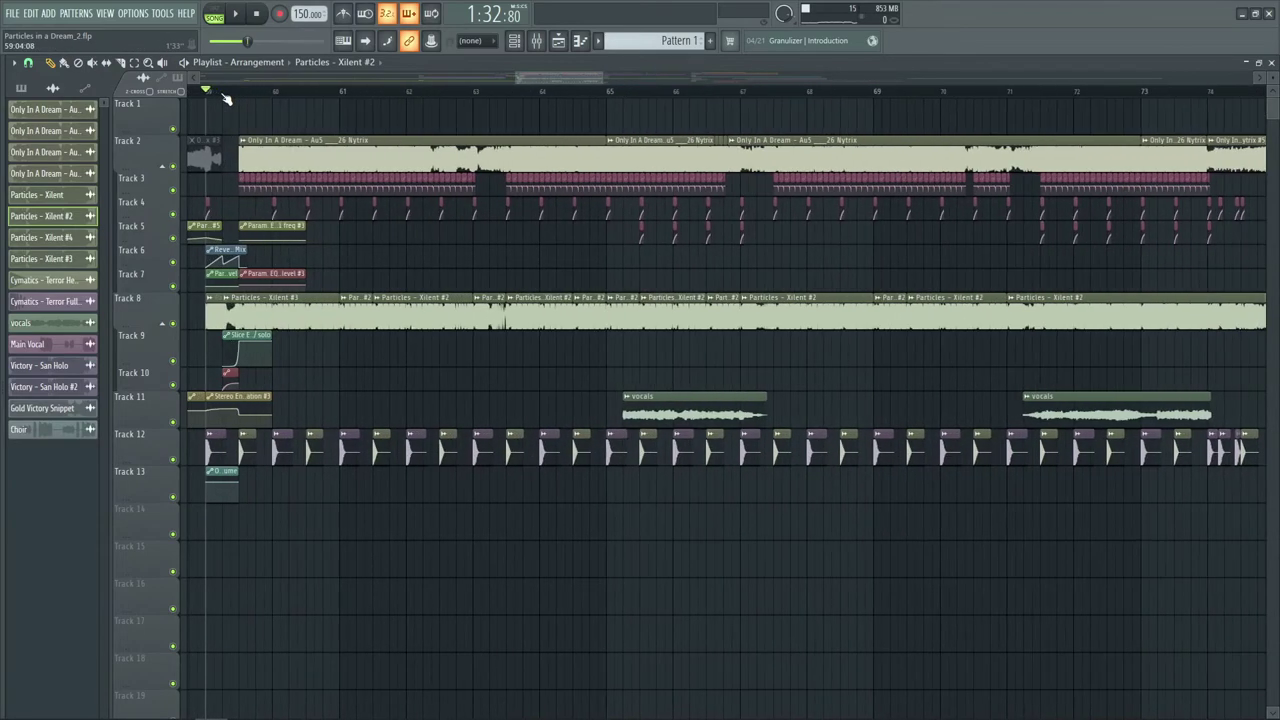
scroll(226, 99, "up", 3)
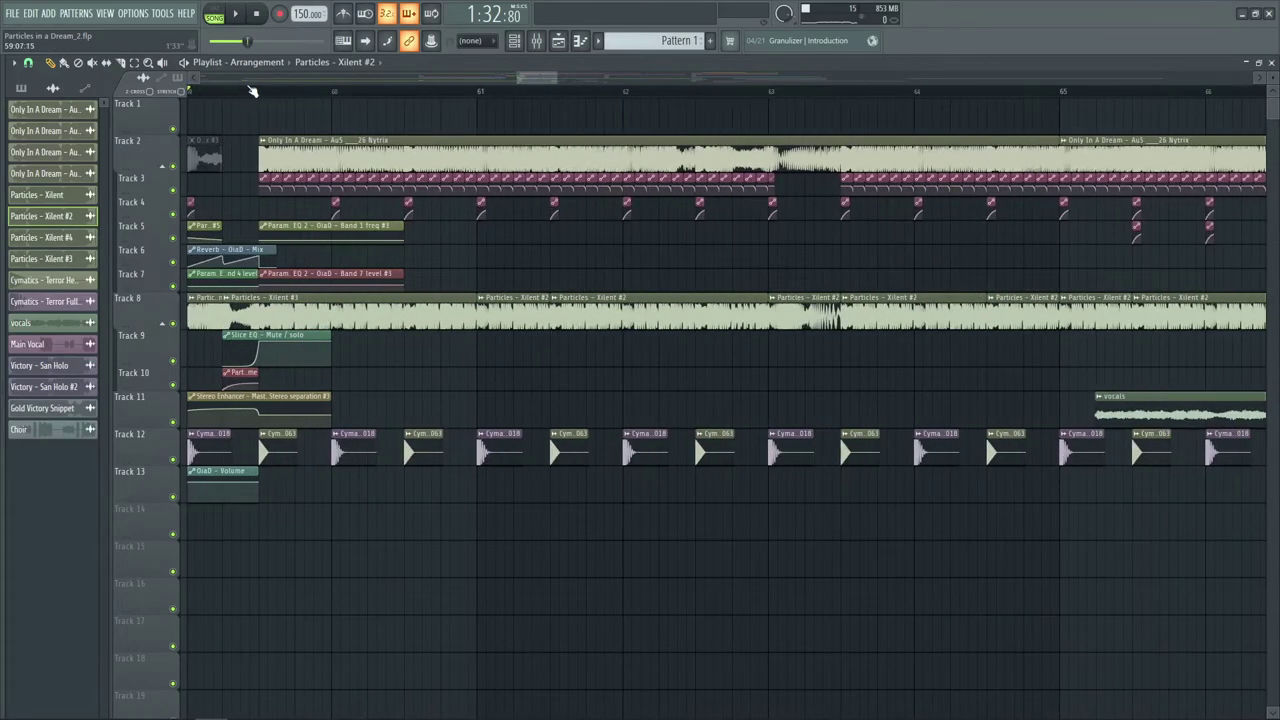
scroll(248, 89, "left", 1)
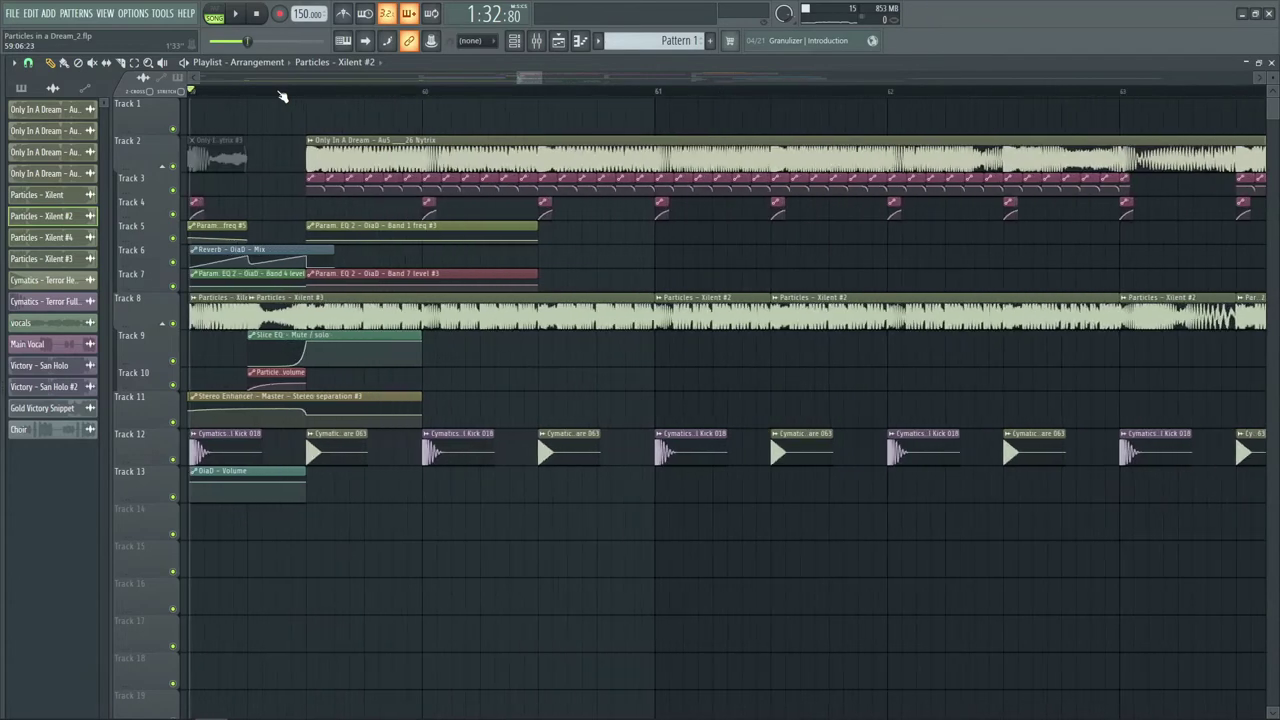
key("space")
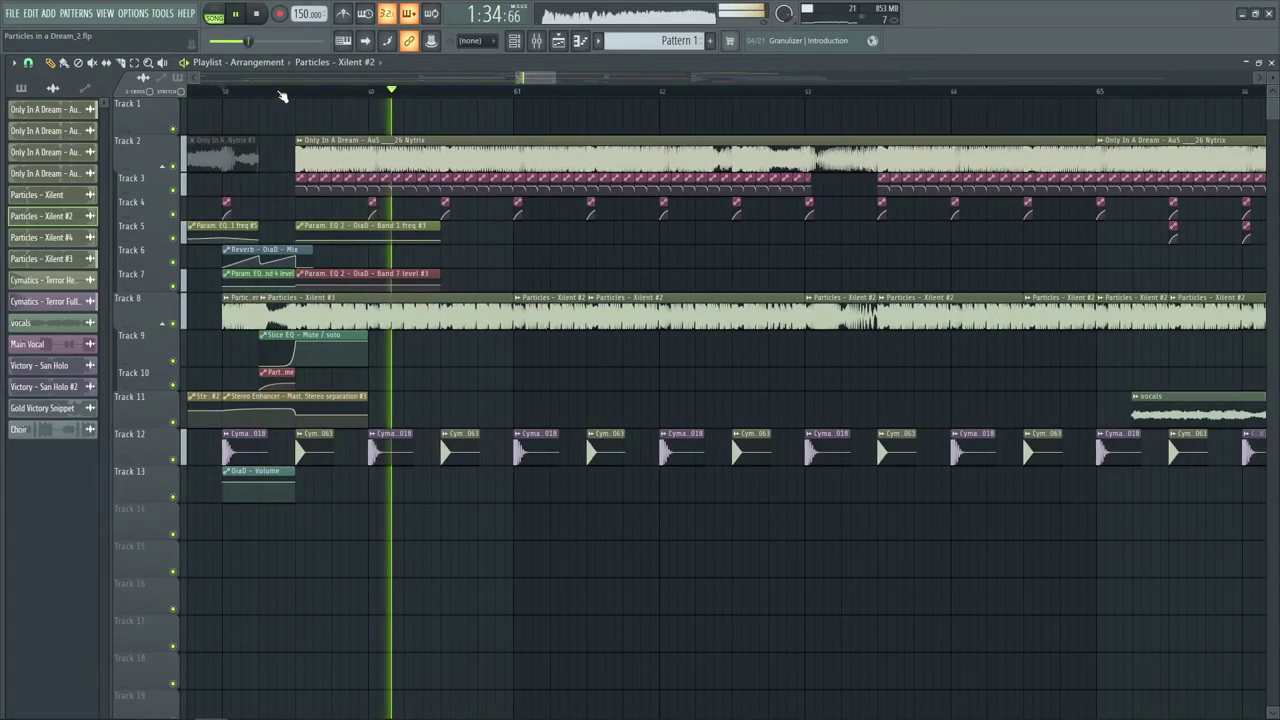
scroll(282, 96, "down", 1)
key("space")
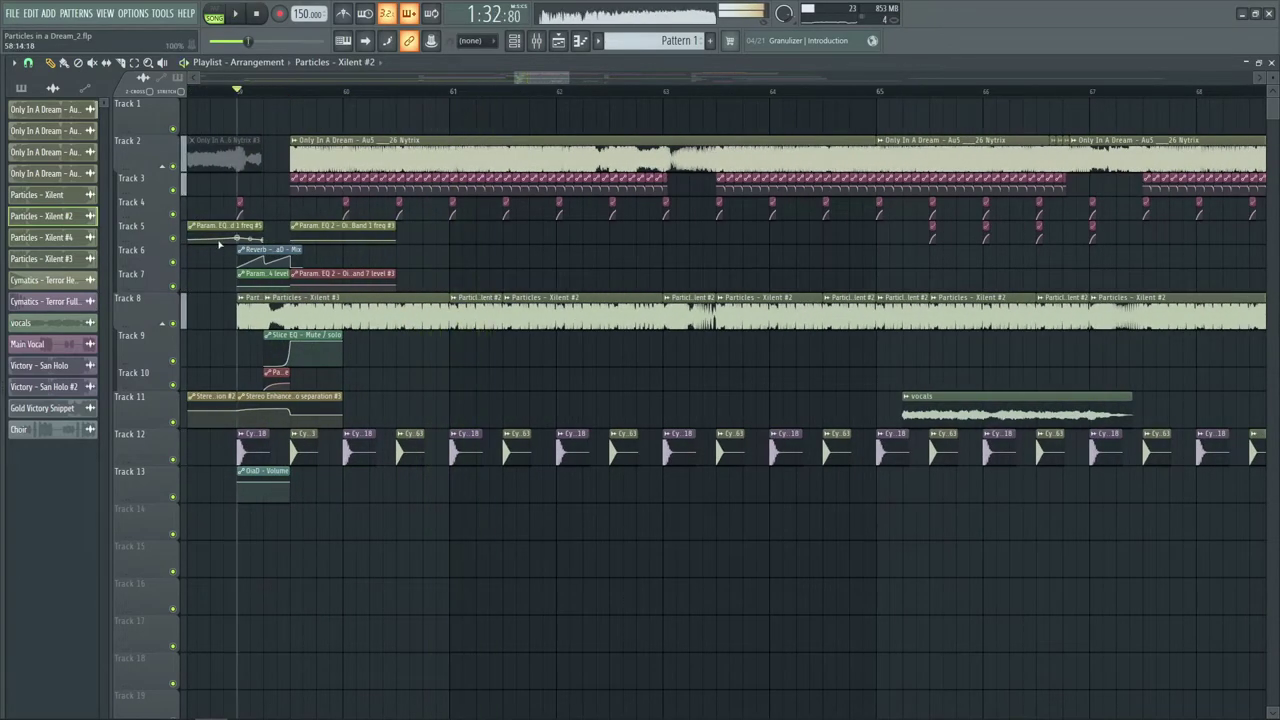
- Solo Track 8 with its automation lanes, re-enable Track 11, and play the Particles layer from bar 59
right_click(175, 325)
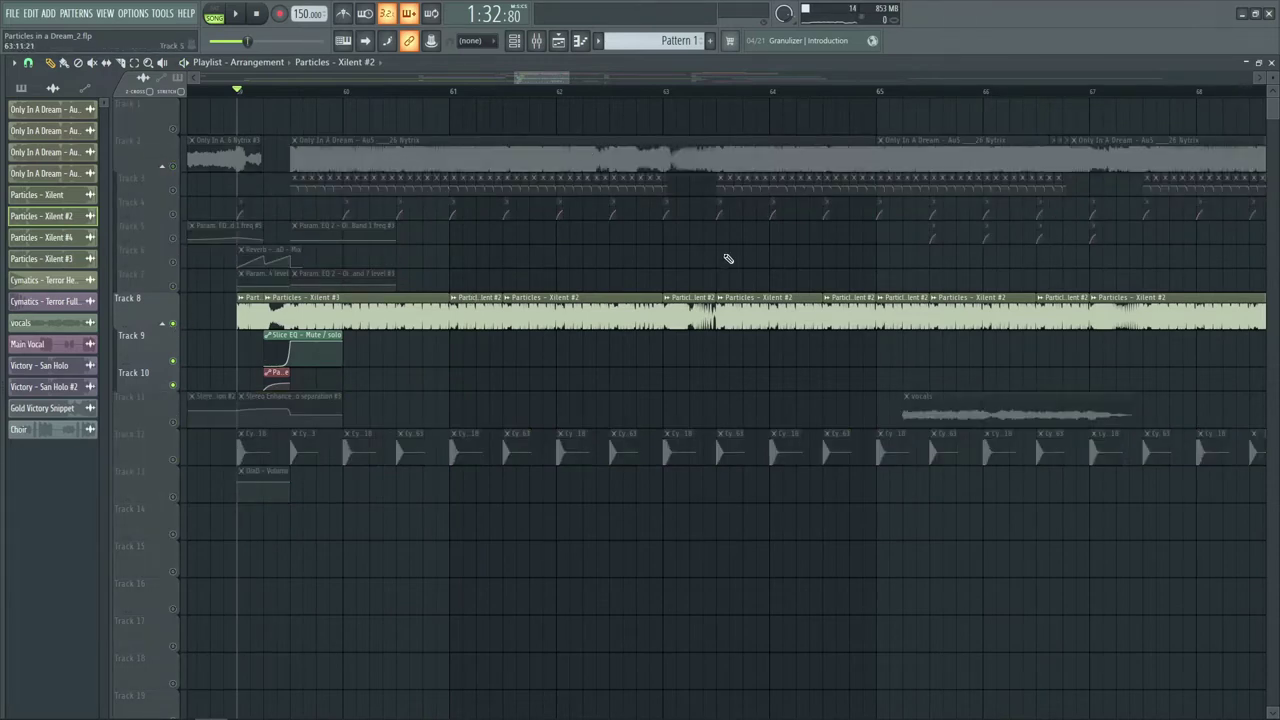
scroll(540, 95, "down", 1)
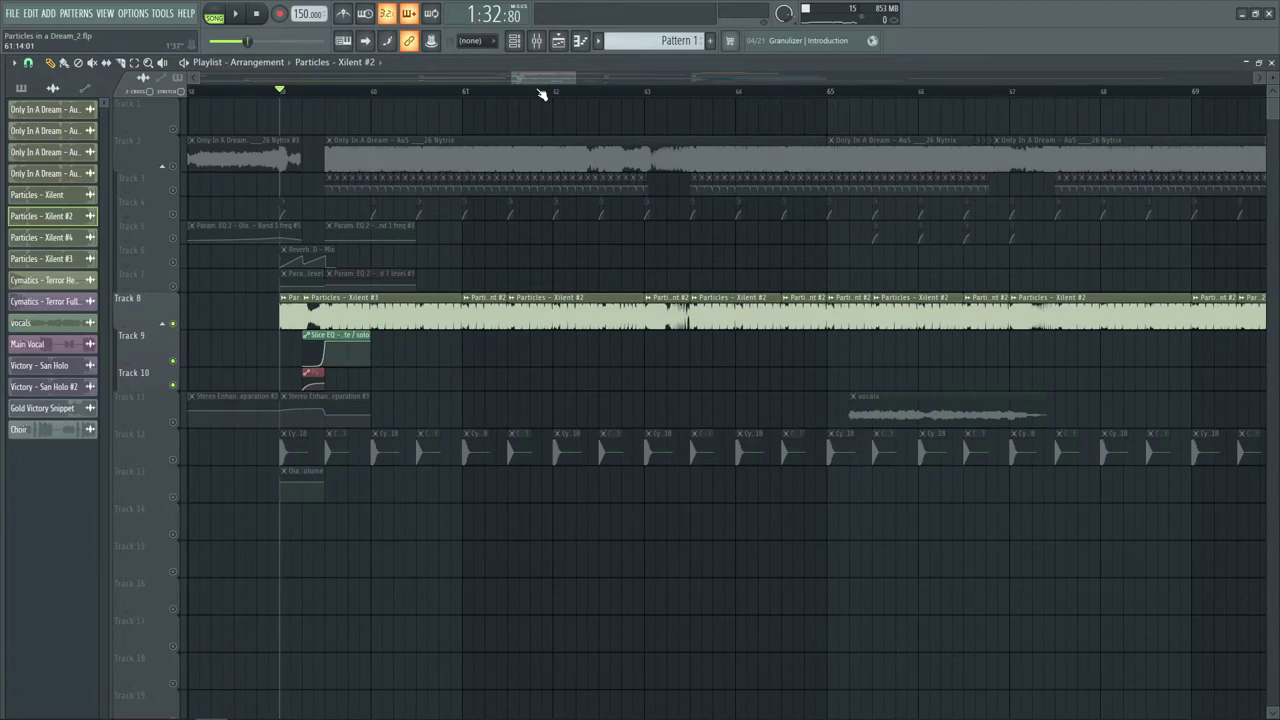
scroll(540, 95, "up", 1)
key("space")
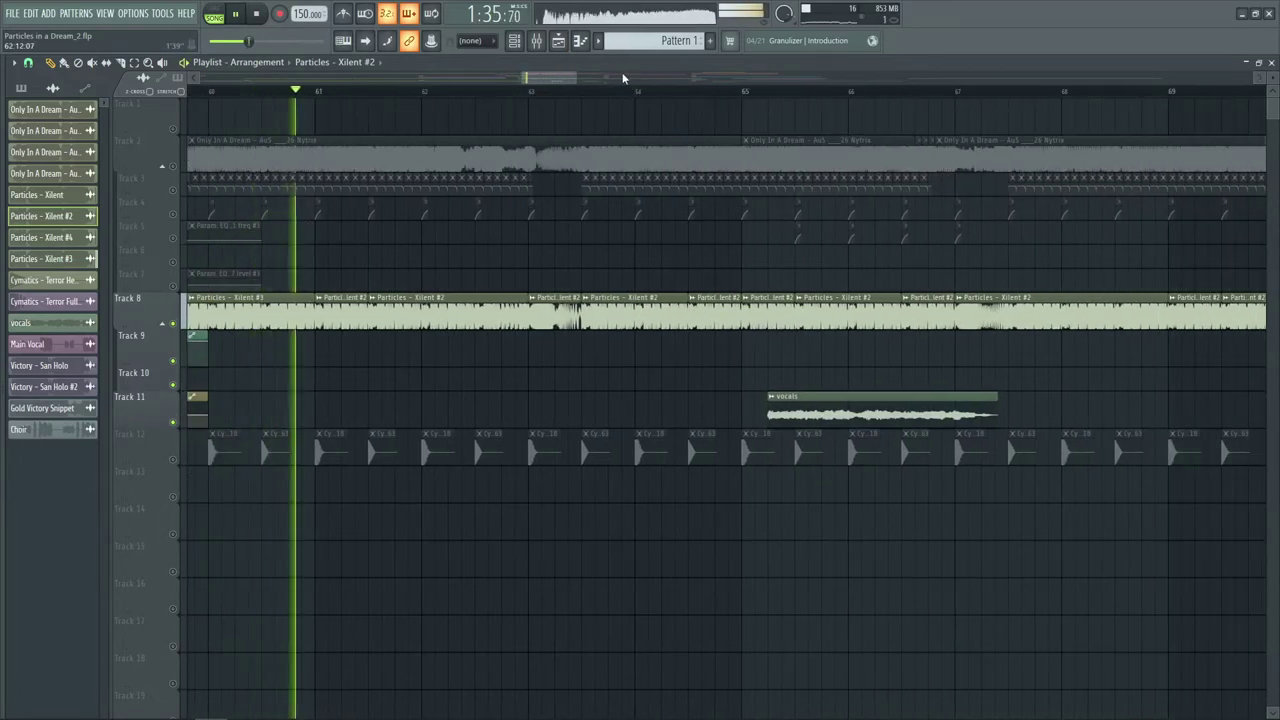
scroll(608, 91, "down", 1)
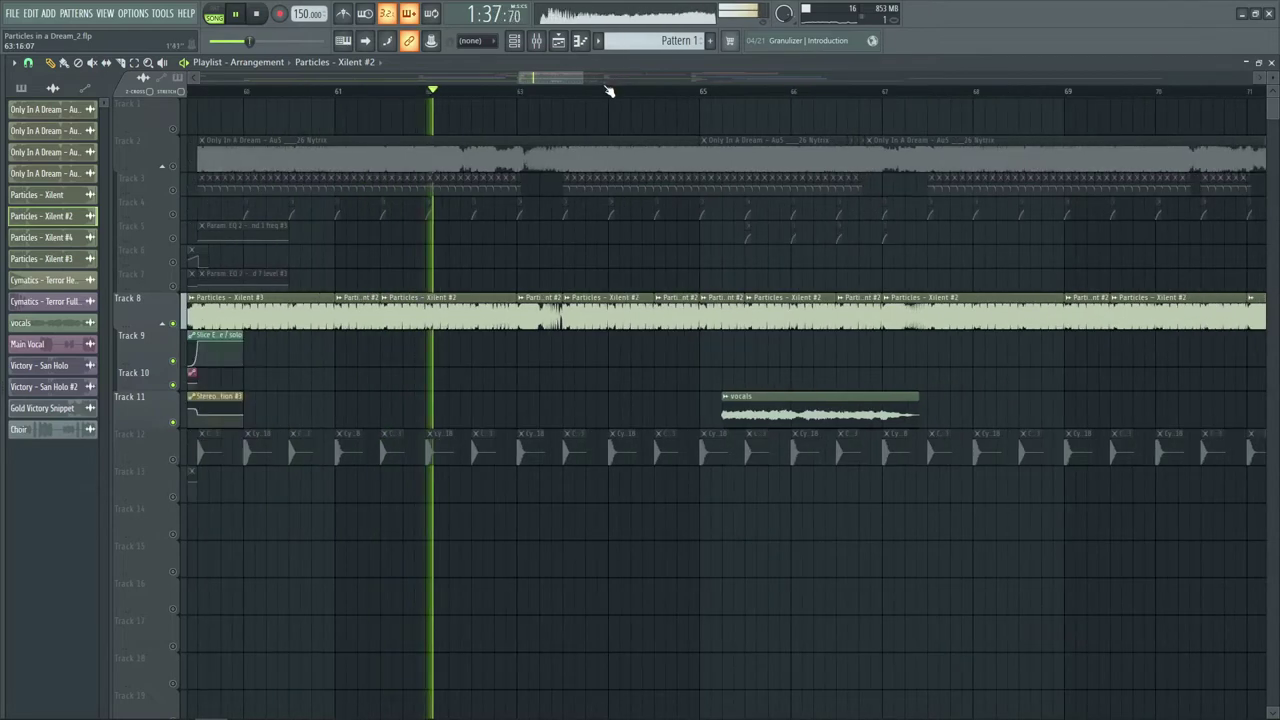
scroll(608, 91, "up", 3)
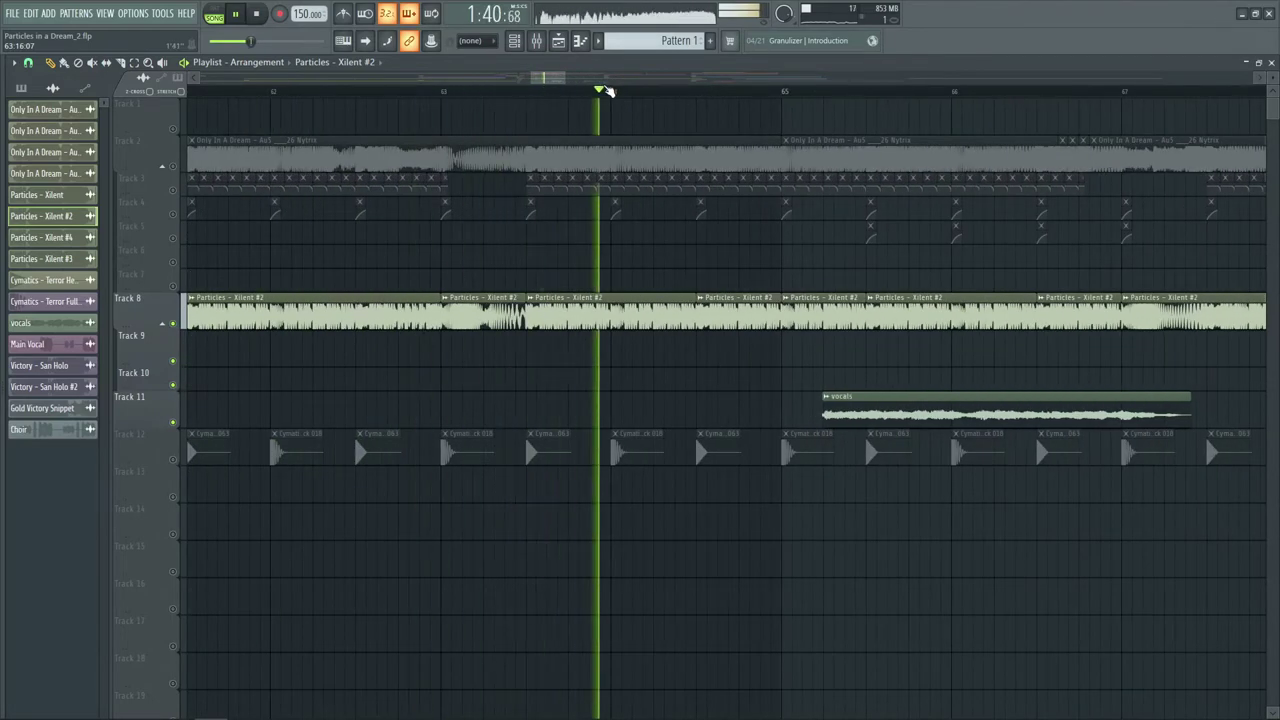
scroll(608, 91, "down", 3)
key("space")
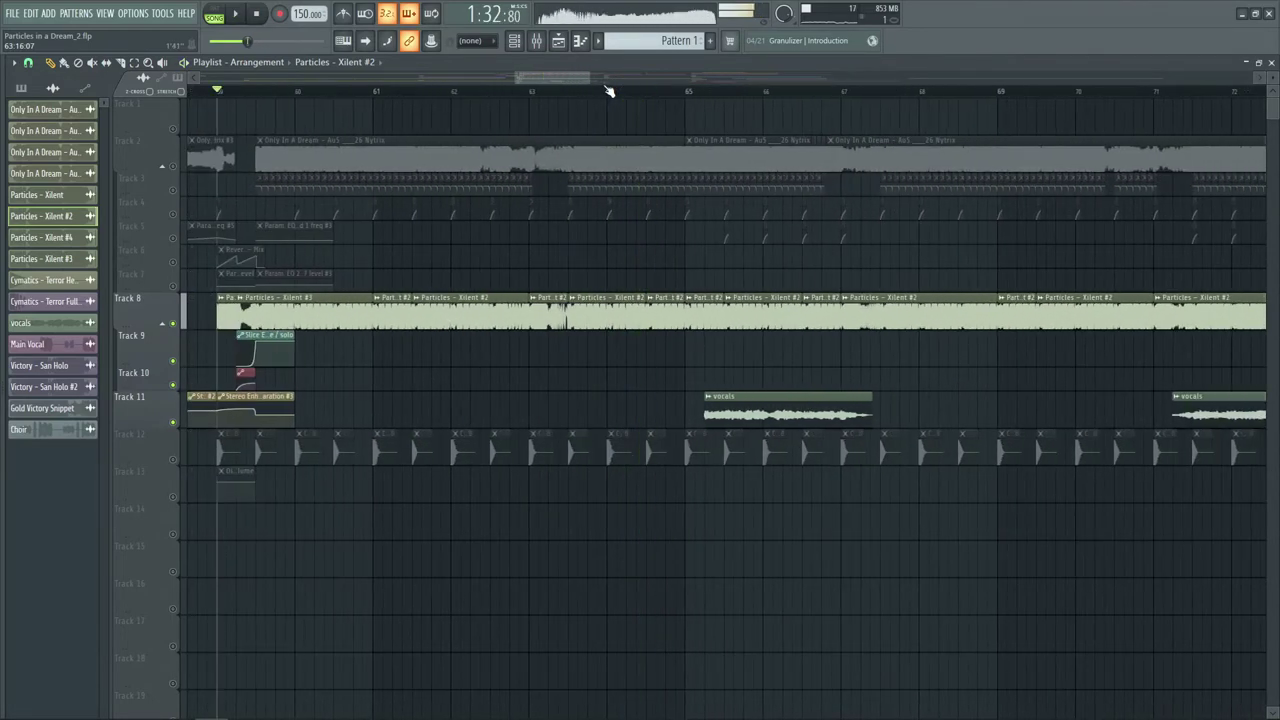
- Solo Track 2 with its automation lanes and play the Only In A Dream layer from bar 59
right_click(174, 166)
key("space")
scroll(605, 67, "up", 3)
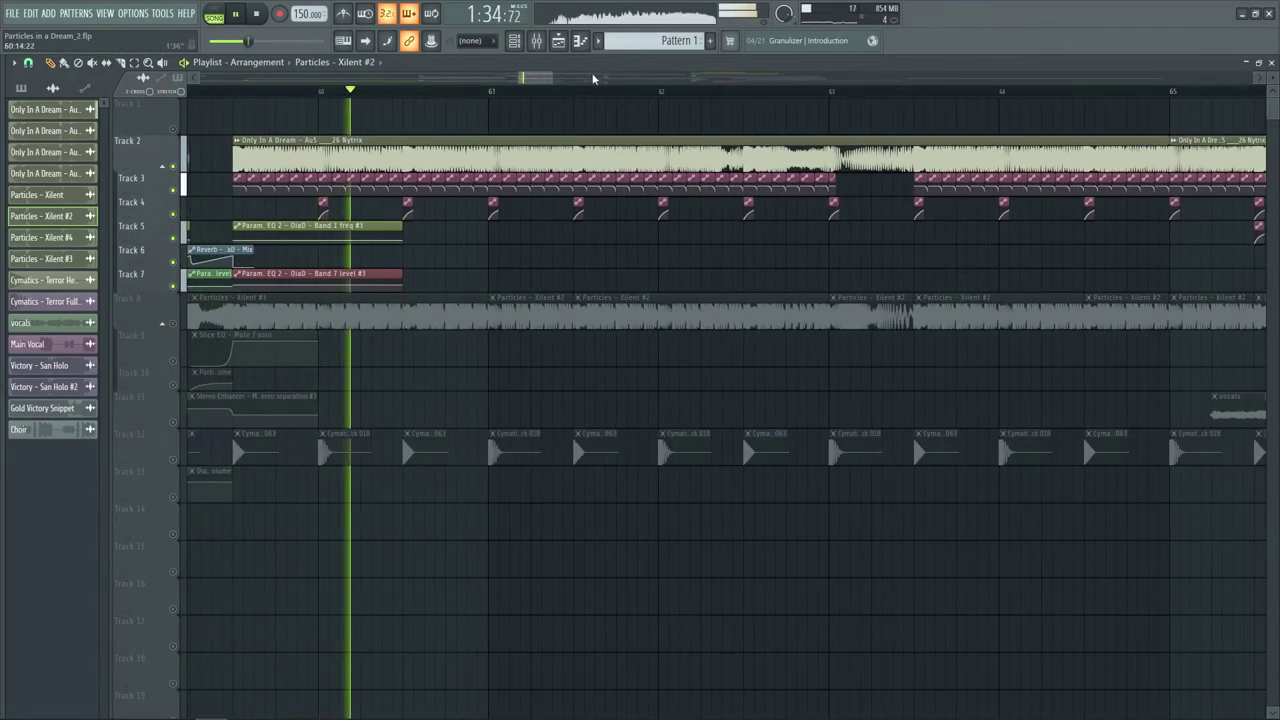
scroll(592, 73, "right", 3)
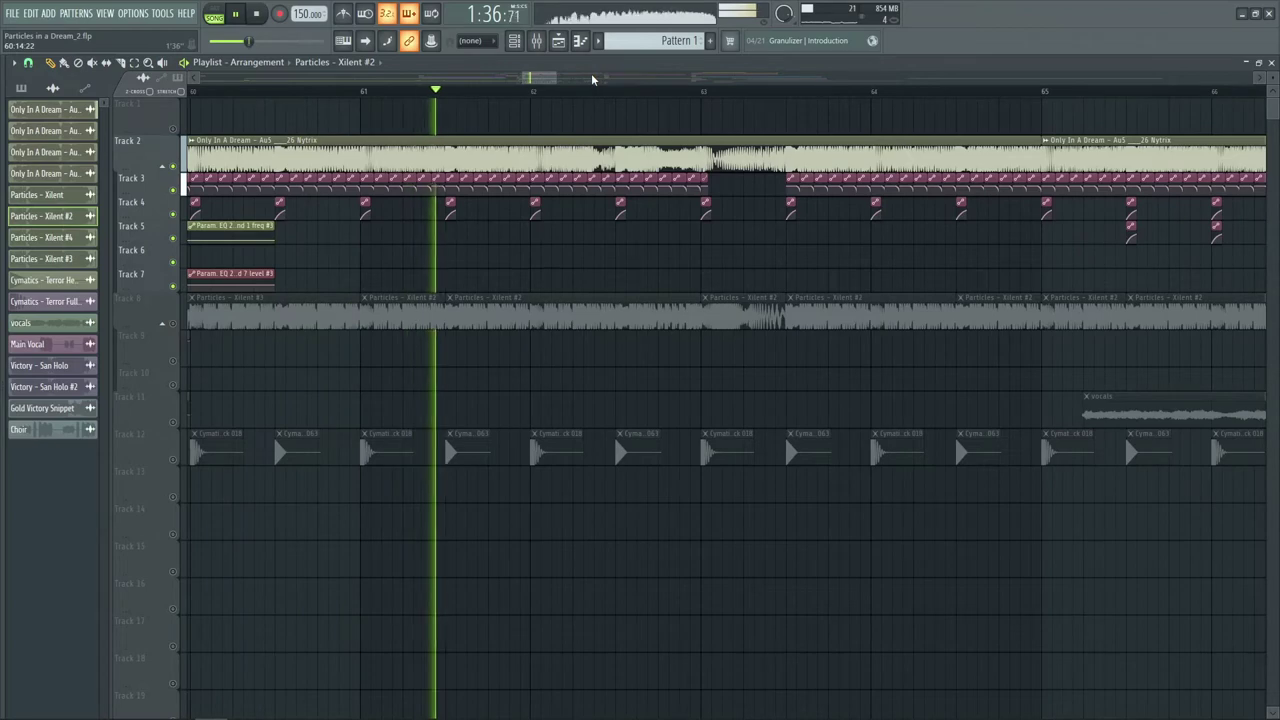
scroll(591, 73, "right", 5)
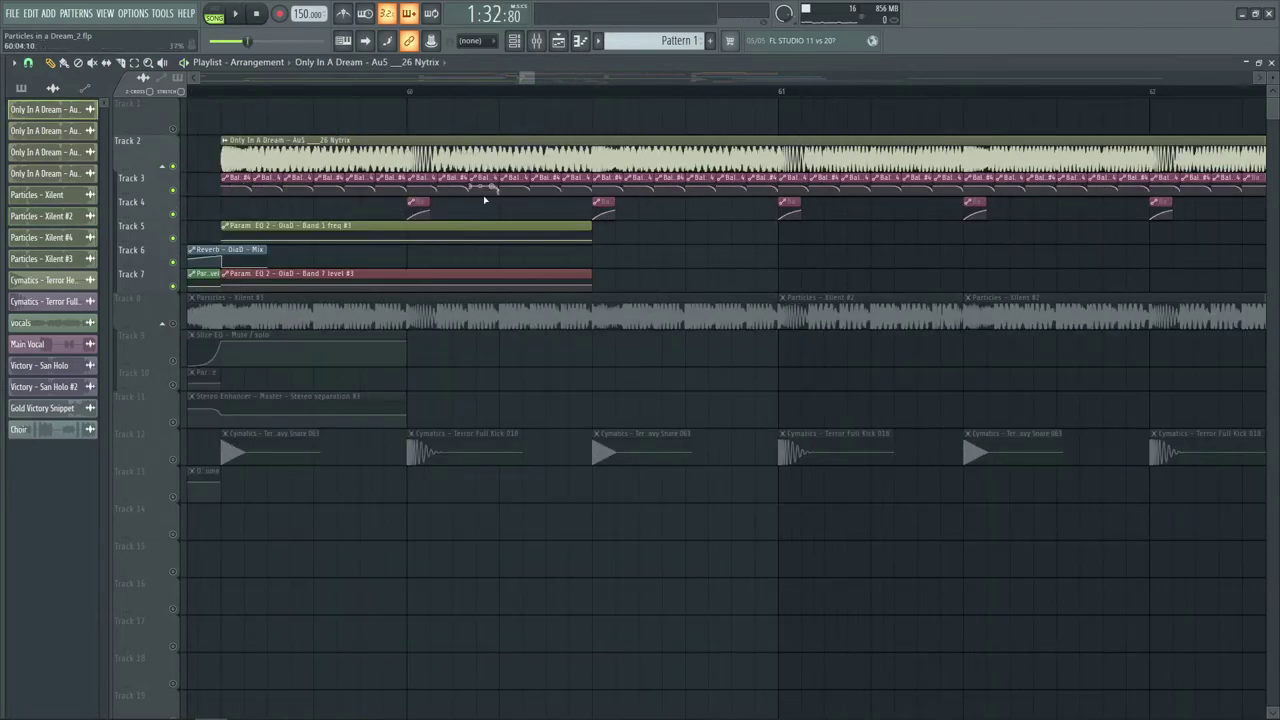
- Listen briefly to Track 8 alone, and compare it with Track 2 and its automation lanes soloed up to about bar 66
right_click(174, 325)
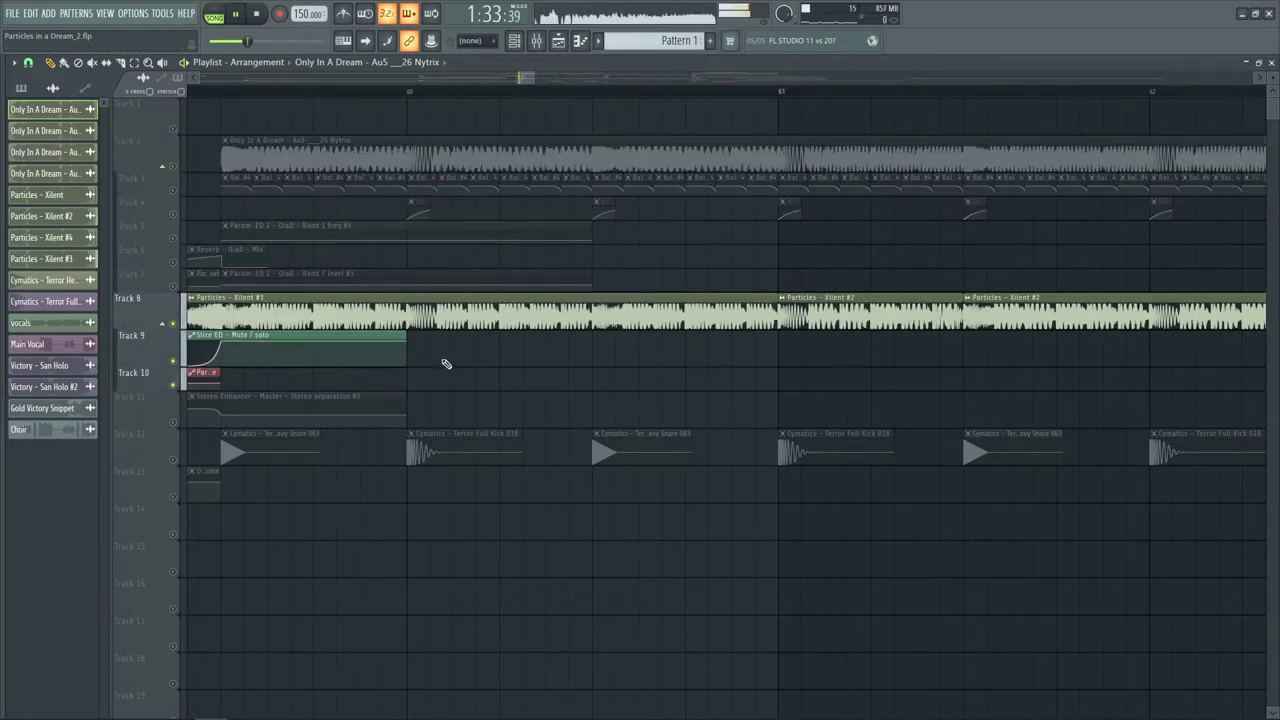
key("space")
right_click(174, 165)
scroll(280, 103, "down", 3)
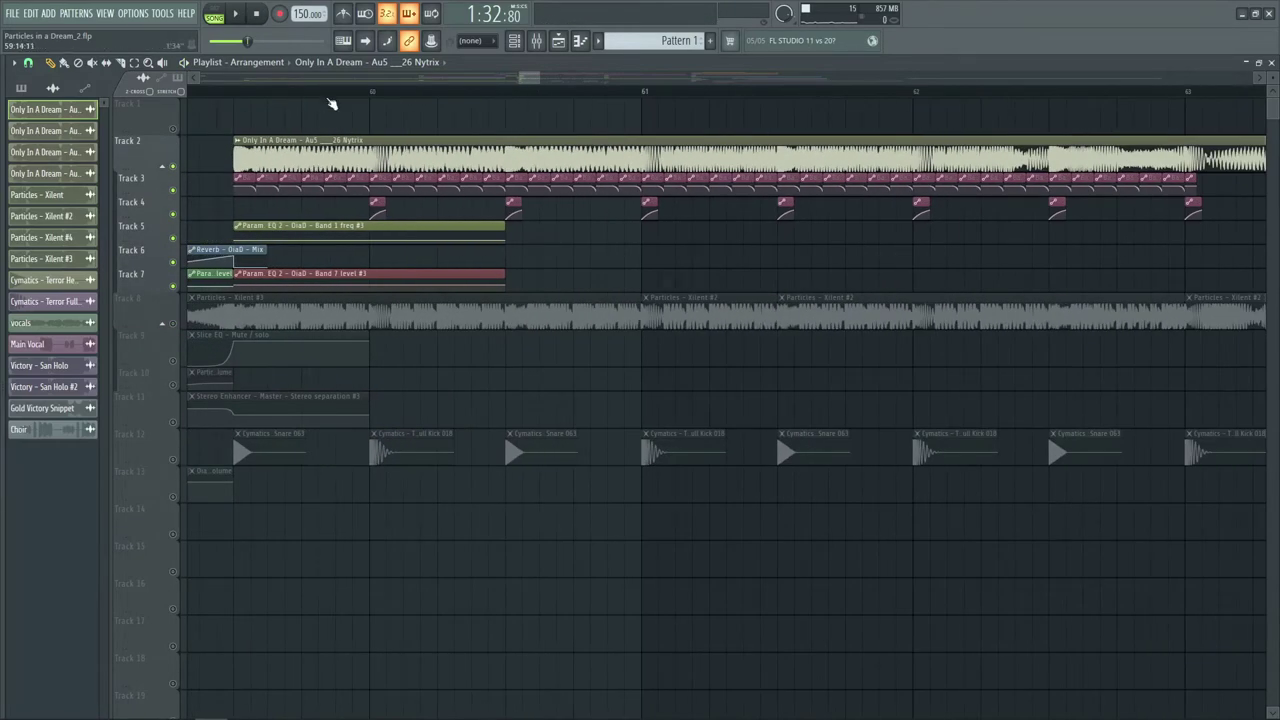
scroll(325, 100, "down", 3)
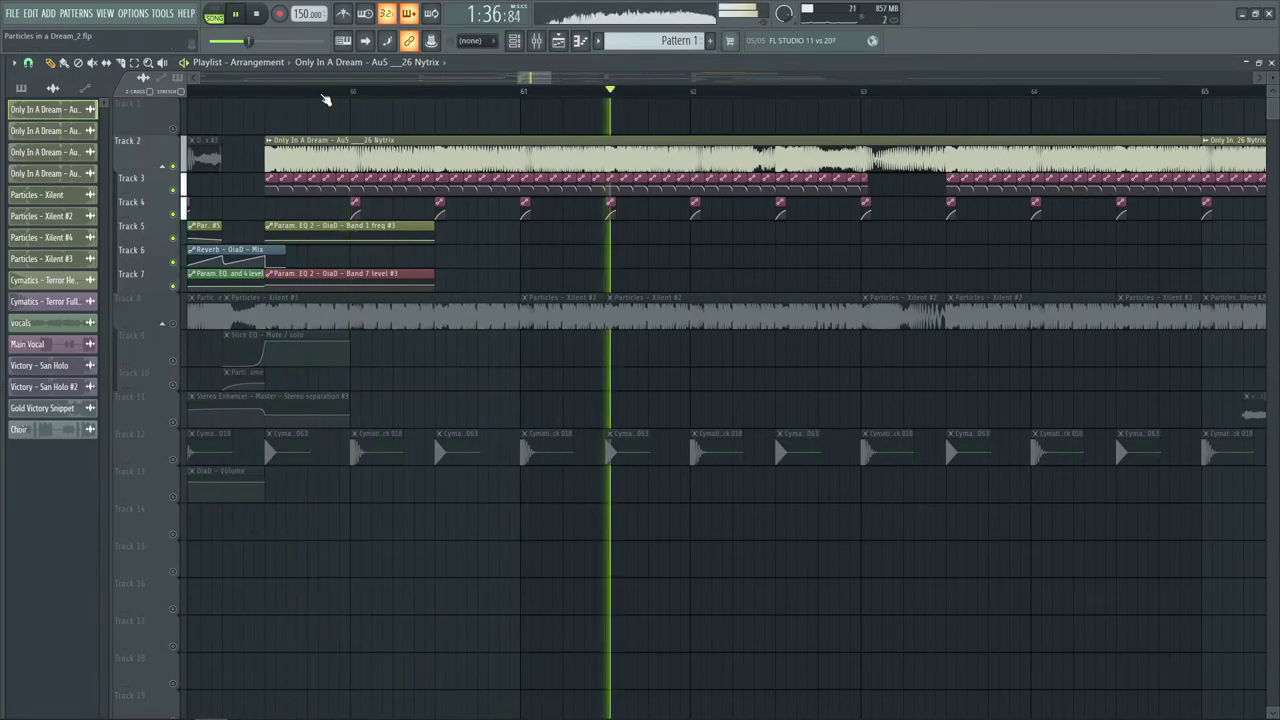
scroll(327, 100, "down", 3)
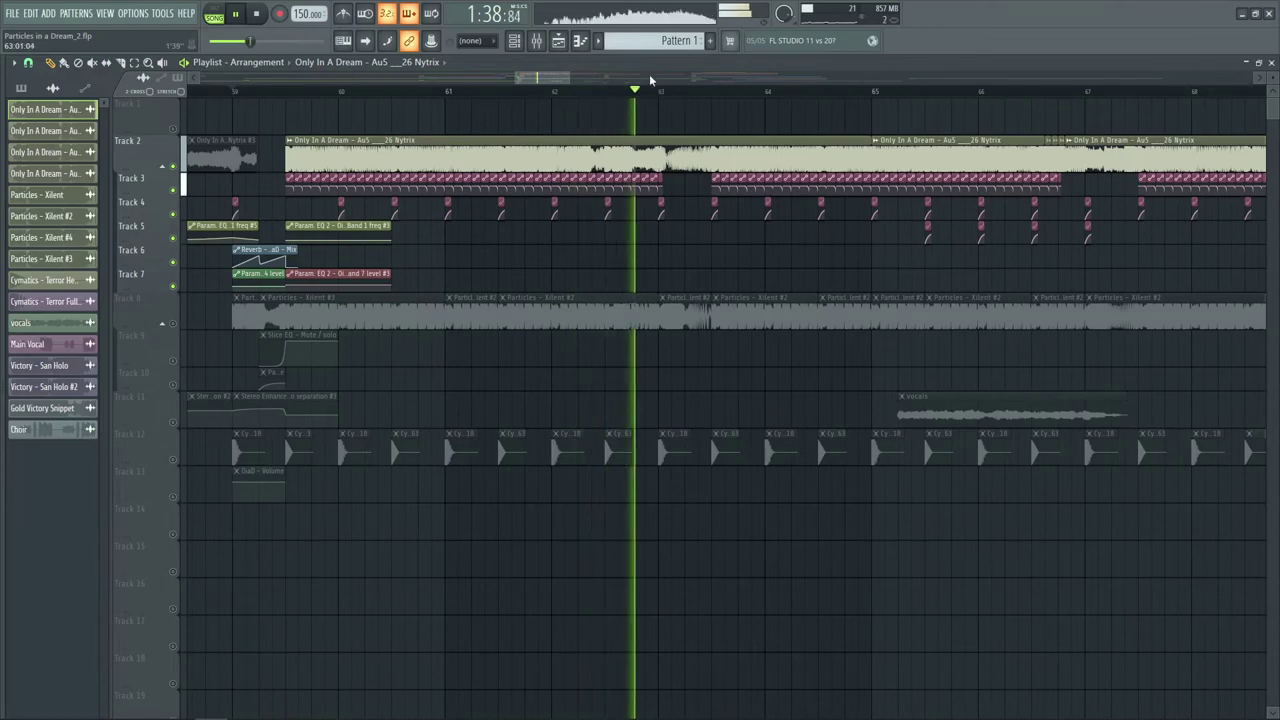
scroll(649, 74, "down", 5)
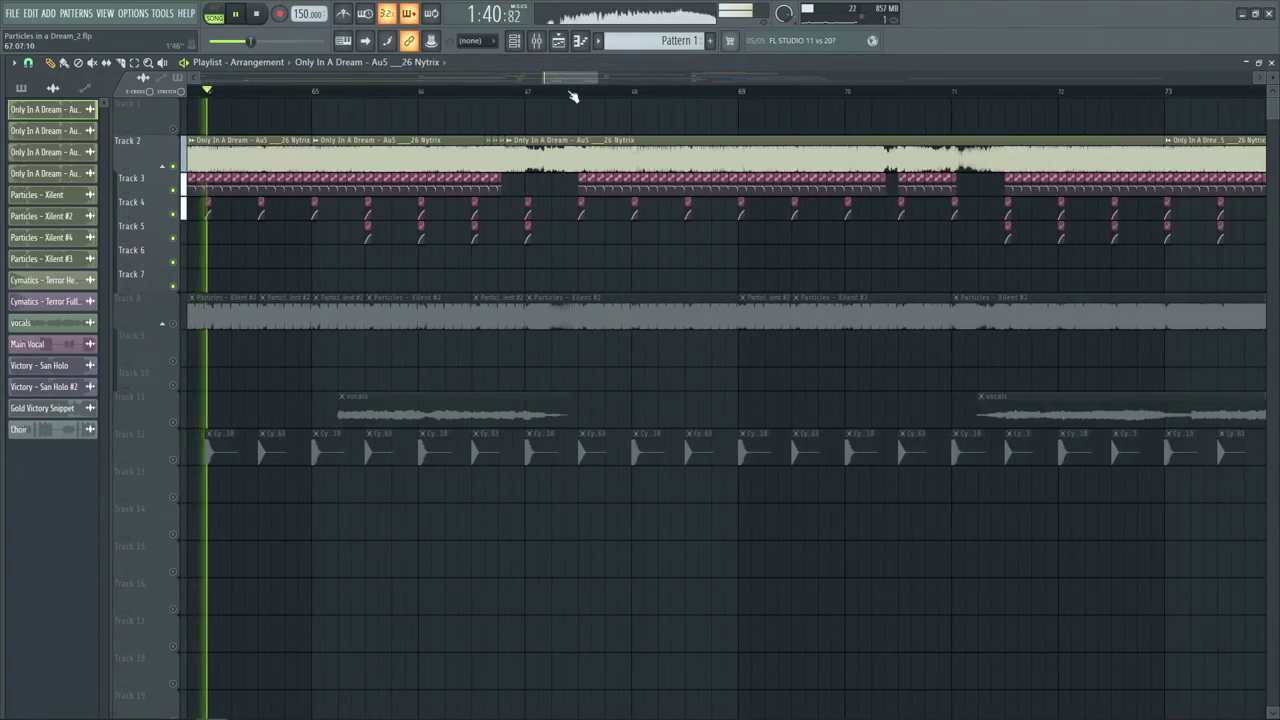
scroll(573, 96, "down", 2)
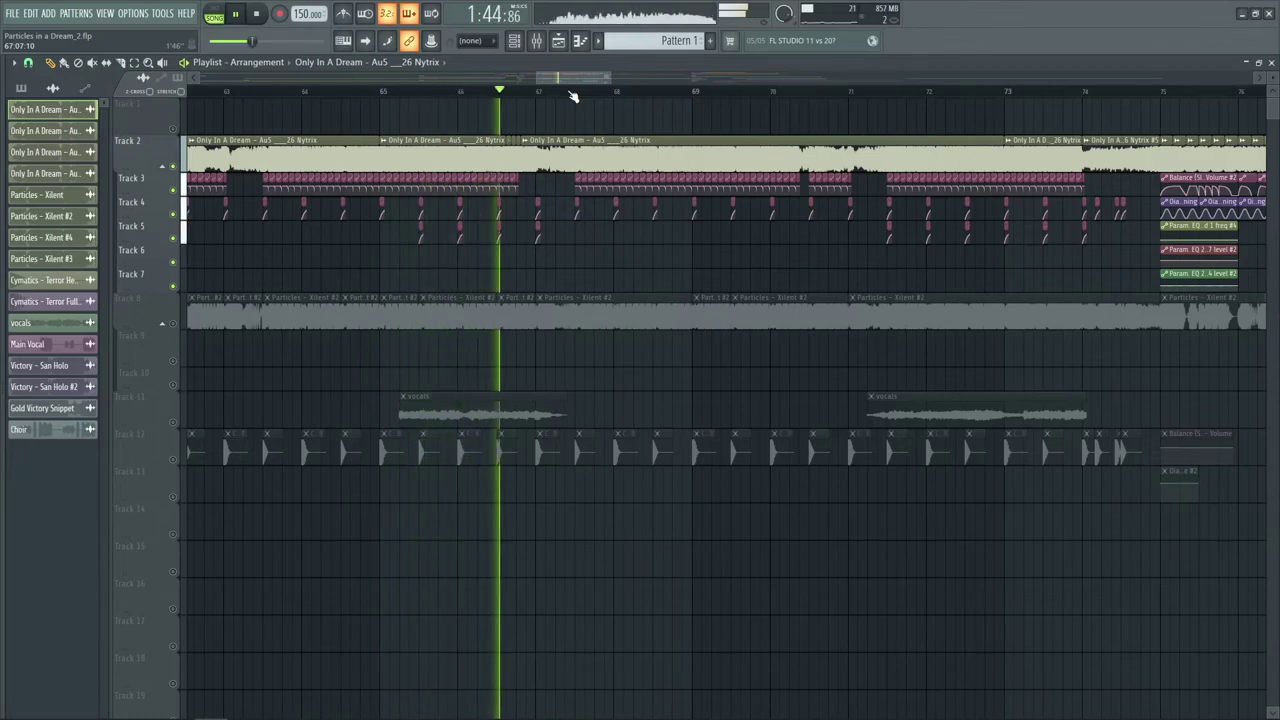
key("space")
- Solo Track 12 and play the Cymatics kick and snare pattern from bar 59
scroll(573, 96, "down", 5)
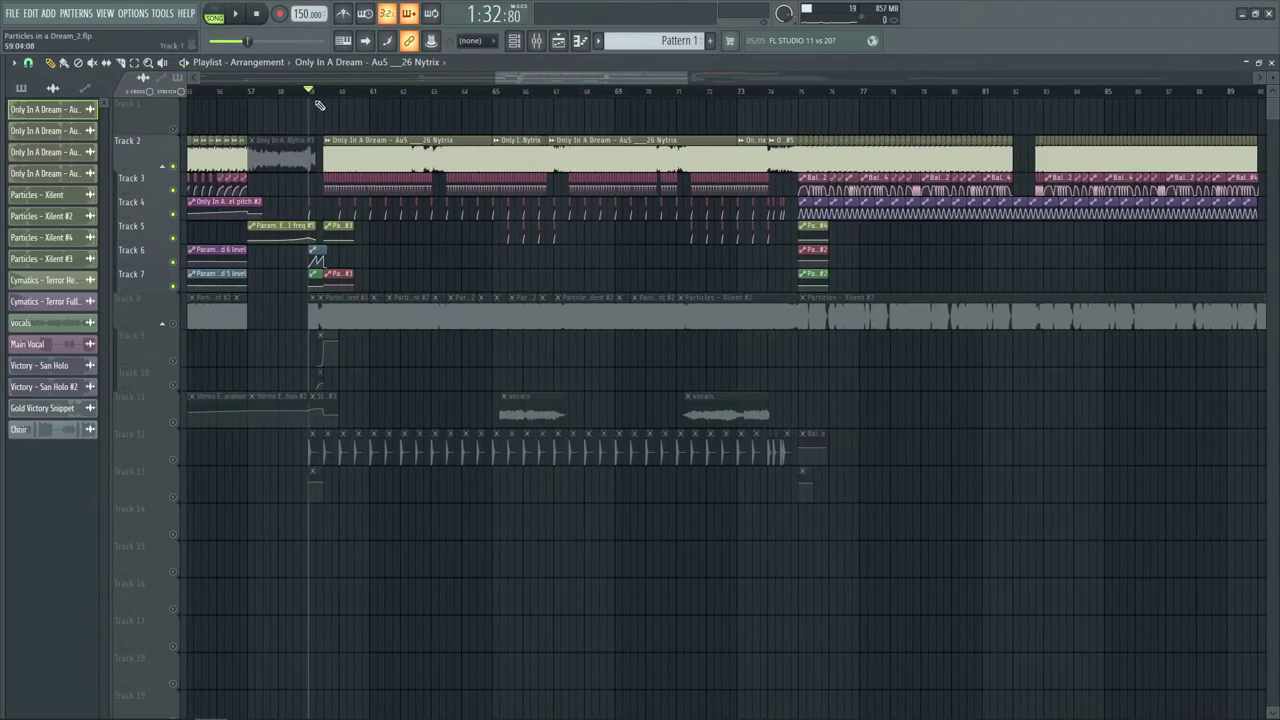
scroll(323, 106, "up", 8)
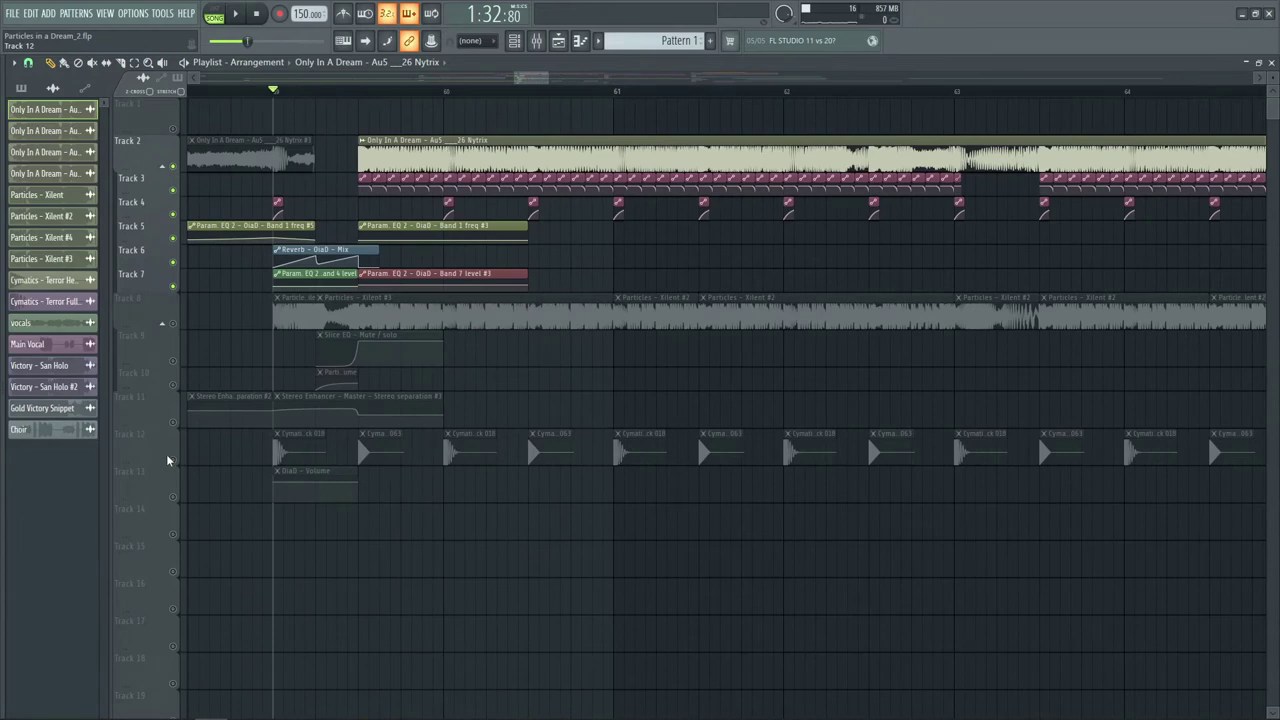
left_click(171, 460, "ctrl")
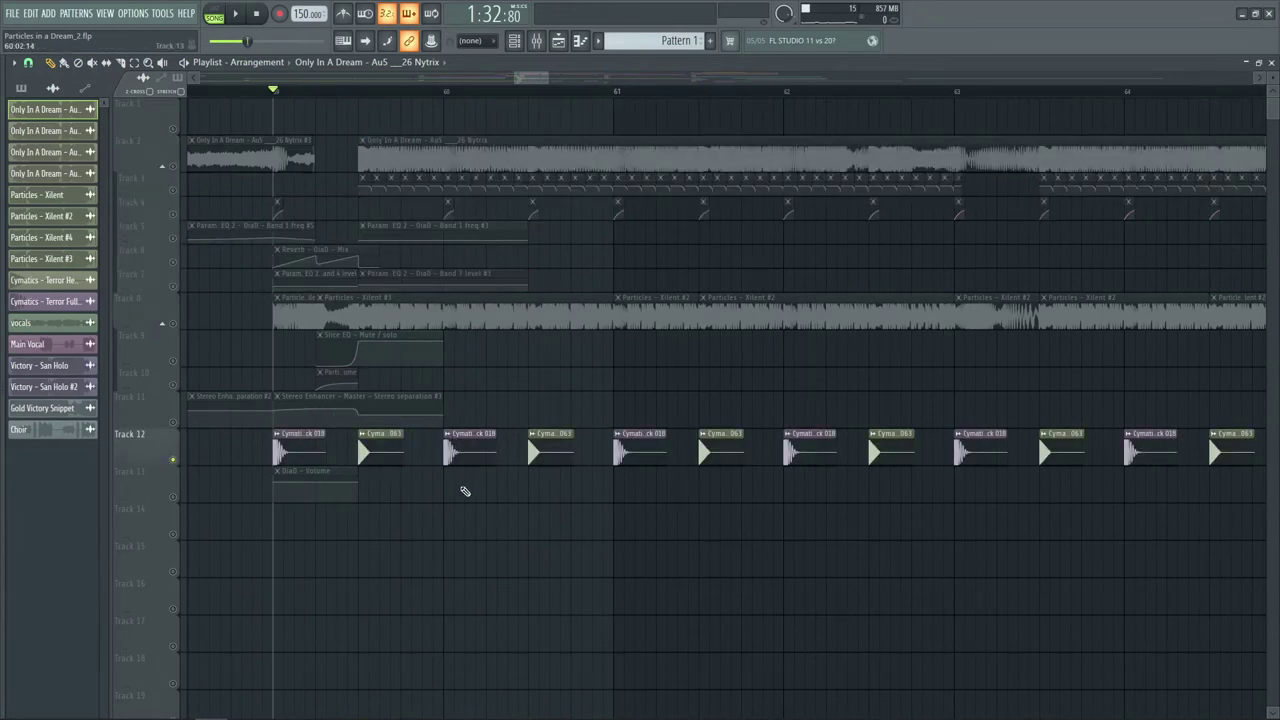
key("space")
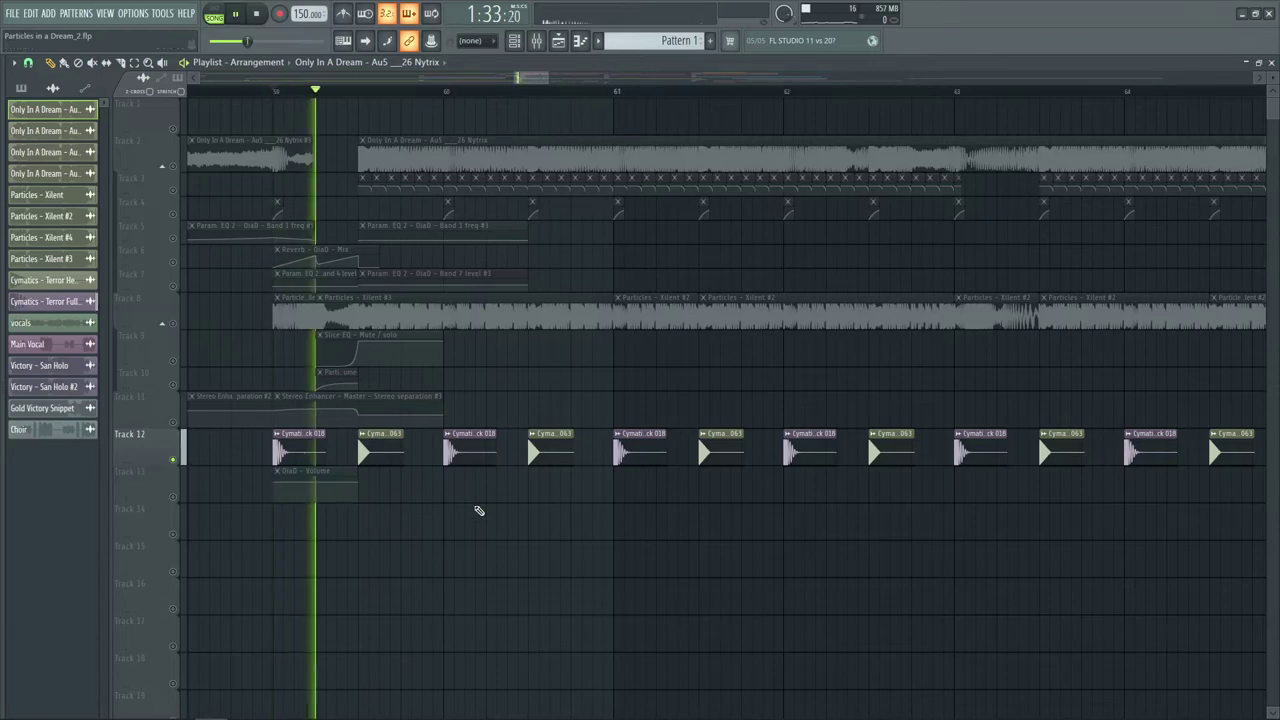
key("space")
- Place the playhead on the snare halfway through bar 60 and compare Track 8 and Track 12 soloed there
left_click(530, 94)
scroll(530, 94, "up", 5)
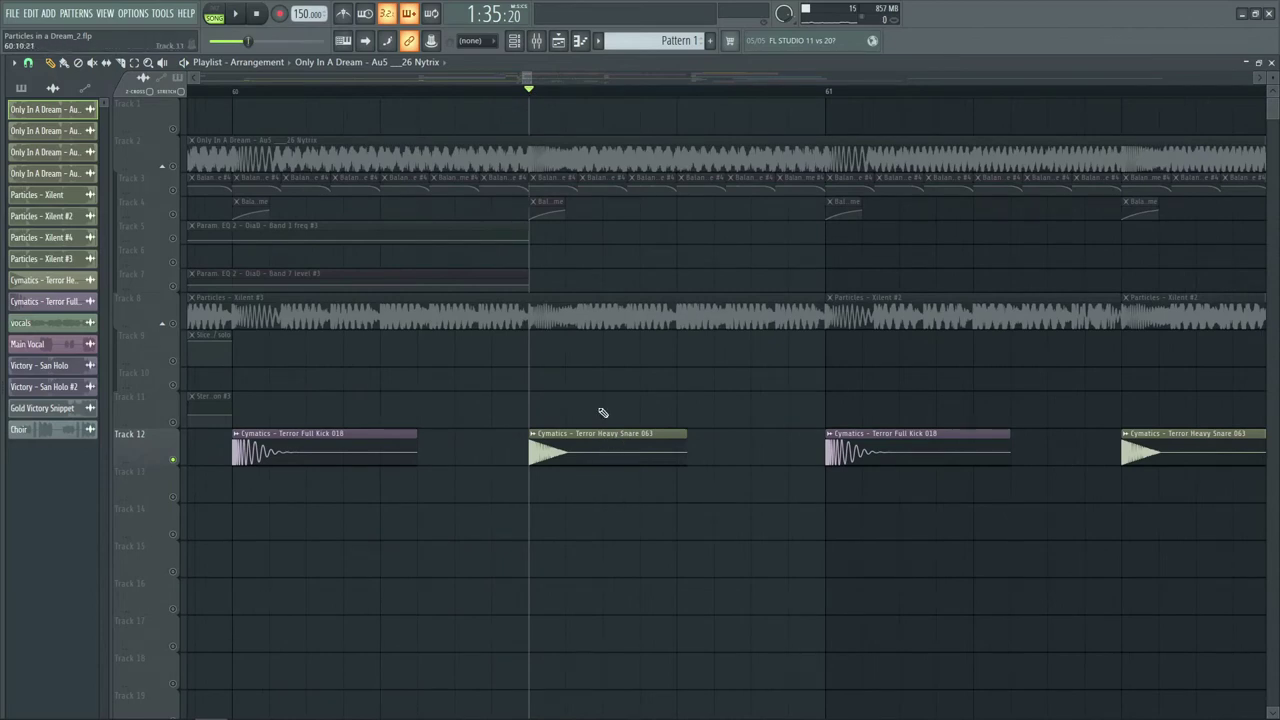
right_click(176, 325)
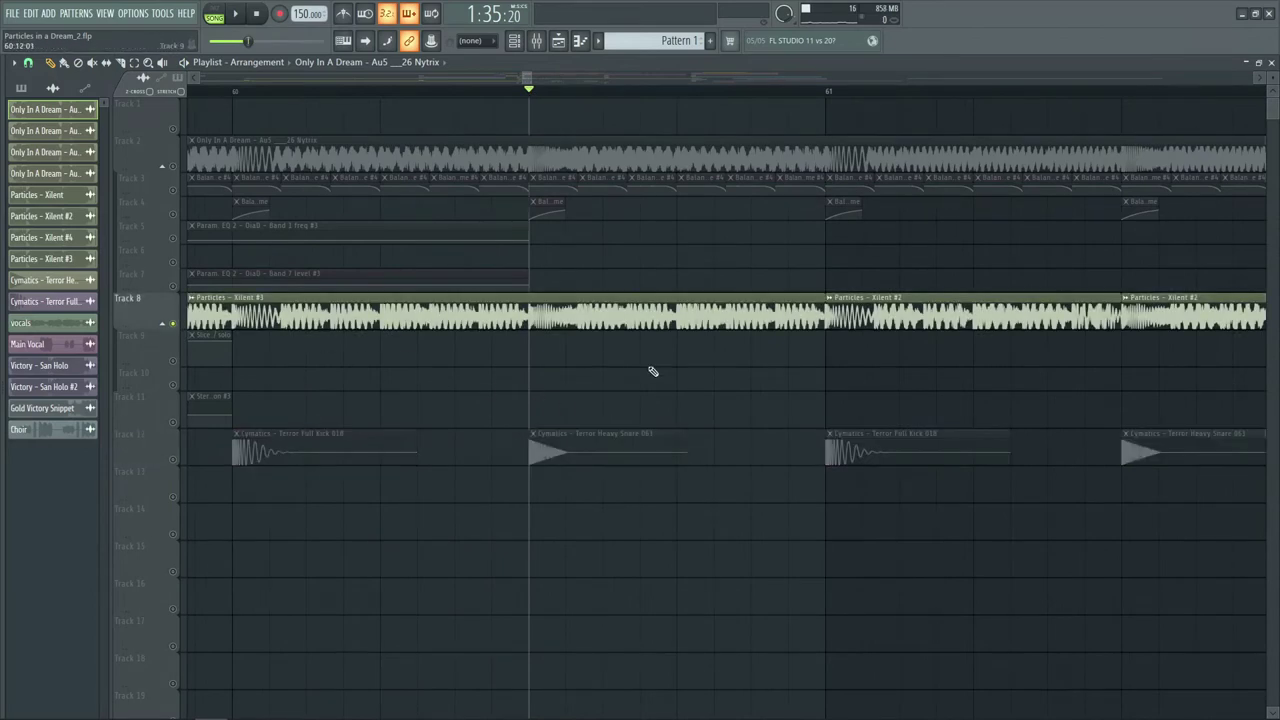
right_click(175, 461)
scroll(615, 91, "down", 4)
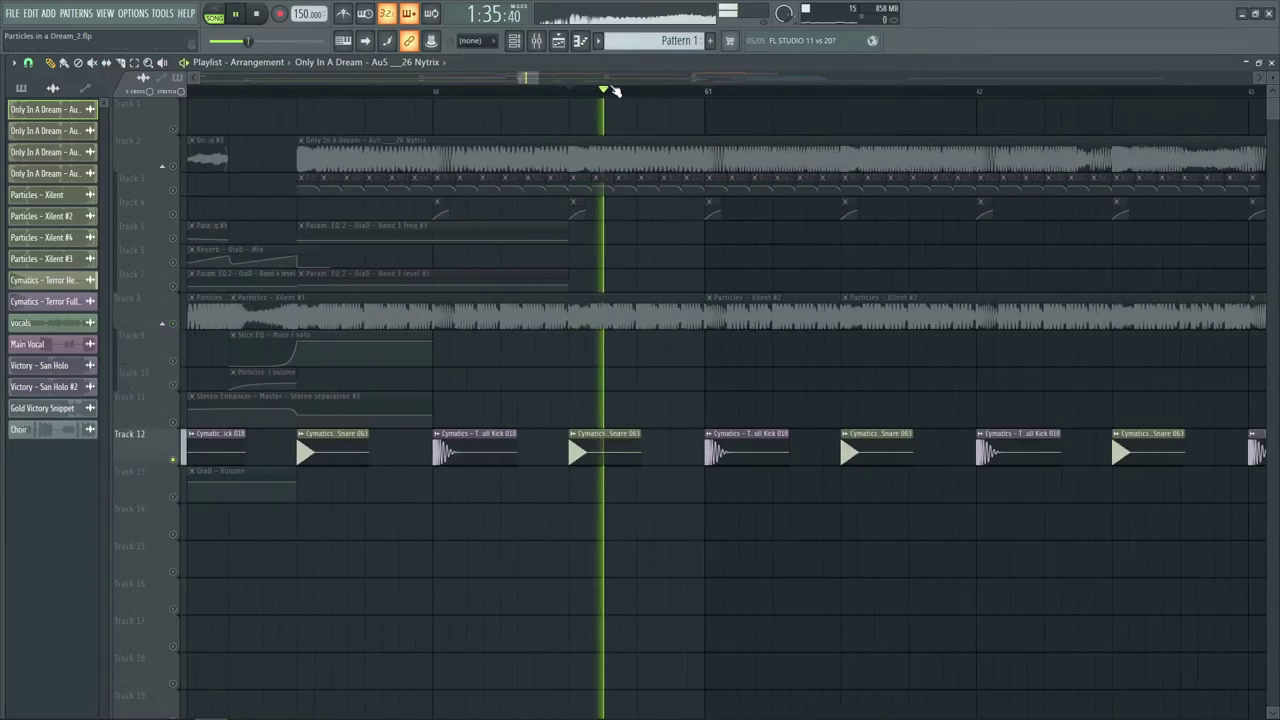
- Enable Tracks 8 to 11 and 13 and play from bar 59, switching Track 12's kick and snare layer on and off
right_click(176, 463)
key("space")
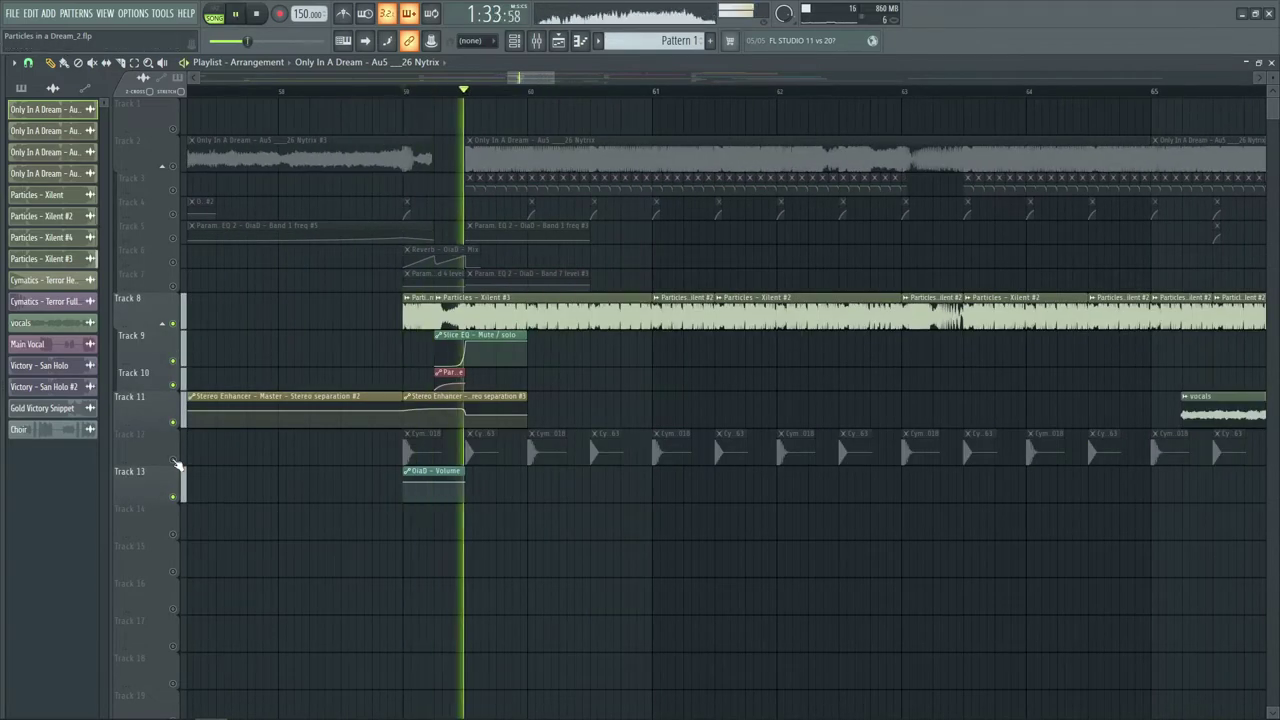
key("space")
left_click(176, 463)
key("space")
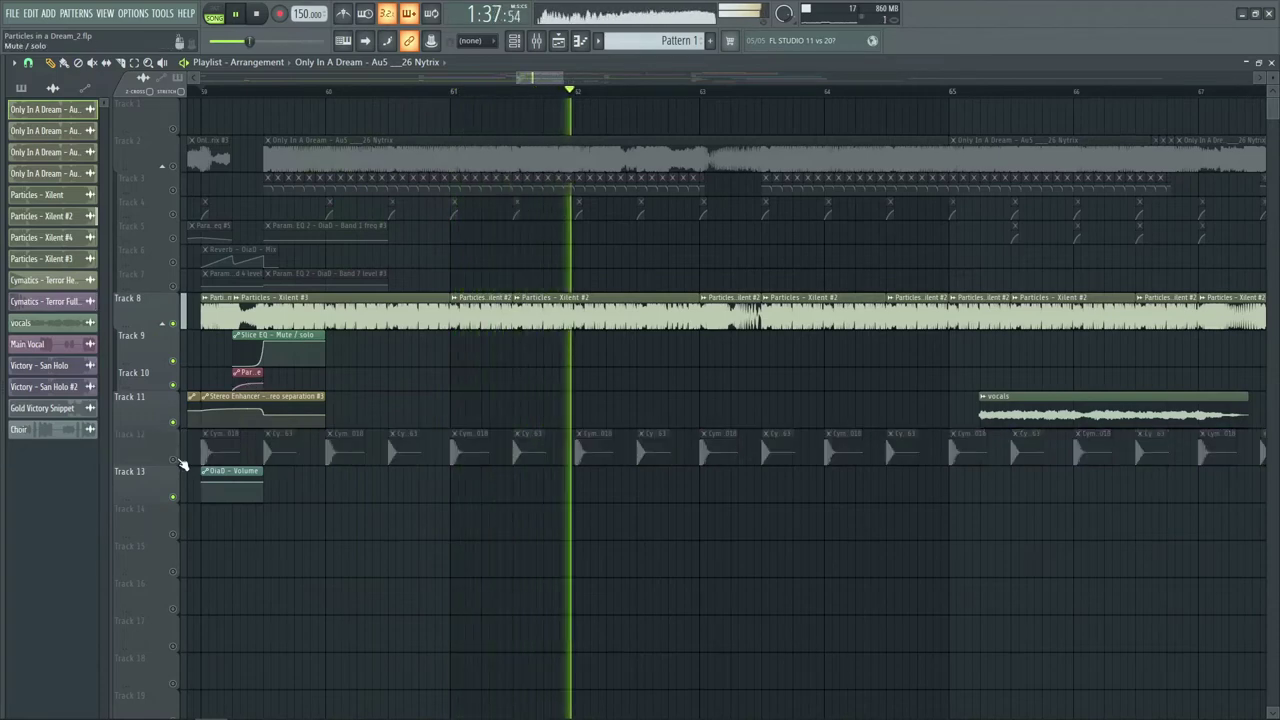
key("space")
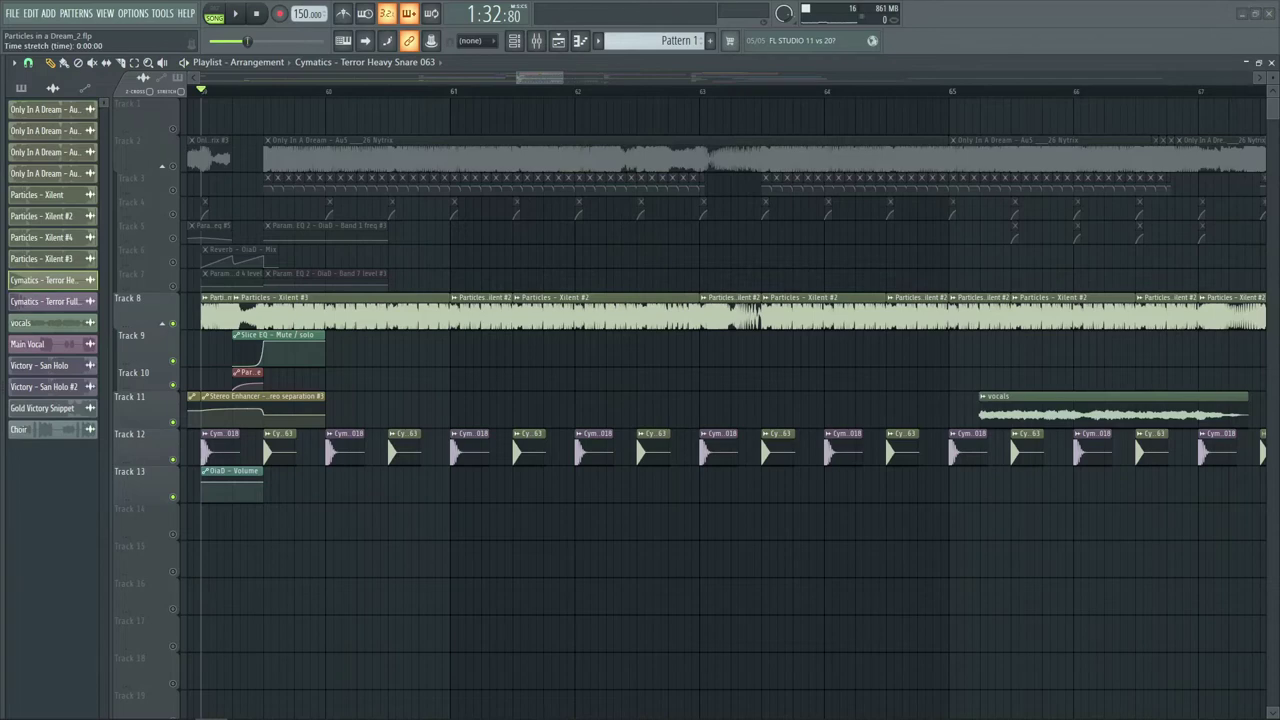
- Inspect the Terror Heavy Snare 063 sample settings and place the playhead at bar 63
left_click(45, 280)
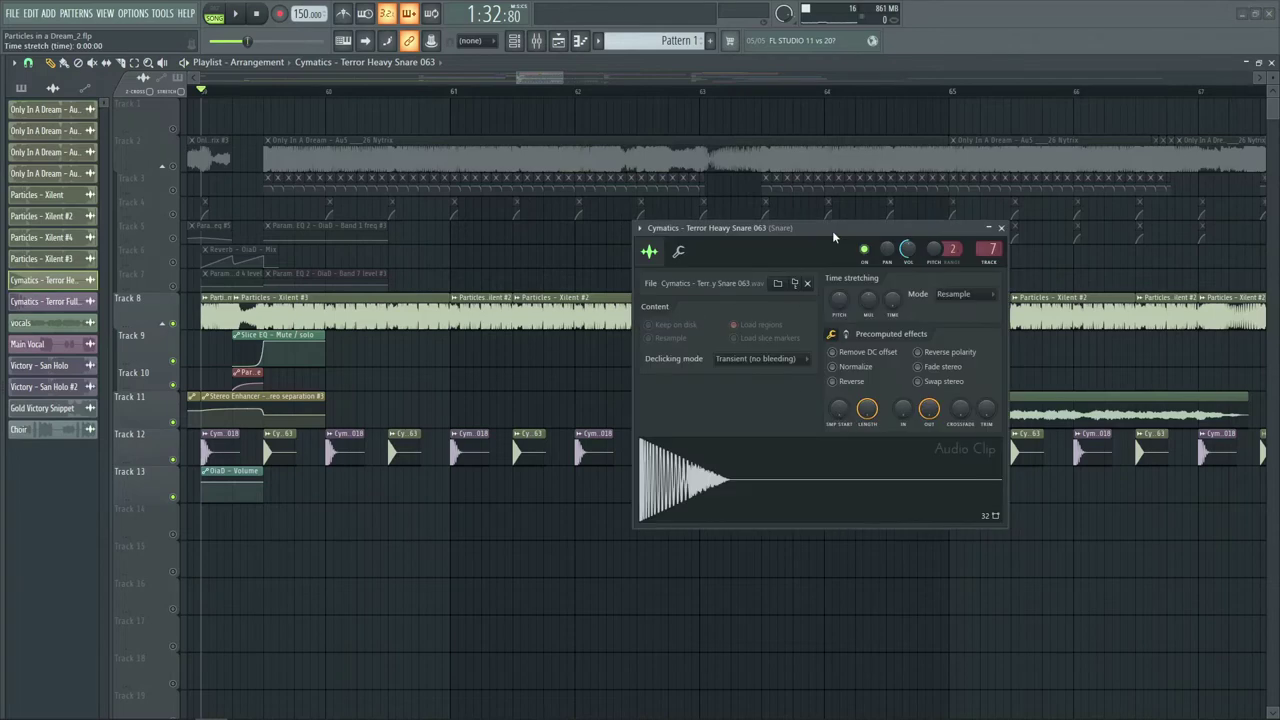
left_click(998, 230)
left_click(703, 91)
scroll(703, 91, "down", 3)
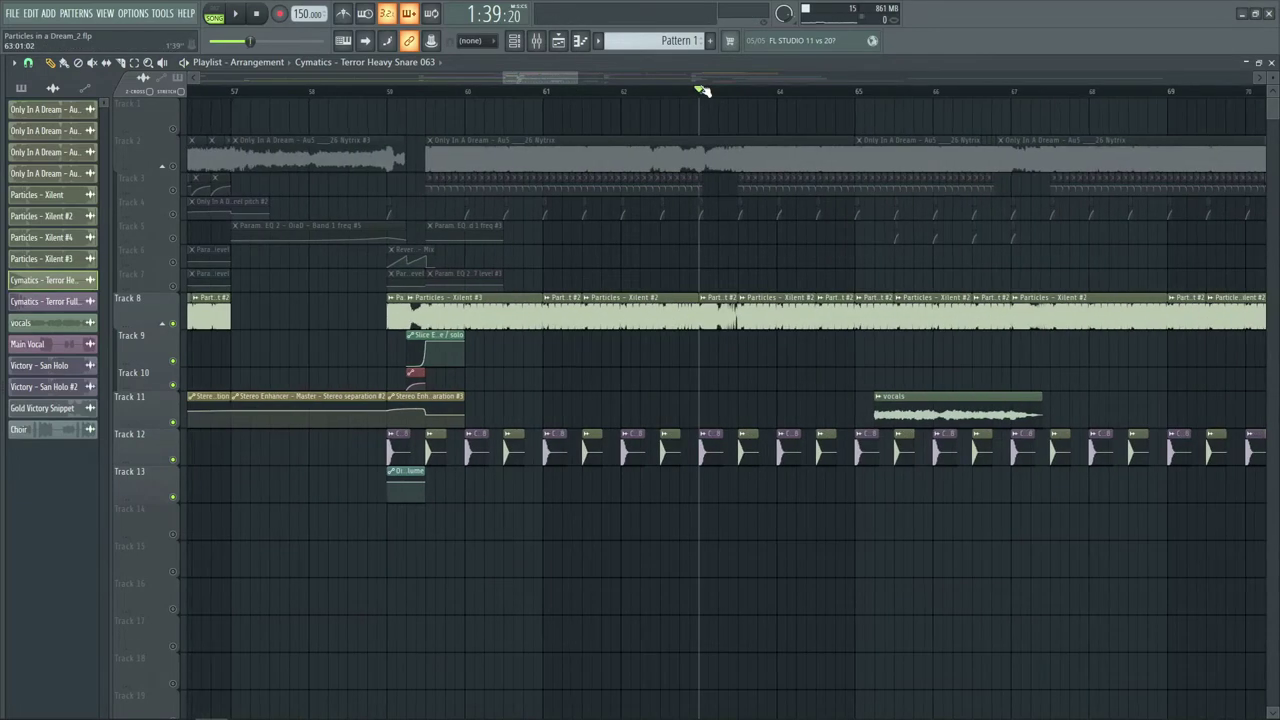
scroll(1001, 96, "up", 3)
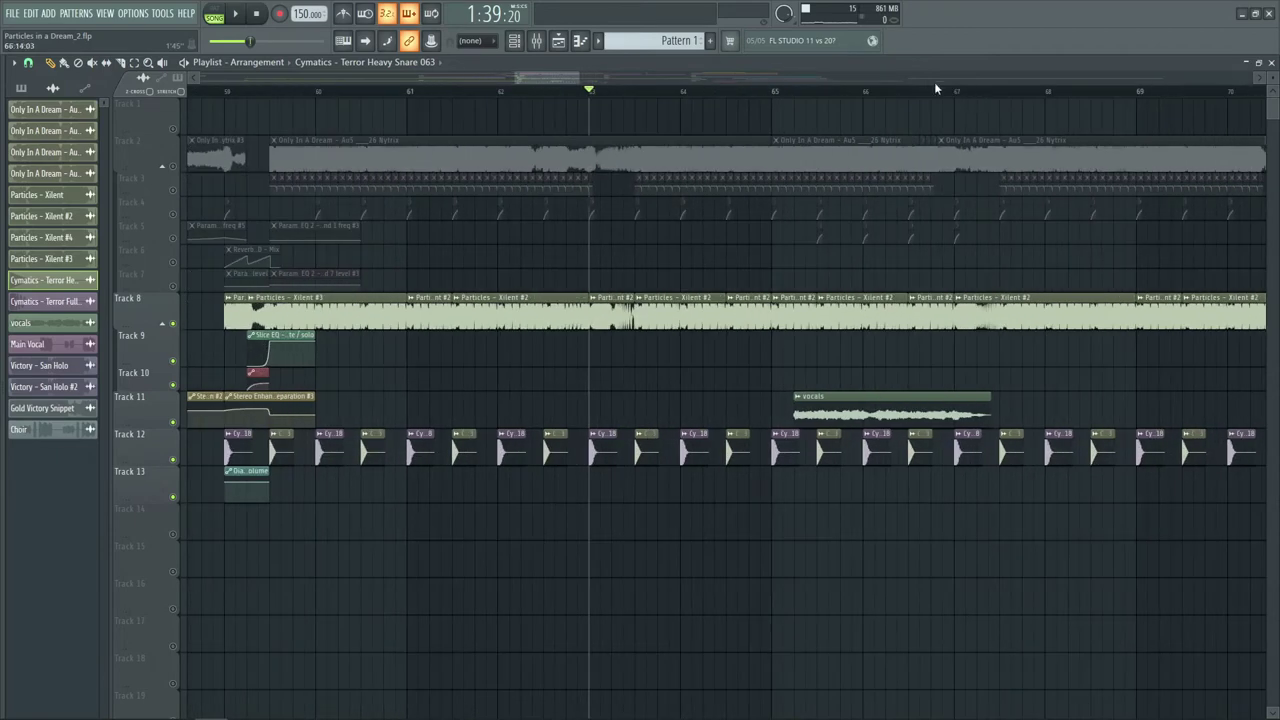
- Enable all tracks, mute both vocals clips on Track 11 and play from bar 63
right_click(172, 323)
right_click(172, 323)
scroll(340, 380, "down", 2)
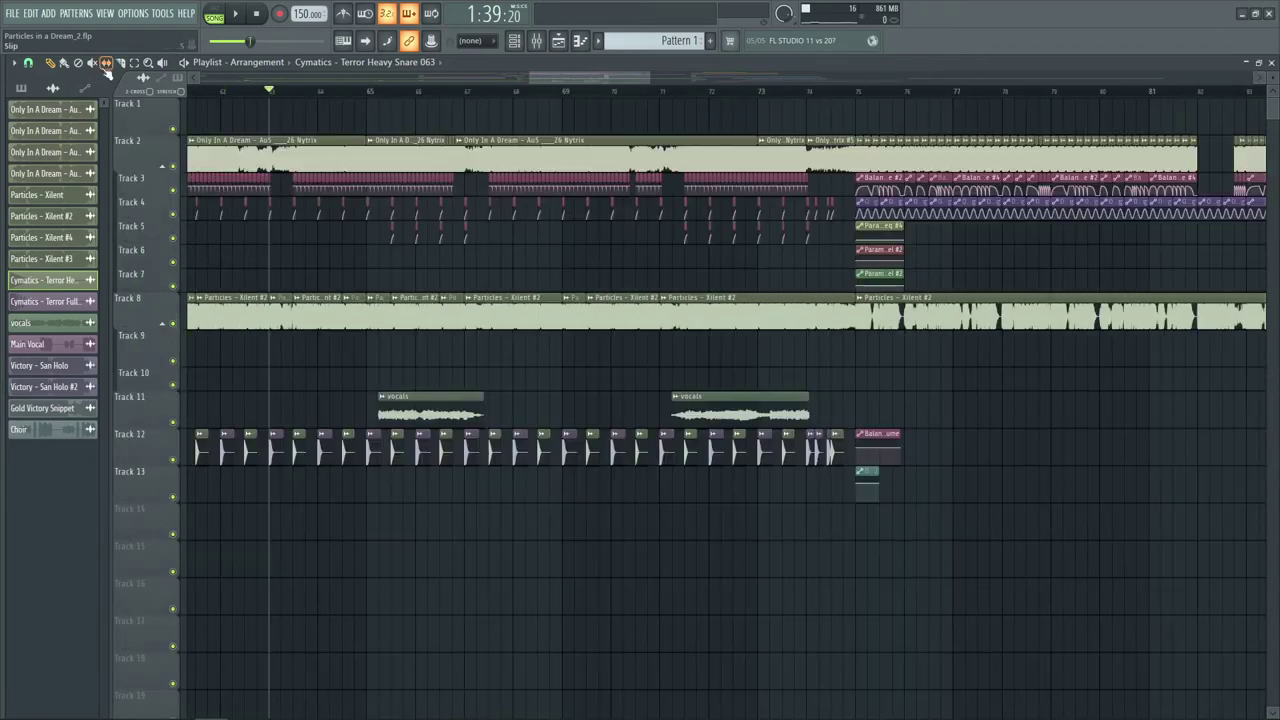
left_click_drag(401, 425, 760, 412)
key("space")
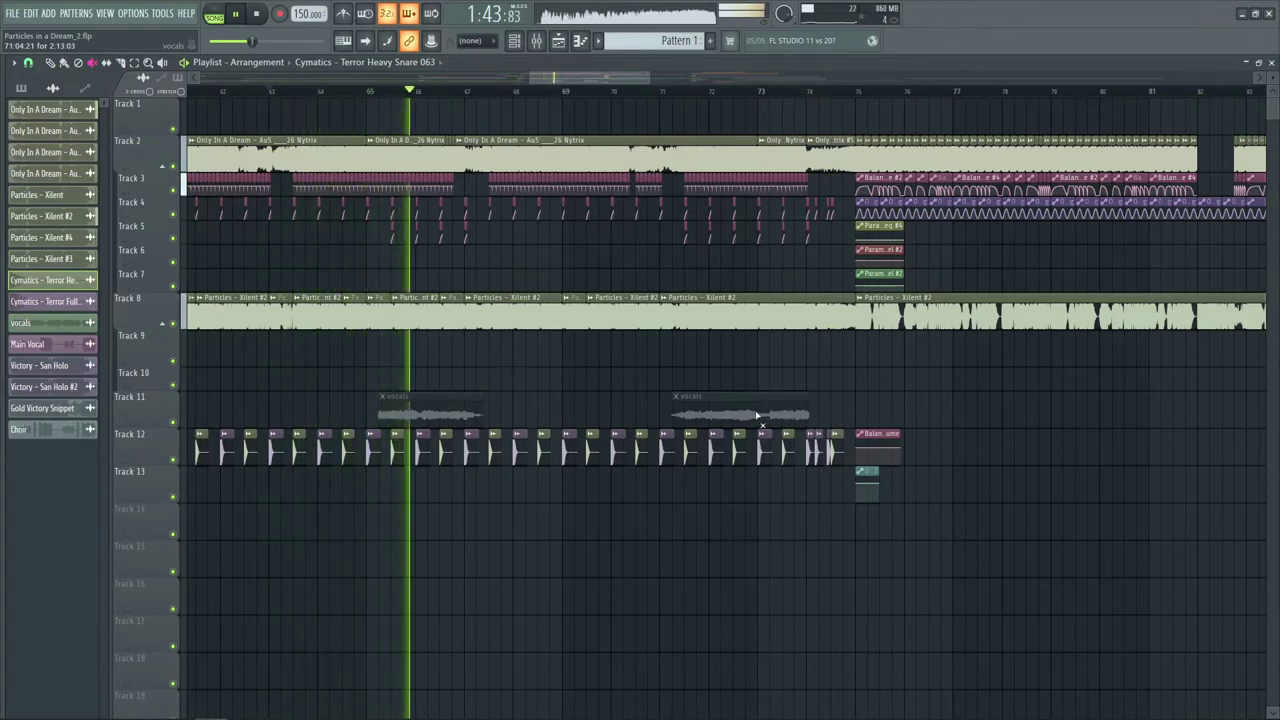
key("space")
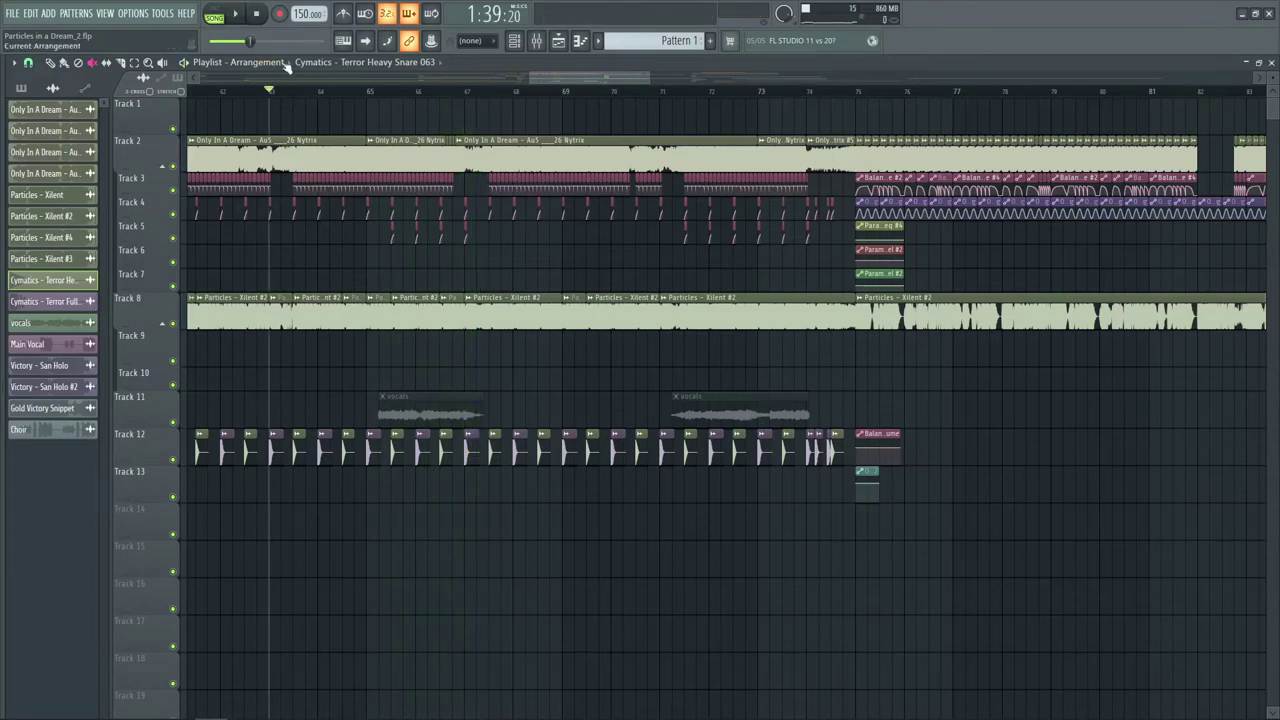
- Play without vocals from halfway through bar 64, and unmute both vocals clips on Track 11
scroll(435, 93, "up", 2)
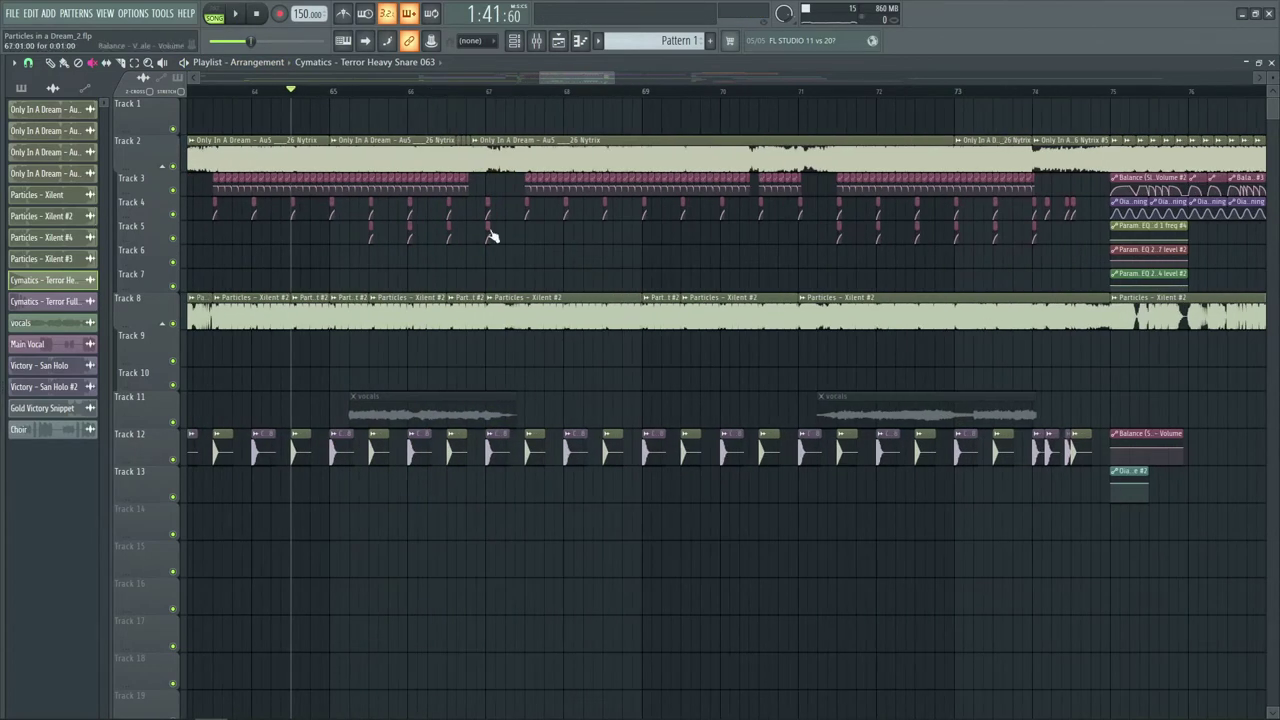
key("space")
key("space")
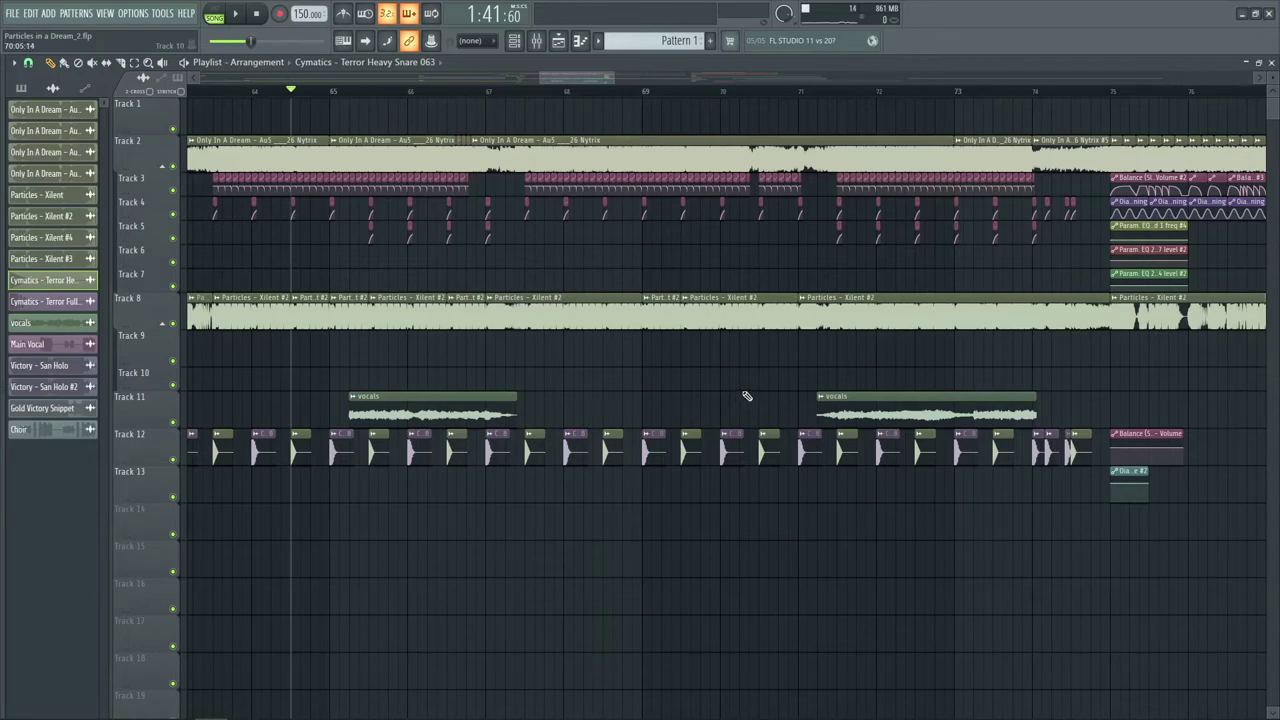
- Solo Track 11, listen to both vocals clips alone and re-enable all tracks
right_click(178, 421)
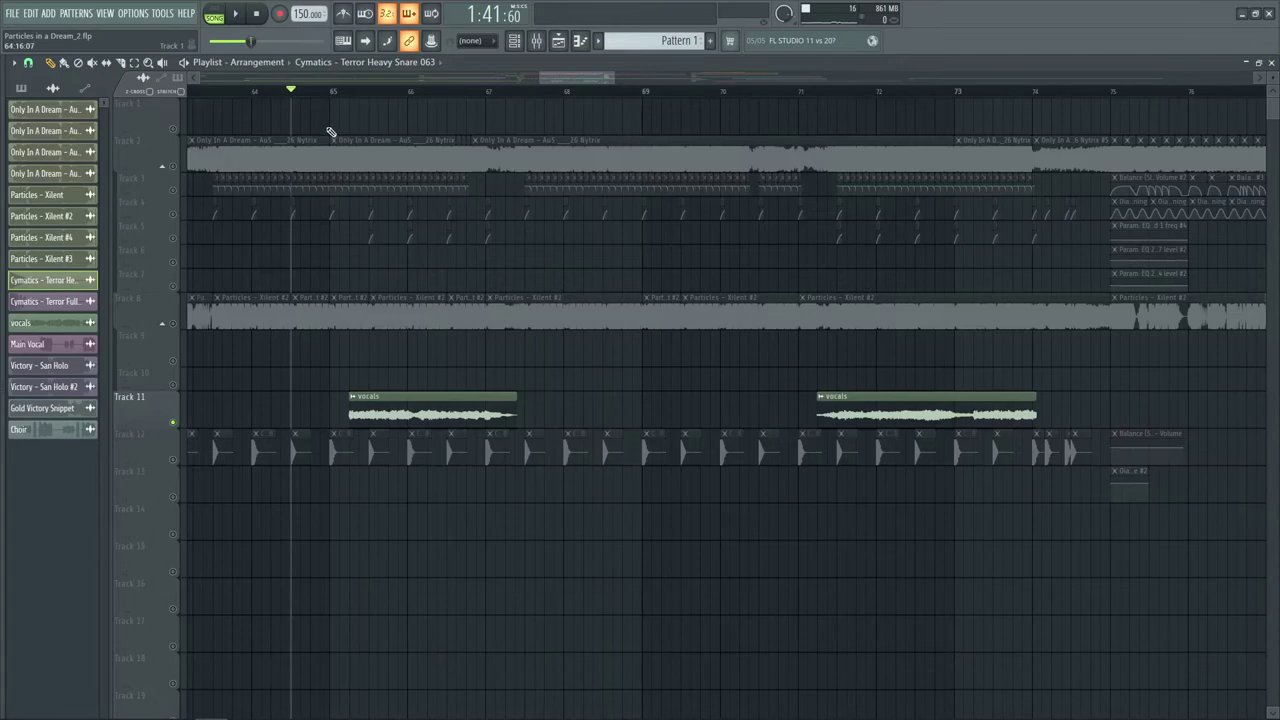
key("space")
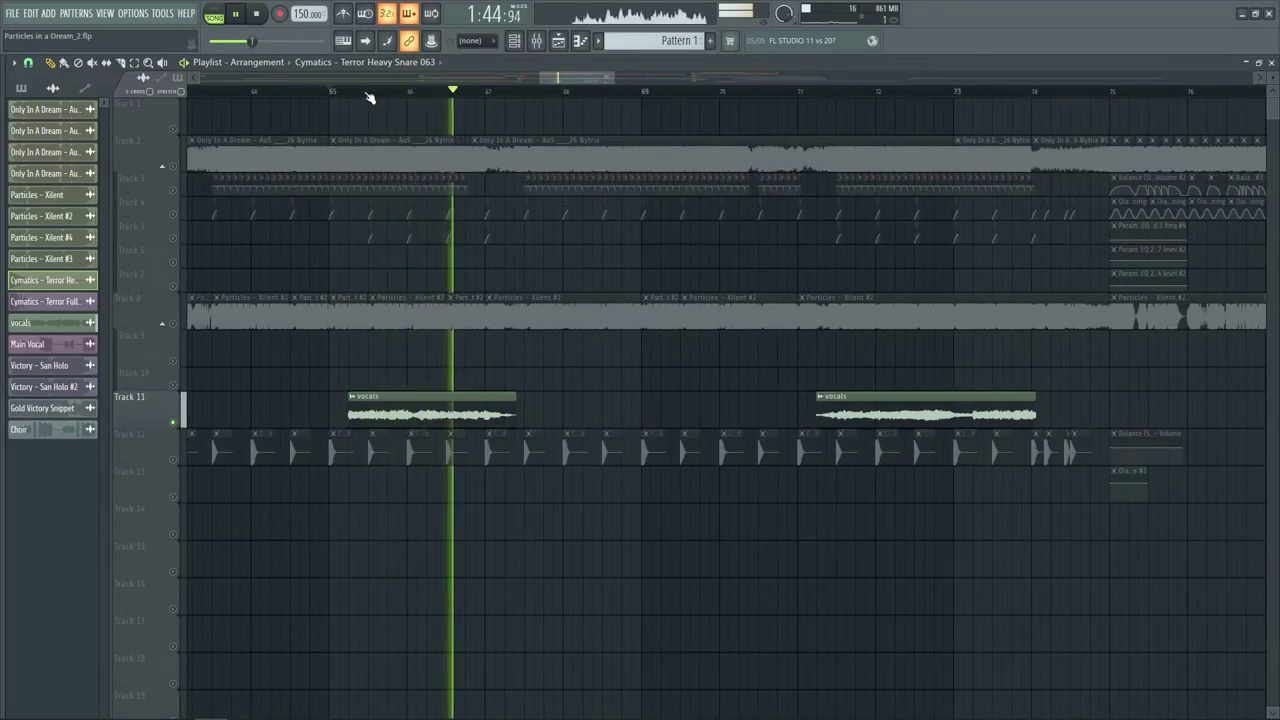
key("space")
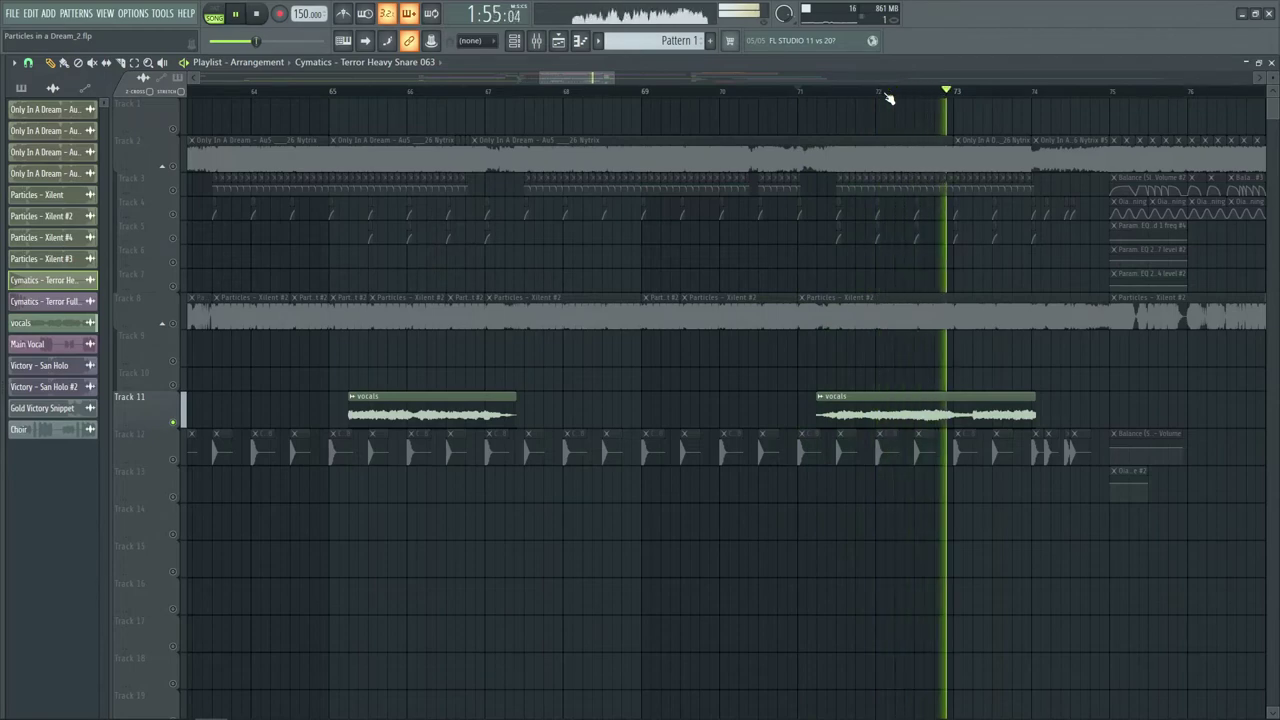
key("space")
right_click(180, 420)
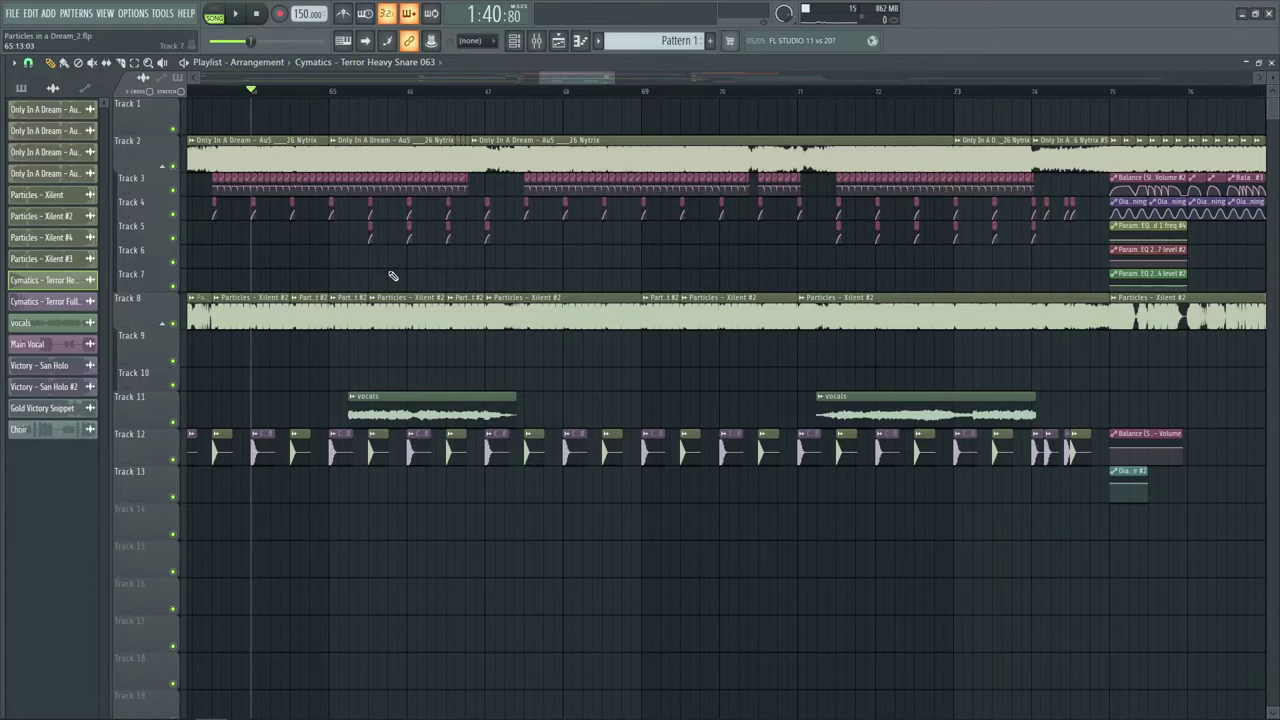
- Play all tracks together from bar 64, skip ahead to bar 70 and leave the playhead at bar 75
key("space")
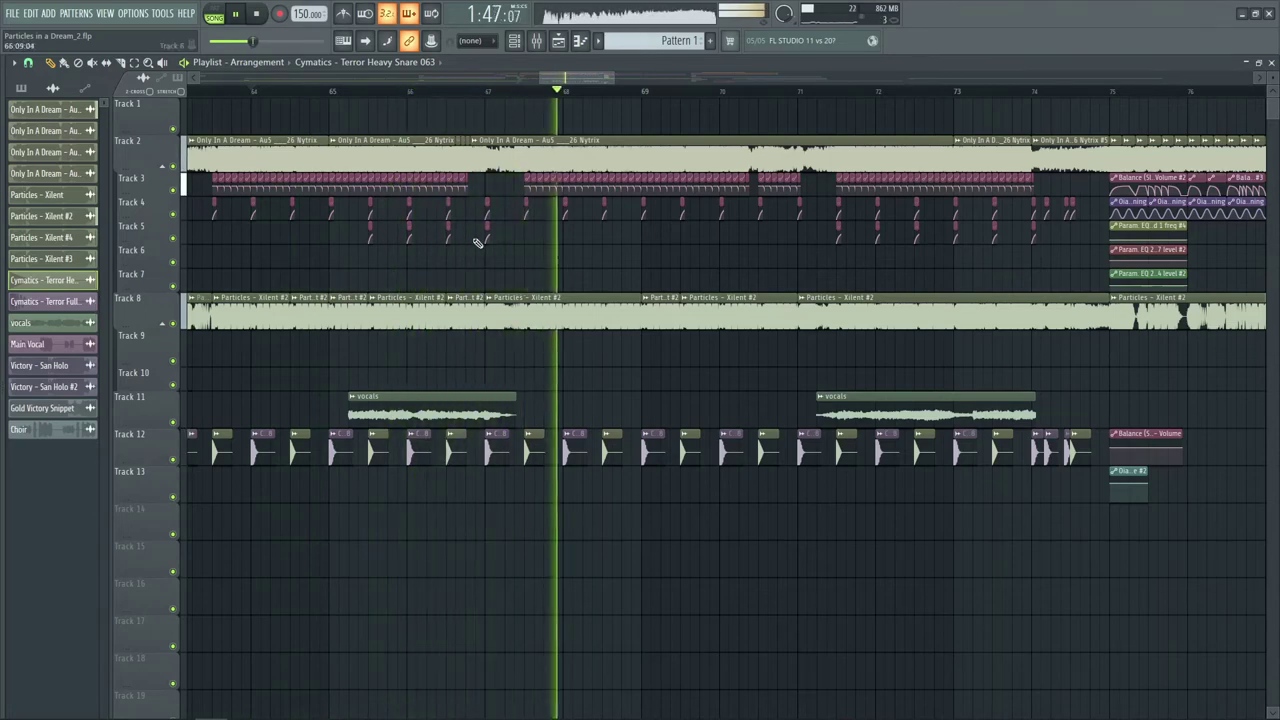
left_click(722, 89)
scroll(755, 85, "up", 3)
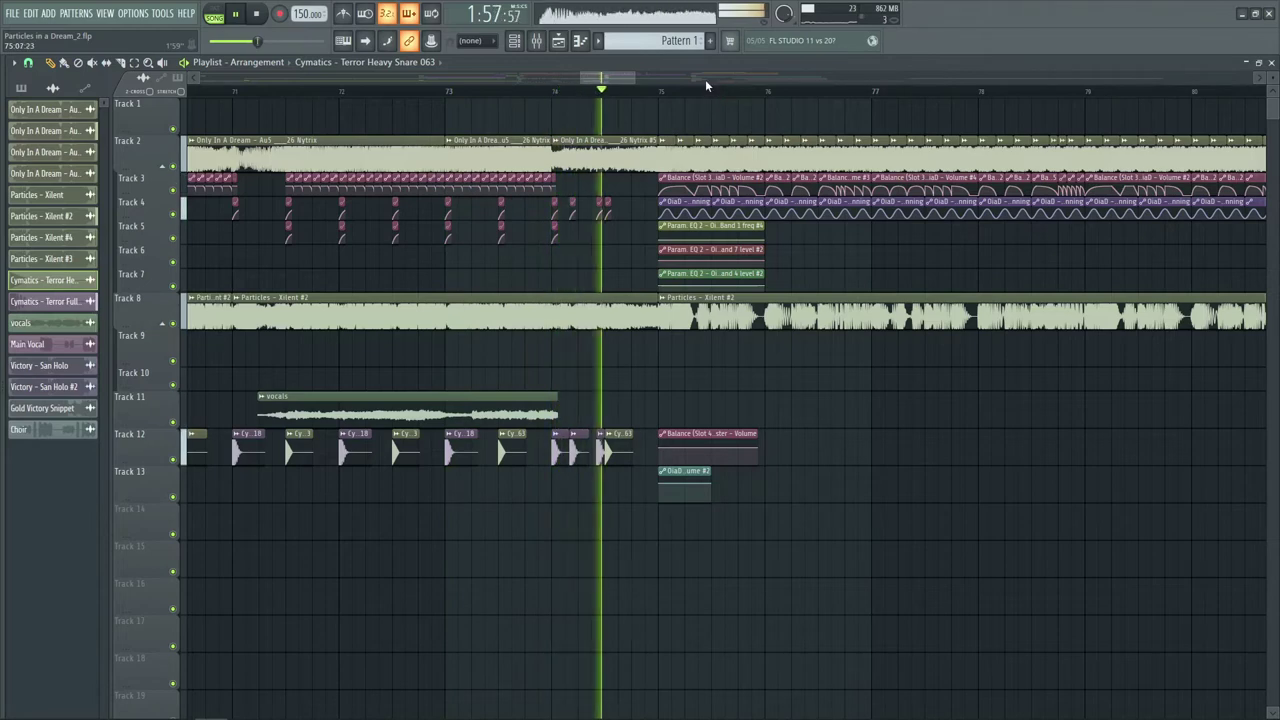
key("space")
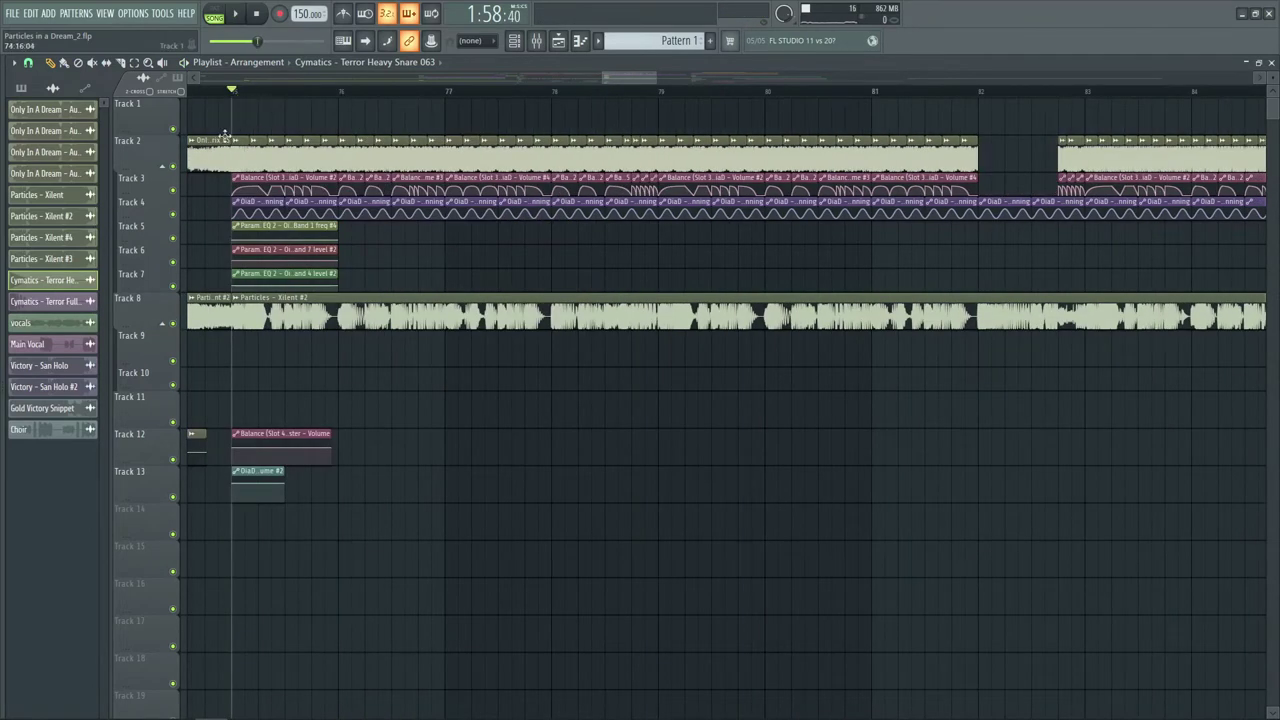
- Mute Tracks 2 to 7 and listen to the Particles drop on Track 8 from bar 75
left_click(183, 167)
key("space")
scroll(323, 94, "down", 4)
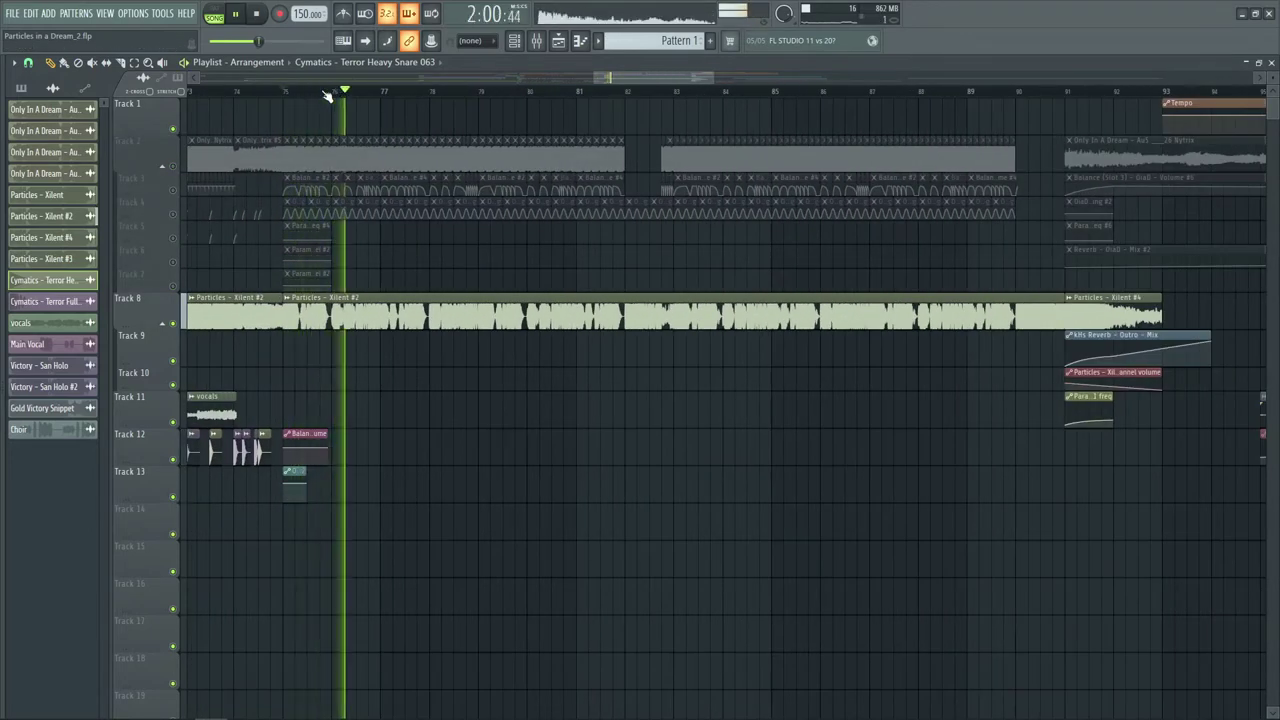
key("space")
scroll(327, 95, "up", 3)
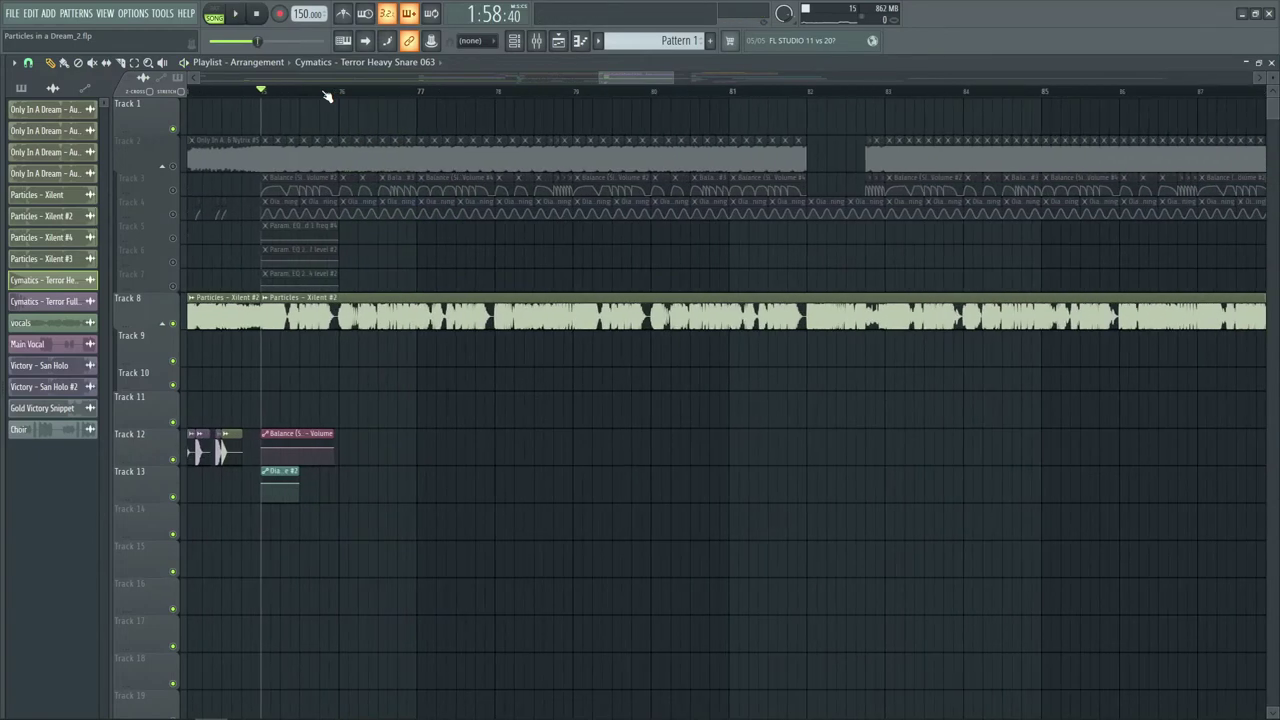
- Re-enable Tracks 2 to 7, mute Tracks 8 to 10 and play the chopped Only In A Dream layer from bar 75
left_click(178, 170)
left_click(175, 328)
scroll(295, 82, "up", 2)
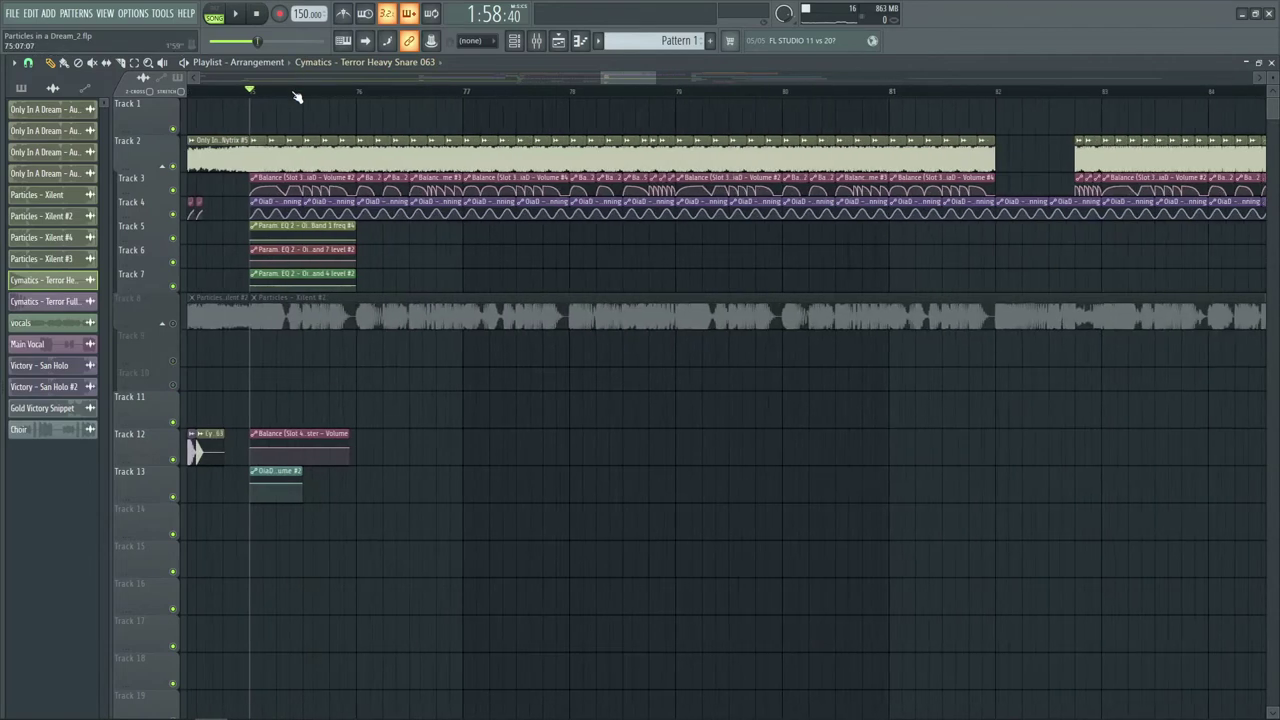
scroll(294, 94, "up", 1)
key("space")
scroll(296, 96, "down", 1)
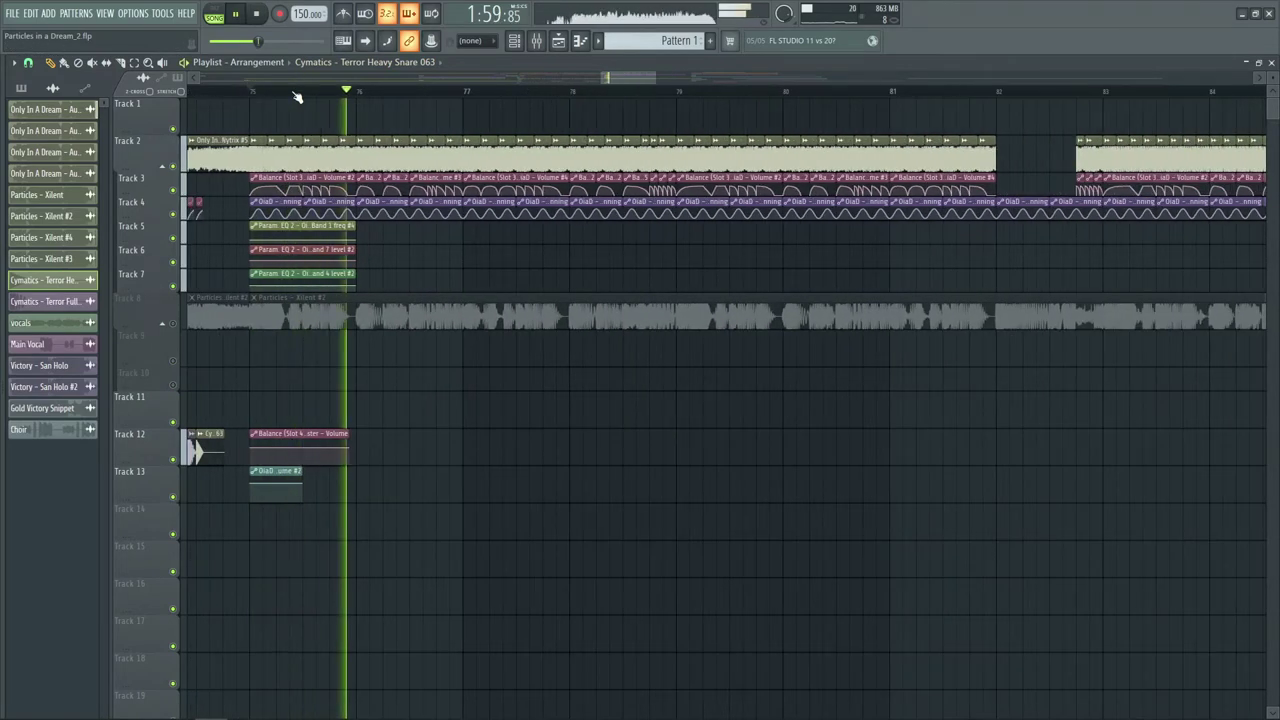
scroll(730, 73, "right", 2)
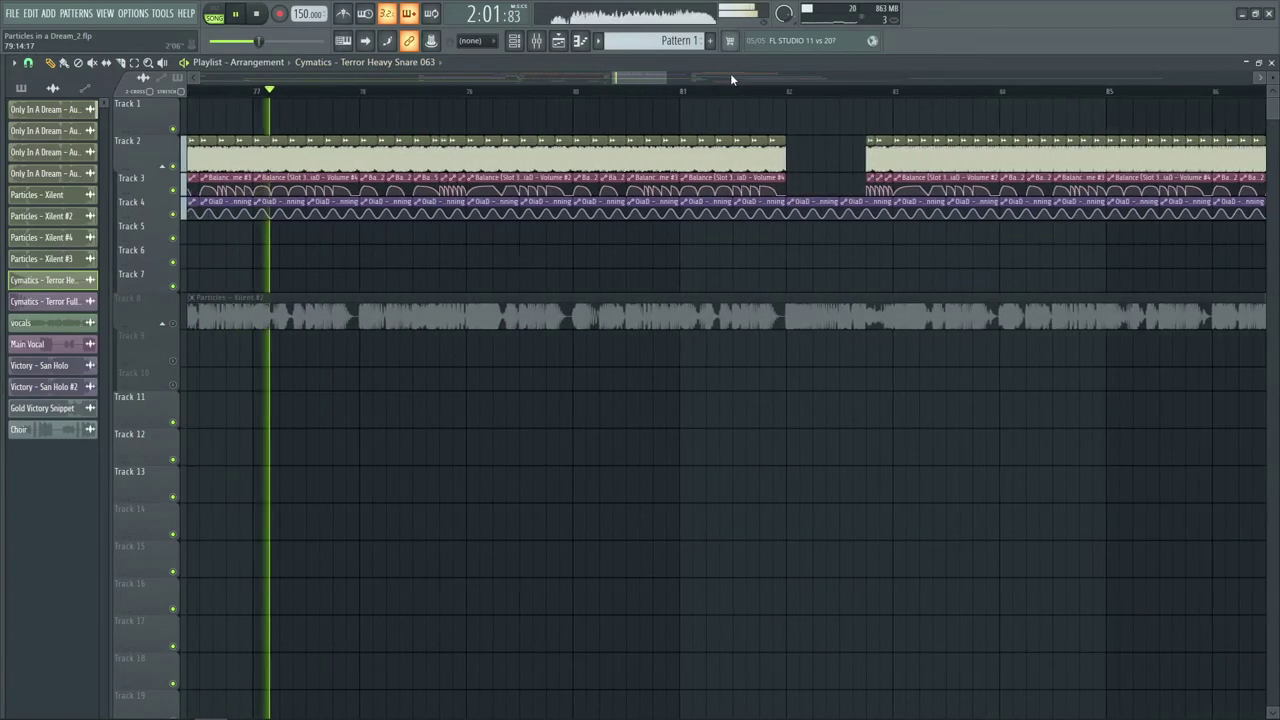
key("space")
scroll(712, 90, "down", 1)
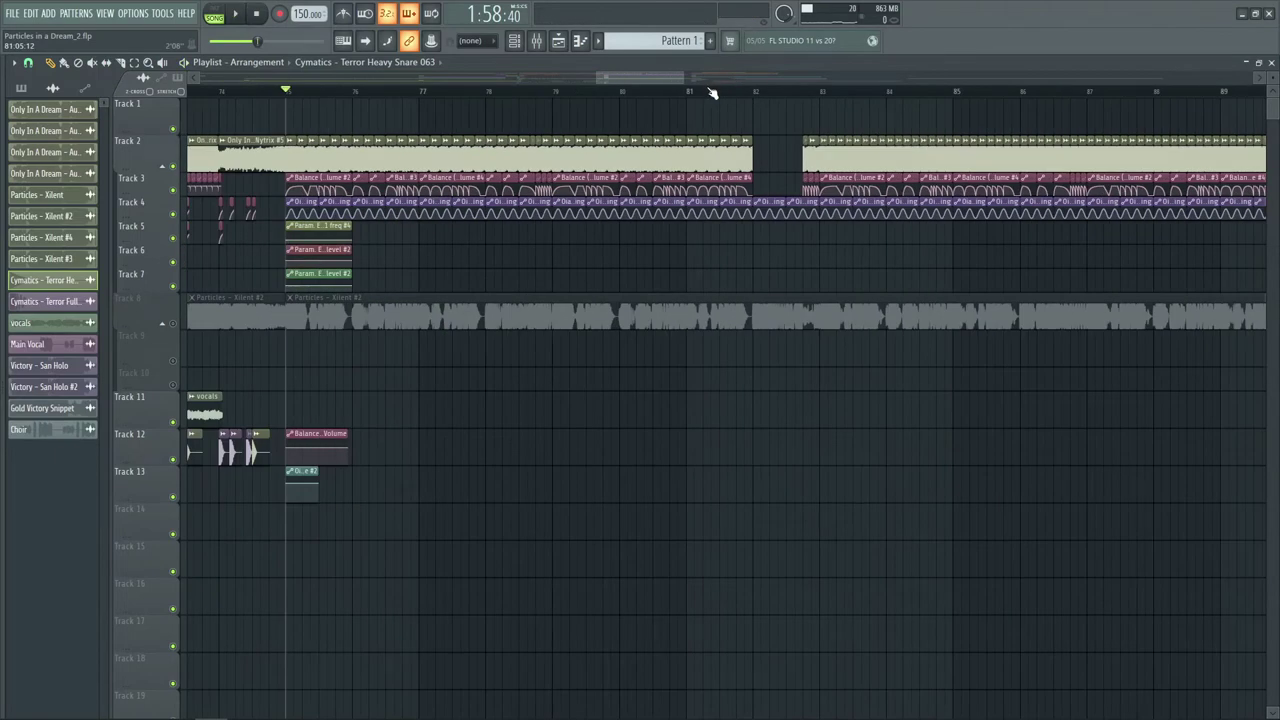
scroll(712, 92, "up", 1)
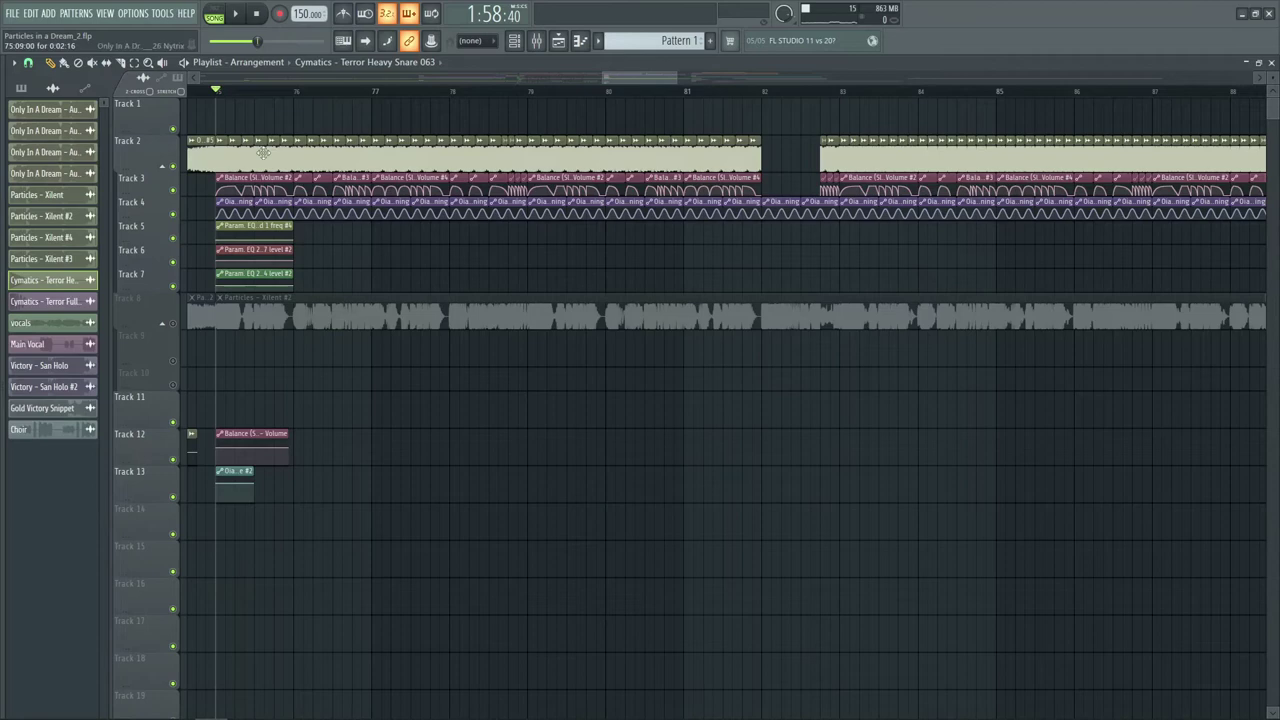
- Mute Track 4's panning automation, play from bar 75 and place the playhead at bar 78
left_click(1271, 62)
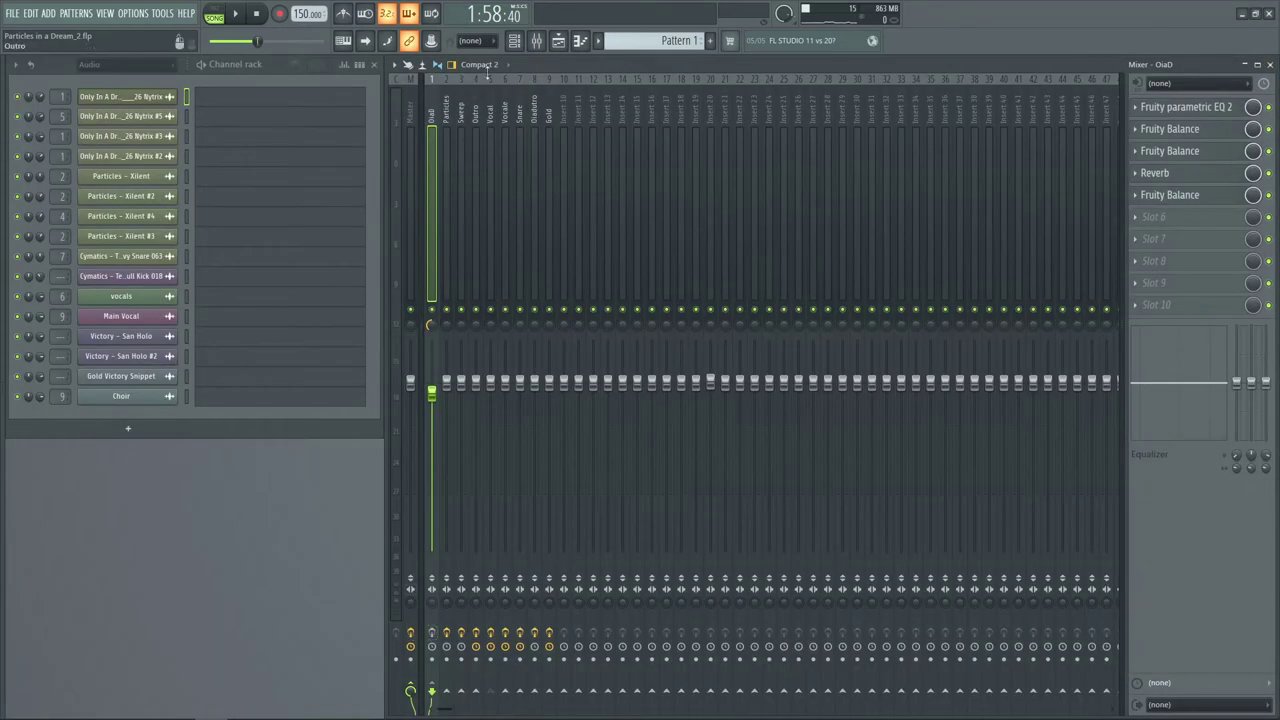
left_click(566, 45)
left_click(176, 214)
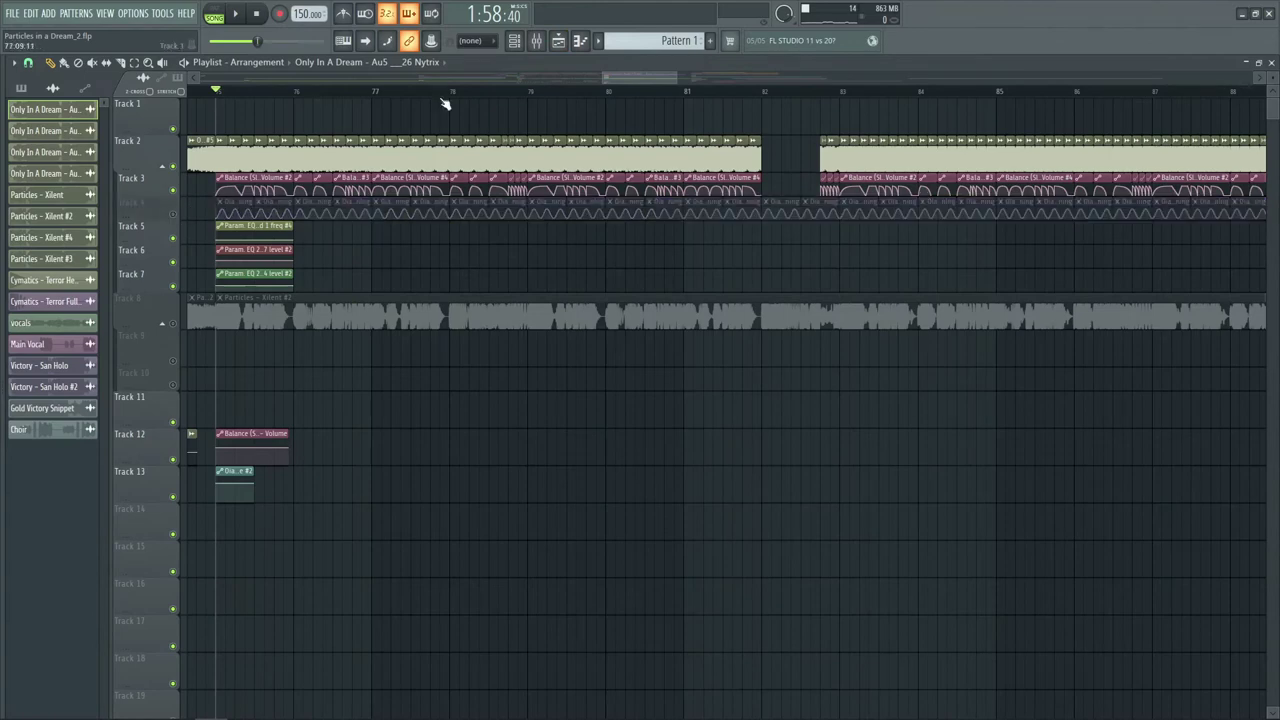
key("space")
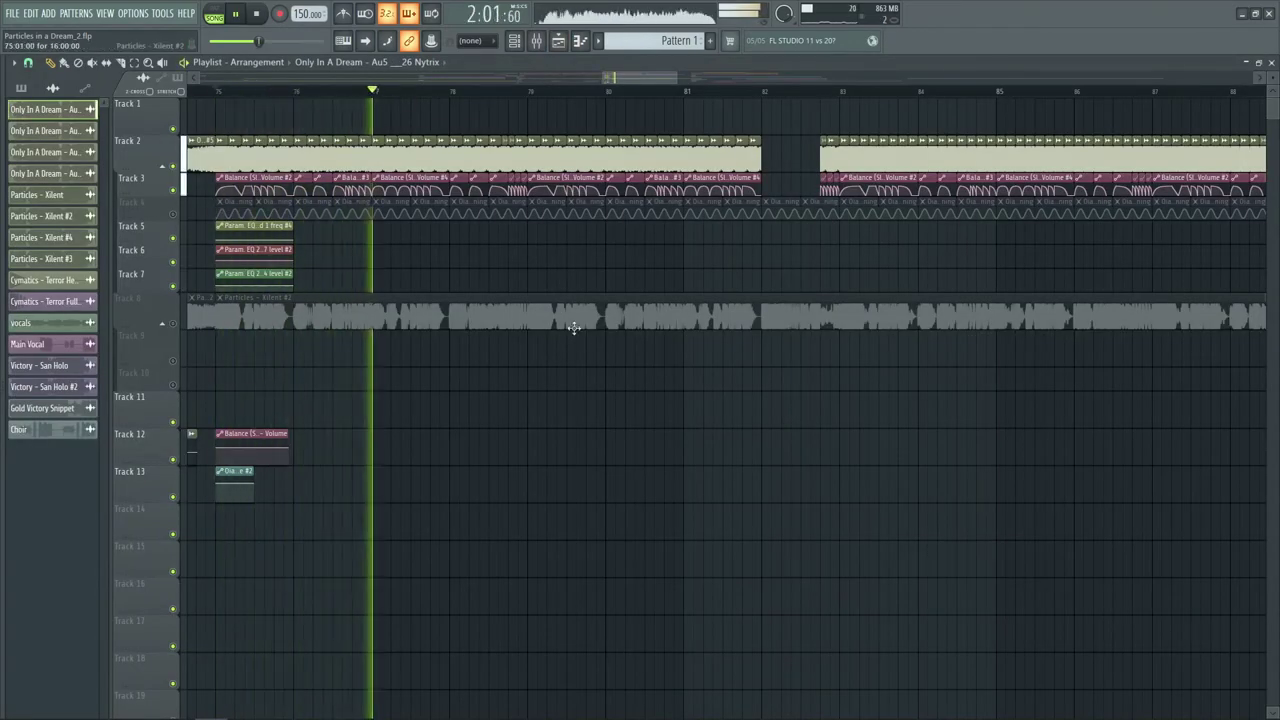
scroll(529, 94, "up", 5)
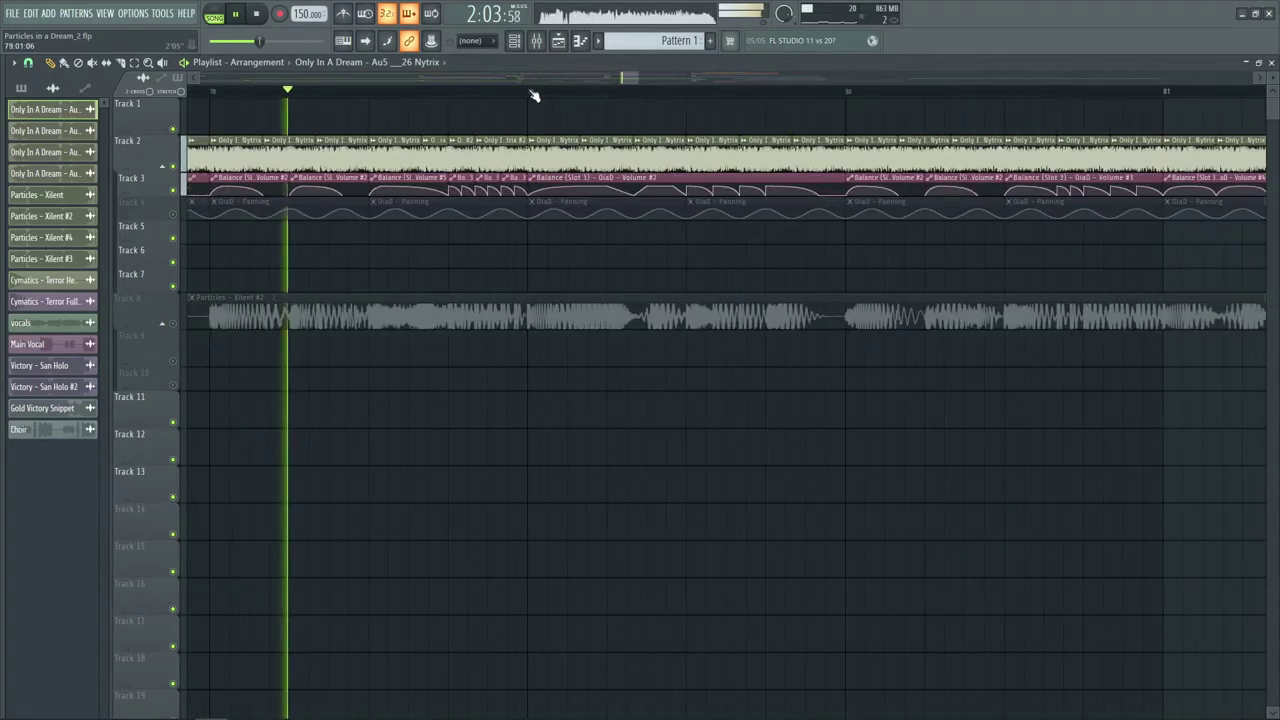
key("space")
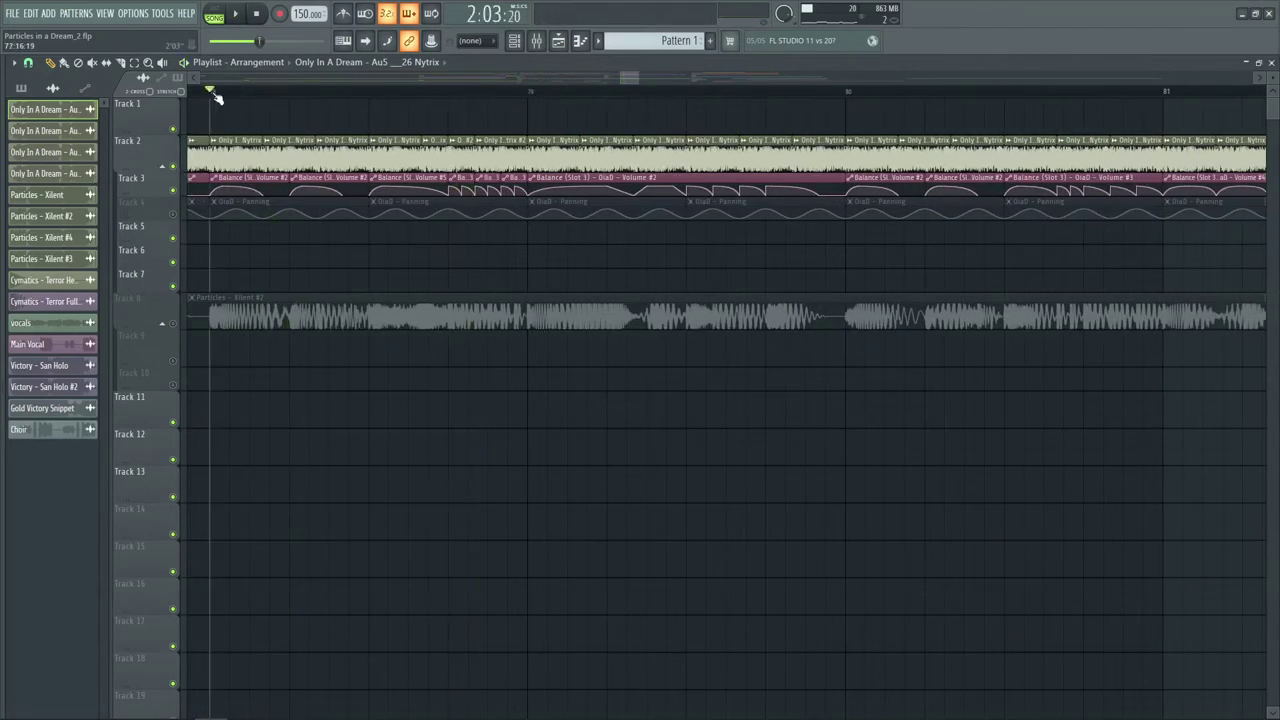
- Inspect the sample settings of Only In A Dream #2 on Track 2 and play the chops from bar 78
left_click(483, 140)
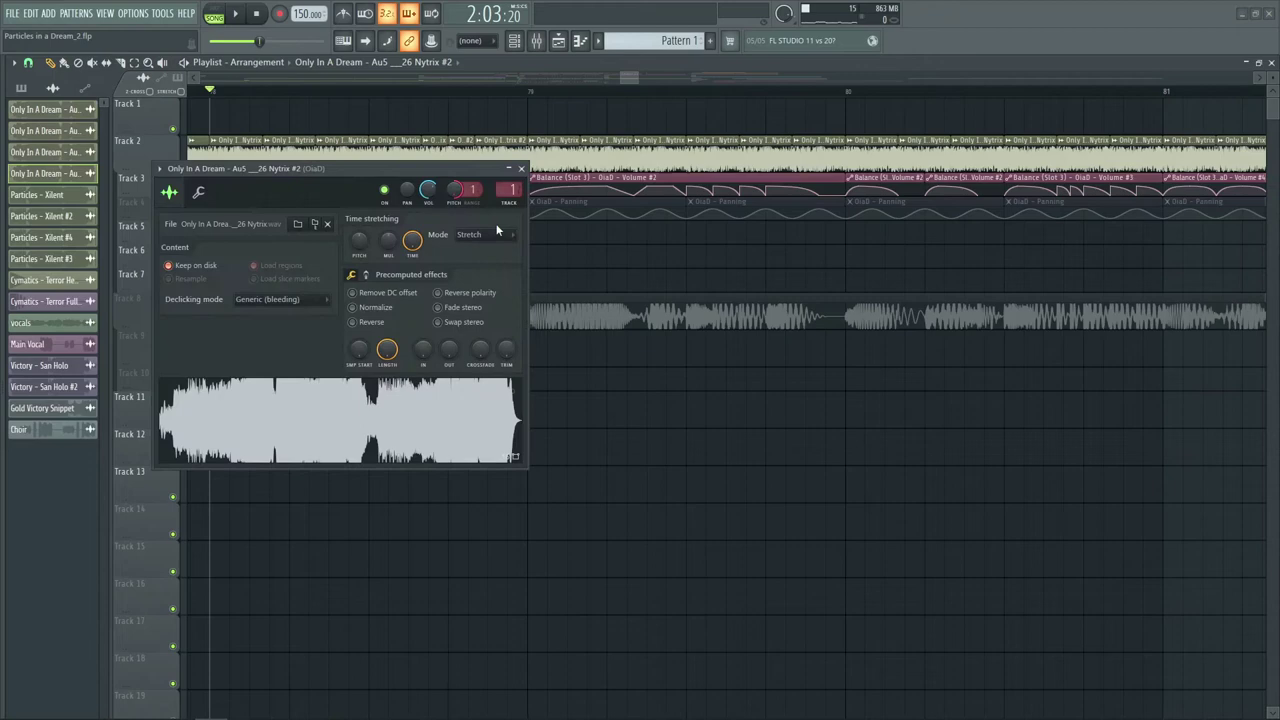
left_click(512, 175)
key("space")
scroll(408, 96, "down", 5)
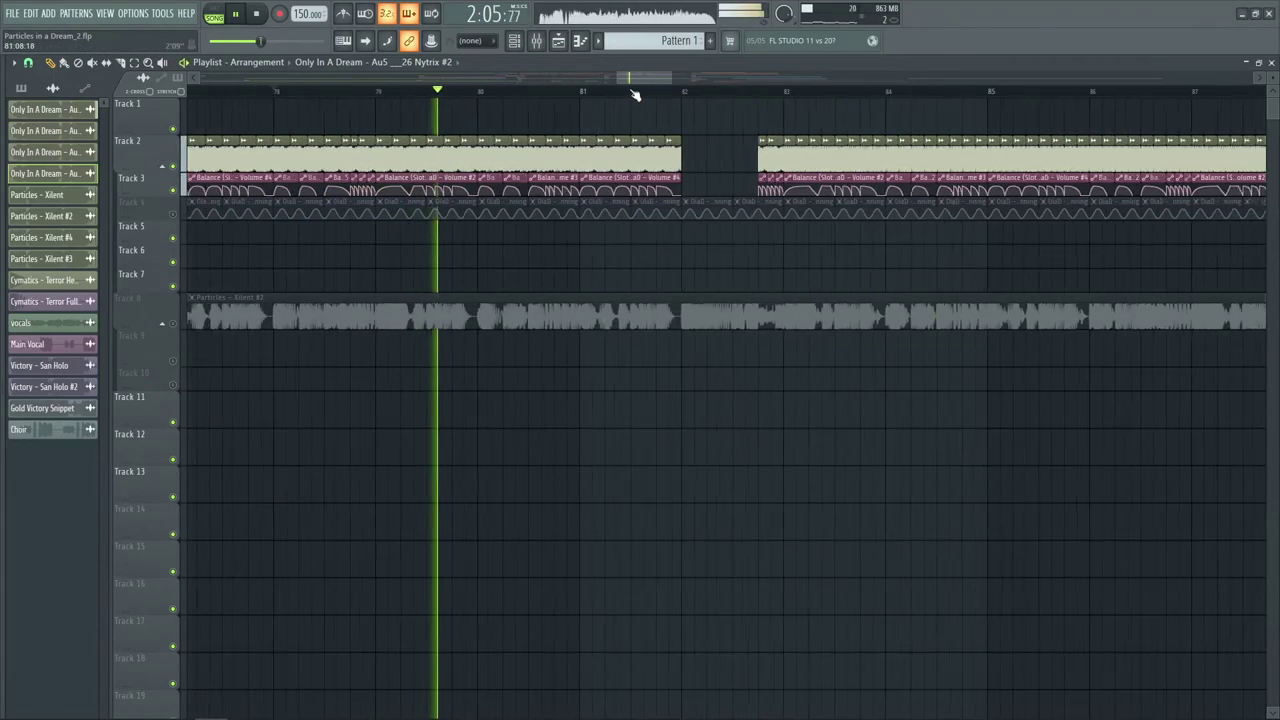
scroll(692, 76, "up", 1)
scroll(692, 76, "right", 1)
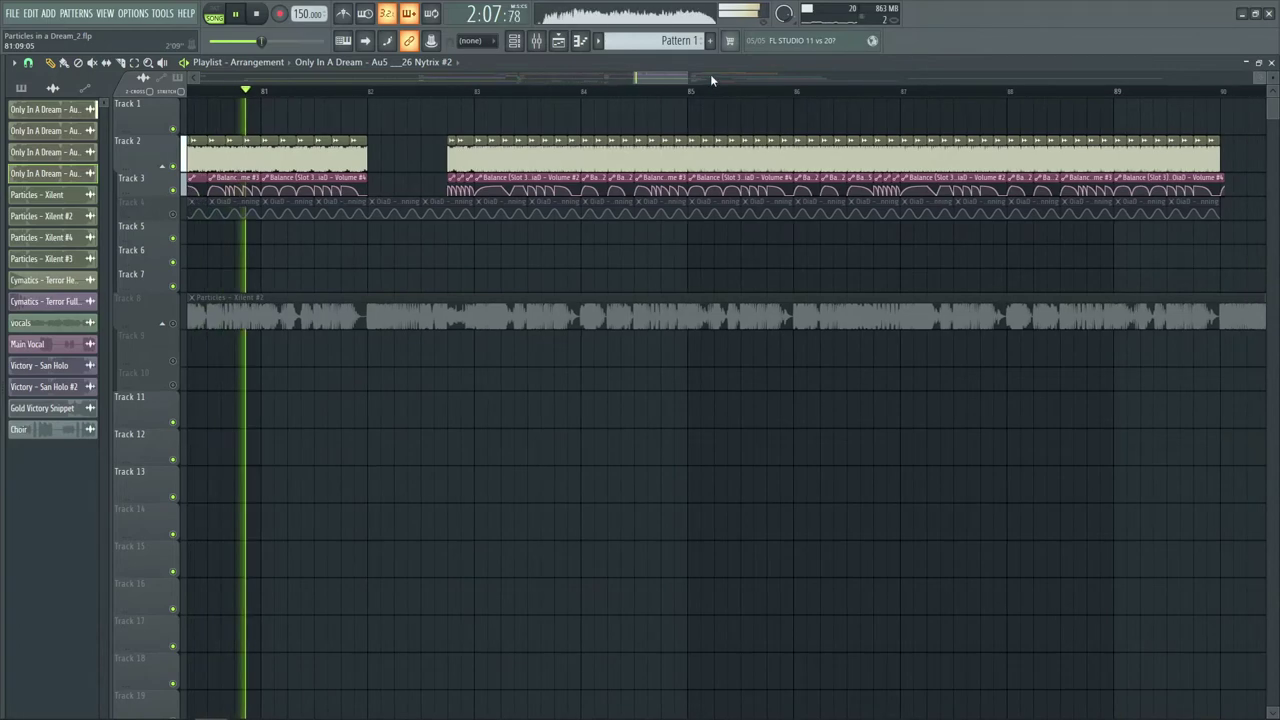
scroll(391, 94, "down", 1)
- Place the playhead where Track 2's clips resume late in bar 82 and play up to about bar 90
key("space")
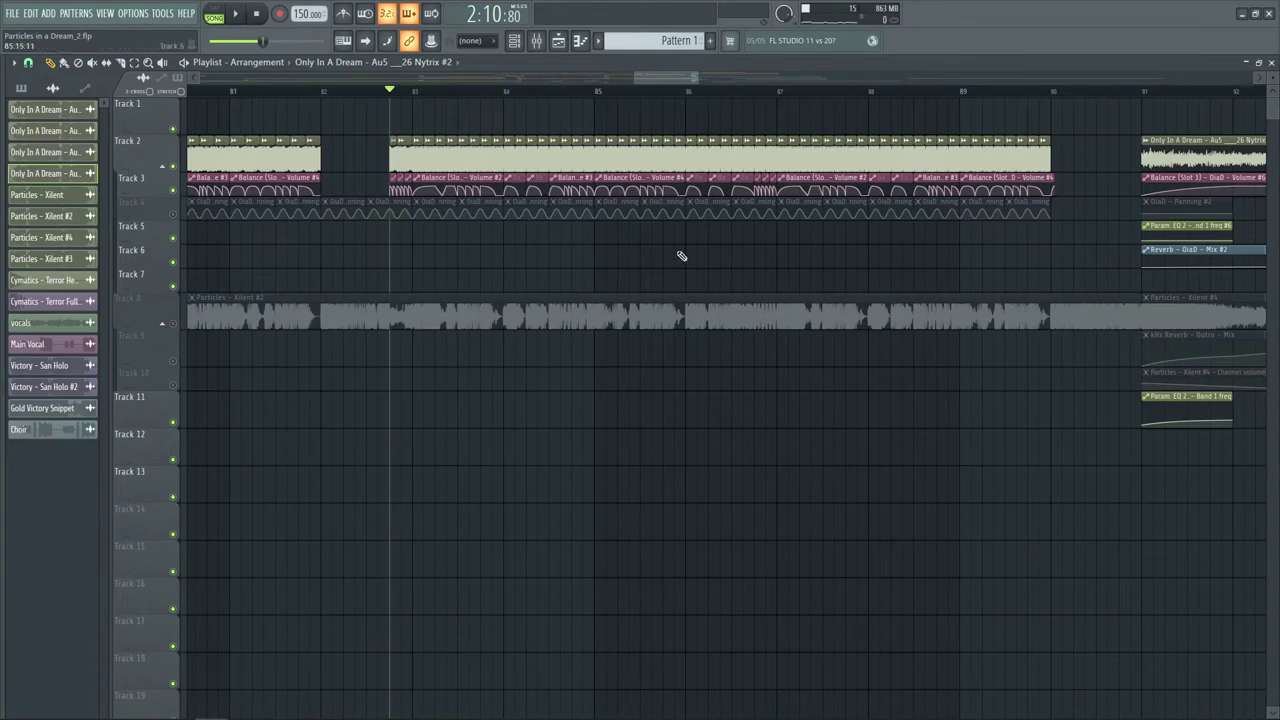
key("space")
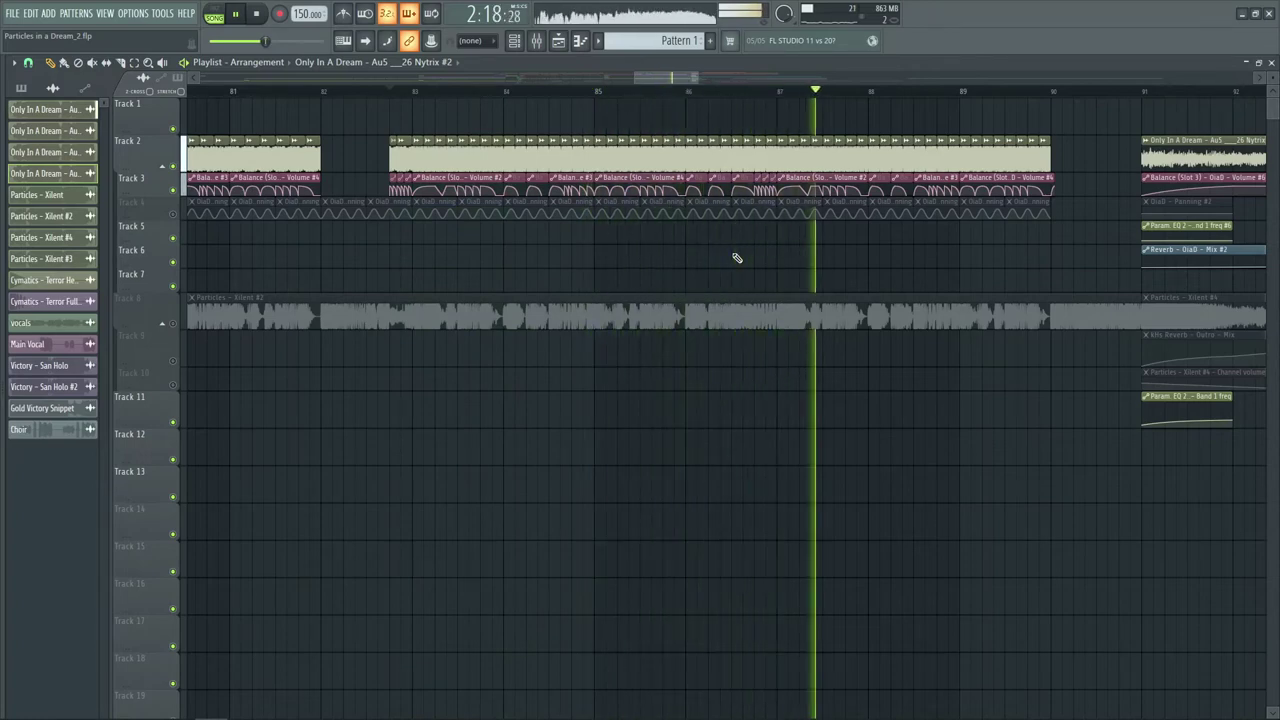
scroll(648, 91, "down", 3)
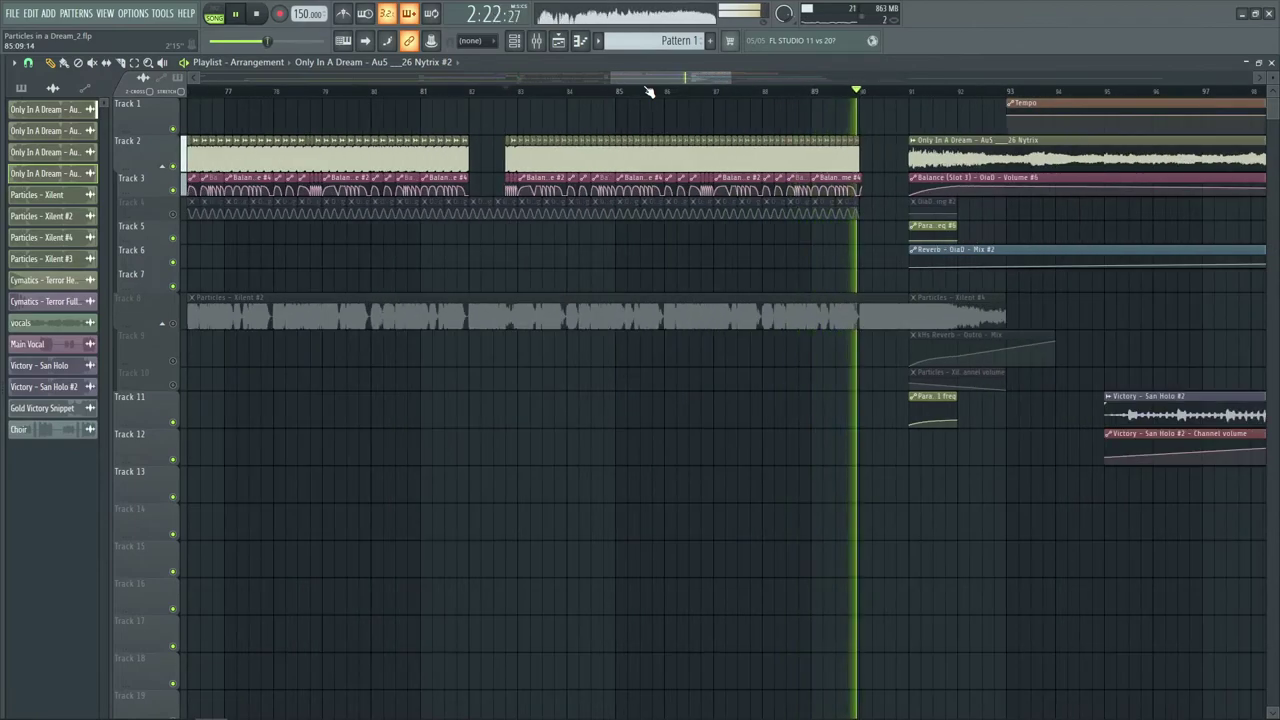
key("space")
- Return the playhead to bar 75, examine Track 2's chops against Track 3's volume automation and play them through
scroll(381, 95, "down", 2)
left_click(324, 91)
scroll(212, 80, "up", 3)
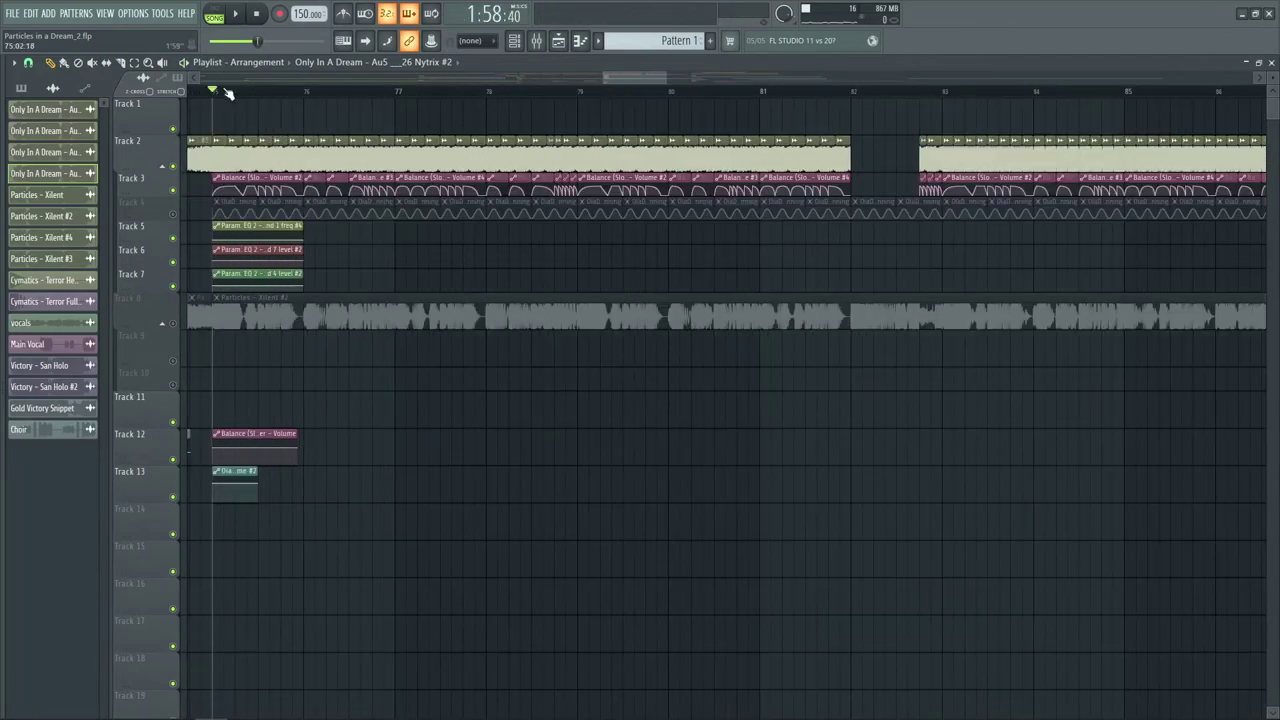
scroll(228, 92, "up", 4)
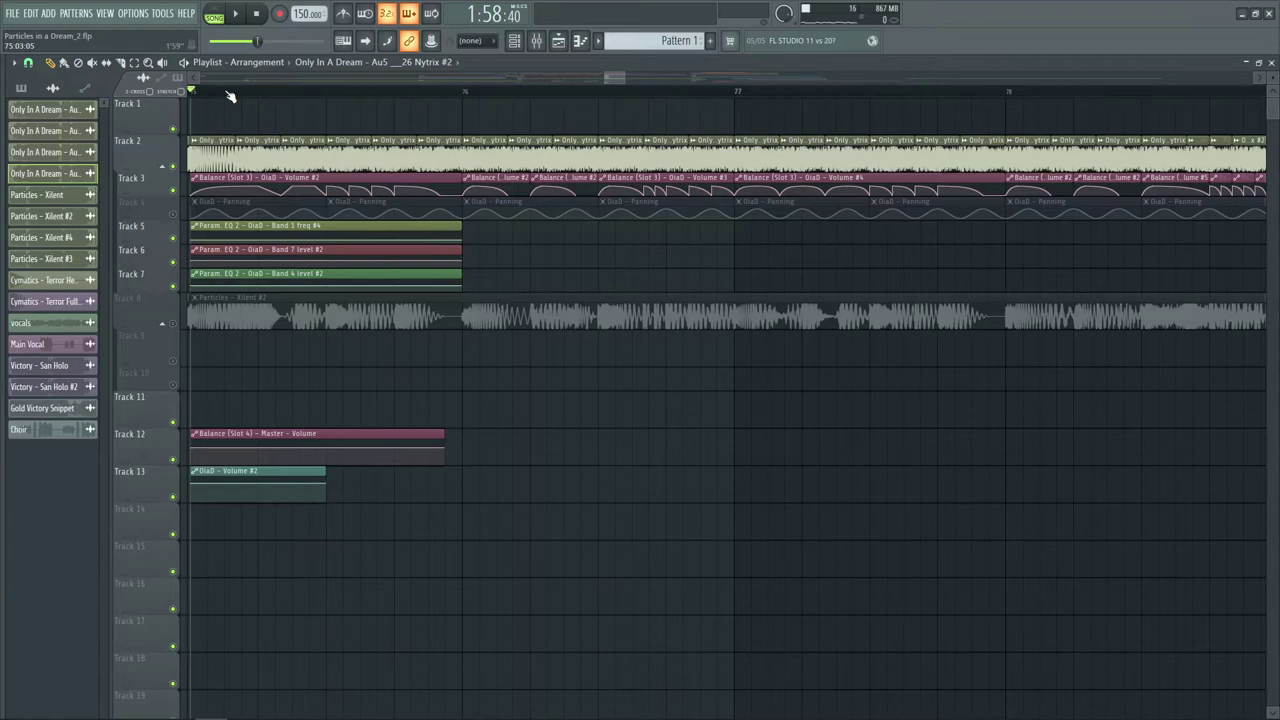
scroll(230, 96, "down", 2)
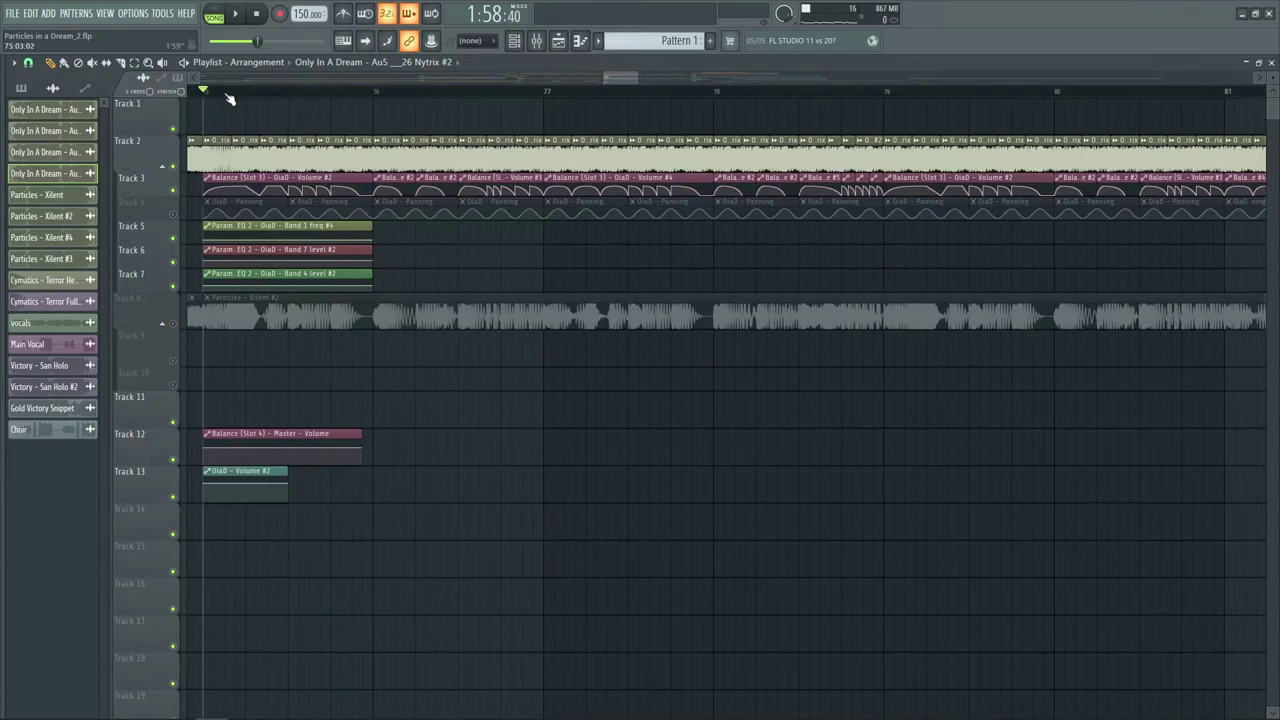
scroll(230, 96, "down", 2)
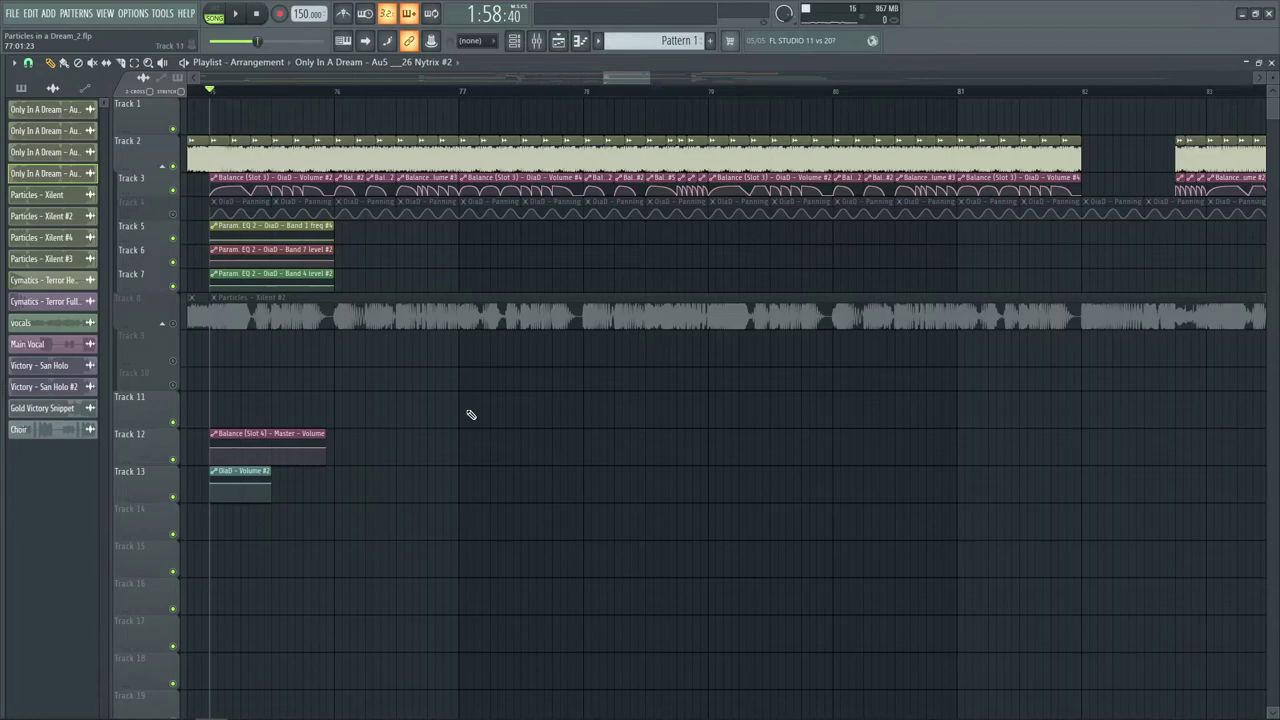
key("space")
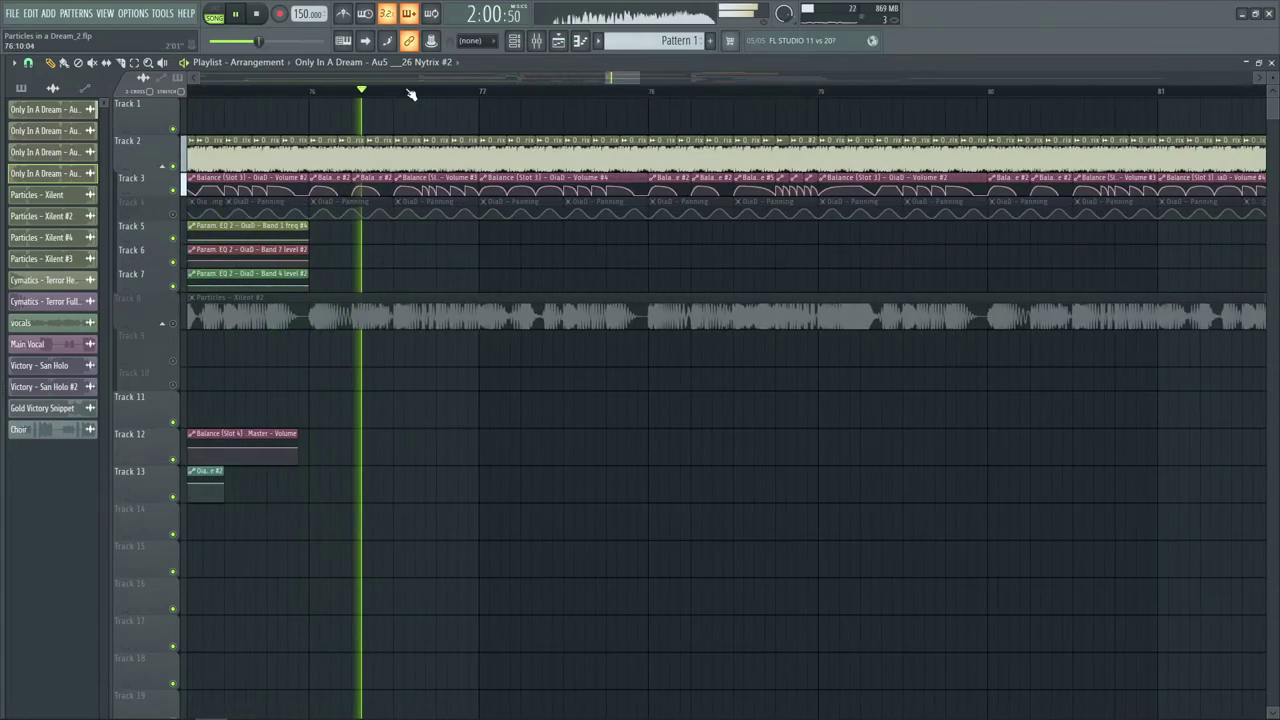
scroll(730, 78, "up", 2)
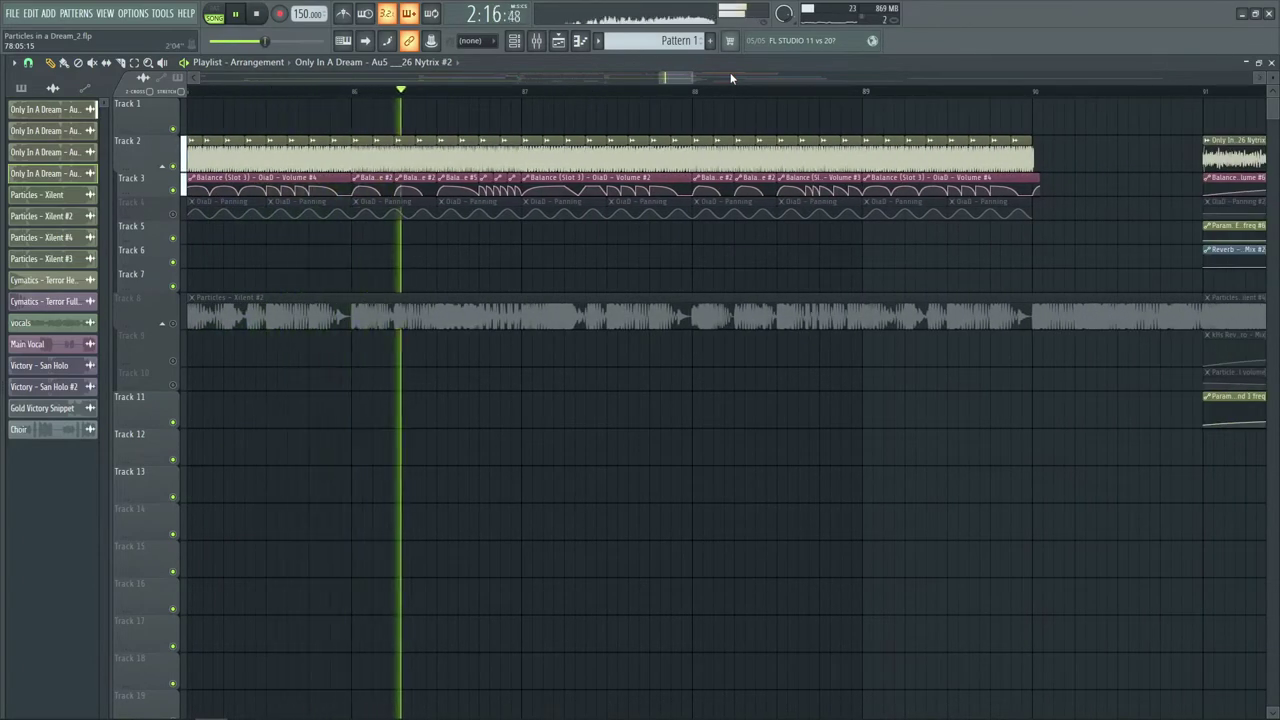
- Stop playback and unmute the OiaD panning automation on Track 4
key("space")
scroll(688, 80, "down", 3)
left_click_drag(688, 80, 651, 78)
left_click(175, 214)
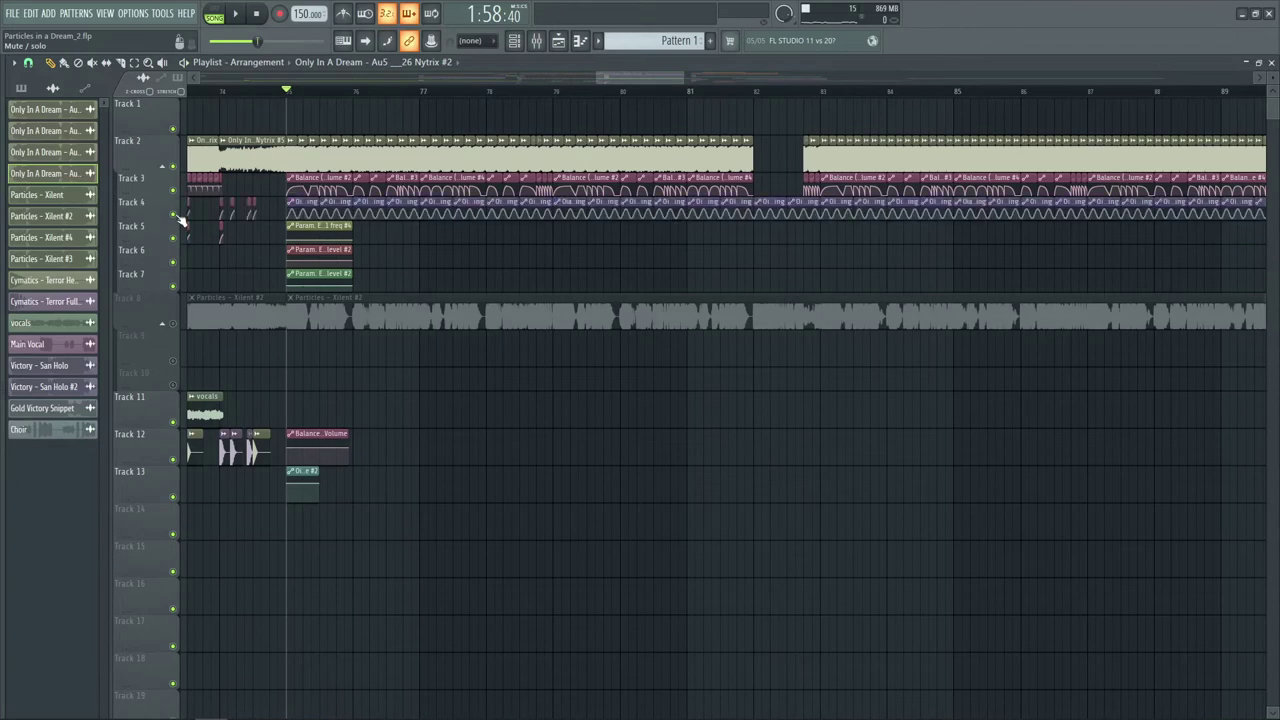
- Play the drop from bar 75 to hear it with the panning automation active, and stop playback
scroll(313, 93, "up", 4)
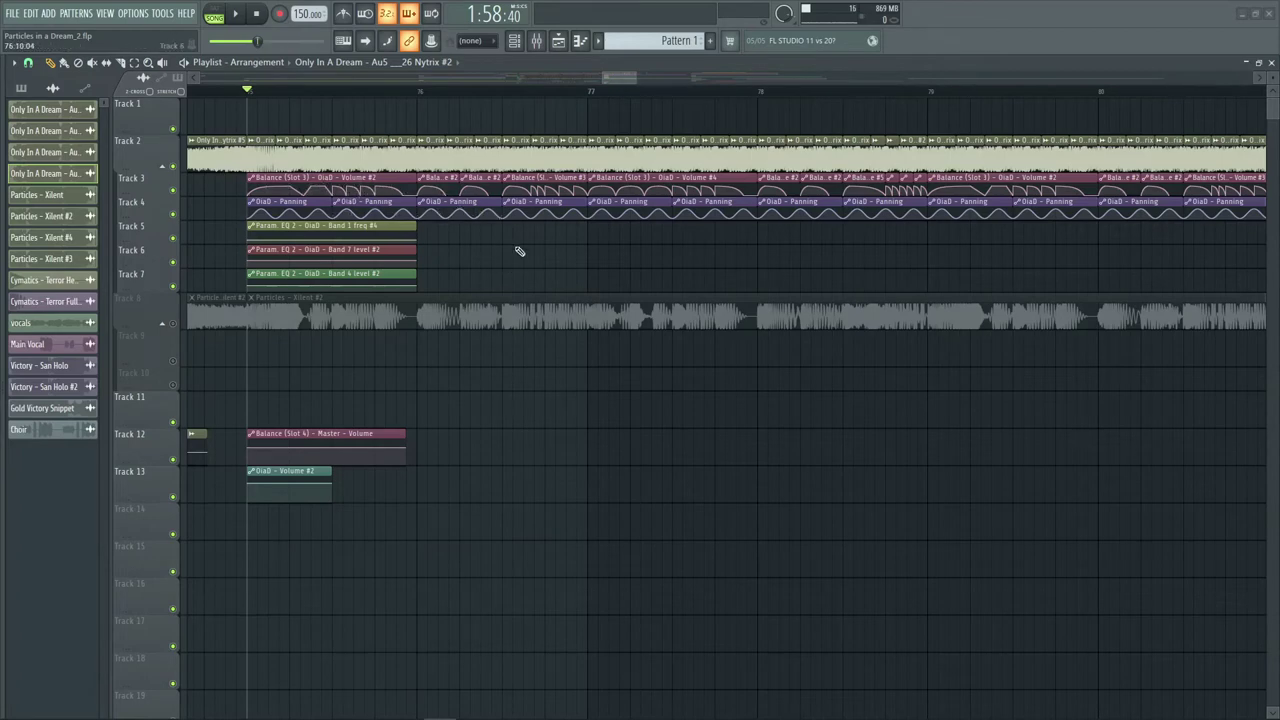
key("space")
scroll(394, 94, "down", 5)
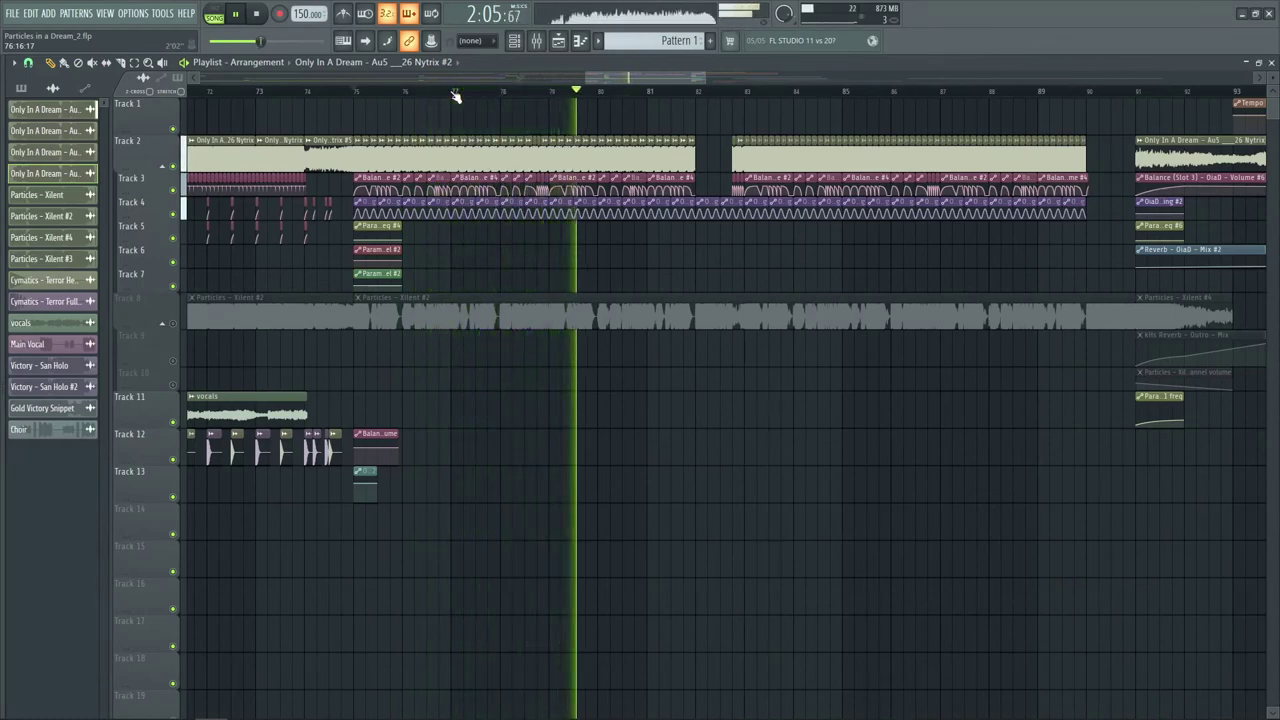
key("space")
- Unmute the Particles - Xilent group on Tracks 8 to 10 and play both songs together from bar 74
left_click(182, 174)
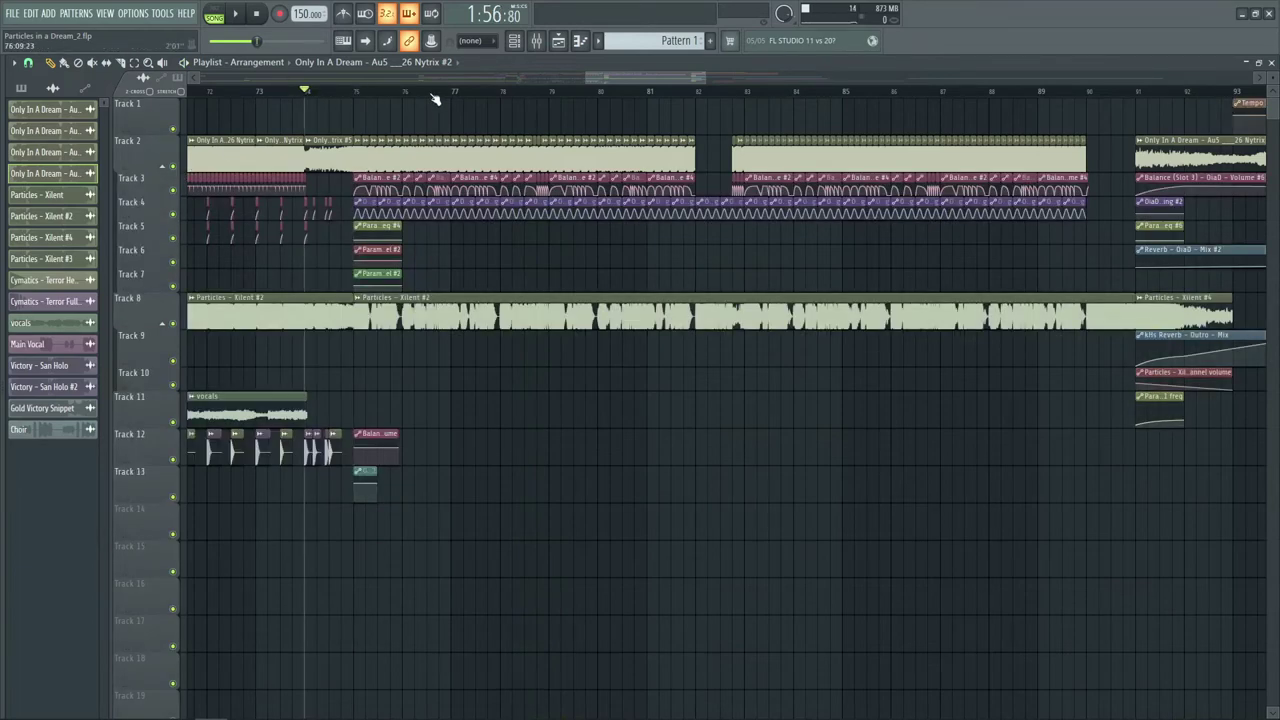
scroll(434, 100, "up", 4)
key("space")
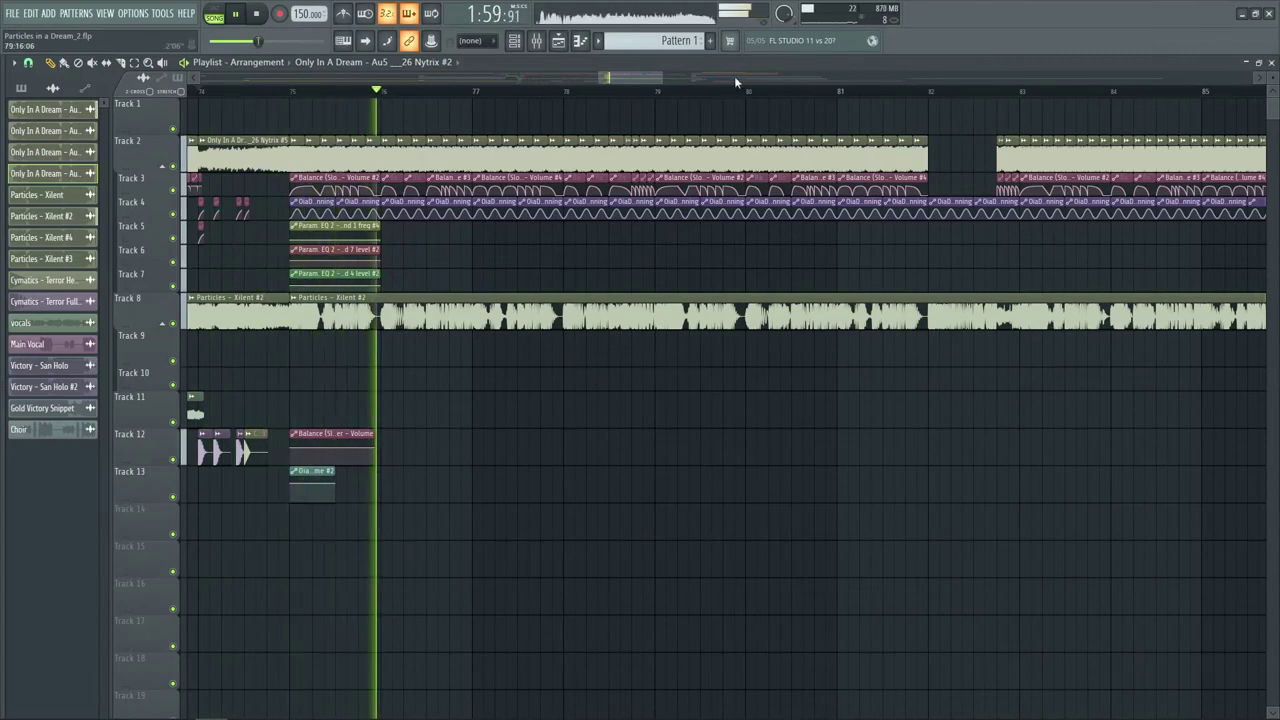
scroll(731, 73, "right", 2)
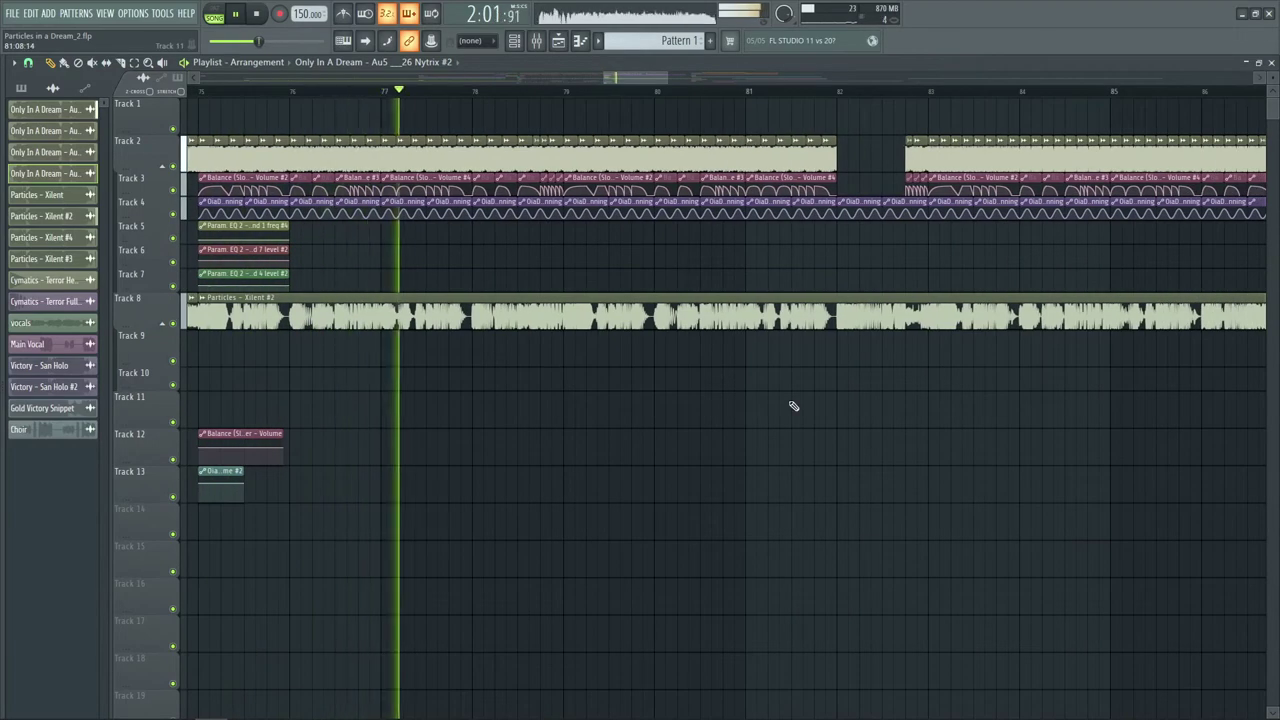
- Compare the mix with Track 4's panning automation muted and unmuted, listening to the drop until bar 89 before stopping
left_click(174, 215)
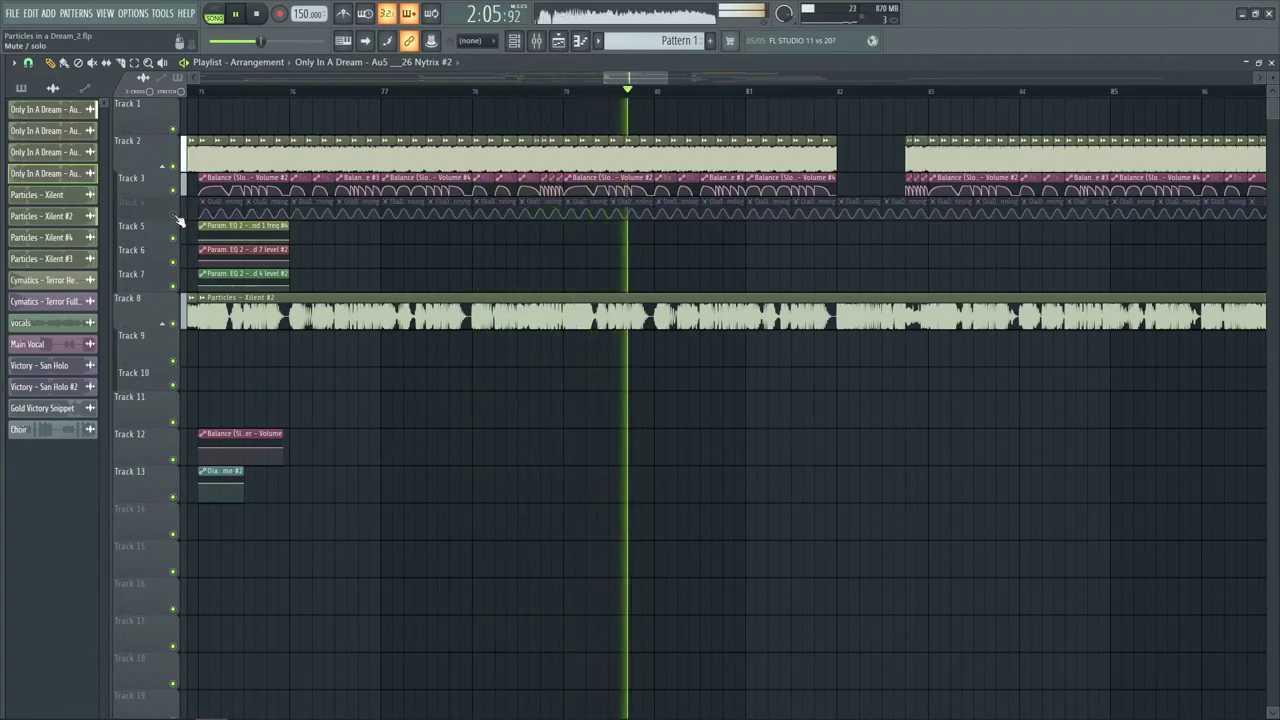
left_click(176, 216)
scroll(693, 83, "right", 1)
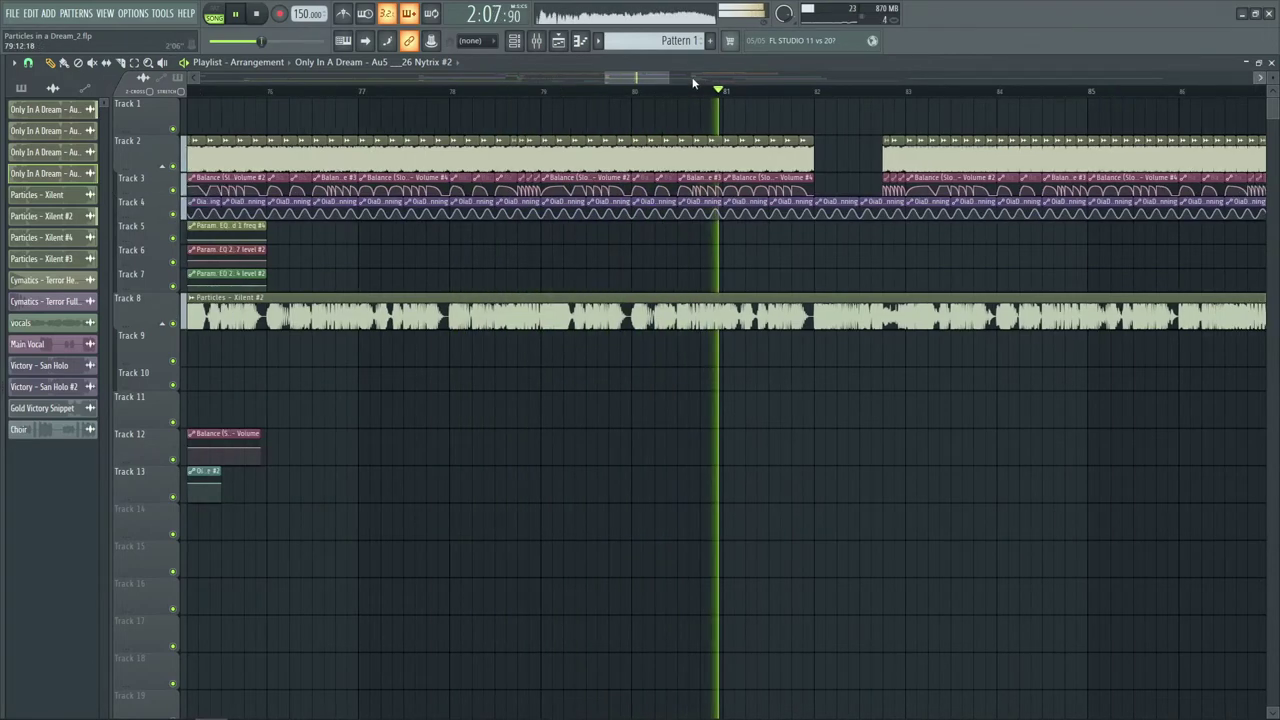
scroll(700, 77, "right", 5)
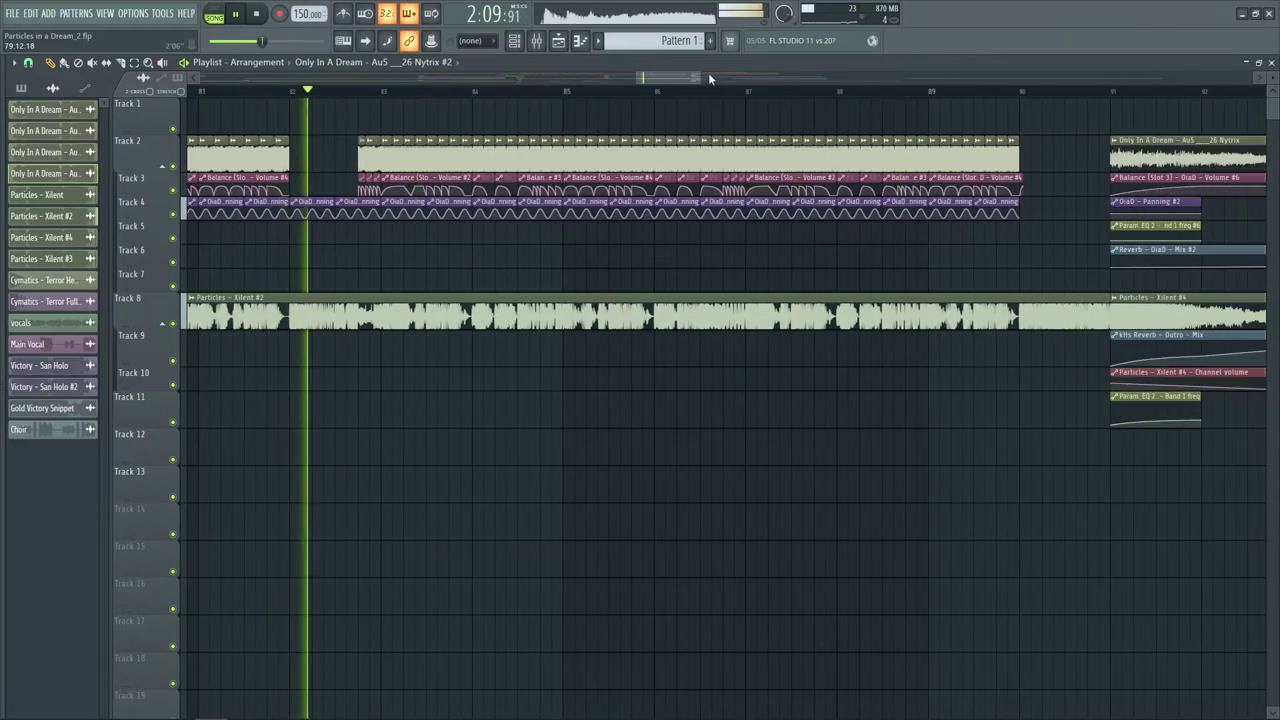
scroll(717, 72, "right", 1)
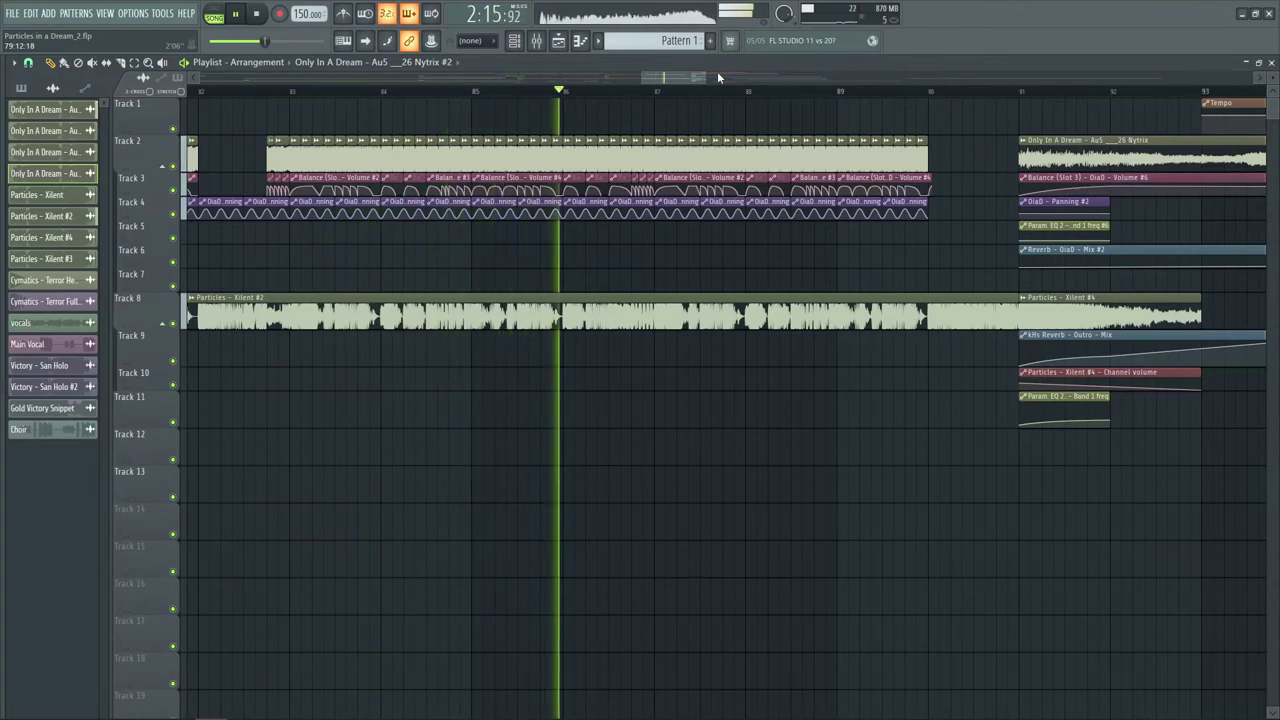
scroll(717, 77, "right", 1)
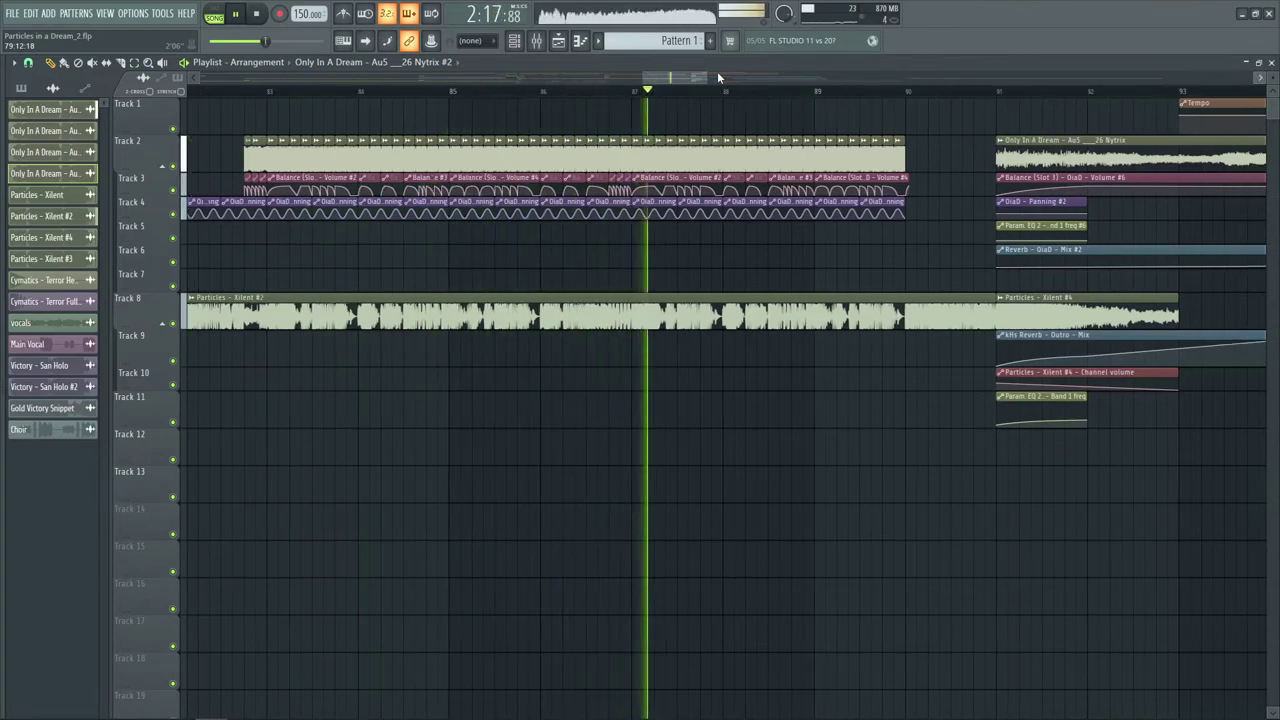
scroll(717, 77, "right", 4)
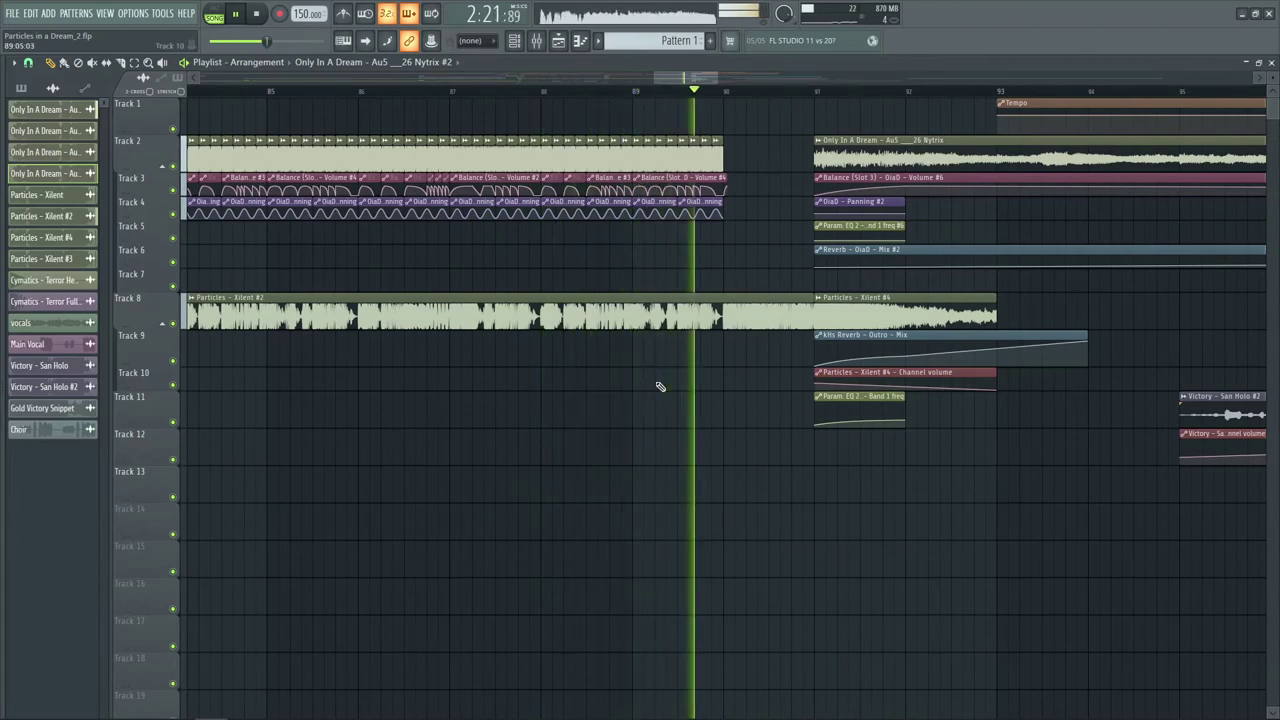
key("space")
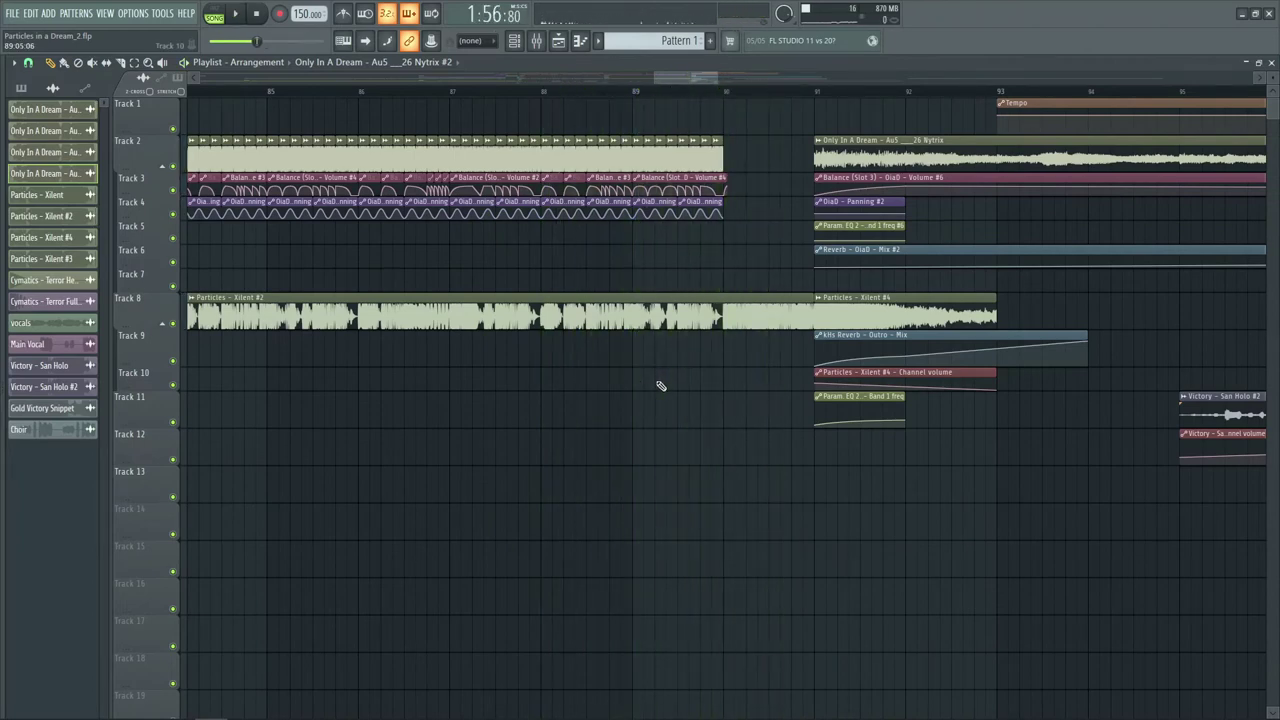
- Place the playhead at bar 75 and examine how the Only In A Dream and Particles clips line up in the drop
scroll(588, 97, "down", 3)
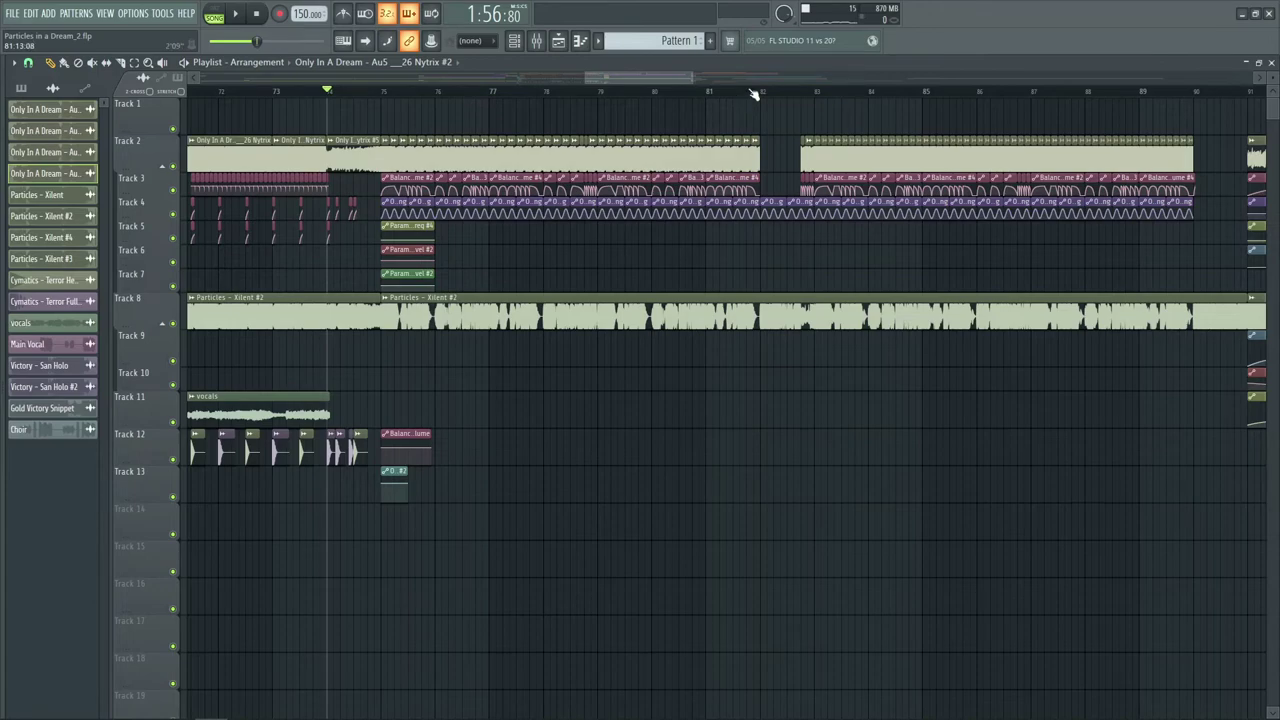
scroll(754, 94, "up", 2)
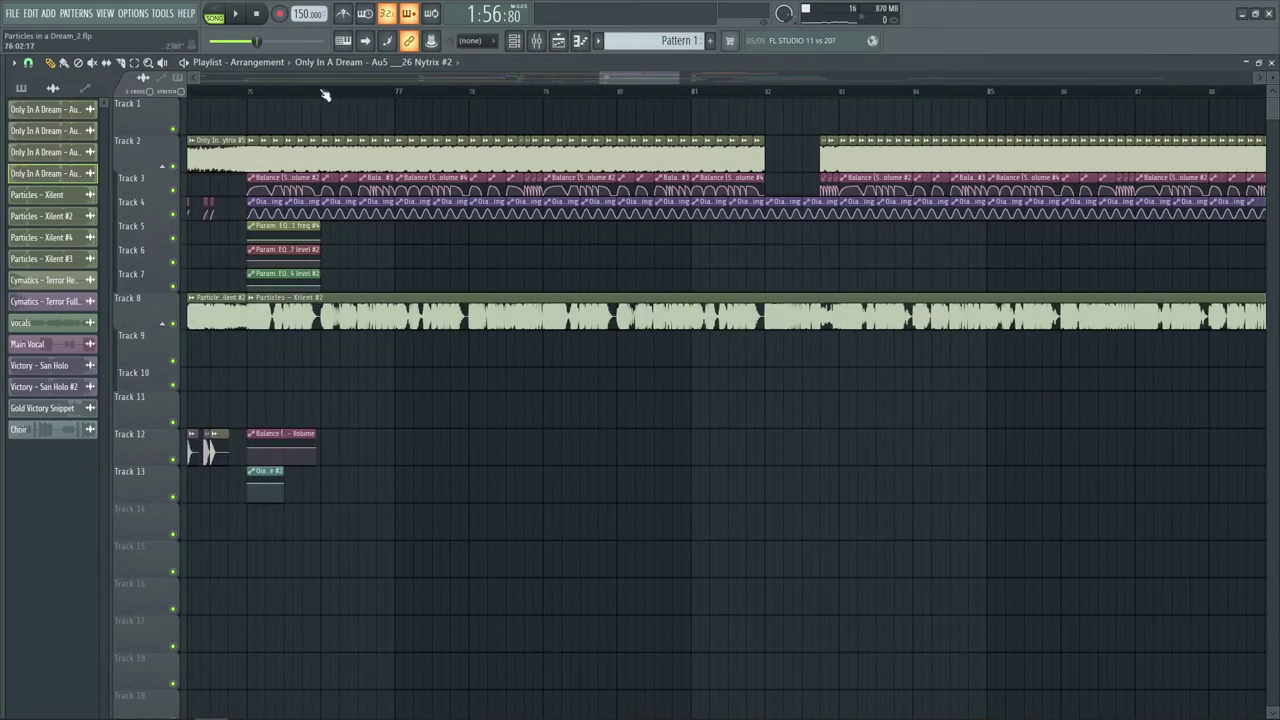
scroll(251, 92, "up", 3)
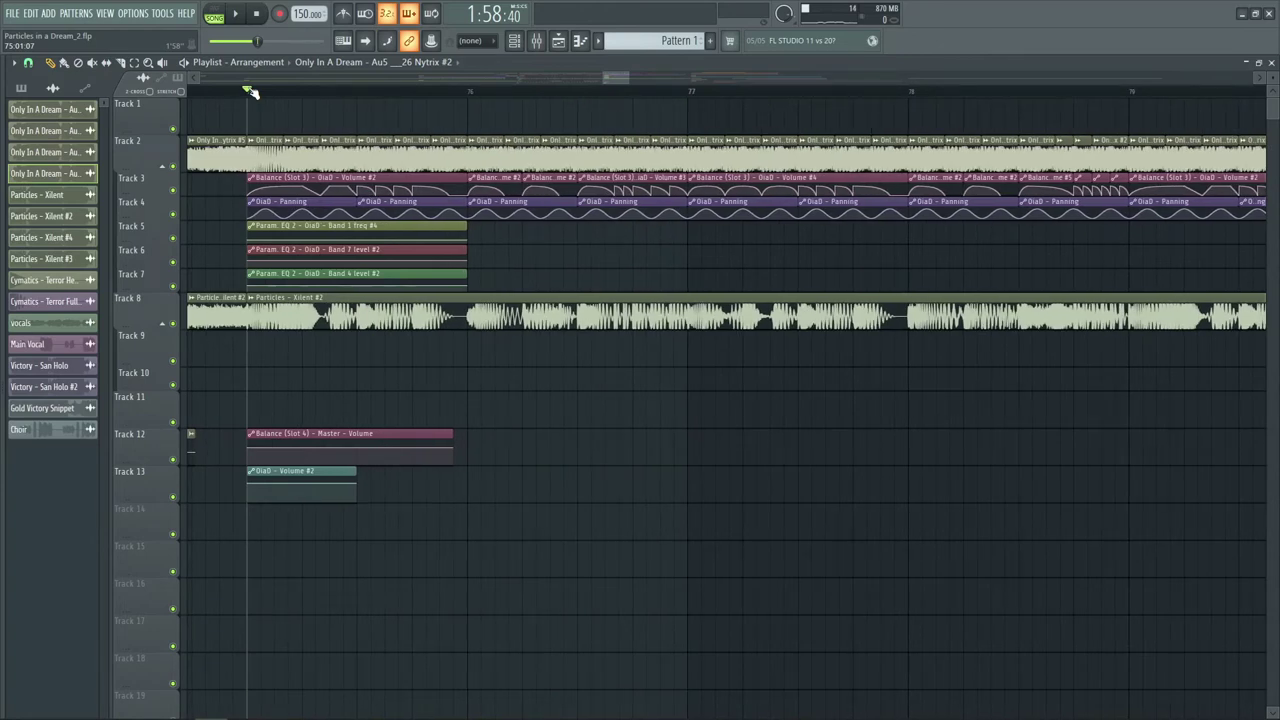
scroll(251, 92, "down", 3)
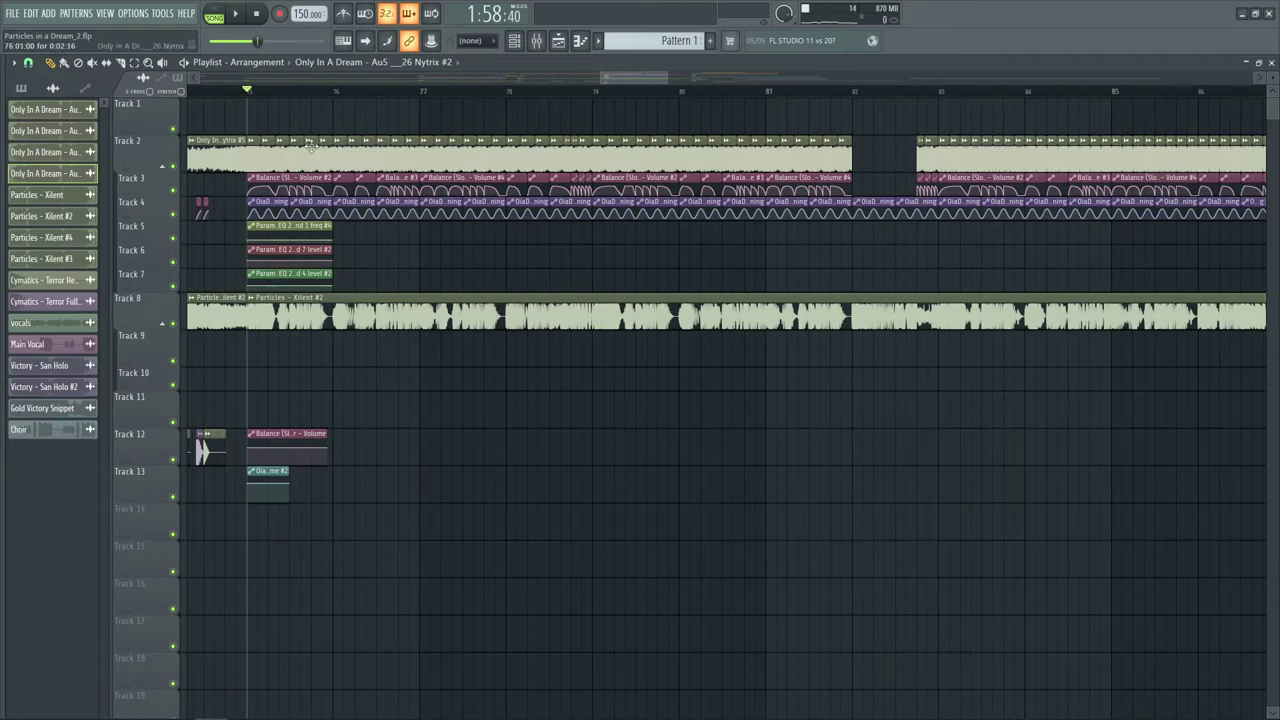
scroll(388, 97, "down", 2)
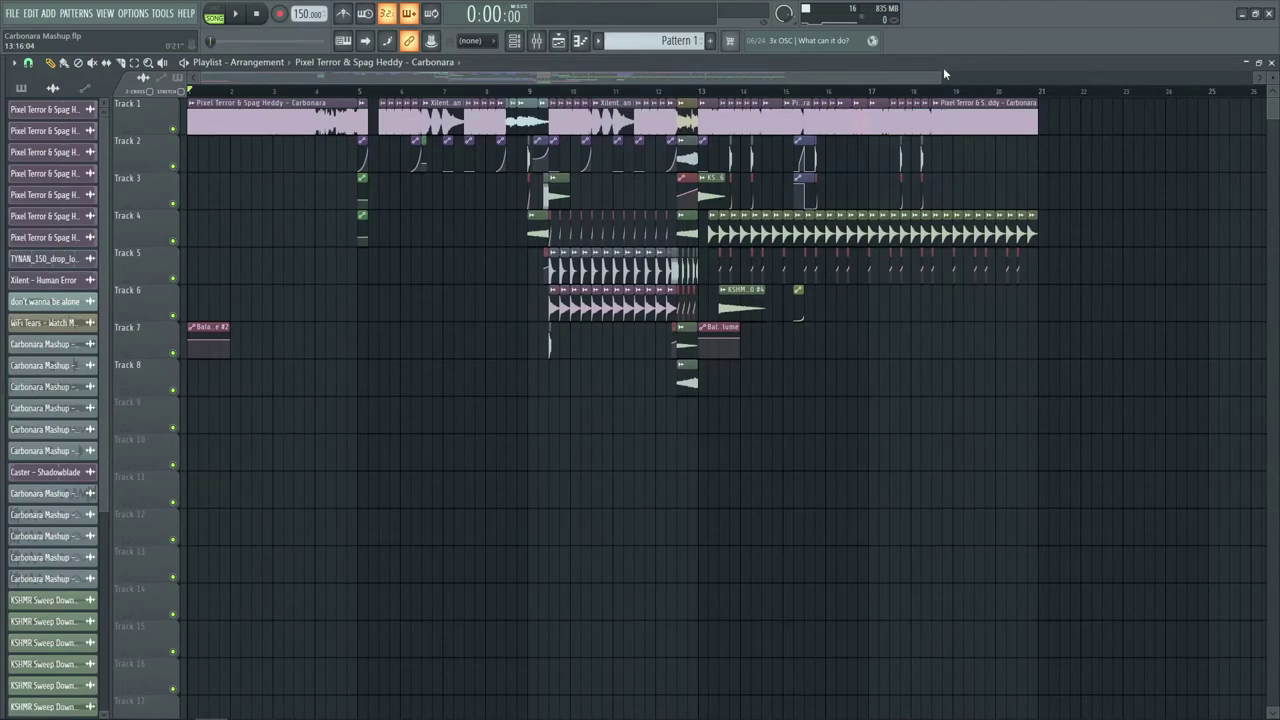
- Play the Carbonara Mashup arrangement through to about bar 20, following the layered clips and effects
left_click_drag(943, 74, 902, 74)
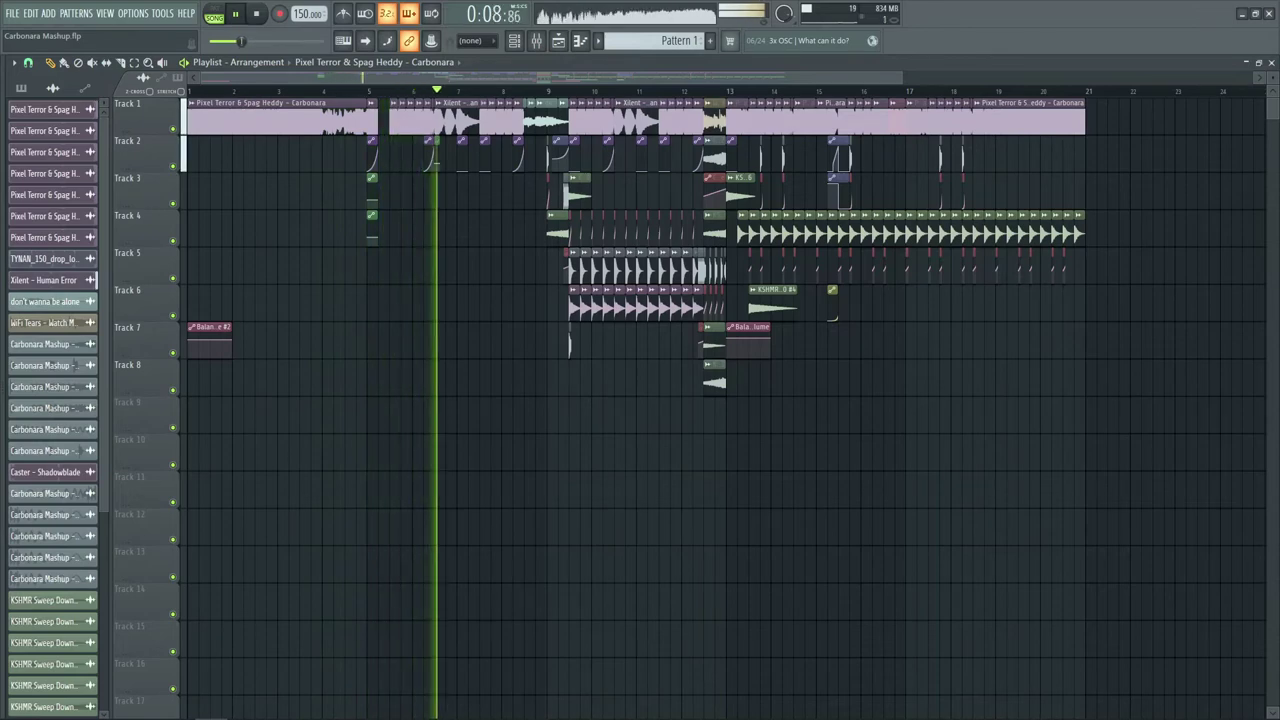
scroll(623, 97, "up", 2)
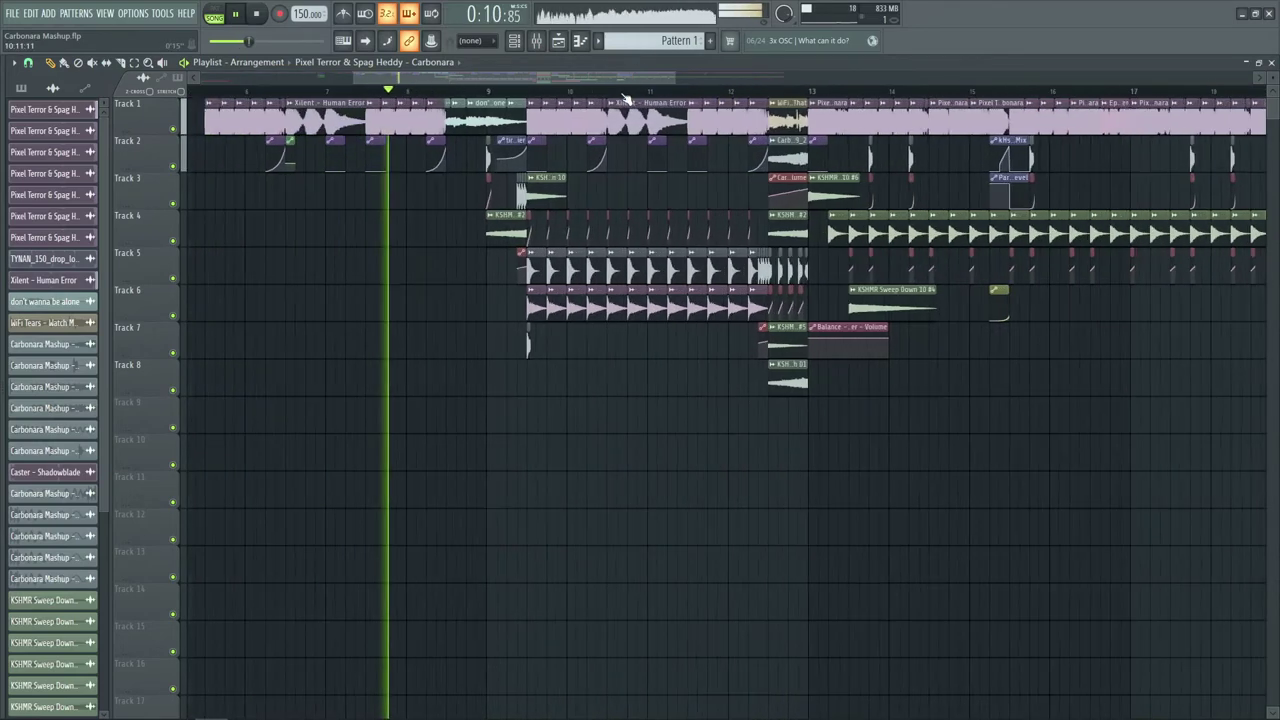
scroll(623, 97, "up", 2)
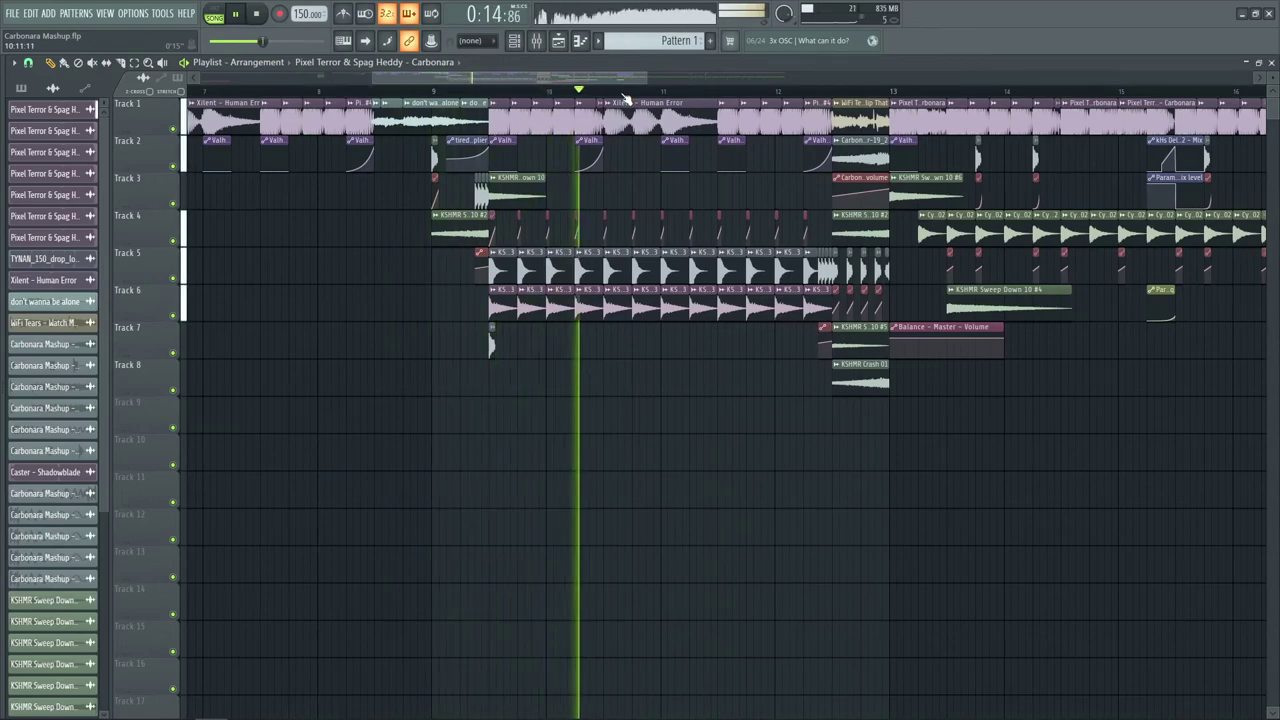
scroll(623, 97, "down", 3)
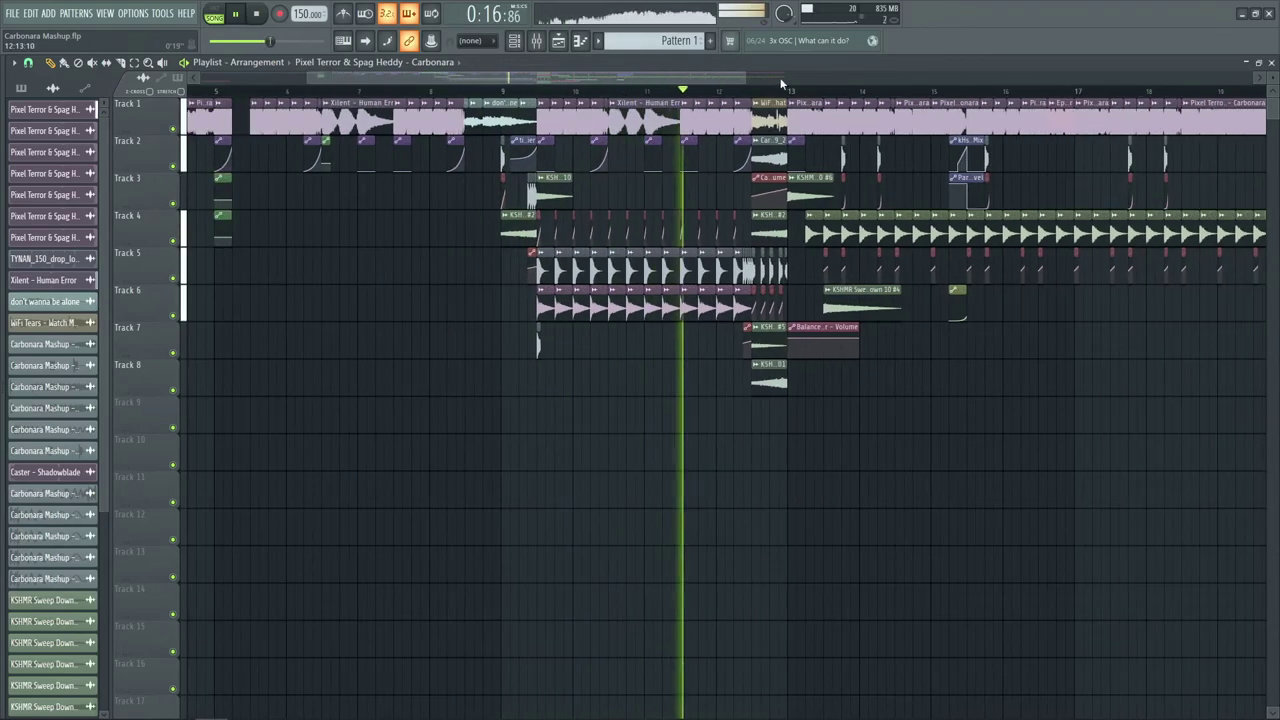
scroll(781, 75, "down", 4)
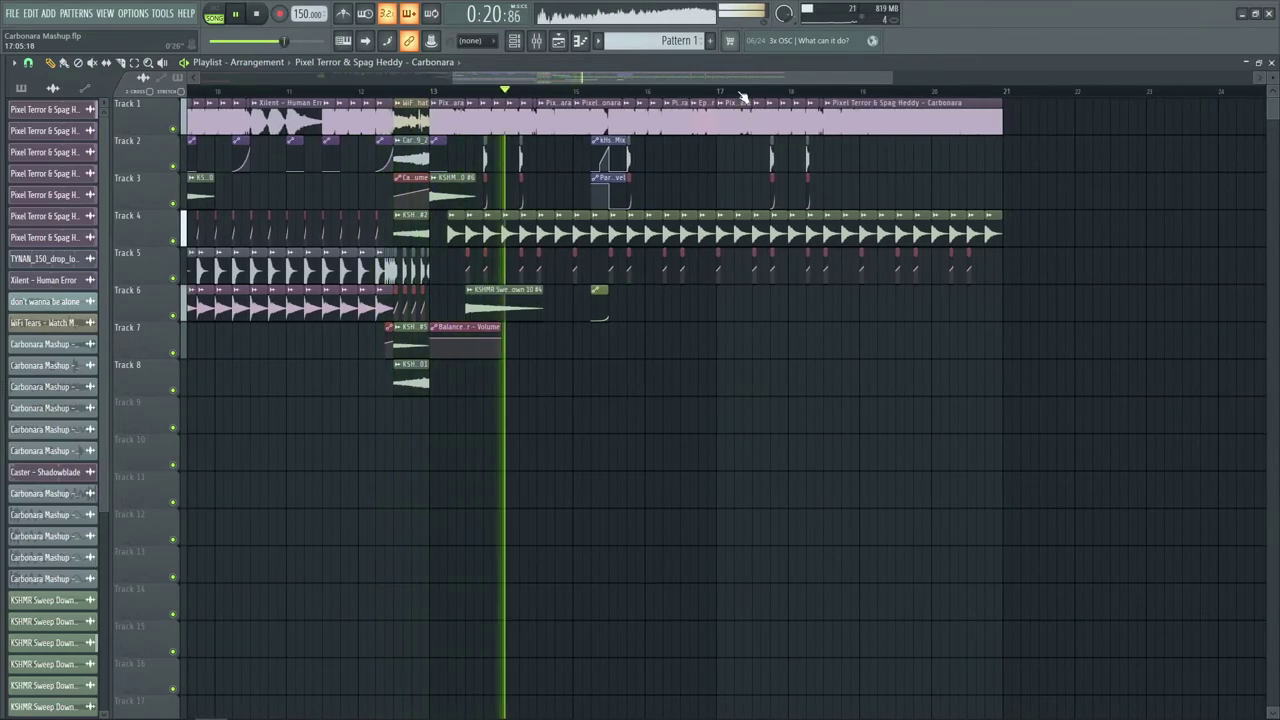
scroll(741, 96, "up", 2)
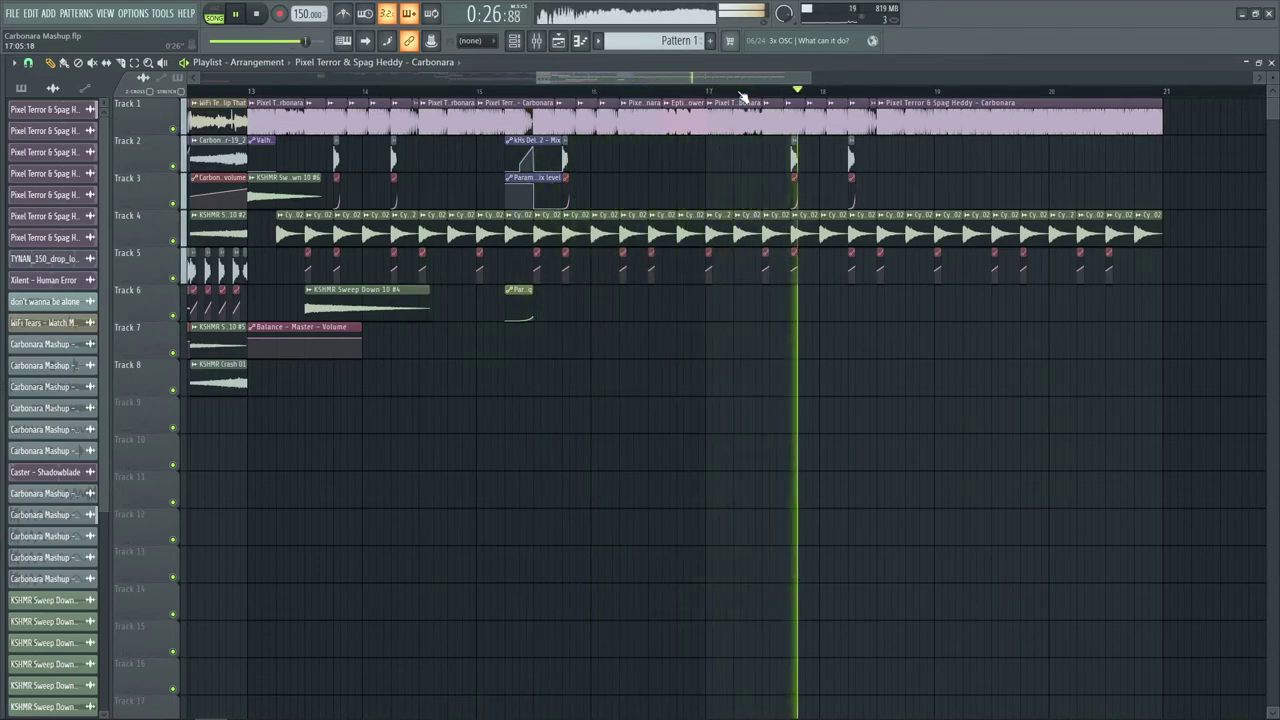
scroll(741, 96, "down", 3)
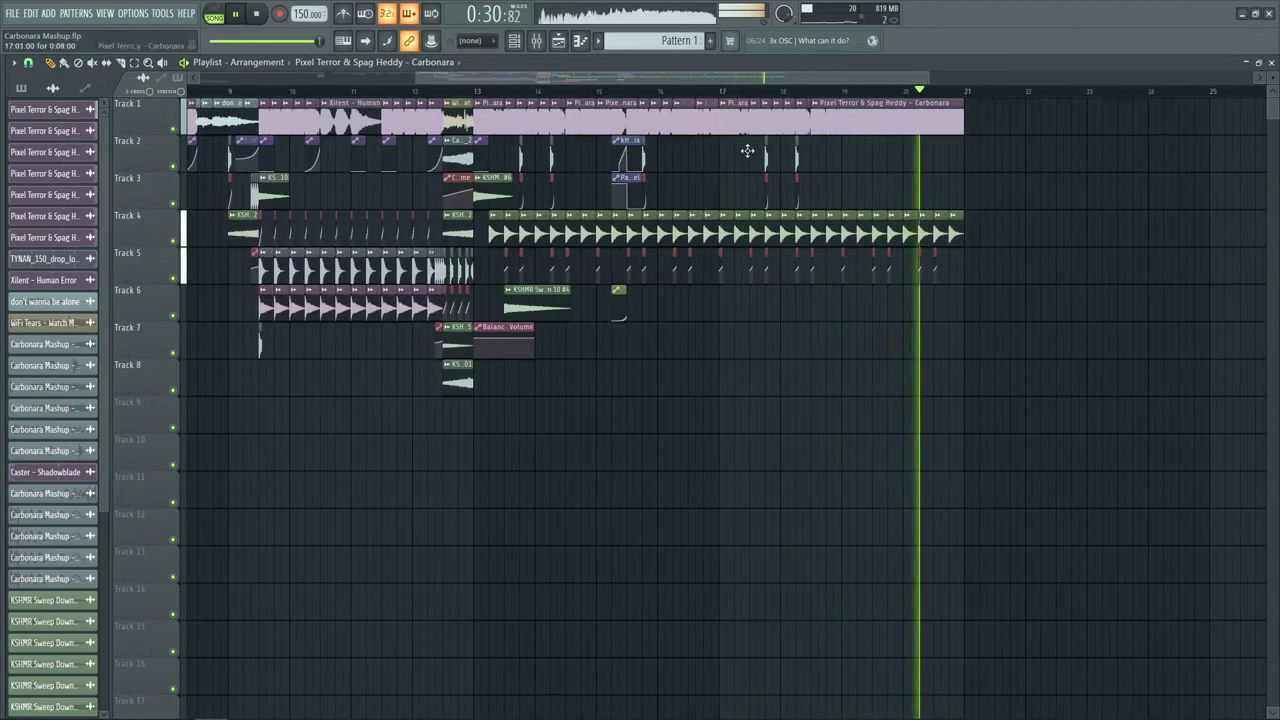
- Stop playback and solo Track 1 with the main song clips of the Carbonara mashup
scroll(512, 100, "up", 3)
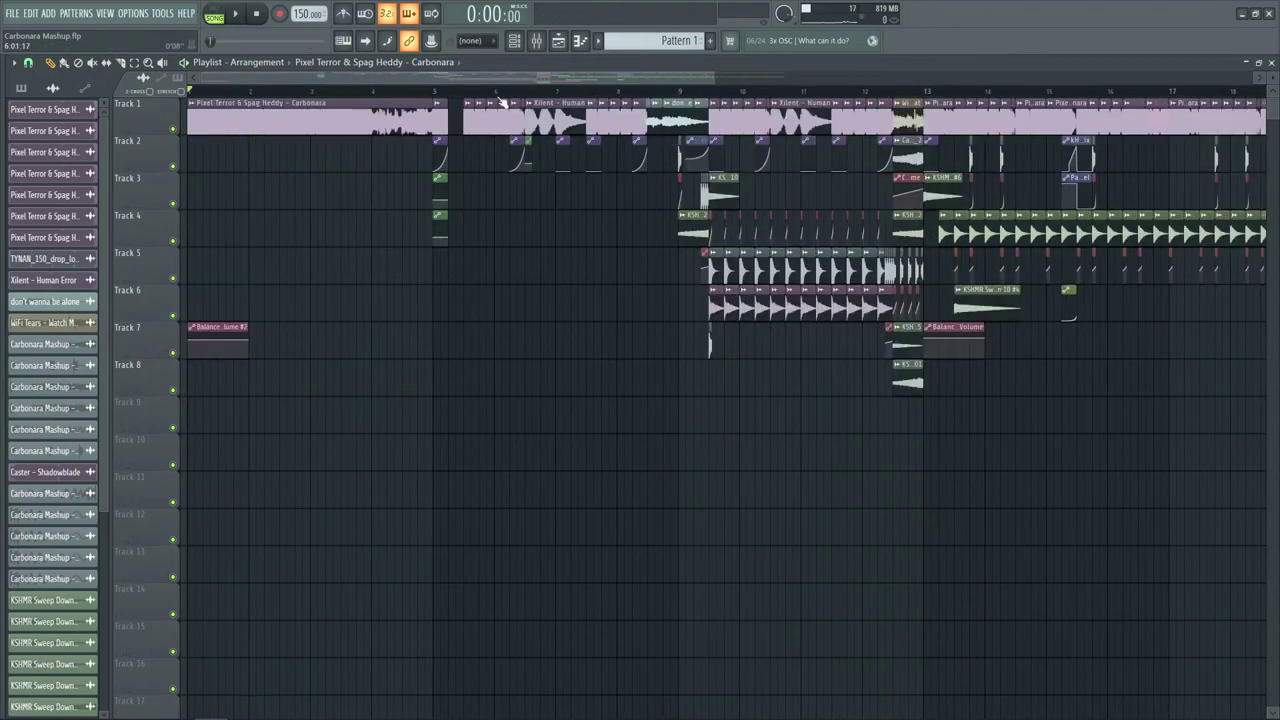
scroll(507, 100, "up", 3)
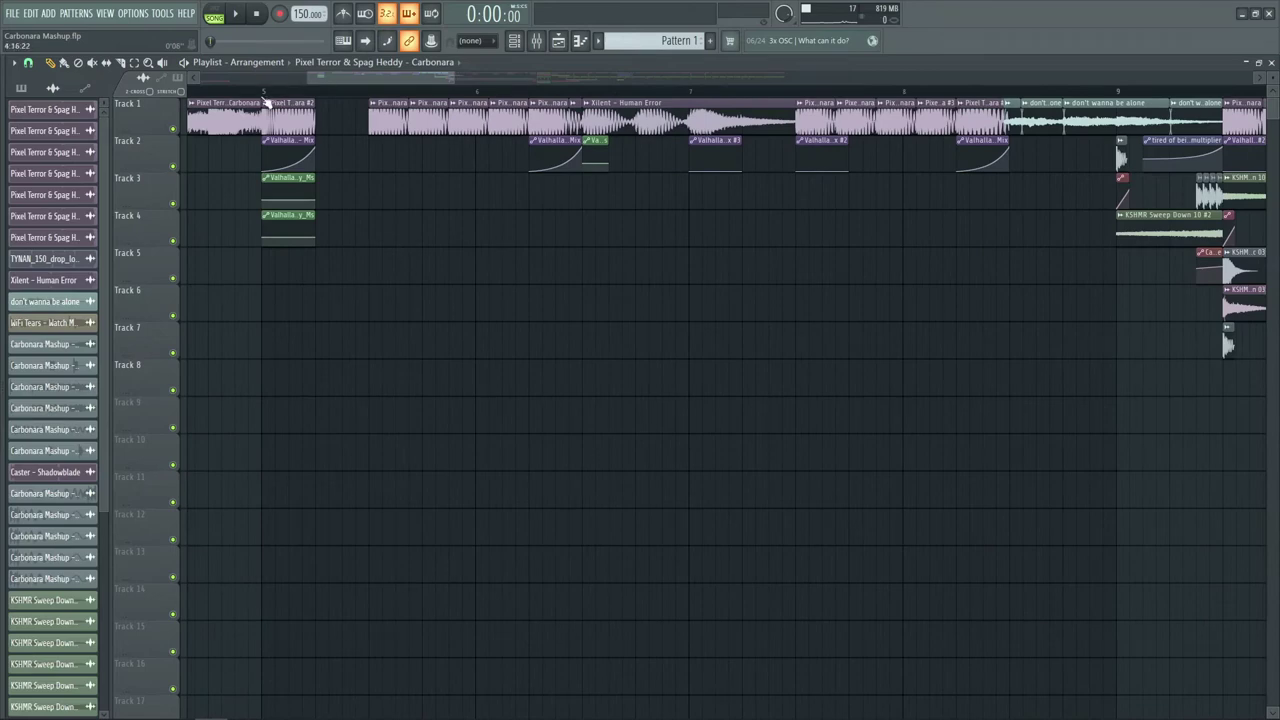
right_click(174, 131)
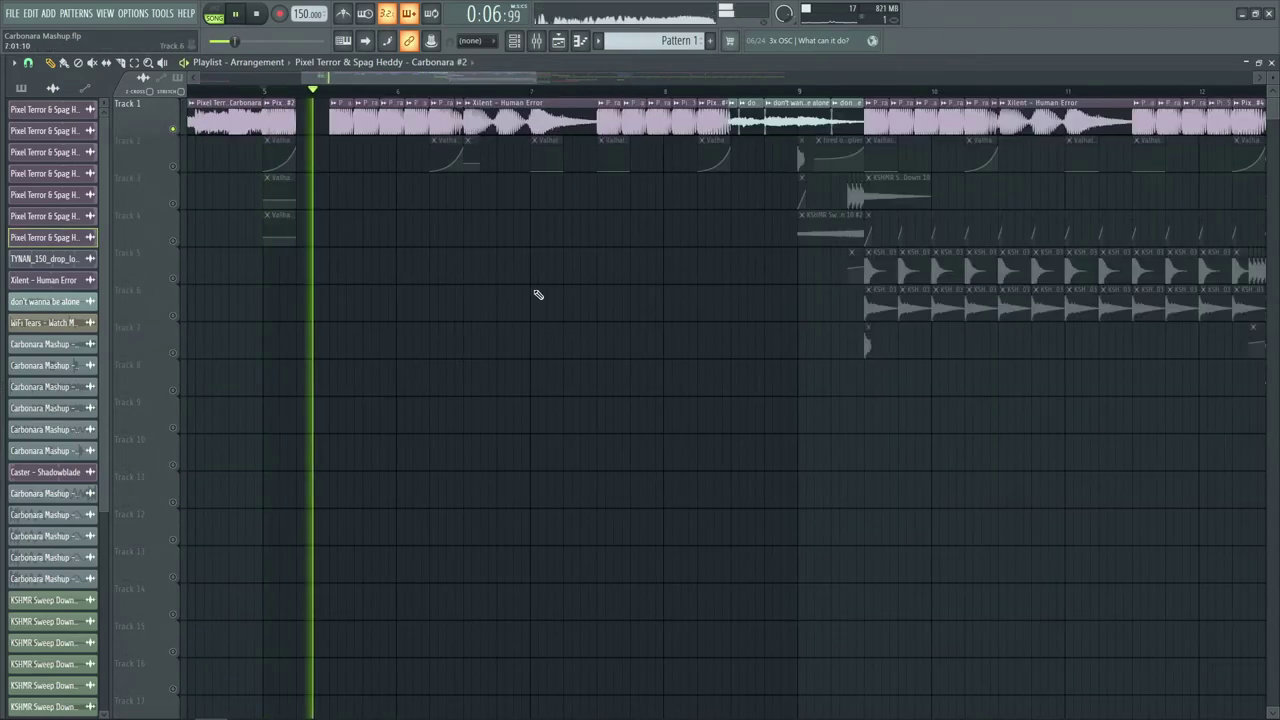
- Listen to the soloed Track 1 from about bar 5 to bar 18 without the added effects, and stop playback
scroll(508, 95, "down", 2)
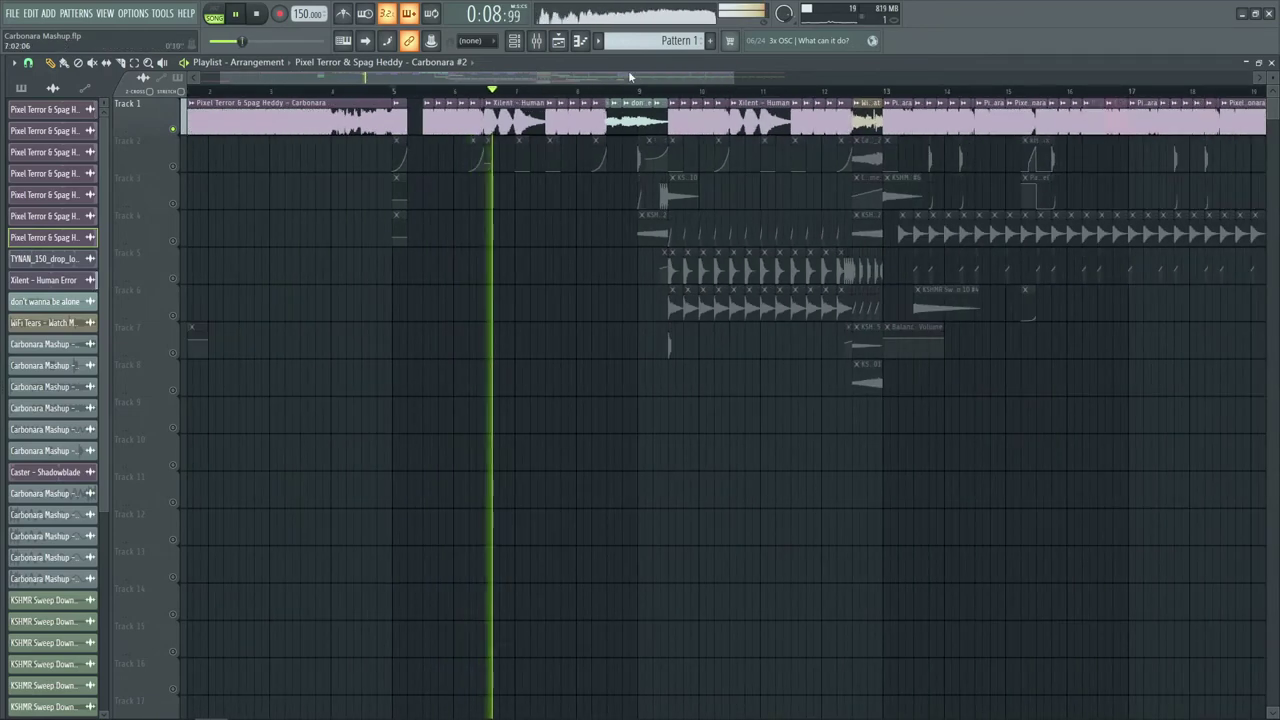
left_click_drag(735, 78, 812, 75)
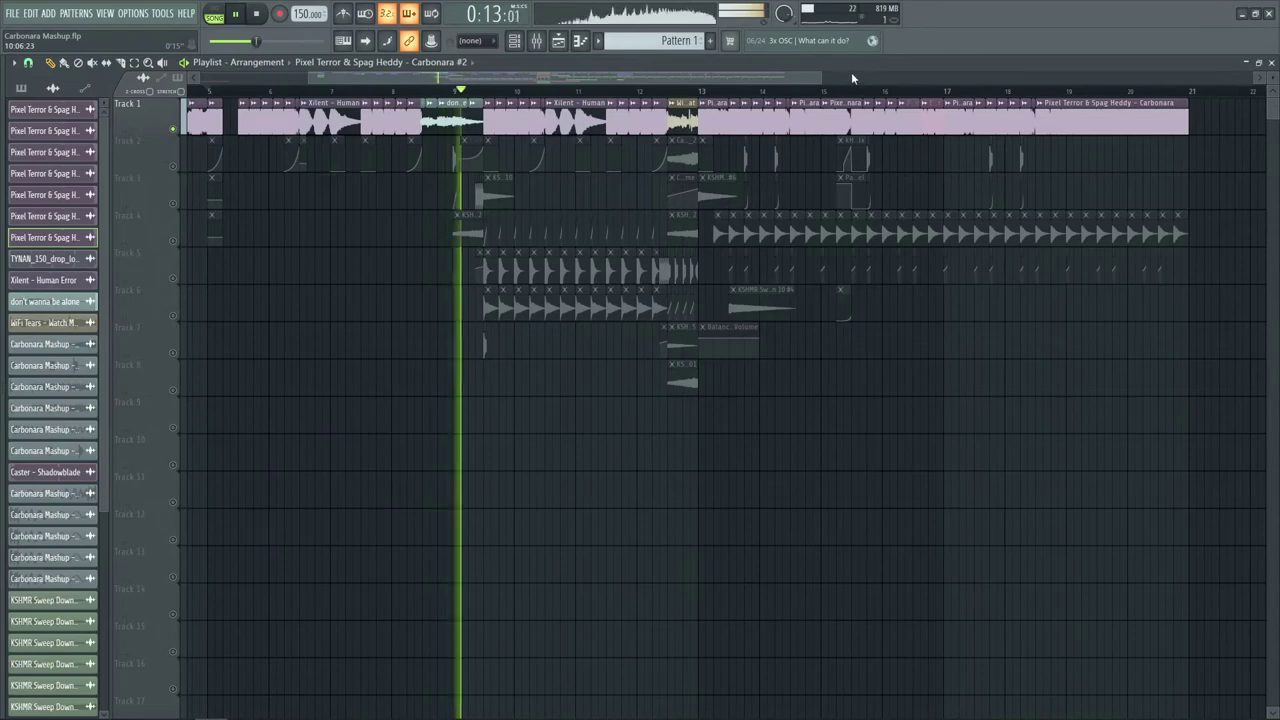
scroll(852, 72, "right", 3)
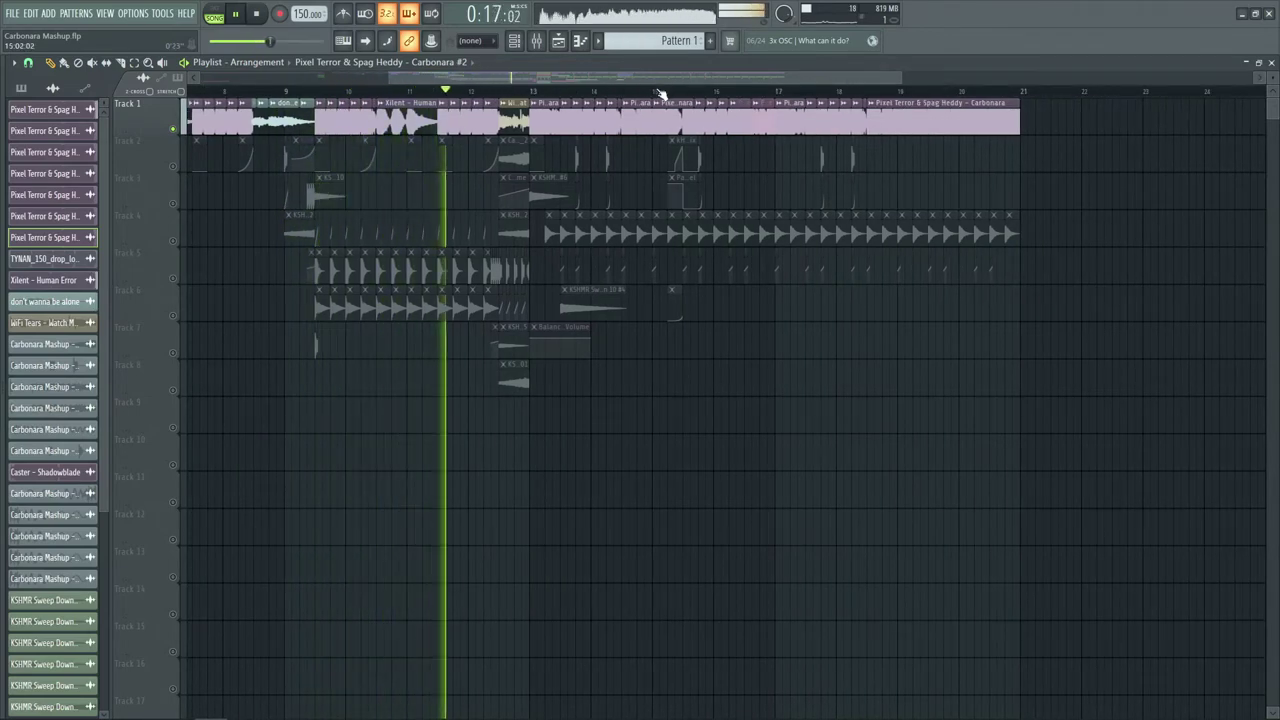
scroll(661, 90, "up", 3)
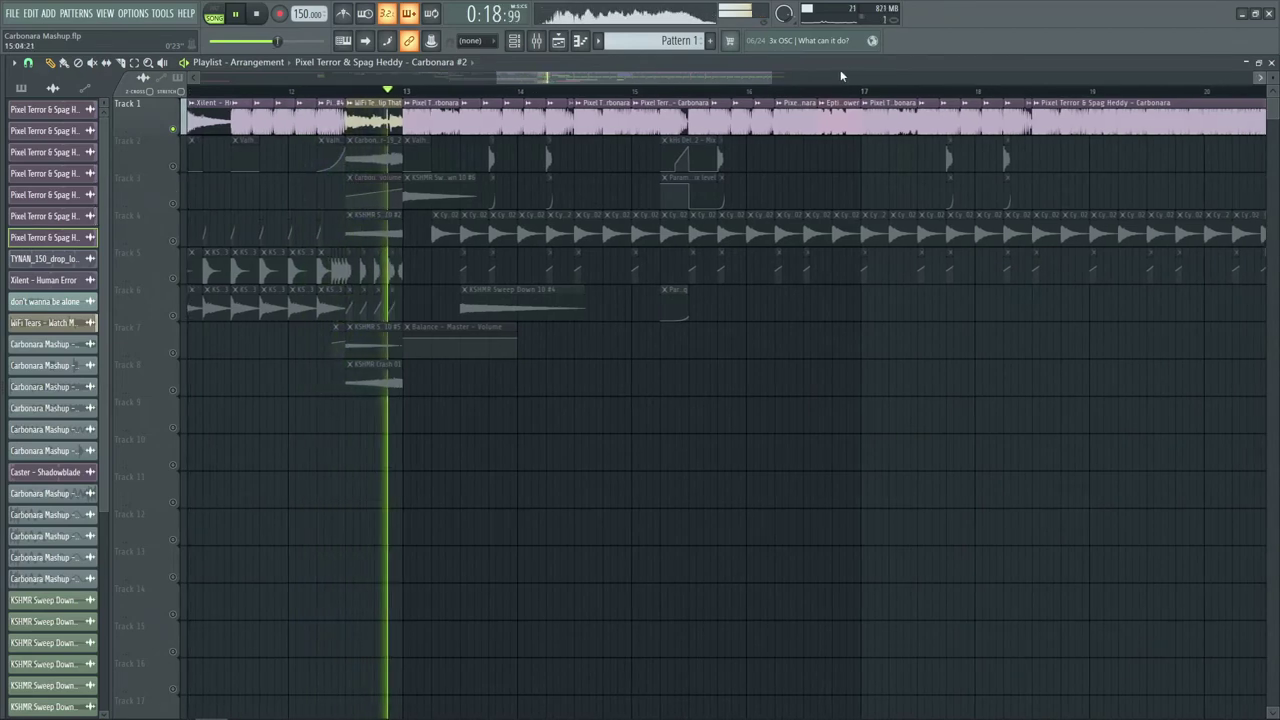
scroll(840, 69, "right", 2)
scroll(840, 76, "right", 2)
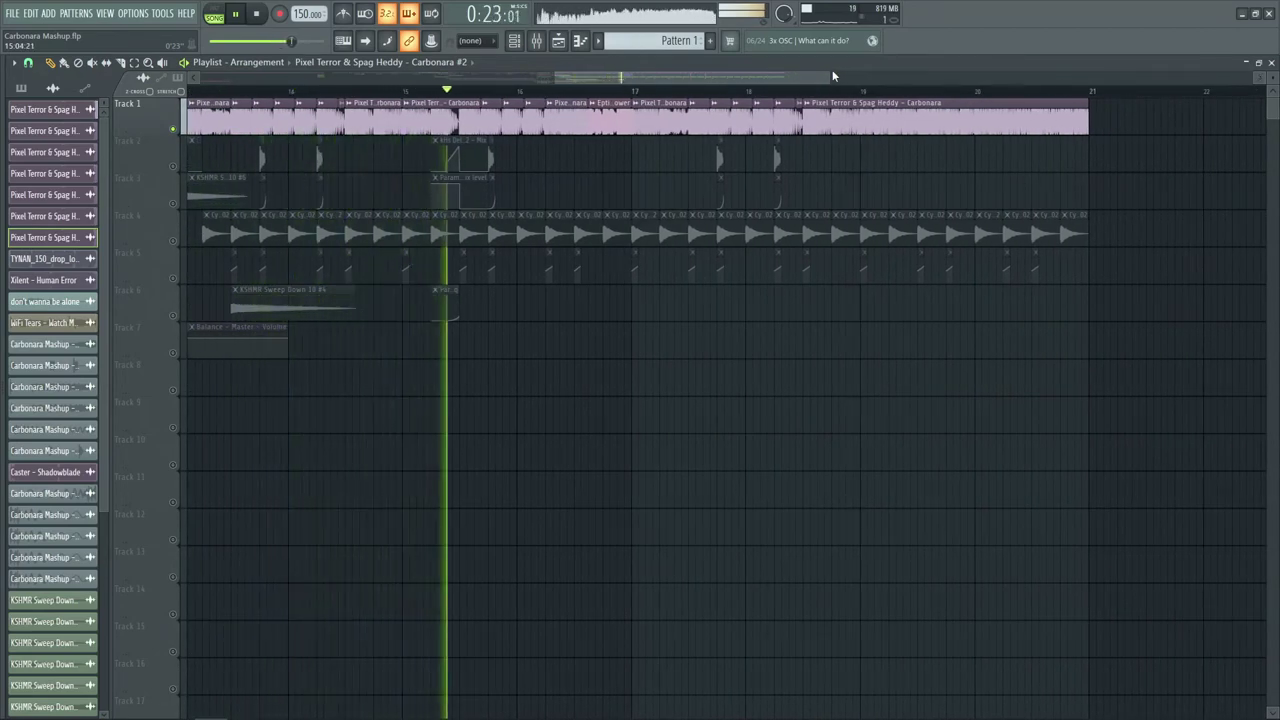
scroll(861, 76, "right", 1)
scroll(860, 71, "right", 2)
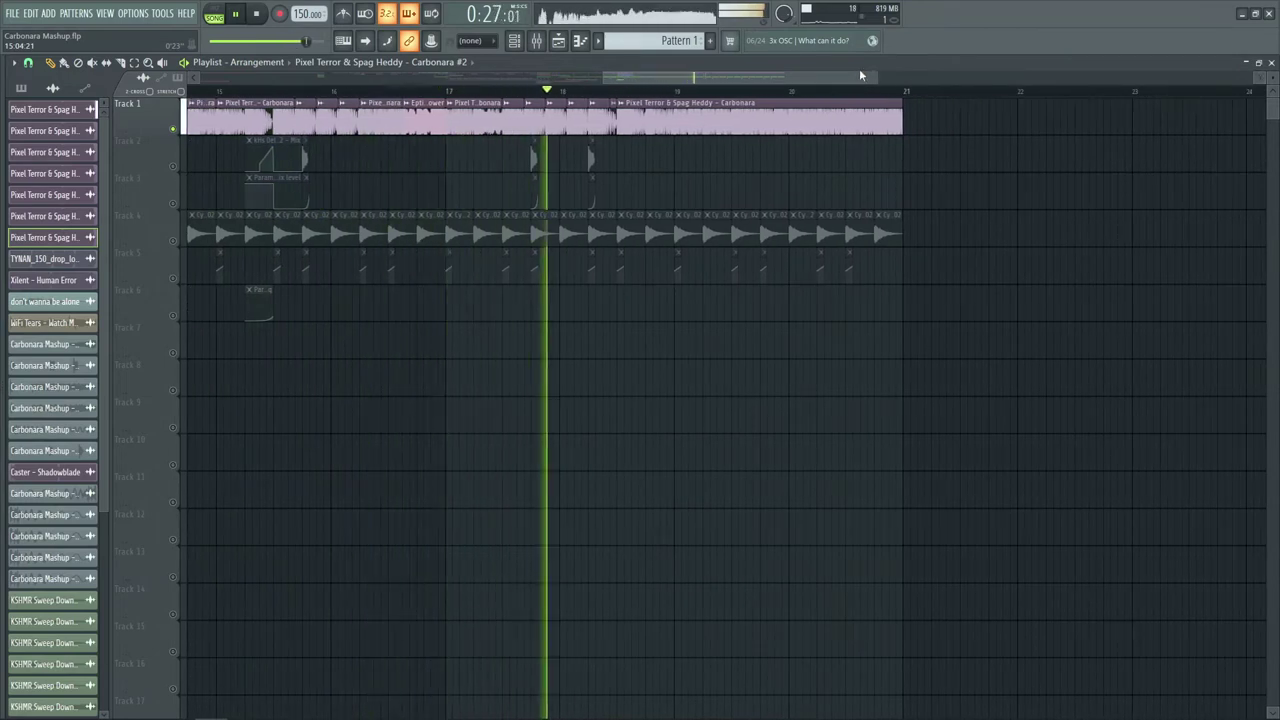
key("space")
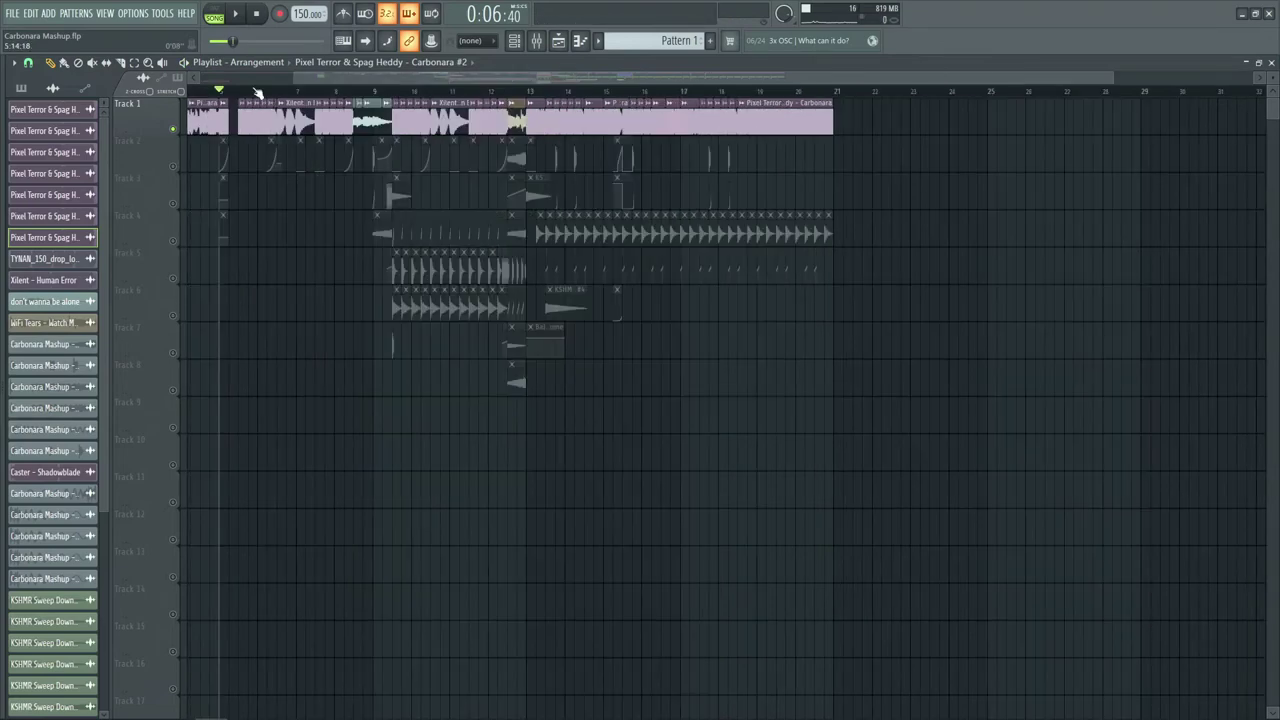
- Unmute Tracks 2, 3 and 4 so their Valhalla automation clips apply to the soloed Track 1
scroll(257, 90, "left", 5)
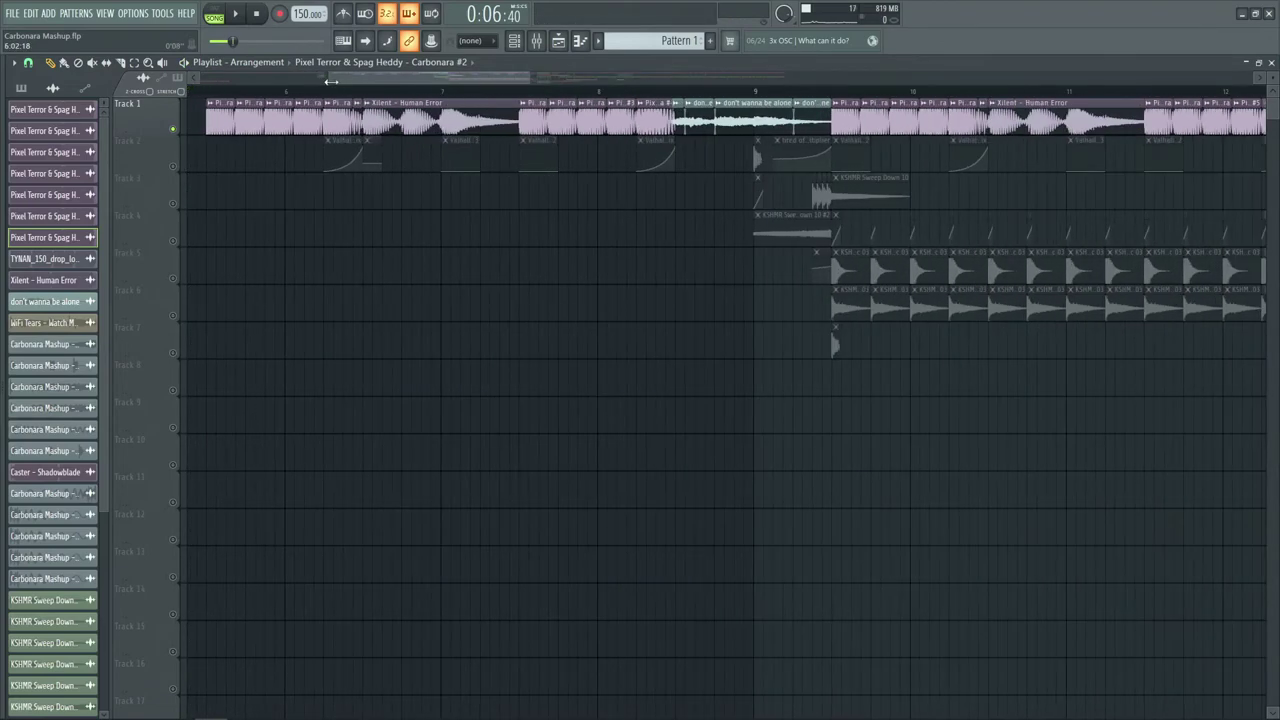
scroll(331, 83, "left", 2)
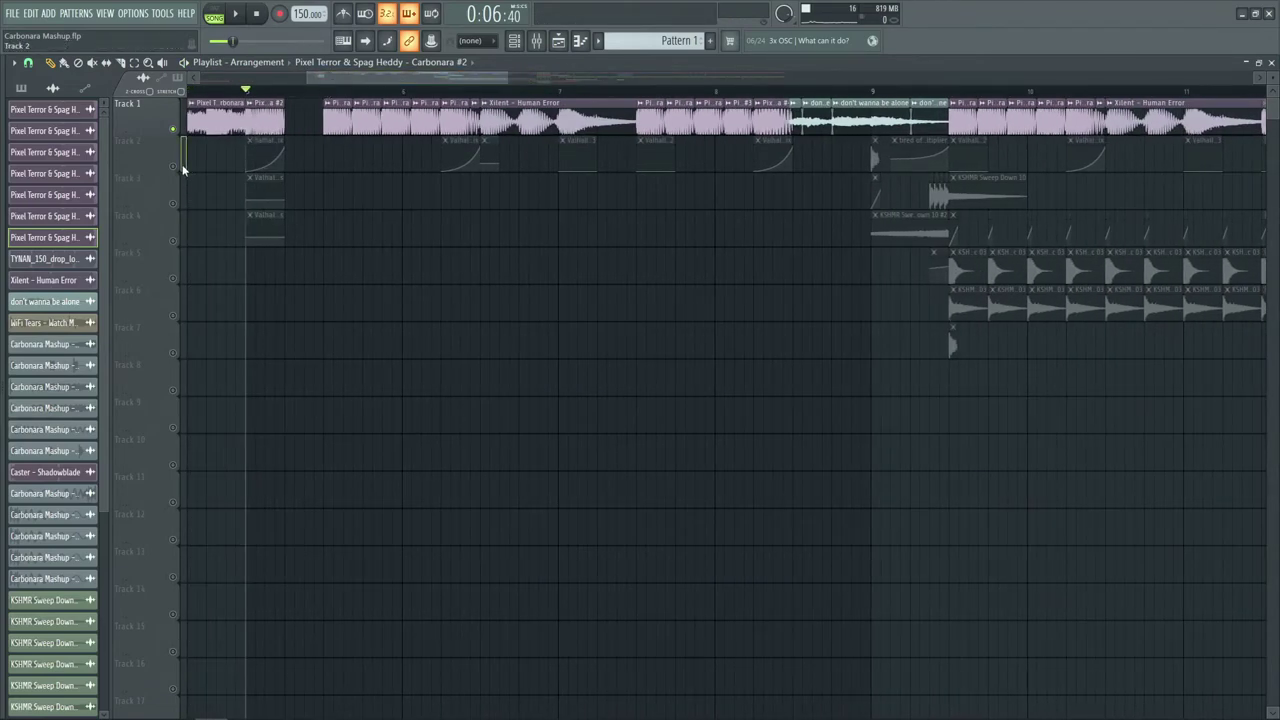
left_click_drag(173, 166, 173, 203)
left_click(172, 238)
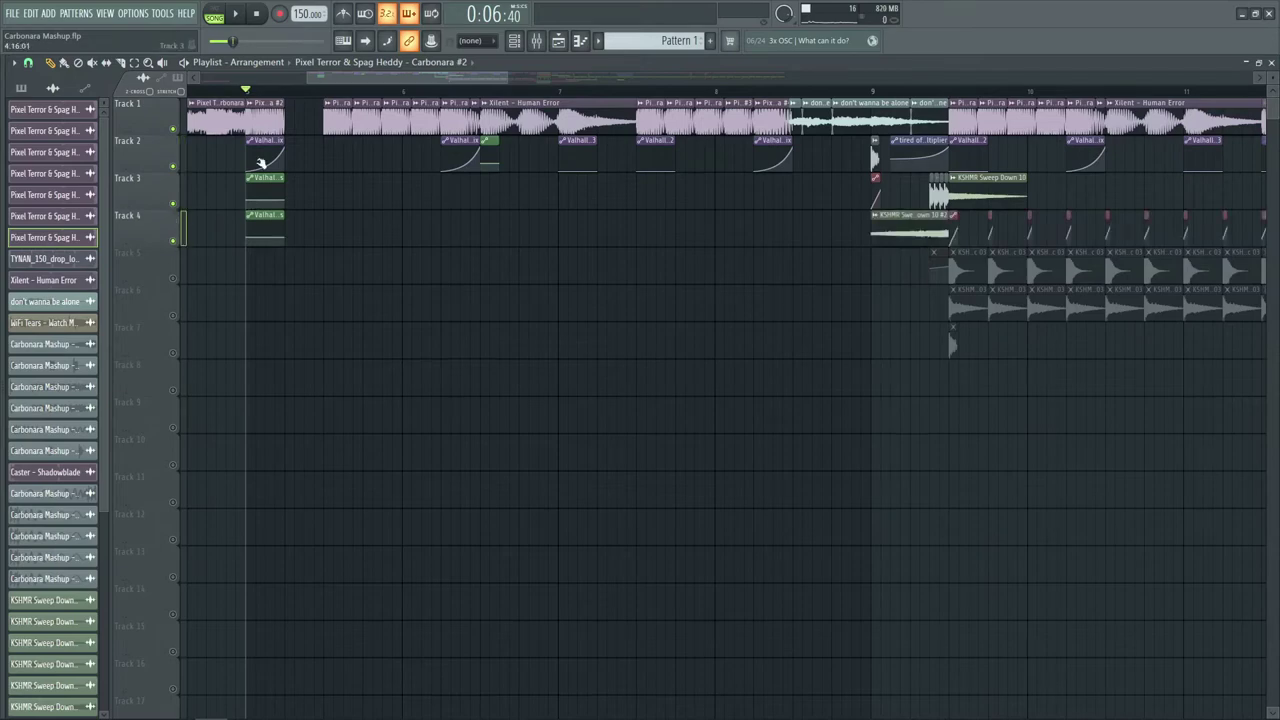
- Check the mixer's insert tracks, and play Tracks 1 to 4 from just before bar 5 to about bar 11
left_click(558, 44)
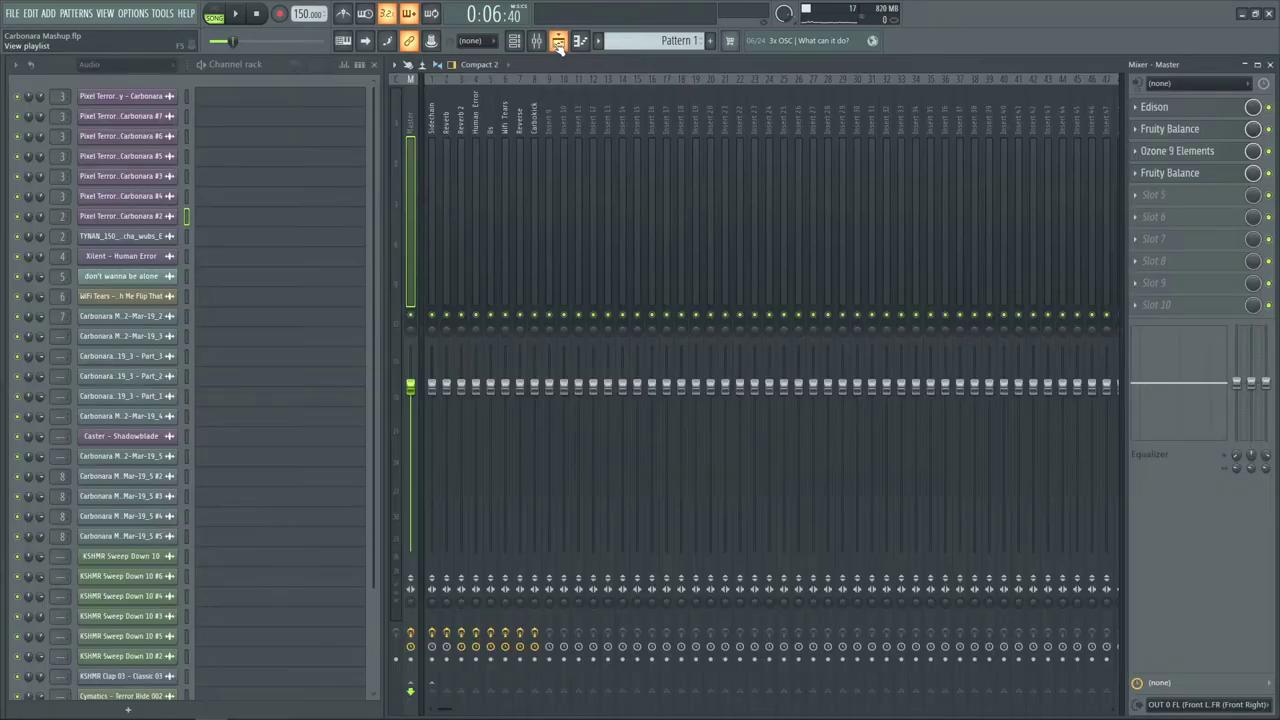
left_click(558, 44)
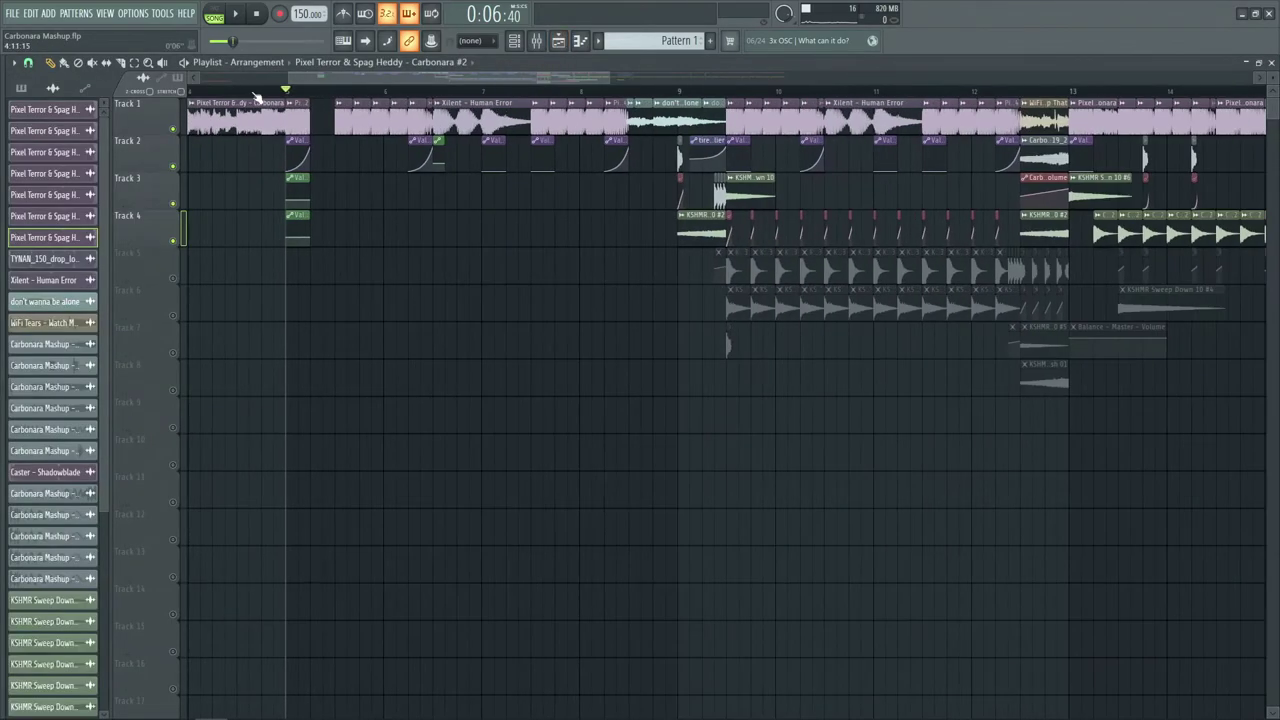
scroll(237, 92, "up", 3)
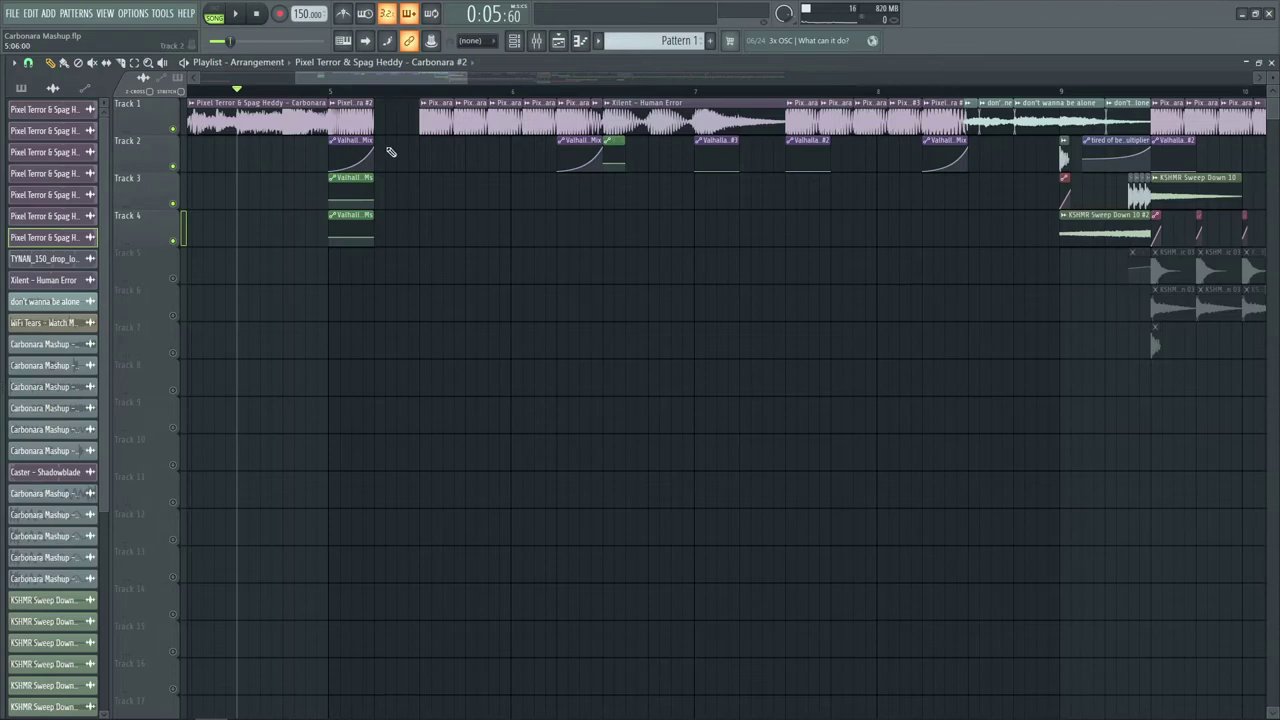
key("space")
scroll(404, 75, "down", 4)
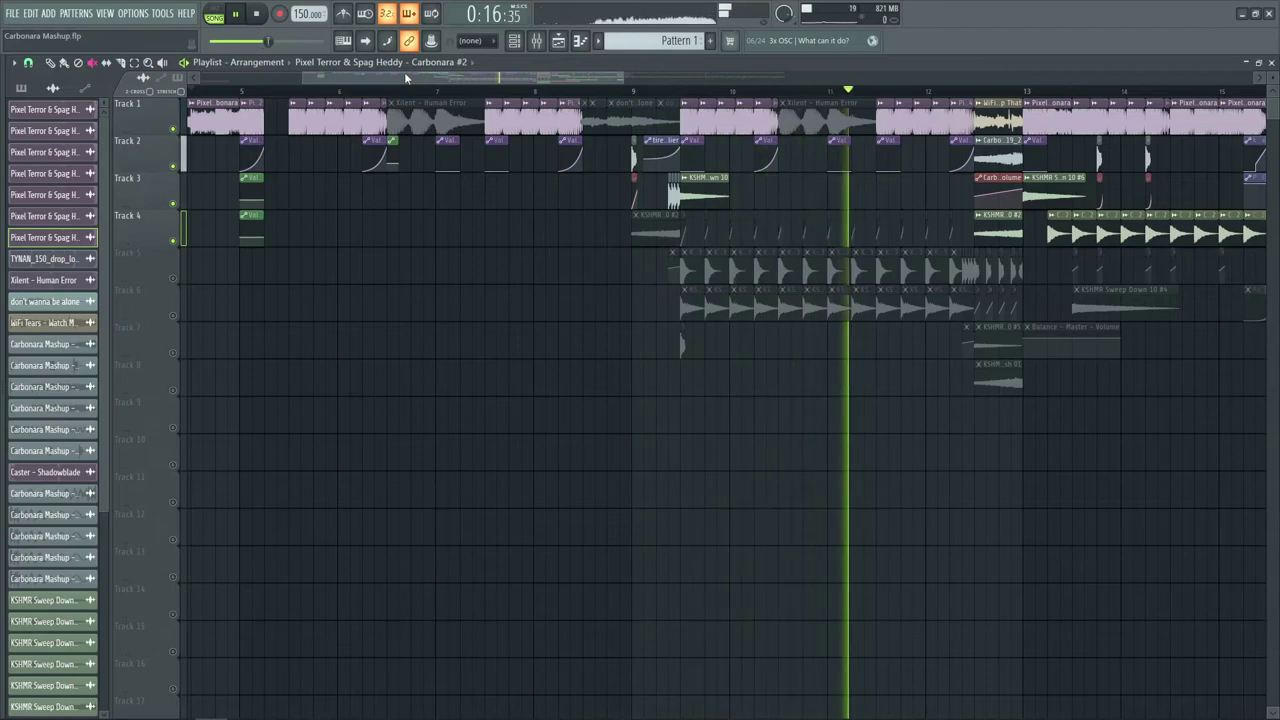
key("space")
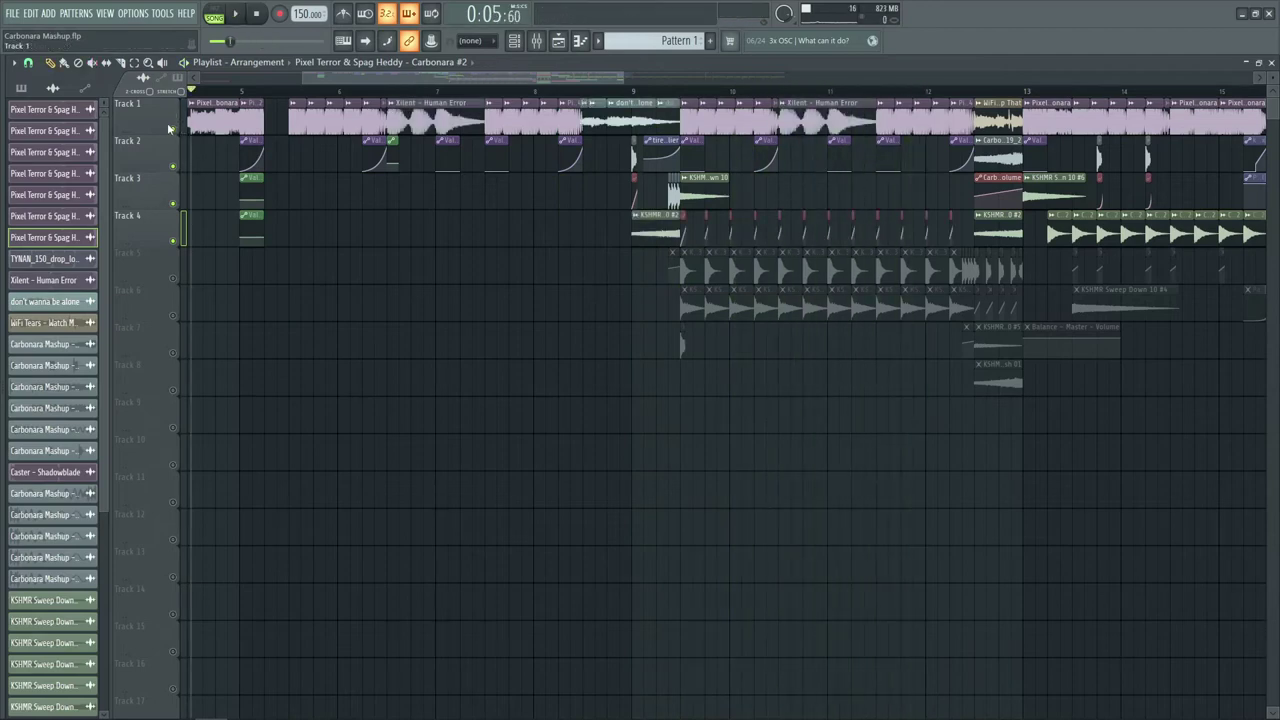
- Re-enable all tracks, and isolate Tracks 5 and 6 to play their KSHMR Clap clips from the middle of bar 9
left_click(175, 130)
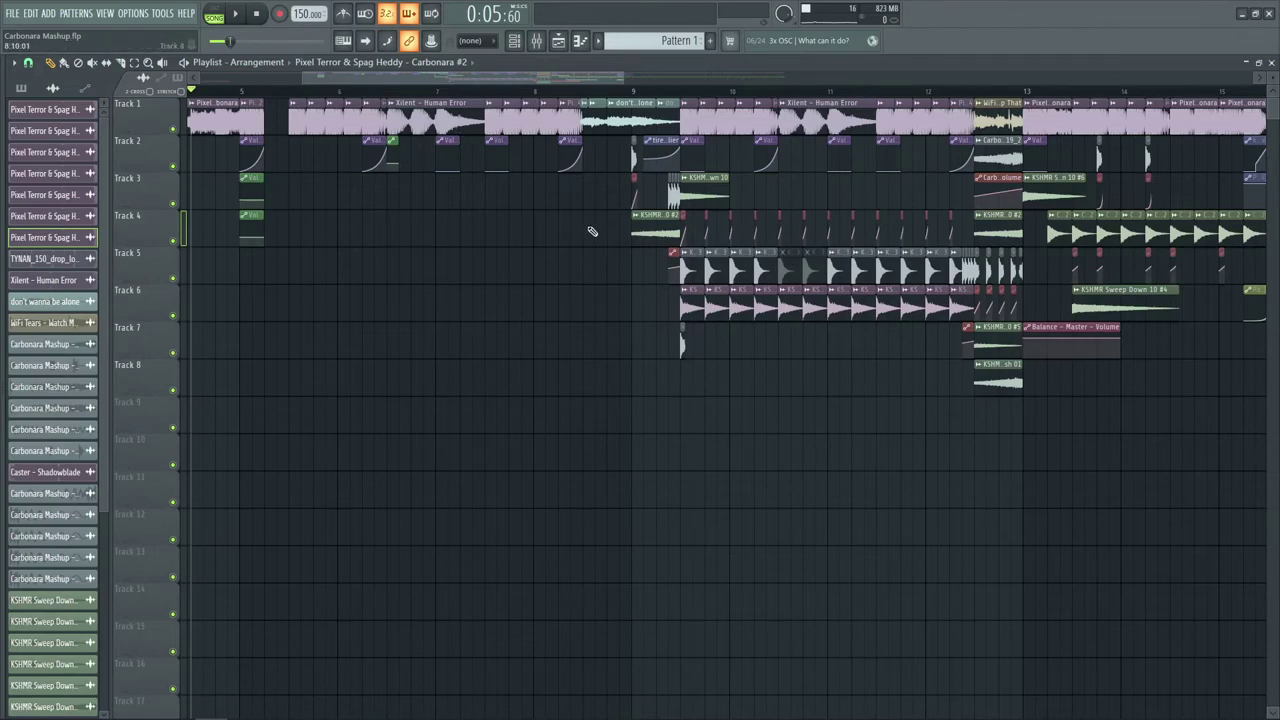
scroll(820, 93, "up", 5)
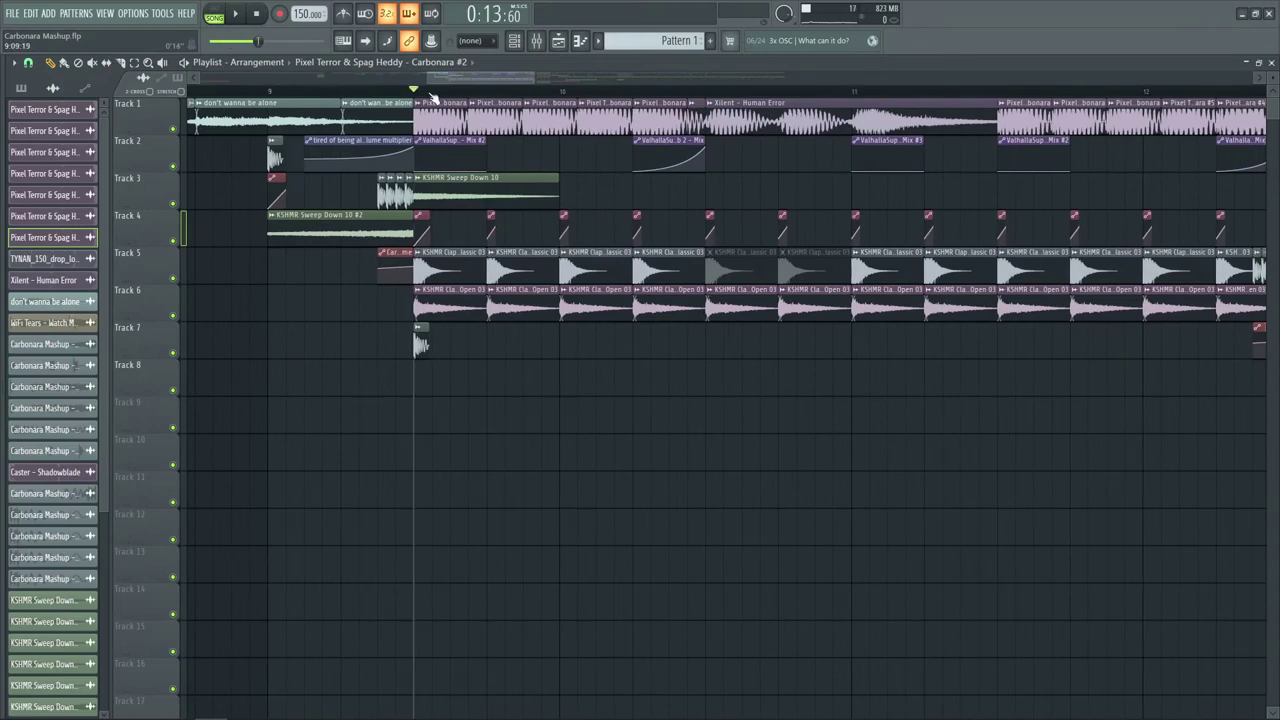
left_click(174, 279, "ctrl")
left_click(174, 317)
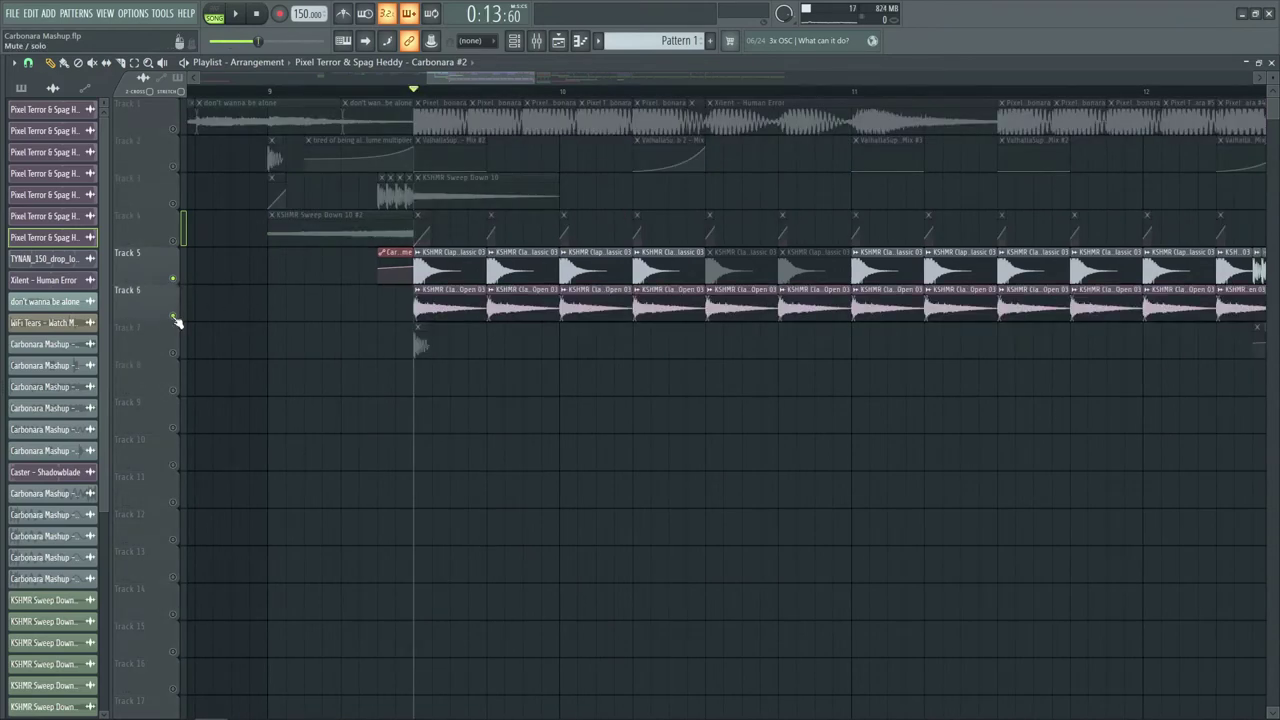
scroll(760, 97, "down", 5)
key("space")
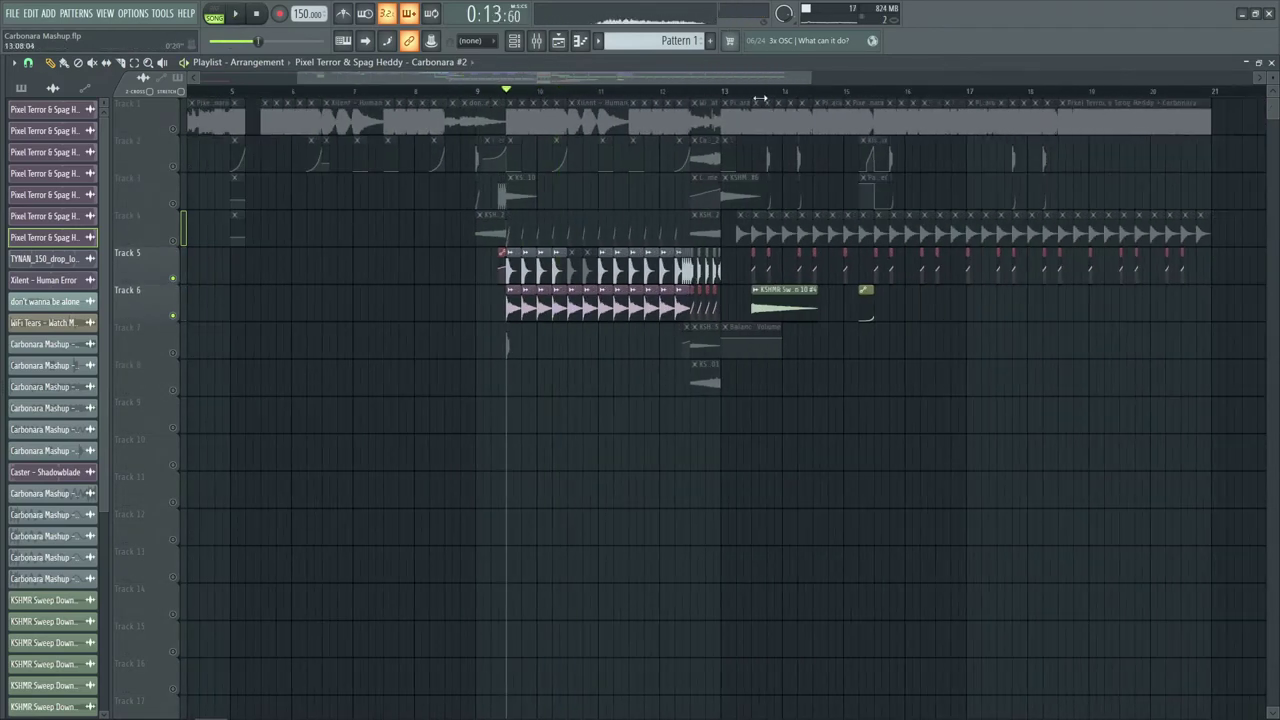
- Solo Track 2 at the bar 13 drop and examine its short clips and reverb automation
scroll(727, 97, "up", 6)
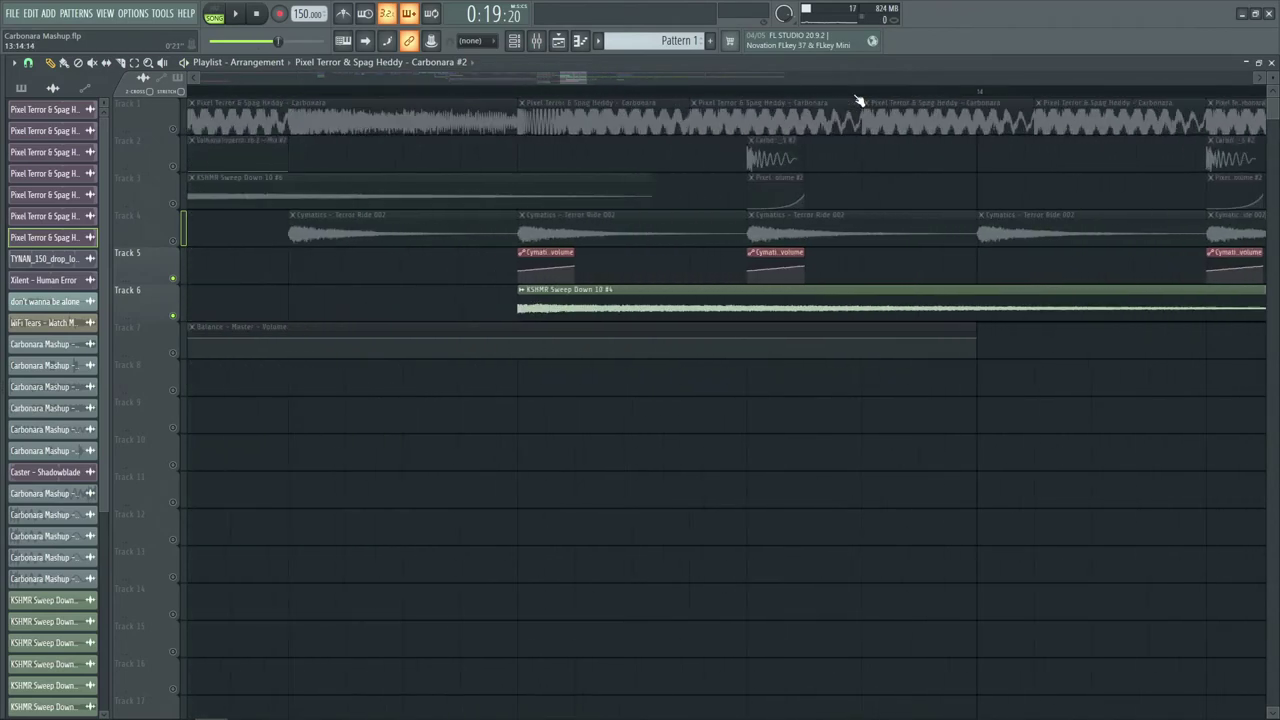
scroll(714, 92, "down", 3)
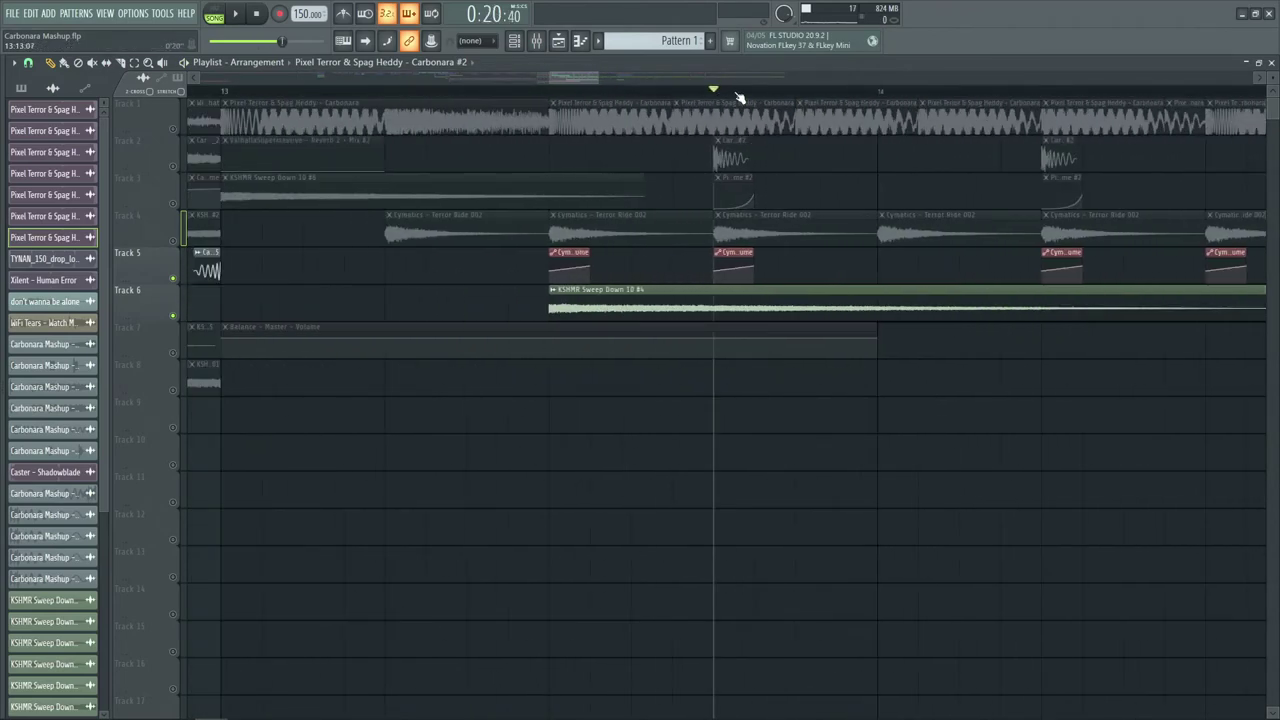
left_click(174, 167, "ctrl")
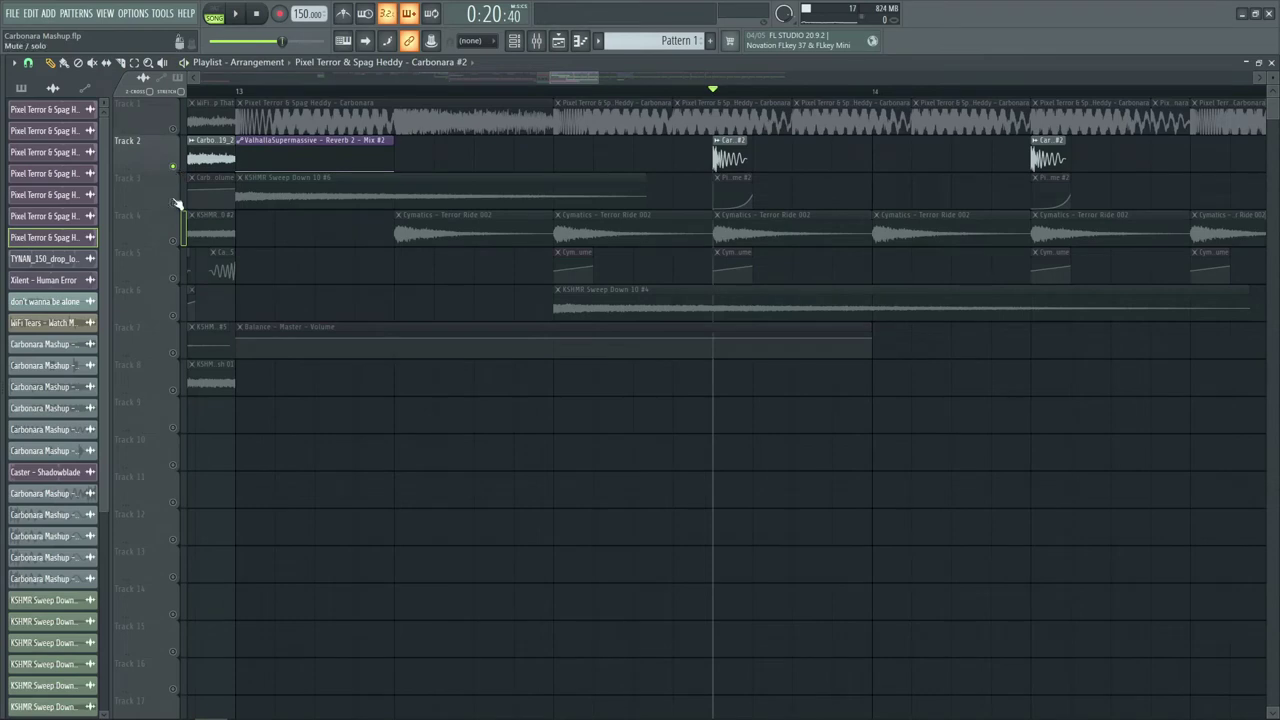
scroll(245, 95, "down", 2)
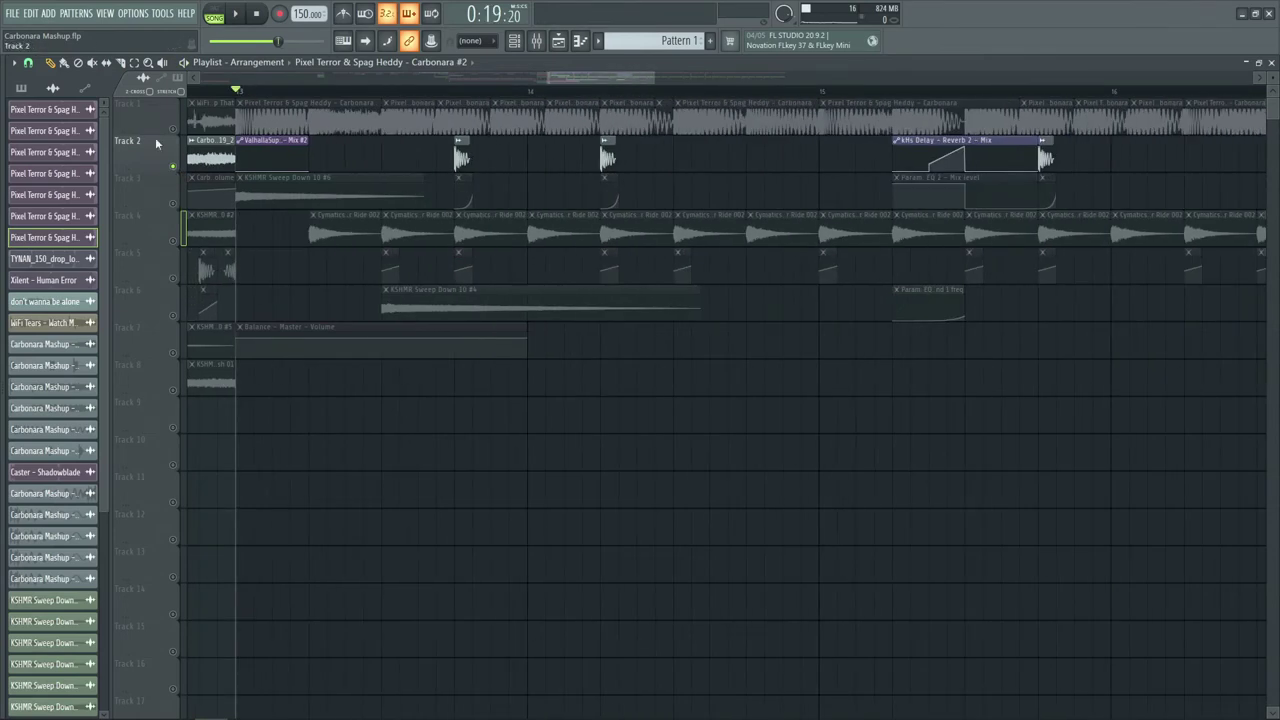
- Solo Track 1 and play its Carbonara clips from the drop at bar 13 without the added layers
left_click(174, 129, "ctrl")
key("space")
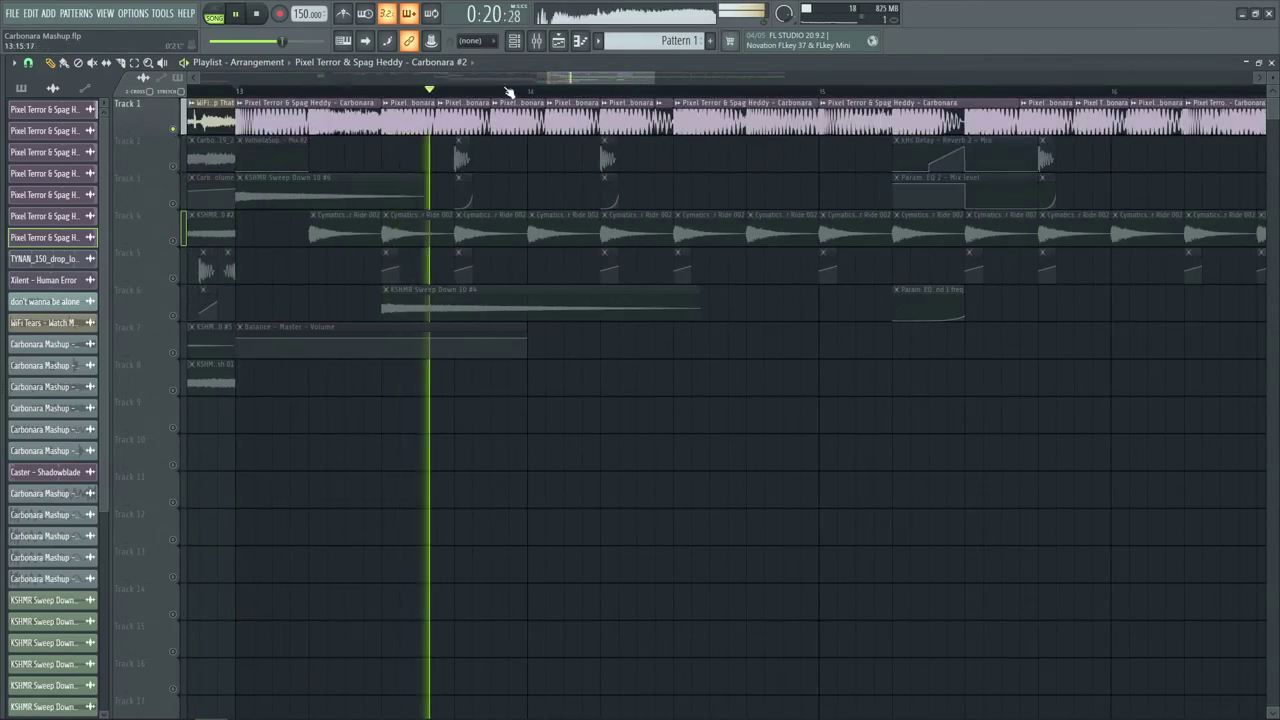
key("space")
- Unmute Tracks 2 and 3 alongside Track 1, and play the drop from bar 13 to about bar 16
scroll(509, 92, "down", 1)
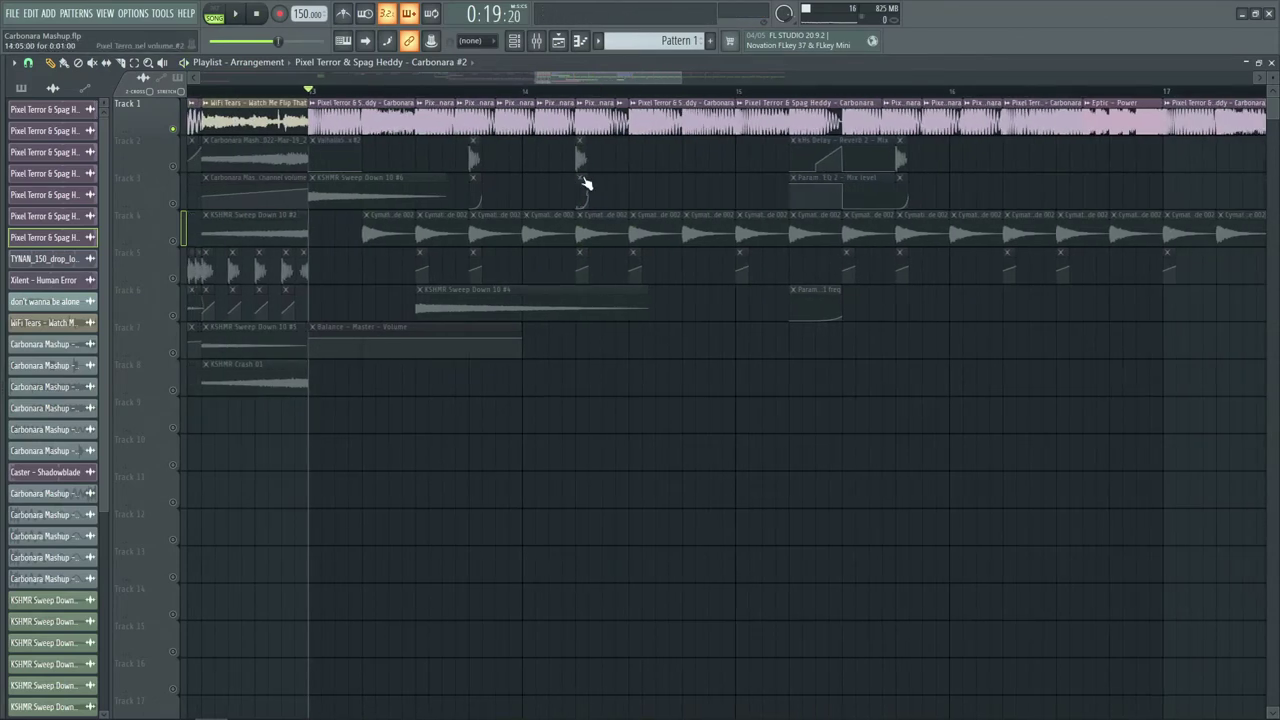
left_click_drag(175, 167, 174, 204)
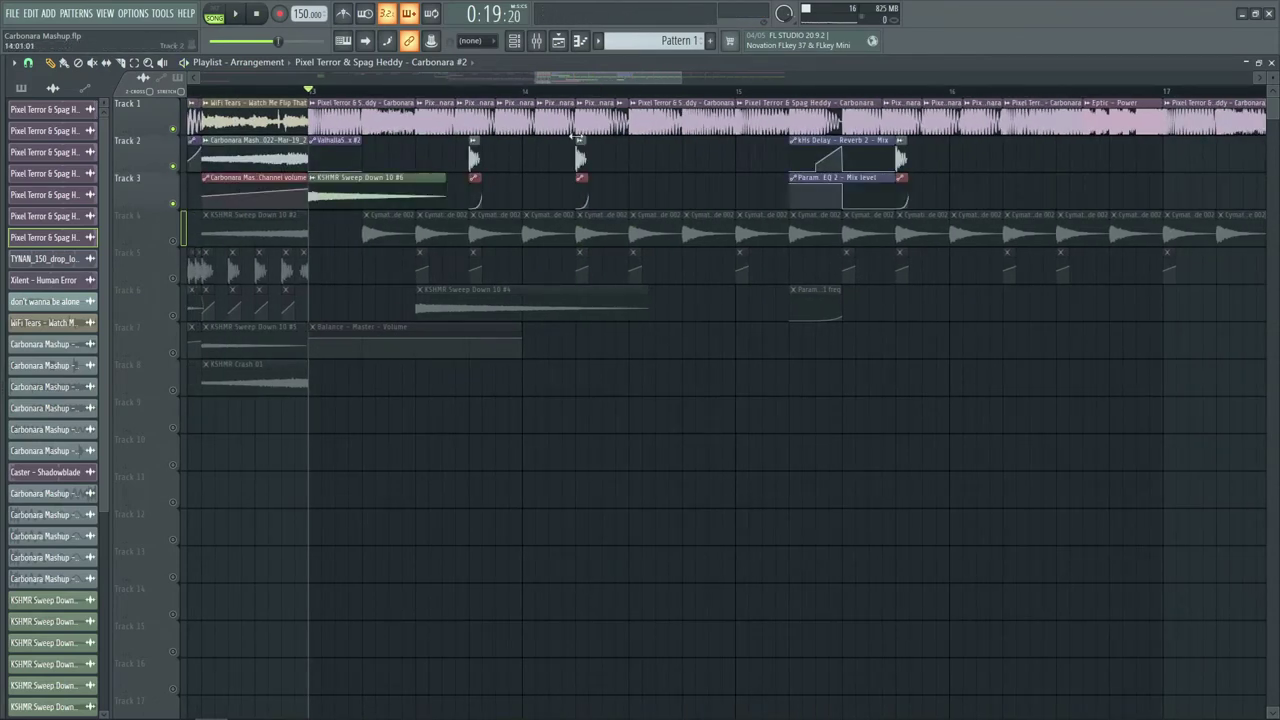
key("space")
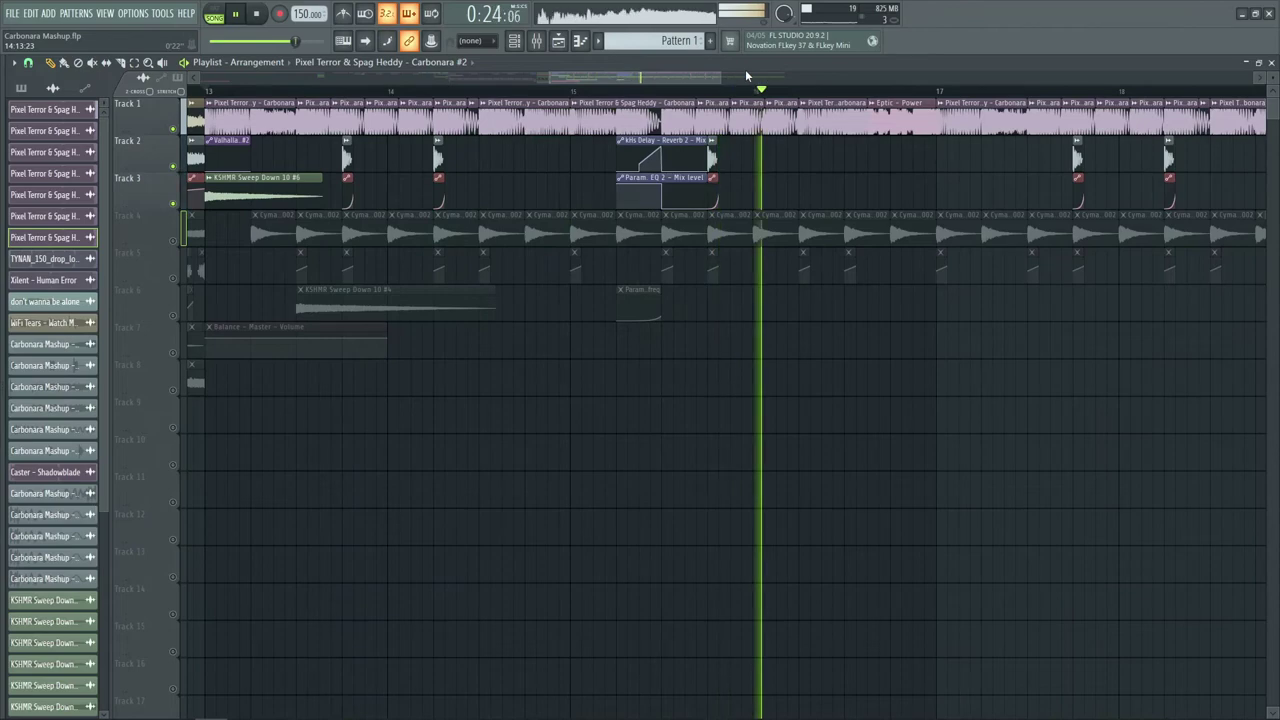
key("space")
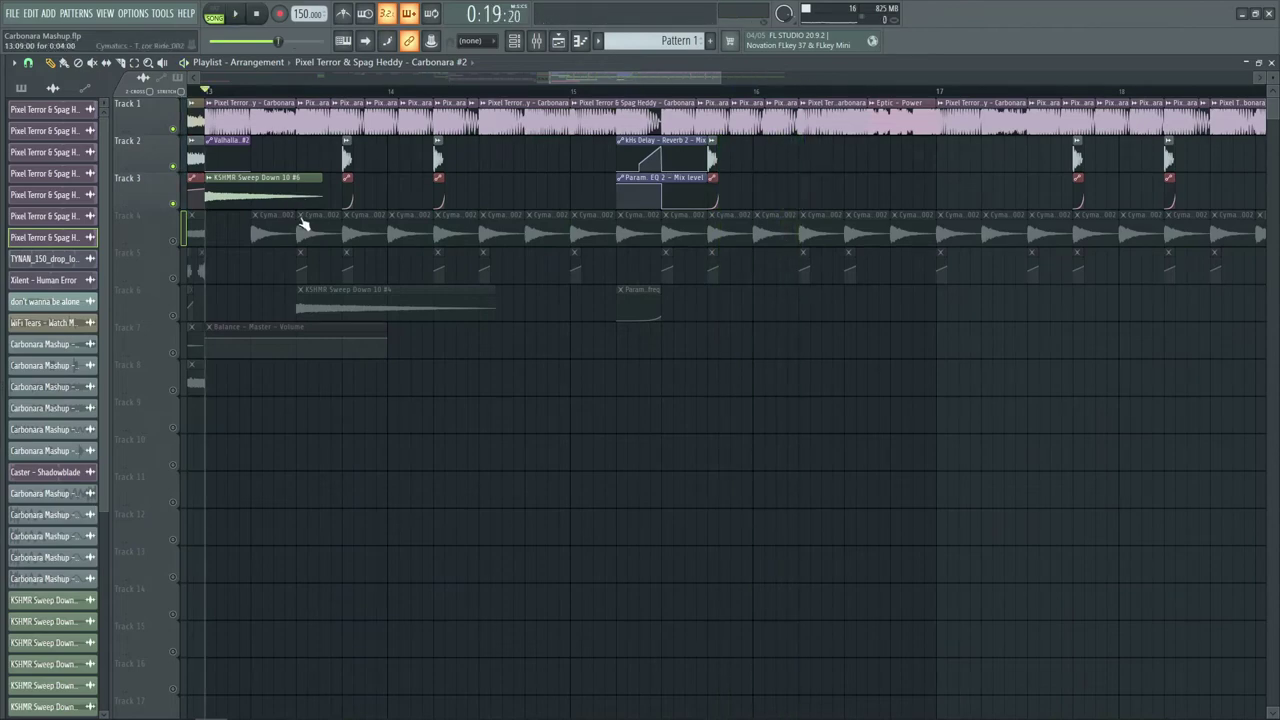
- Solo Track 4 to single out the Cymatics - Terror Ride 002 clips, and bring all tracks back into the mix
right_click(173, 242)
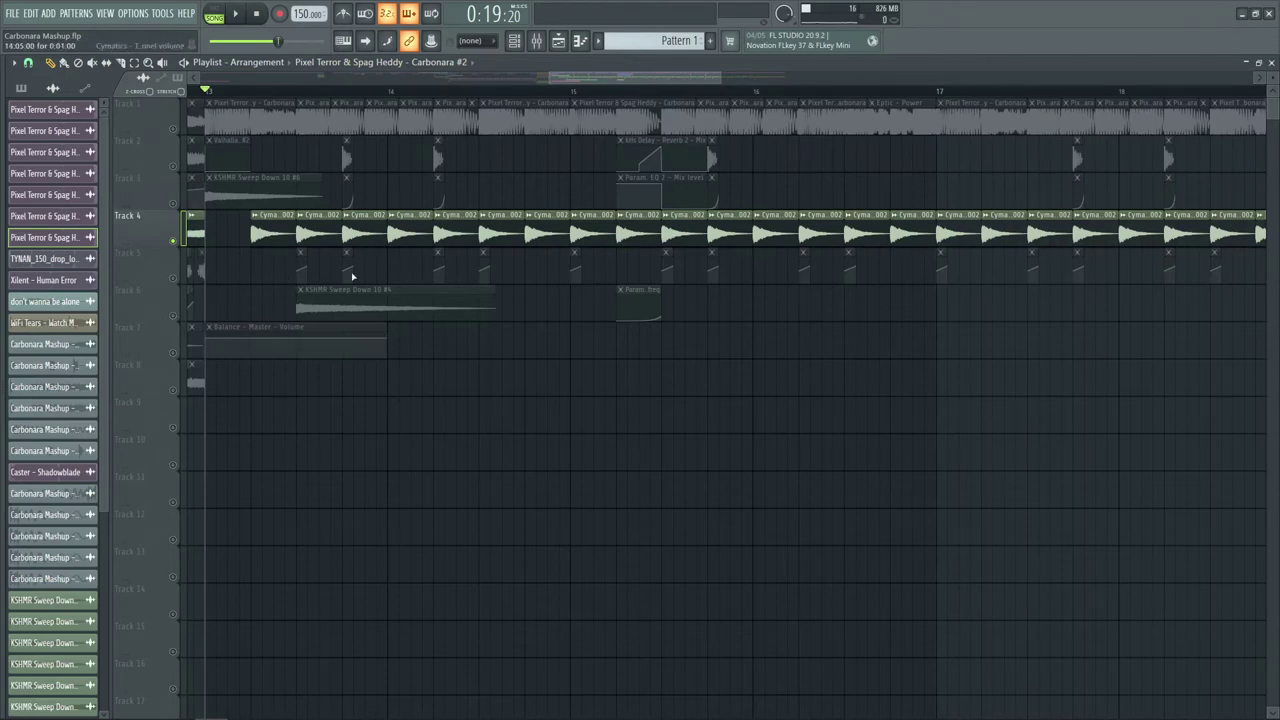
right_click(173, 315)
right_click(173, 315)
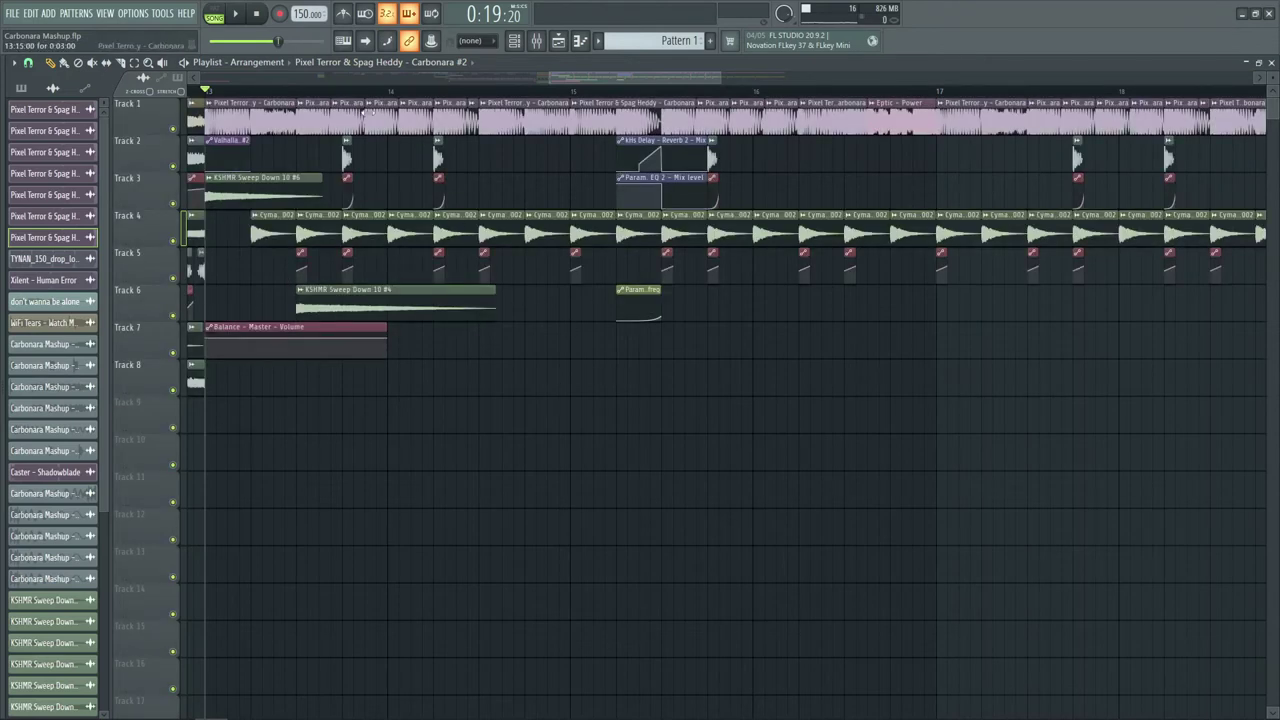
- Mute Track 4 and play the drop from bar 13 without the ride cymbal clips
scroll(367, 105, "down", 3)
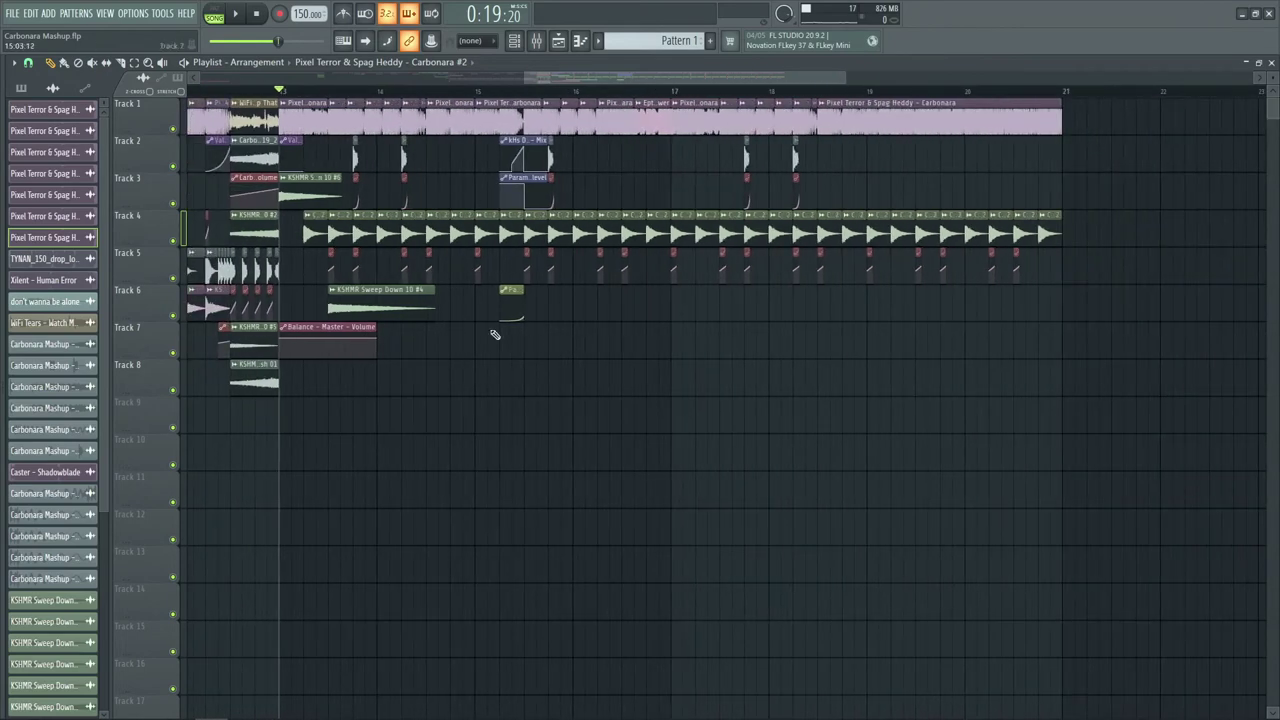
left_click(176, 241)
key("space")
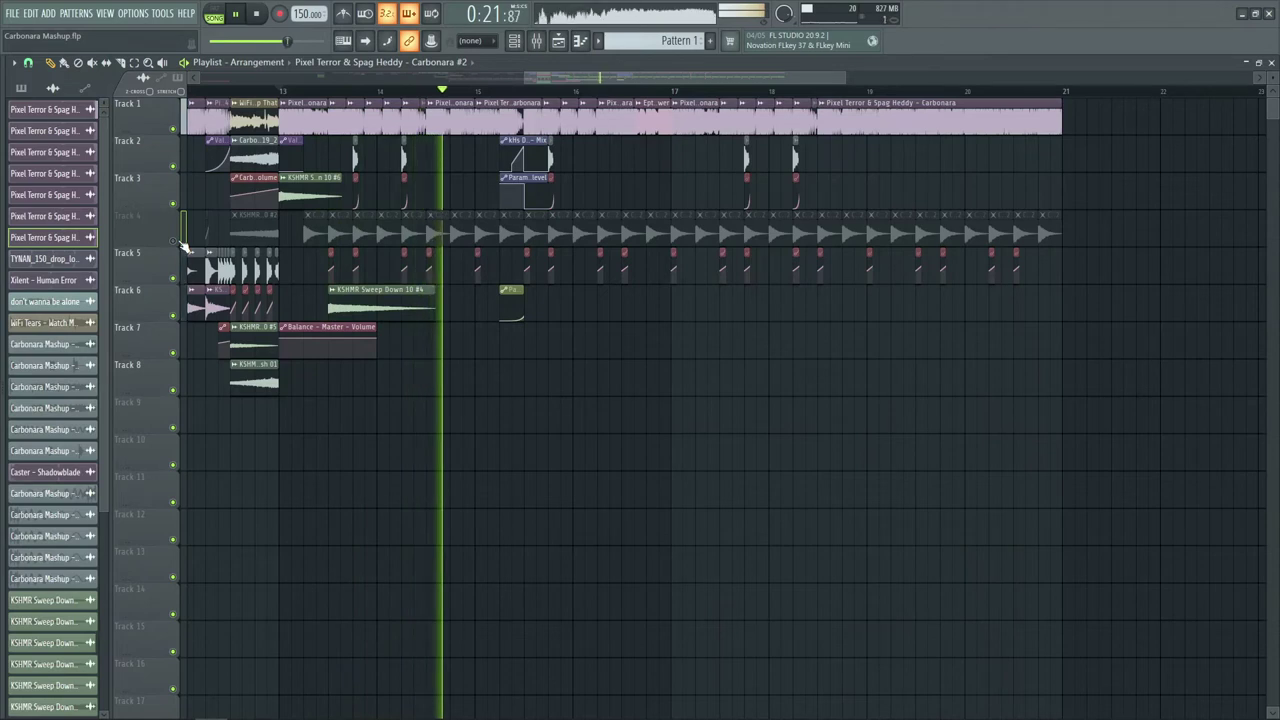
key("space")
- Unmute Track 4 and play the full drop from bar 13 to about bar 17 with the rides
left_click(178, 242)
key("space")
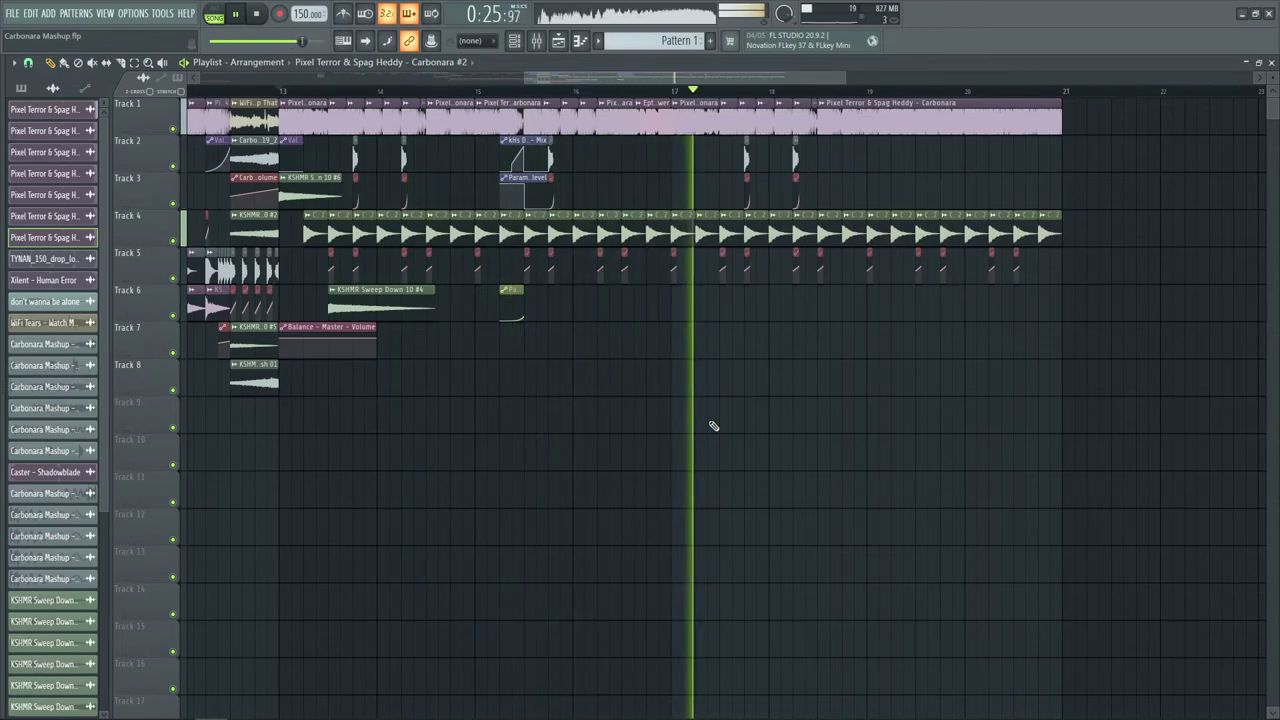
key("space")
- Isolate Tracks 2 and 3 and play the Carbonara Mashup - 2022-Mar-19_2 riser with its volume automation from mid-bar 12
left_click_drag(566, 75, 508, 78)
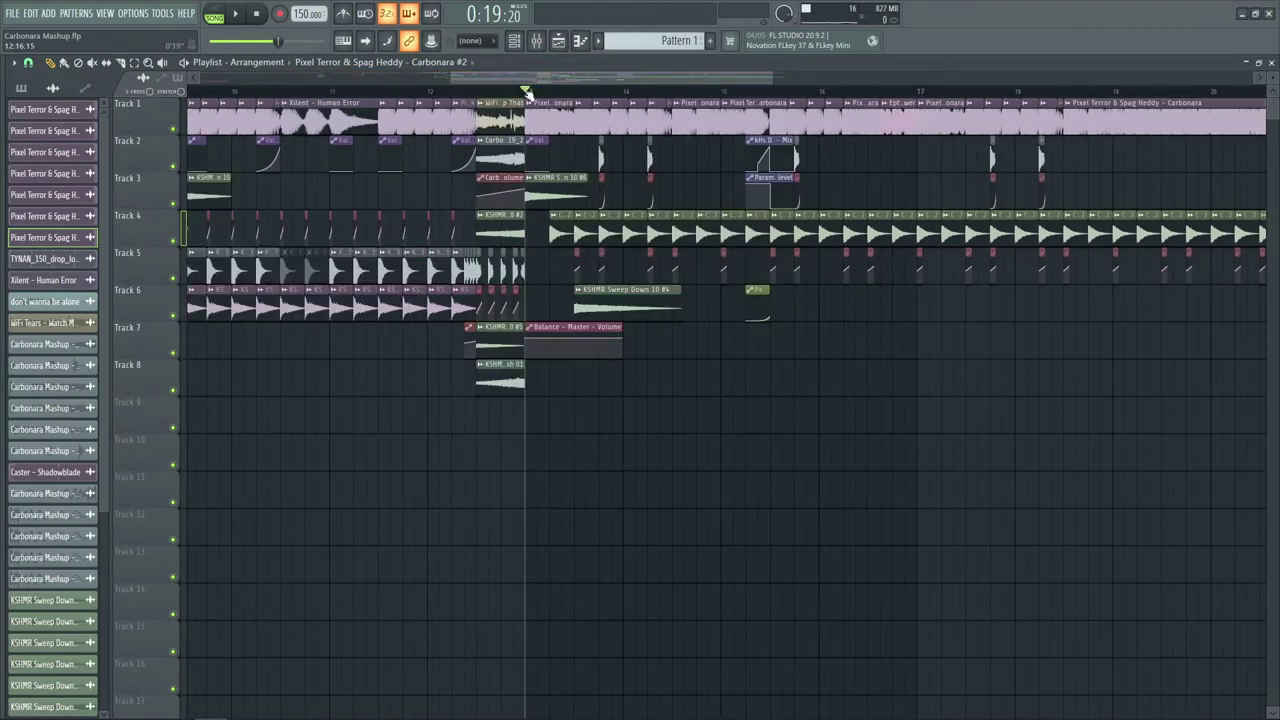
scroll(525, 90, "up", 8)
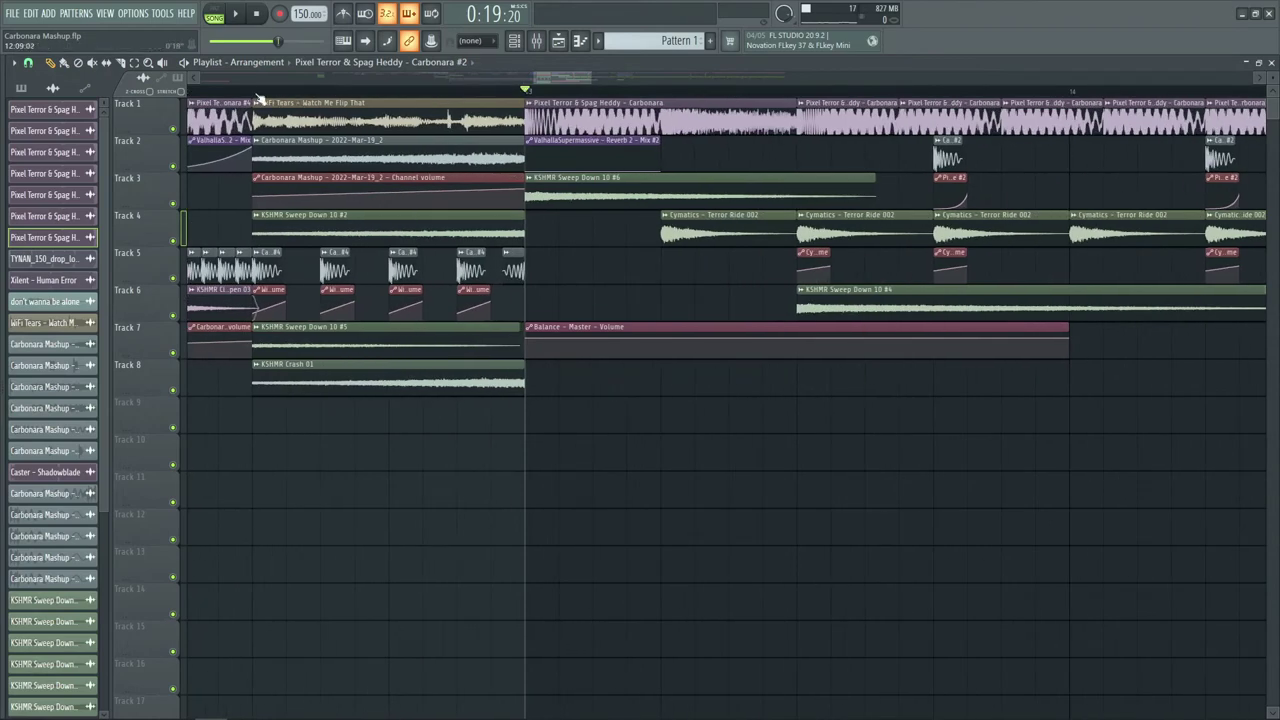
scroll(252, 91, "down", 2)
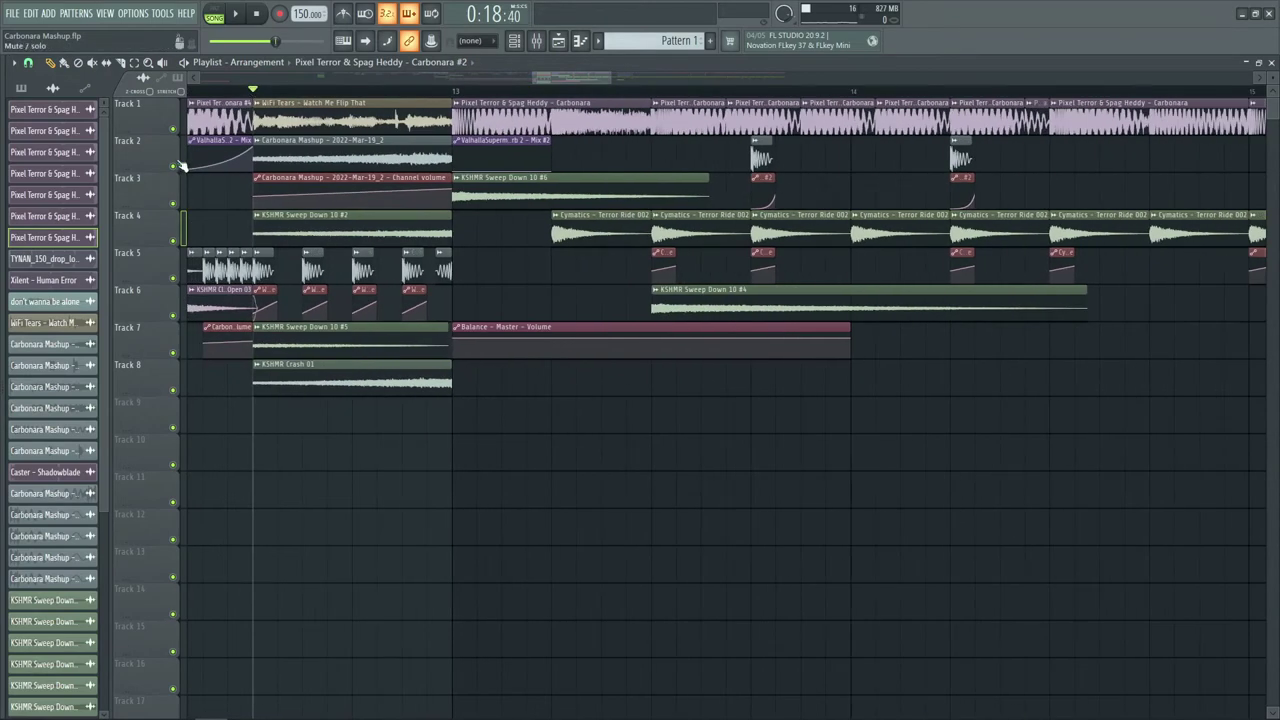
right_click(178, 166)
key("space")
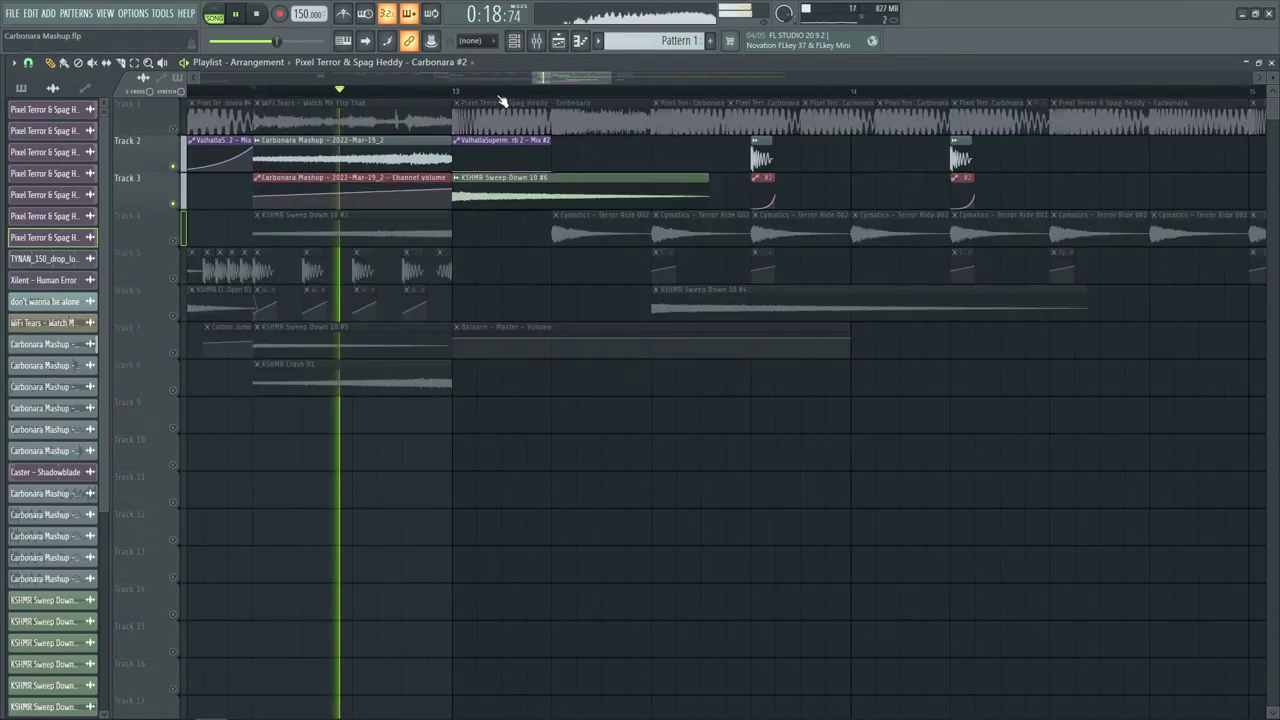
key("space")
- Finish listening to the isolated Tracks 2 and 3, and re-enable all tracks
scroll(502, 100, "down", 1)
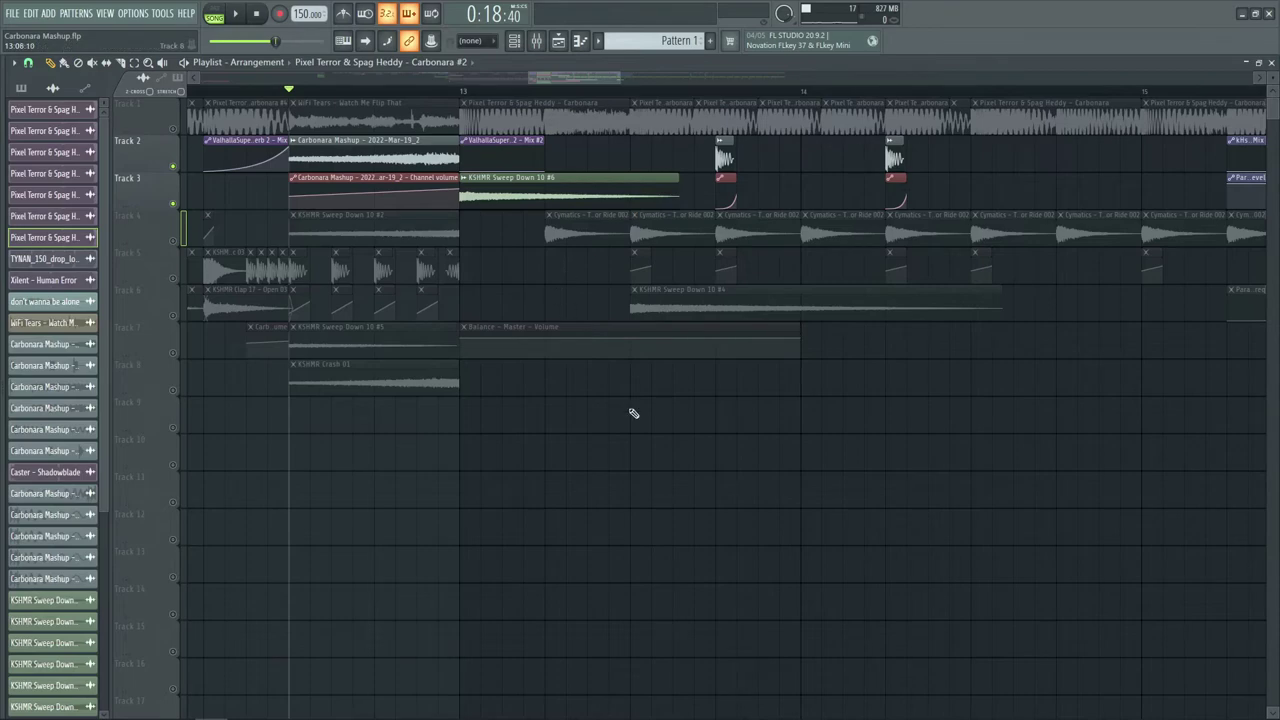
key("space")
scroll(385, 103, "down", 2)
right_click(173, 167)
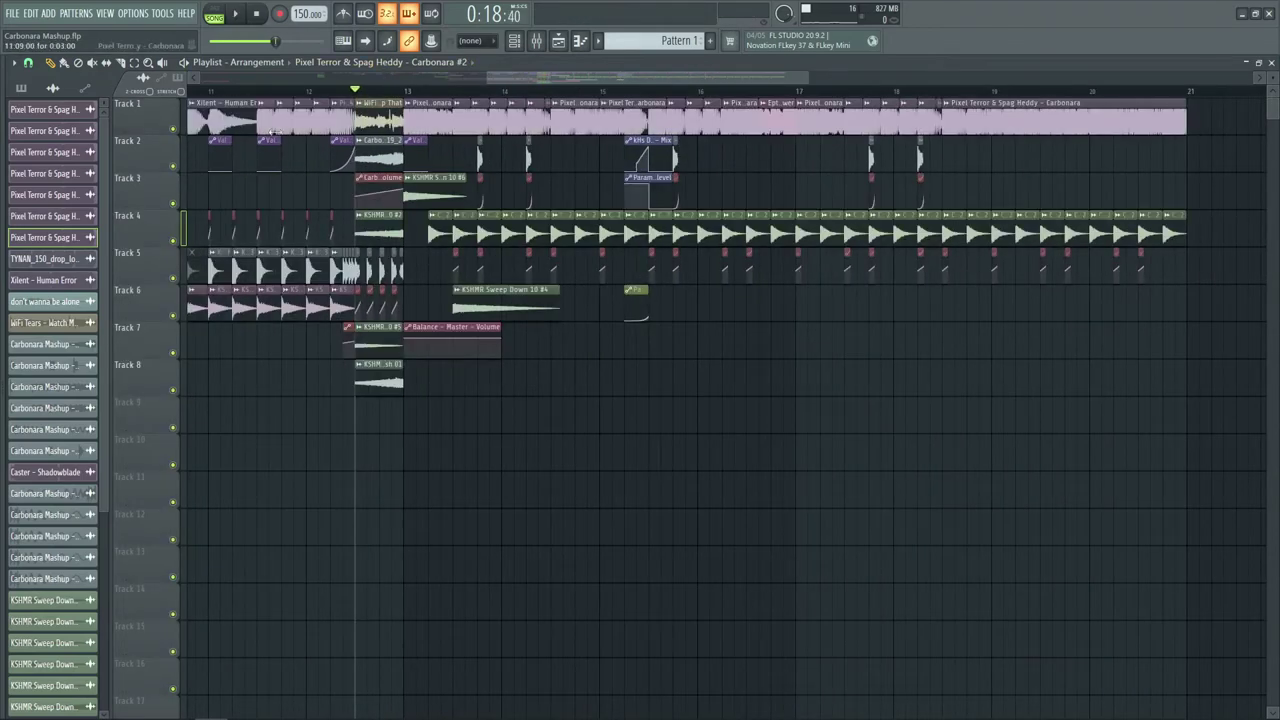
- Mute the Carbonara Mashup - 2022-Mar-19_2 clip on Track 2, and play from bar 11 into the drop
scroll(212, 103, "up", 2)
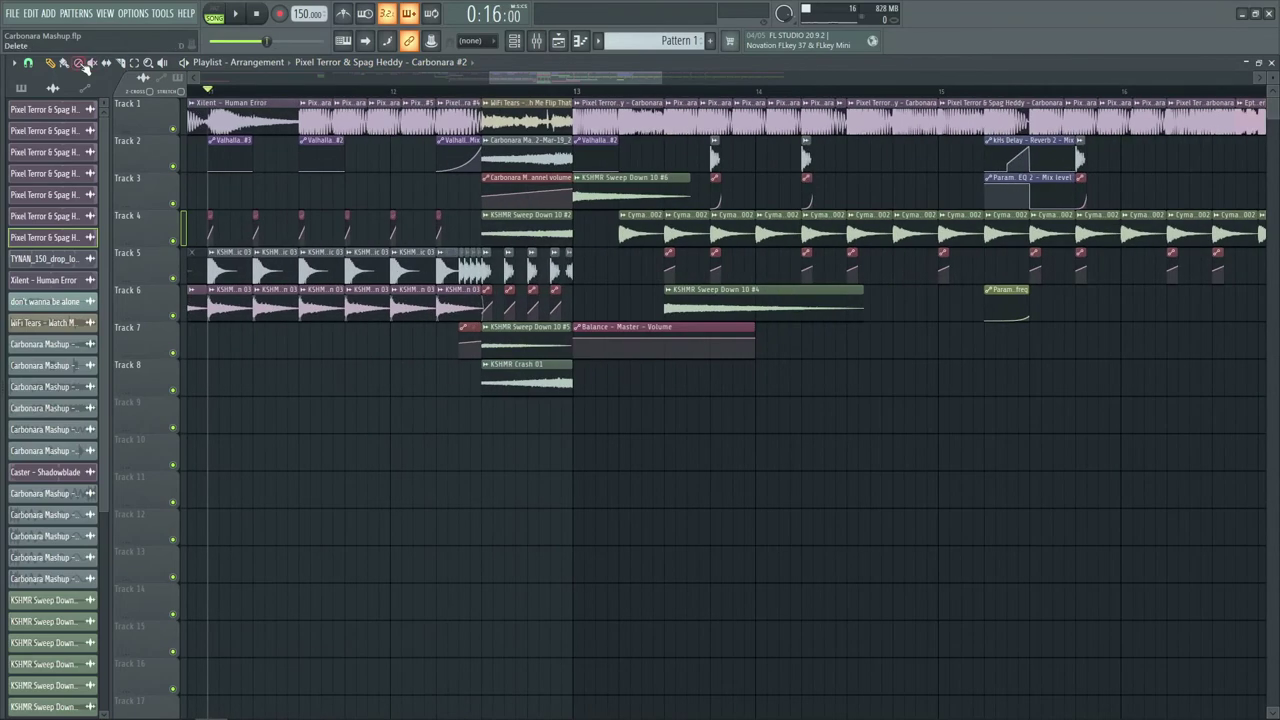
left_click(520, 158)
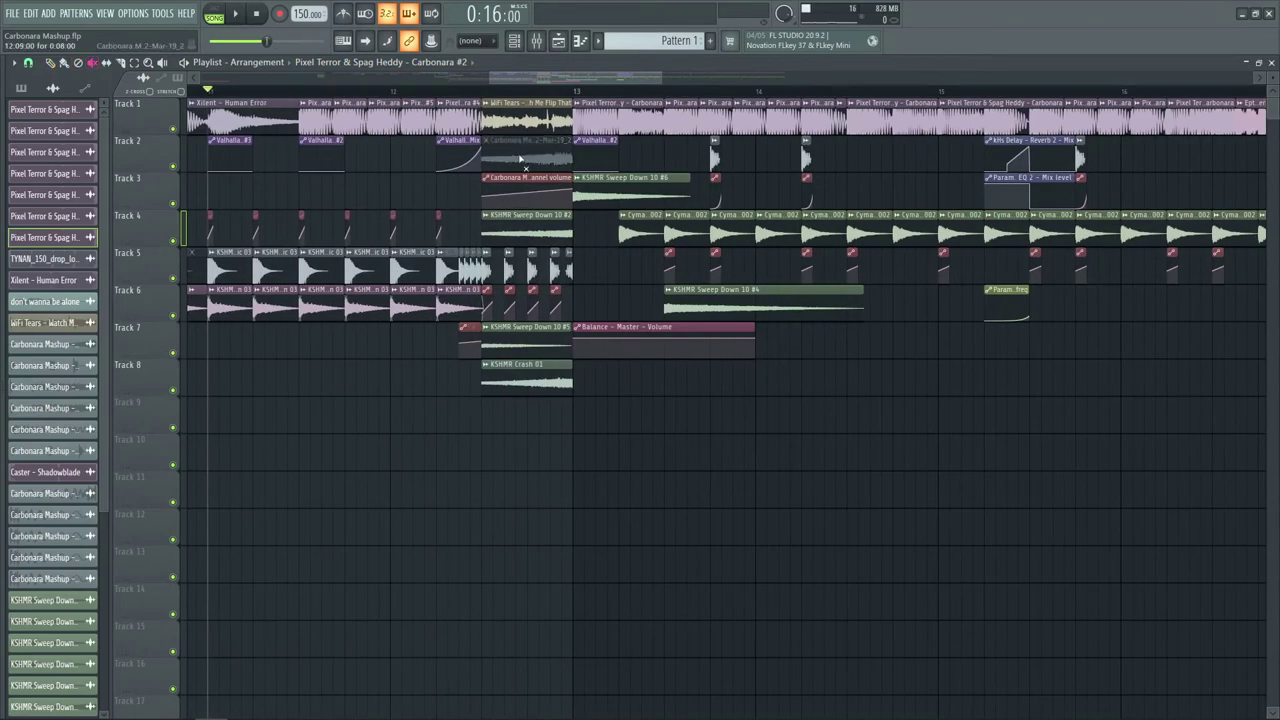
key("space")
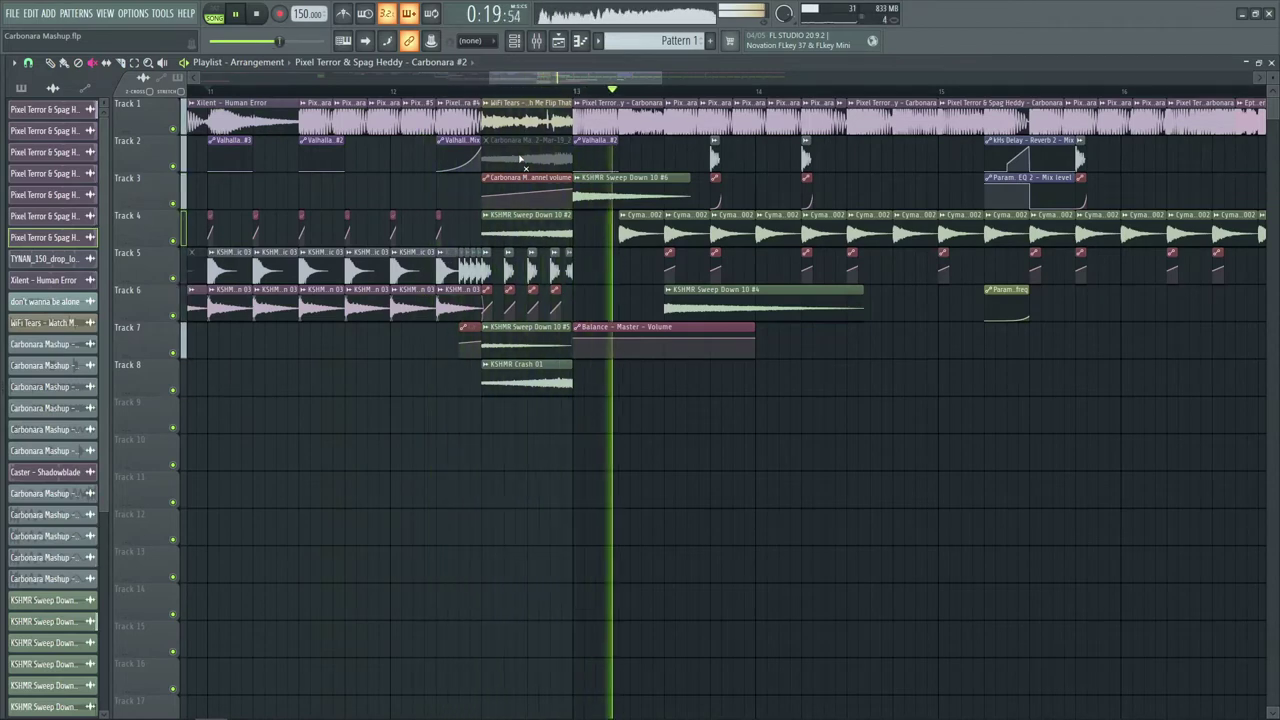
- Unmute the Carbonara Mashup - 2022-Mar-19_2 clip on Track 2 and play from bar 11 into the drop
key("space")
left_click(520, 158)
key("space")
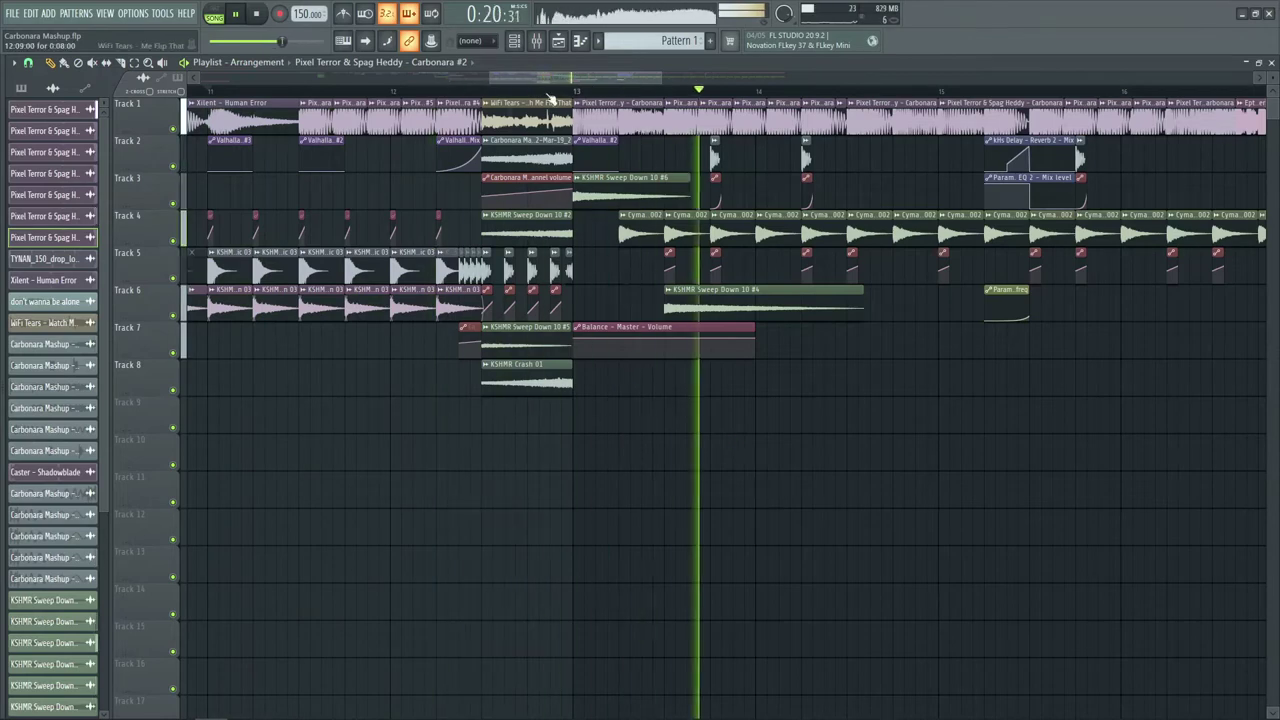
key("space")
- Set the playback position to bar 15 and isolate Tracks 1, 2 and 3
scroll(557, 94, "down", 2)
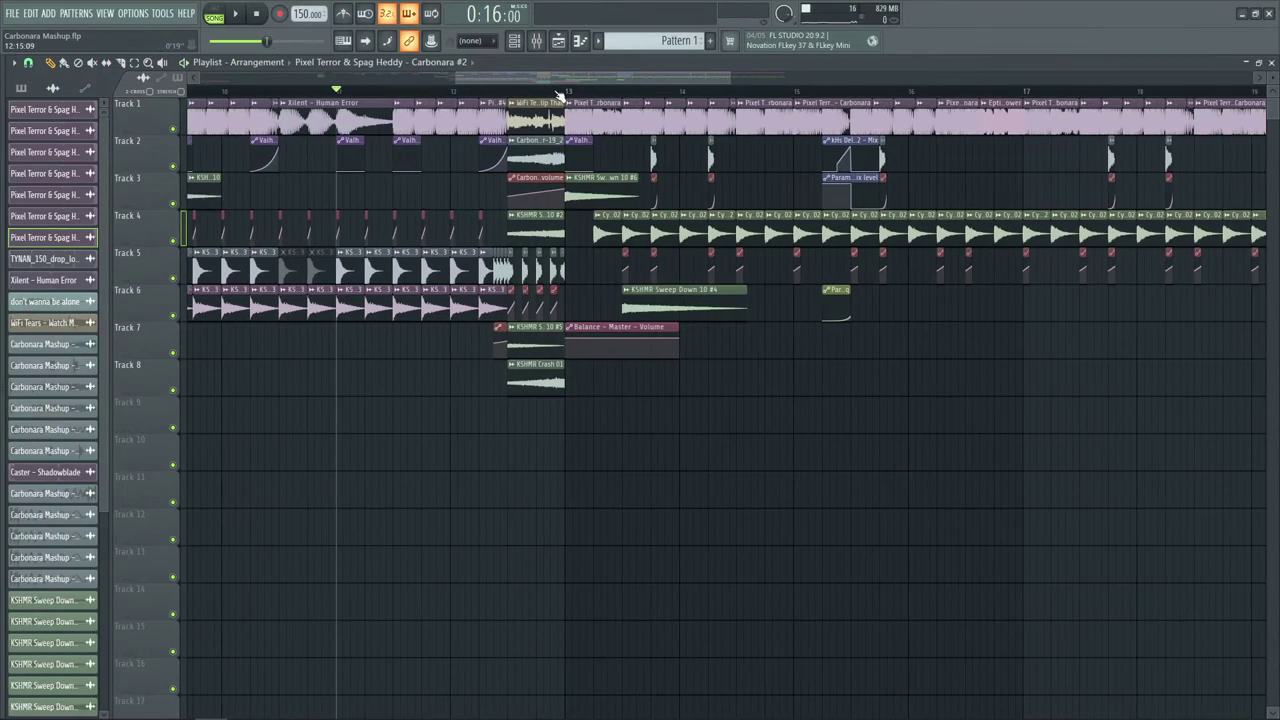
scroll(557, 94, "down", 3)
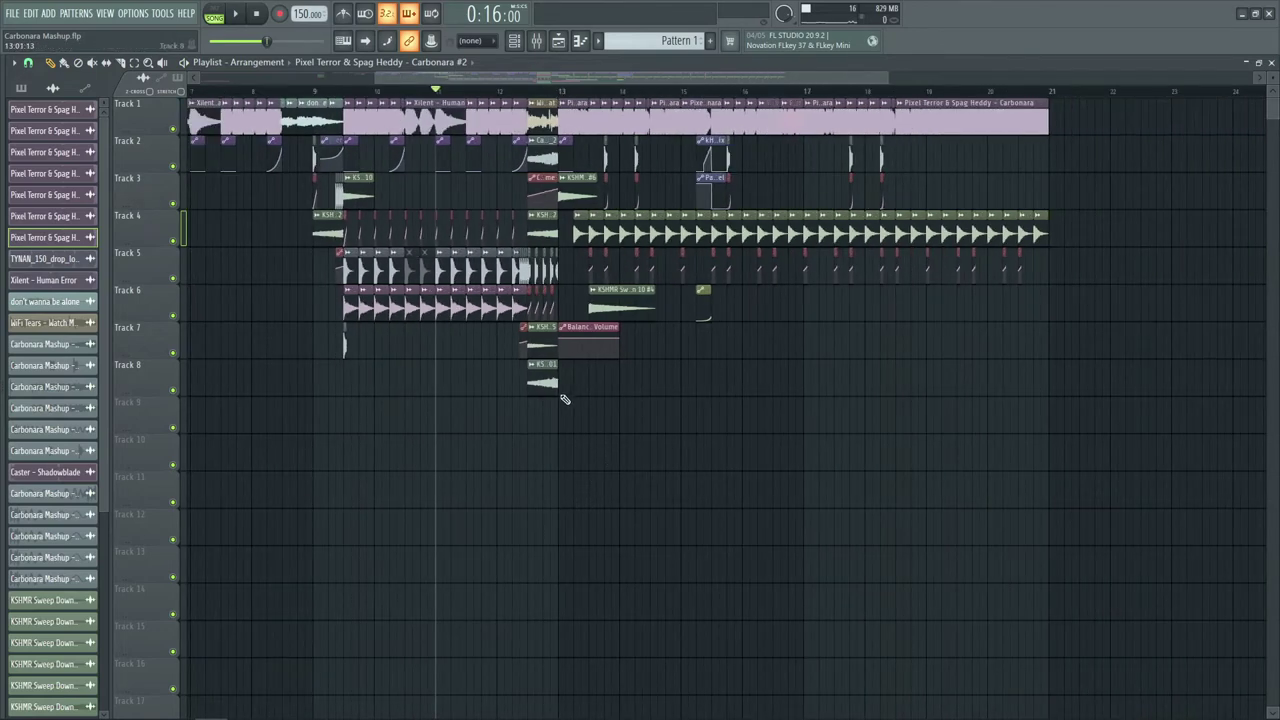
left_click(738, 94)
scroll(738, 94, "up", 4)
left_click(175, 130, "ctrl")
left_click(175, 166)
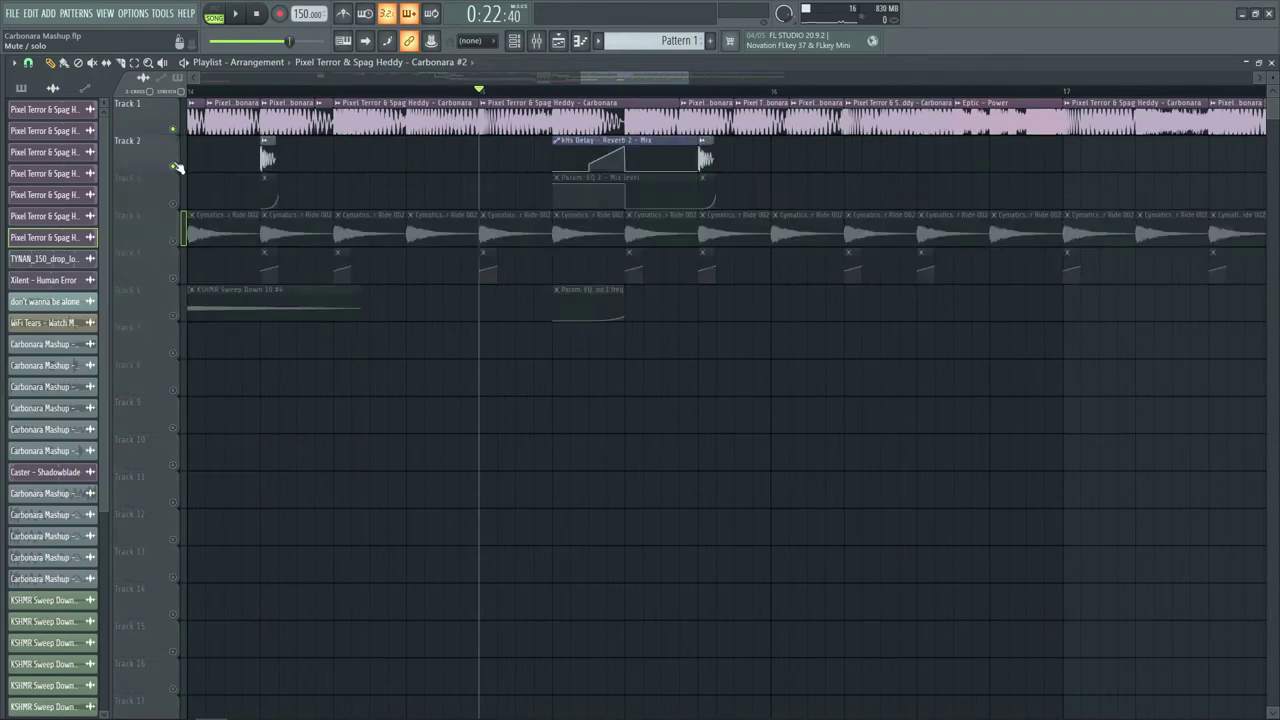
left_click(175, 204)
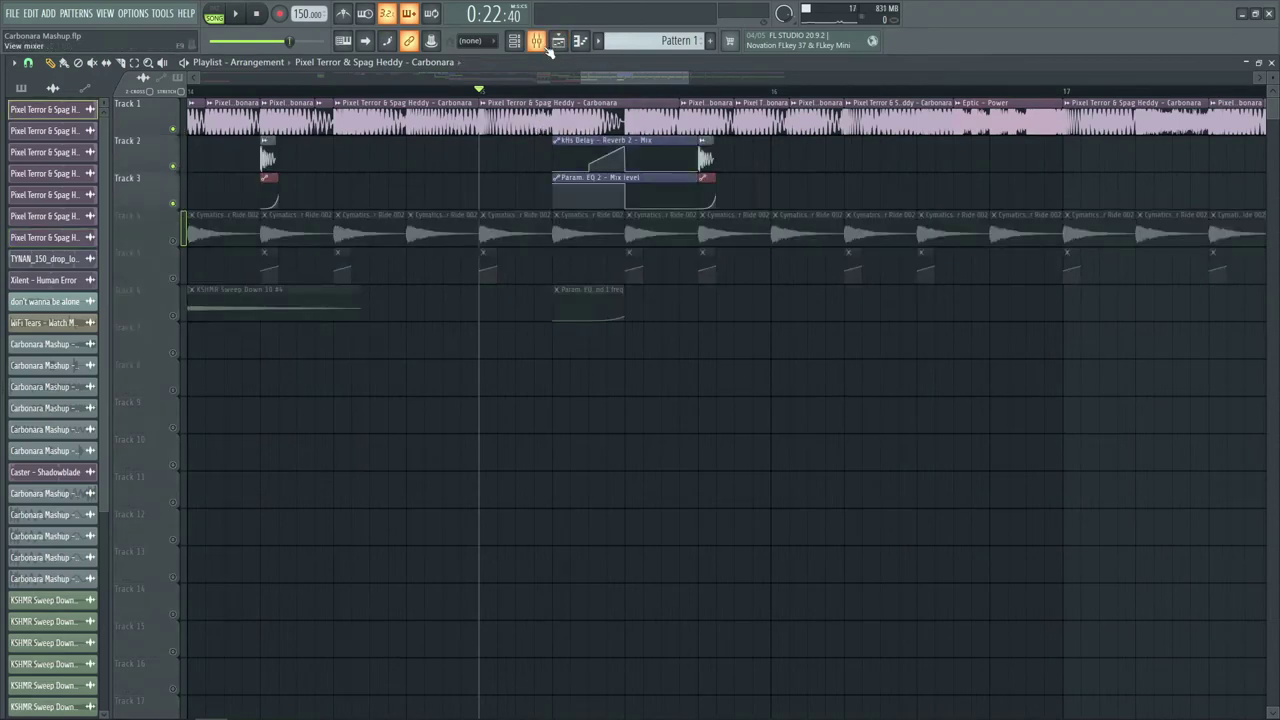
- Re-enable all tracks and play from mid-bar 14 through the kHs Delay and Param. EQ 2 automations in bar 15
scroll(580, 92, "down", 2)
left_click(468, 92)
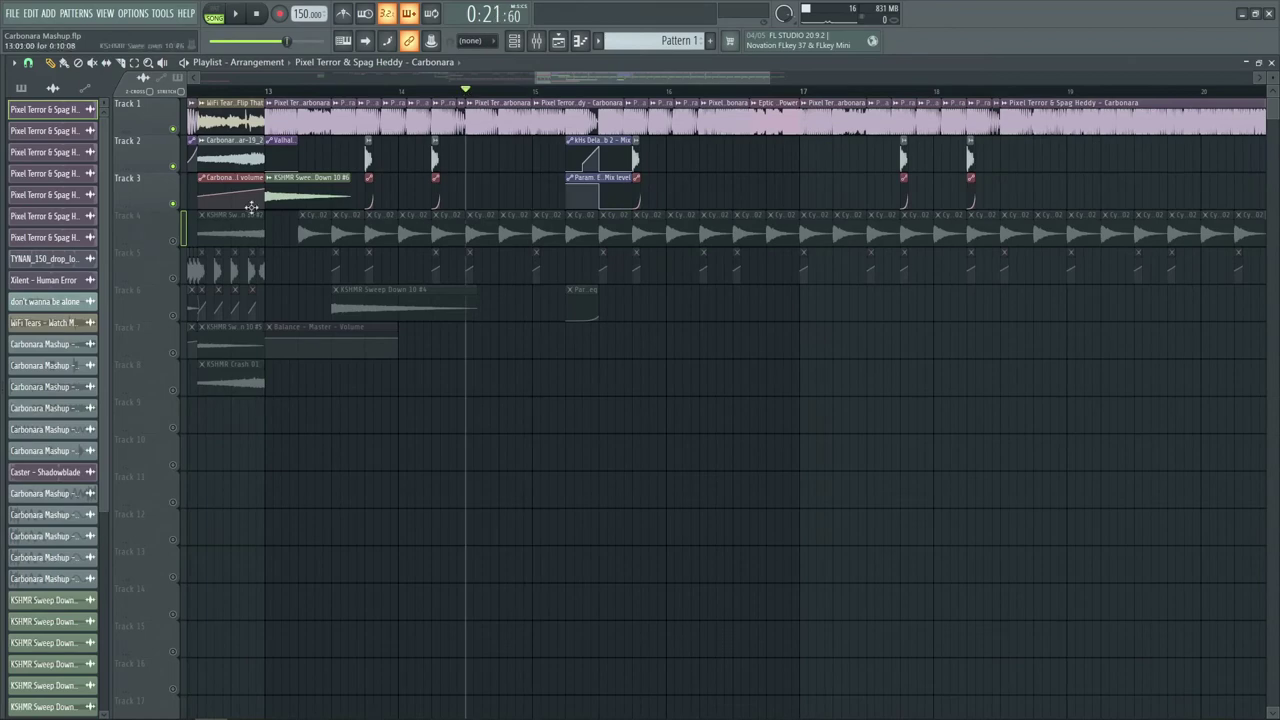
left_click(175, 130, "ctrl")
key("space")
scroll(645, 87, "left", 2)
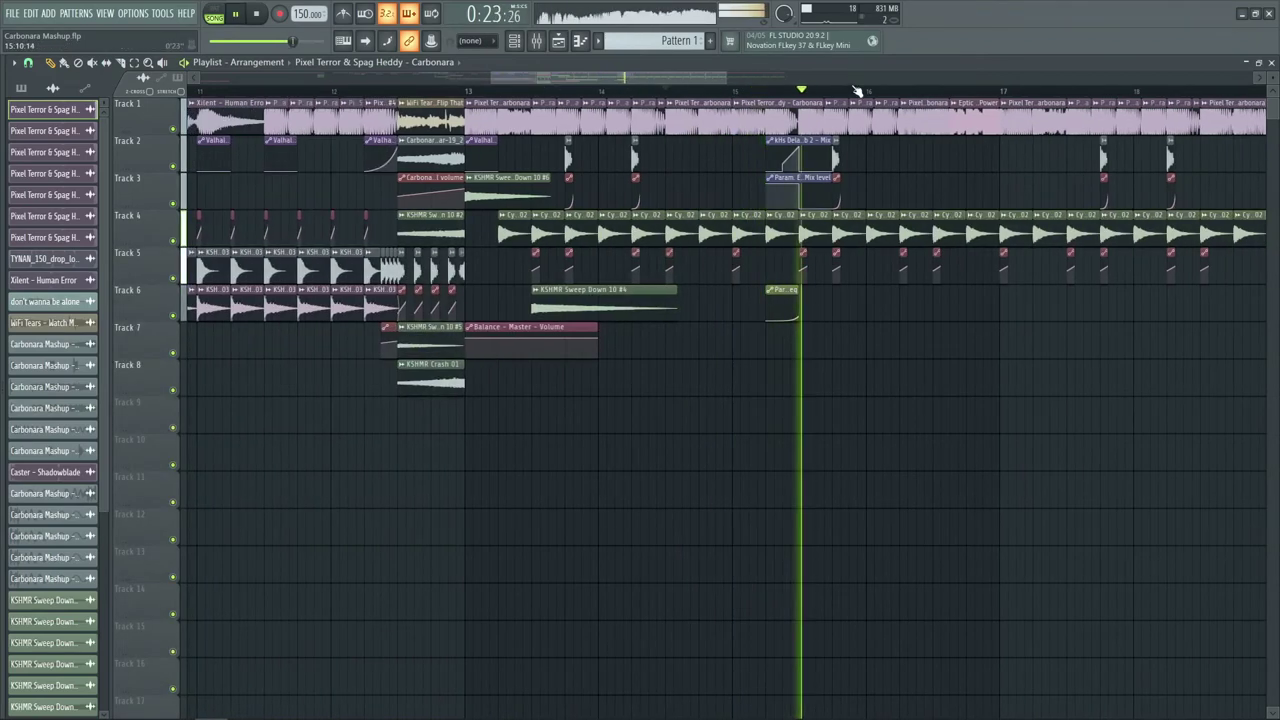
scroll(645, 87, "up", 4)
key("space")
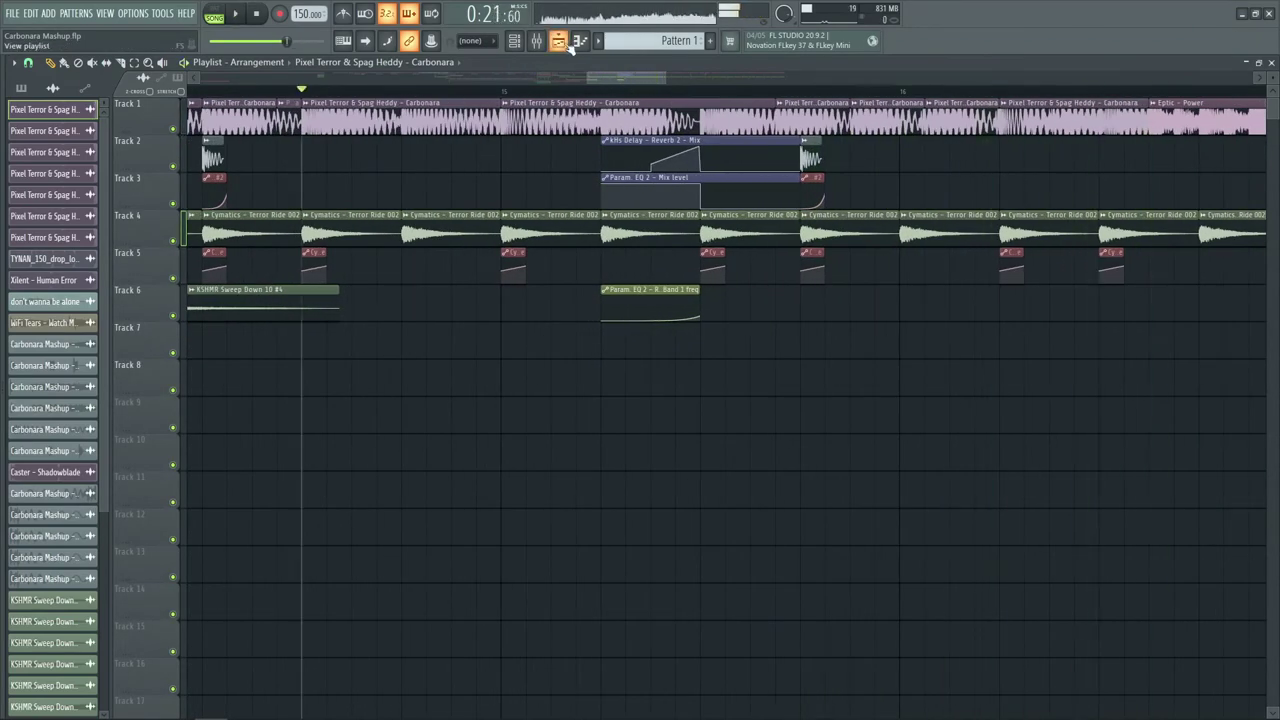
- Check the Reverb 2 track's effects in the mixer, and replay the bar 15 automation passage in the playlist
left_click(560, 41)
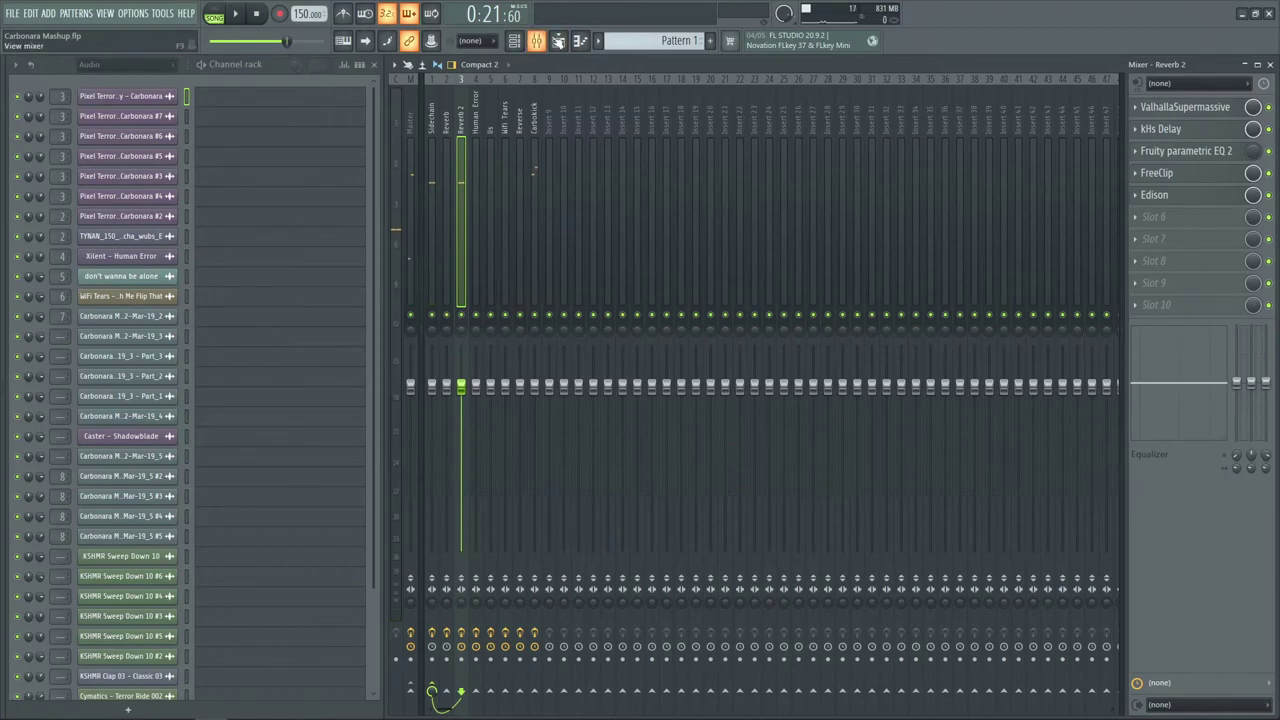
left_click(558, 41)
key("space")
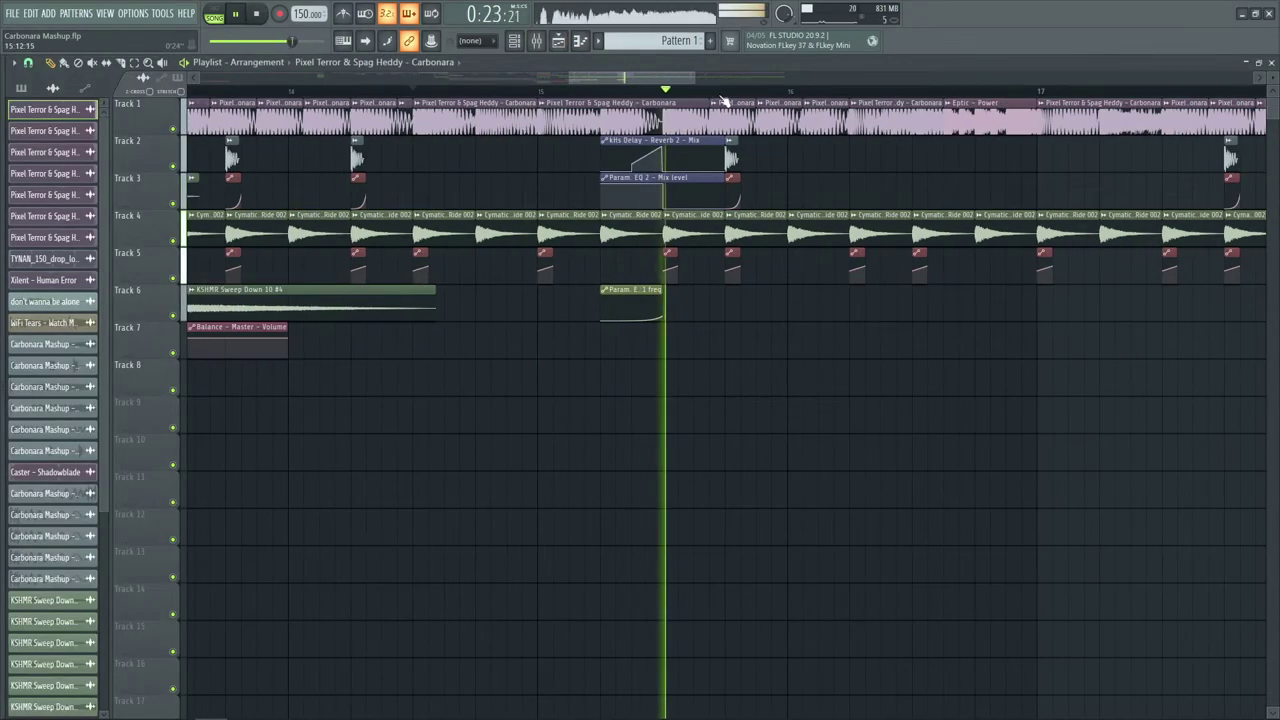
scroll(722, 102, "up", 2)
key("space")
- Examine the kHs Delay settings on the Reverb 2 mixer track beside its playlist automation, and close the plugin
key("F5")
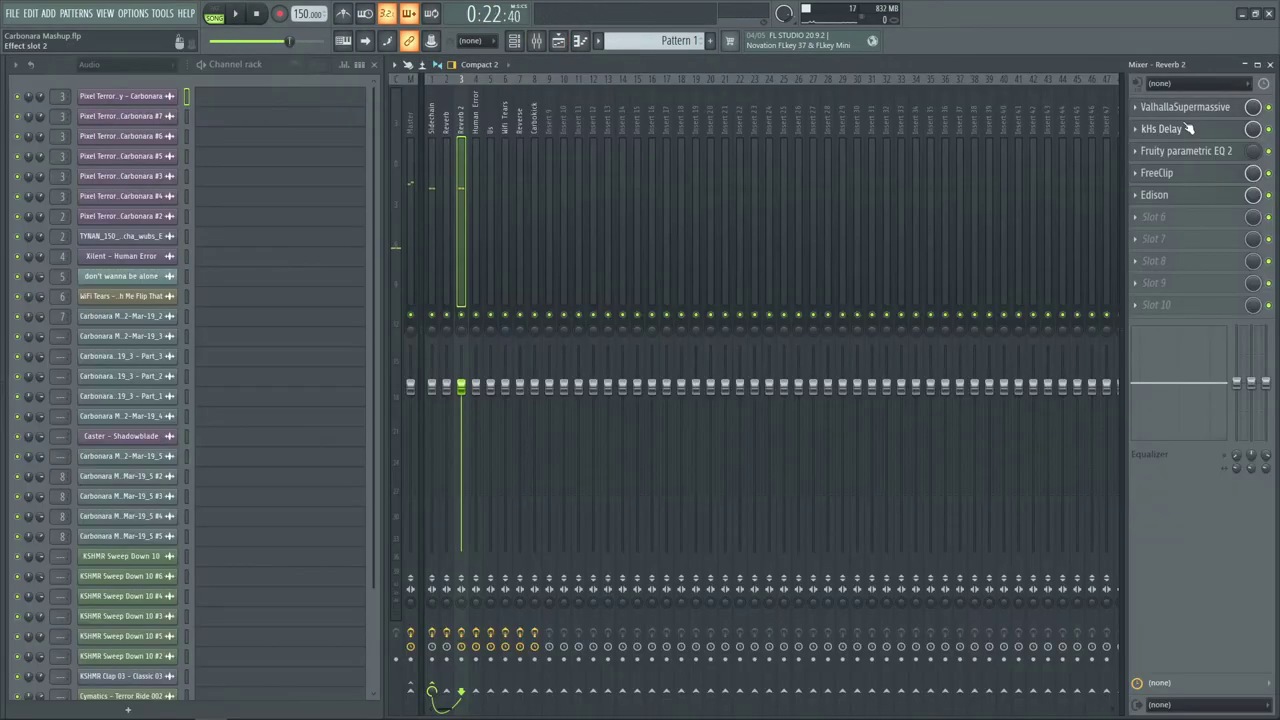
left_click(561, 41)
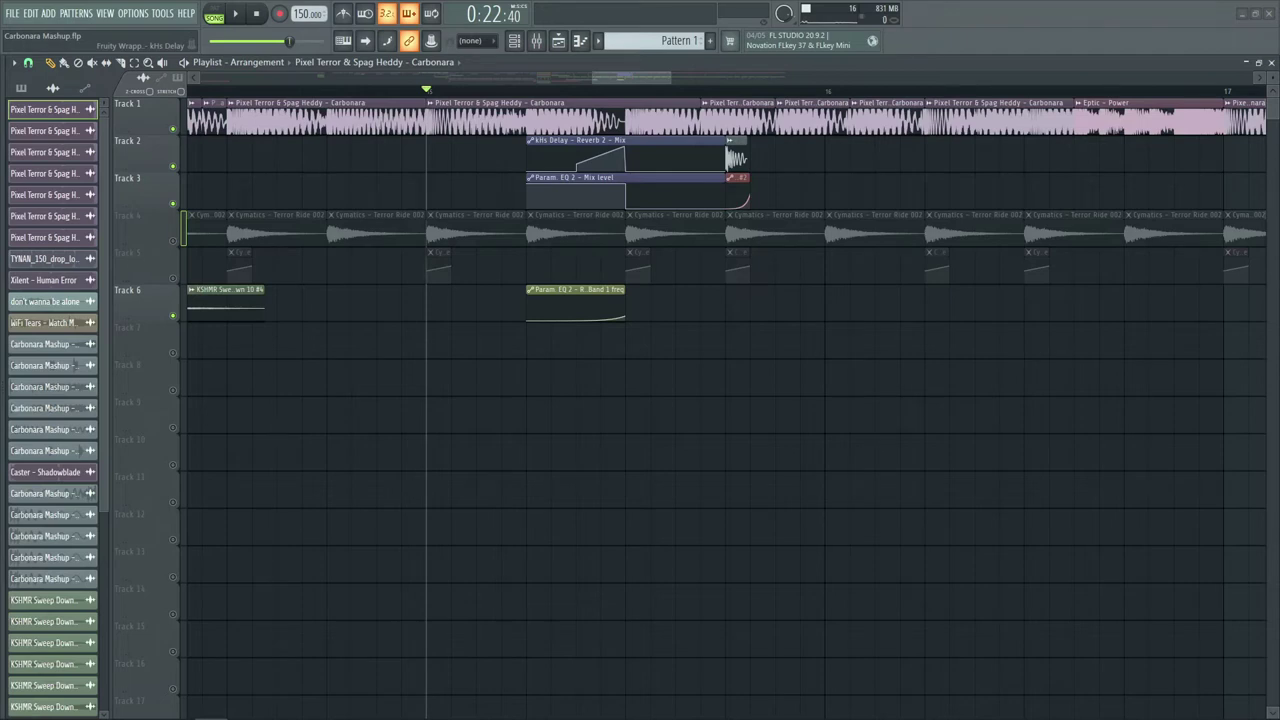
left_click_drag(704, 180, 702, 244)
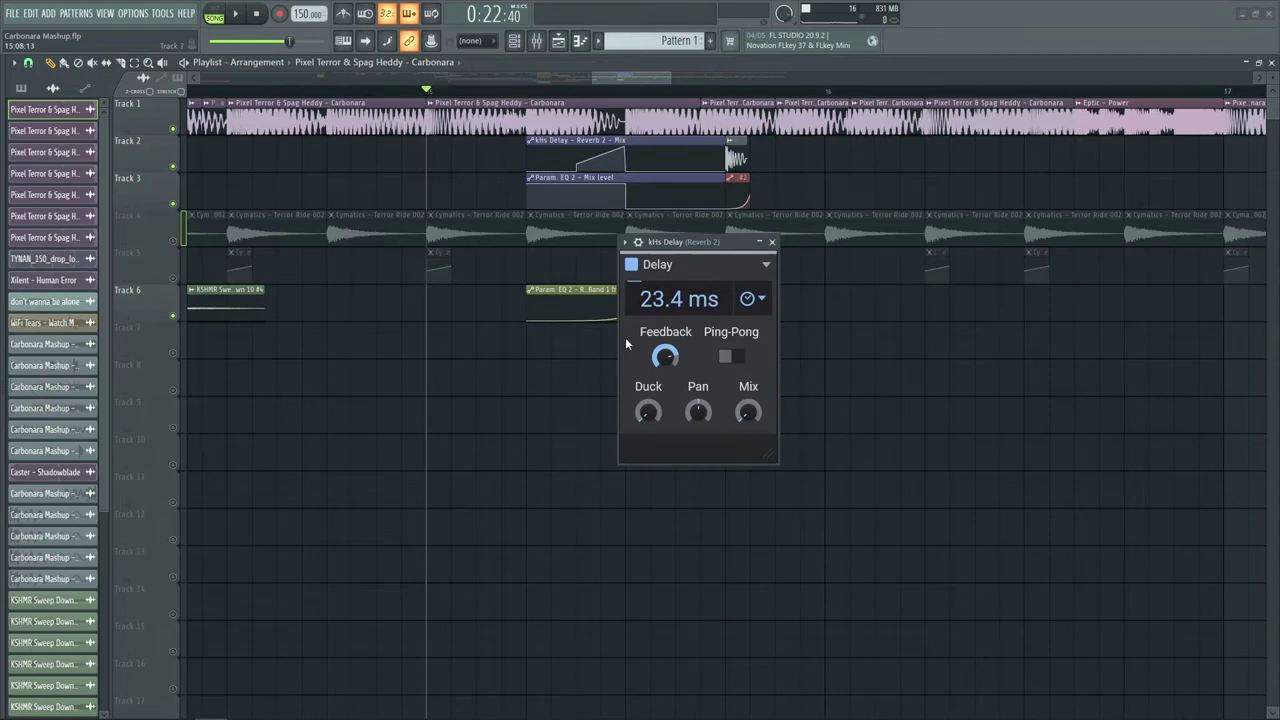
left_click(772, 242)
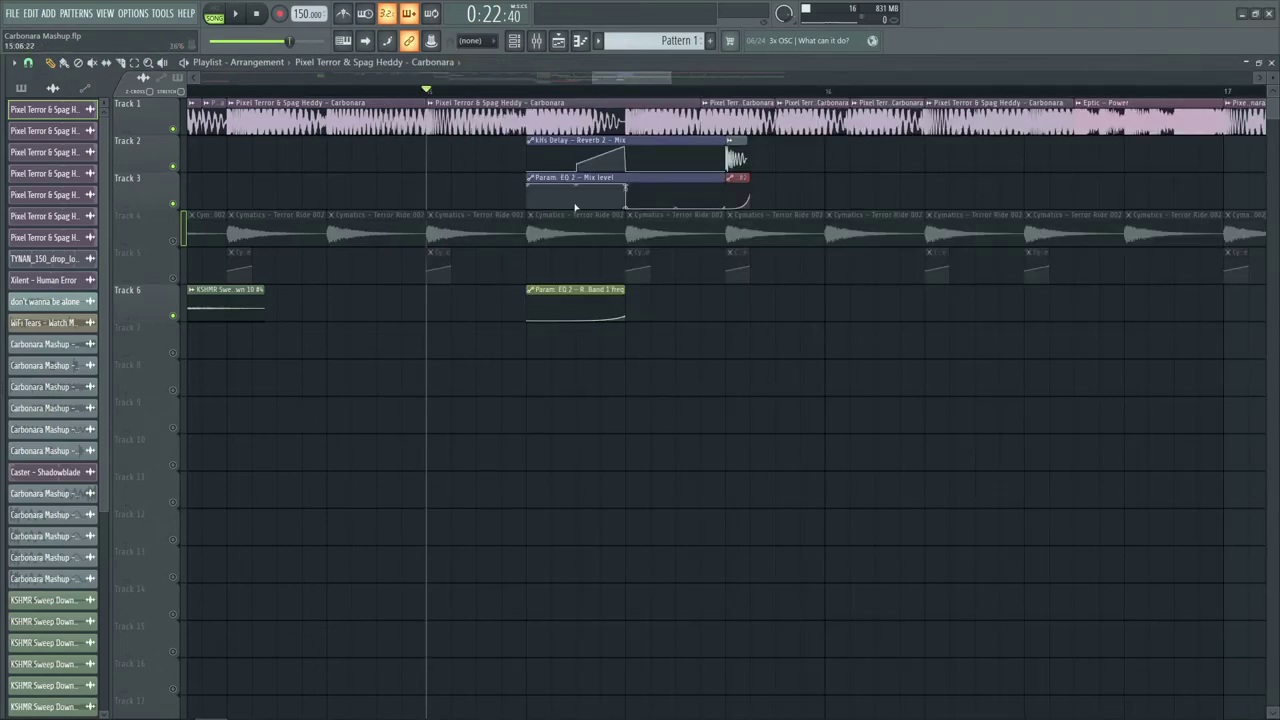
- Mute Track 6 and play from bar 15 with only Tracks 1, 2 and 3 active
left_click(172, 316)
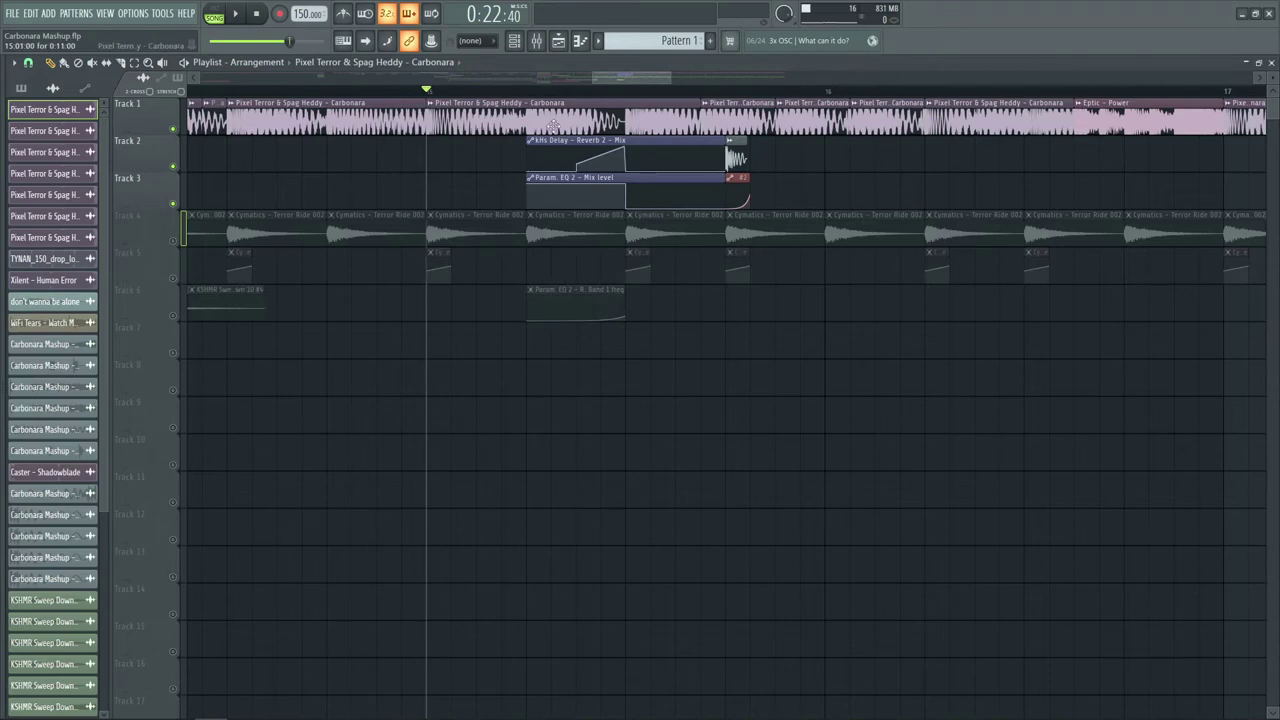
key("space")
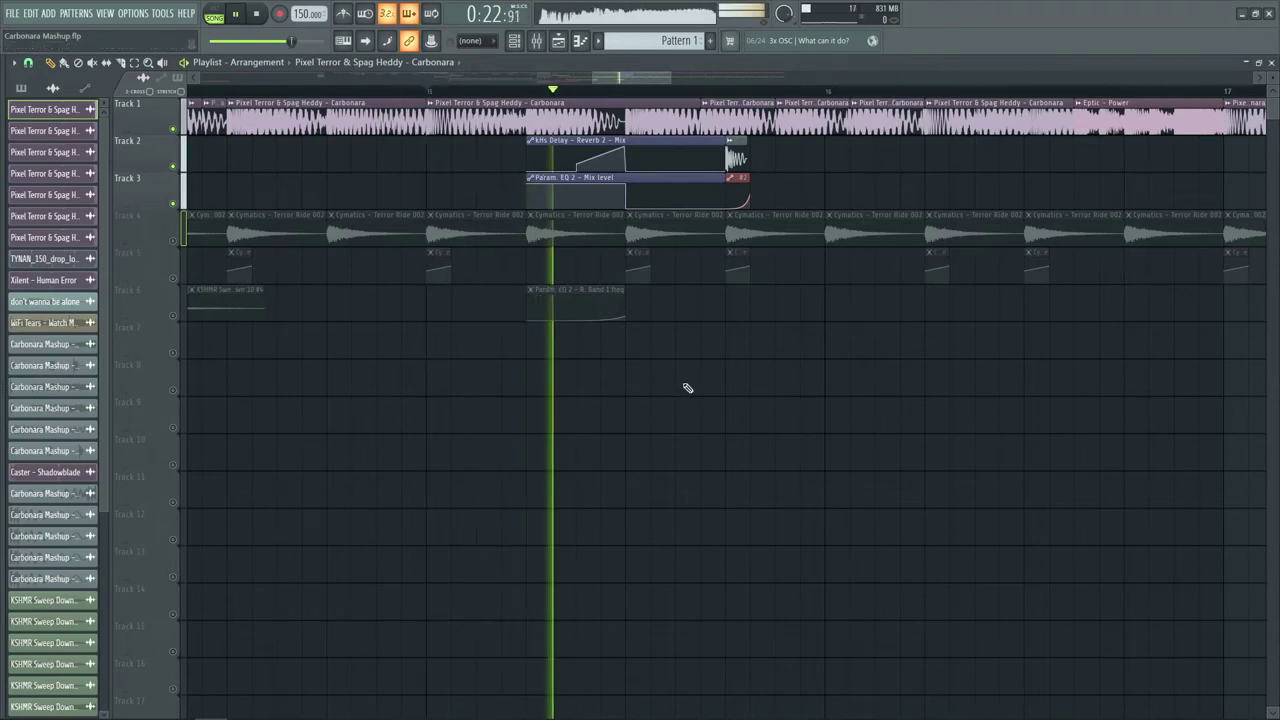
key("space")
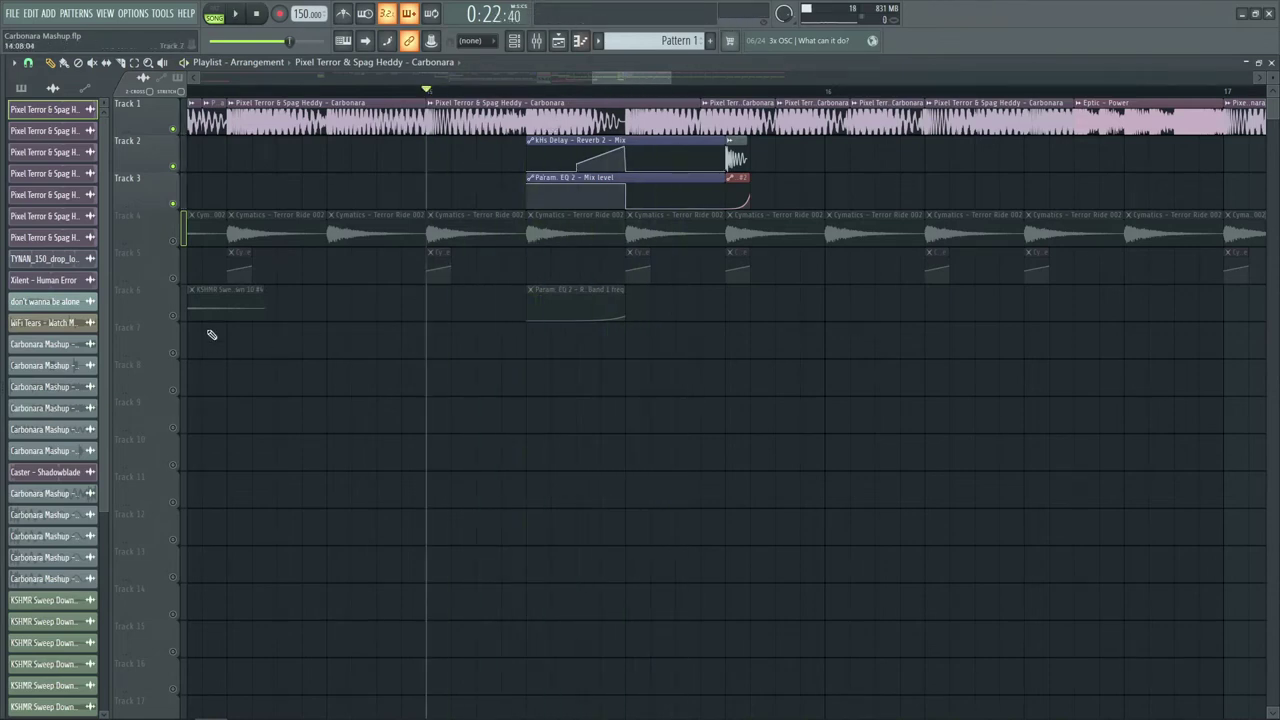
- Unmute Track 6 and replay bar 15 with its Param. EQ 2 band 1 frequency automation
left_click(173, 317)
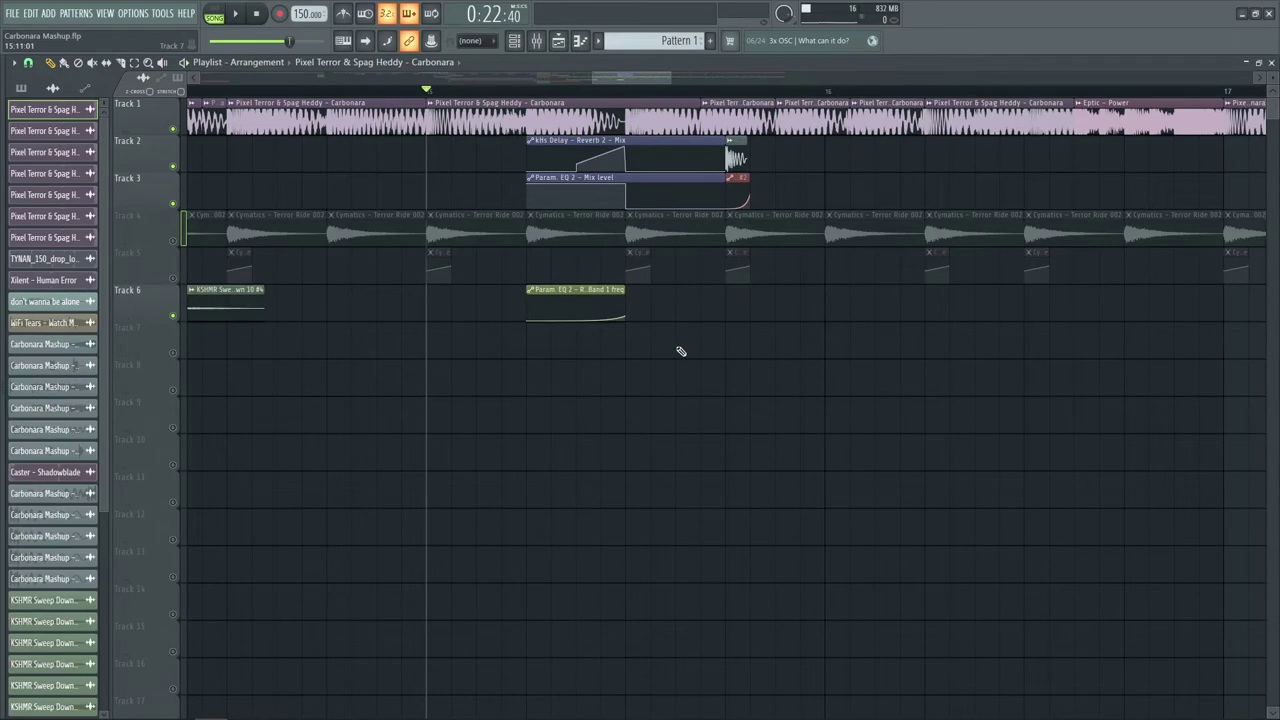
key("space")
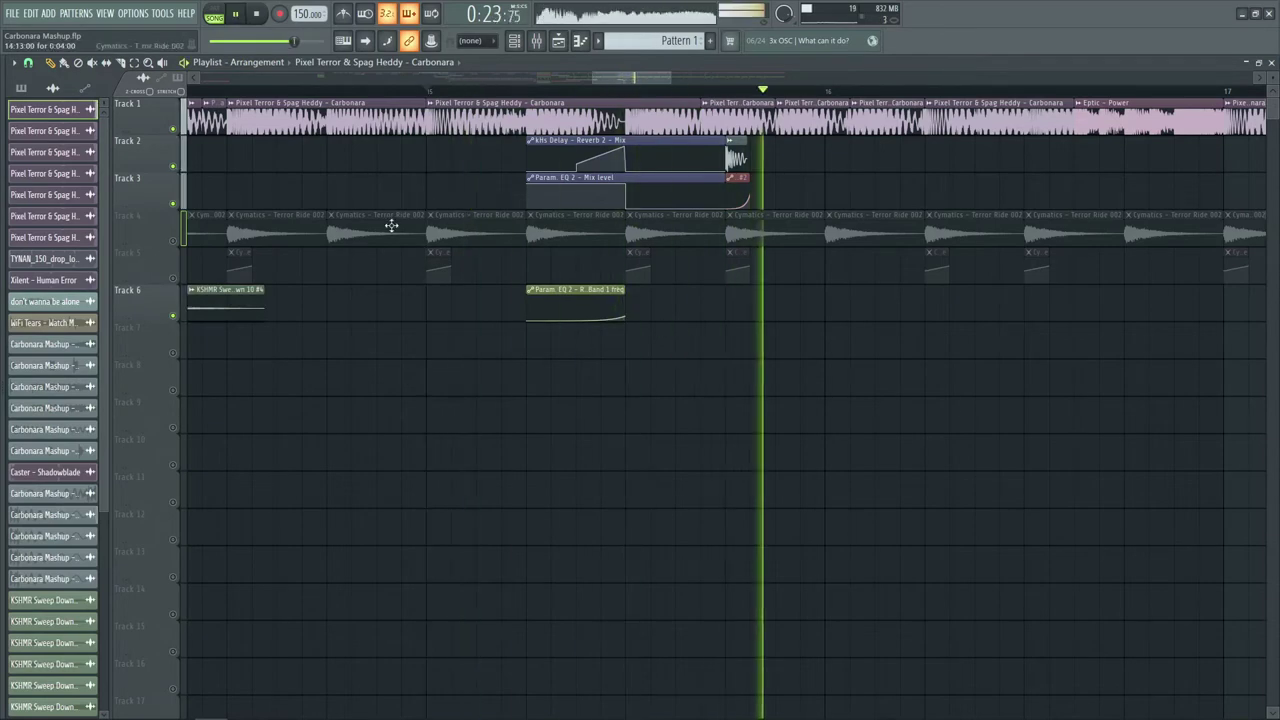
key("space")
- Re-enable all tracks and play the full drop from about bar 12 to bar 20
right_click(174, 130)
right_click(174, 130)
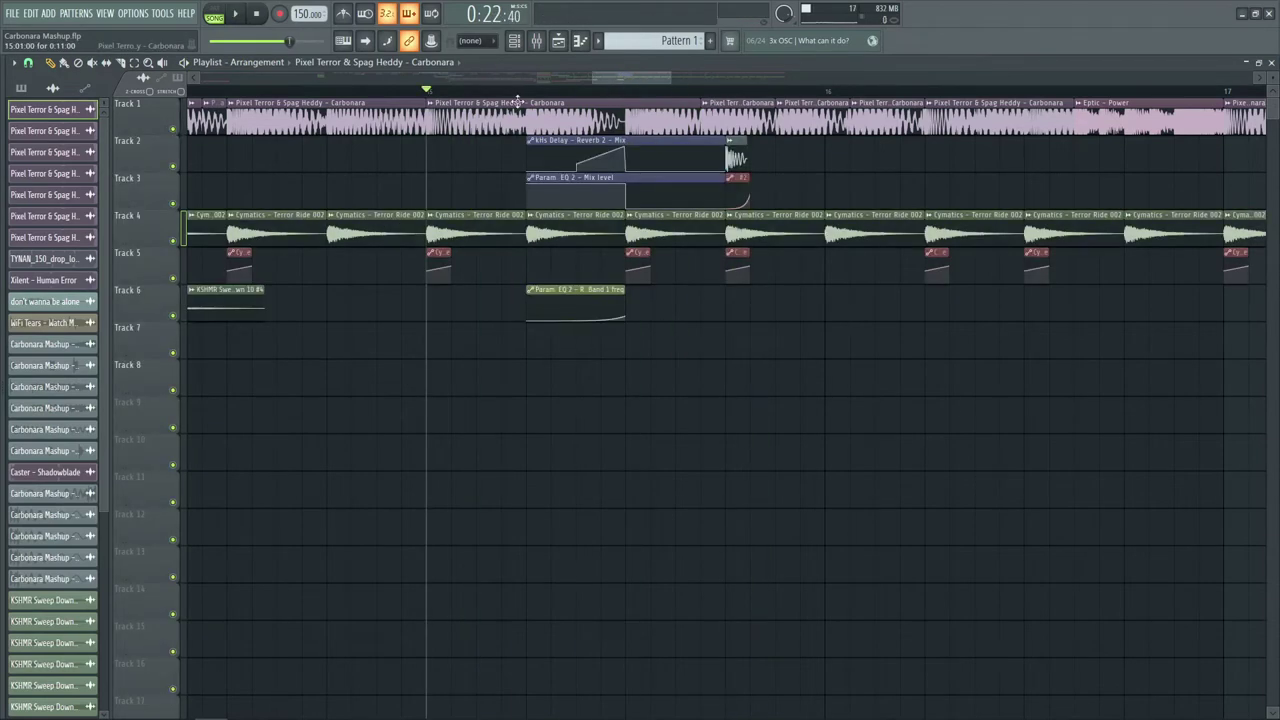
scroll(556, 100, "down", 3)
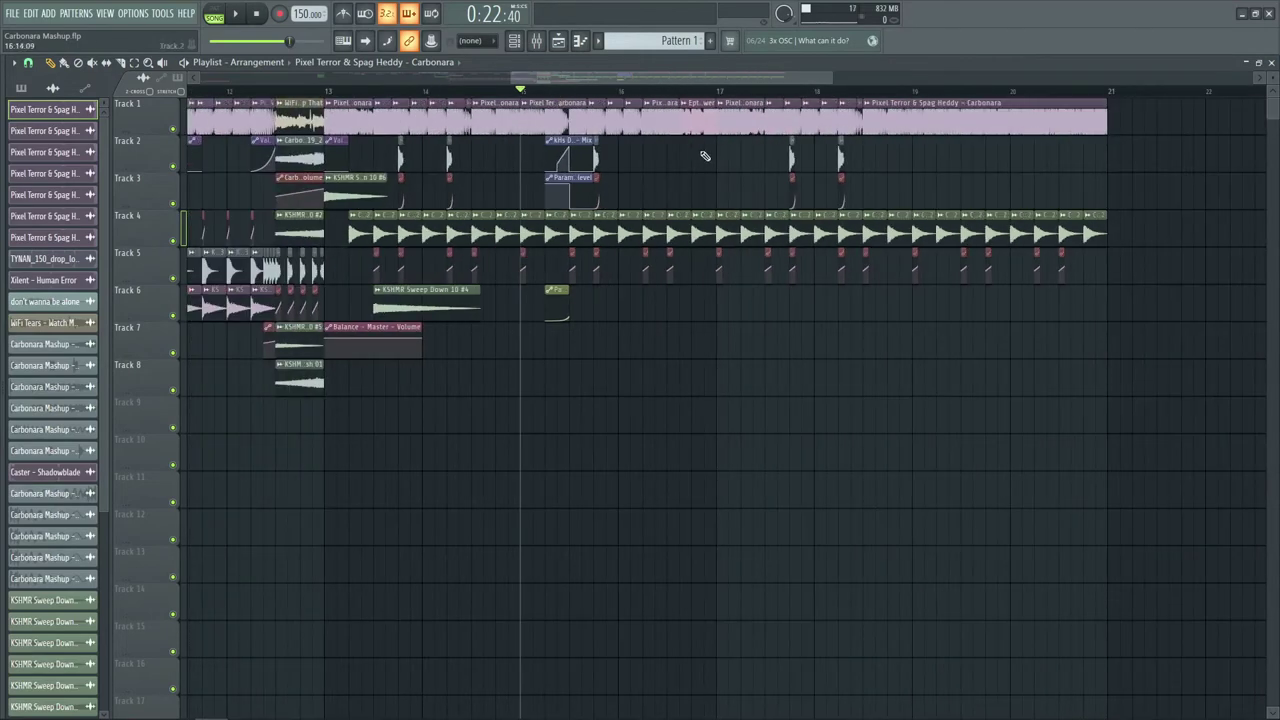
left_click(254, 94)
key("space")
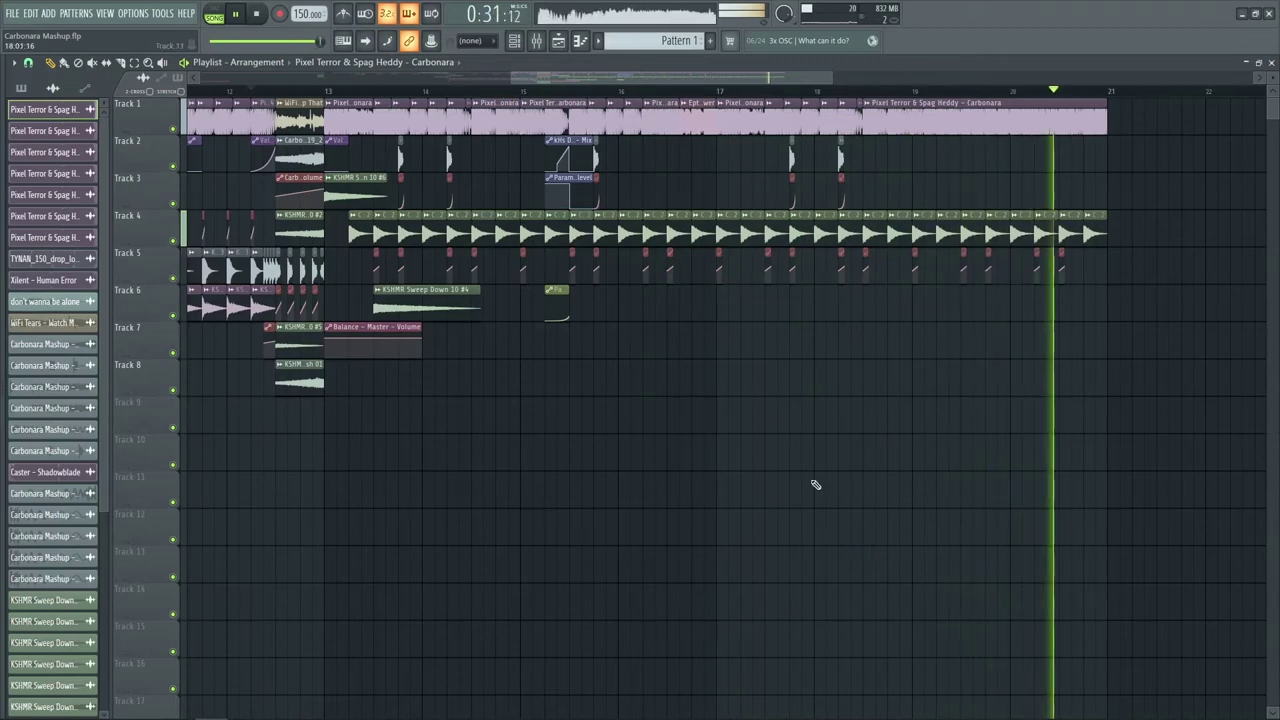
left_click(250, 91)
key("space")
- Review the complete Carbonara Mashup arrangement, from its first bar to the end of the drop
scroll(320, 92, "up", 3)
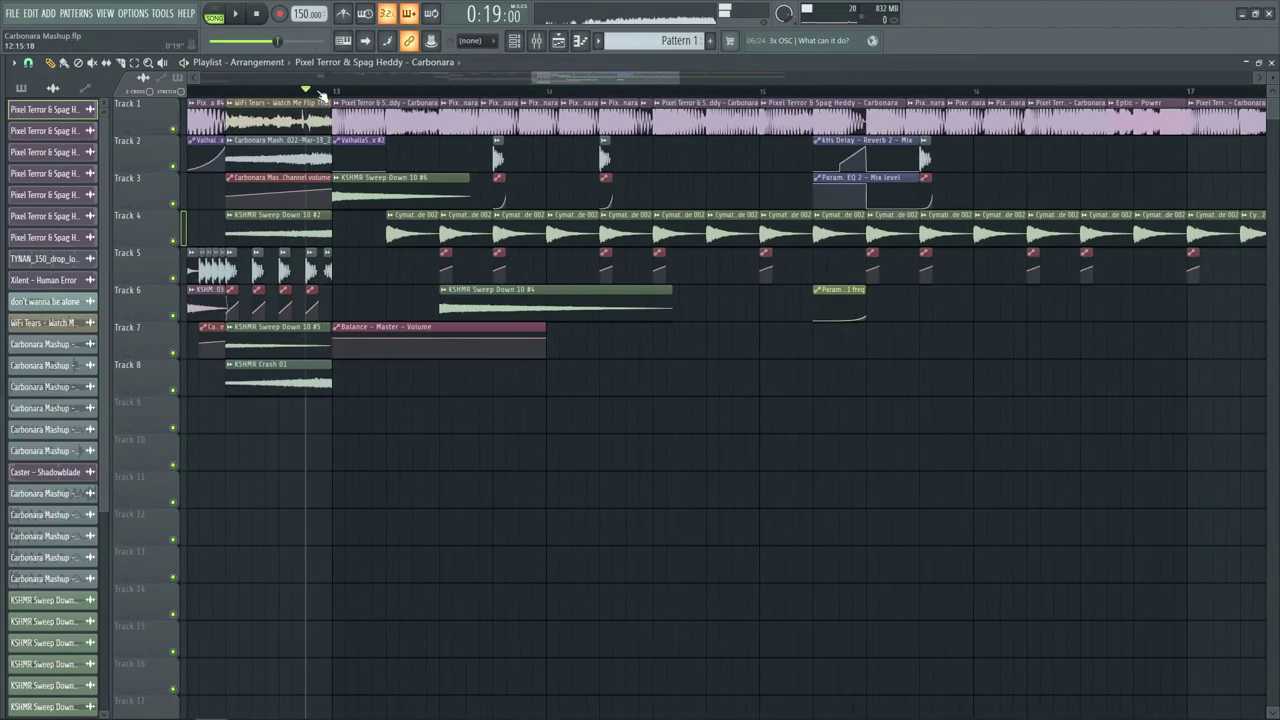
scroll(320, 92, "up", 4)
right_click(173, 279)
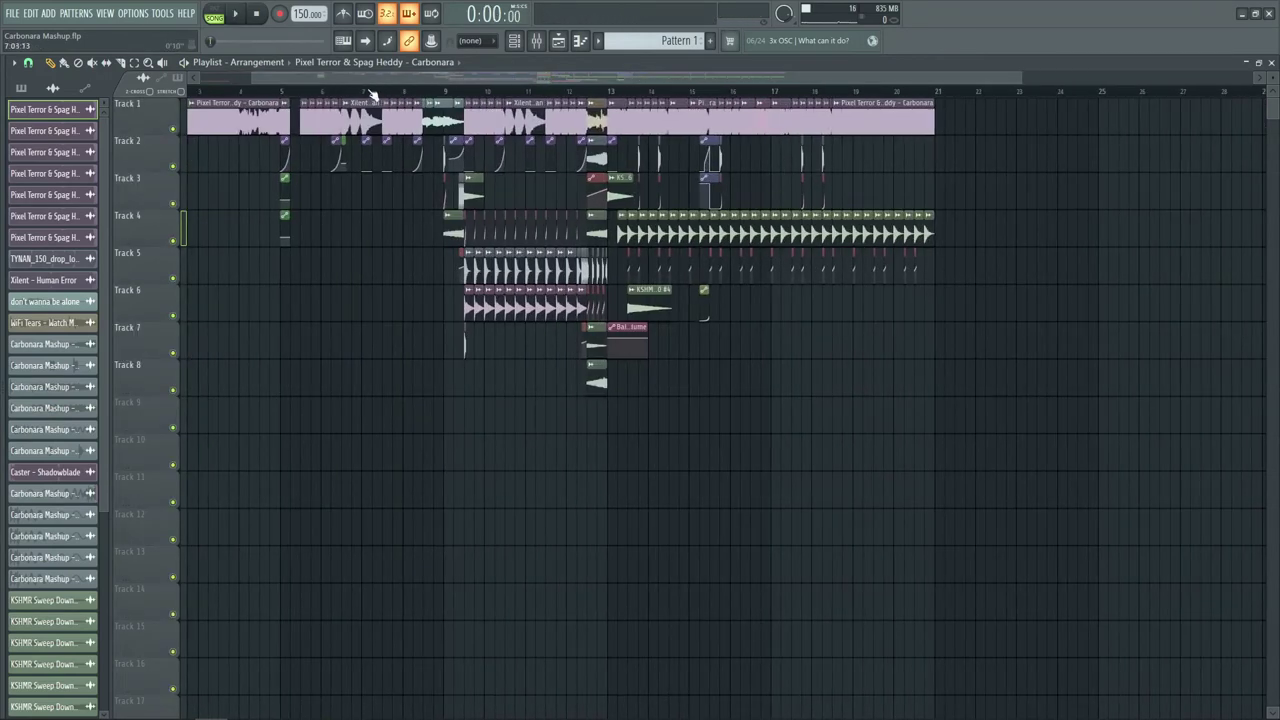
scroll(283, 88, "up", 1)
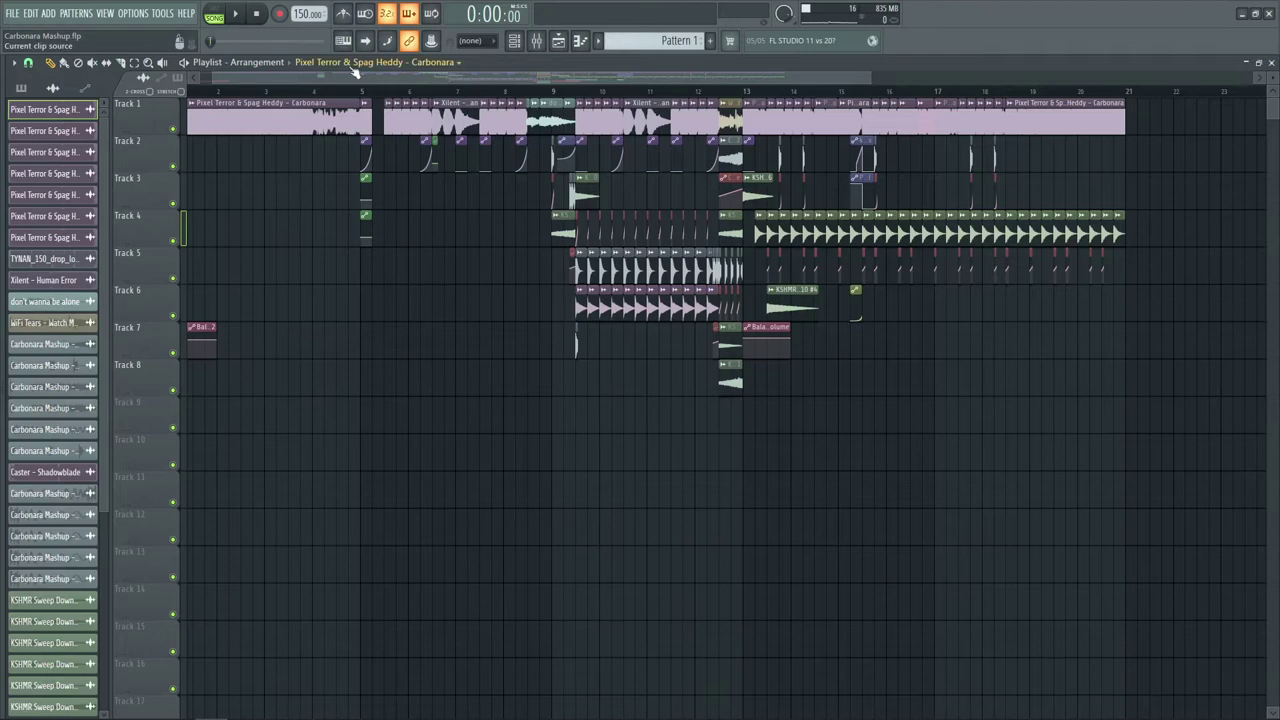
left_click_drag(353, 74, 300, 79)
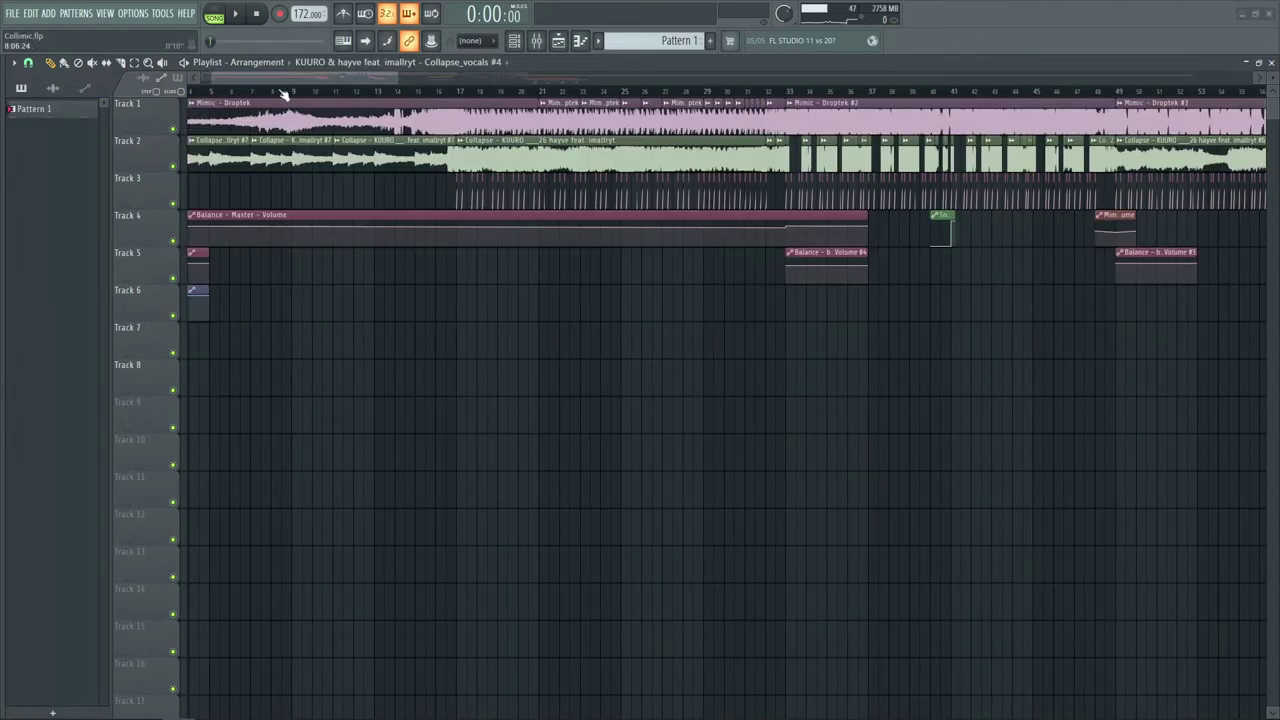
- Select the Mimic - Droptek clip on Track 1 and survey the layers of the Collimic arrangement
left_click_drag(286, 76, 266, 77)
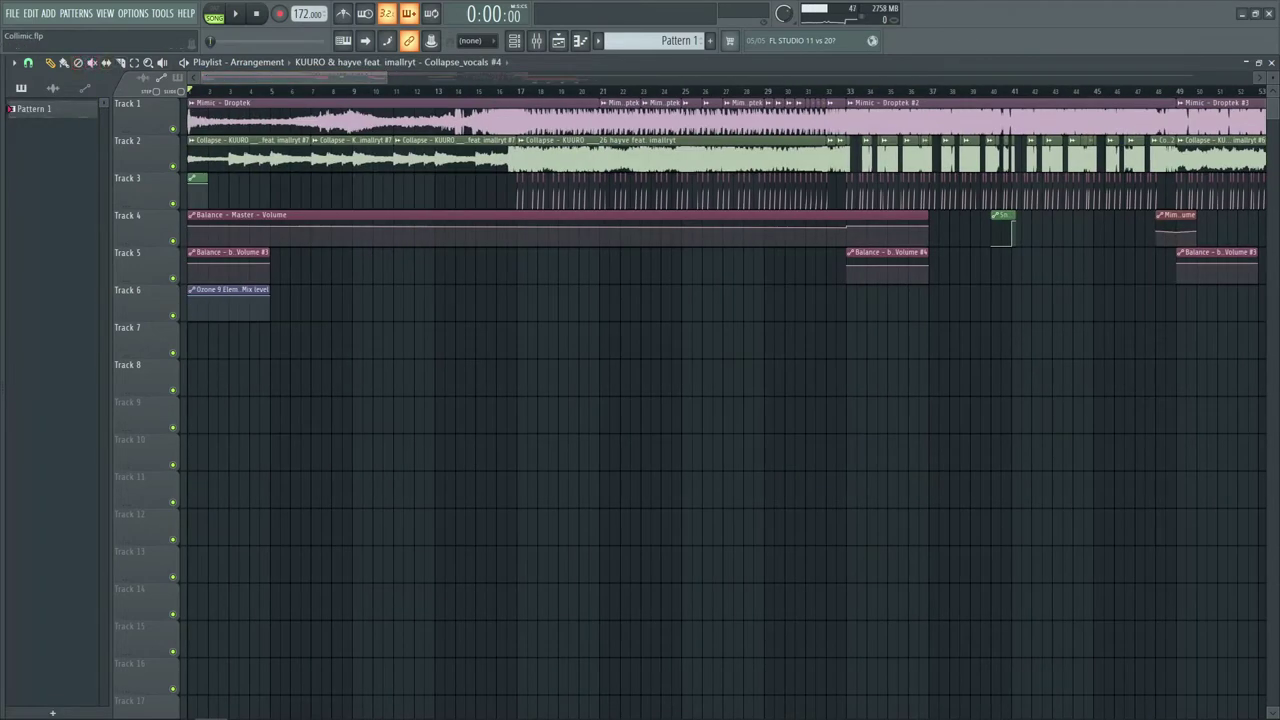
left_click(466, 103)
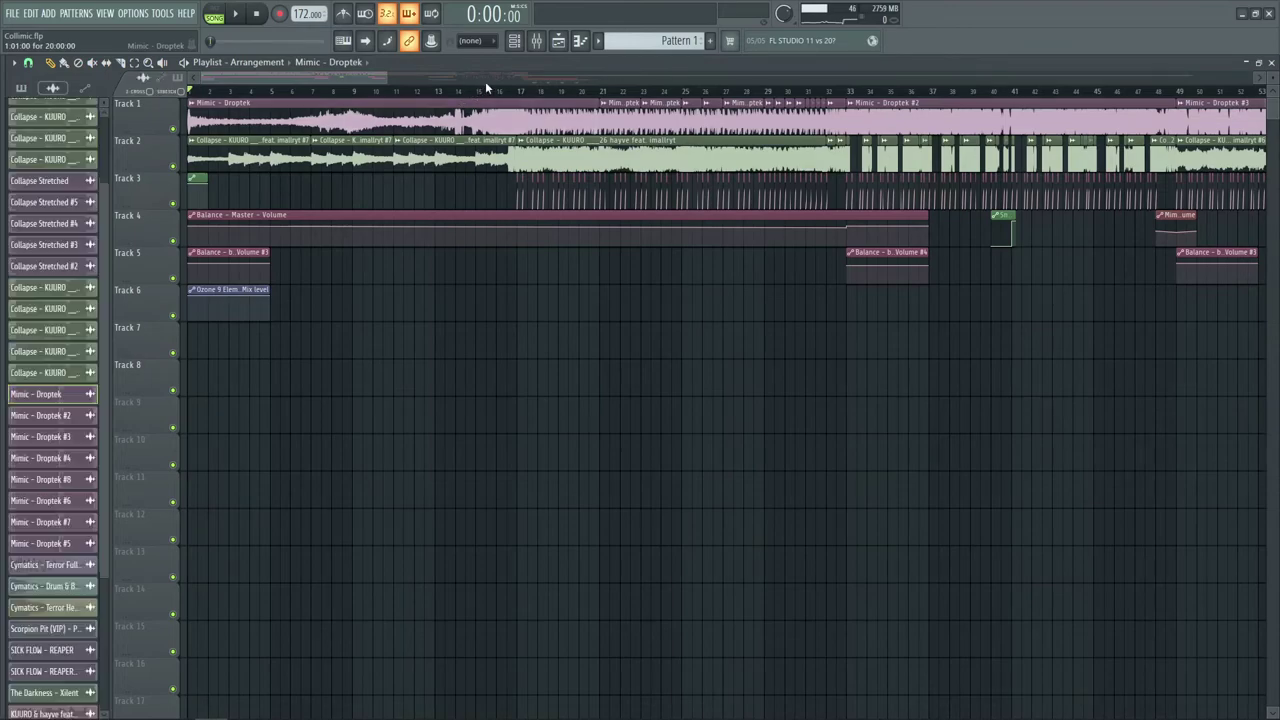
scroll(482, 89, "down", 4)
scroll(467, 97, "up", 4)
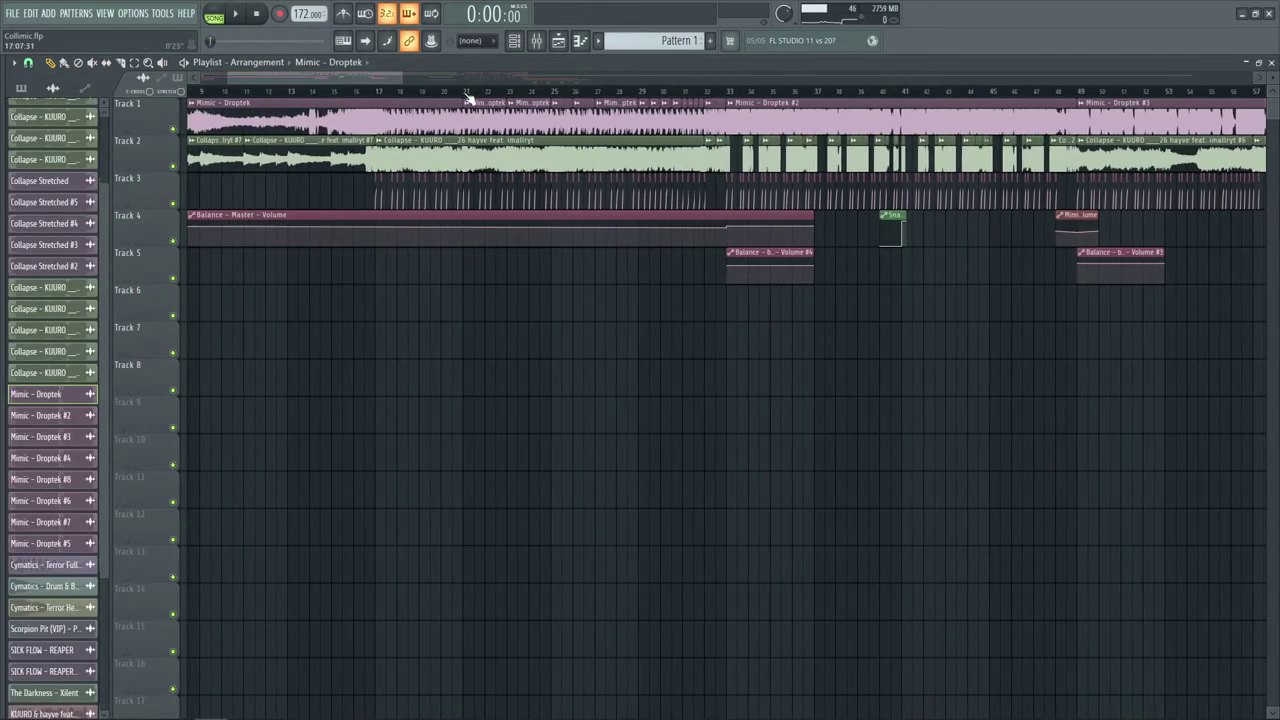
scroll(467, 97, "down", 3)
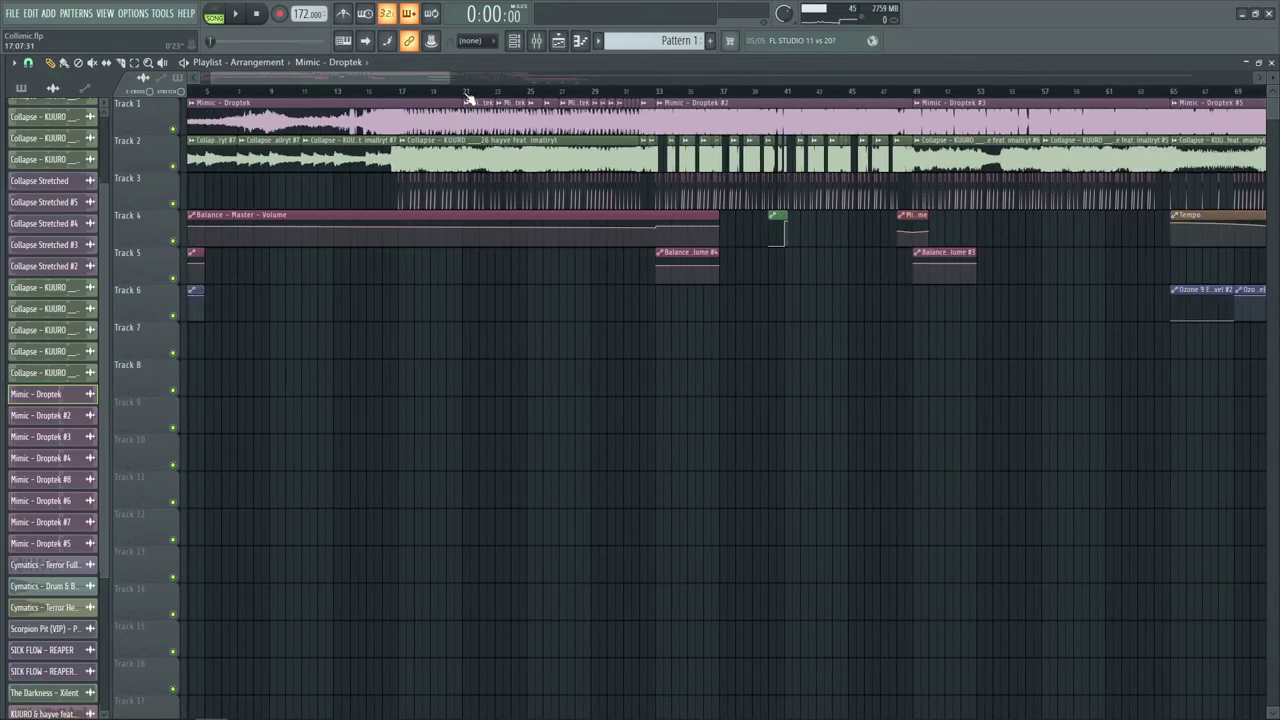
scroll(467, 97, "down", 1)
scroll(660, 100, "up", 5)
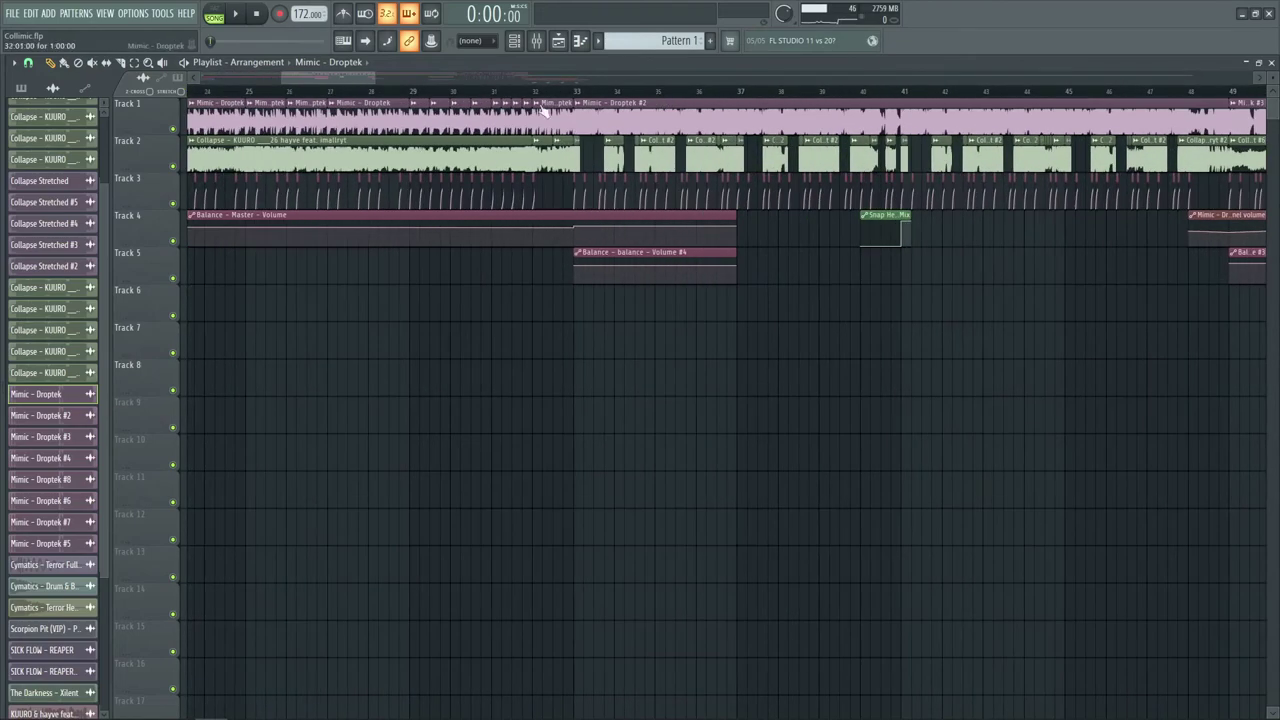
- Play the Collimic arrangement with all tracks enabled from about bar 29 to about bar 48
left_click(413, 97)
key("space")
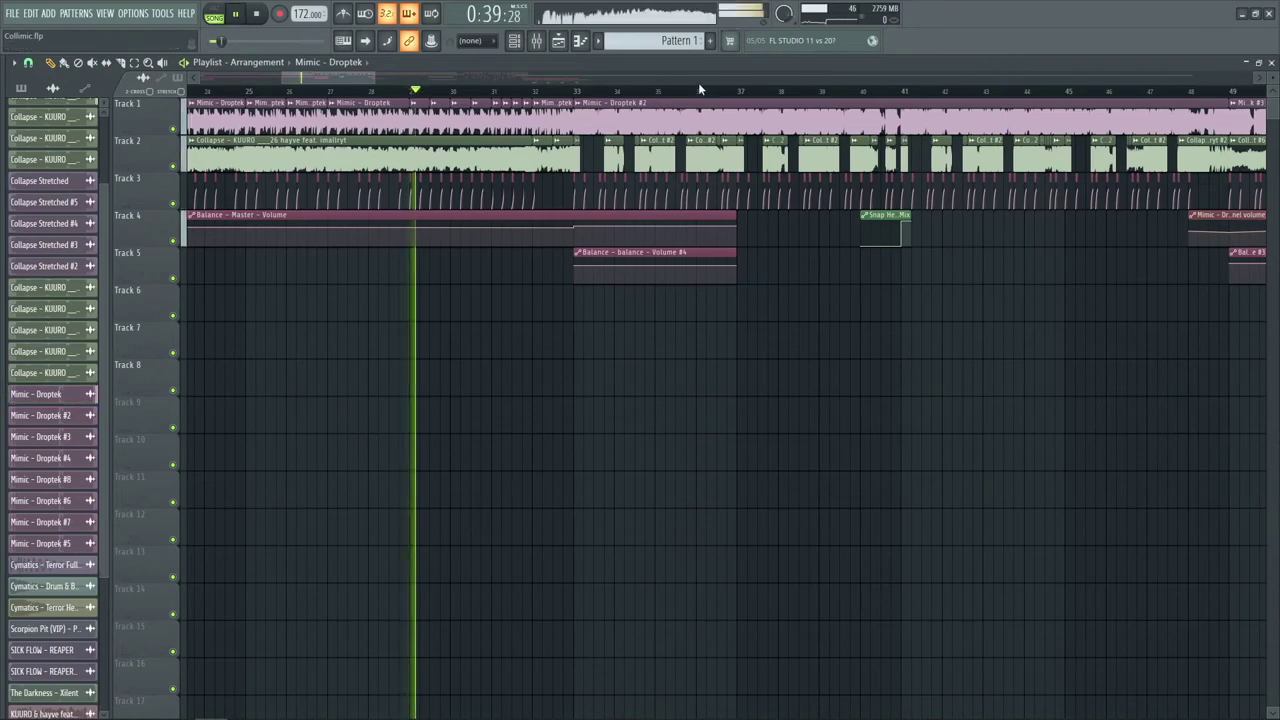
scroll(692, 95, "up", 2)
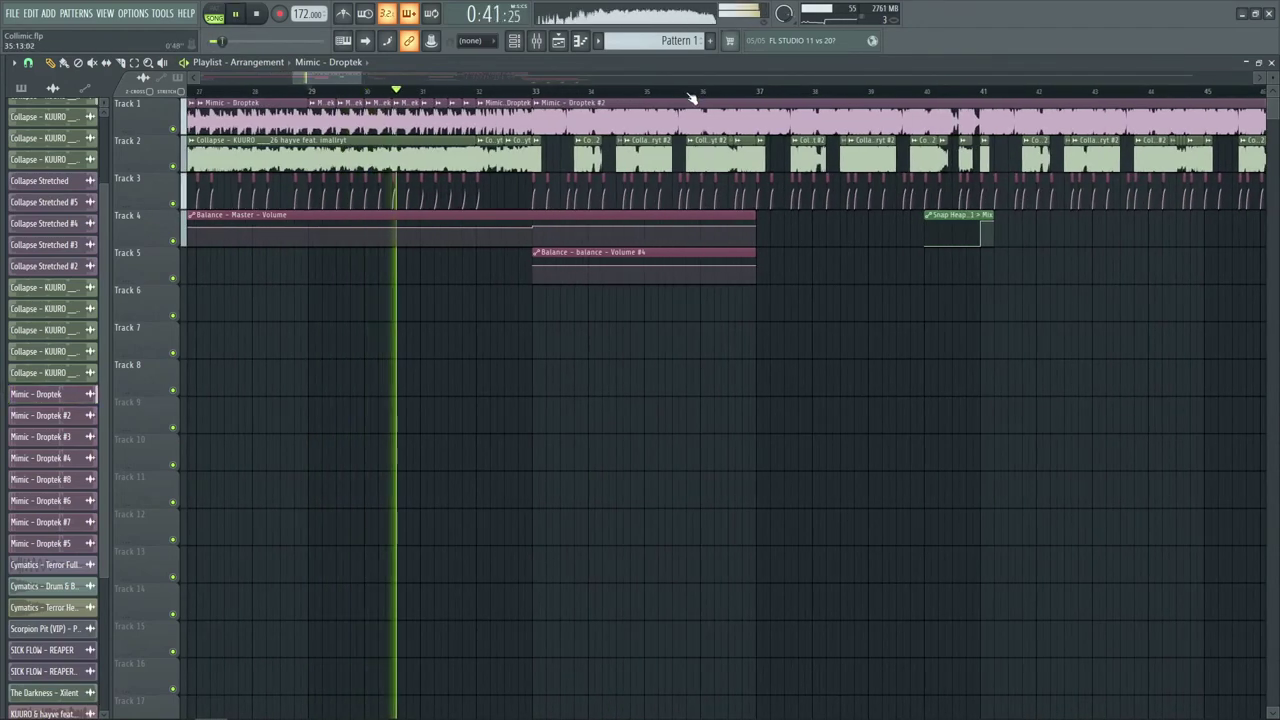
scroll(692, 95, "up", 1)
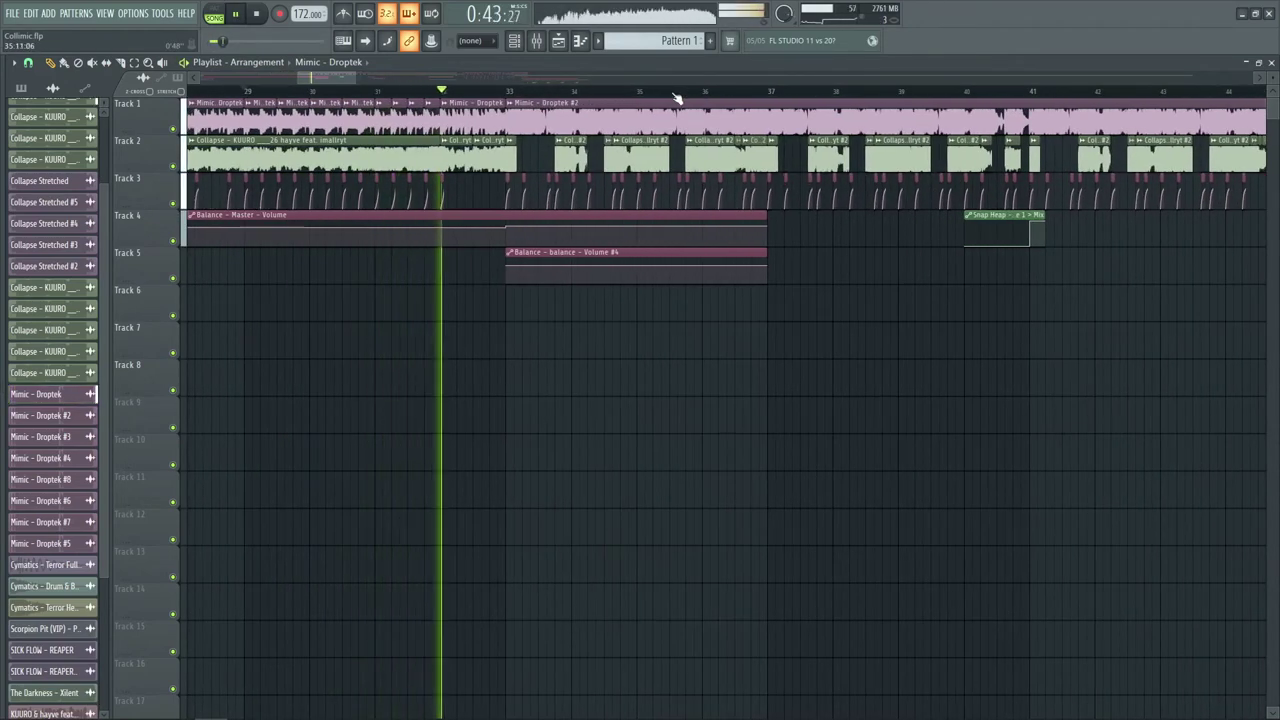
scroll(634, 78, "right", 1)
scroll(634, 78, "right", 2)
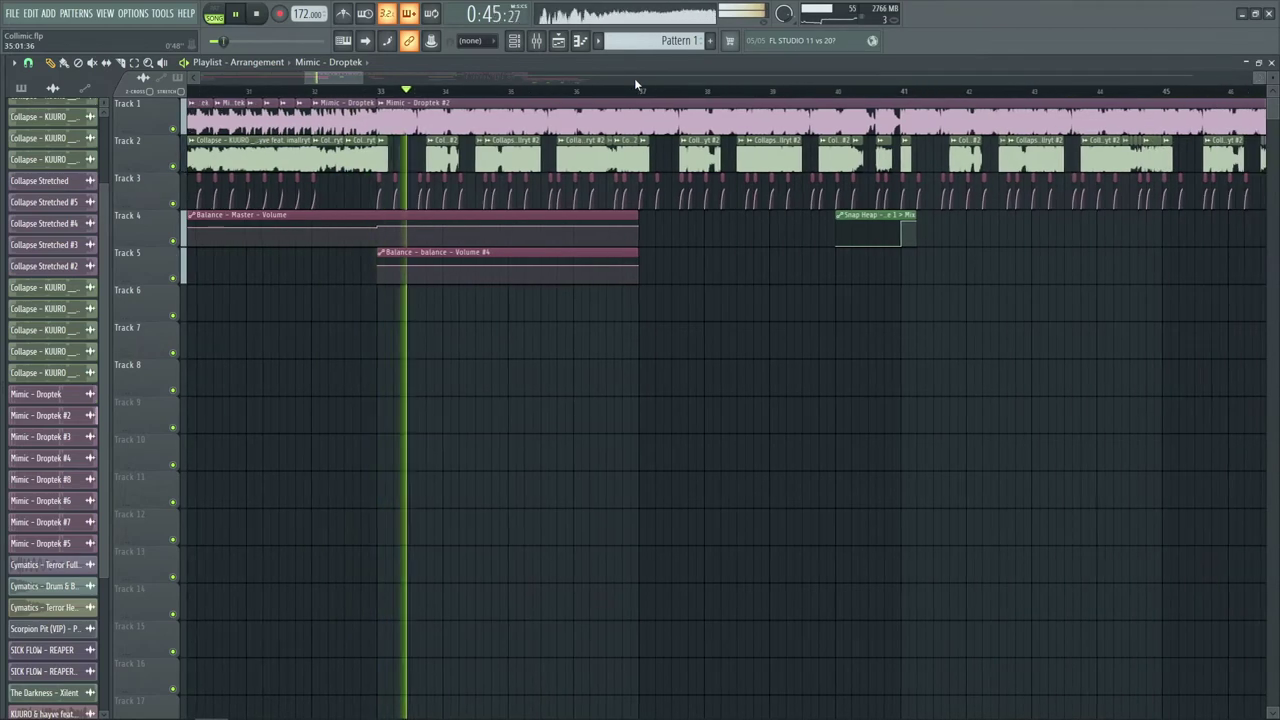
scroll(630, 92, "down", 1)
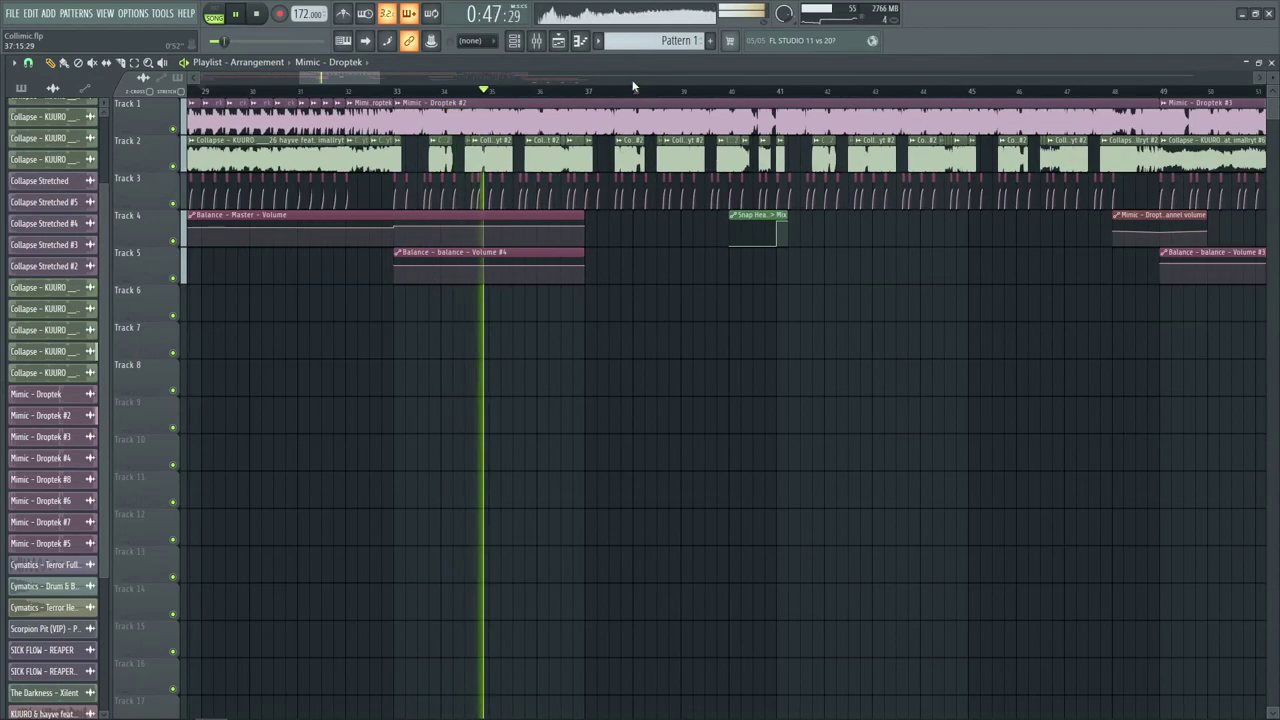
scroll(633, 78, "right", 4)
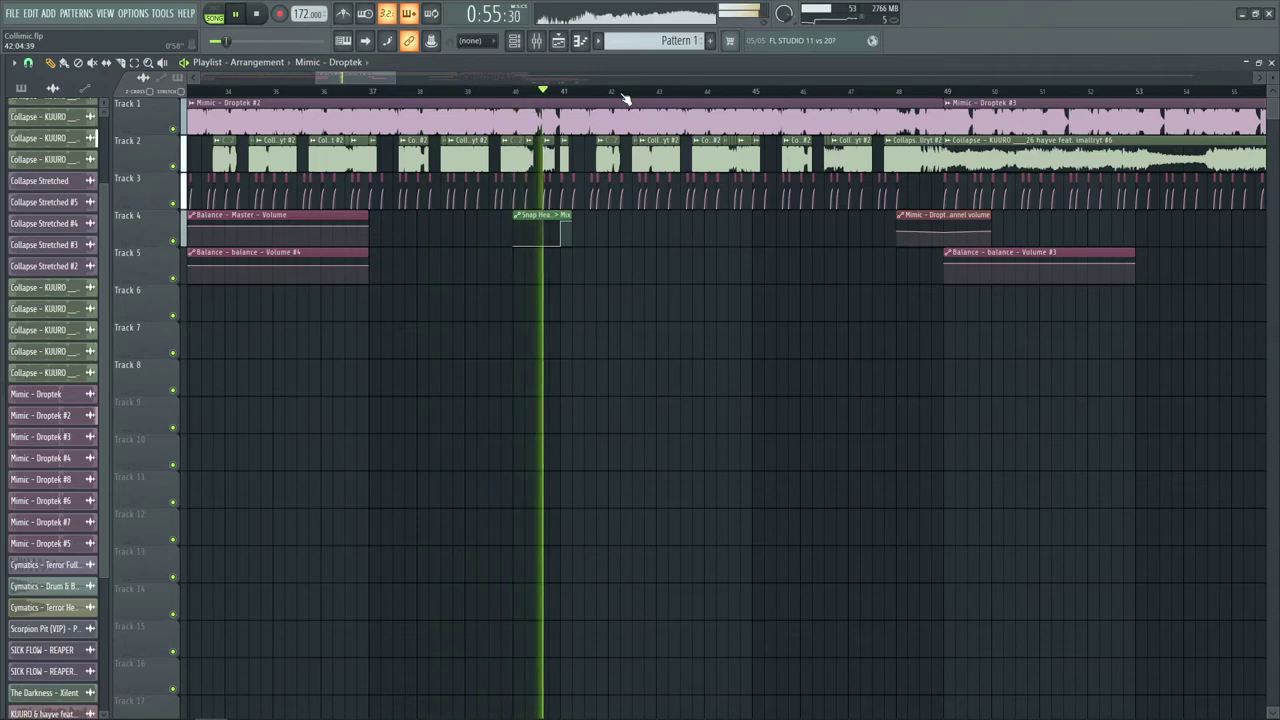
scroll(623, 97, "down", 1)
scroll(623, 97, "down", 3)
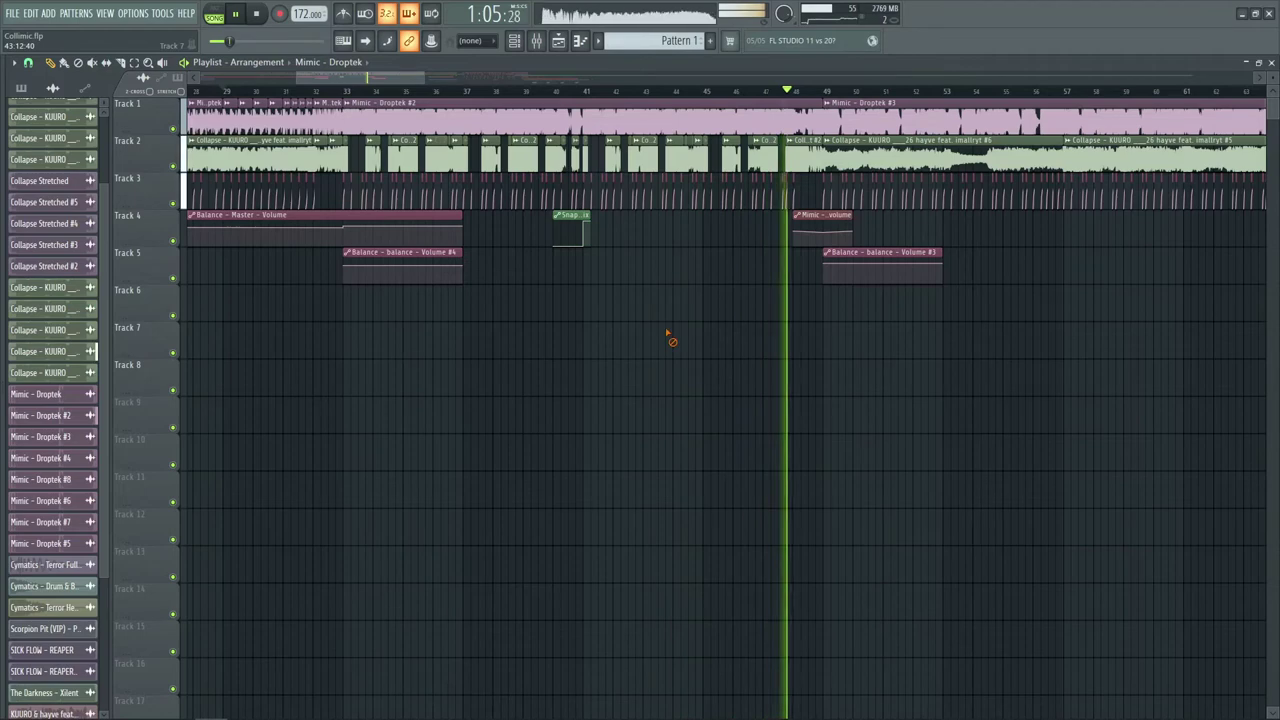
key("space")
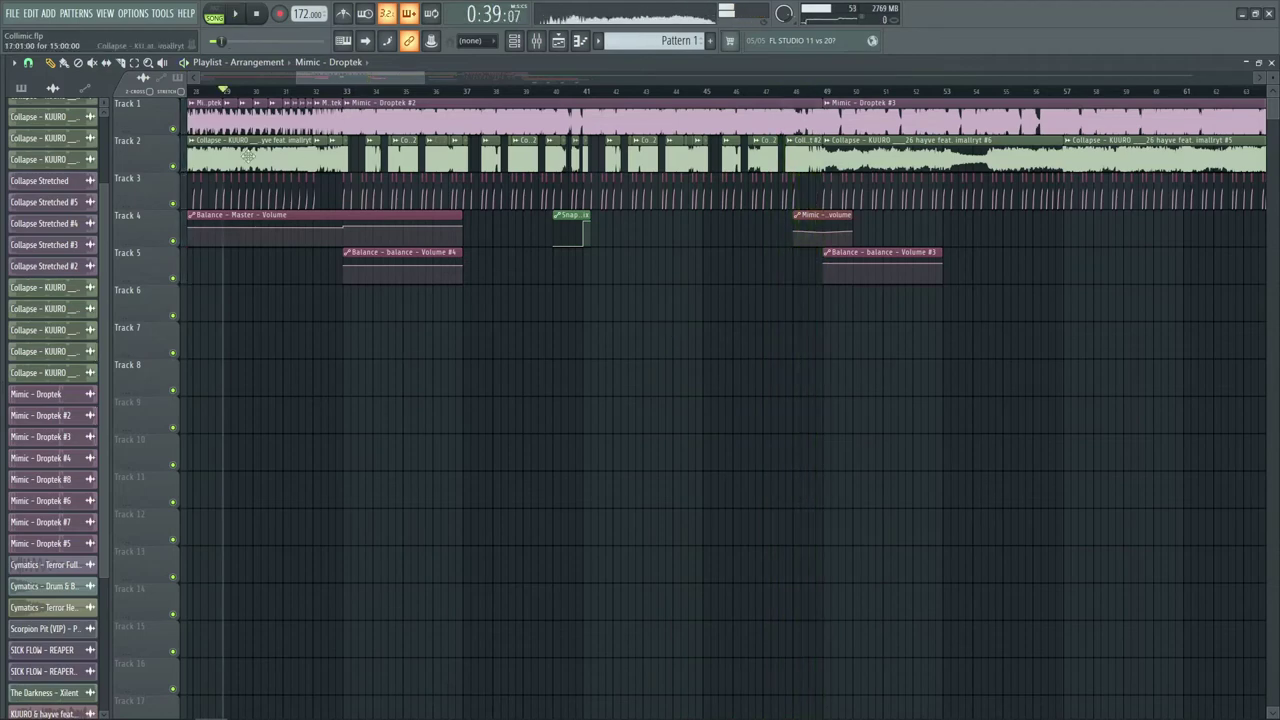
- Solo the Mimic clips on Track 1, keeping Track 4's automation active, and play them from bar 32 to about bar 36
right_click(172, 129)
scroll(300, 95, "up", 2)
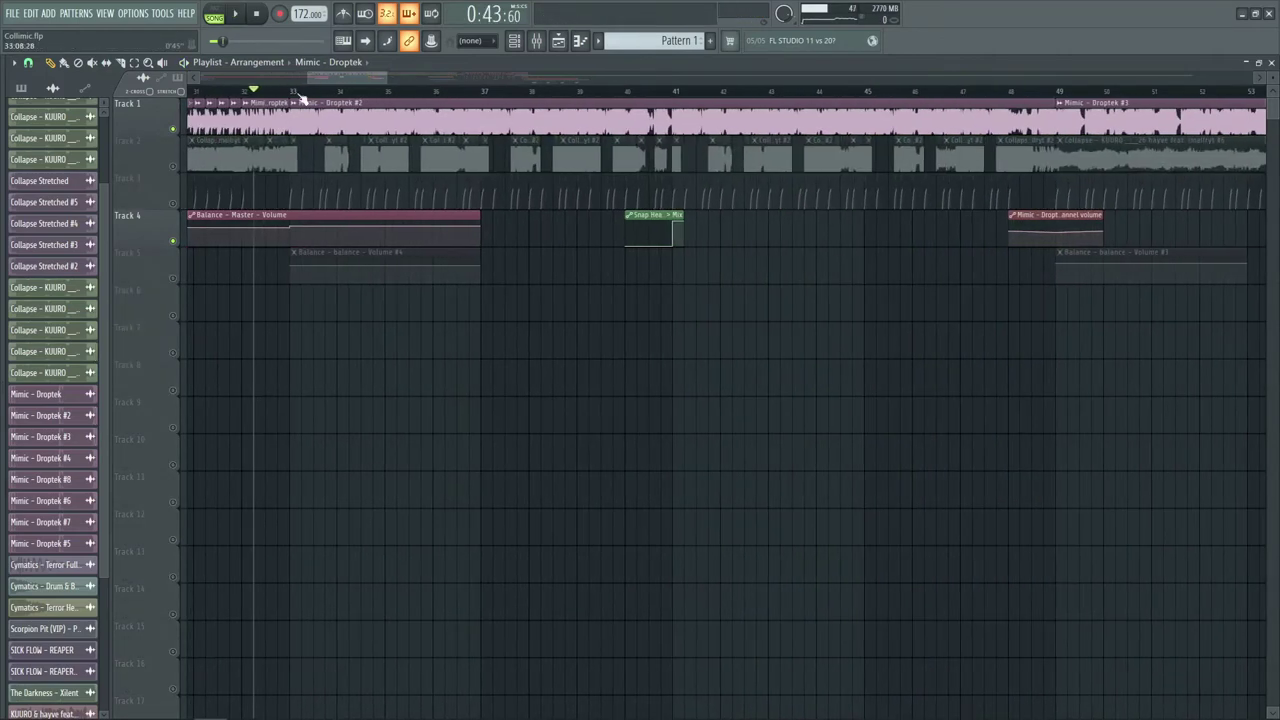
left_click(255, 92)
scroll(320, 92, "down", 2)
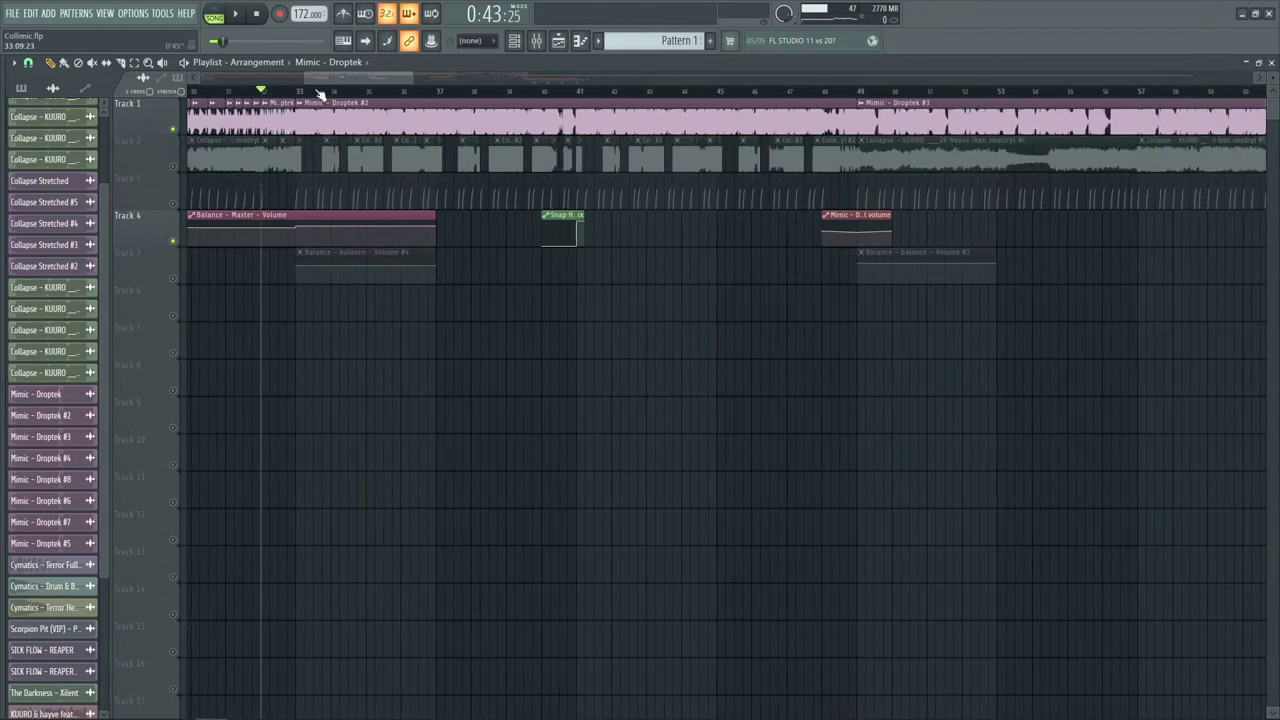
key("space")
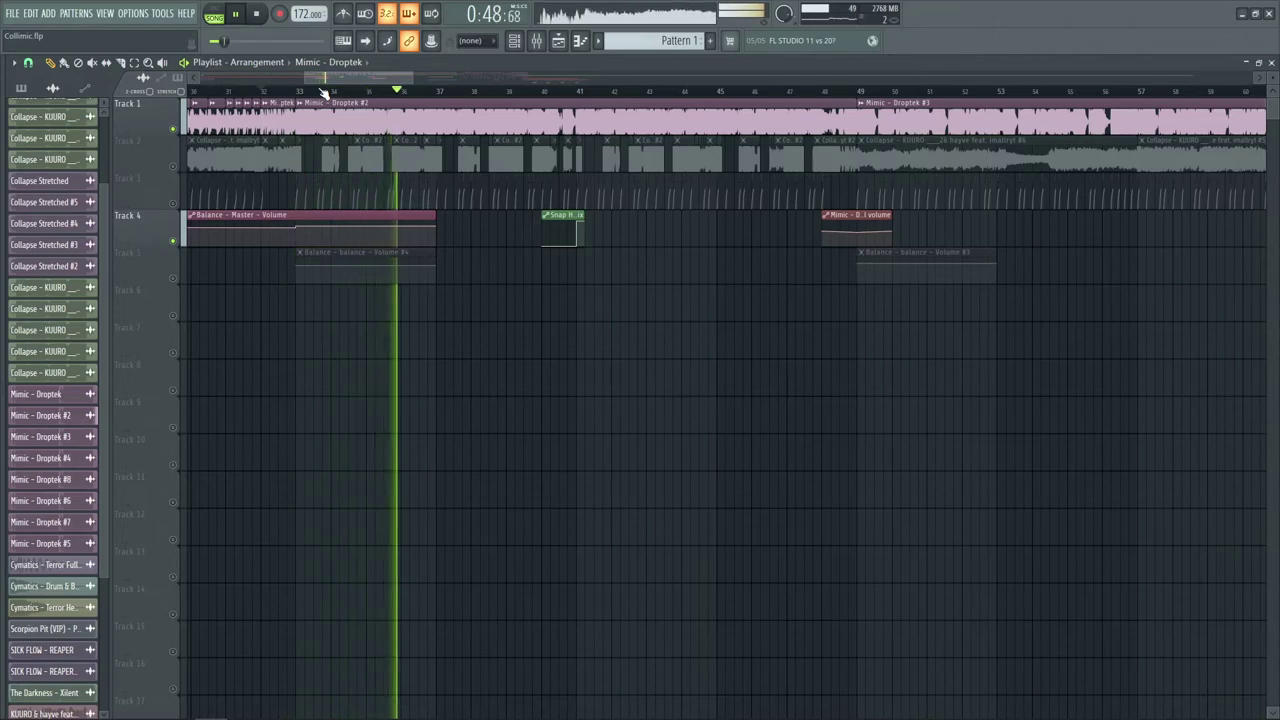
key("space")
- Mute Track 1 and enable Tracks 2, 3 and 5 to isolate the Collapse clips with their automations
scroll(323, 91, "up", 3)
left_click(173, 130)
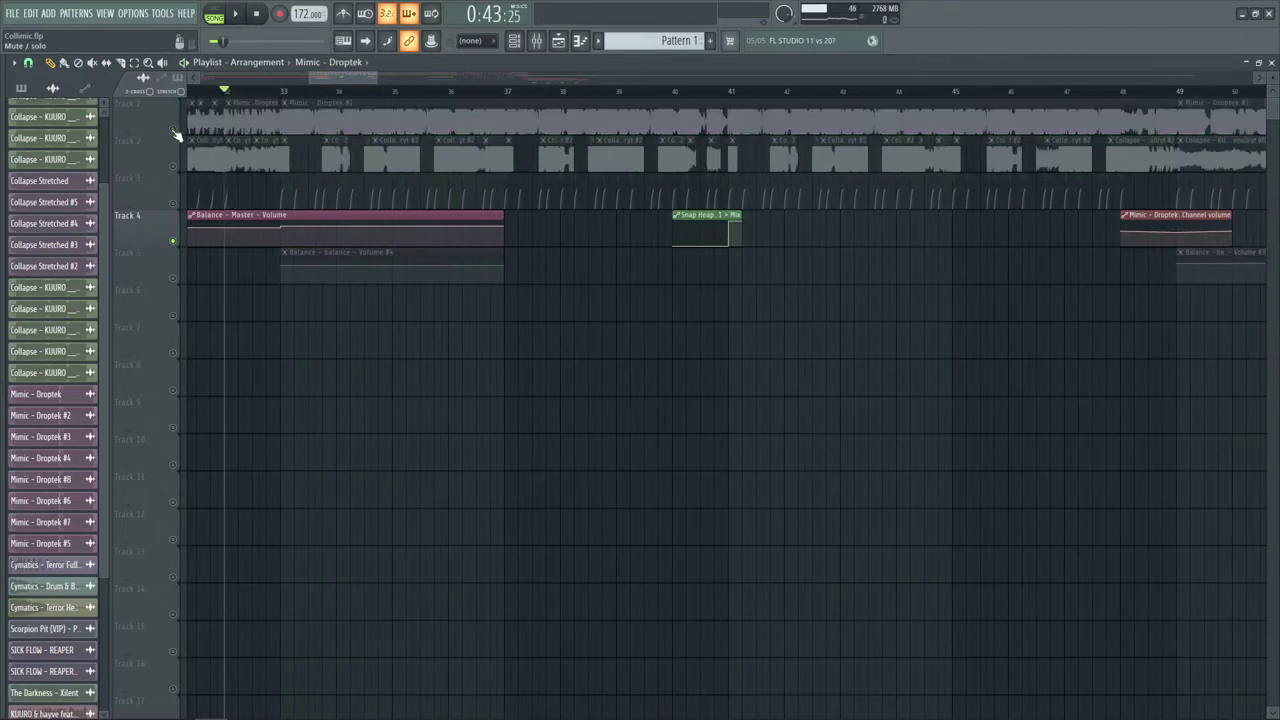
left_click(175, 166)
left_click(175, 203)
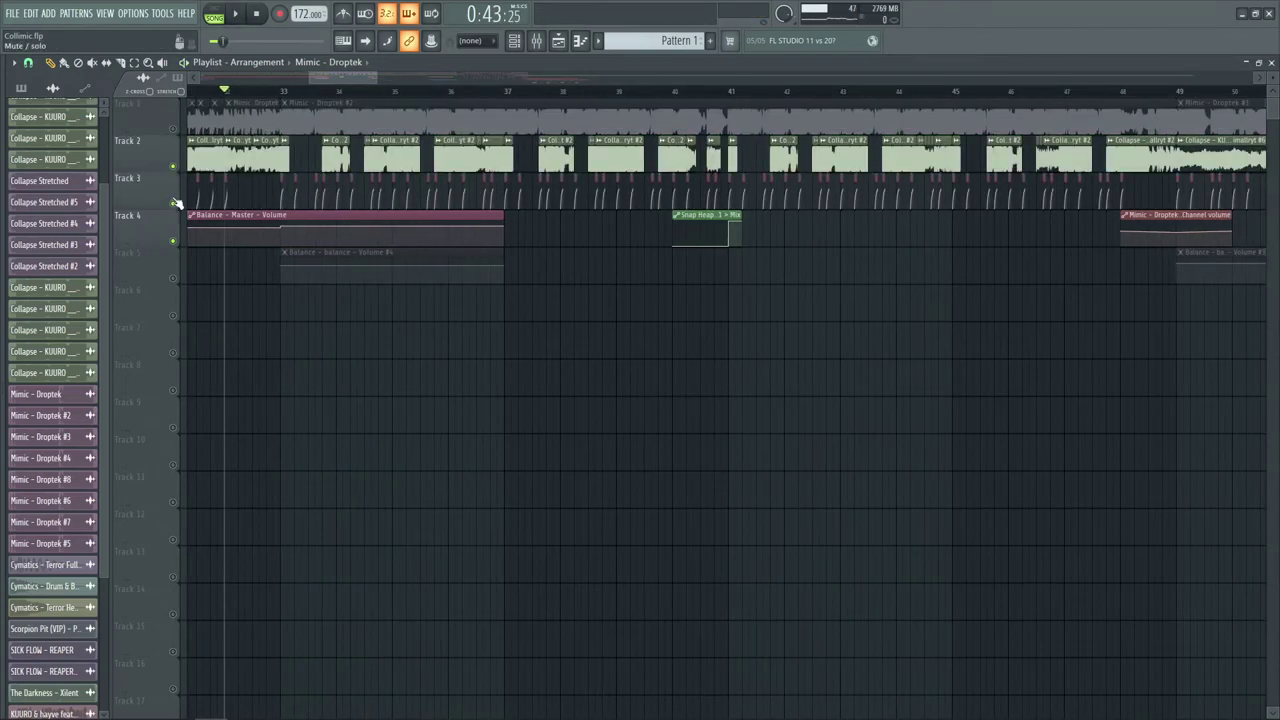
left_click(175, 279)
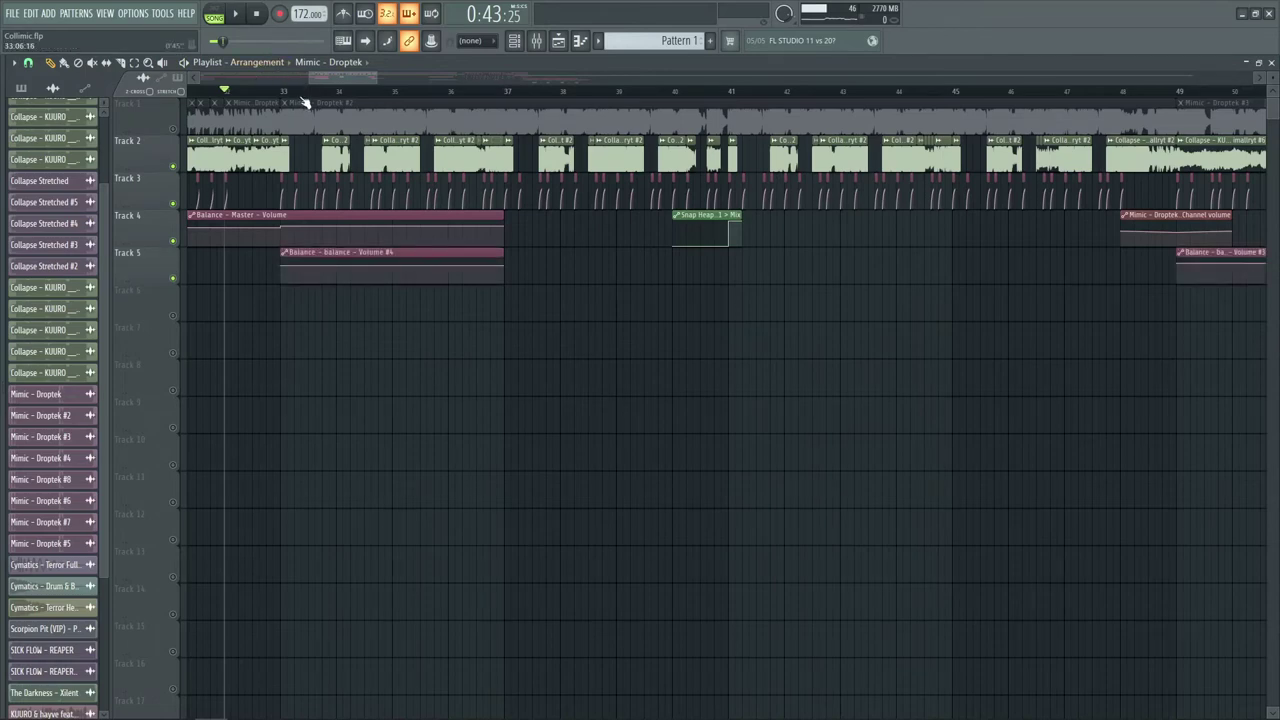
- Examine the Snap Heap reverb on the collapse mixer insert and return to the playlist
scroll(305, 98, "up", 3)
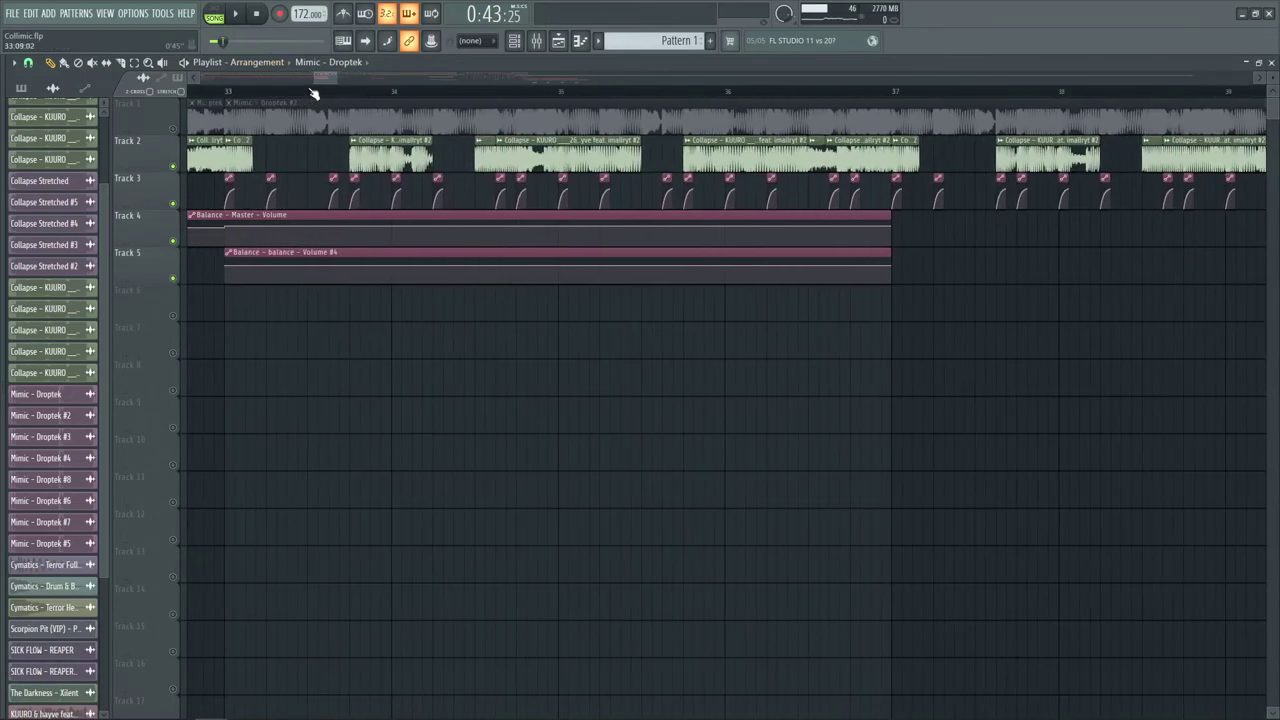
scroll(313, 93, "down", 3)
left_click(288, 157)
left_click(1271, 62)
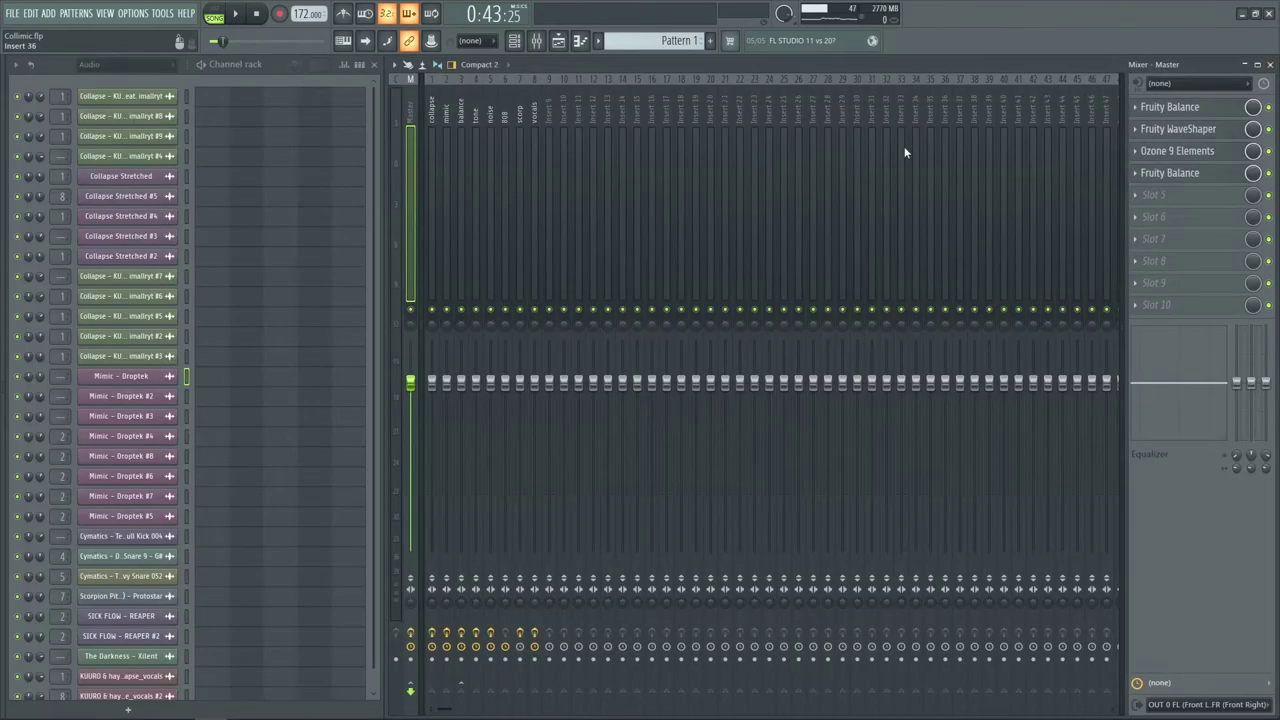
left_click(437, 148)
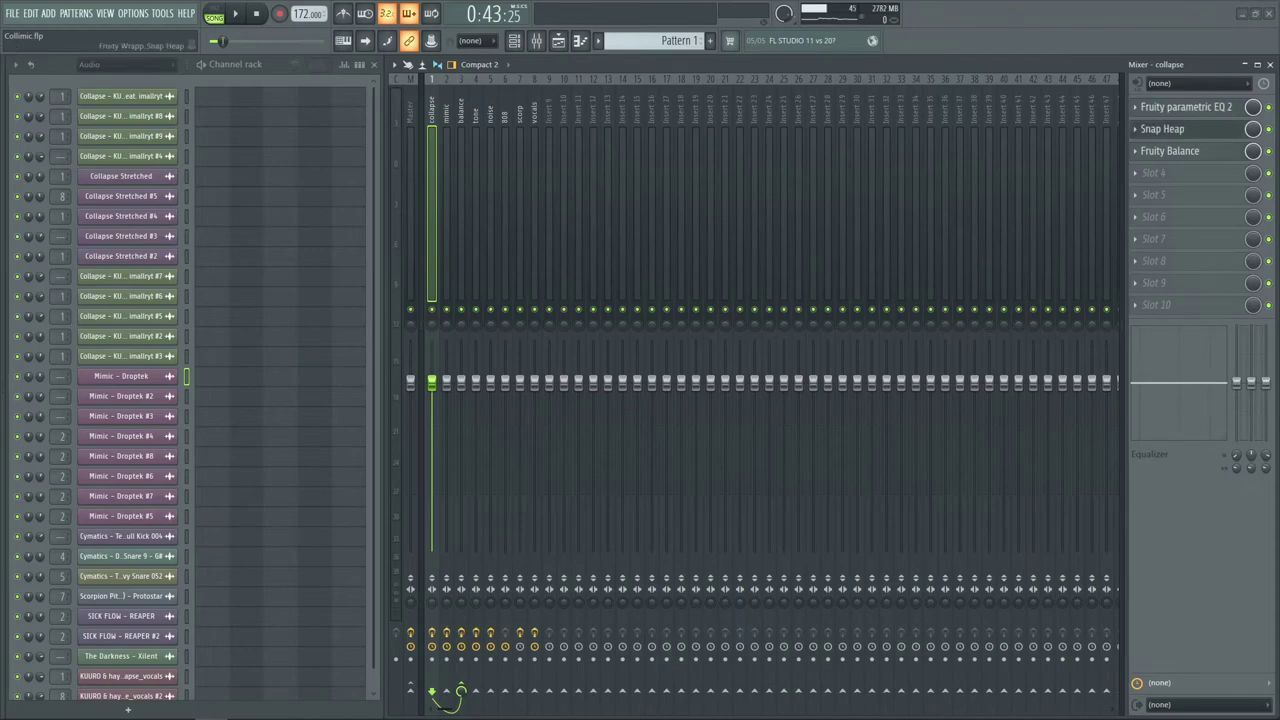
left_click(1180, 128)
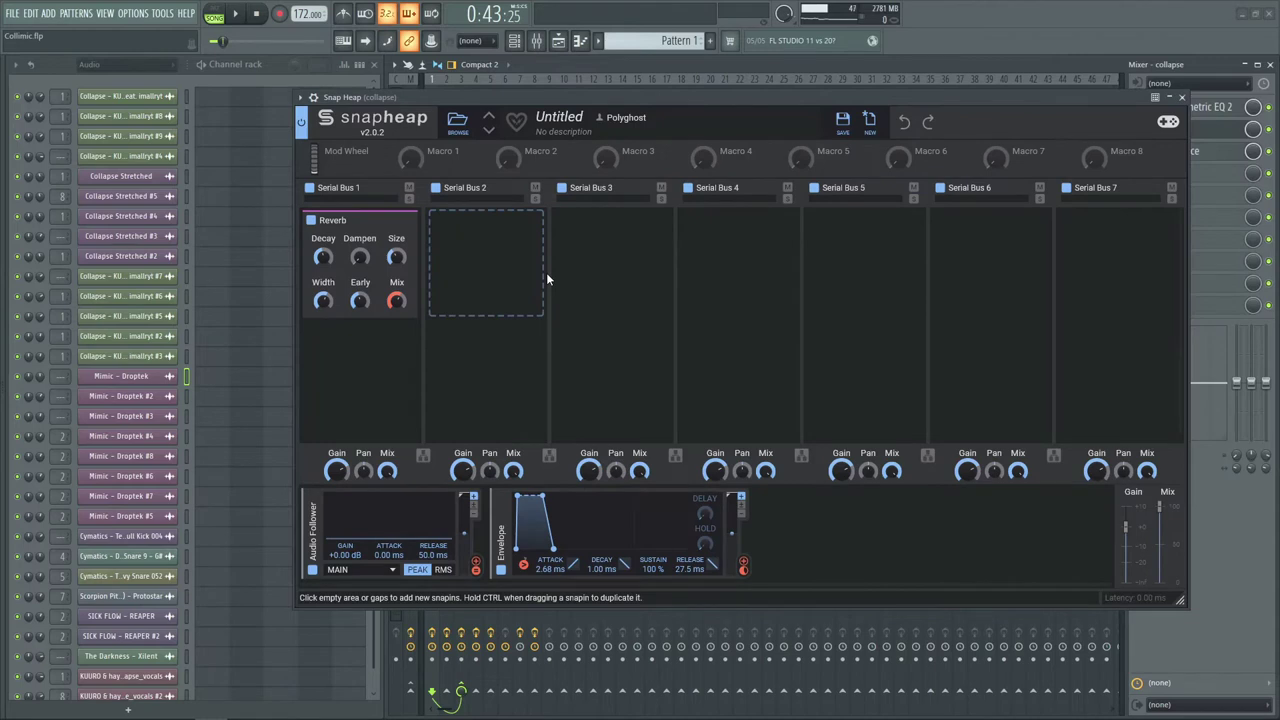
left_click(1182, 98)
left_click(548, 50)
left_click(537, 41)
left_click(558, 41)
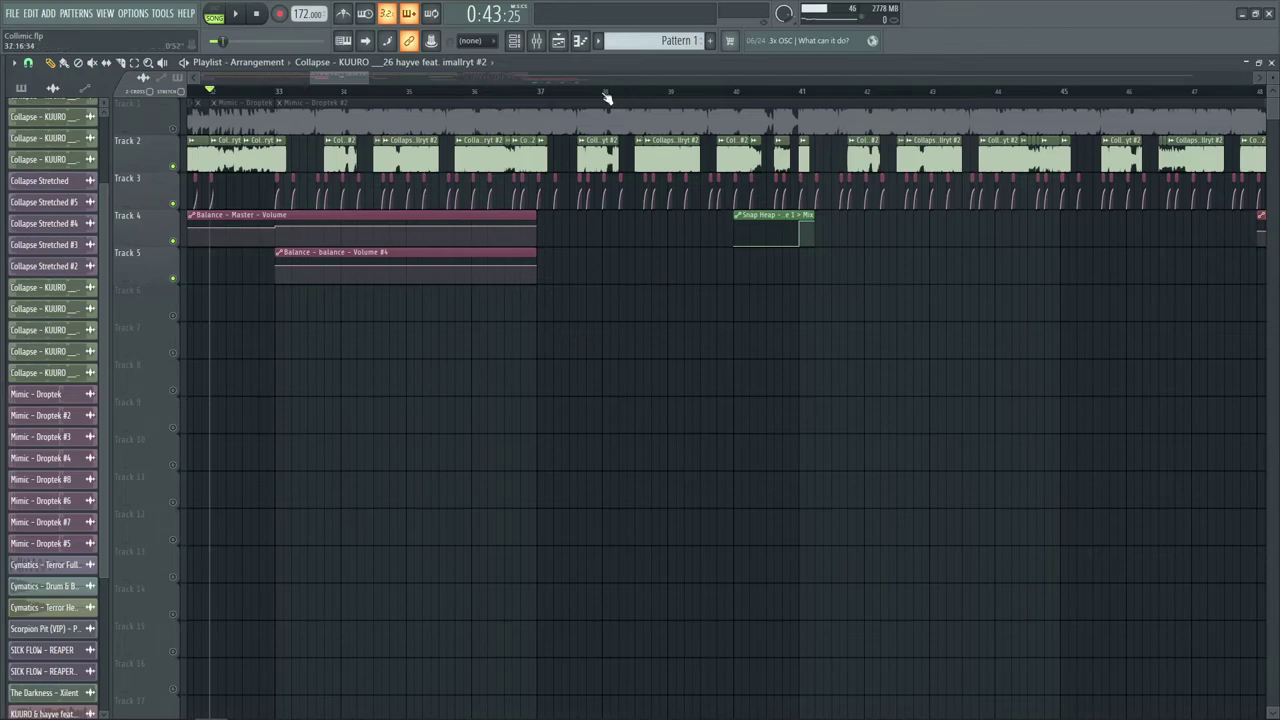
- Play the isolated Collapse layer from bar 32 to about bar 37 and re-enable all tracks
key("space")
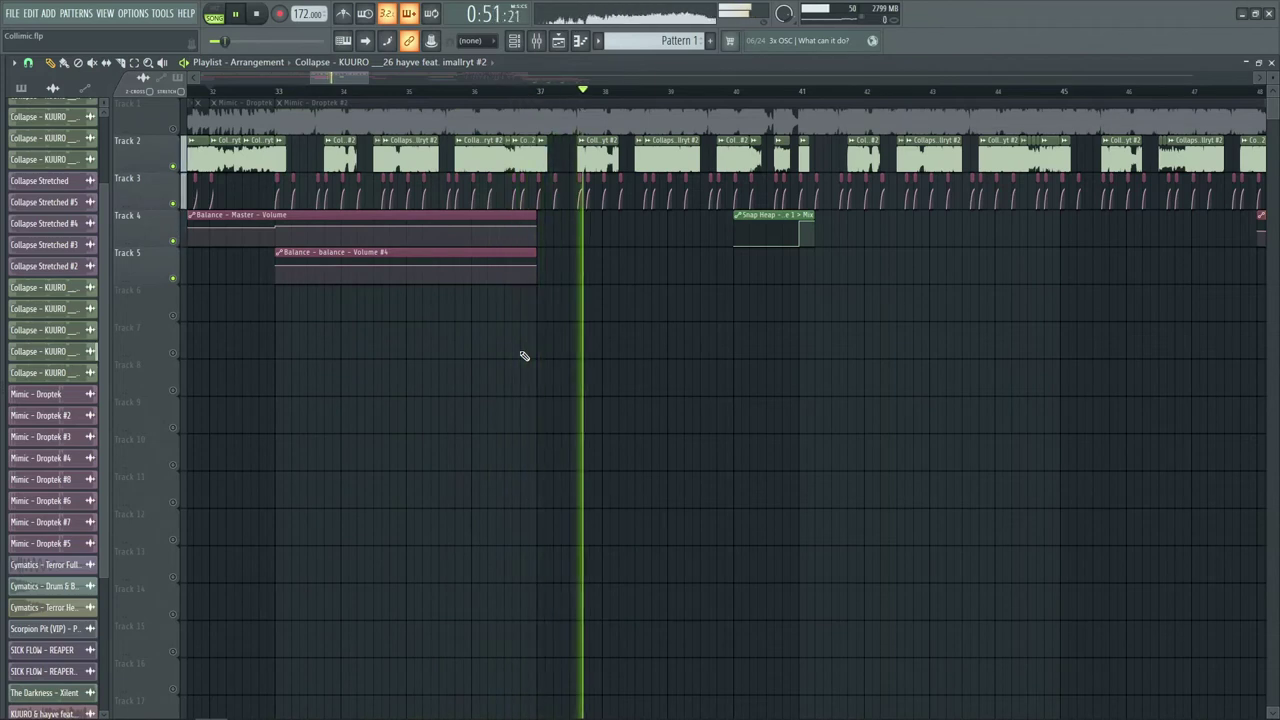
key("space")
right_click(182, 171)
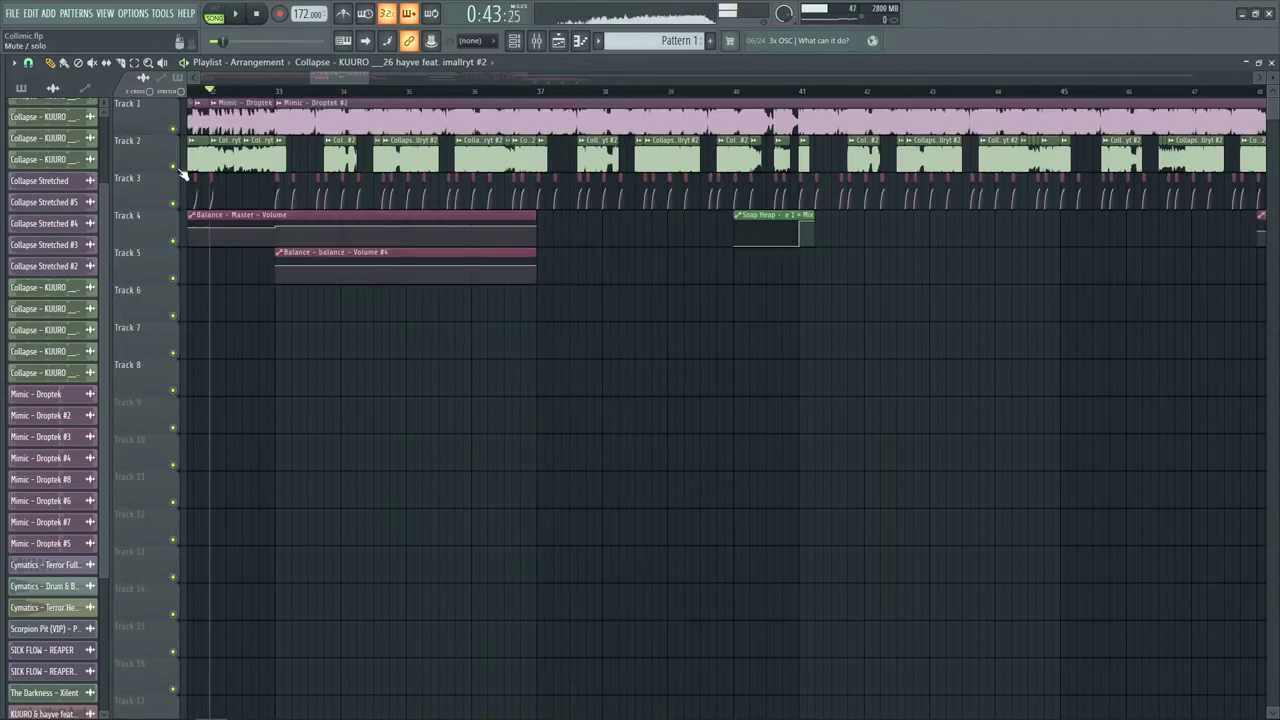
- Play the full Collimic drop from bar 32 past bar 42 with the Mimic and Collapse layers combined
left_click(574, 46)
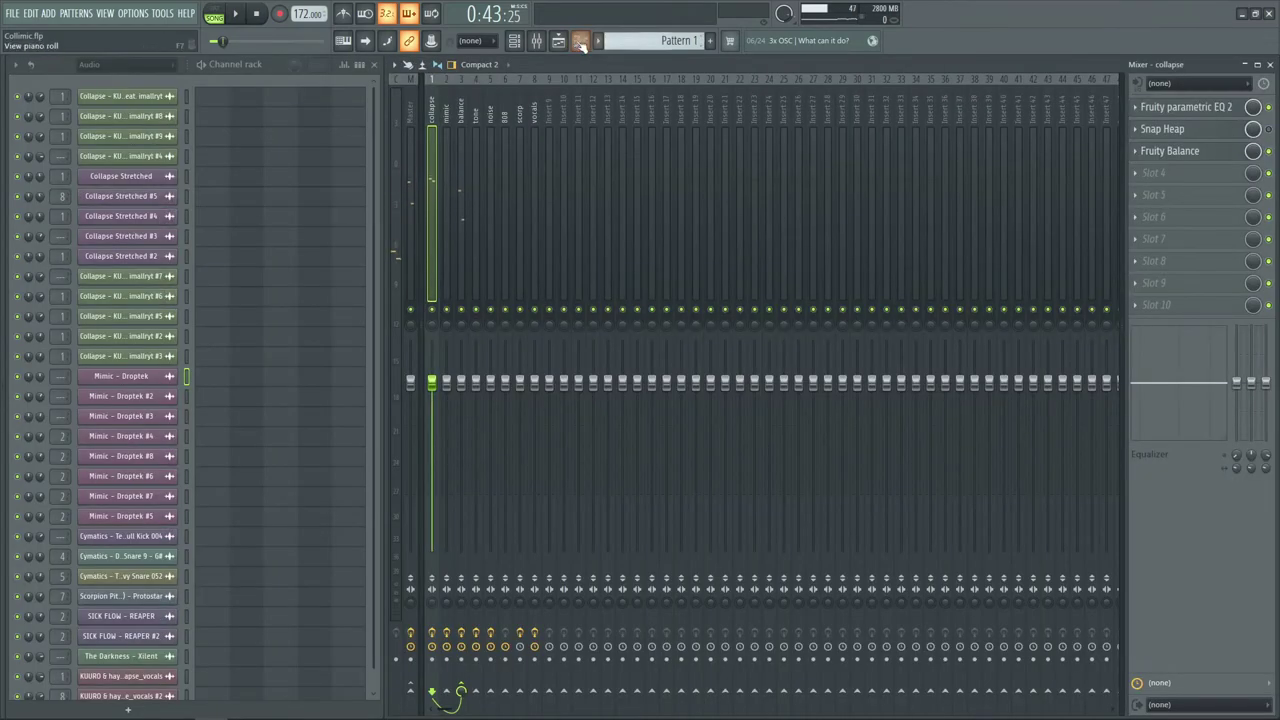
left_click(563, 43)
key("space")
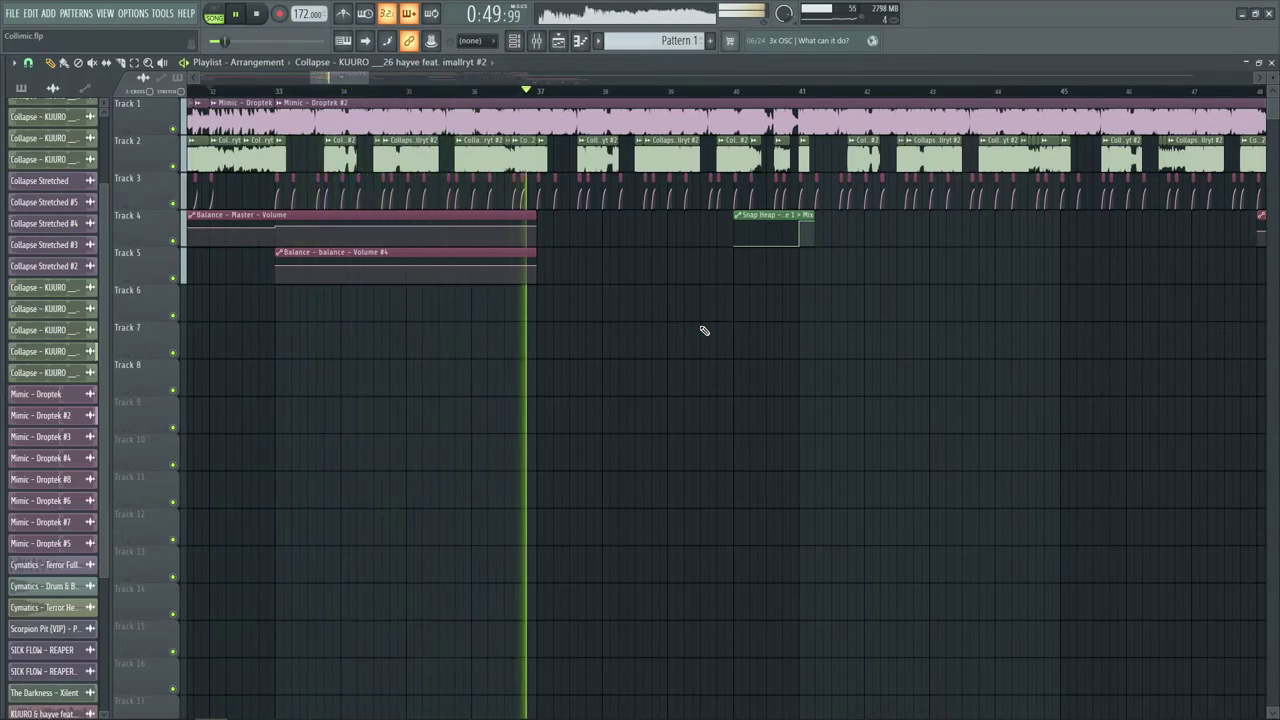
key("space")
left_click(514, 40)
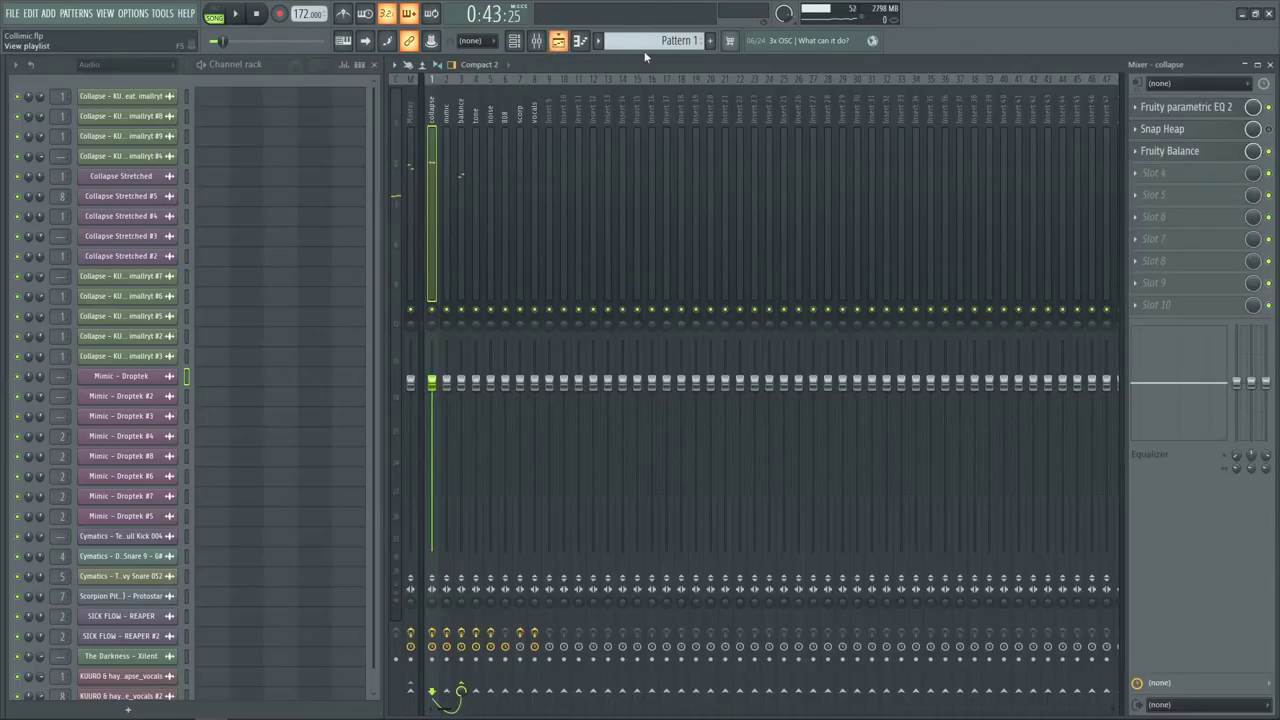
key("F5")
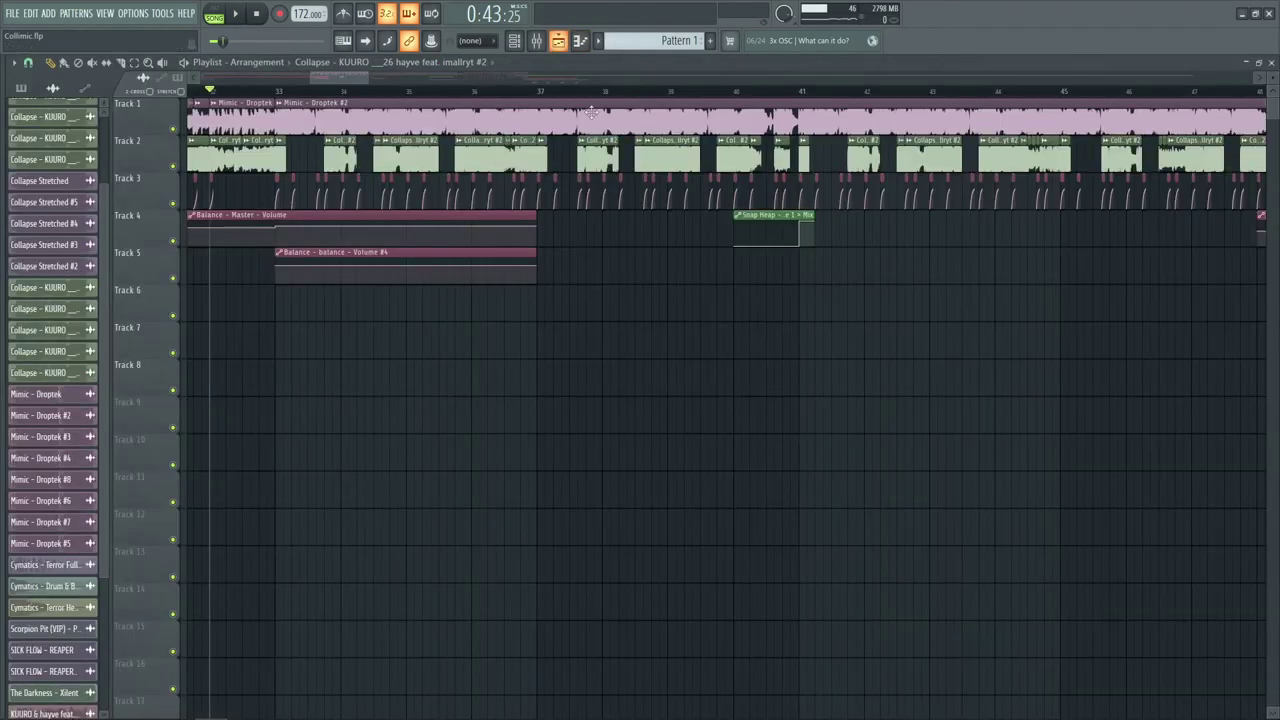
key("space")
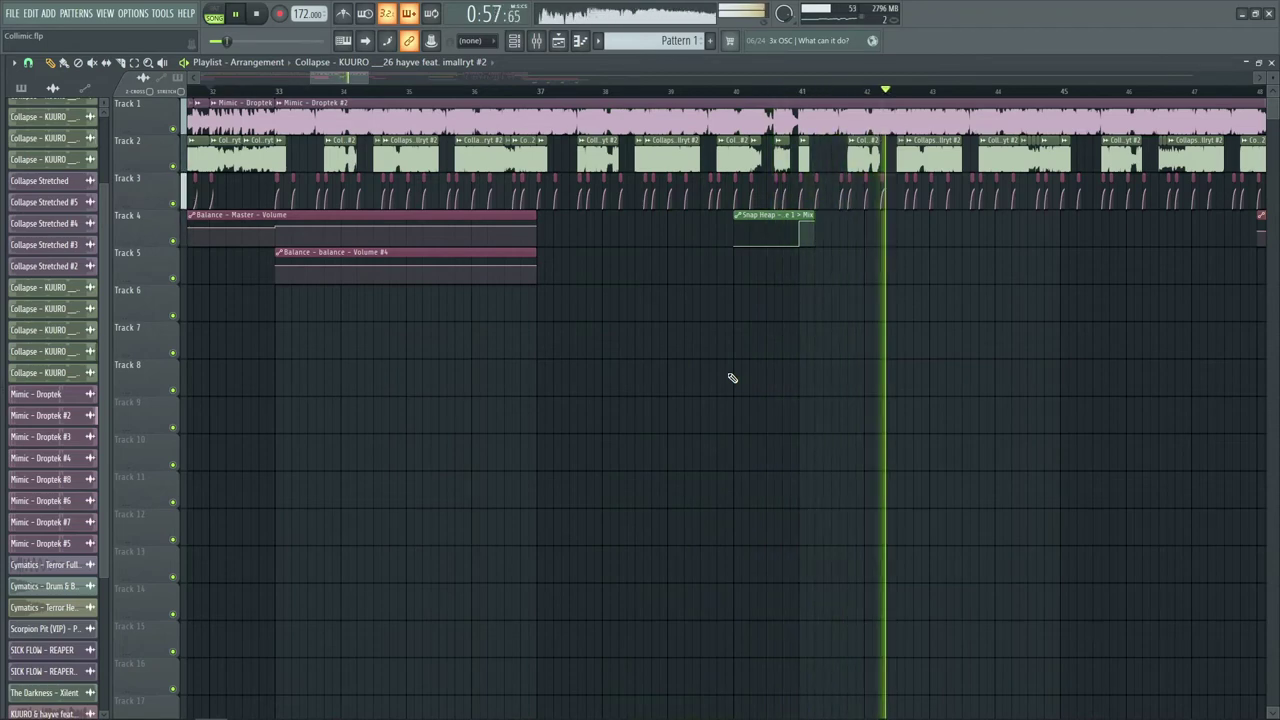
key("space")
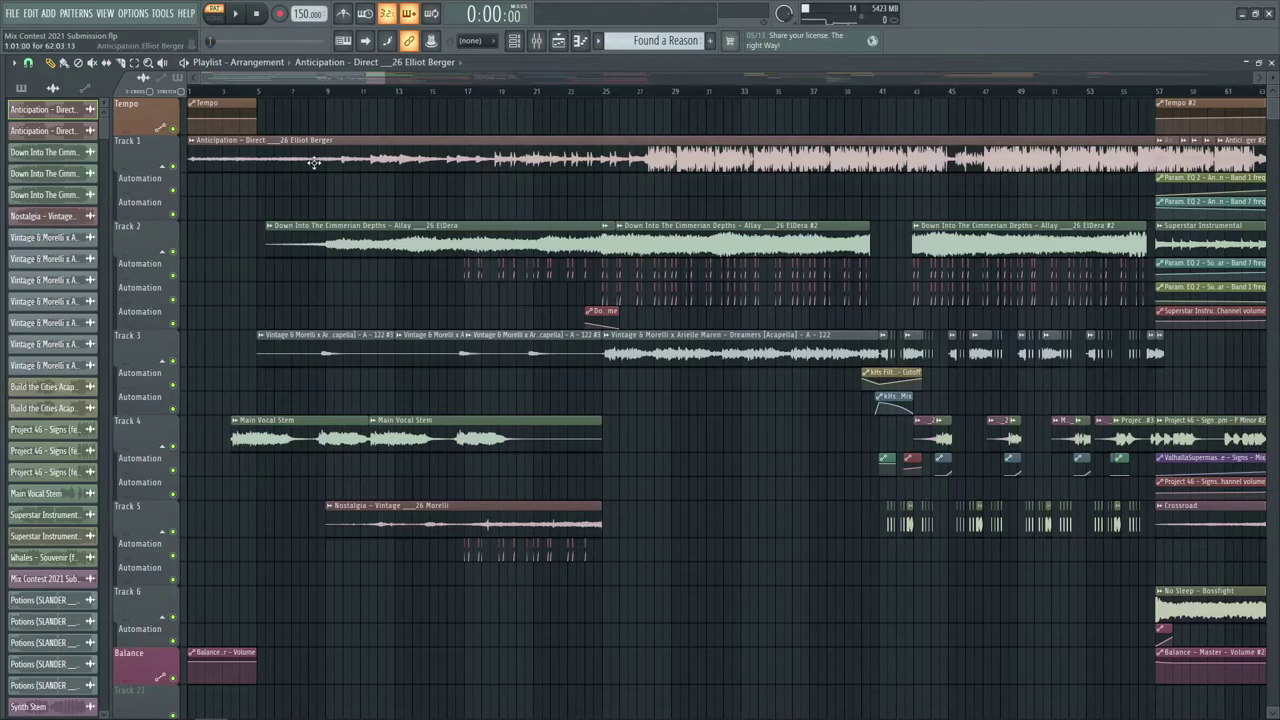
- In the Mix Contest 2021 Submission project, solo Track 4 with Tempo and Balance kept active and play the Main Vocal Stem from about bar 3
scroll(263, 96, "down", 15)
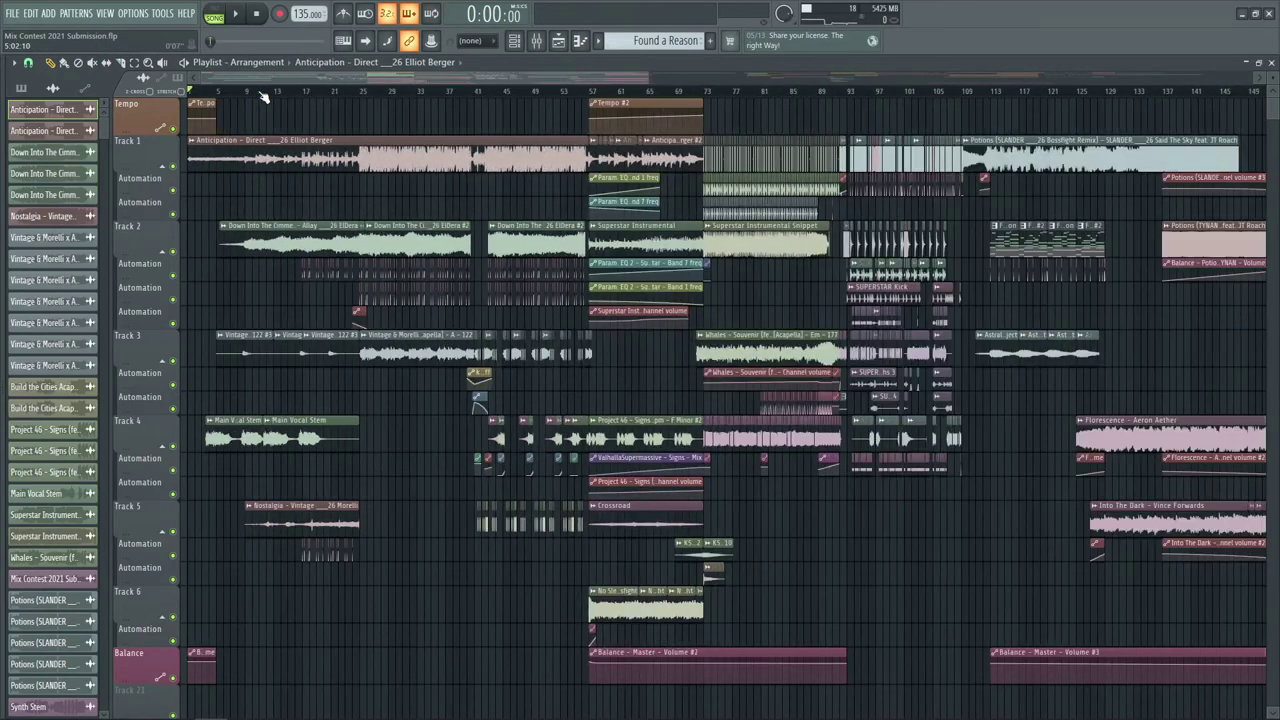
scroll(263, 96, "up", 15)
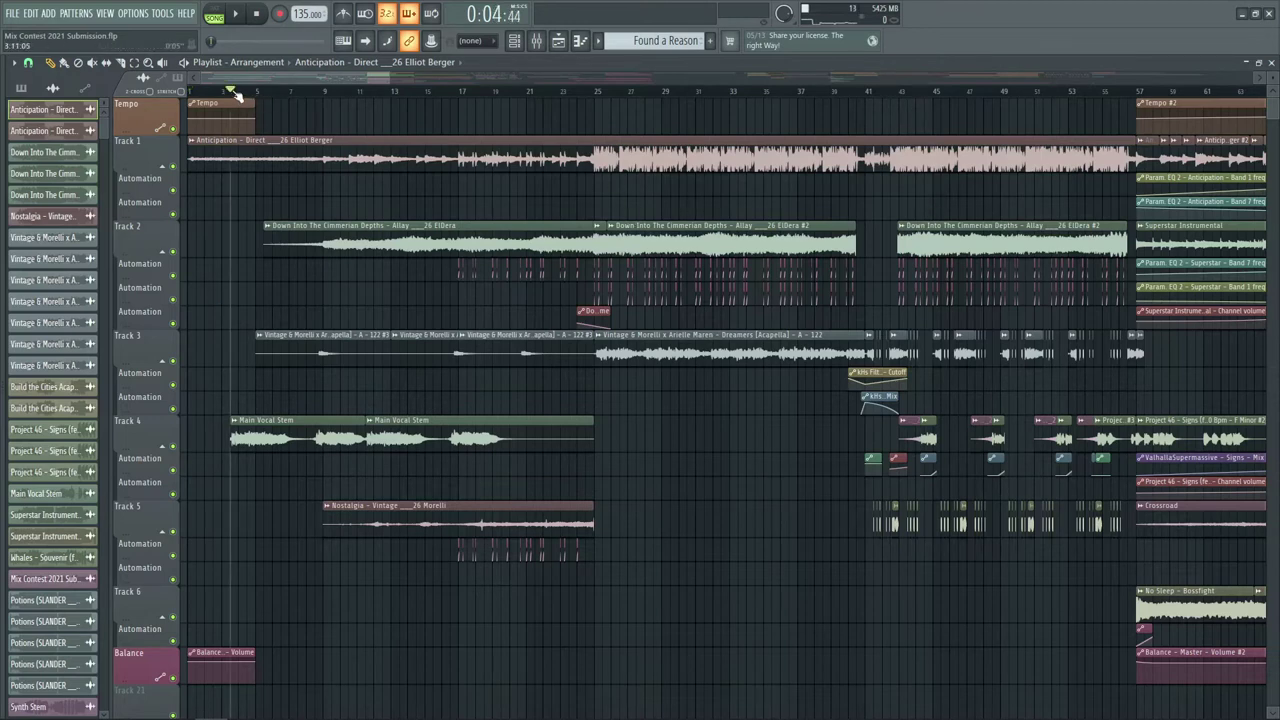
right_click(175, 447)
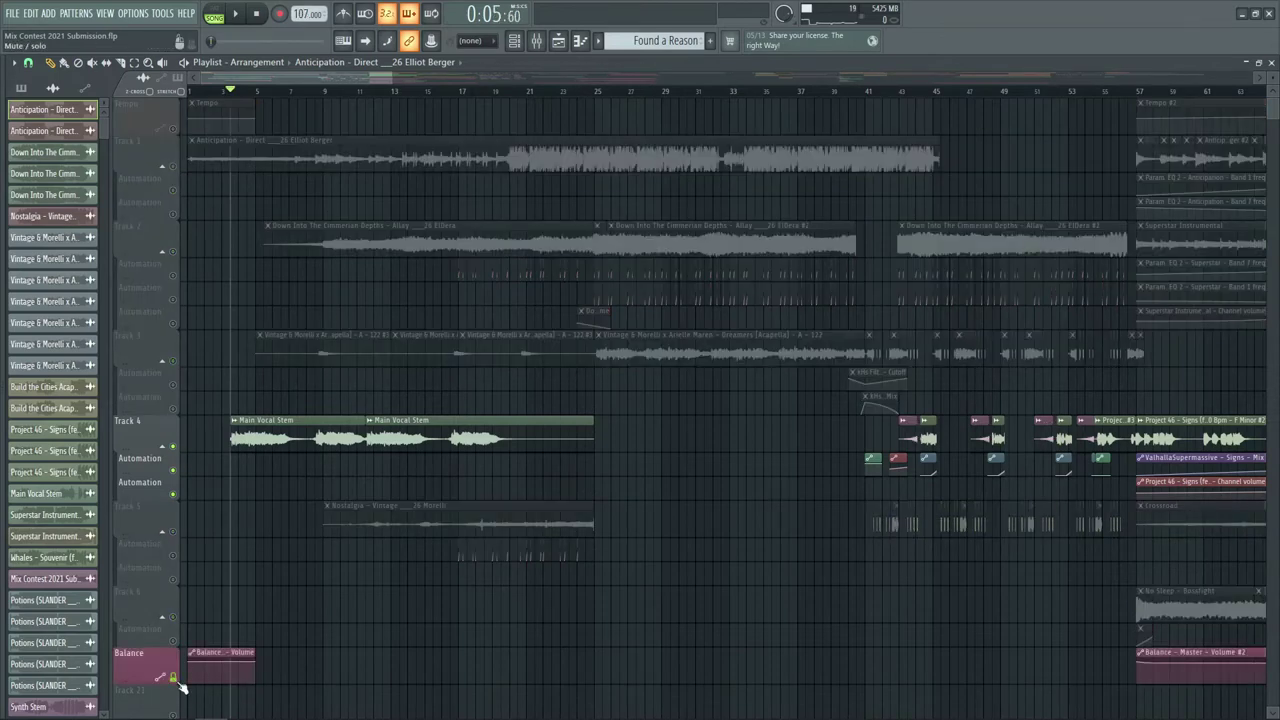
key("space")
- Check the Follow You mixer insert's effects during playback, return to the playlist and stop the vocal
key("F9")
key("F6")
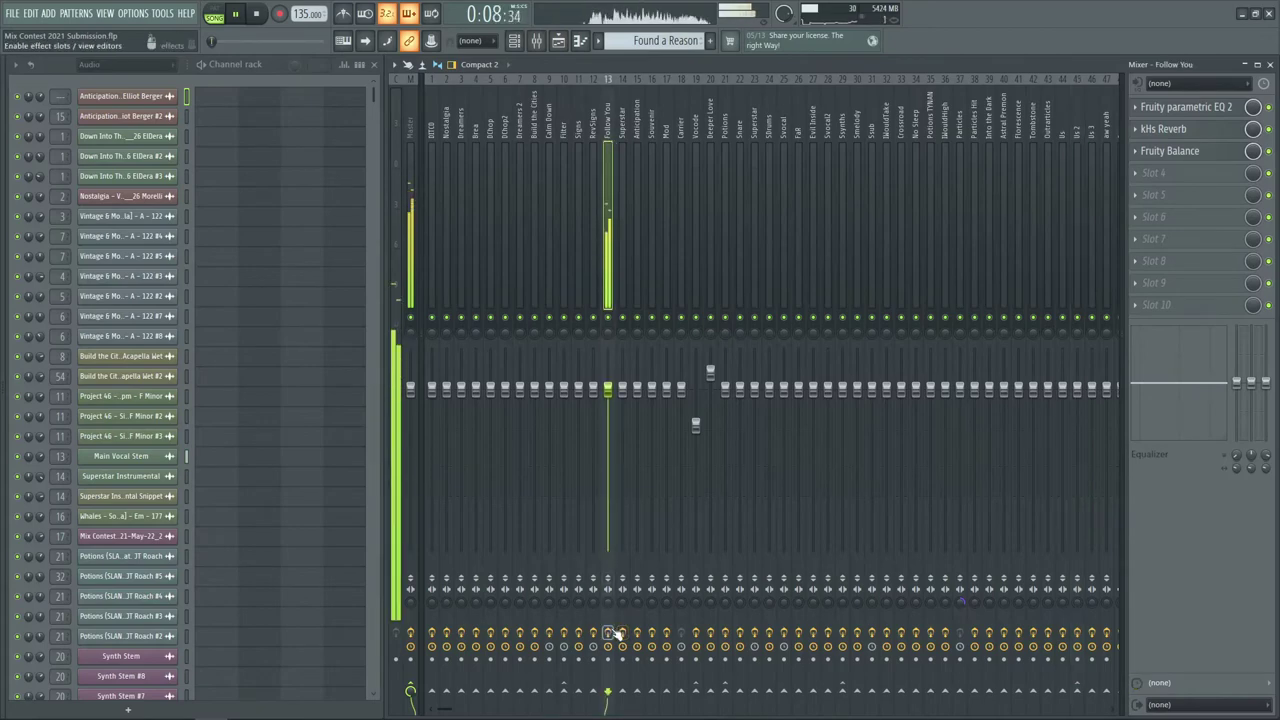
key("F5")
key("space")
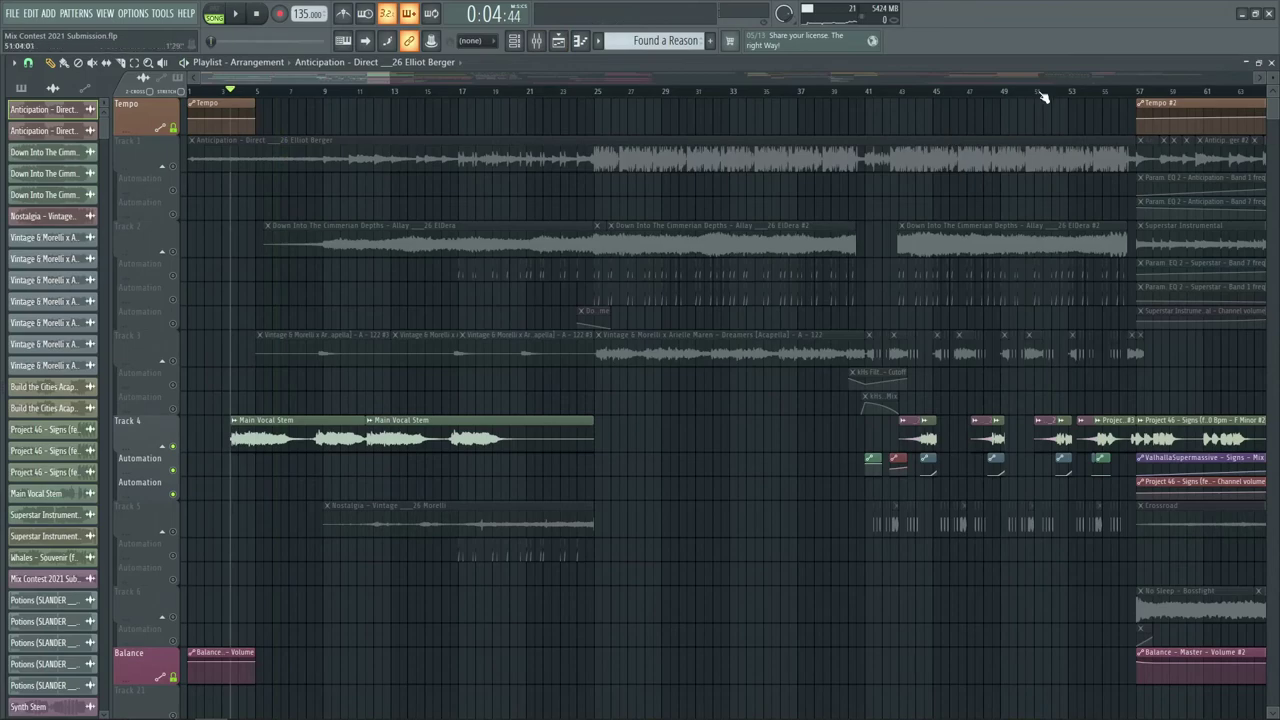
- Play the soloed Track 4 vocal clips from about bar 47
scroll(1040, 97, "up", 5)
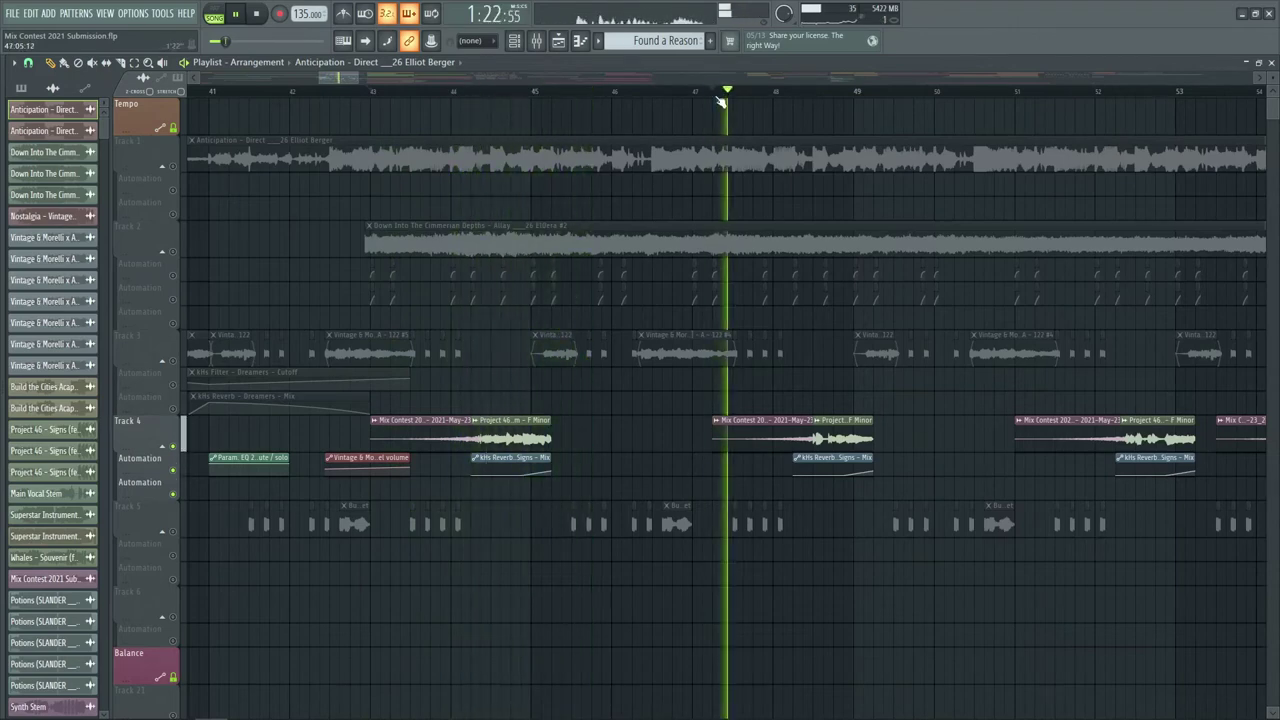
scroll(720, 102, "down", 2)
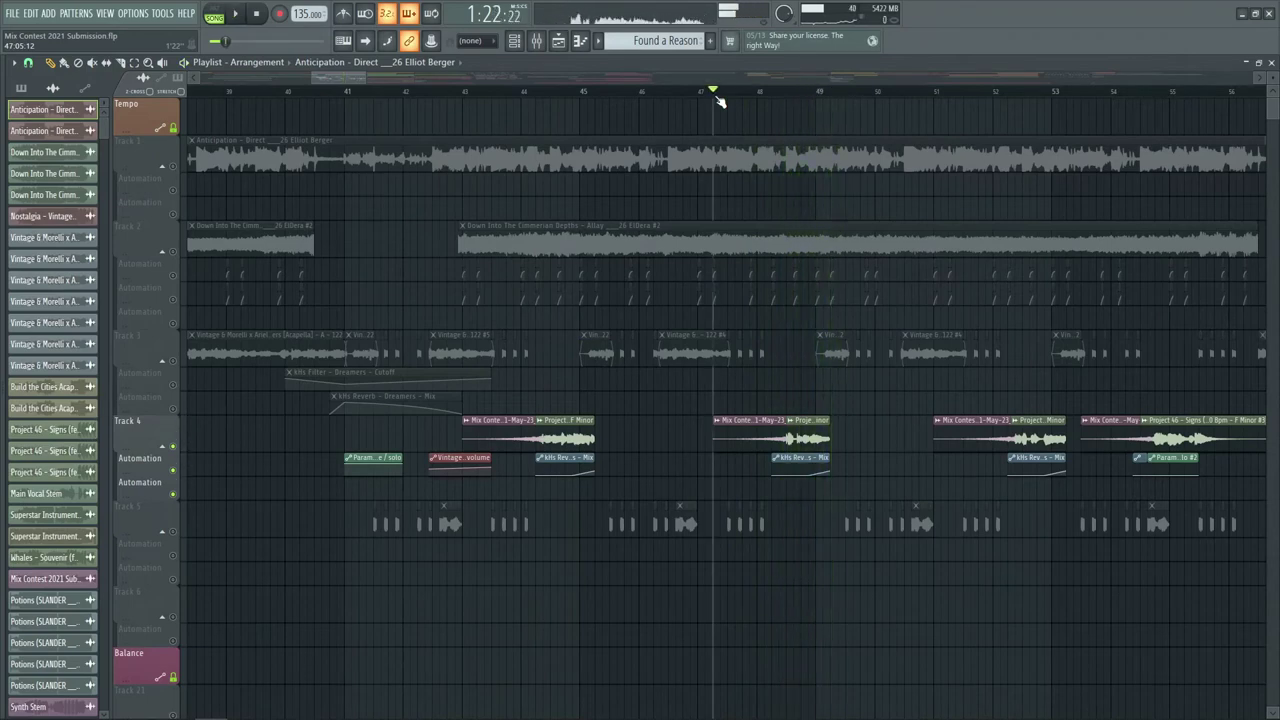
scroll(720, 102, "down", 2)
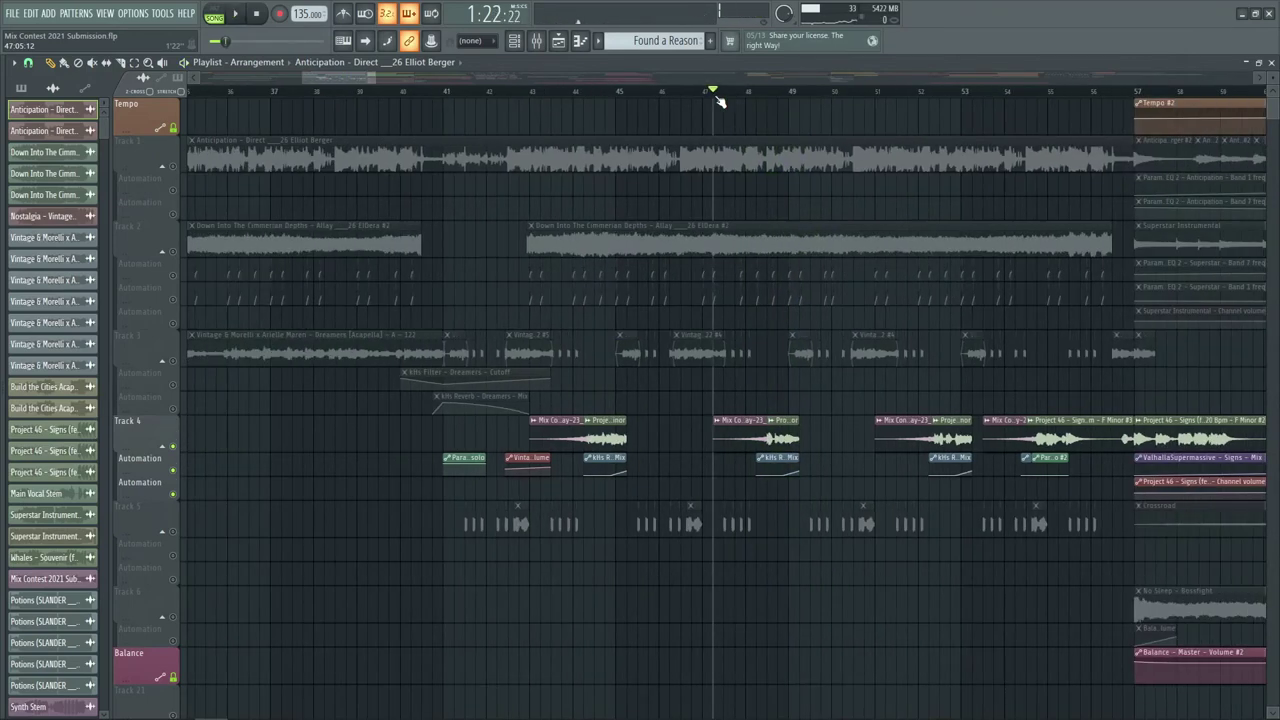
- Solo Track 3 together with Track 5 and play the Dreamers acapella and its chops from about bar 40
left_click(166, 364)
left_click(167, 534)
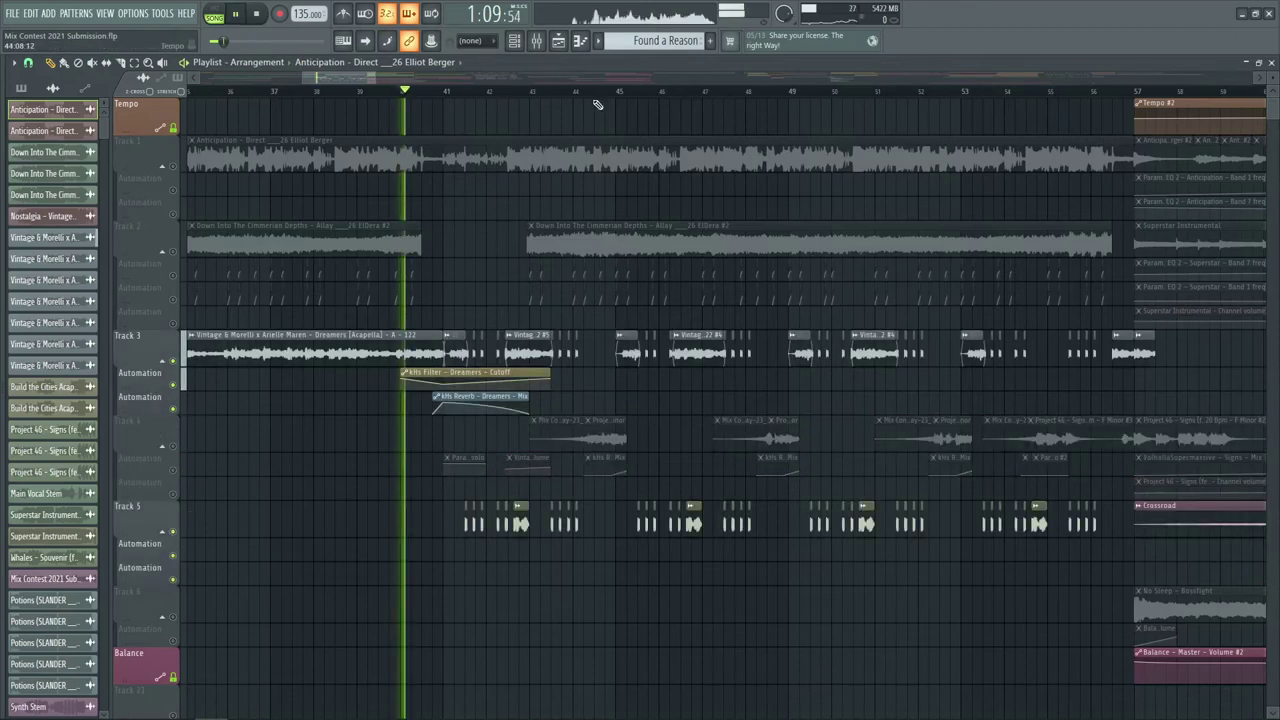
scroll(595, 96, "up", 2)
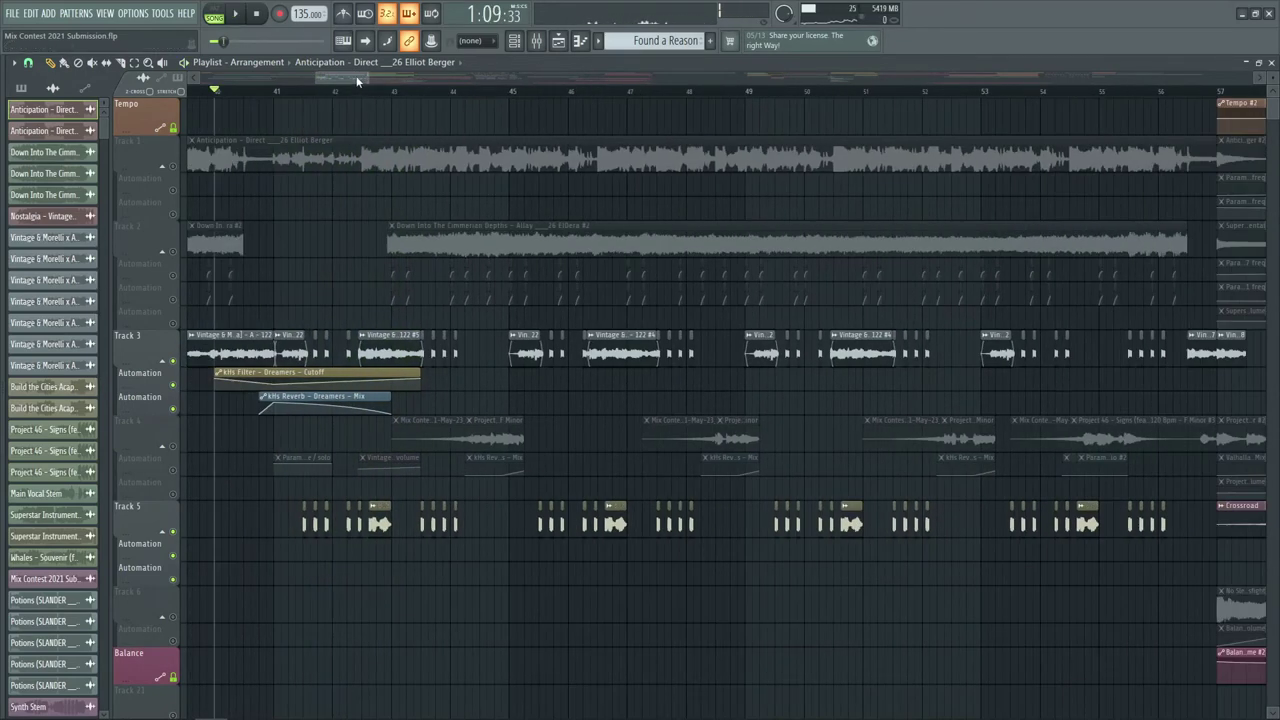
- Solo Track 1 with its sublanes and play the drum build-up from bar 73 to about bar 74, then stop playback
left_click_drag(356, 80, 450, 64)
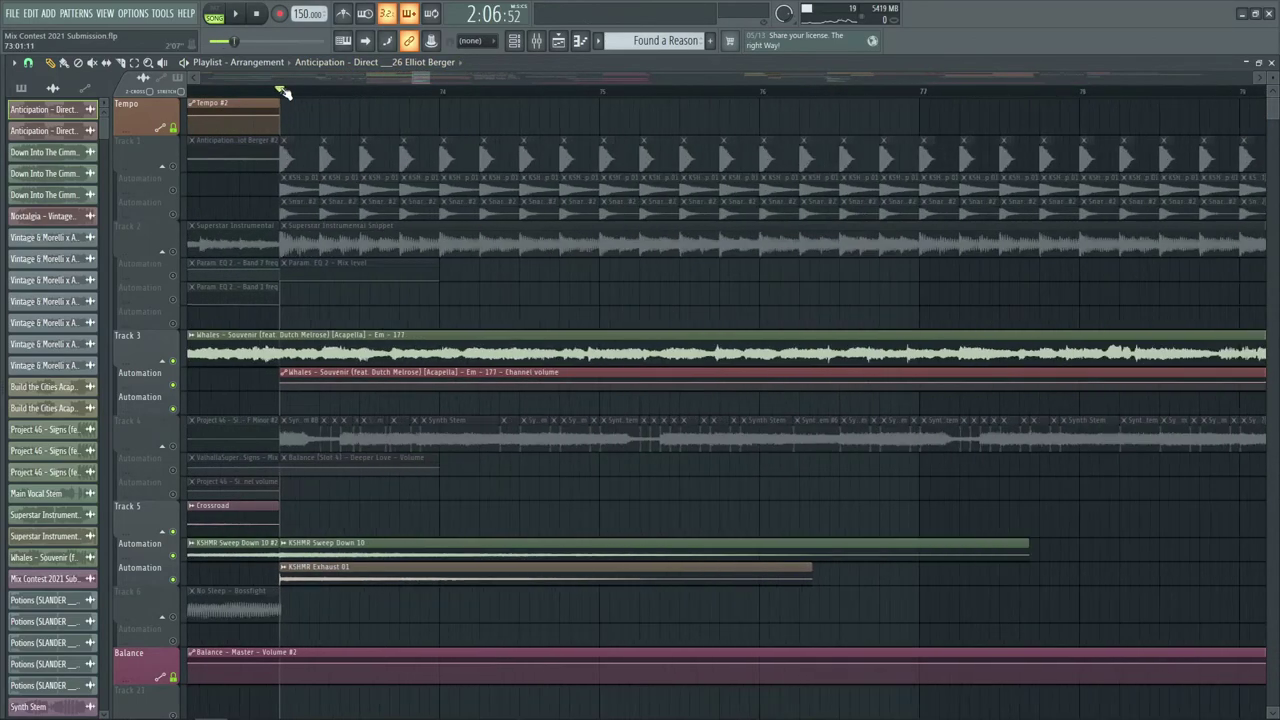
scroll(283, 92, "up", 1)
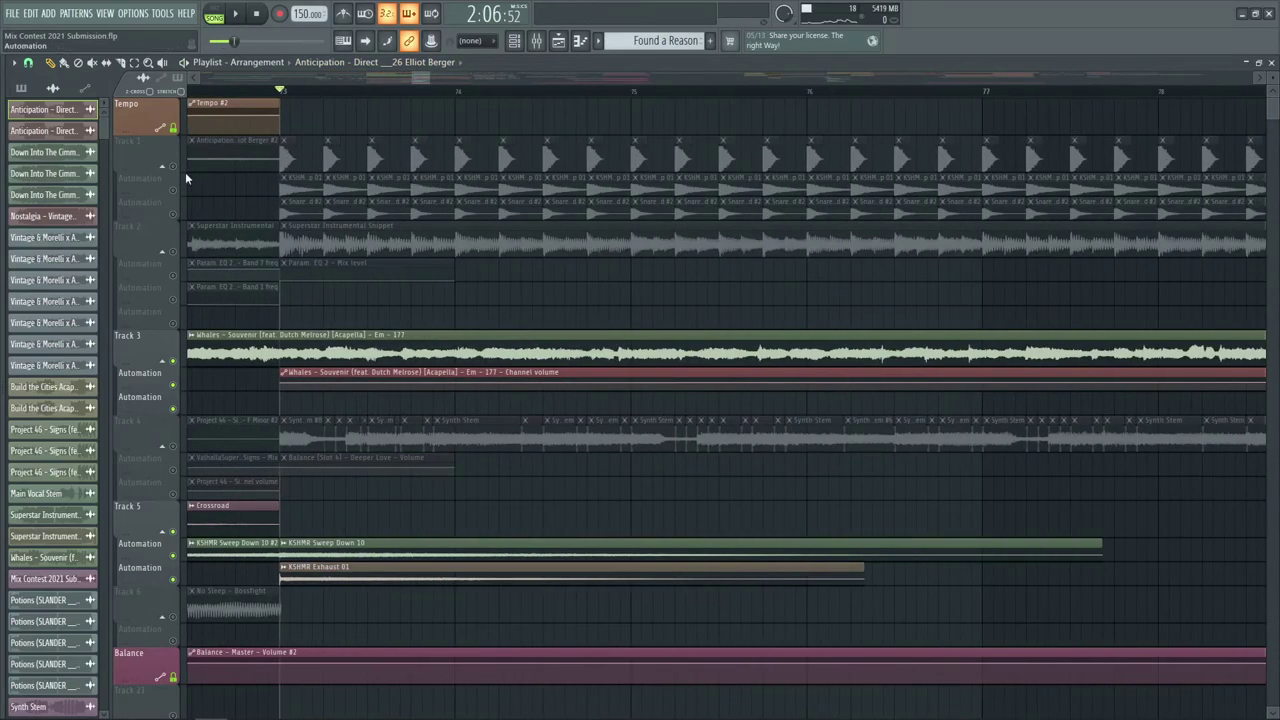
left_click(175, 167, "ctrl")
scroll(325, 99, "down", 3)
left_click(329, 98)
key("space")
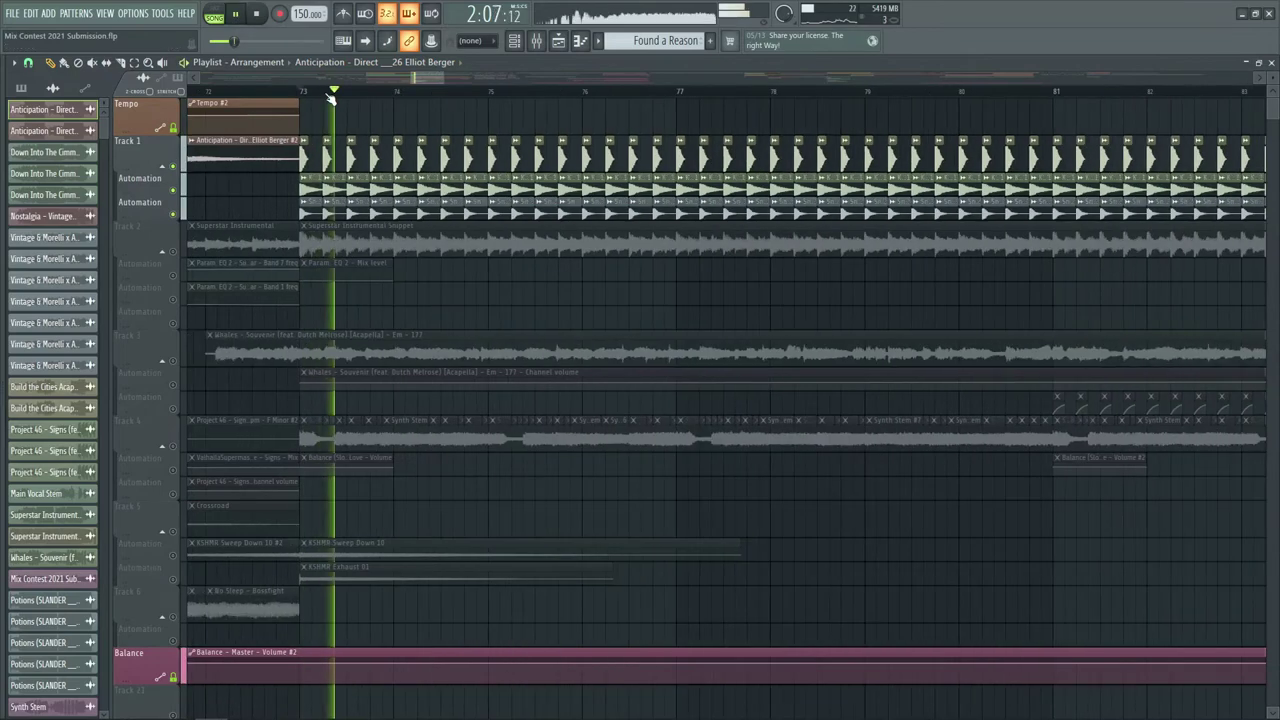
scroll(329, 96, "down", 3)
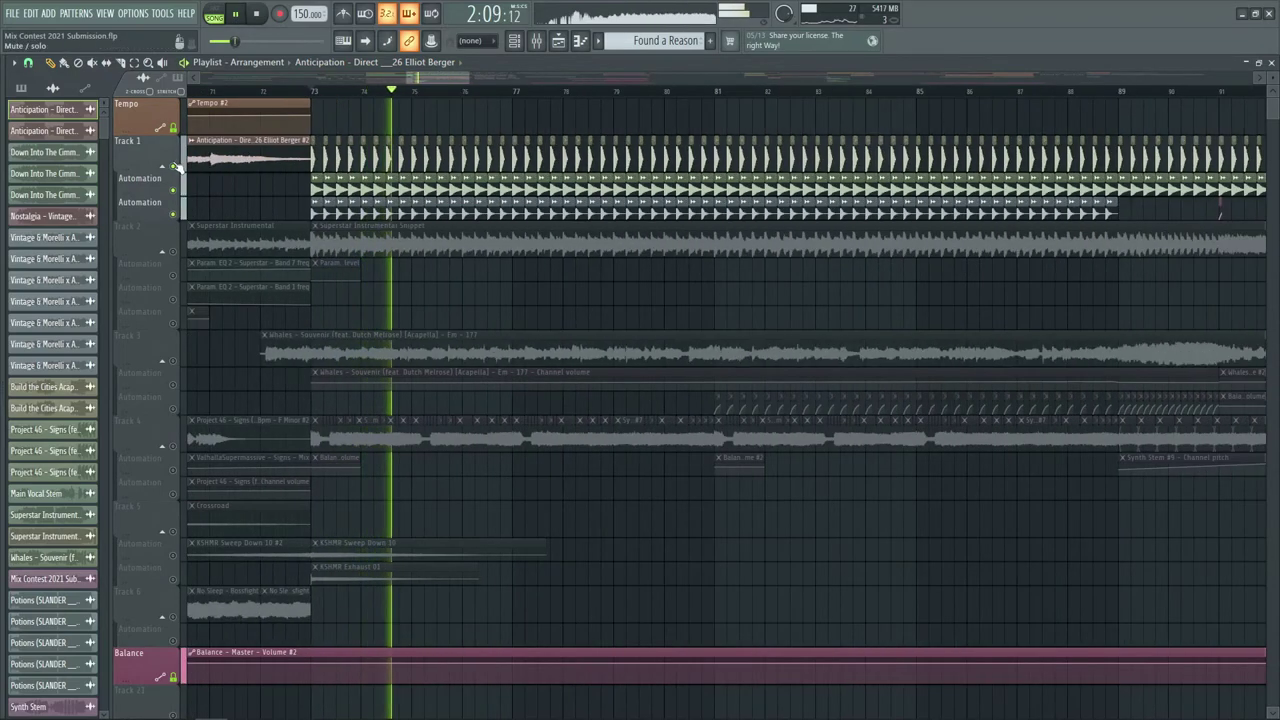
key("space")
- Reactivate all tracks and play the build-up from bar 73, muting and unmuting Track 1 along the way
left_click(175, 167, "ctrl")
key("space")
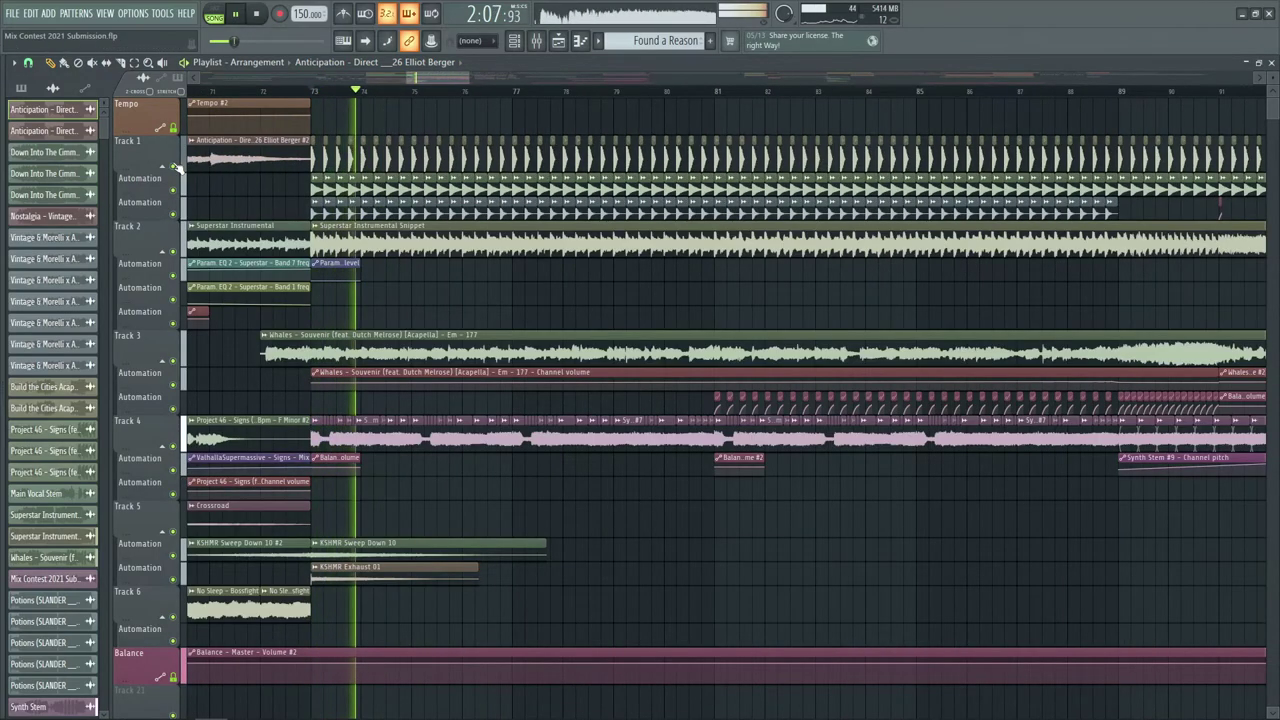
left_click(175, 167)
left_click(175, 167)
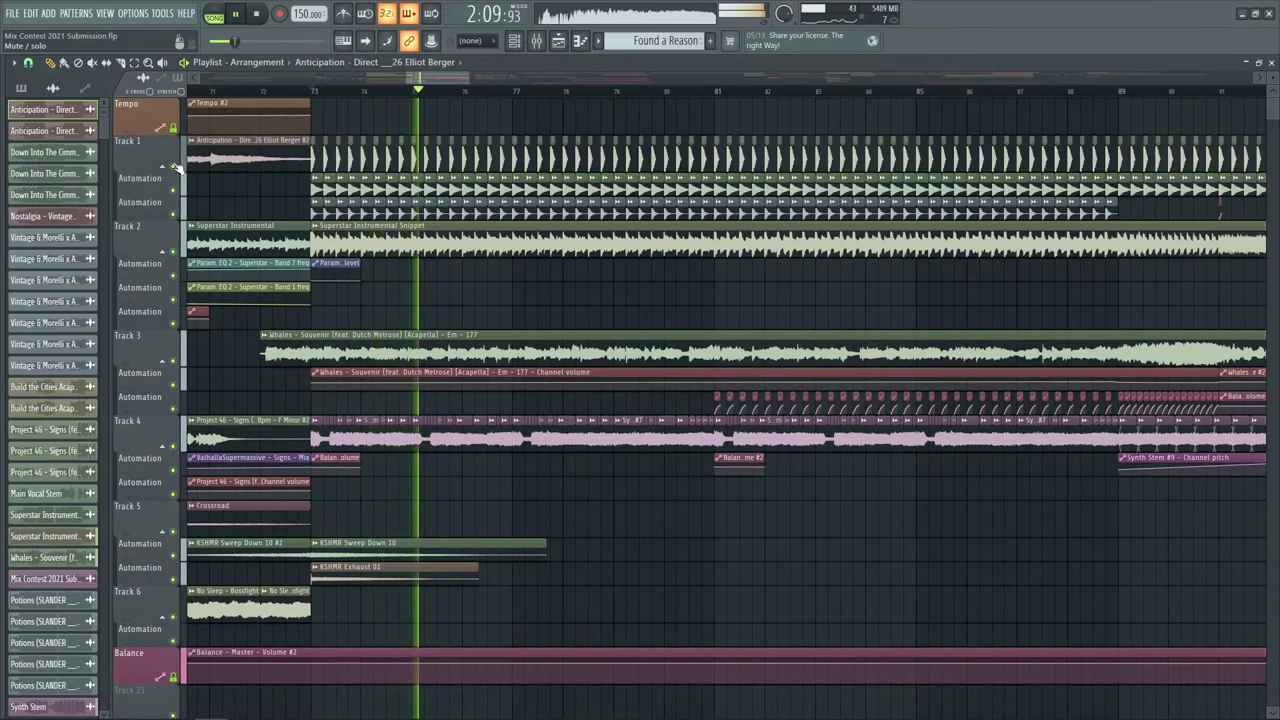
scroll(808, 79, "right", 5)
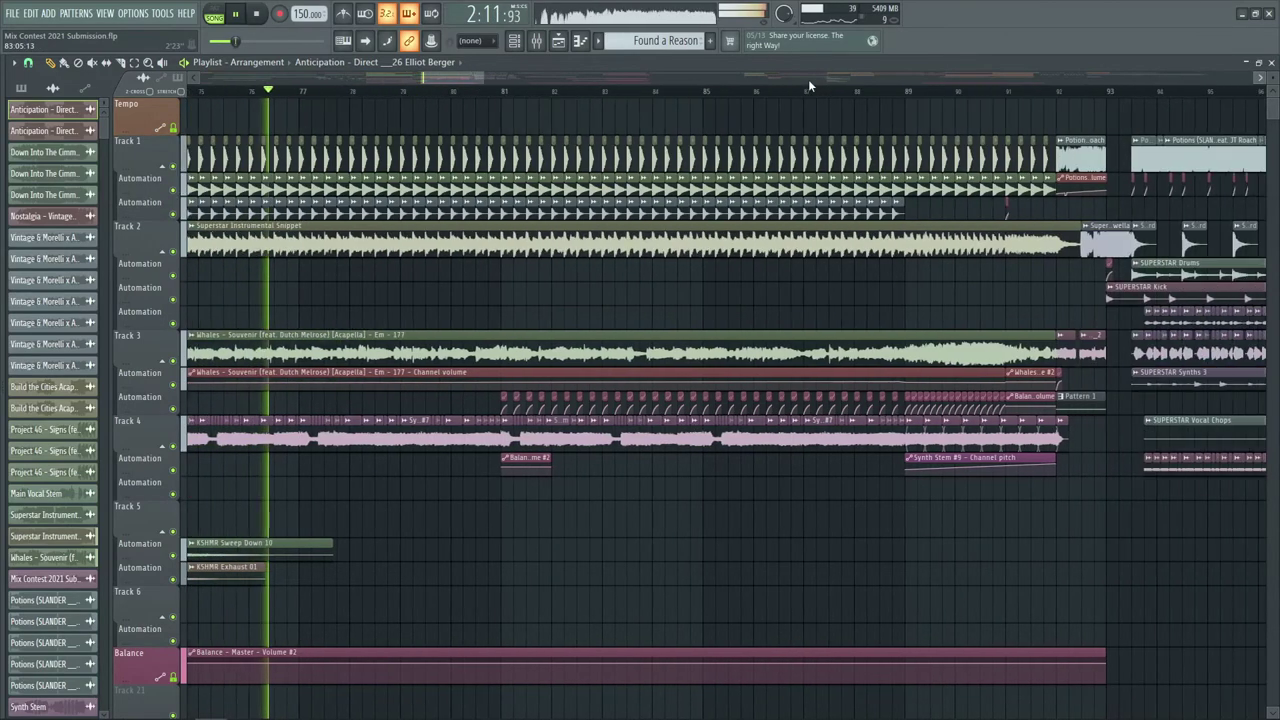
key("space")
- Play the end of the build-up and the Potions and SUPERSTAR drop from bar 91 with every track active
scroll(383, 79, "down", 3)
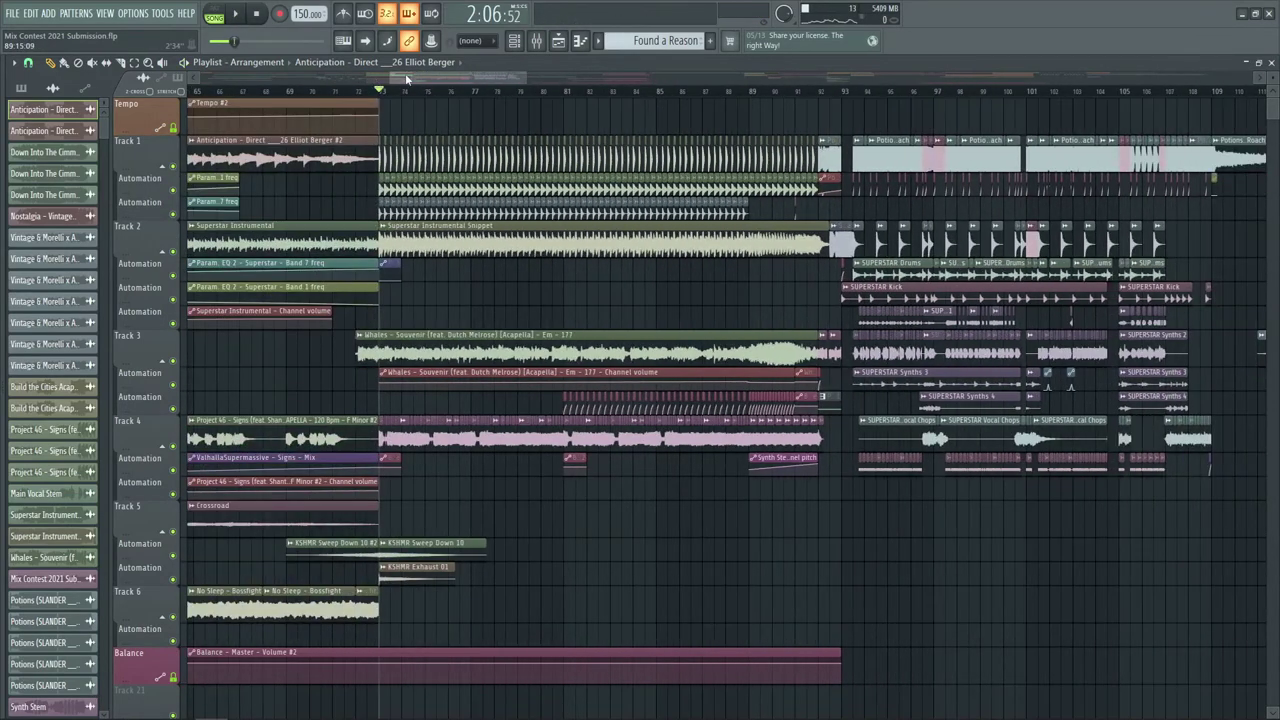
scroll(896, 97, "up", 5)
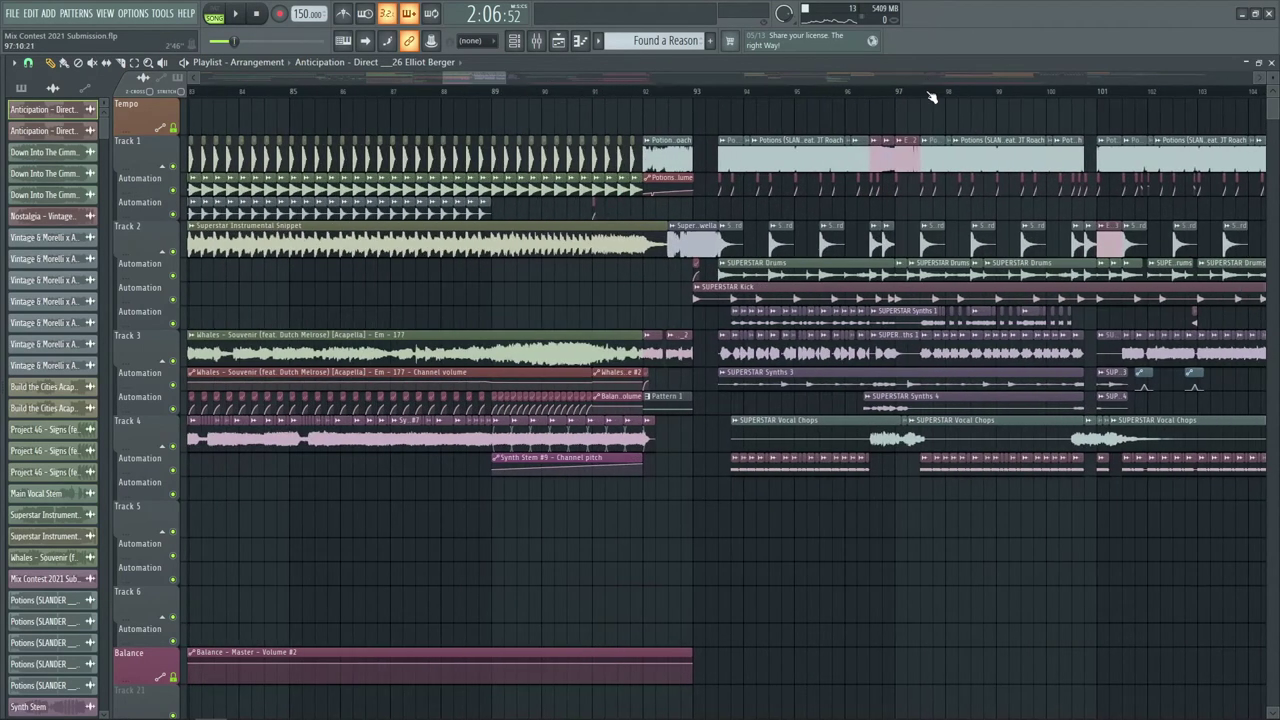
scroll(917, 78, "right", 4)
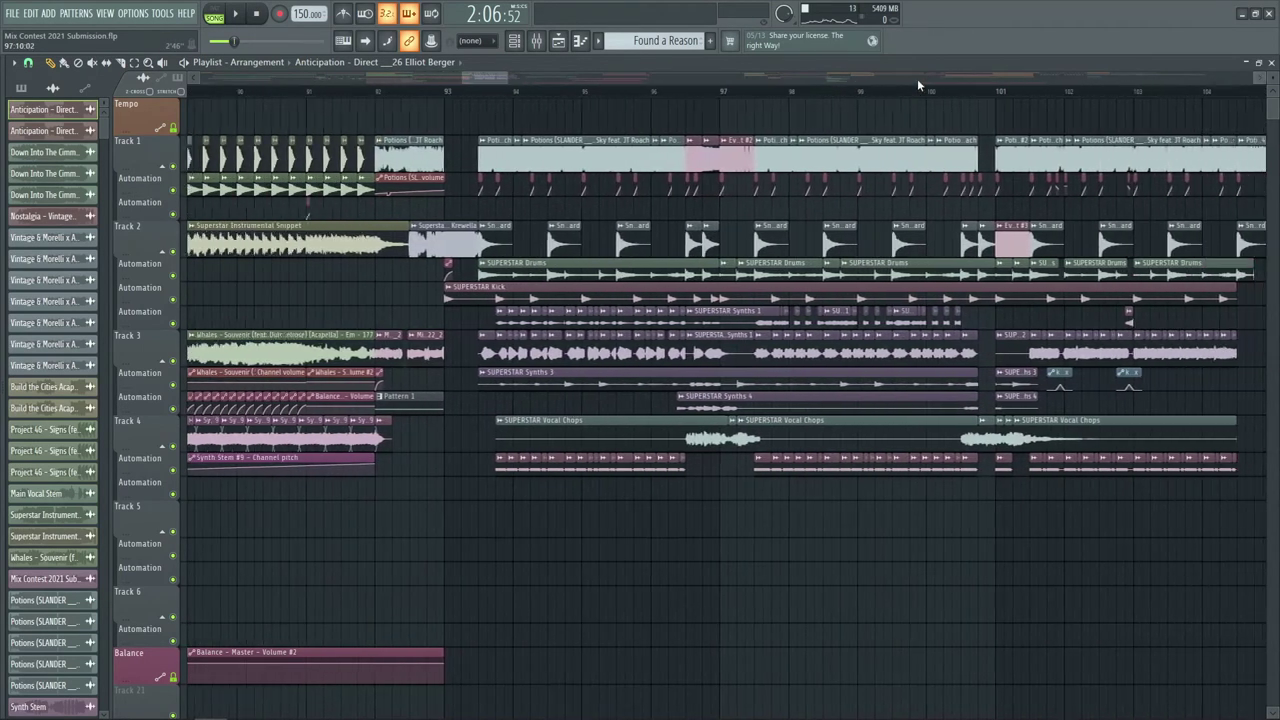
scroll(917, 78, "right", 2)
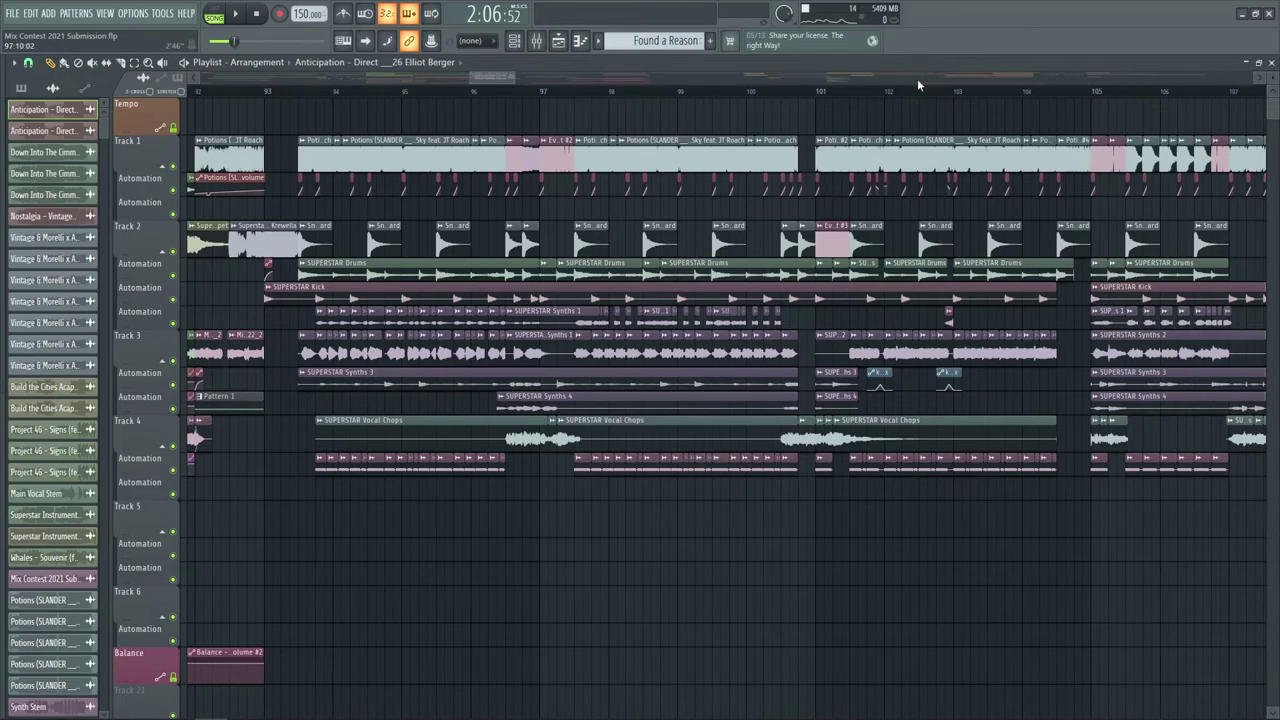
scroll(906, 82, "right", 1)
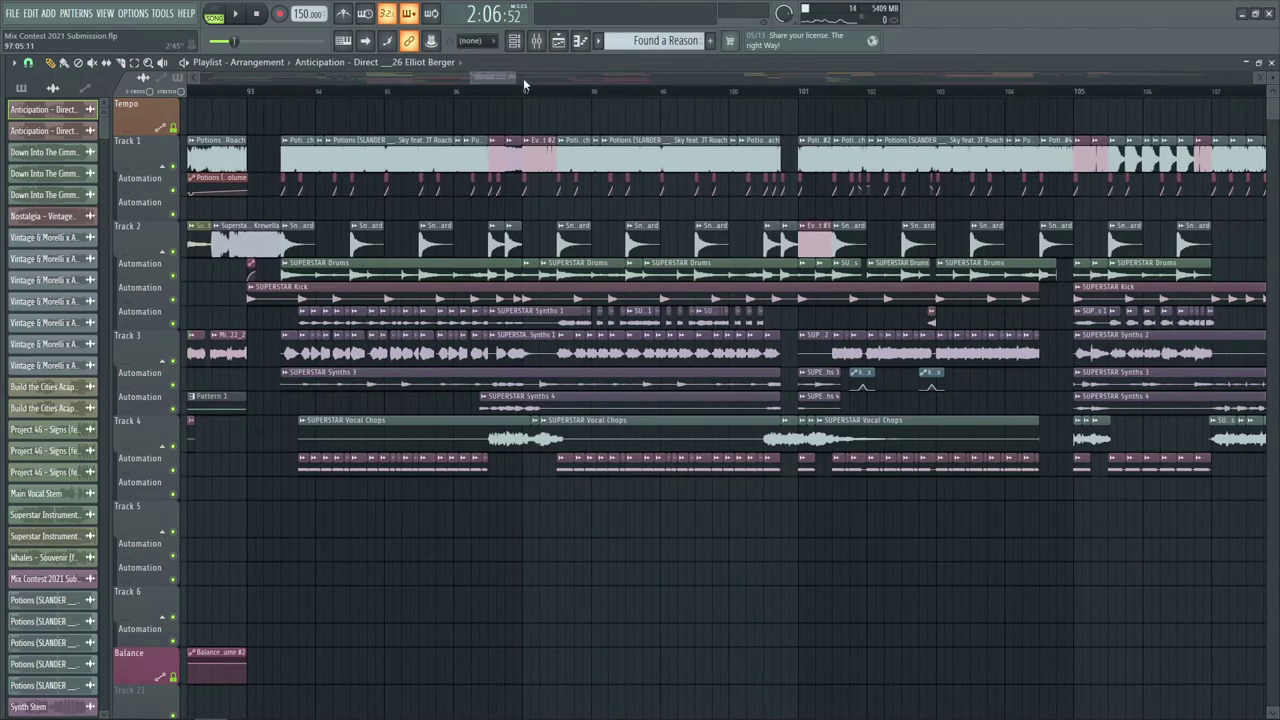
left_click_drag(511, 75, 465, 77)
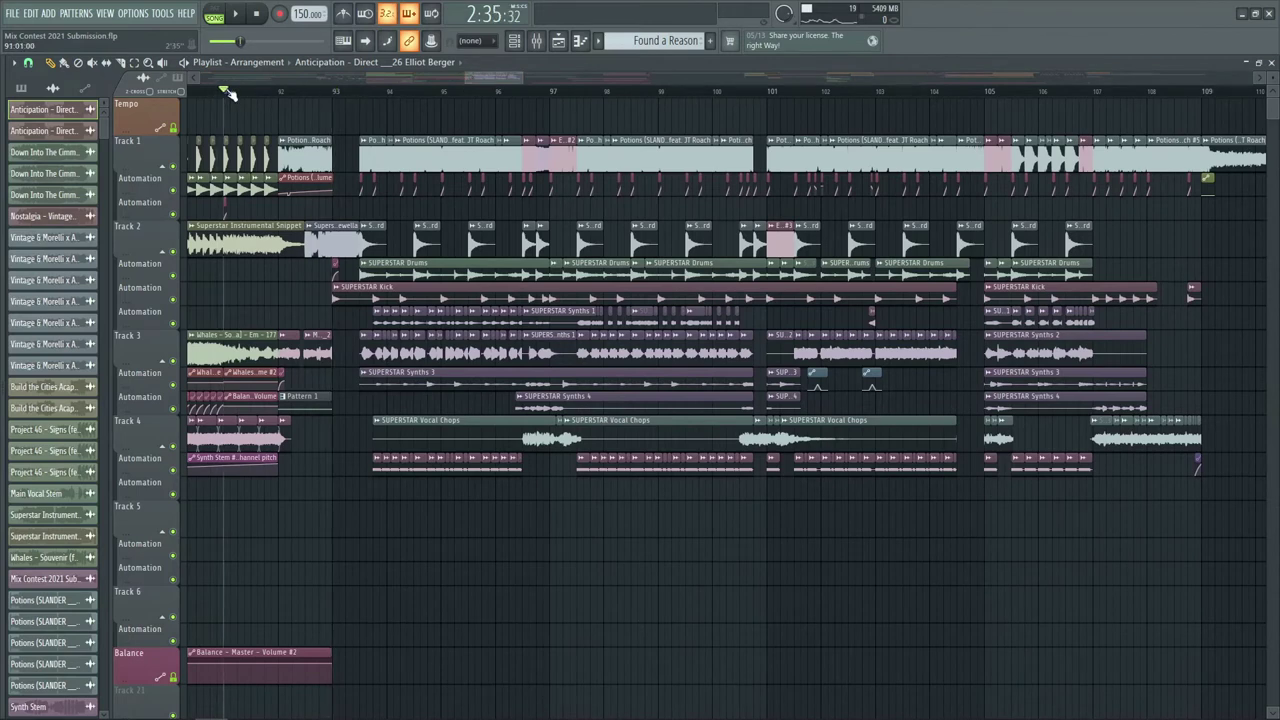
key("space")
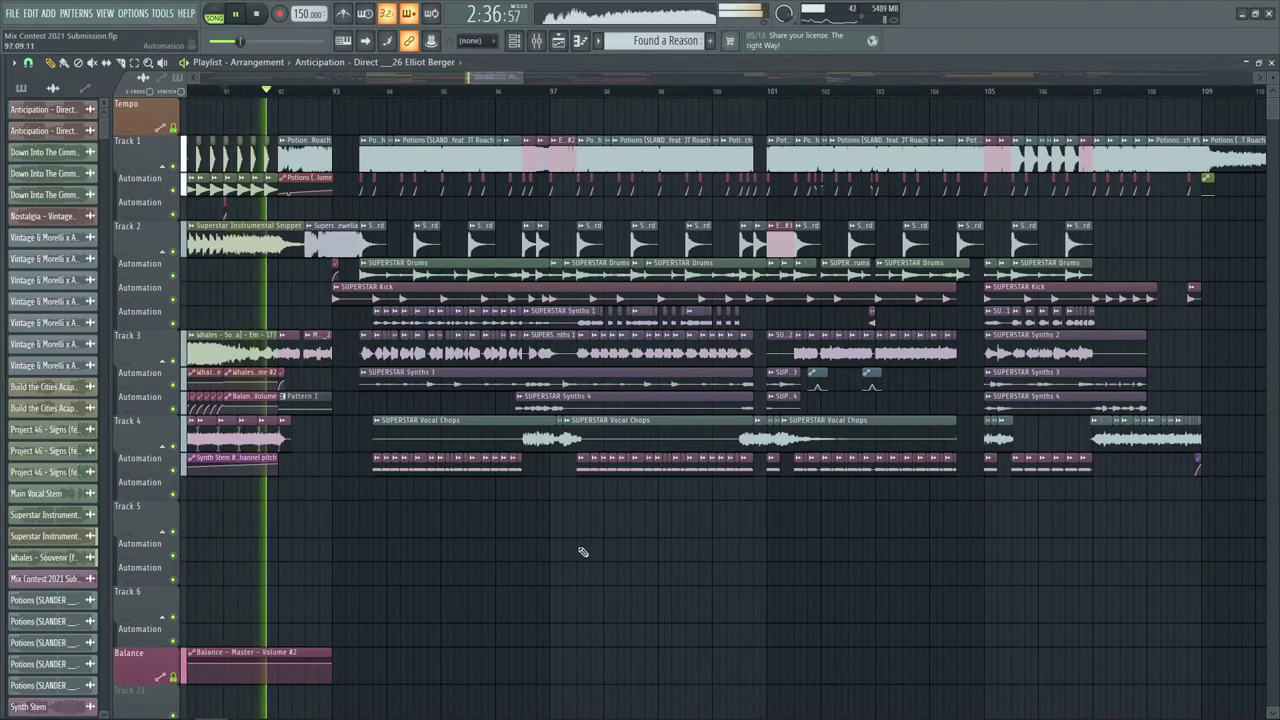
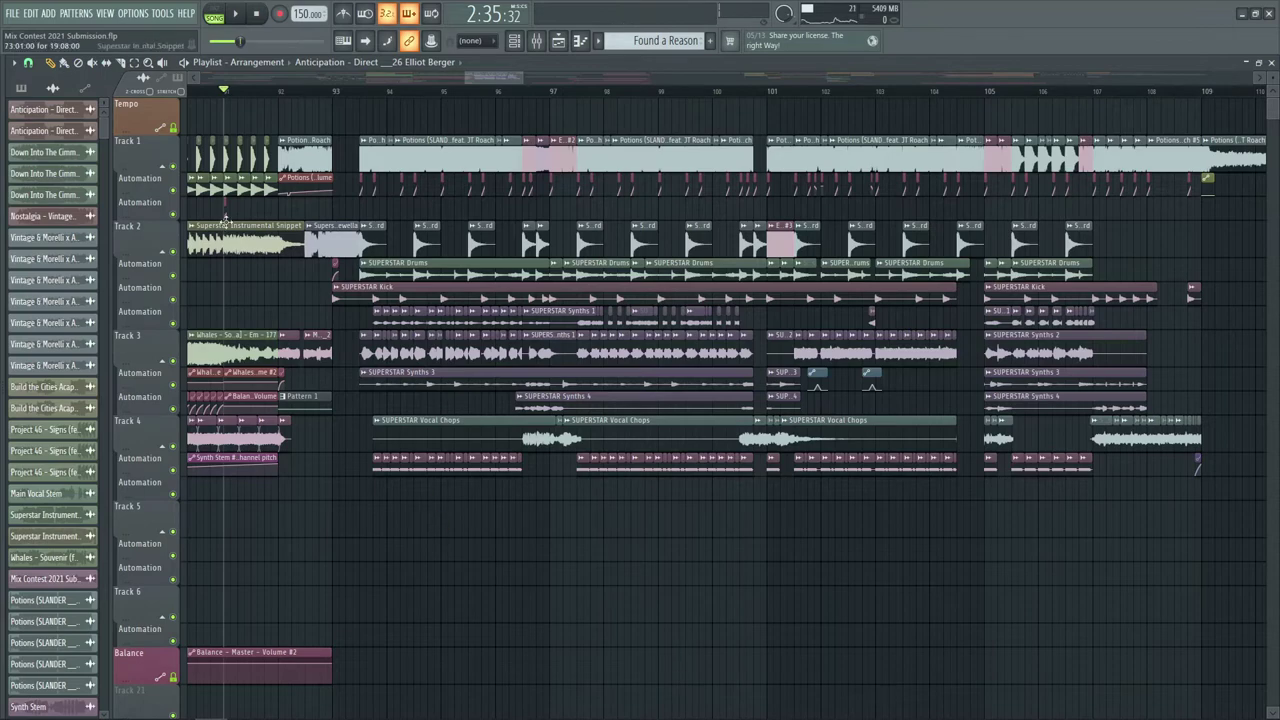
- Solo Track 1 and play its Potions clips from the middle of bar 93
left_click(174, 166, "ctrl")
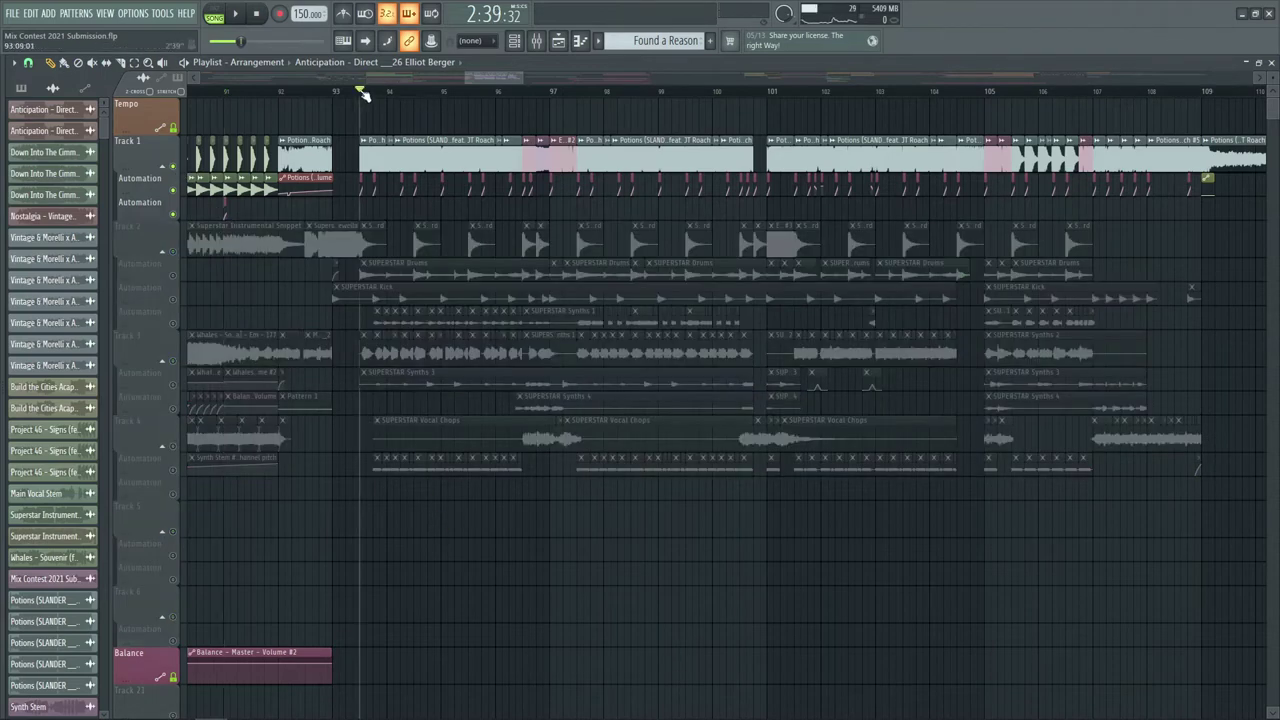
scroll(365, 95, "up", 3)
left_click_drag(498, 78, 534, 80)
key("space")
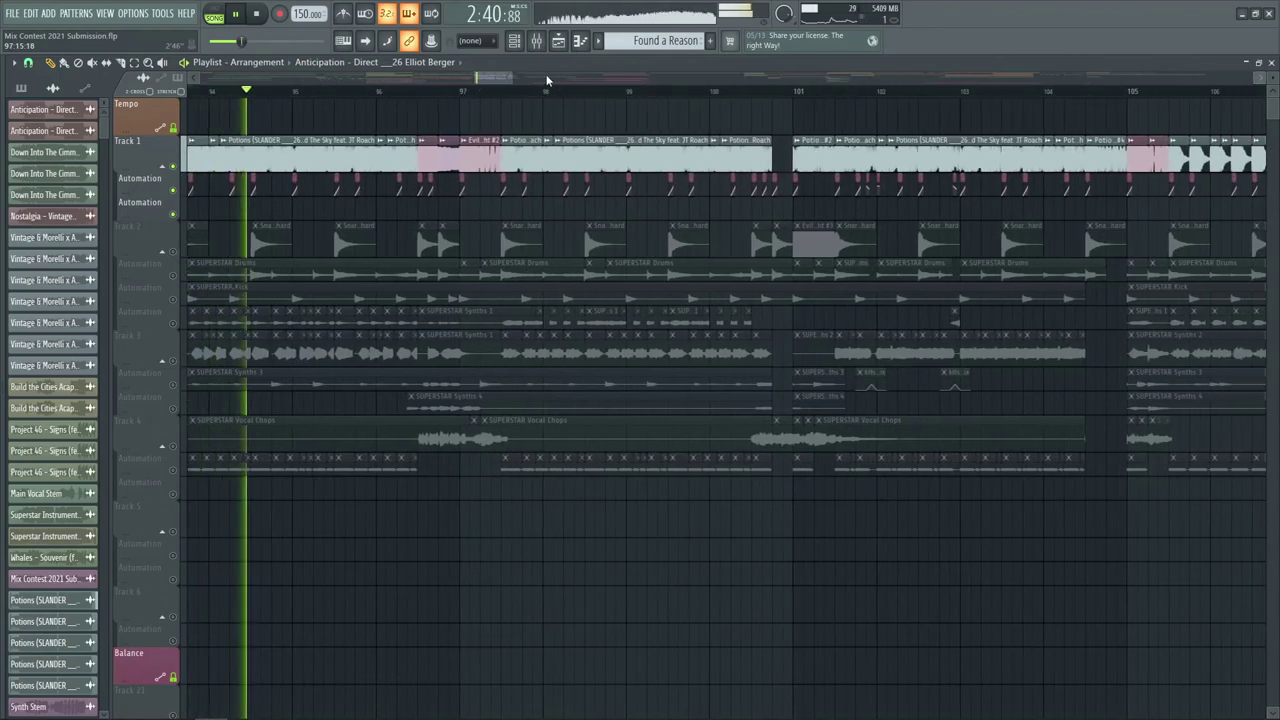
- Stop playback, inspect Fruity Parametric EQ 2 on the Potions mixer insert, and return to the playlist
left_click(561, 44)
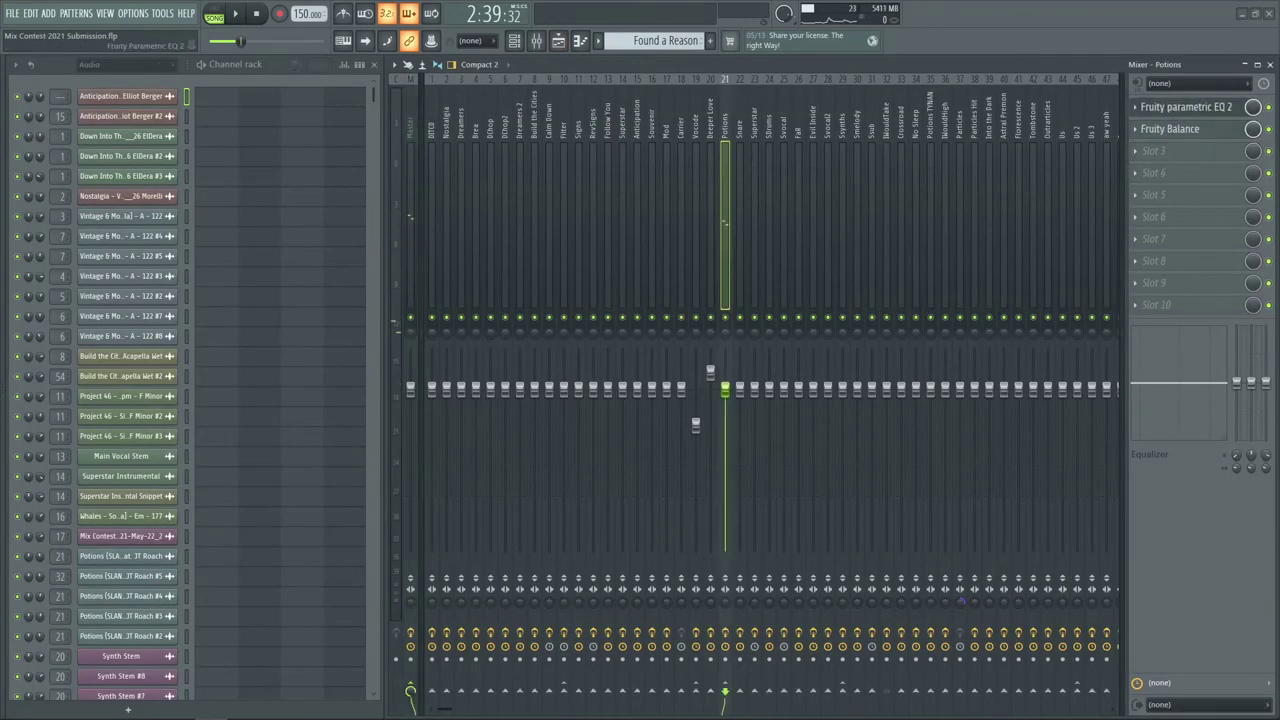
left_click(1185, 106)
left_click(749, 230)
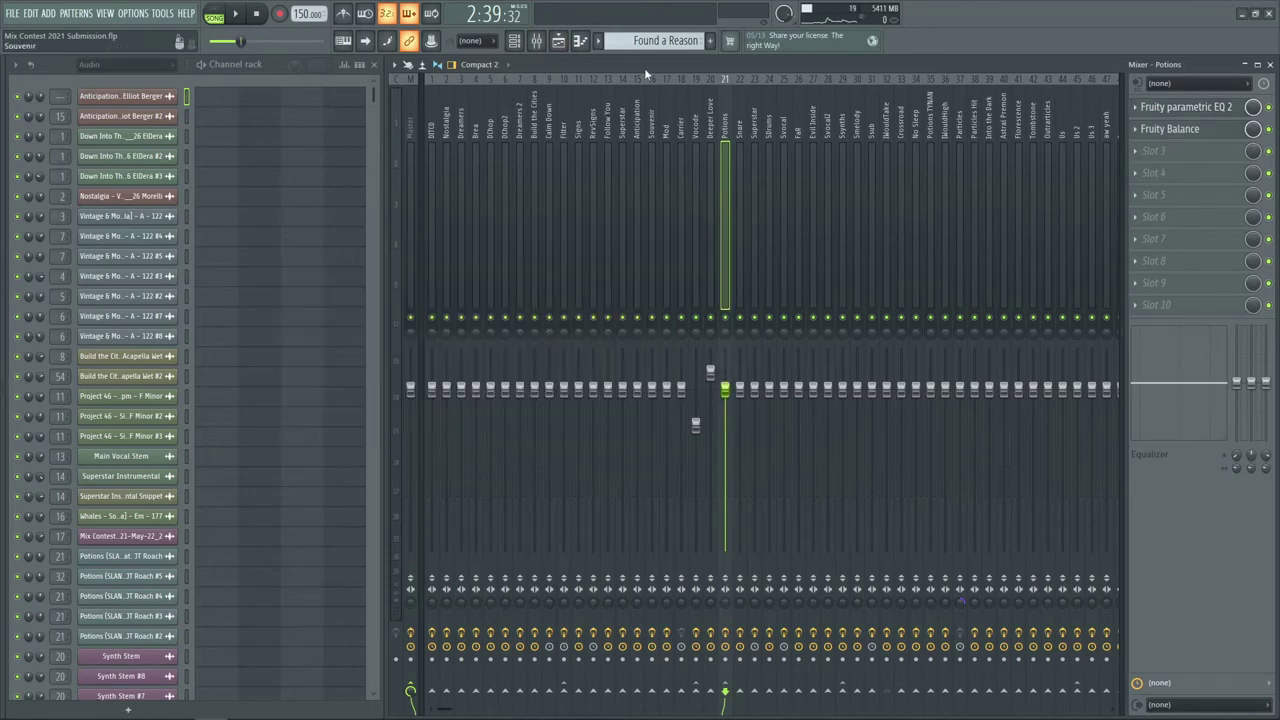
left_click(557, 44)
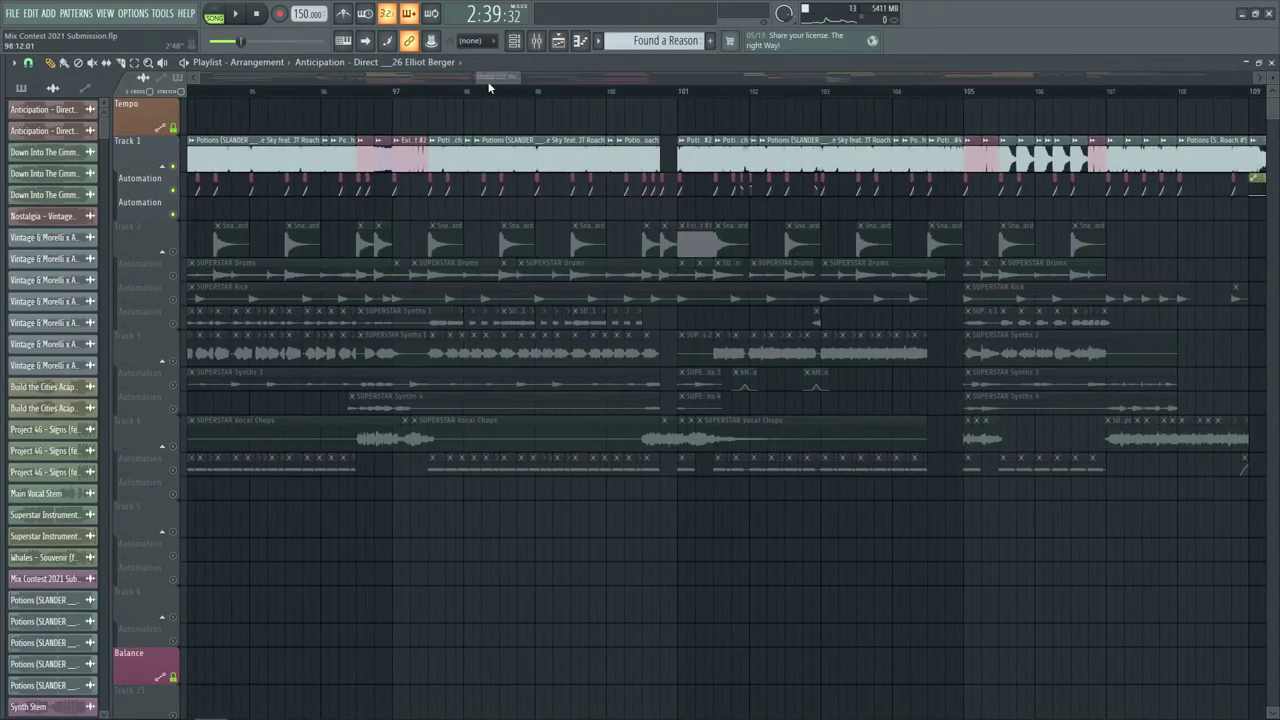
- Play the soloed Track 1 drop from the middle of bar 93 to about bar 106 and stop playback
left_click_drag(478, 79, 519, 77)
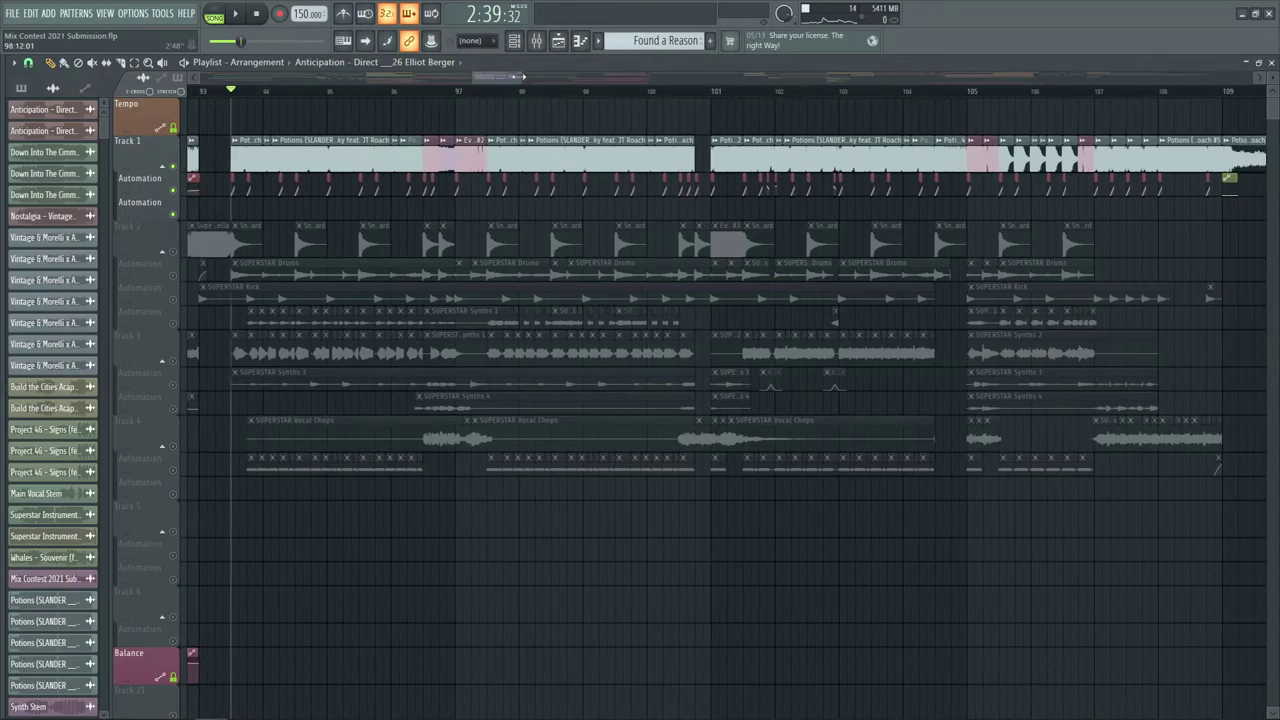
key("space")
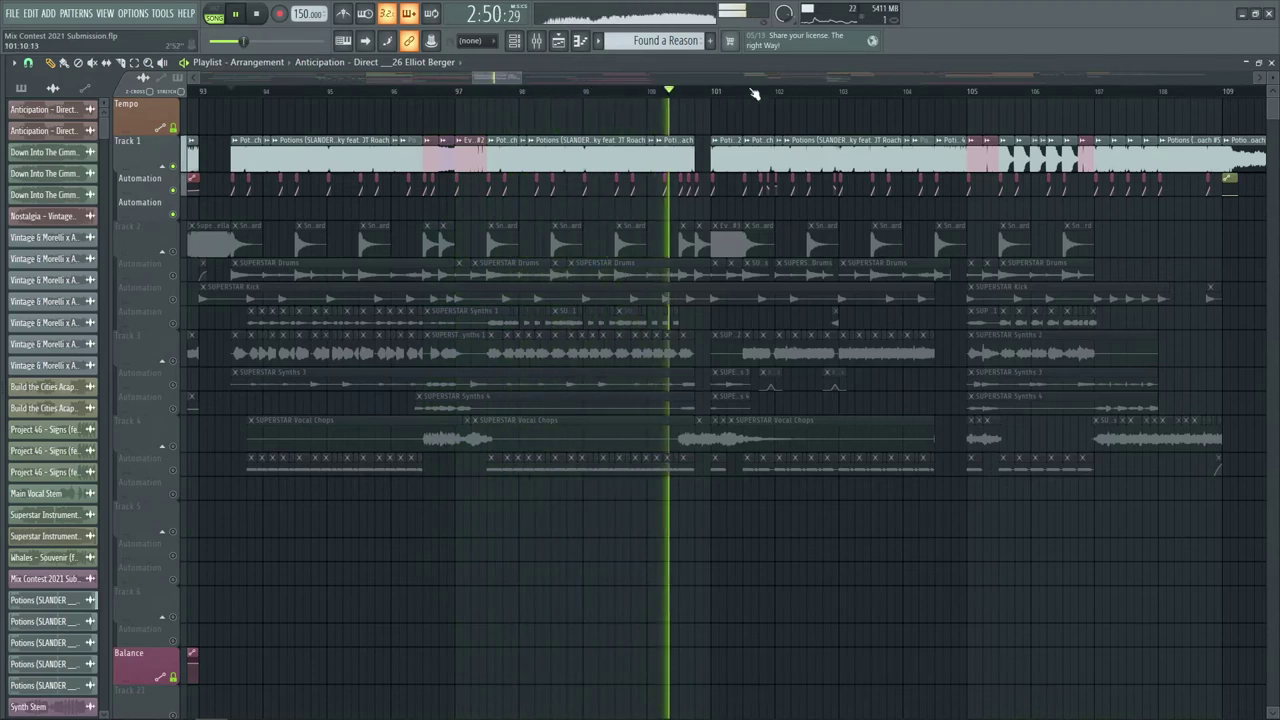
scroll(757, 94, "up", 2)
scroll(754, 82, "up", 2)
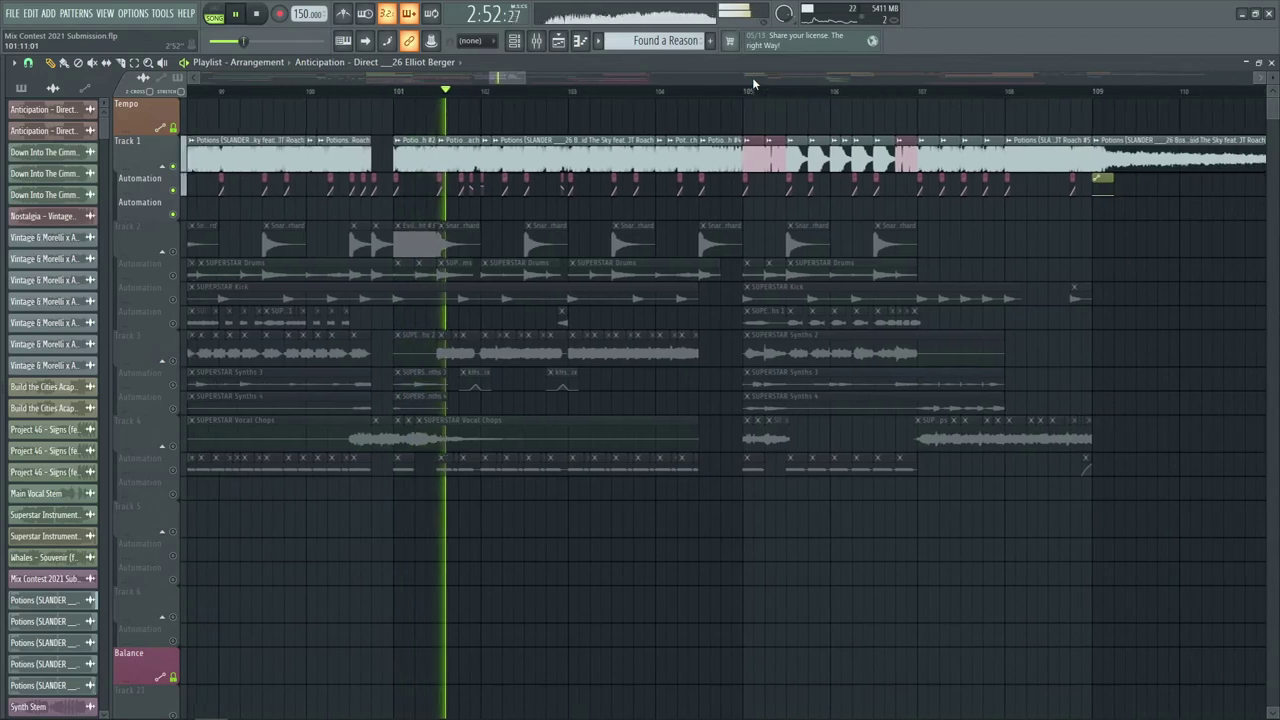
scroll(738, 93, "up", 2)
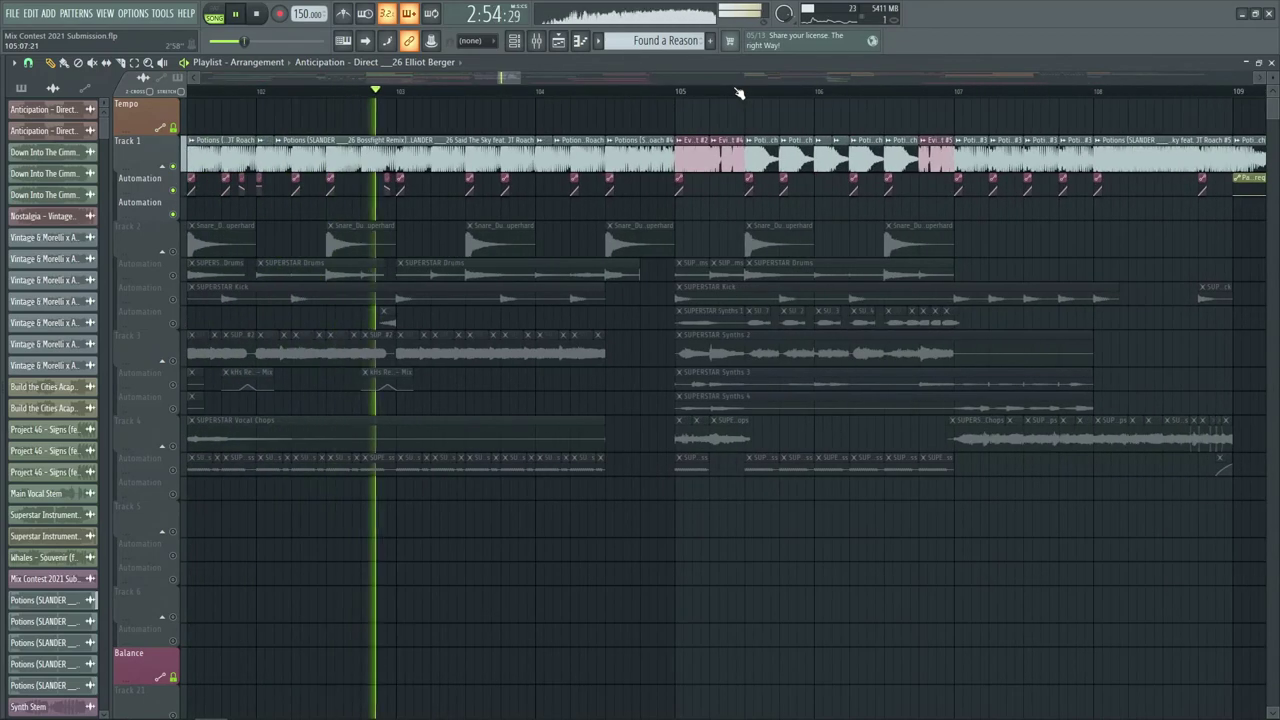
scroll(738, 93, "down", 1)
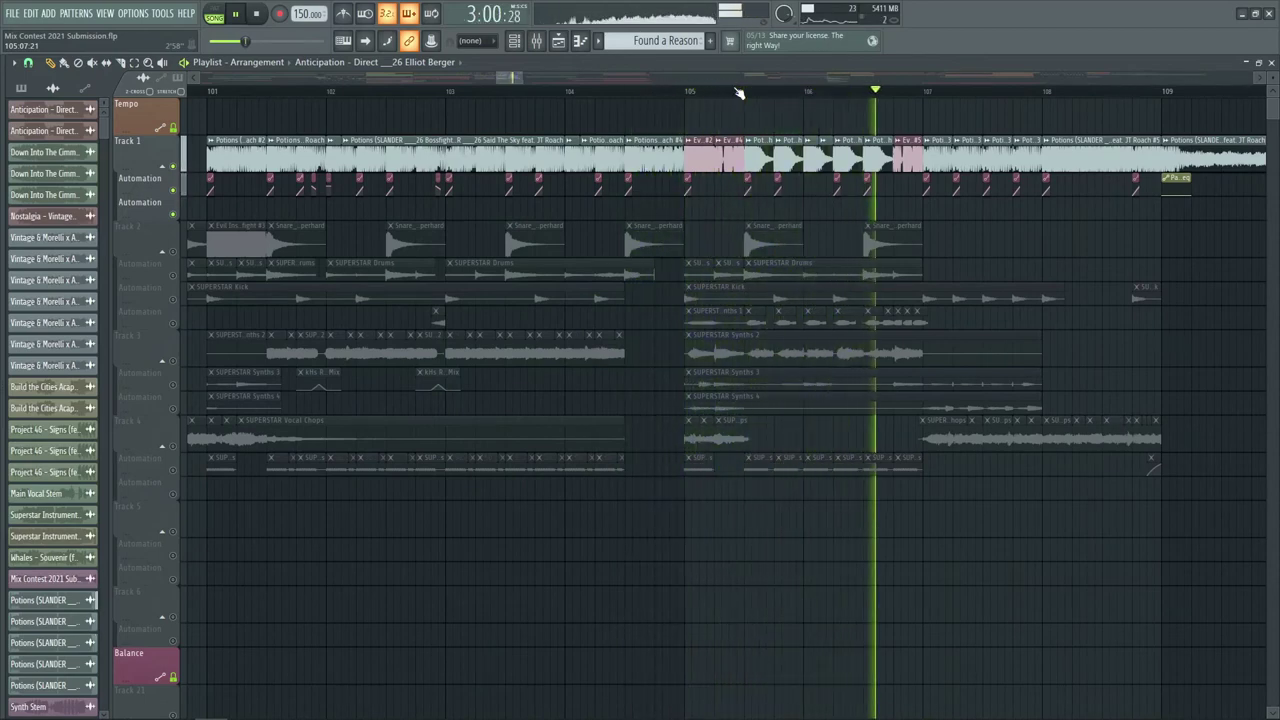
key("space")
- Play the pink Evil Inside clips on Track 1 from the middle of bar 96 and stop playback
left_click_drag(497, 80, 474, 79)
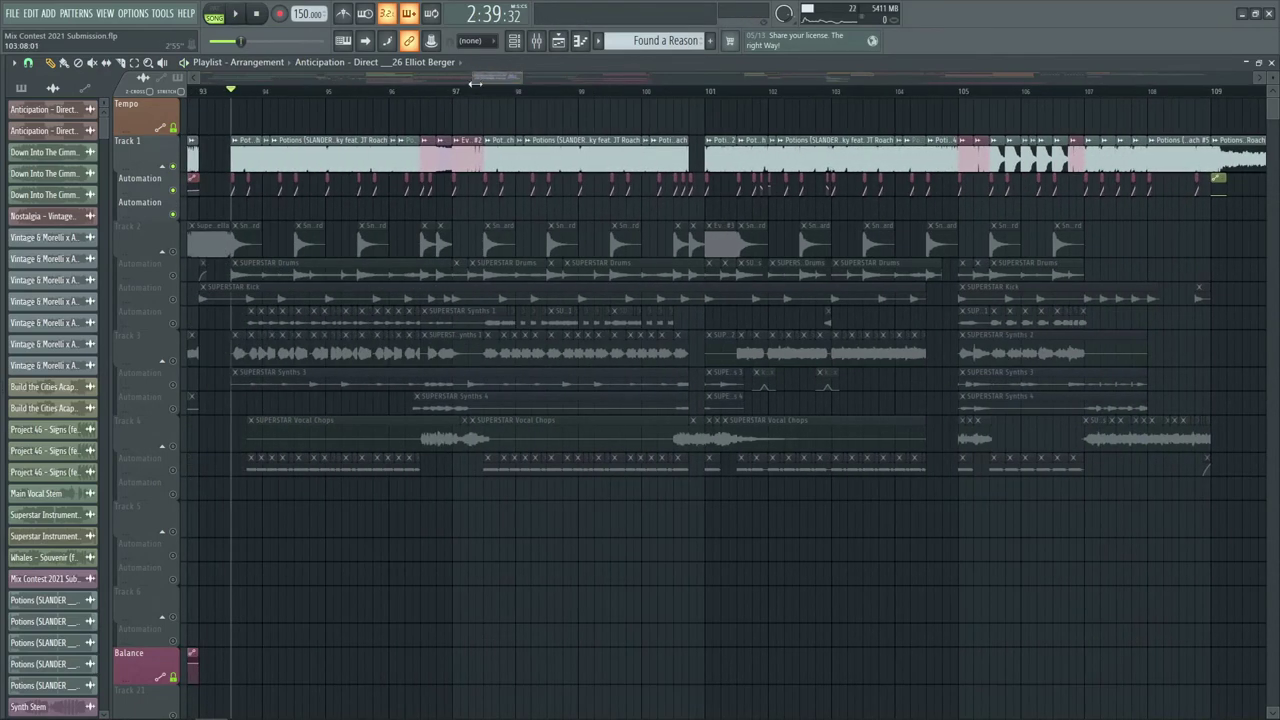
scroll(370, 97, "up", 5)
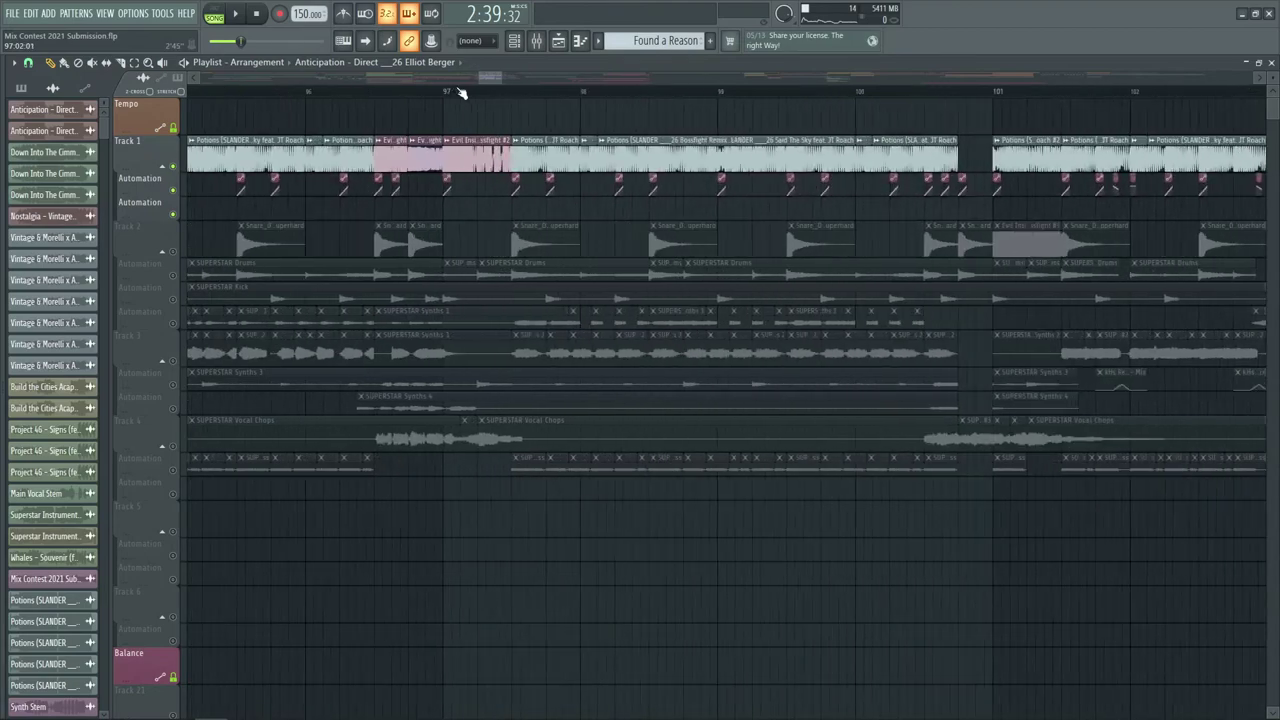
left_click(300, 91)
scroll(302, 91, "down", 2)
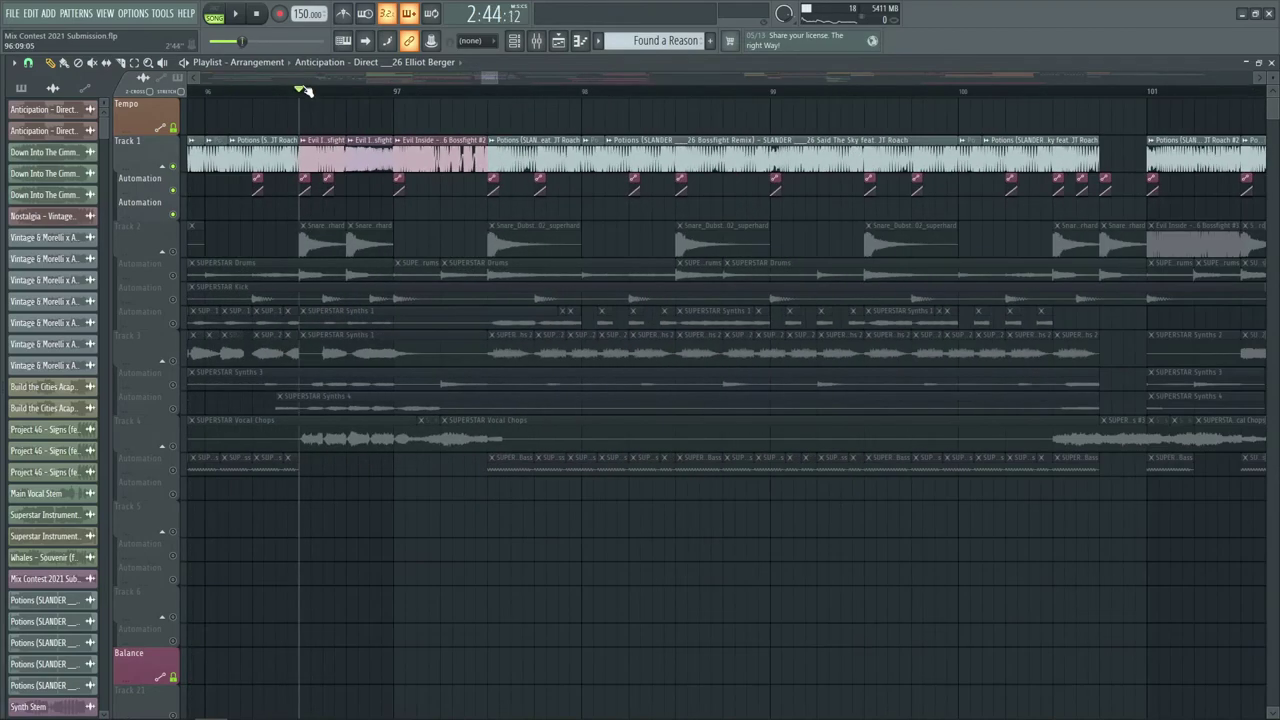
scroll(336, 92, "down", 2)
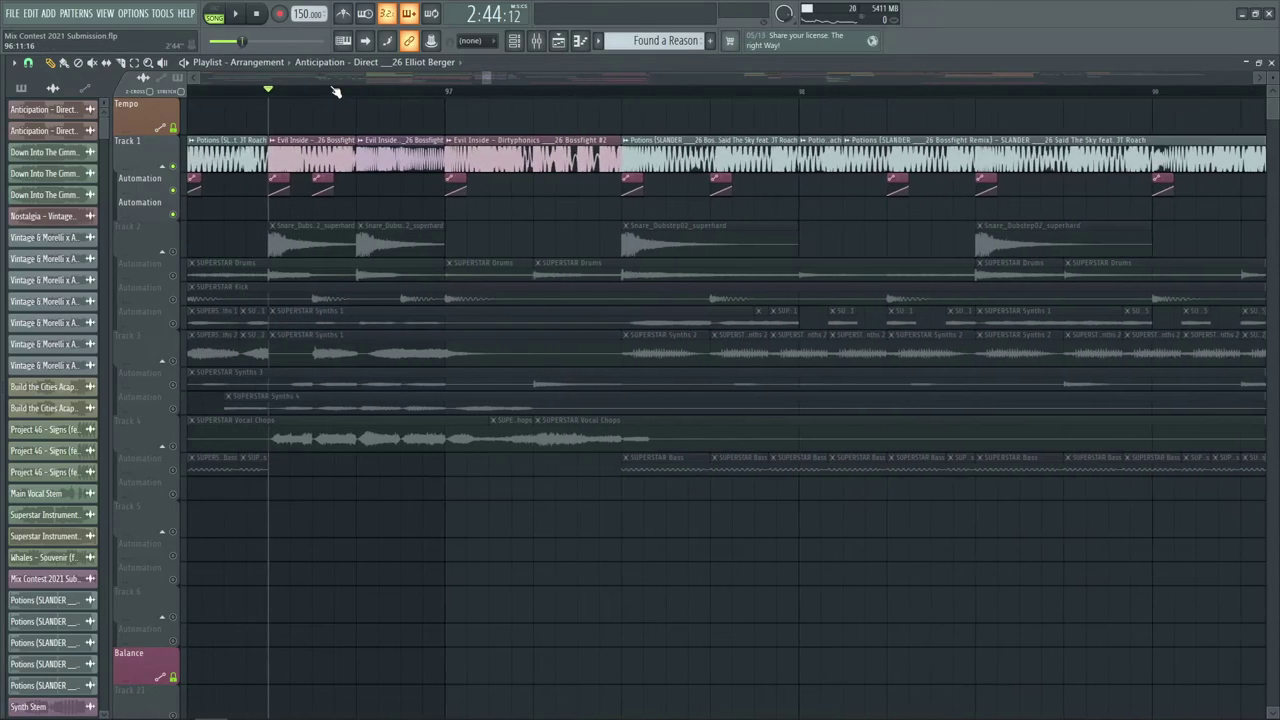
key("space")
scroll(340, 92, "down", 3)
key("space")
- Solo Track 2 together with the SUPERSTAR Drums and SUPERSTAR Kick lanes and play briefly from the middle of bar 93
left_click_drag(484, 79, 270, 97)
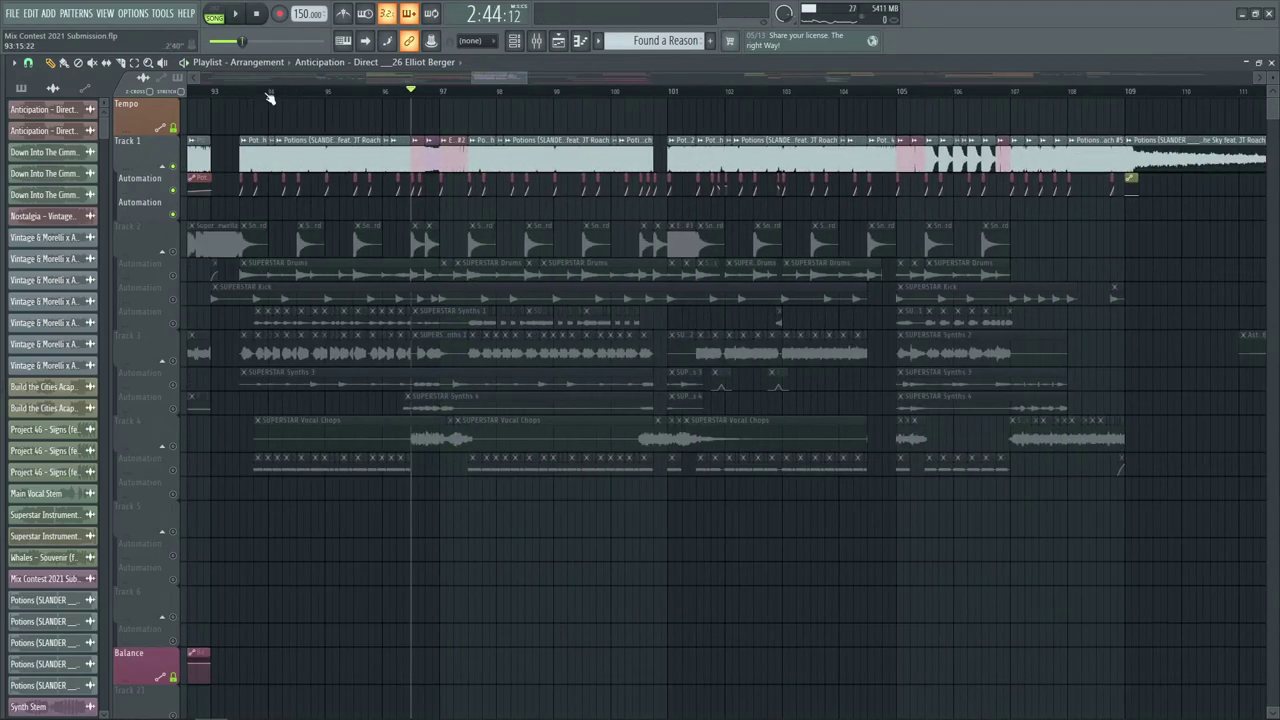
left_click_drag(530, 79, 514, 76)
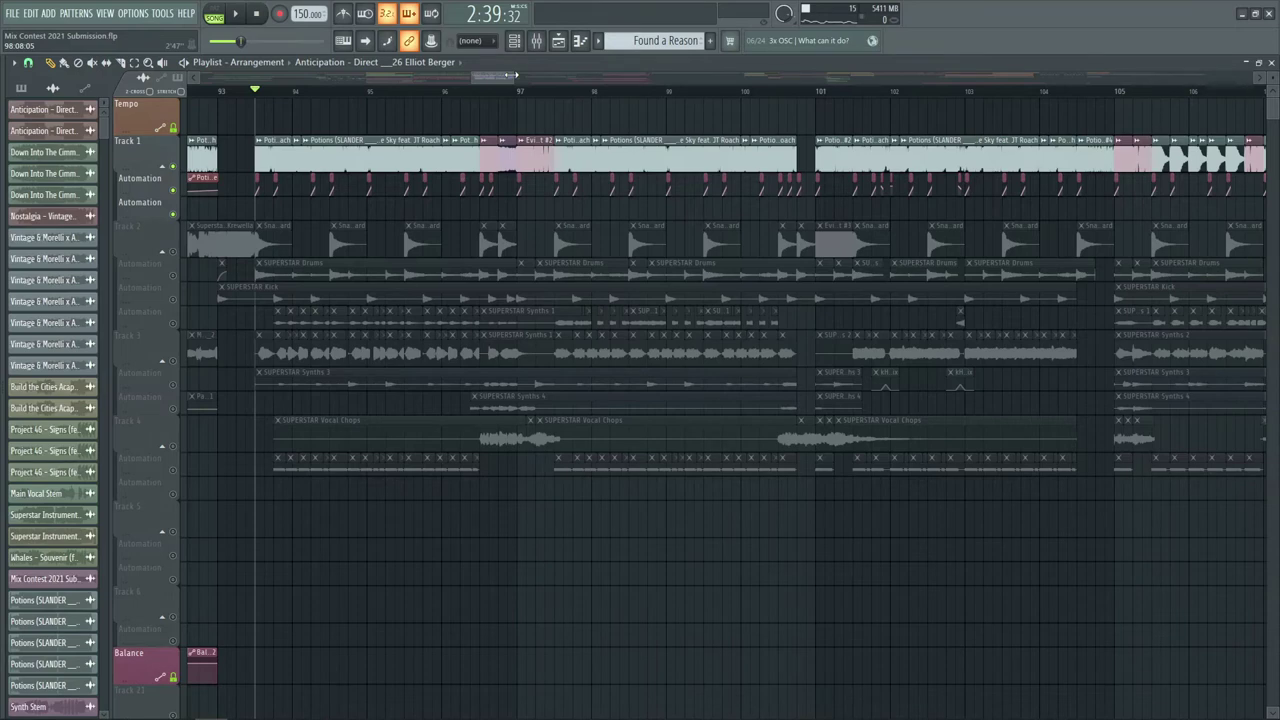
left_click_drag(512, 76, 520, 76)
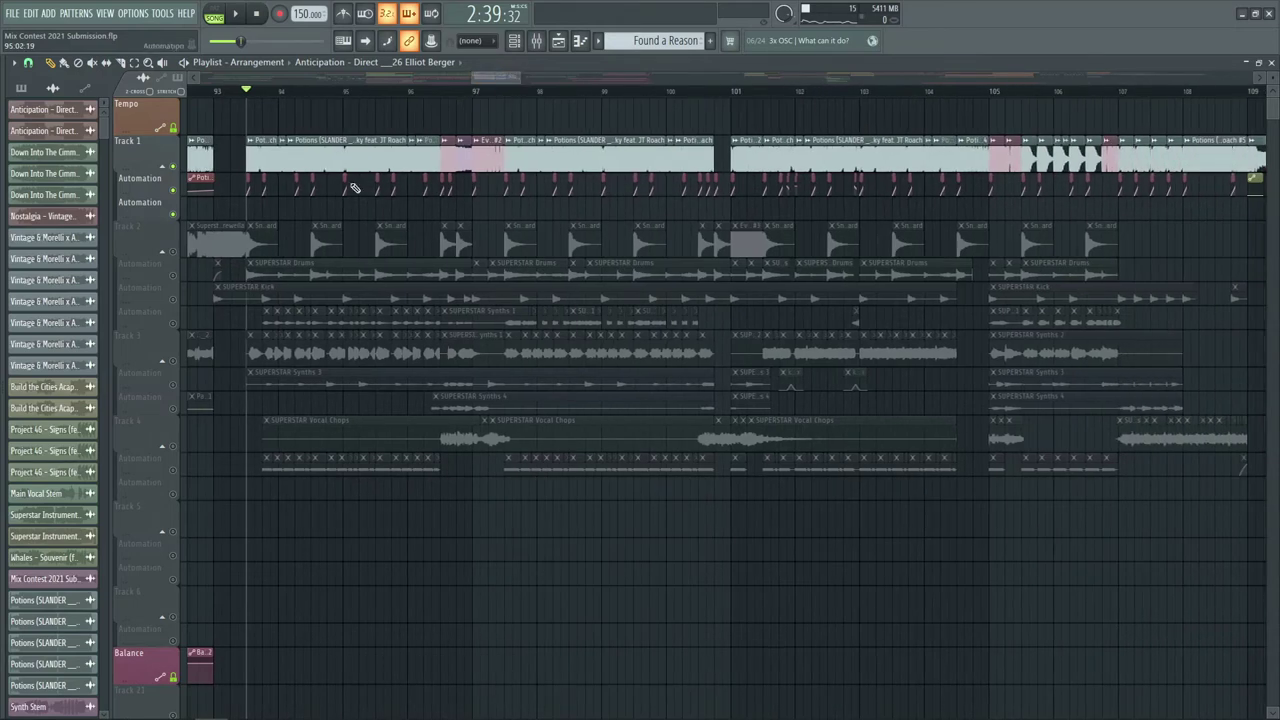
right_click(173, 252)
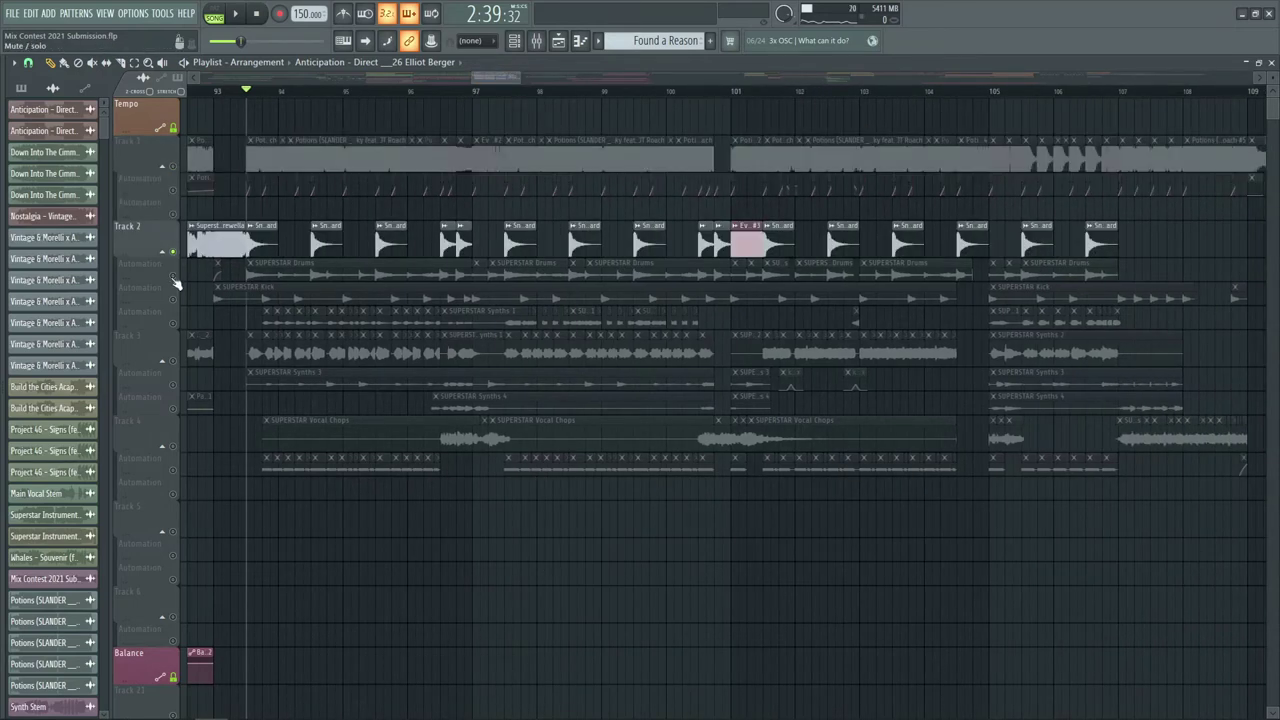
left_click(175, 280)
left_click(177, 300)
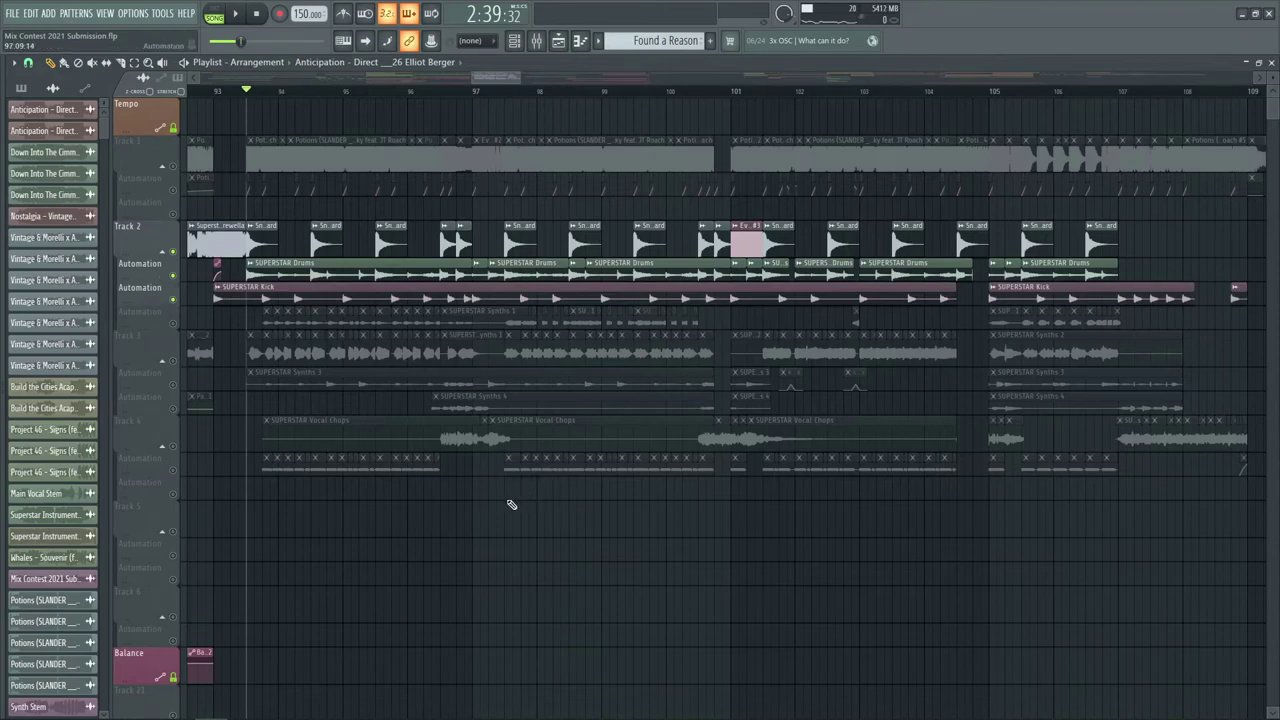
key("space")
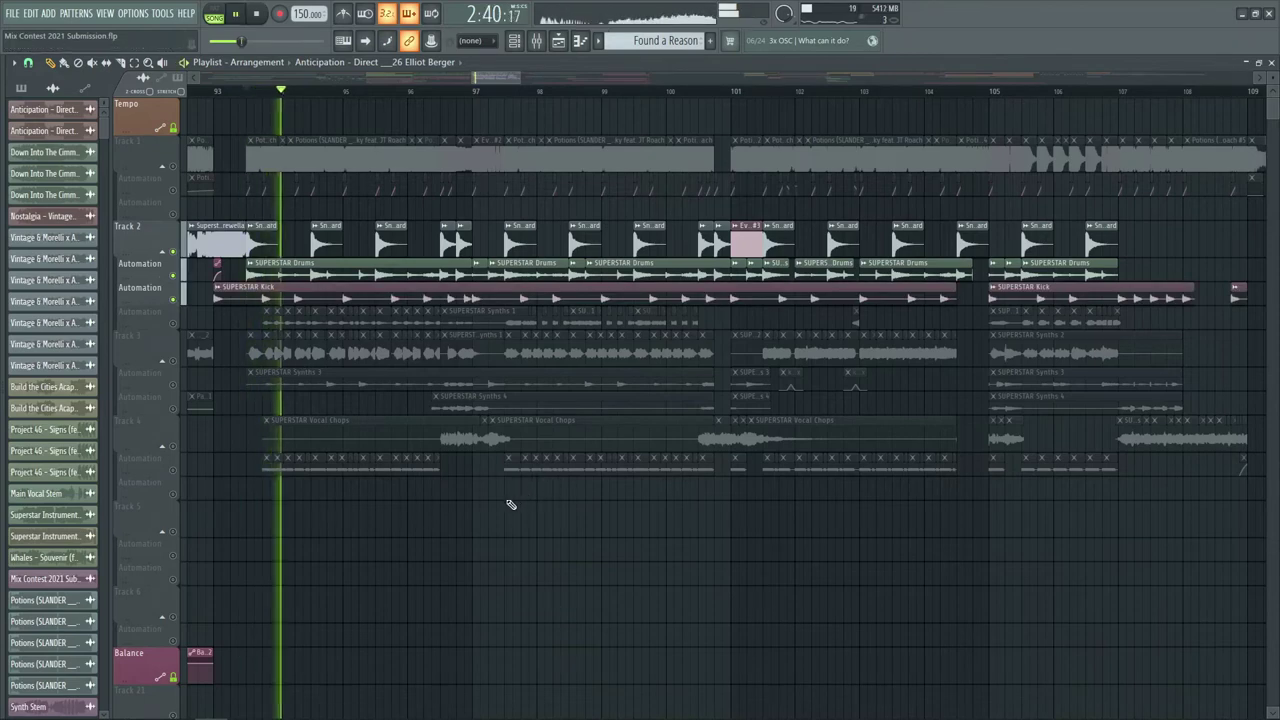
key("space")
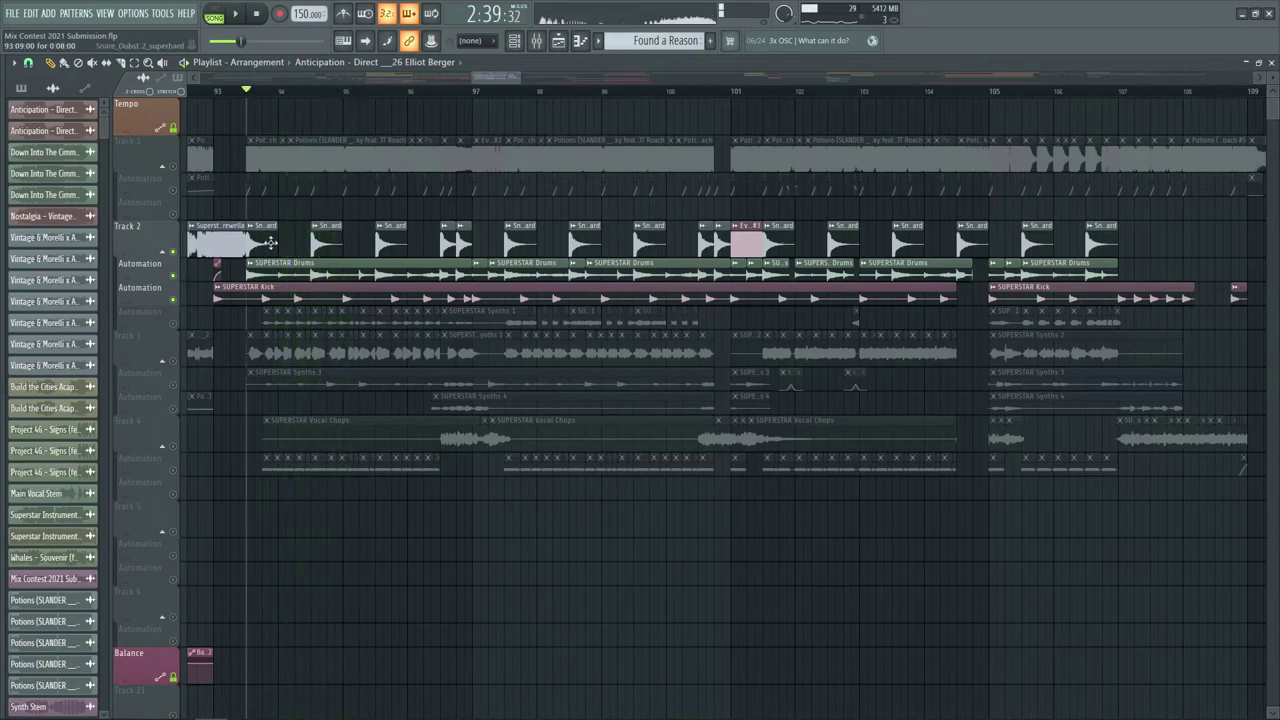
- Inspect the Snare_Dubstep02_superhard clip, compare the drums with Track 2 muted and unmuted during playback, and close the clip's settings
left_click(267, 240)
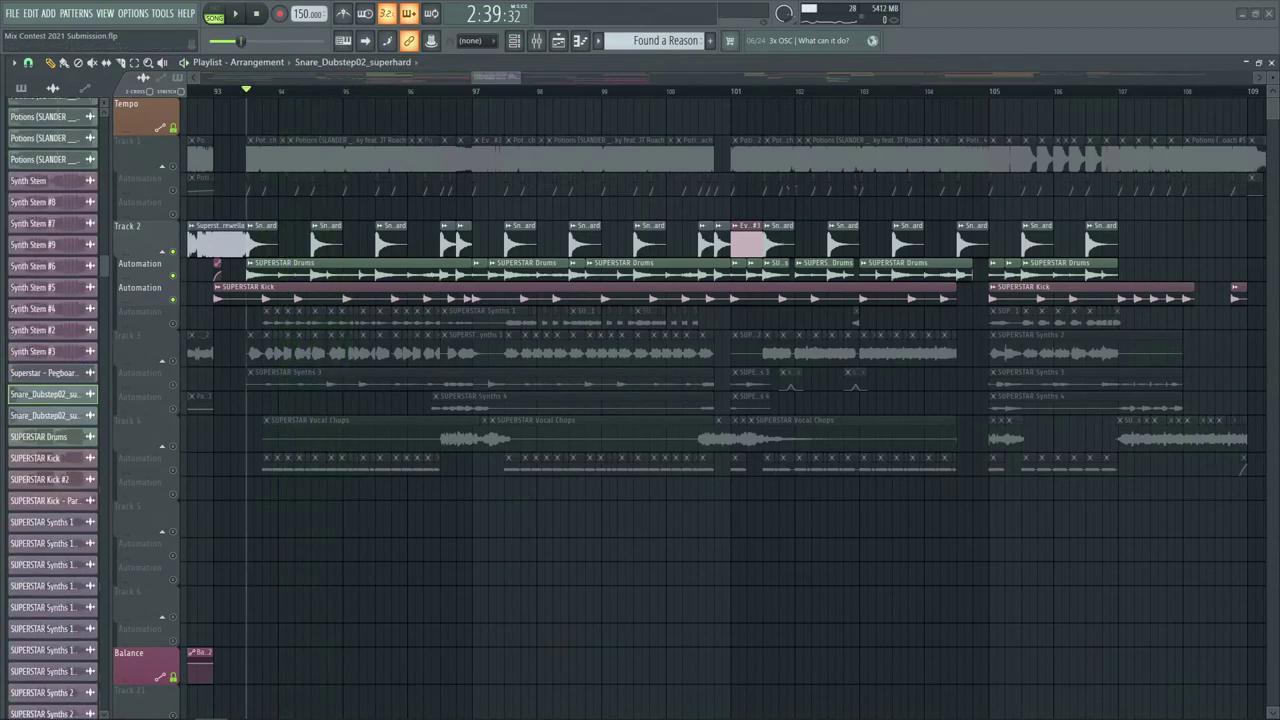
double_click(745, 240)
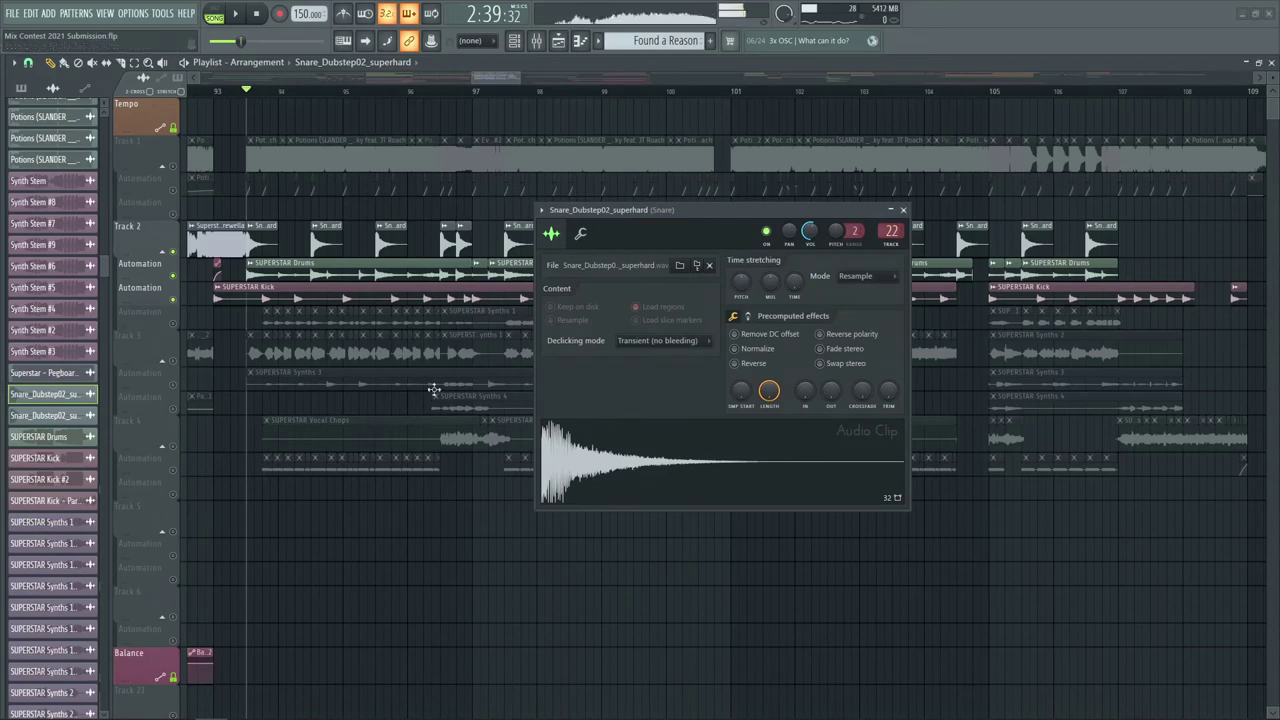
left_click(172, 250)
key("space")
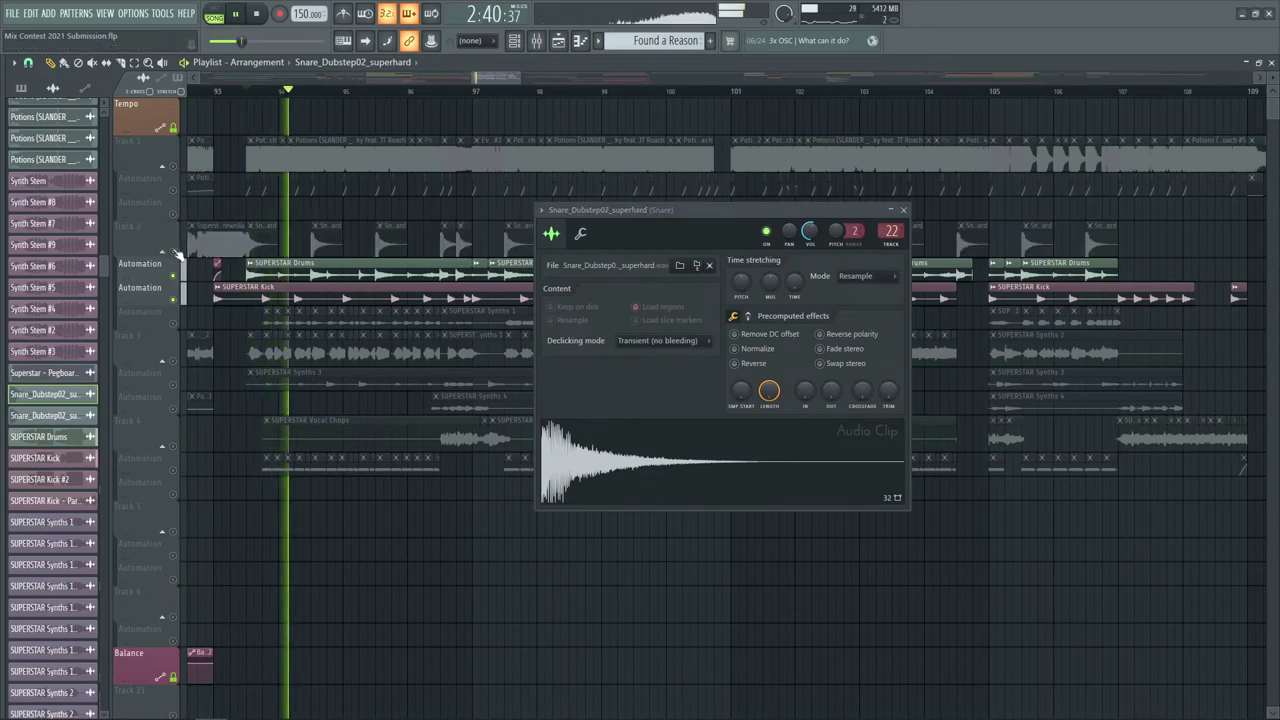
left_click(174, 250)
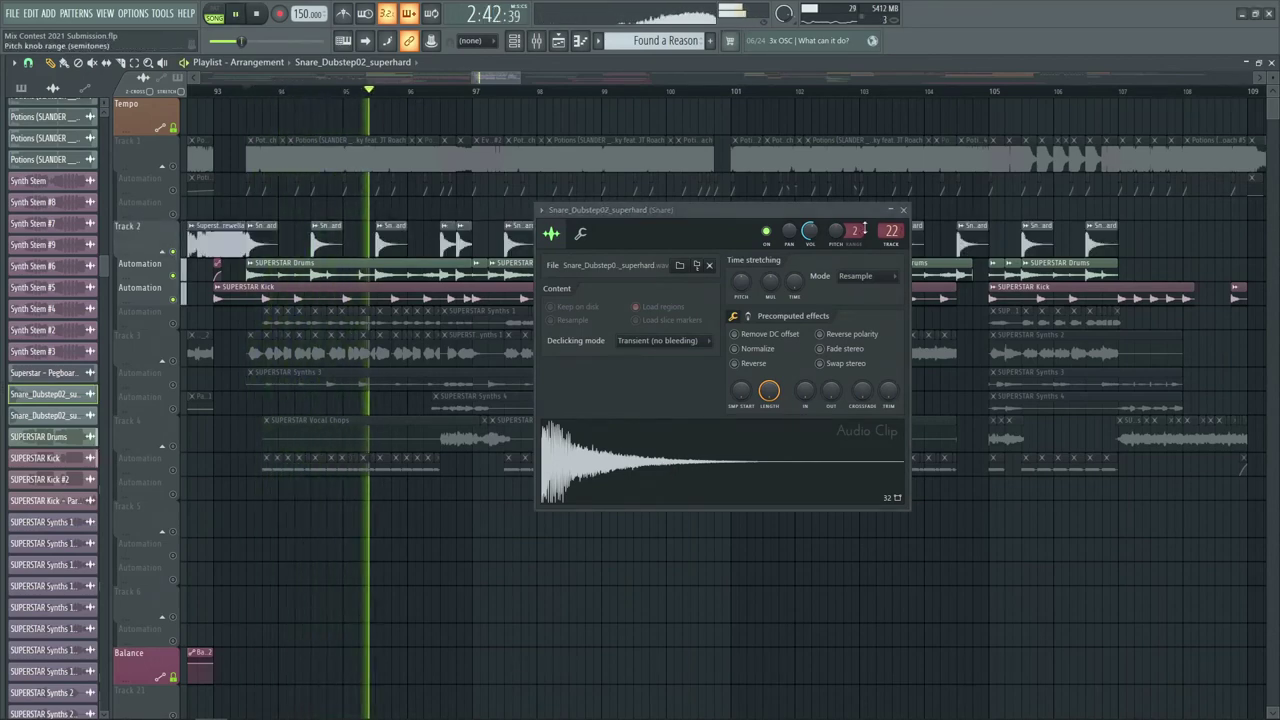
left_click(903, 213)
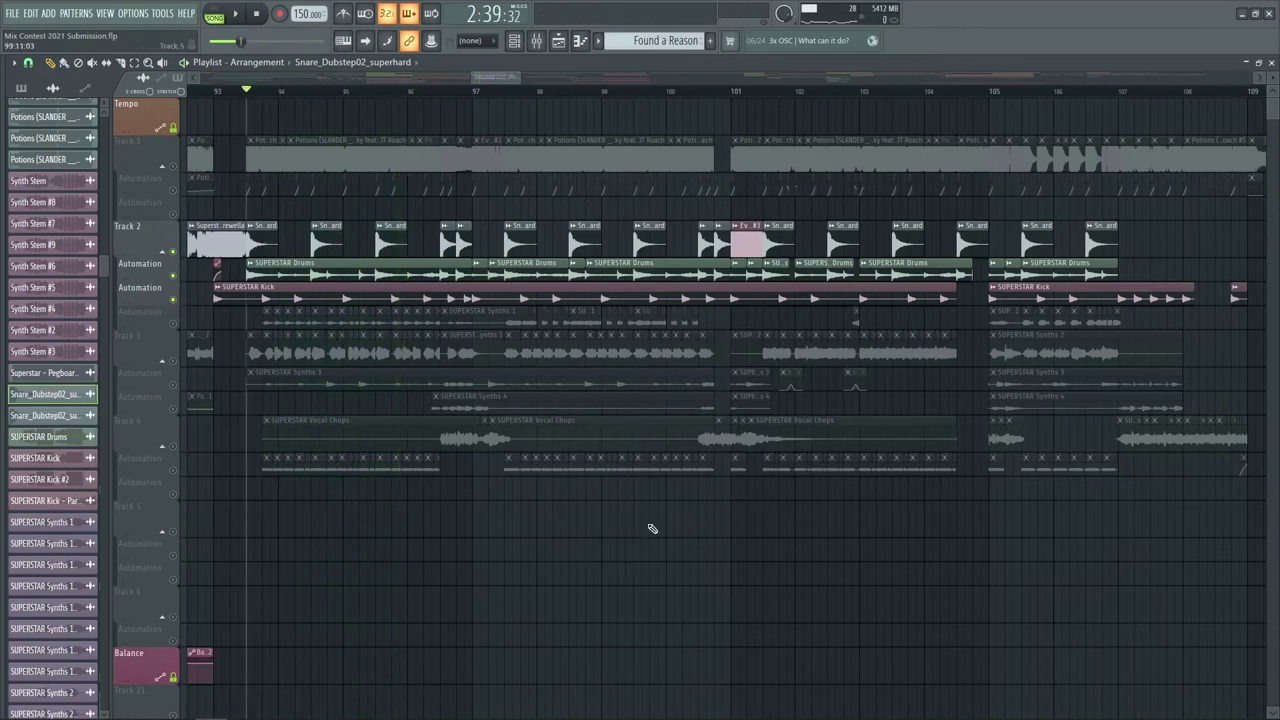
- Play the soloed snare, drum and kick layers from the middle of bar 96 and stop playback
left_click(447, 94)
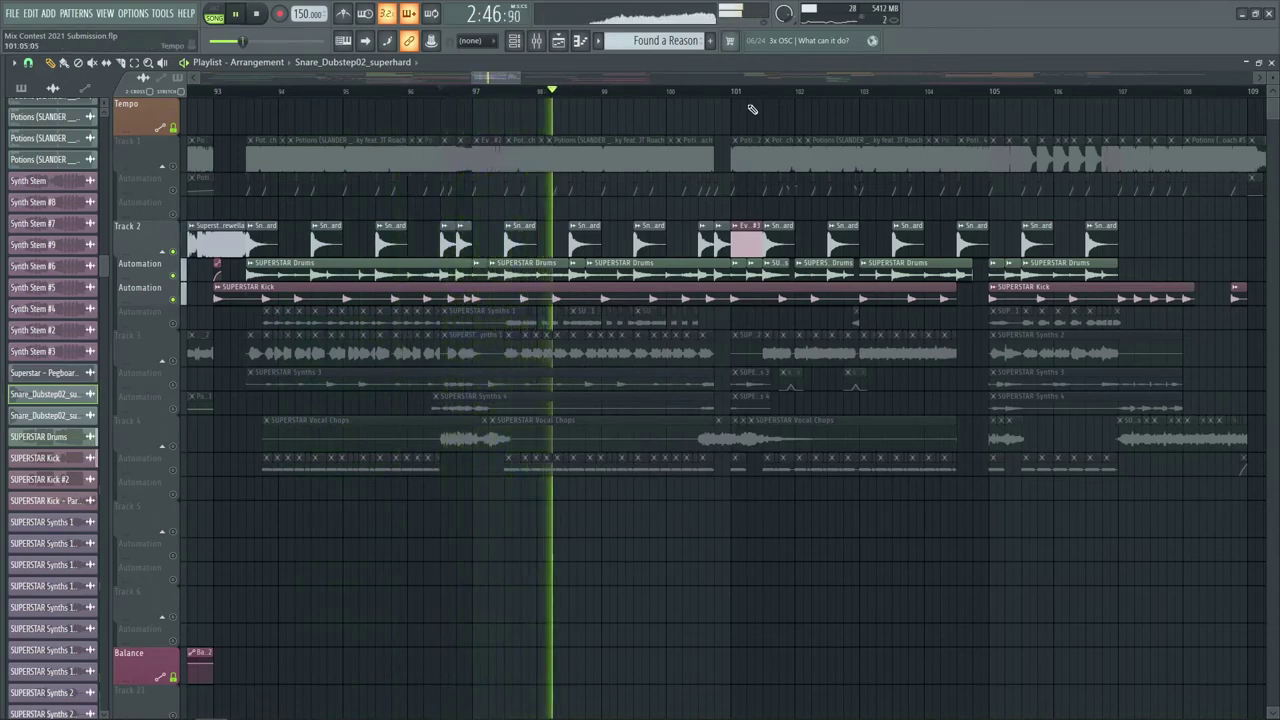
key("space")
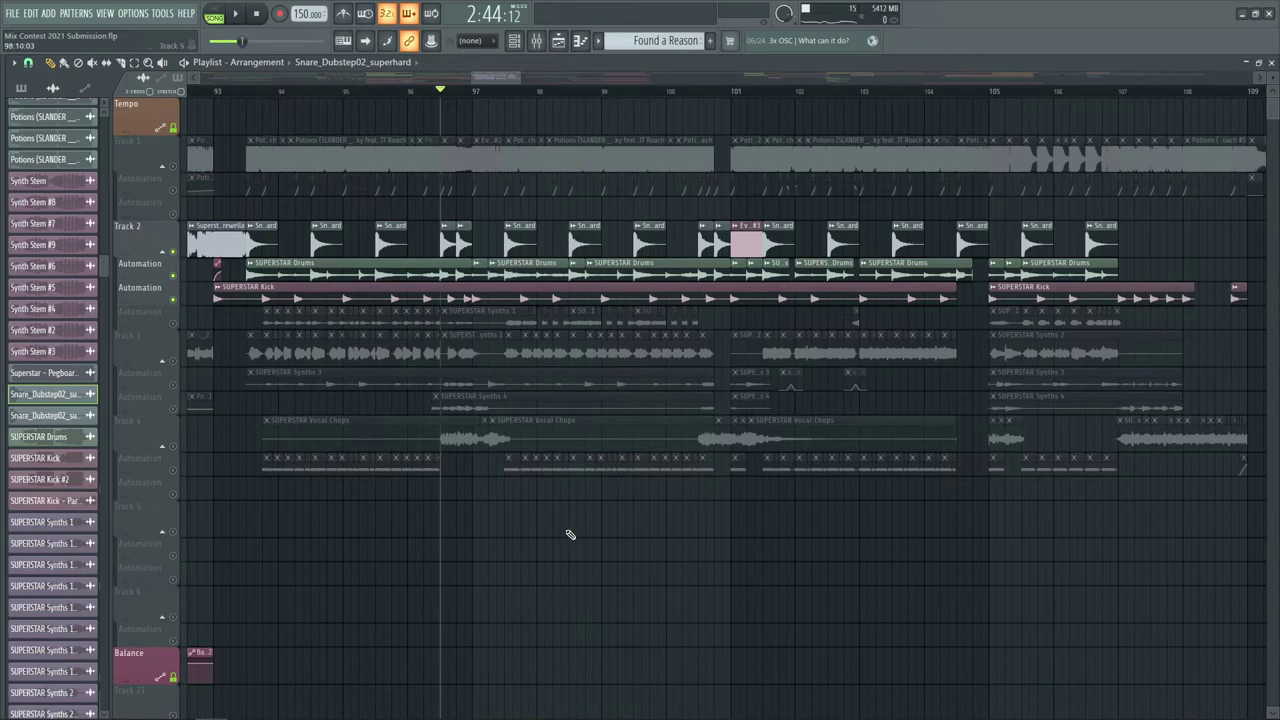
- Isolate the synth, vocal chop and bass lanes around Tracks 3 and 4 and set the playback start to the middle of bar 93
left_click(265, 92)
scroll(268, 95, "up", 5)
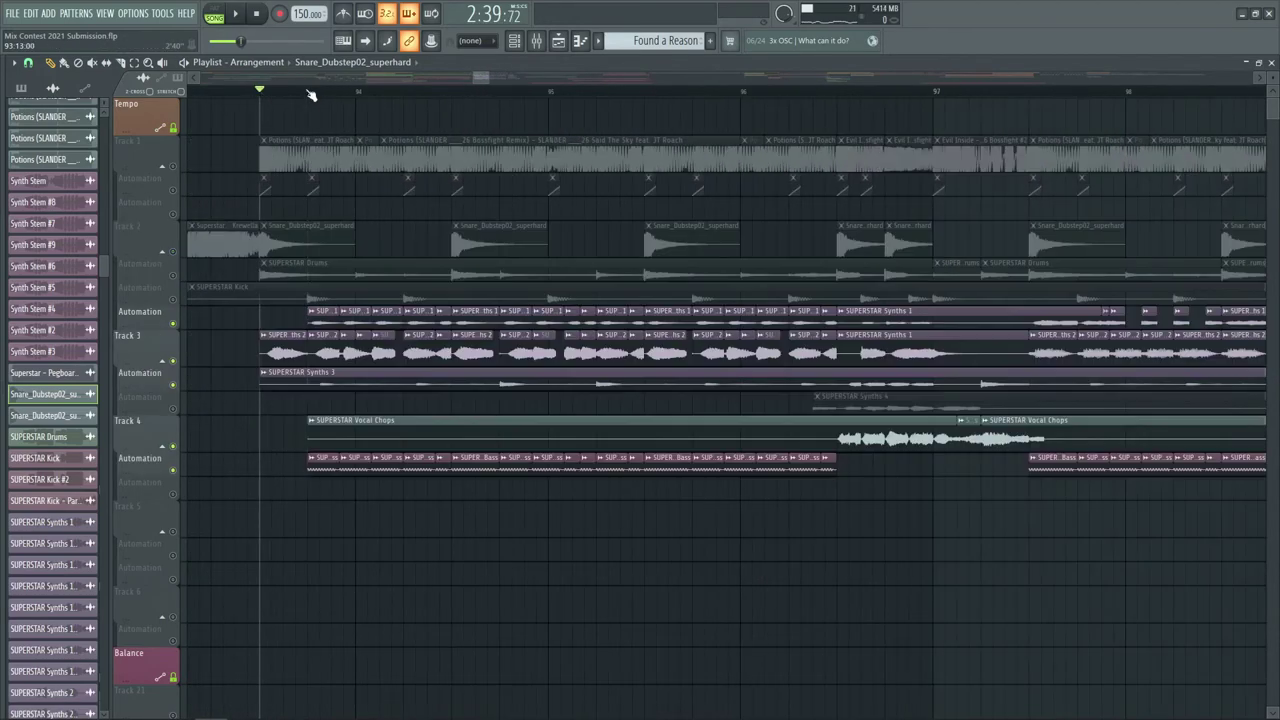
scroll(313, 92, "up", 3)
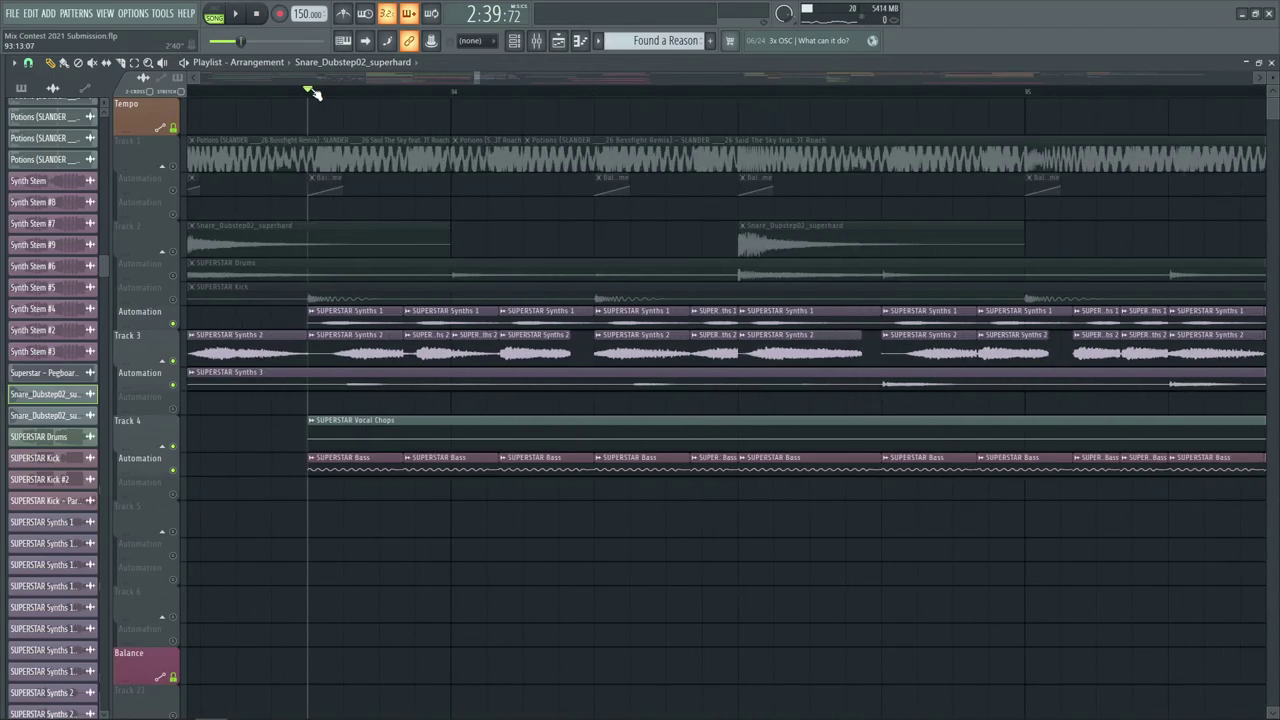
scroll(235, 97, "down", 3)
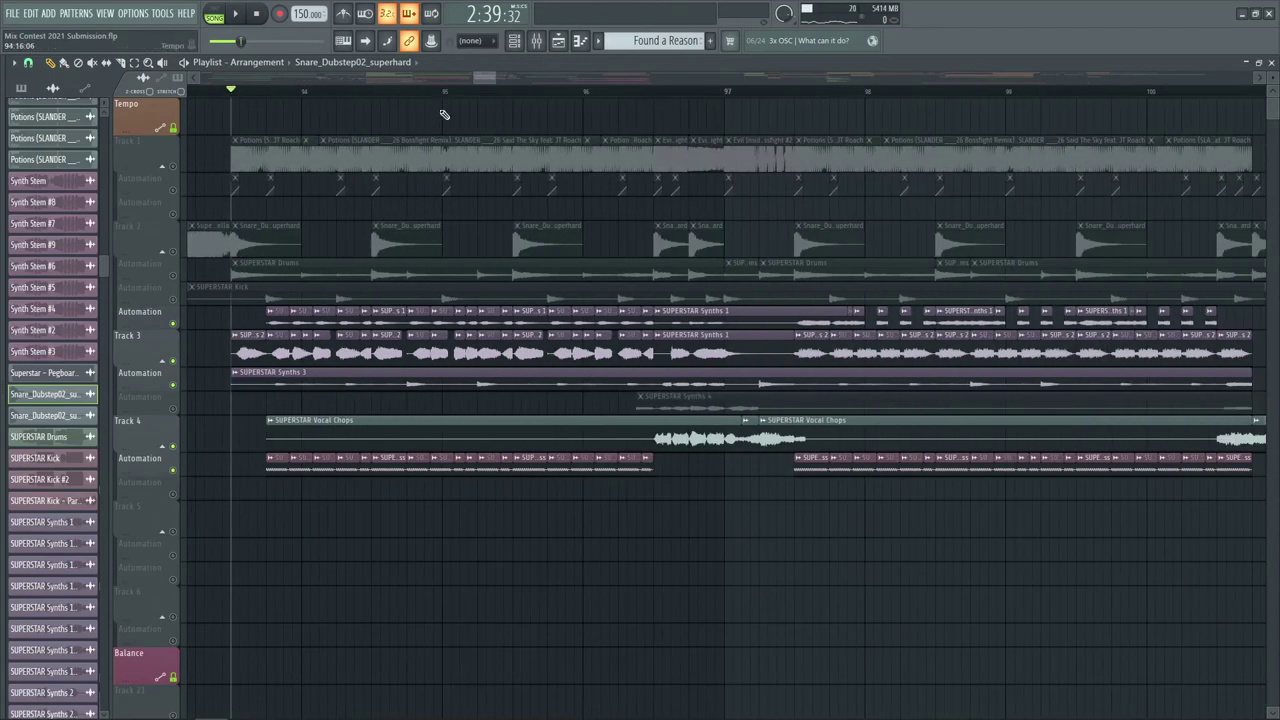
- Place an uncut SUPERSTAR Synths 2 clip on Track 5, lengthen it, play it soloed, and undo the placement
left_click(250, 524)
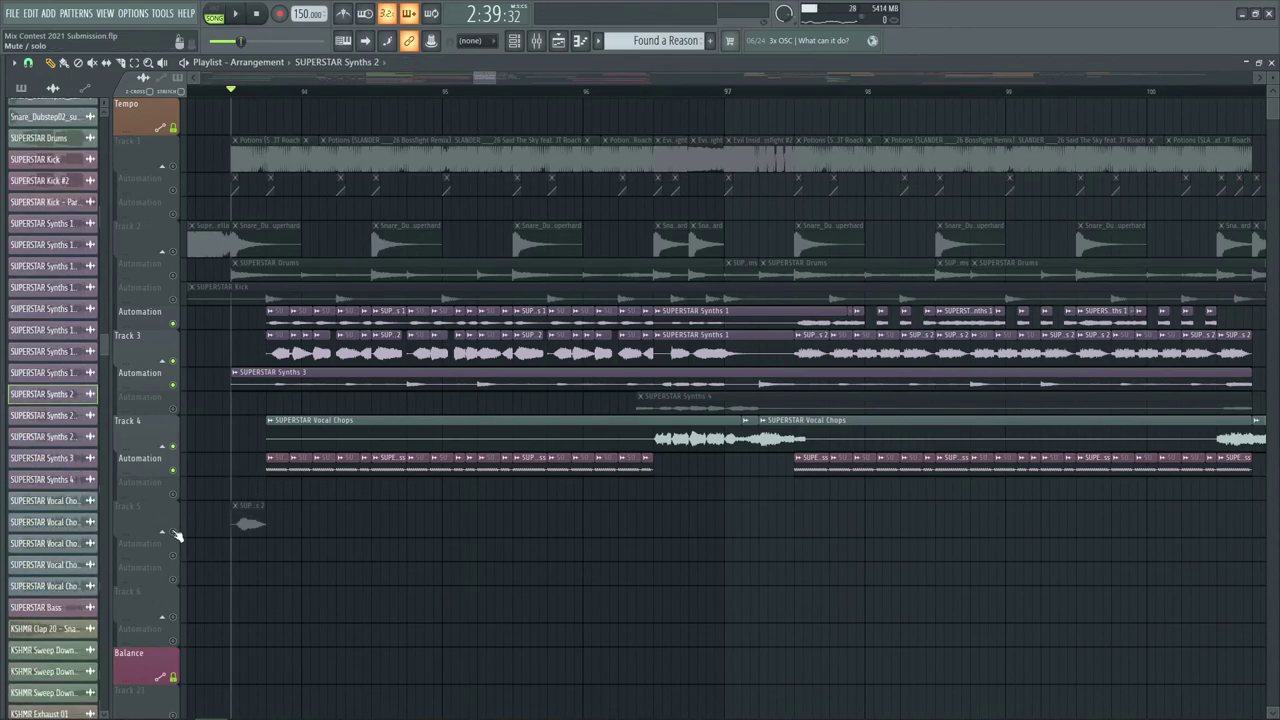
right_click(172, 531)
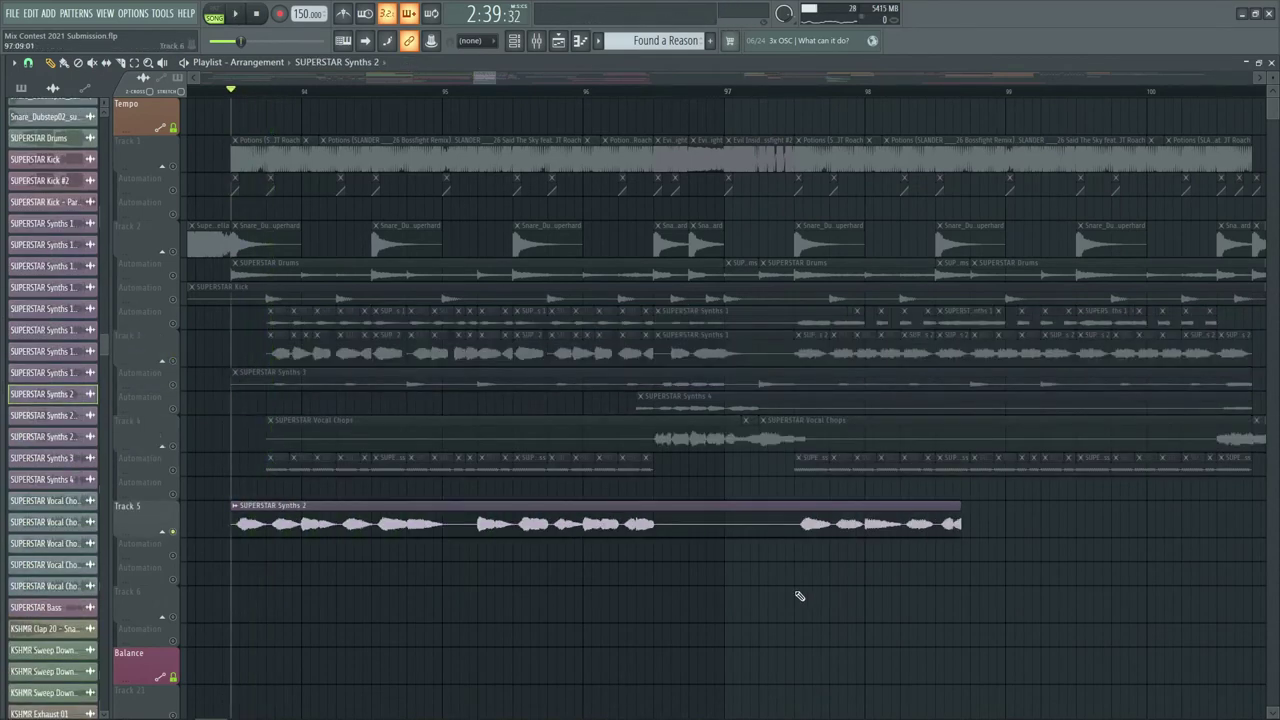
key("space")
left_click_drag(961, 523, 1093, 523)
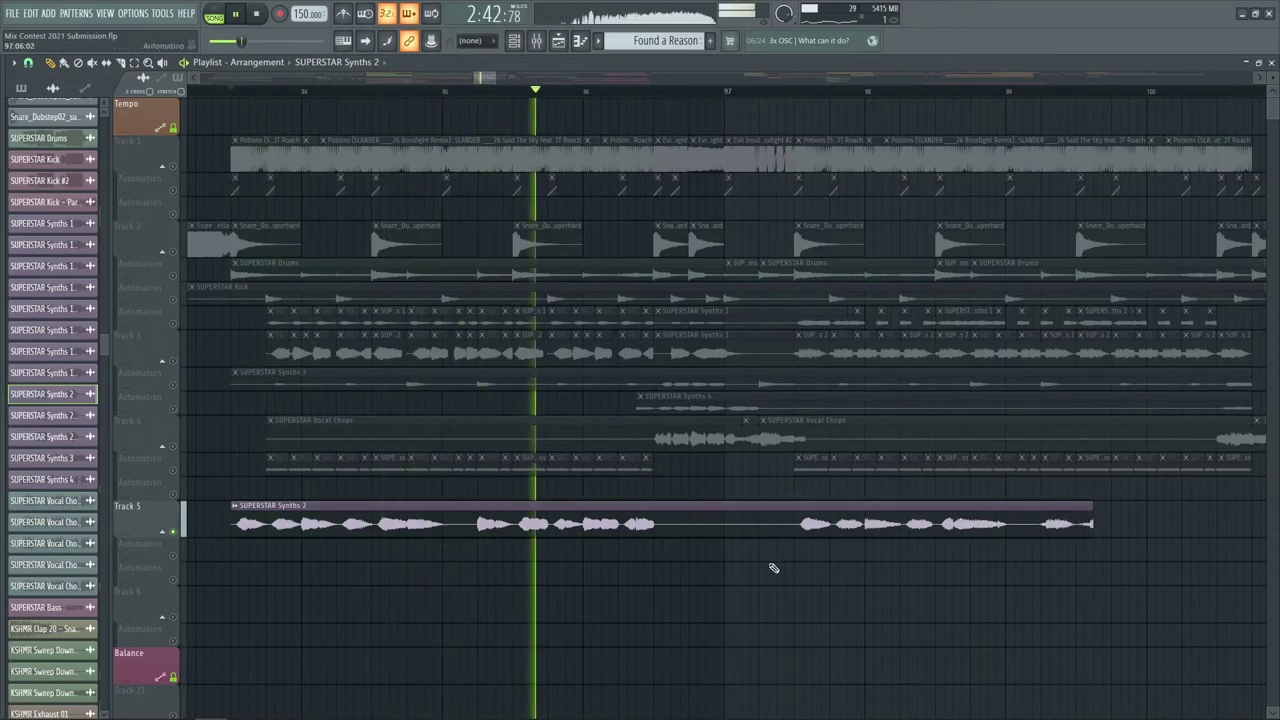
key("space")
key("ctrl+alt+z")
key("ctrl+alt+z")
key("ctrl+alt+z")
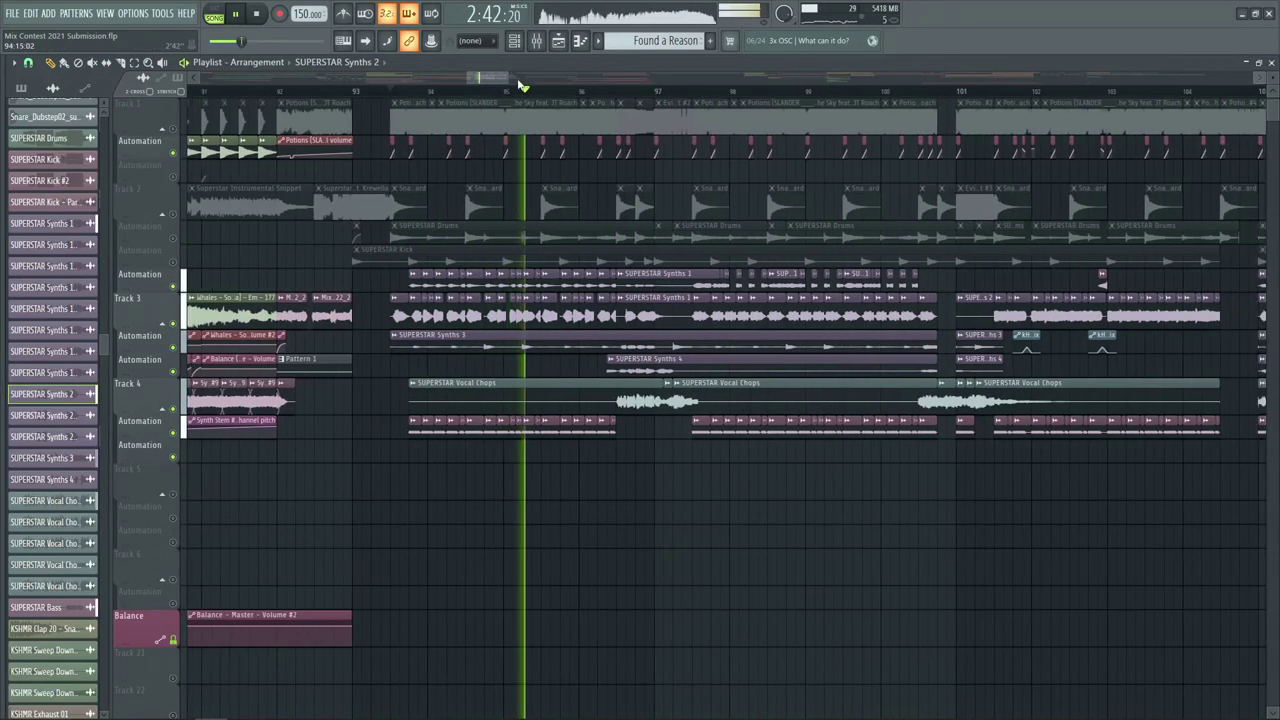
- Follow playback of the synth, vocal chop and bass layers on Tracks 3 and 4 up to bar 109 and stop
scroll(241, 518, "down", 3, "ctrl")
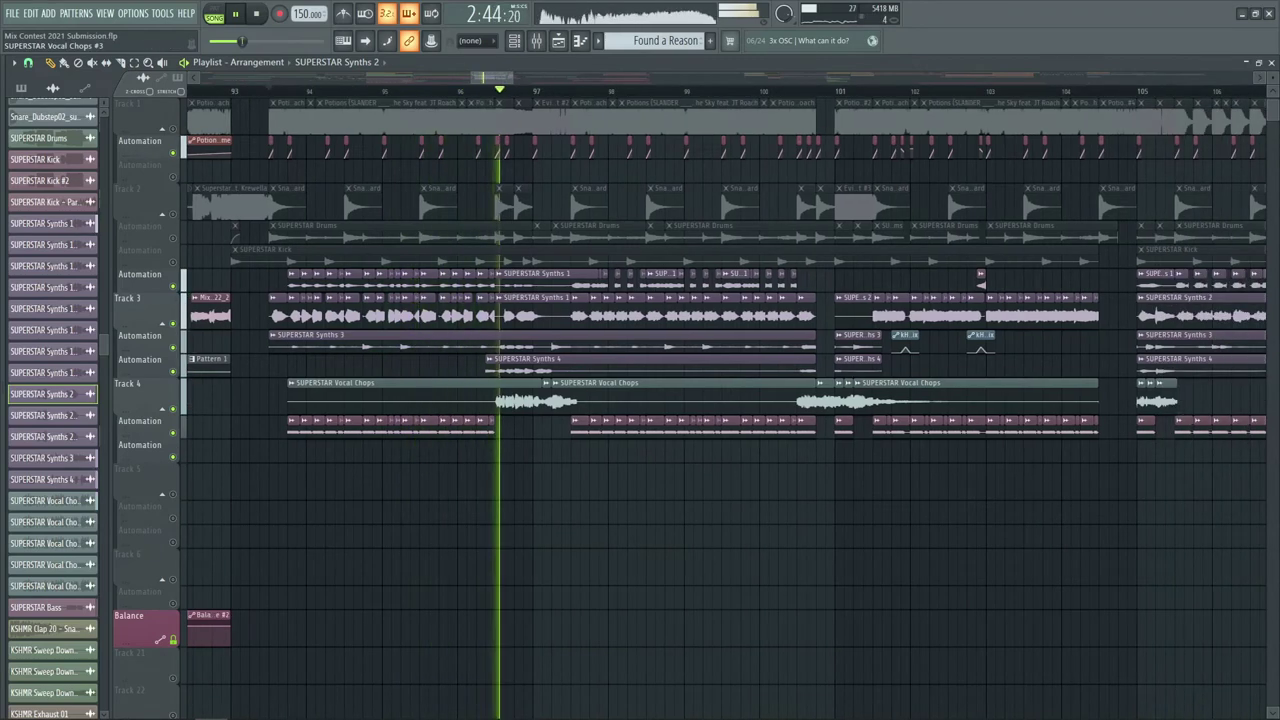
scroll(552, 80, "right", 4)
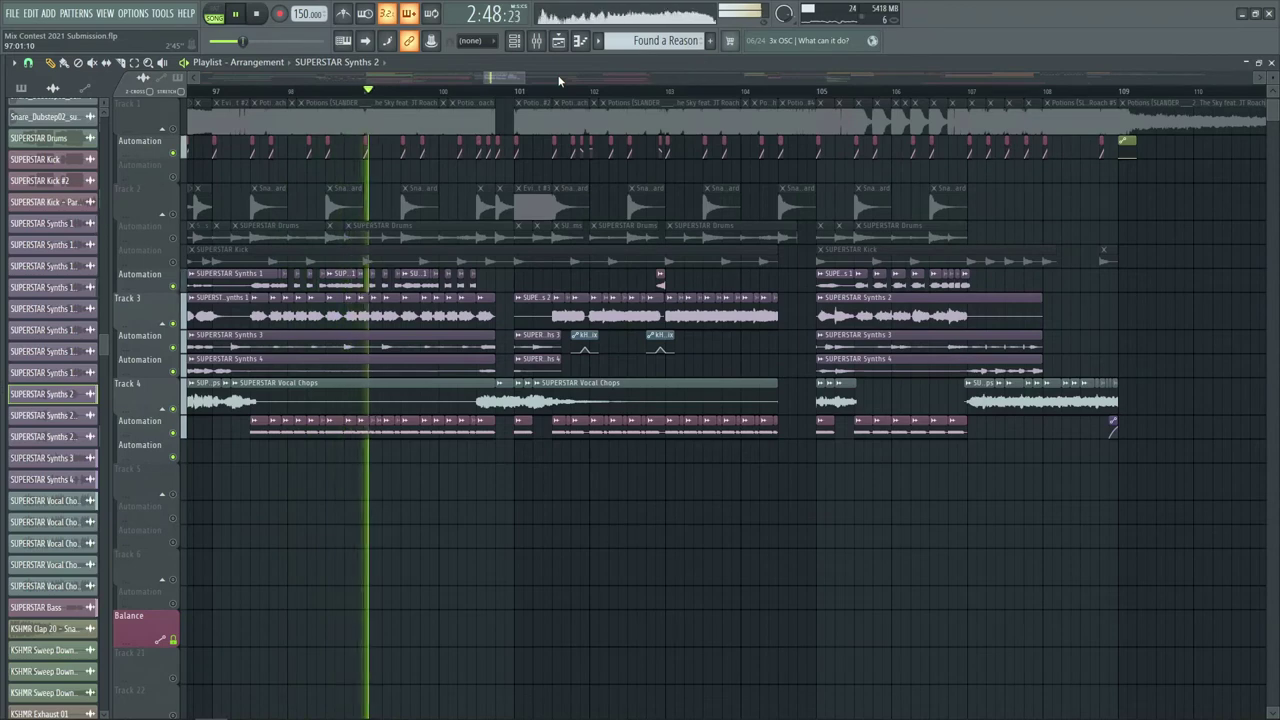
scroll(559, 84, "right", 1)
scroll(560, 88, "up", 2)
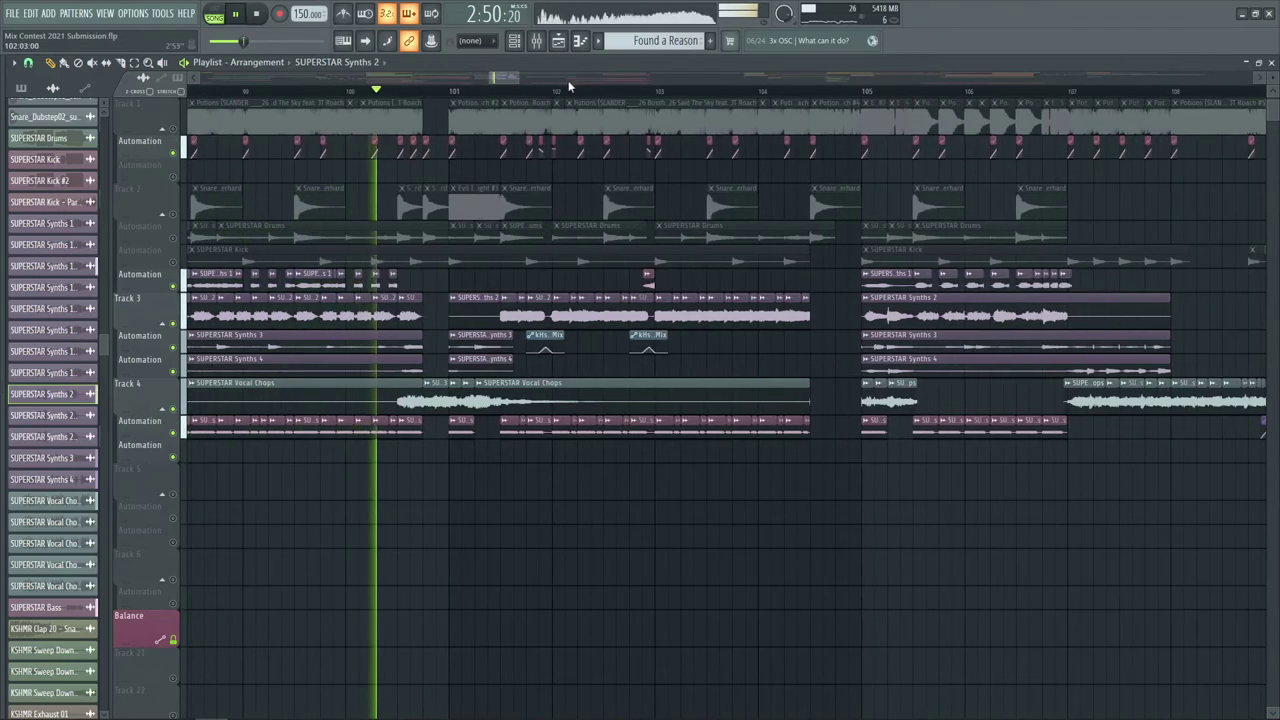
scroll(569, 79, "right", 1)
scroll(576, 79, "right", 1)
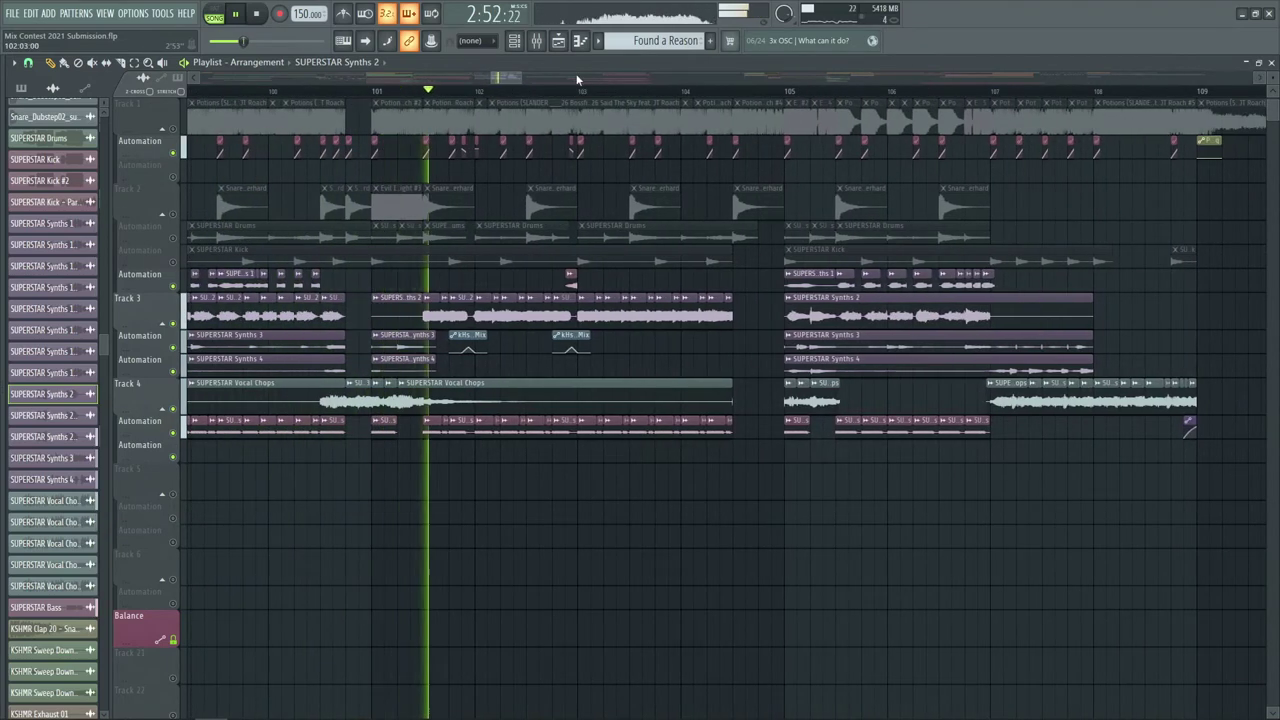
scroll(576, 79, "right", 1)
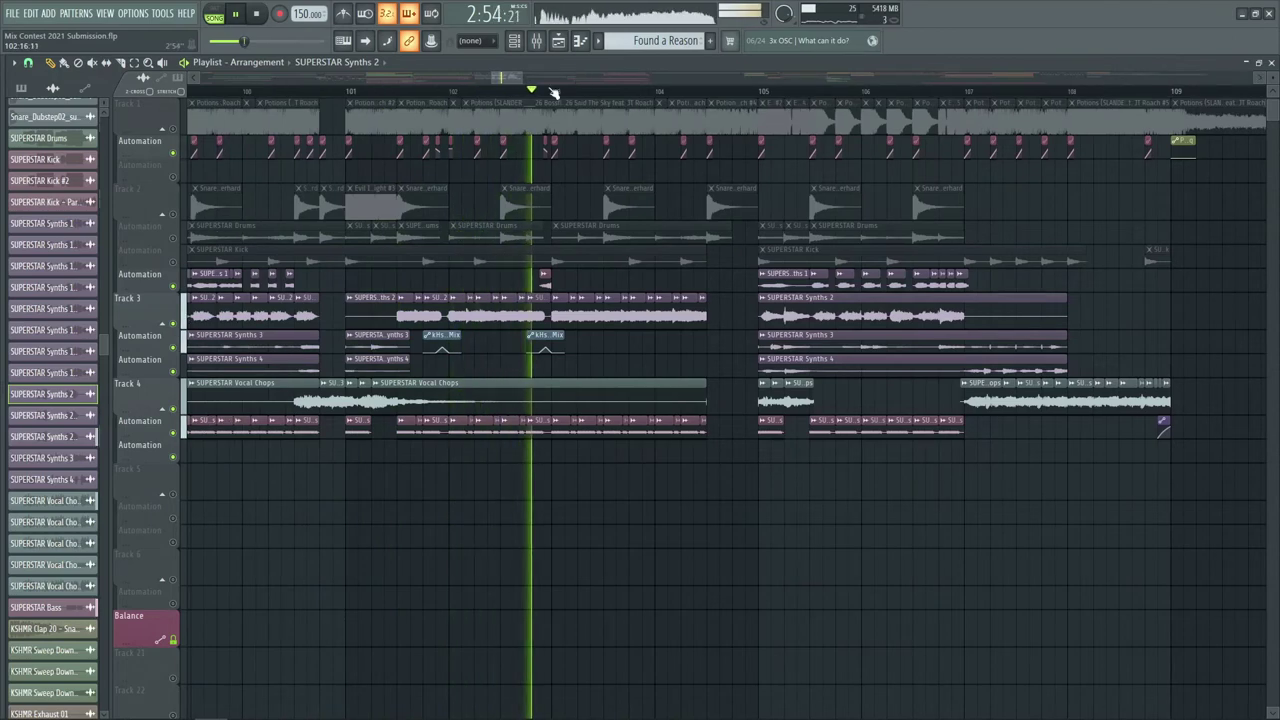
scroll(555, 88, "up", 2)
scroll(555, 92, "down", 2)
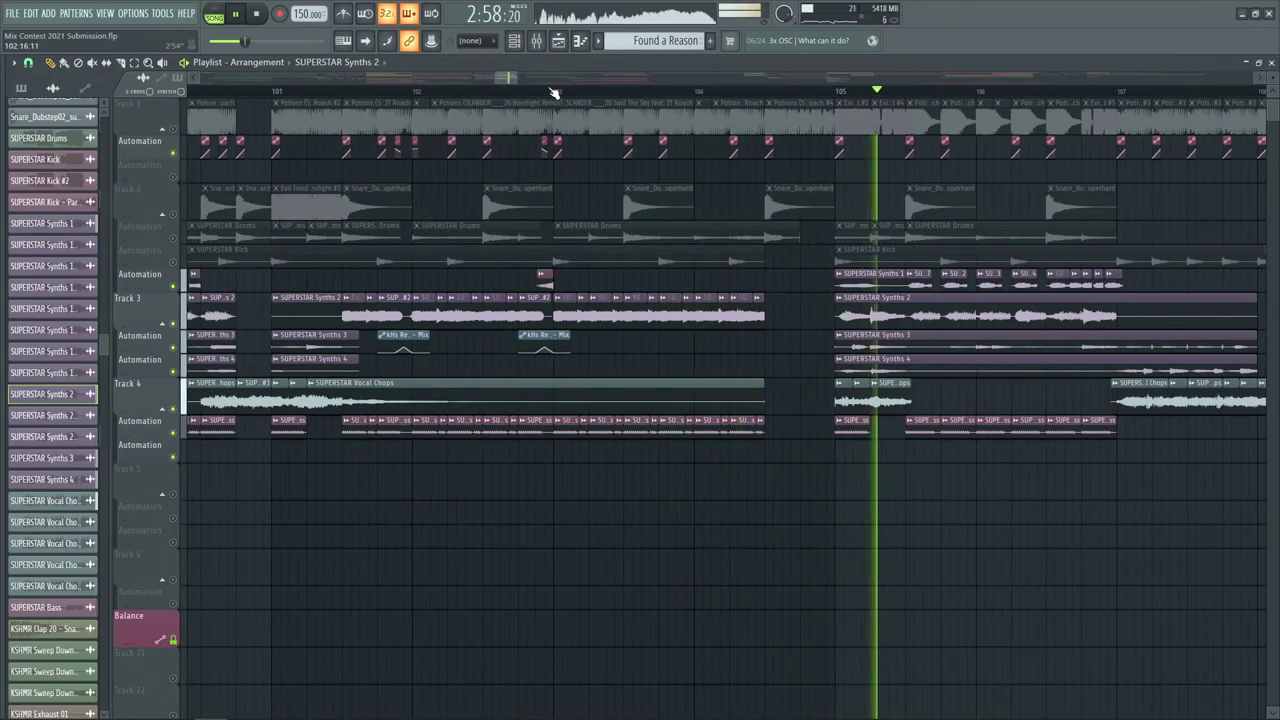
scroll(553, 92, "down", 2)
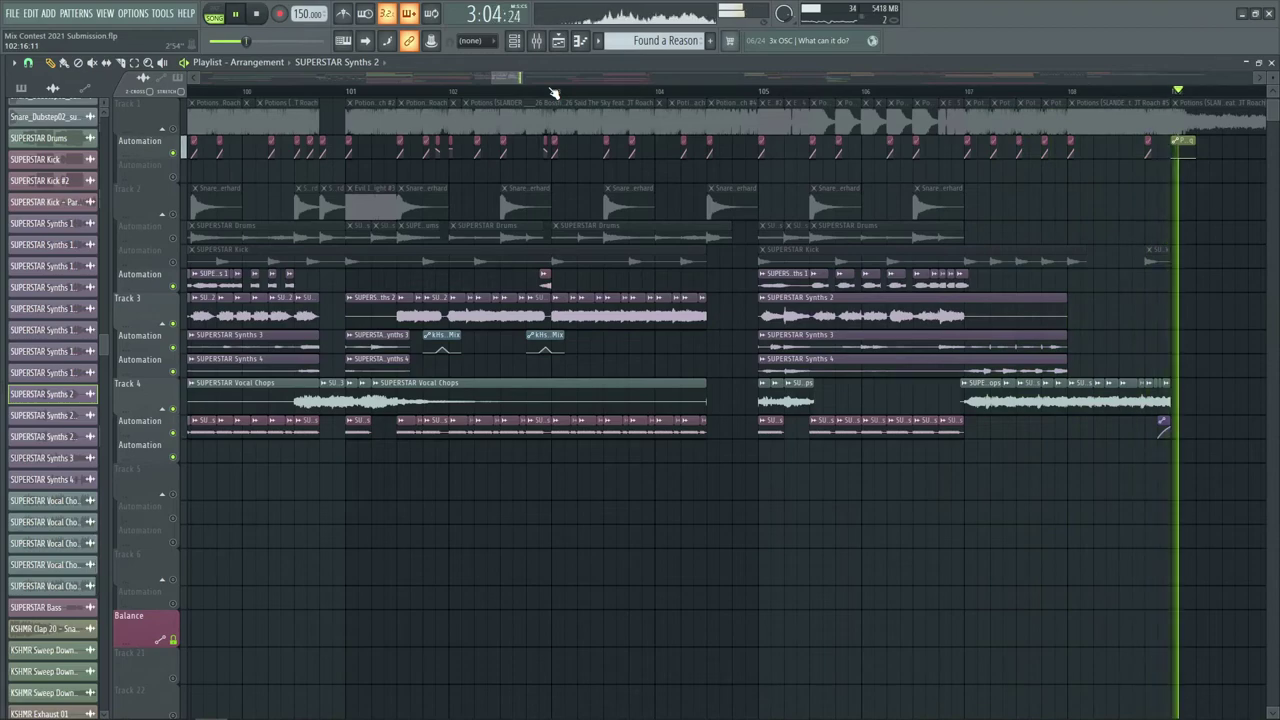
key("space")
- Inspect the audio clip settings of SUPERSTAR Synths 2 #2 on Track 3 near bar 102 and close them
double_click(464, 317)
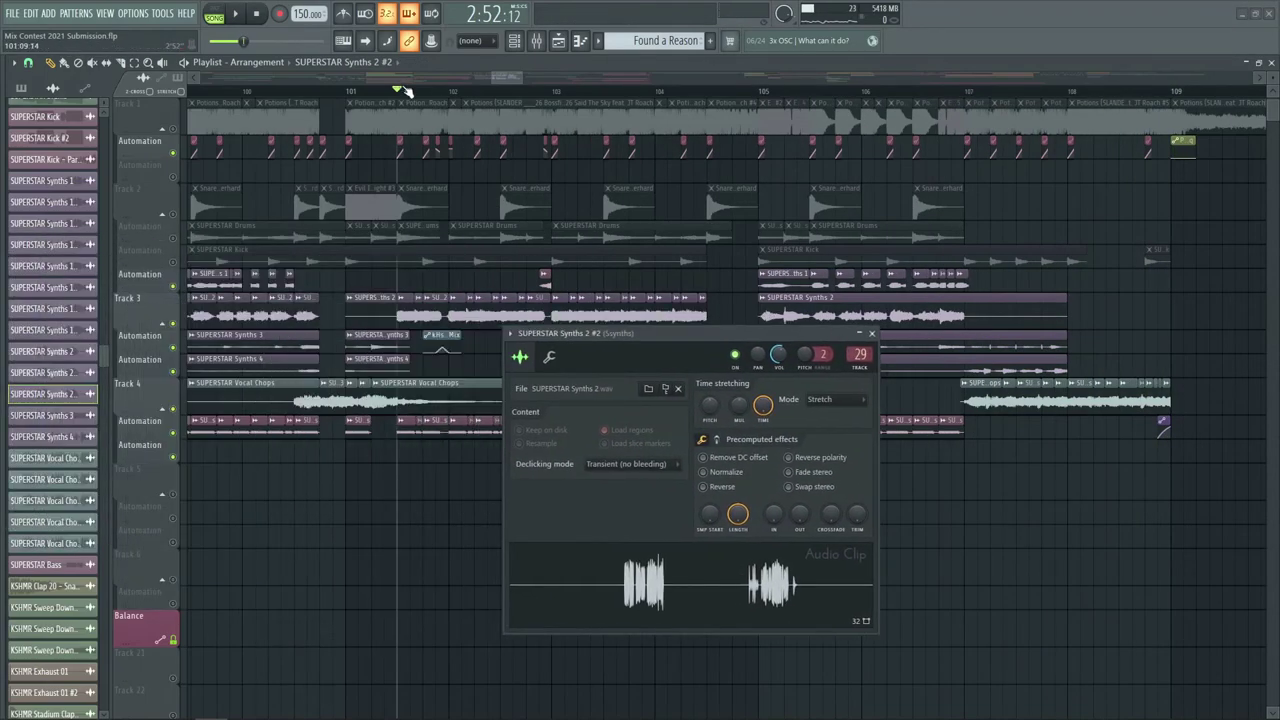
scroll(400, 90, "up", 3)
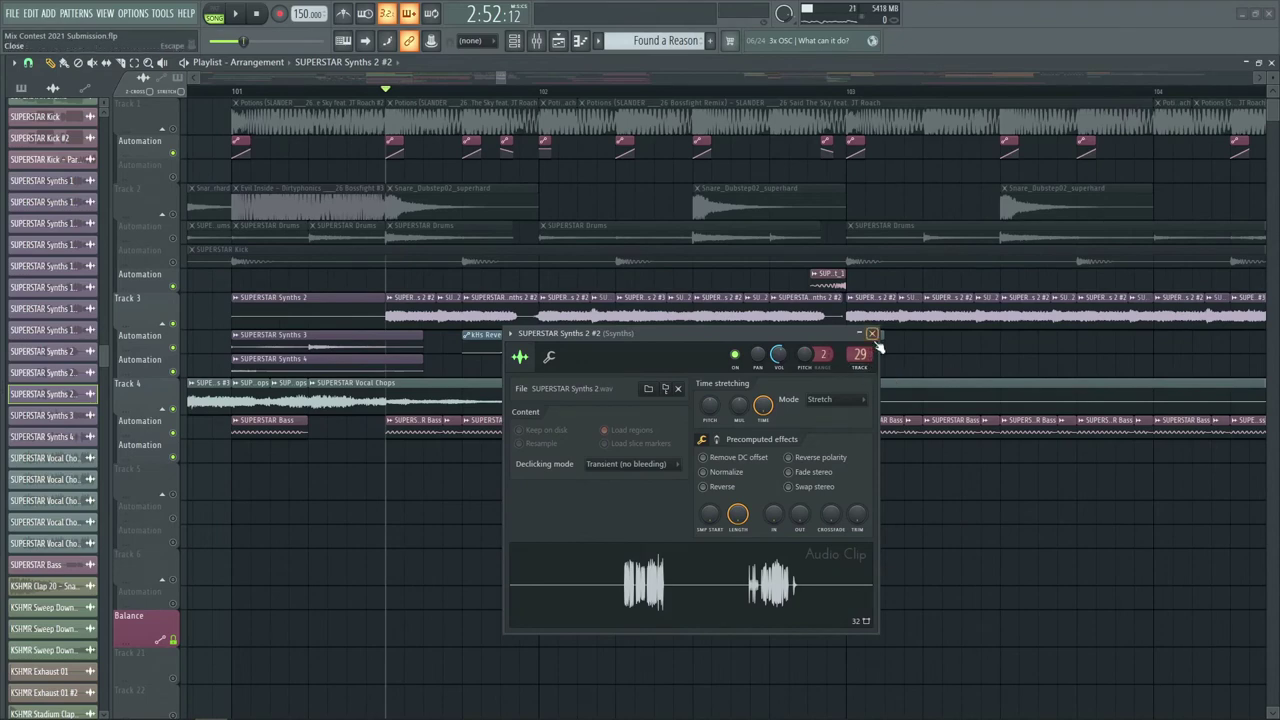
left_click(872, 334)
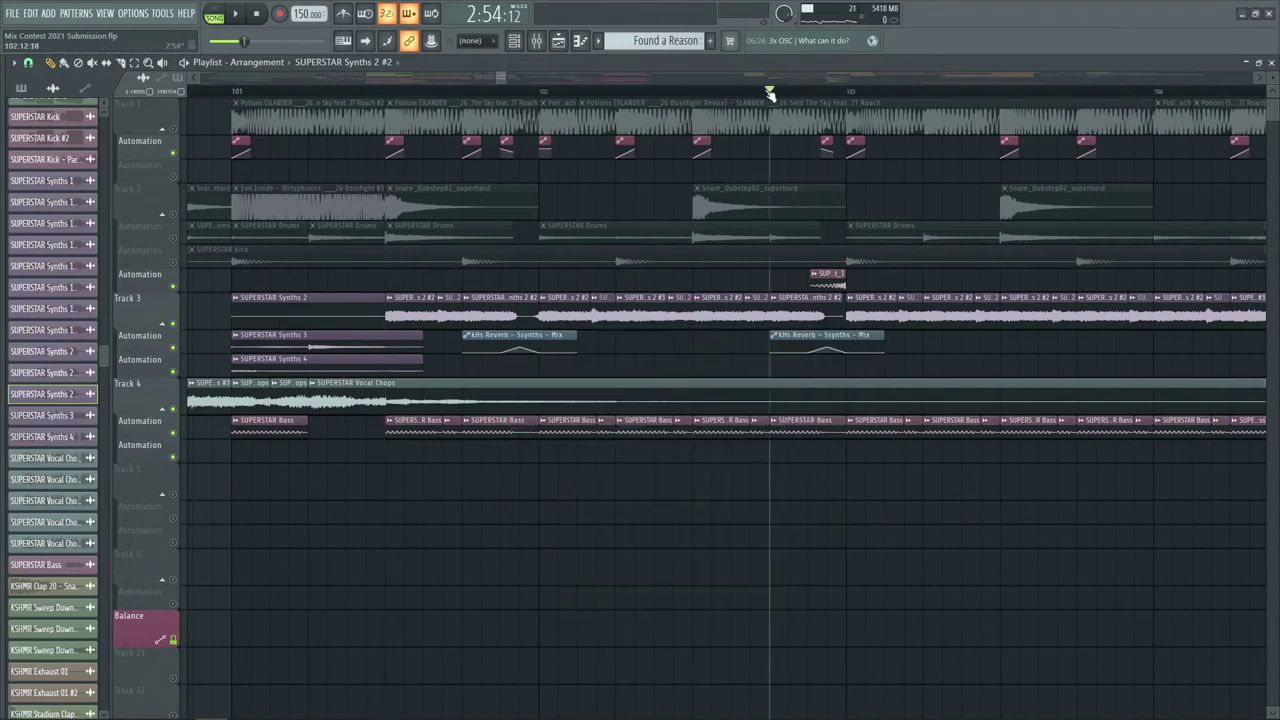
- Unmute the SUPERSTAR Kick lane, mute Tracks 3 and 4, and play the short kick fill leading into bar 103
left_click(175, 263)
left_click(176, 324)
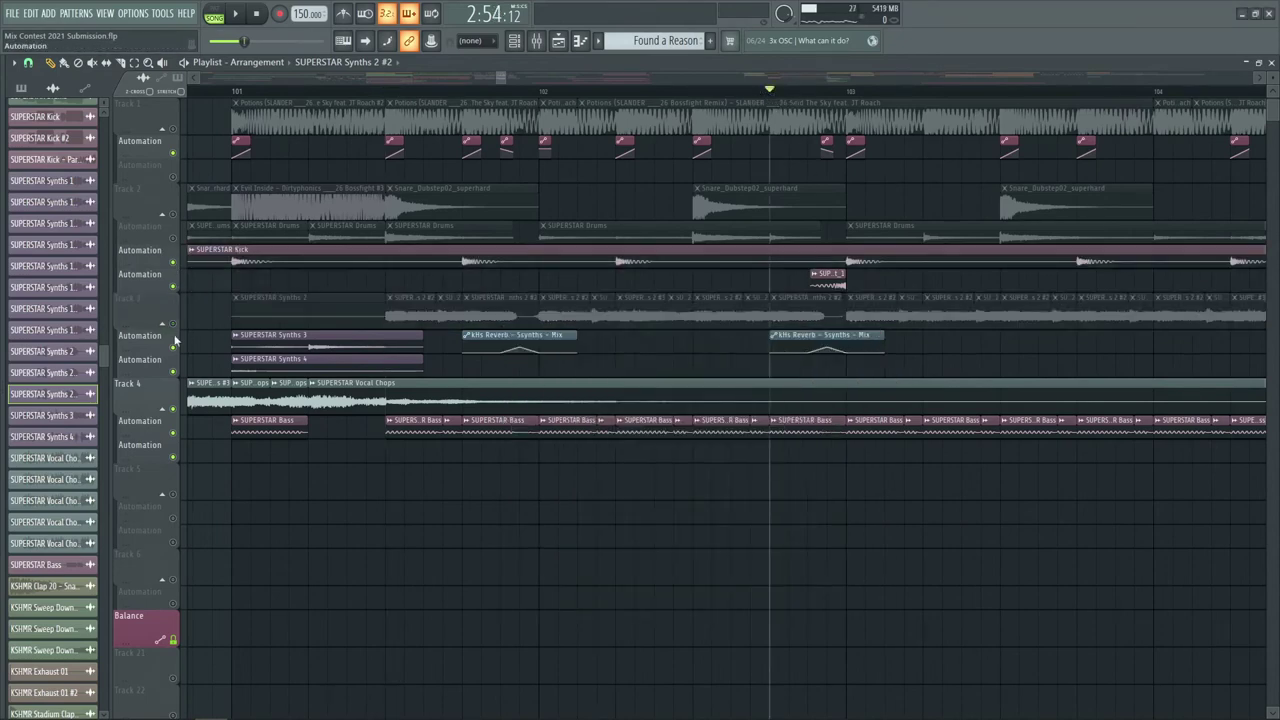
left_click(175, 412)
key("space")
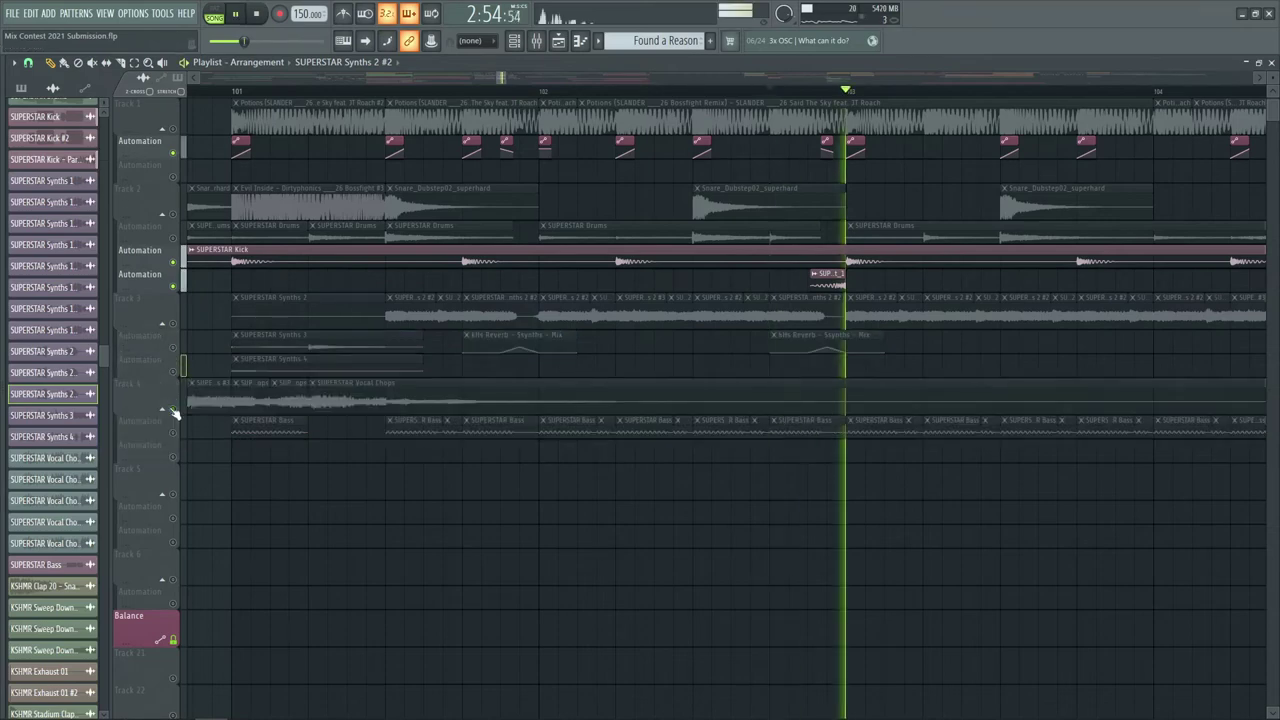
key("space")
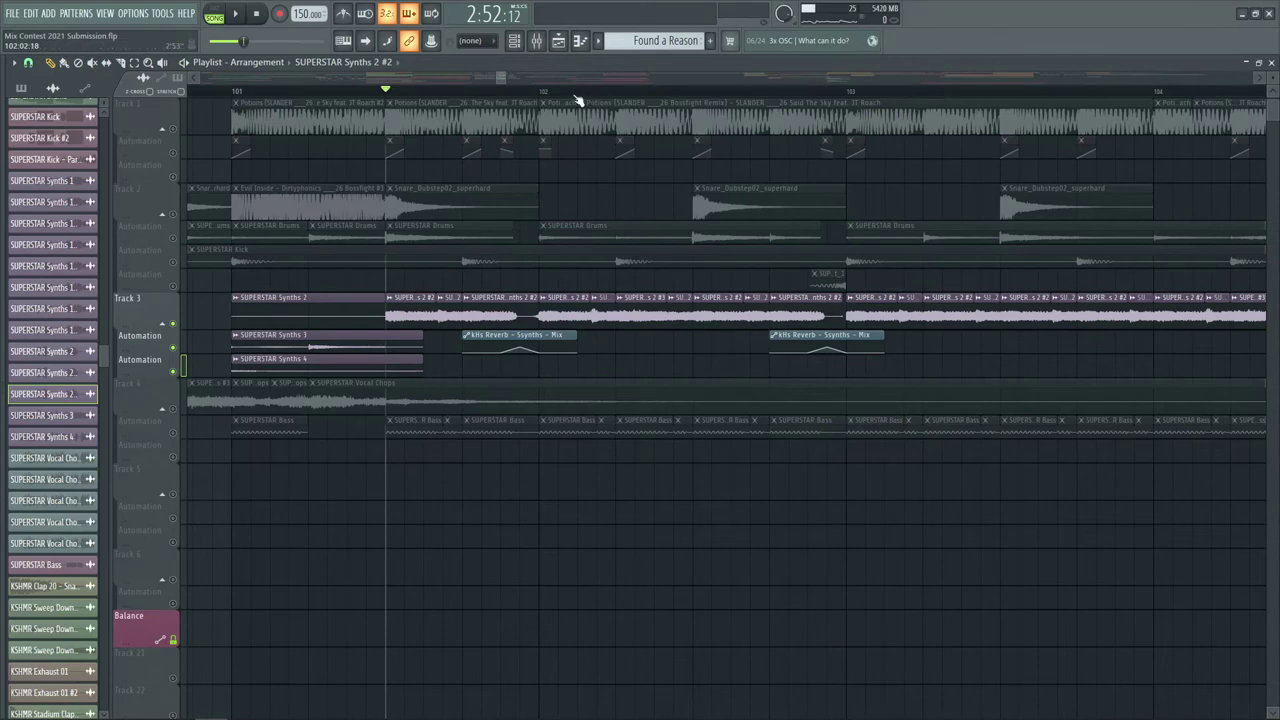
- Play the soloed Track 3 synths around bar 102 with the kHs Reverb mix automation lane muted and unmuted
scroll(577, 101, "up", 2)
key("space")
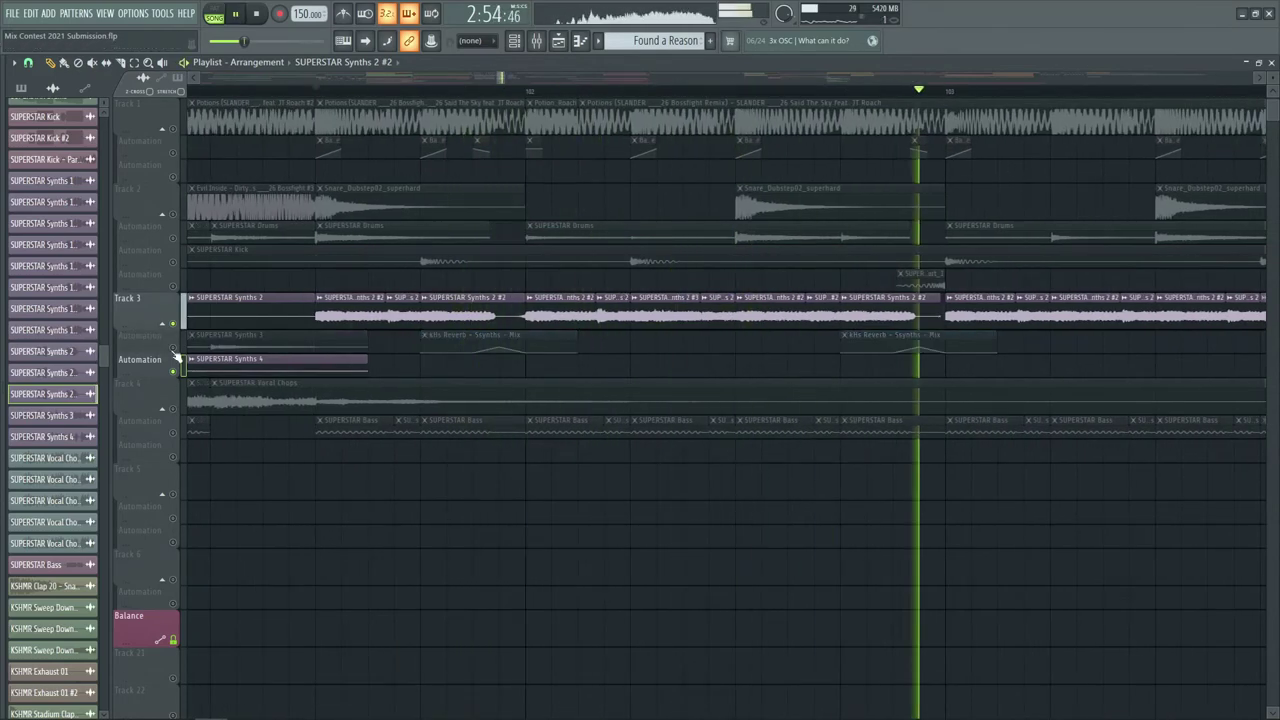
left_click(174, 349)
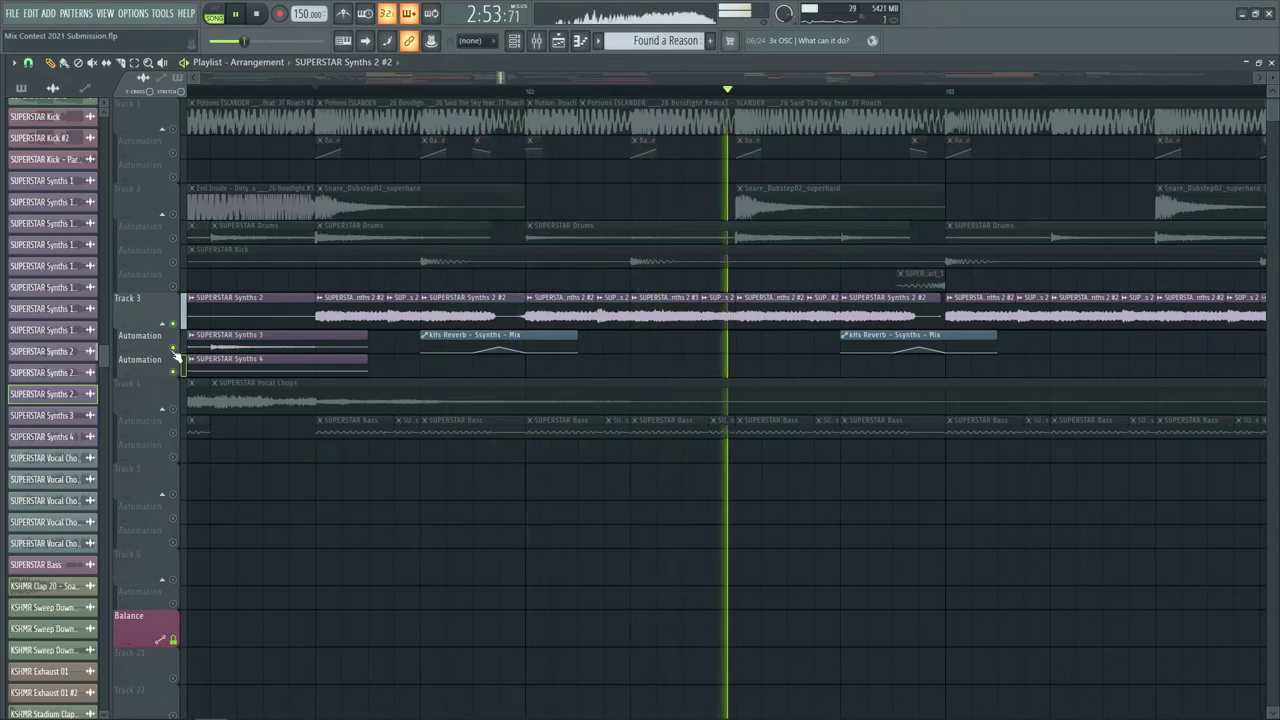
key("space")
- Solo Track 4 and play its SUPERSTAR Vocal Chops clips from bar 107
scroll(383, 94, "down", 5)
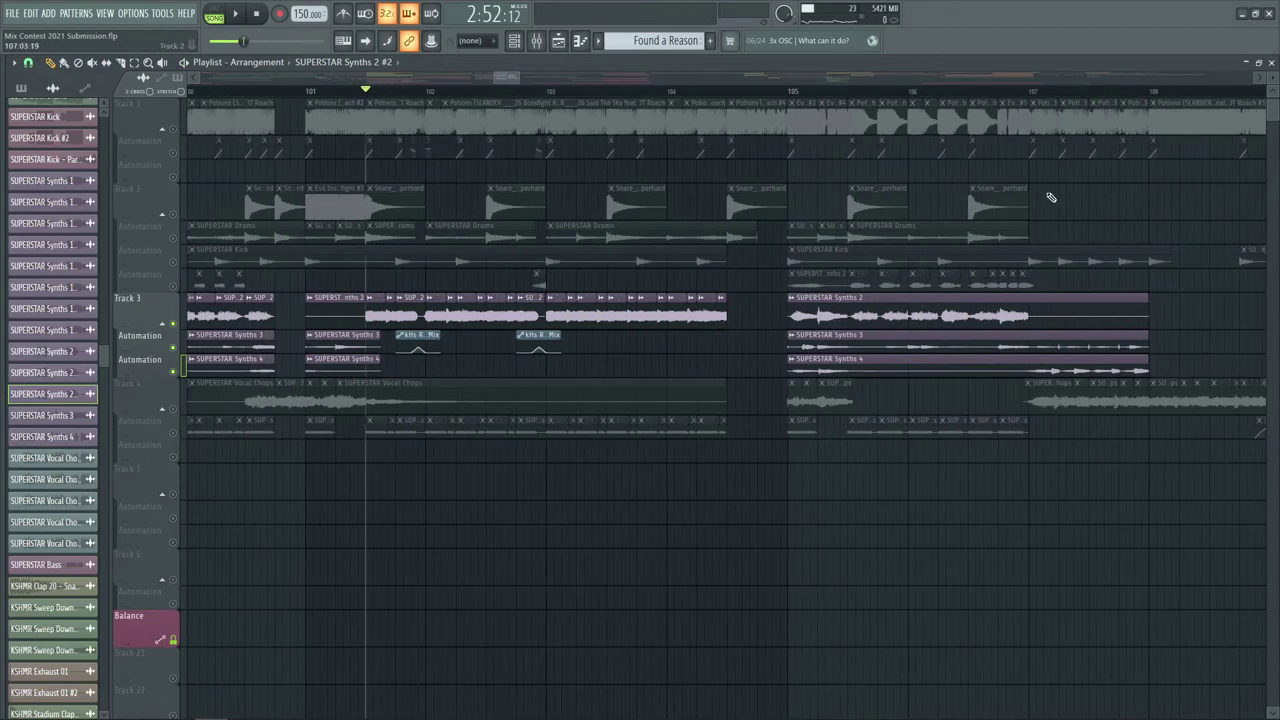
right_click(174, 410)
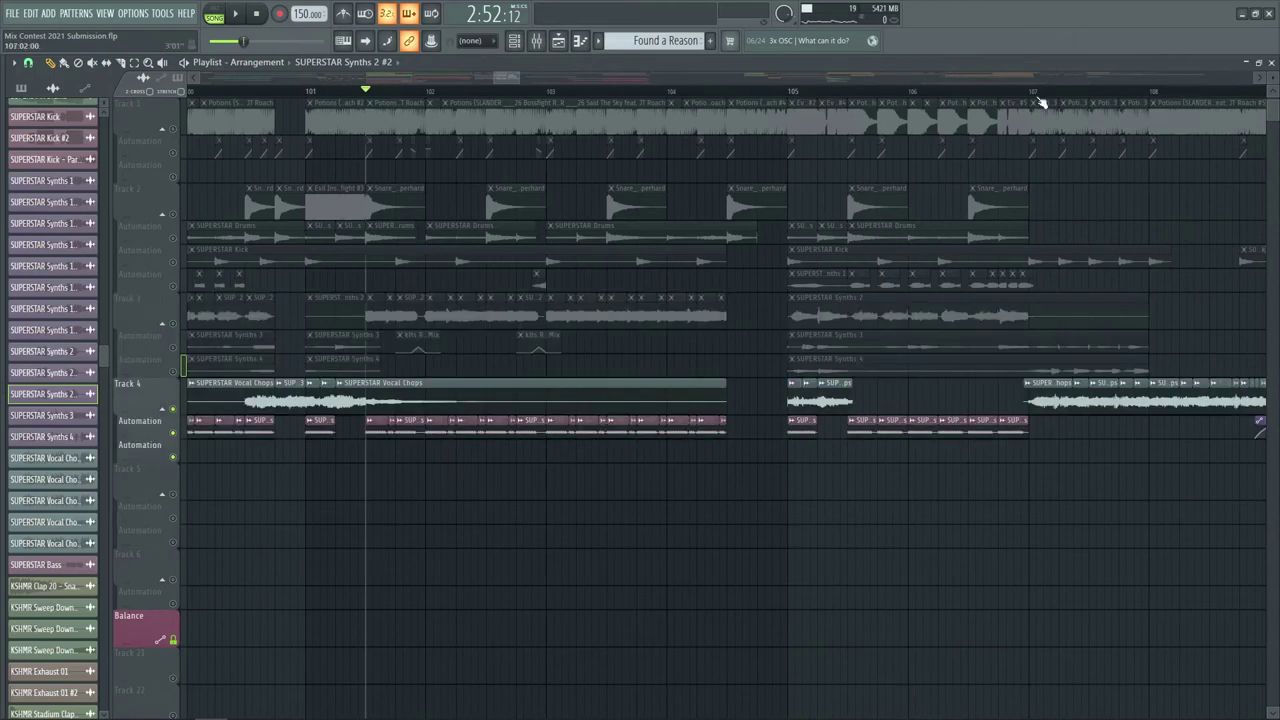
key("space")
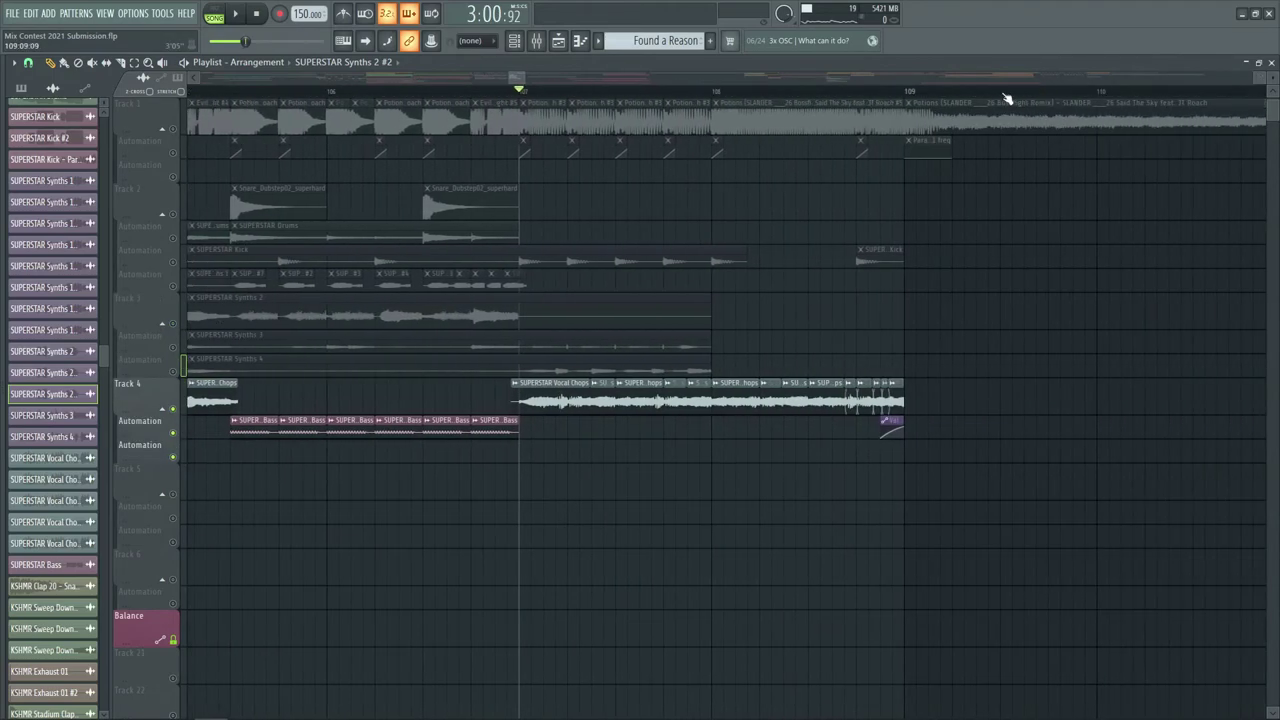
scroll(802, 100, "up", 2)
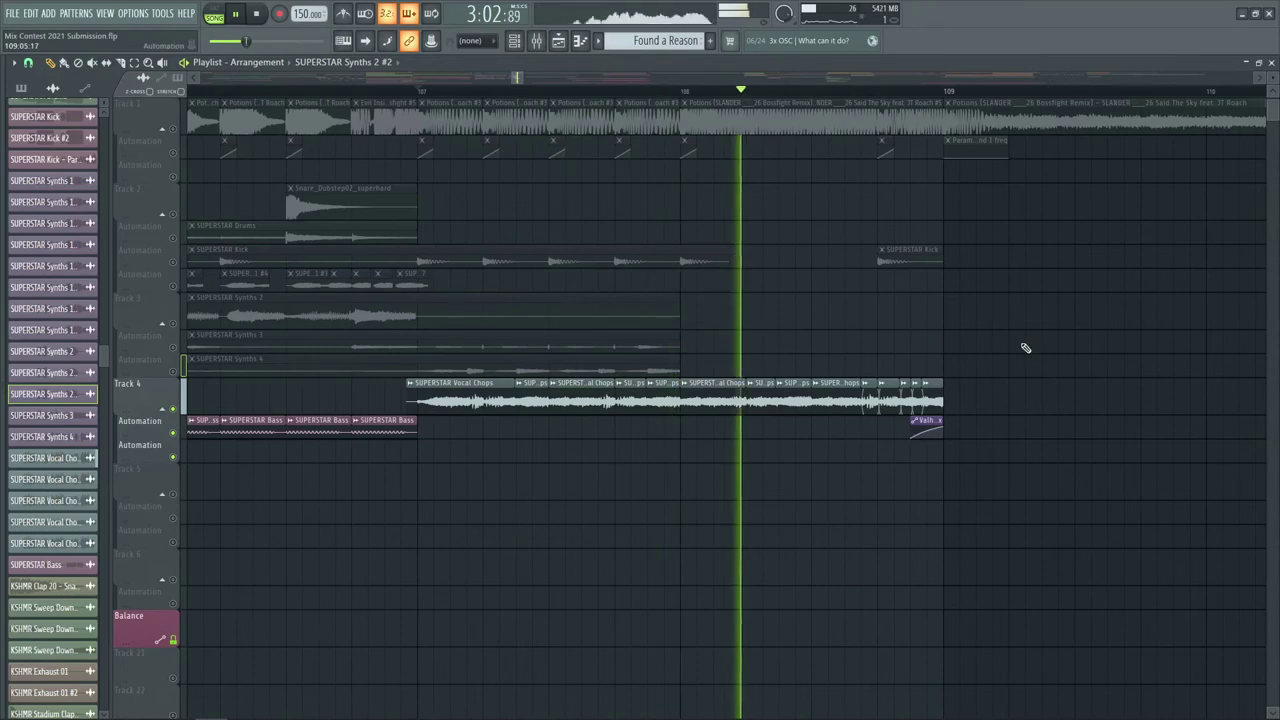
- Inspect the SUPERSTAR Vocal Chops #2 time stretching settings, close them, and play the chops leading up to bar 109
left_click(891, 393)
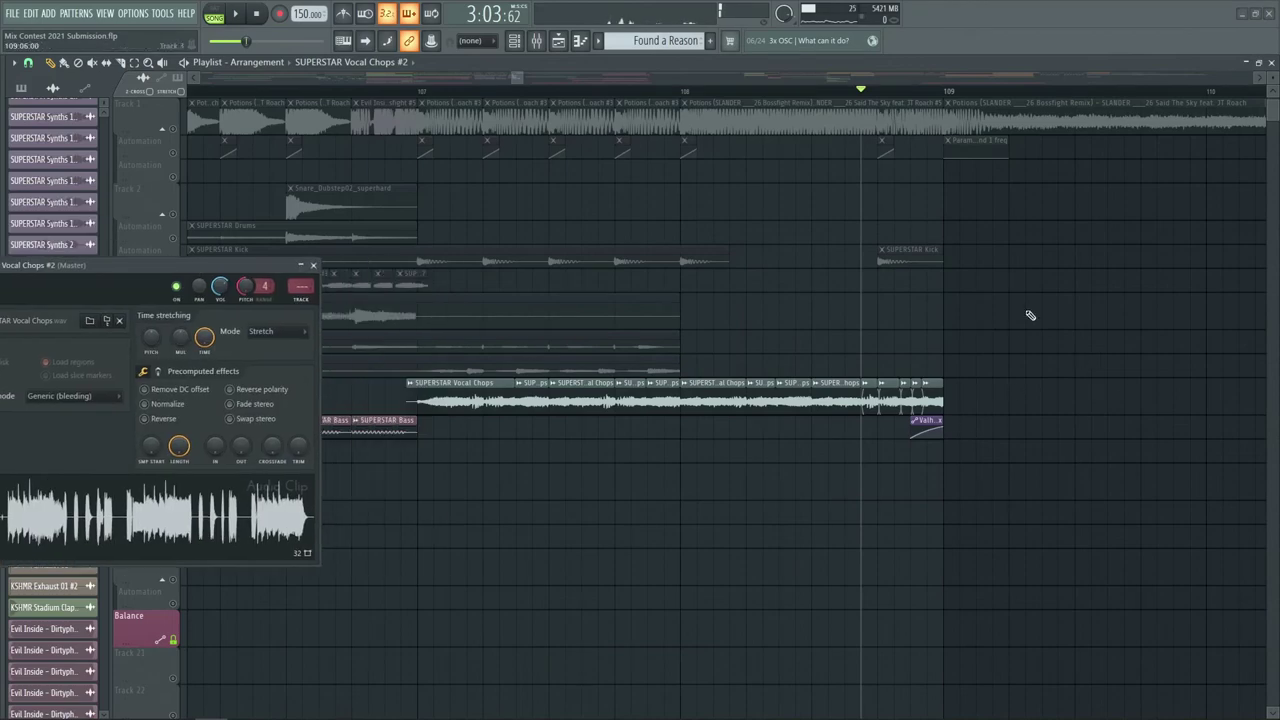
left_click_drag(164, 263, 747, 258)
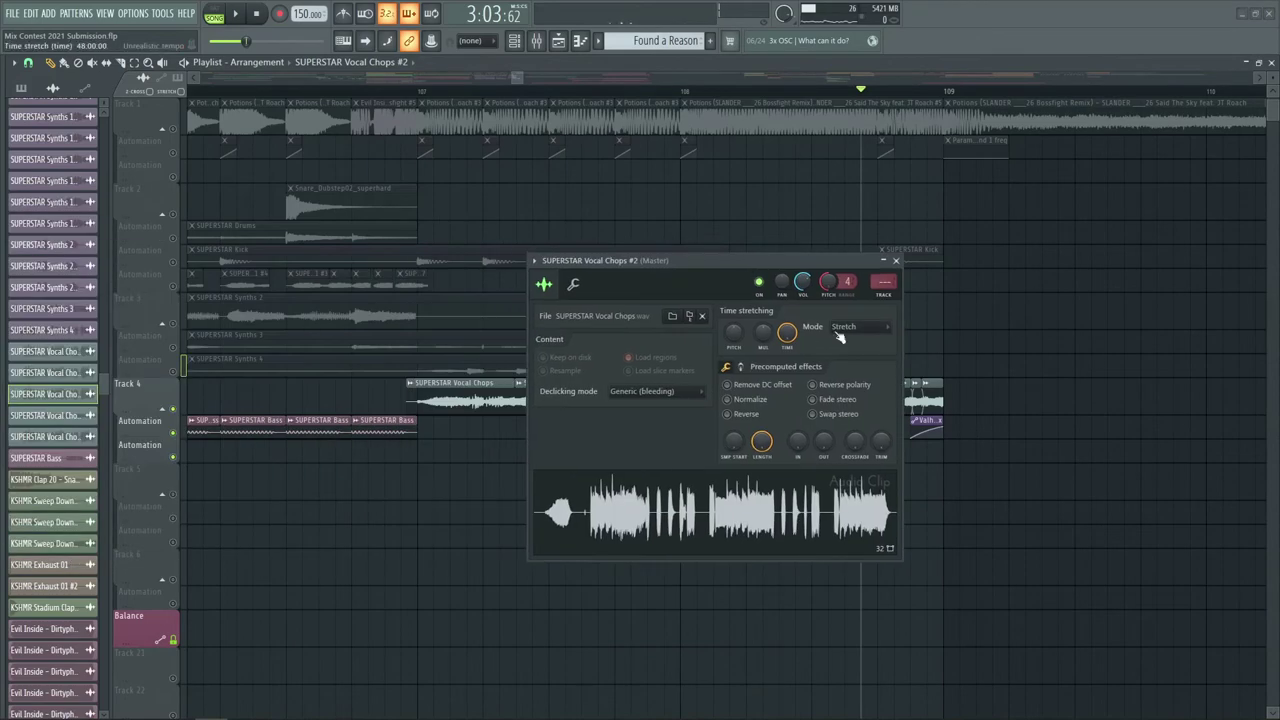
left_click(896, 261)
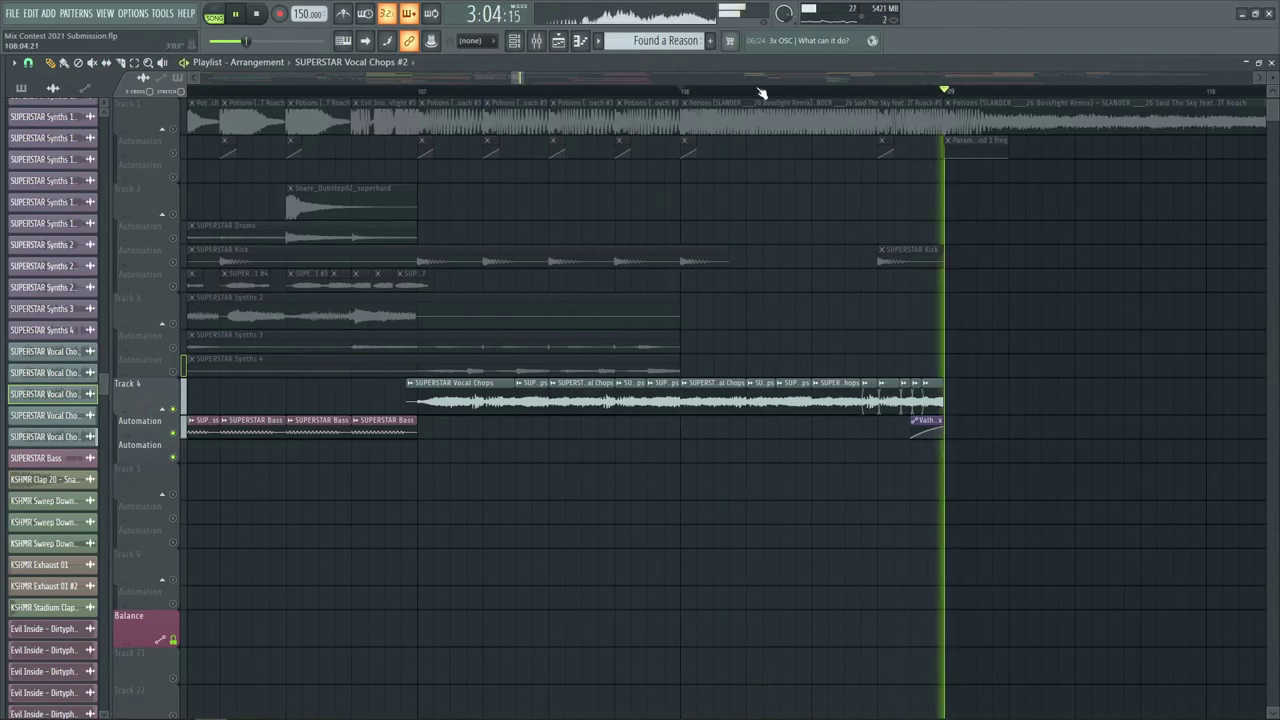
key("space")
- Unsolo Track 4 and play the full arrangement from bar 91 past bar 109
left_click_drag(514, 76, 471, 76)
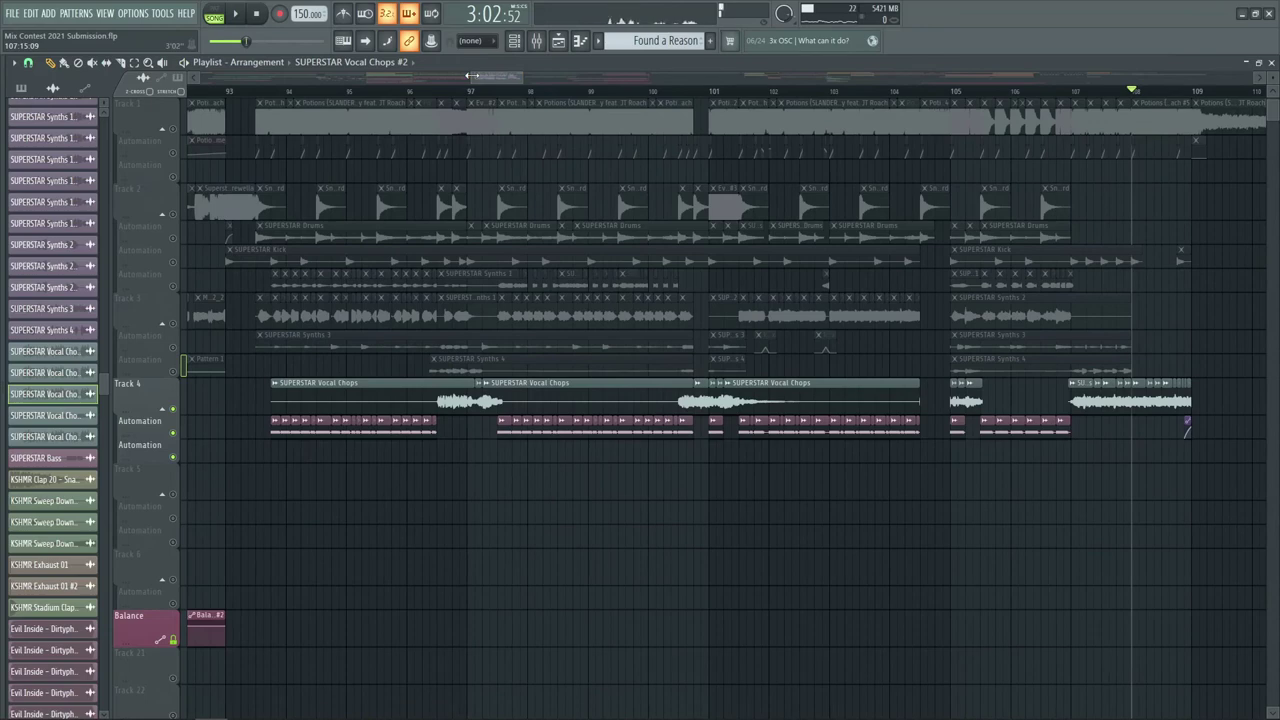
left_click_drag(471, 76, 467, 74)
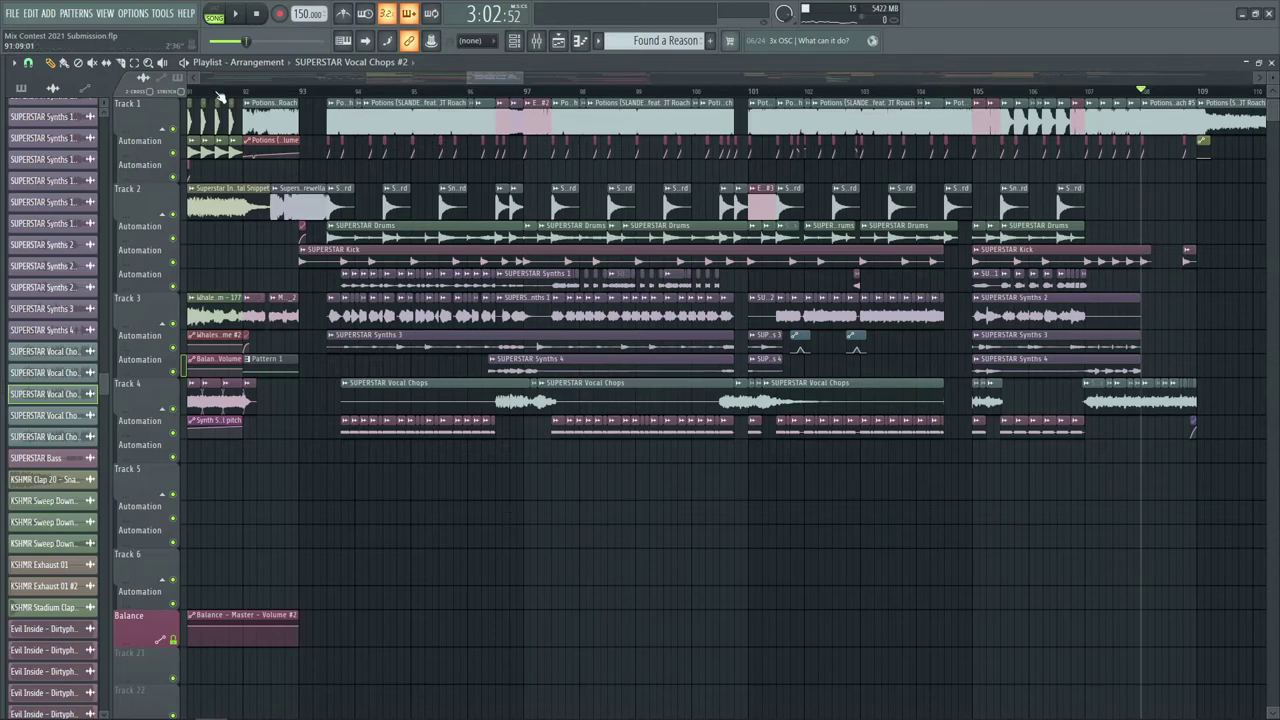
scroll(220, 95, "down", 3)
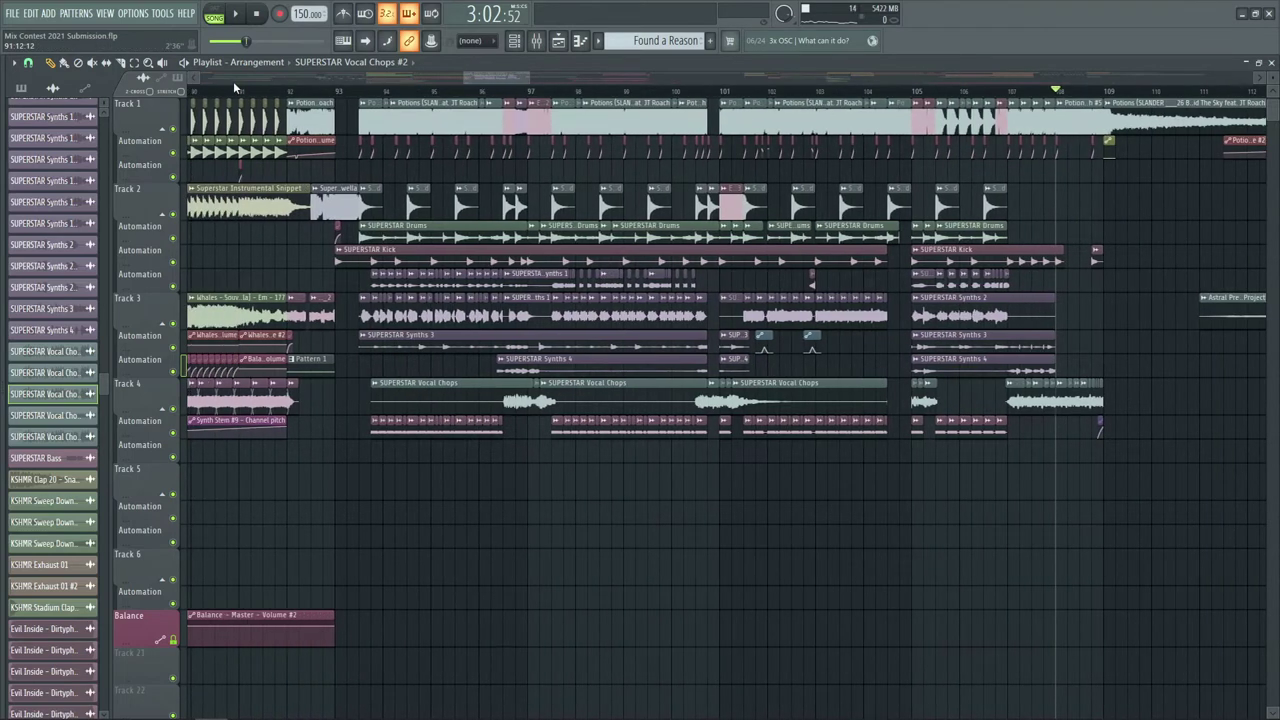
left_click(238, 90)
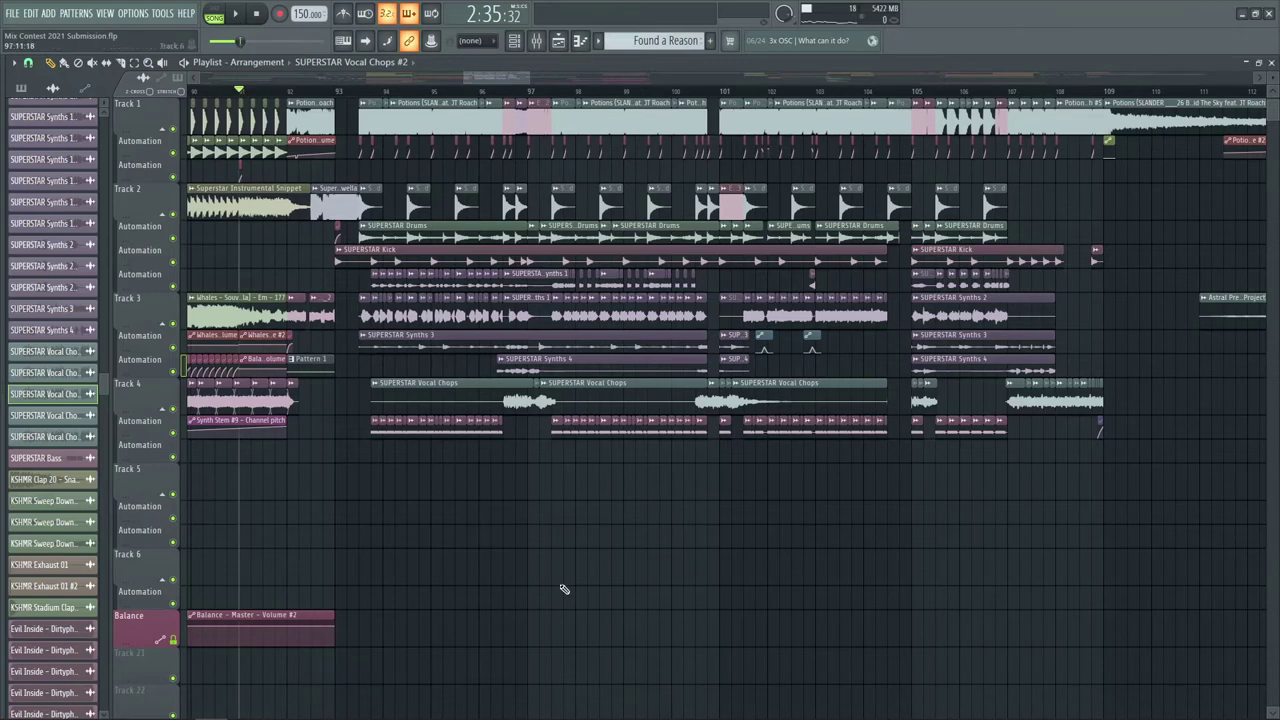
key("space")
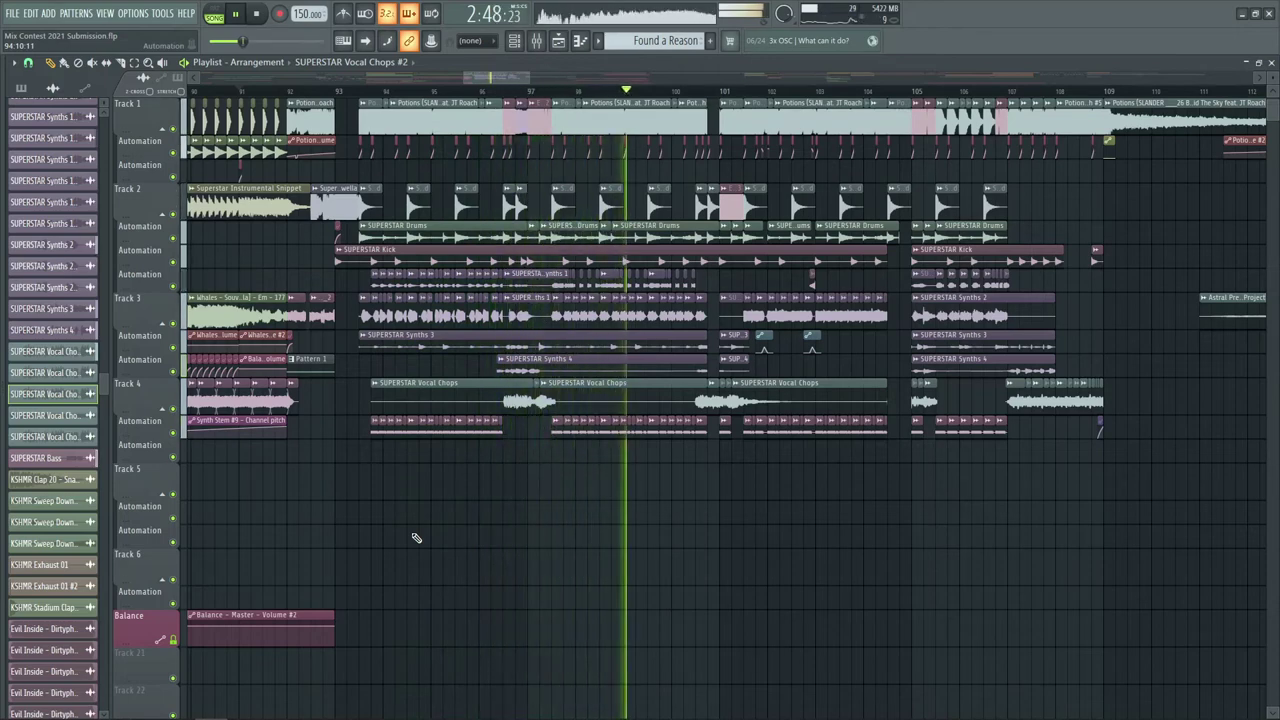
scroll(416, 538, "up", 2)
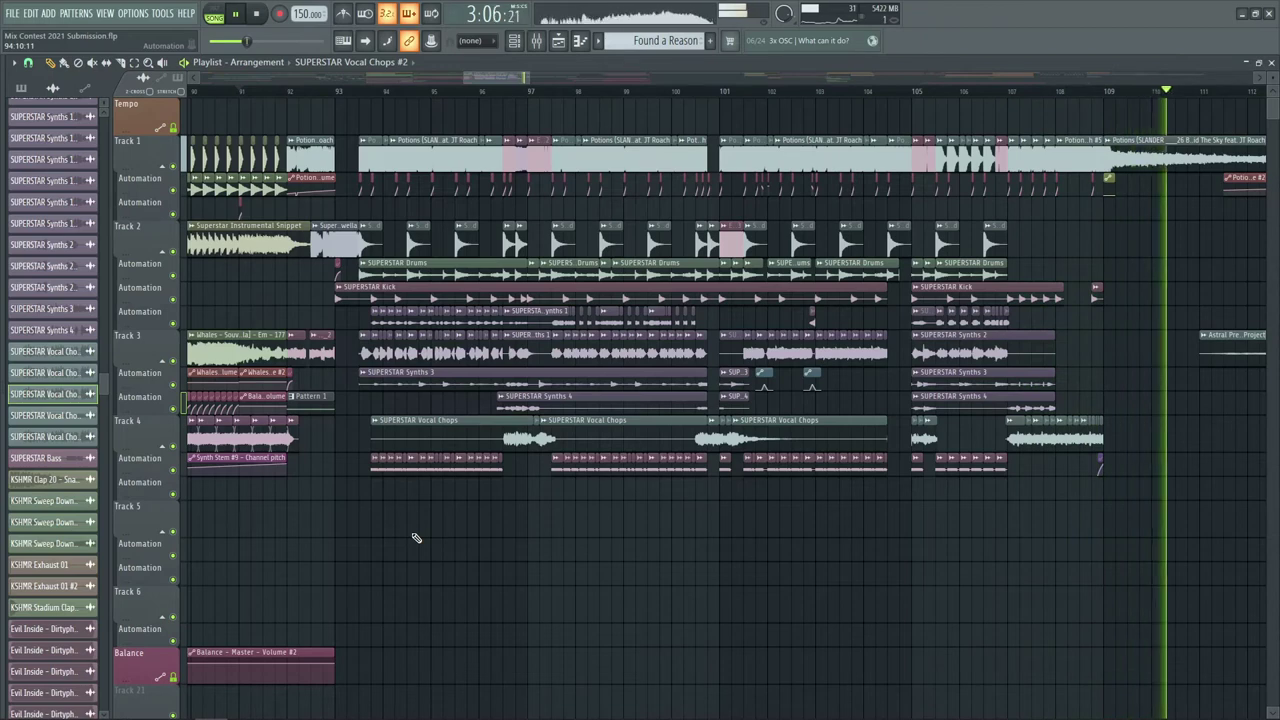
key("space")
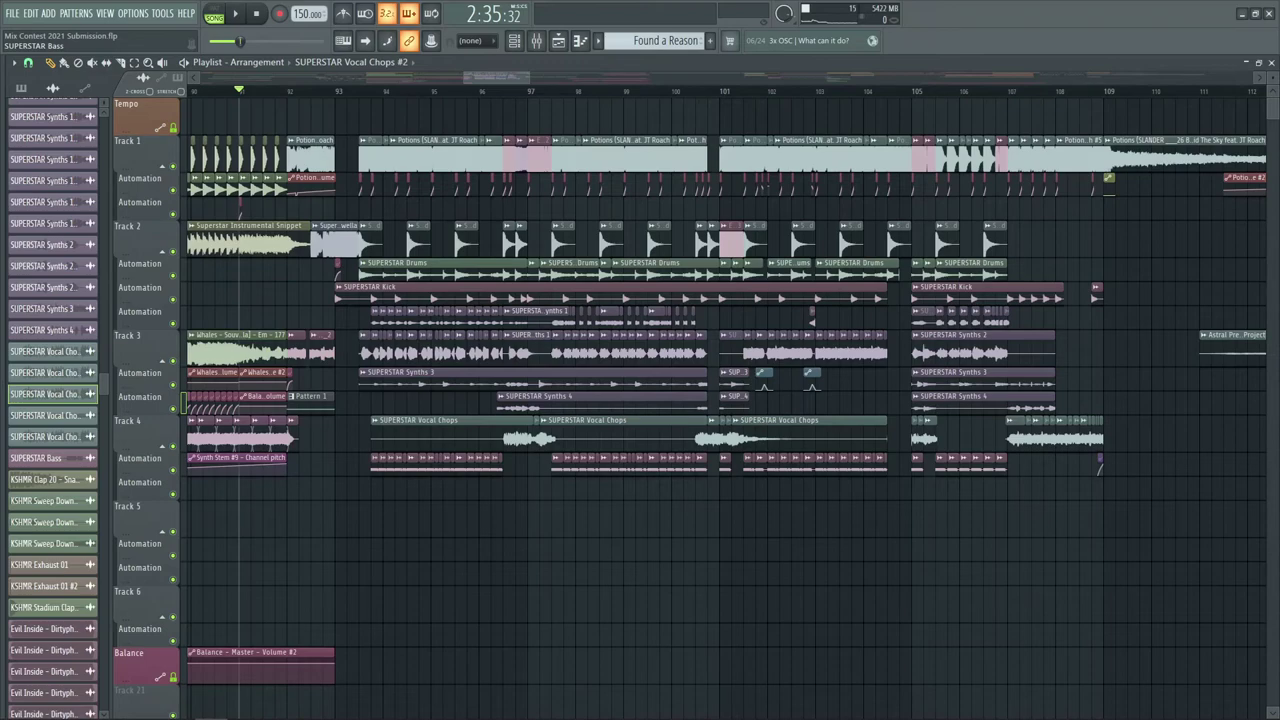
- Solo Track 1 and play its Potions clip from bar 92
scroll(228, 104, "up", 5)
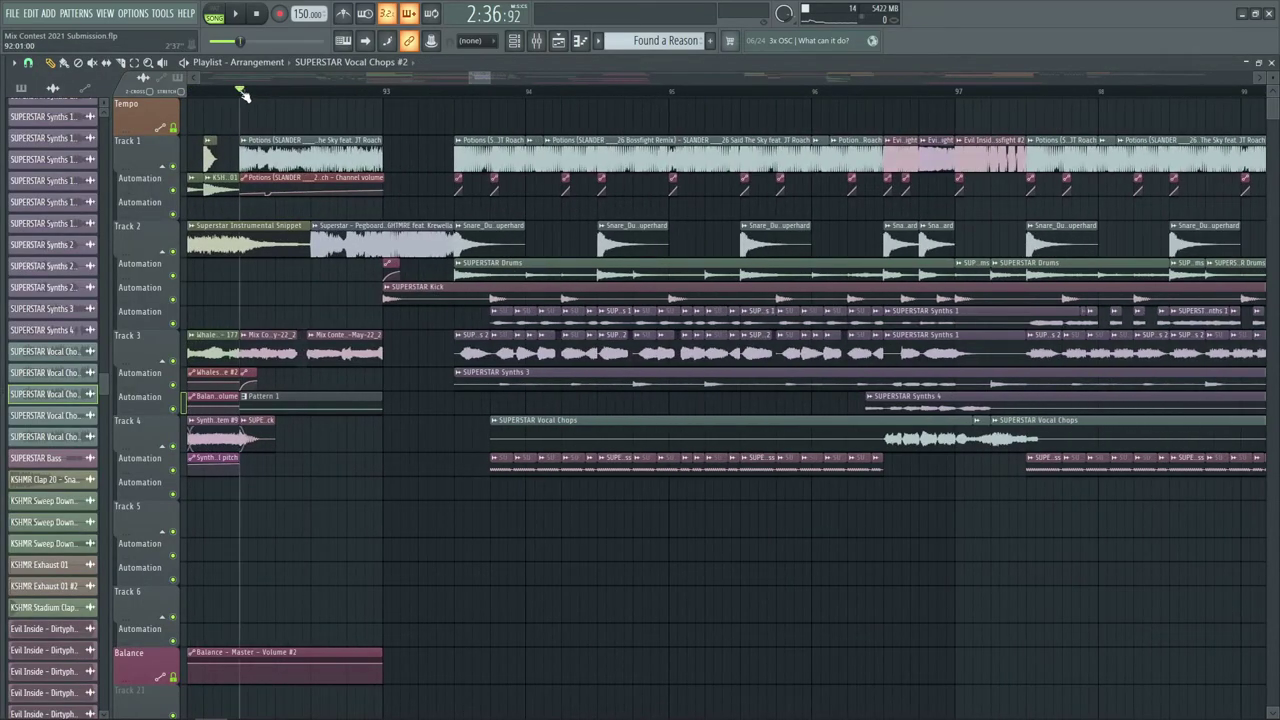
right_click(172, 166)
scroll(262, 95, "up", 2)
key("space")
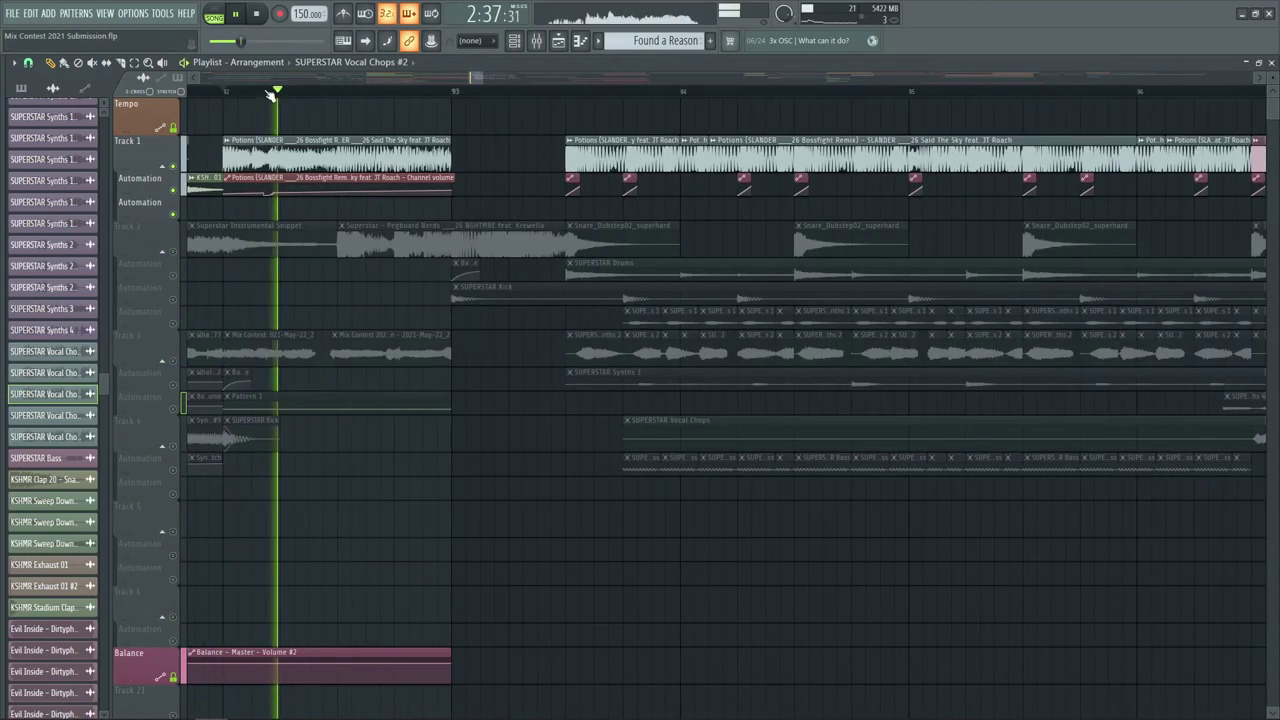
key("space")
- Move the playhead to bar 91 and solo Track 3 with its automation lanes
scroll(270, 95, "up", 1)
scroll(270, 95, "down", 4)
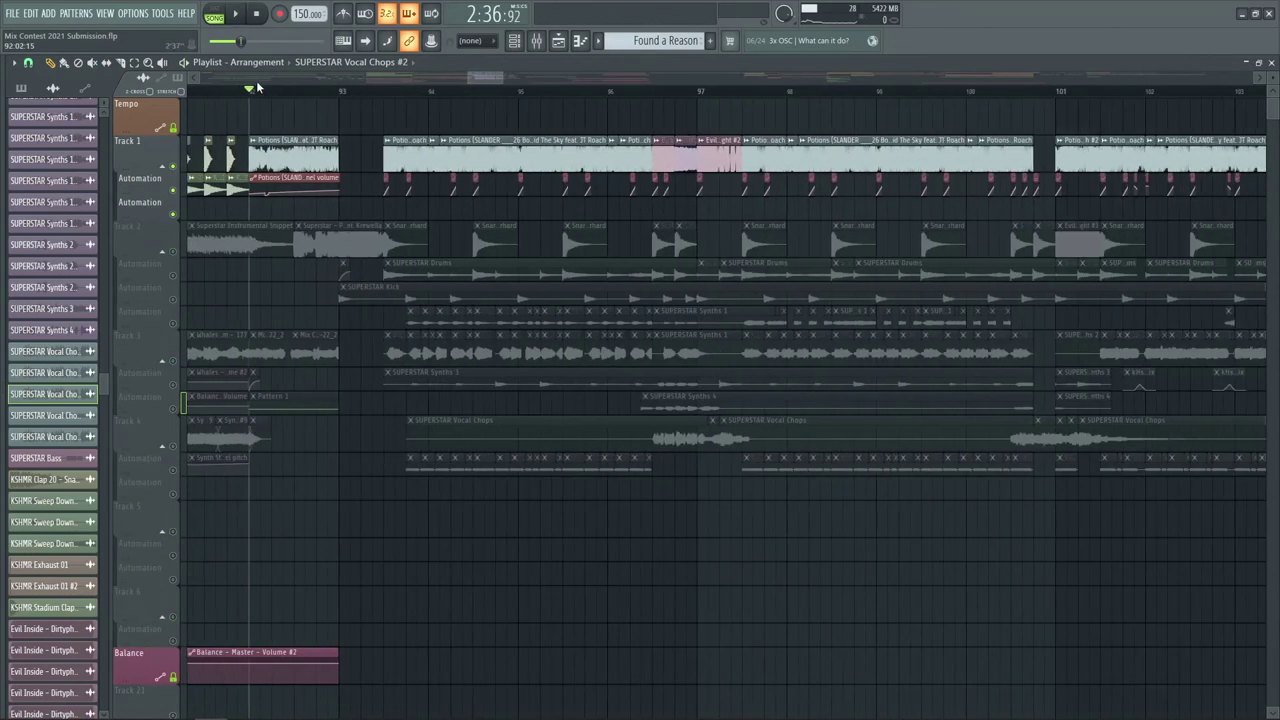
scroll(388, 95, "up", 3)
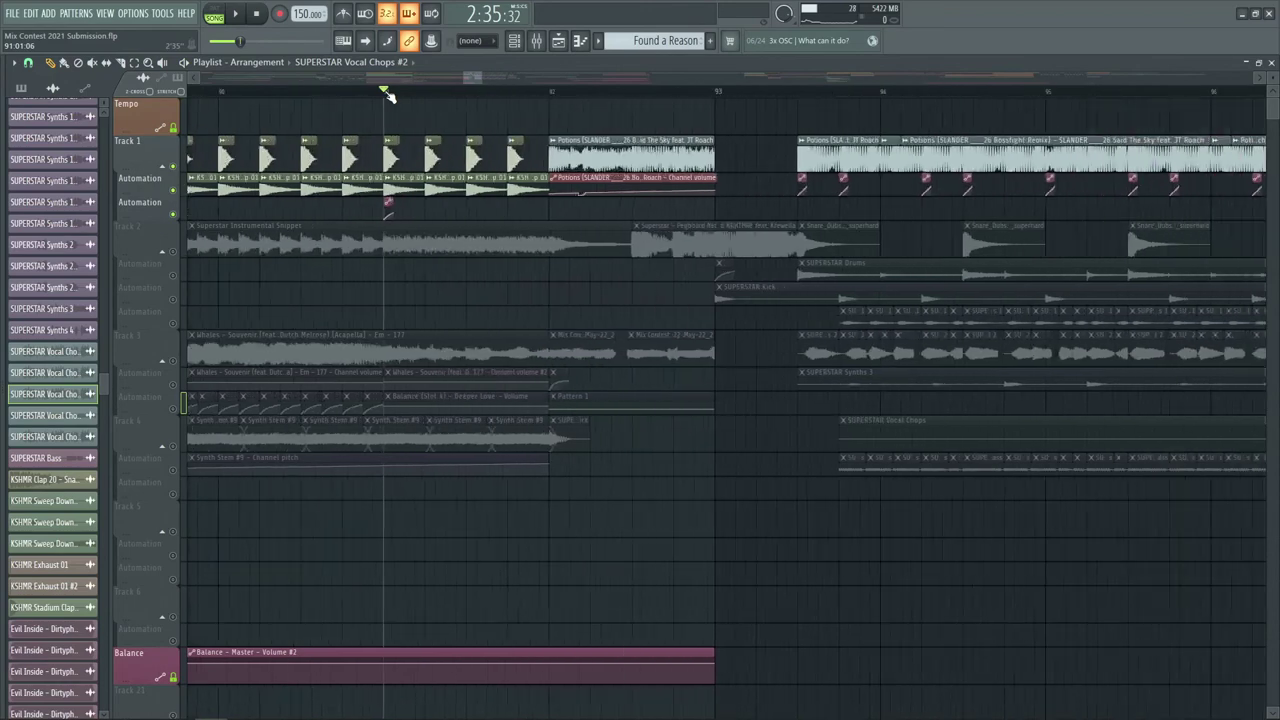
right_click(174, 363)
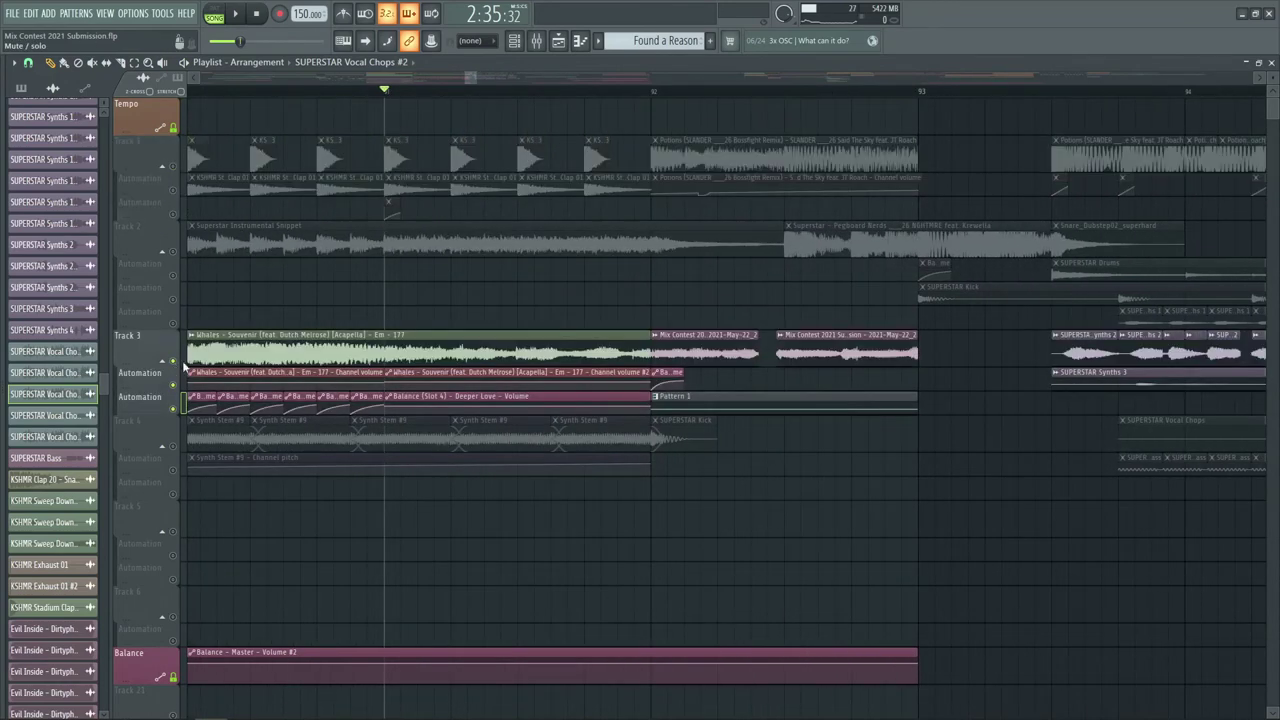
- Examine the 3x Osc oscillator settings and piano roll note of Pattern 1, and return to the playlist
left_click(723, 400)
key("F5")
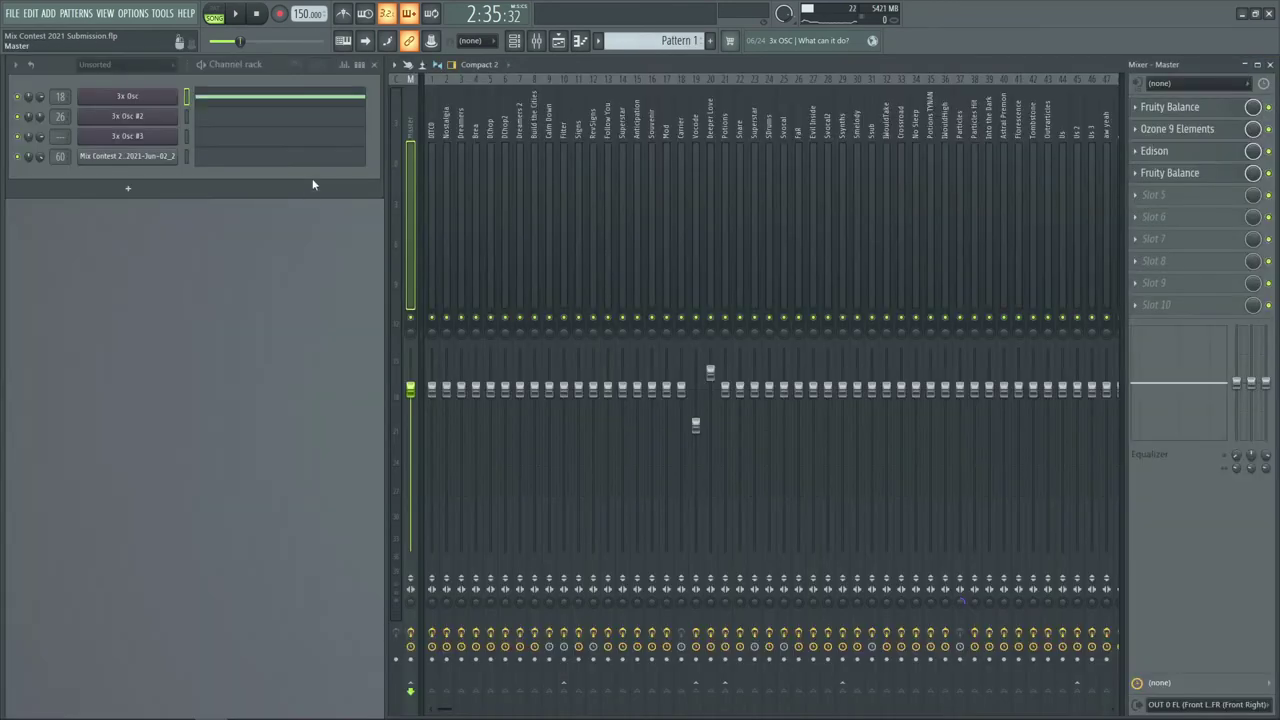
left_click(170, 96)
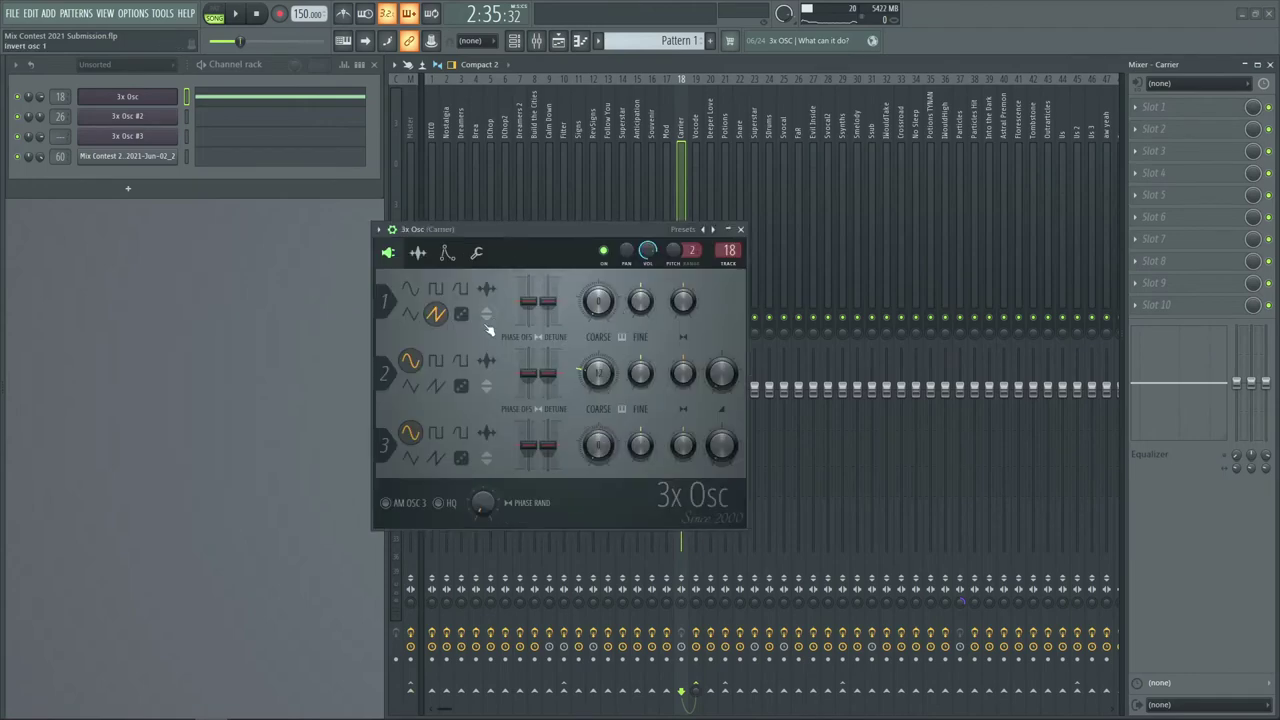
left_click(742, 229)
left_click(238, 100)
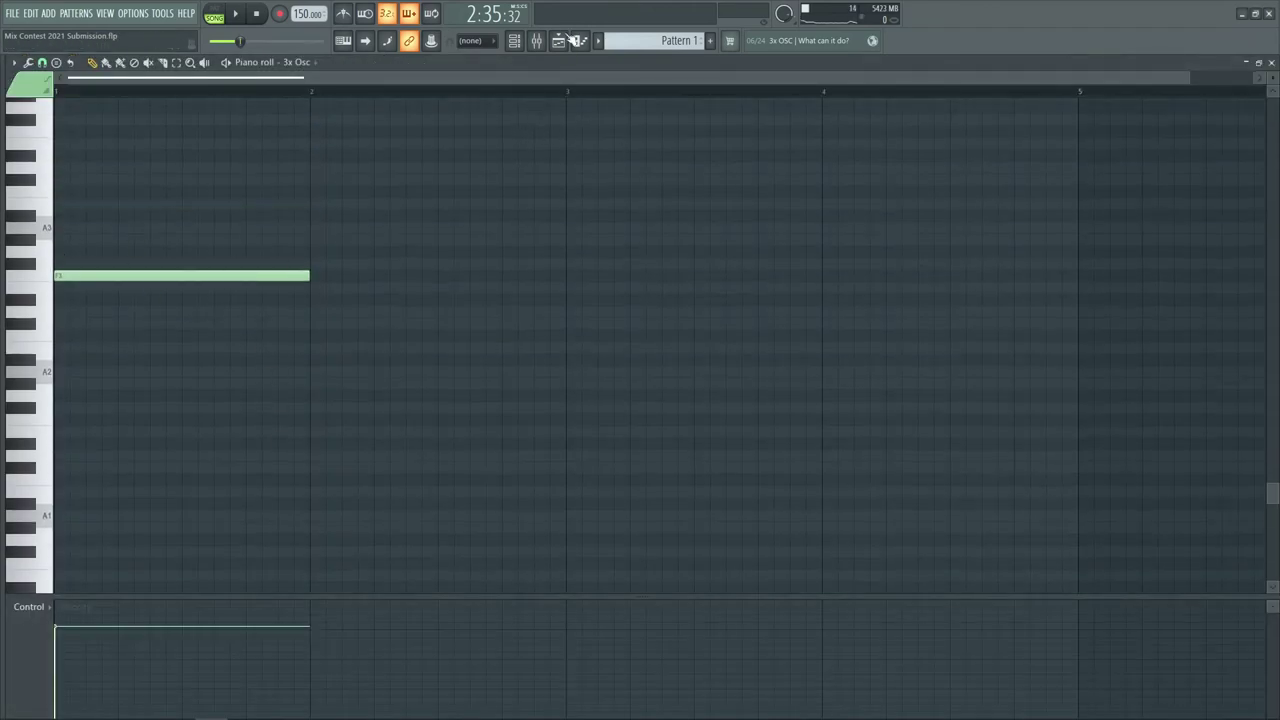
key("F5")
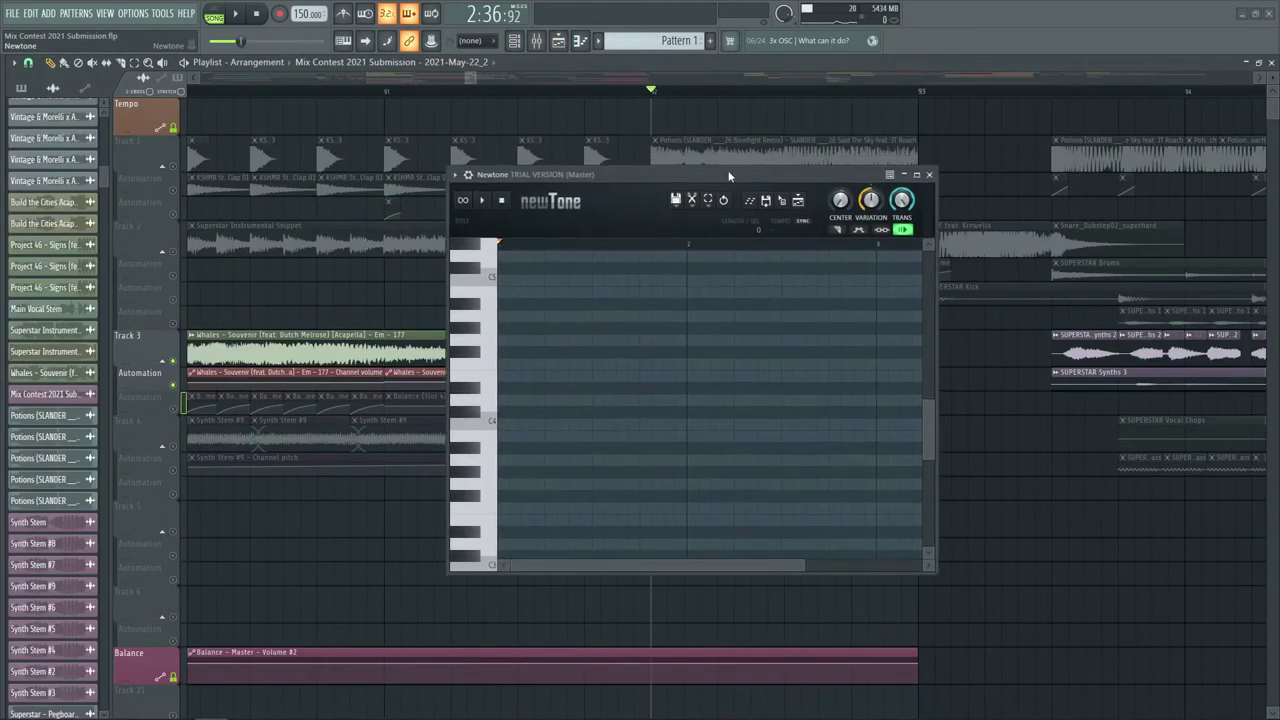
- Load the Mix Contest 2021 Submission - 2021-May-22_2 sample into Newtone, examine its pitch slices, and close the editor
left_click_drag(50, 372, 604, 362)
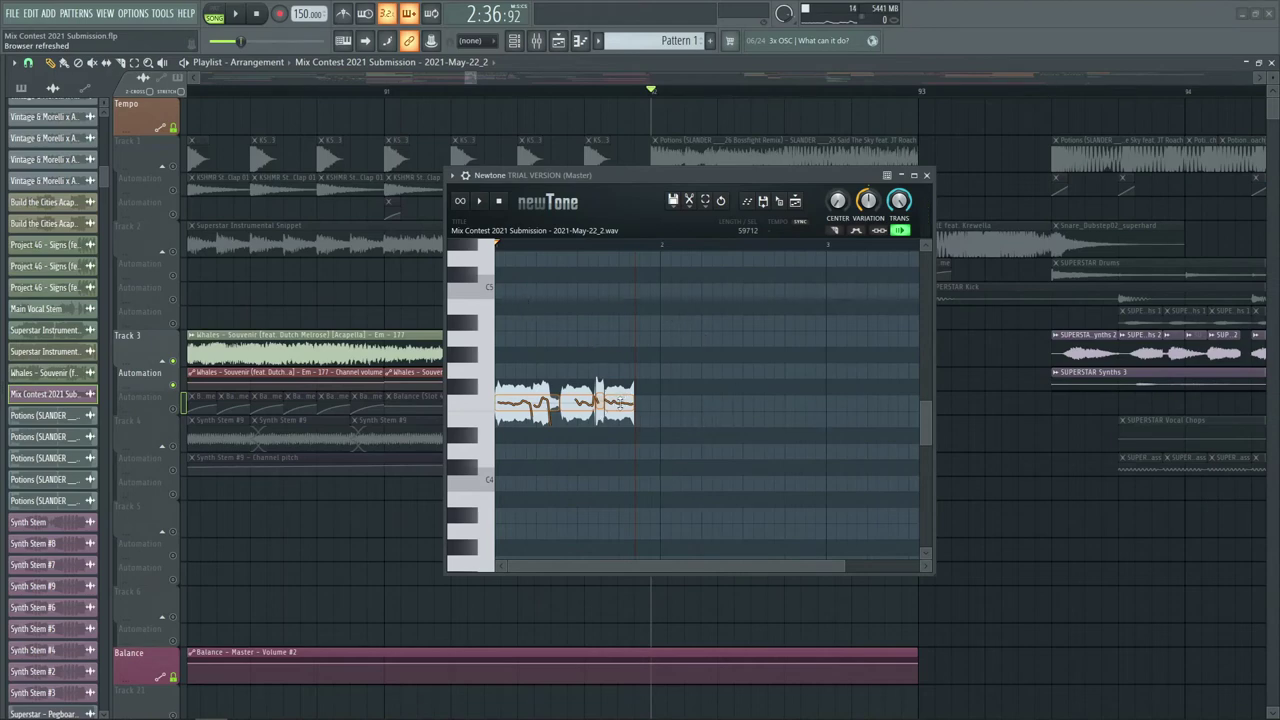
left_click(622, 401)
left_click(926, 175)
- Solo Track 1 and play the Potions clip from bar 92 for comparison with the vocal
left_click(180, 170)
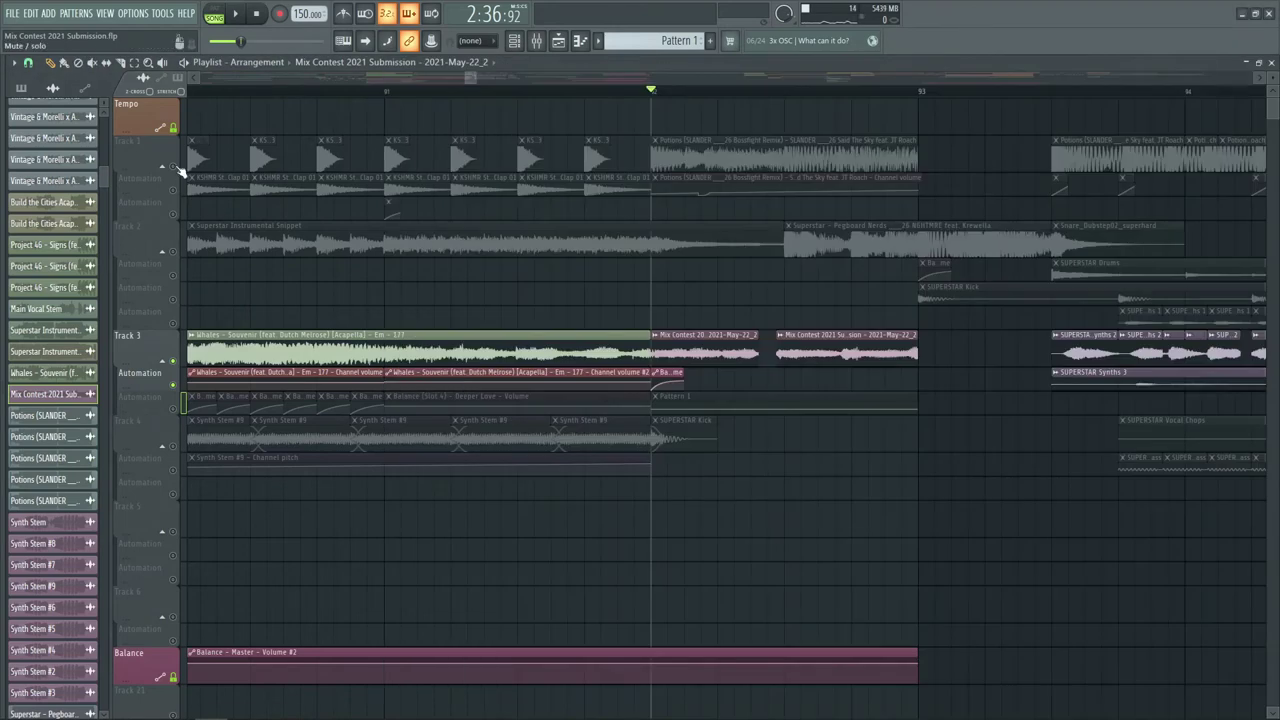
right_click(178, 168)
key("space")
key("space")
- Solo Track 3 with only its Pattern 1 lane active and play the Mix Contest vocal from bar 92
right_click(175, 361)
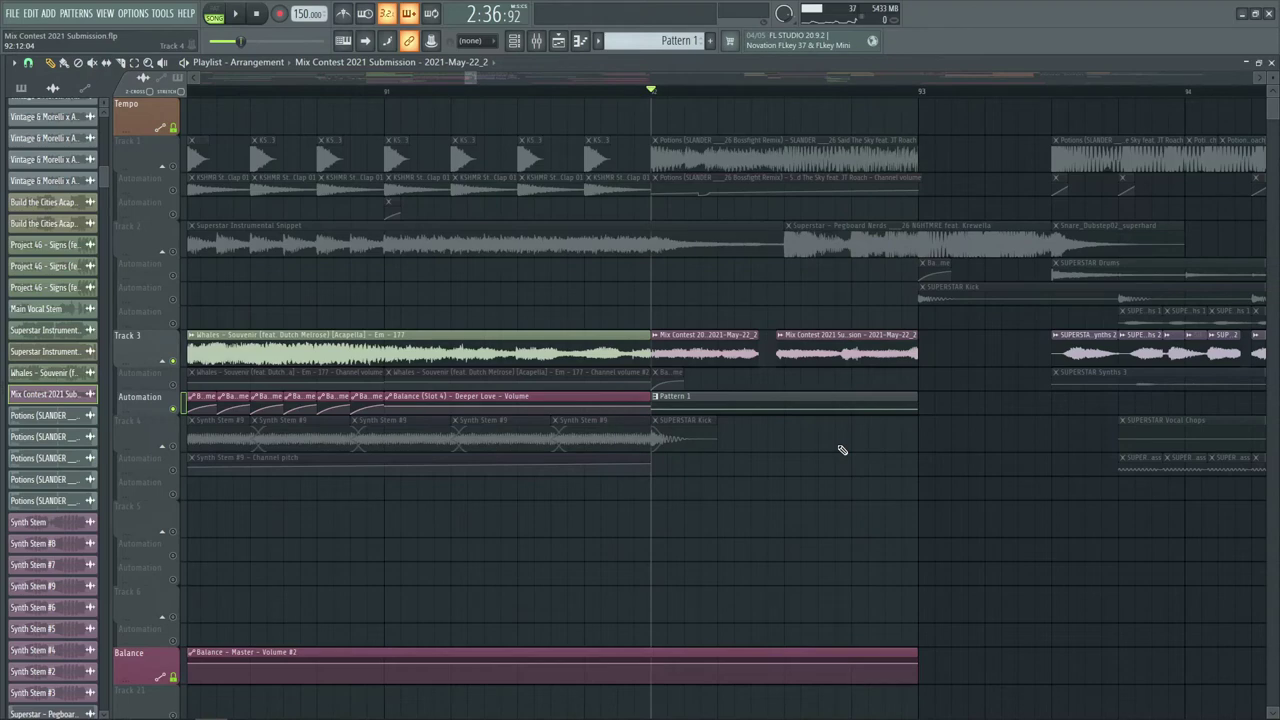
left_click(388, 93)
key("space")
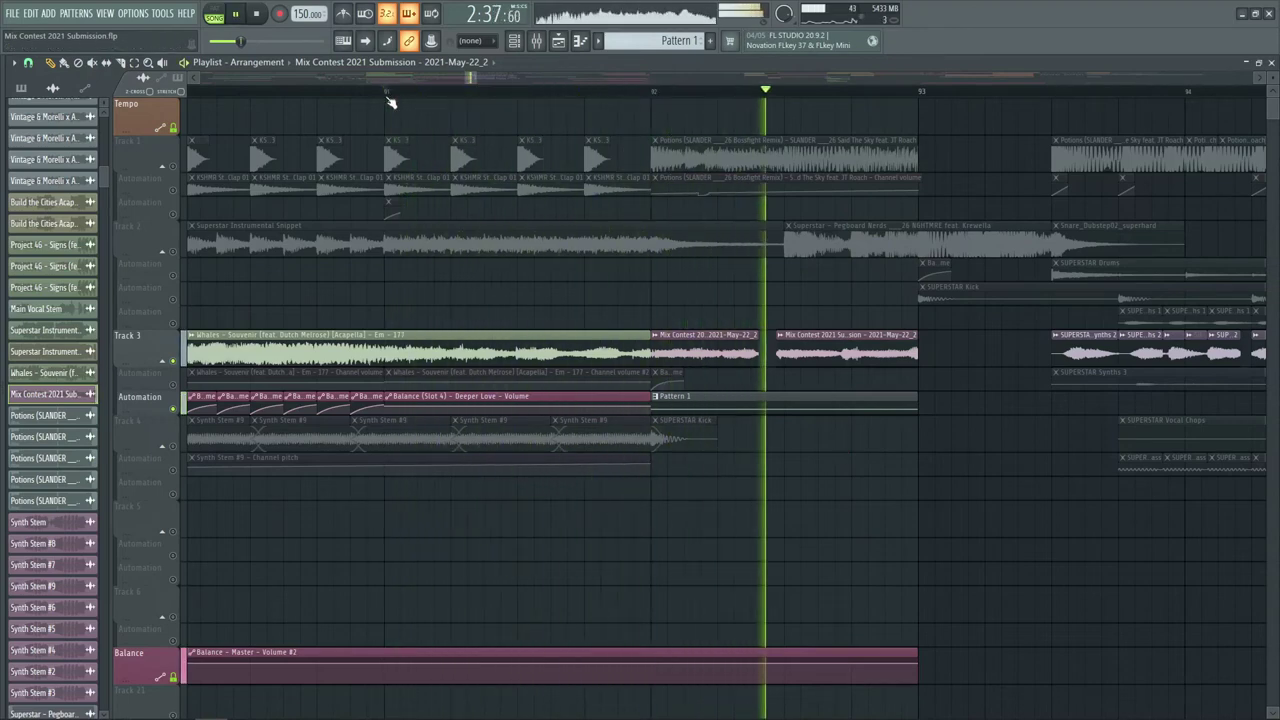
key("space")
- Play the vocoded vocal while following the Mod, Carrier and Vocode levels in the mixer
key("F5")
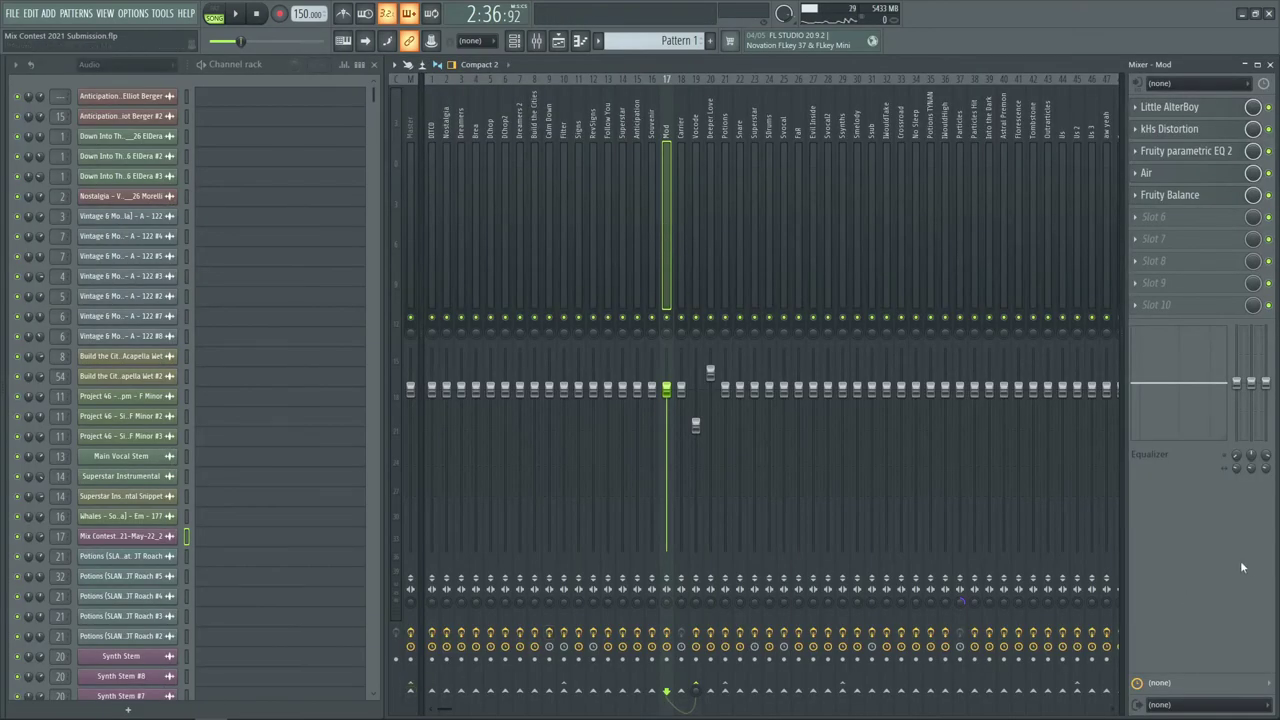
key("space")
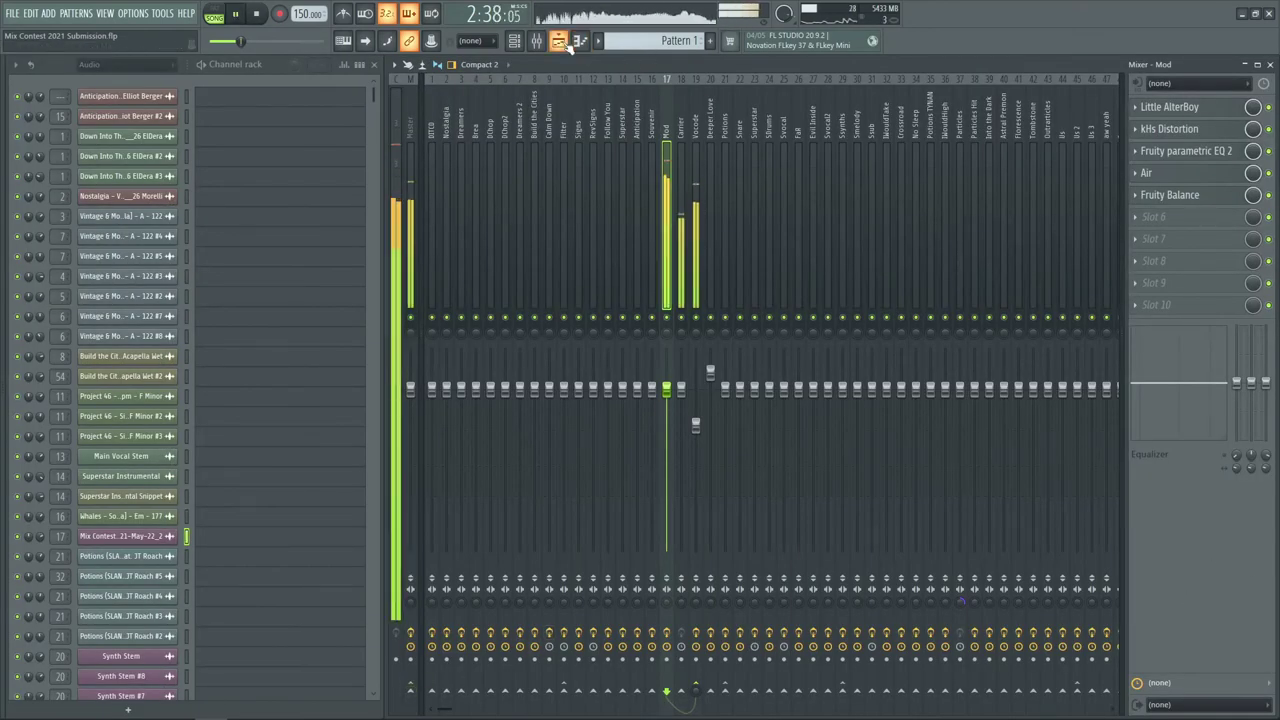
key("space")
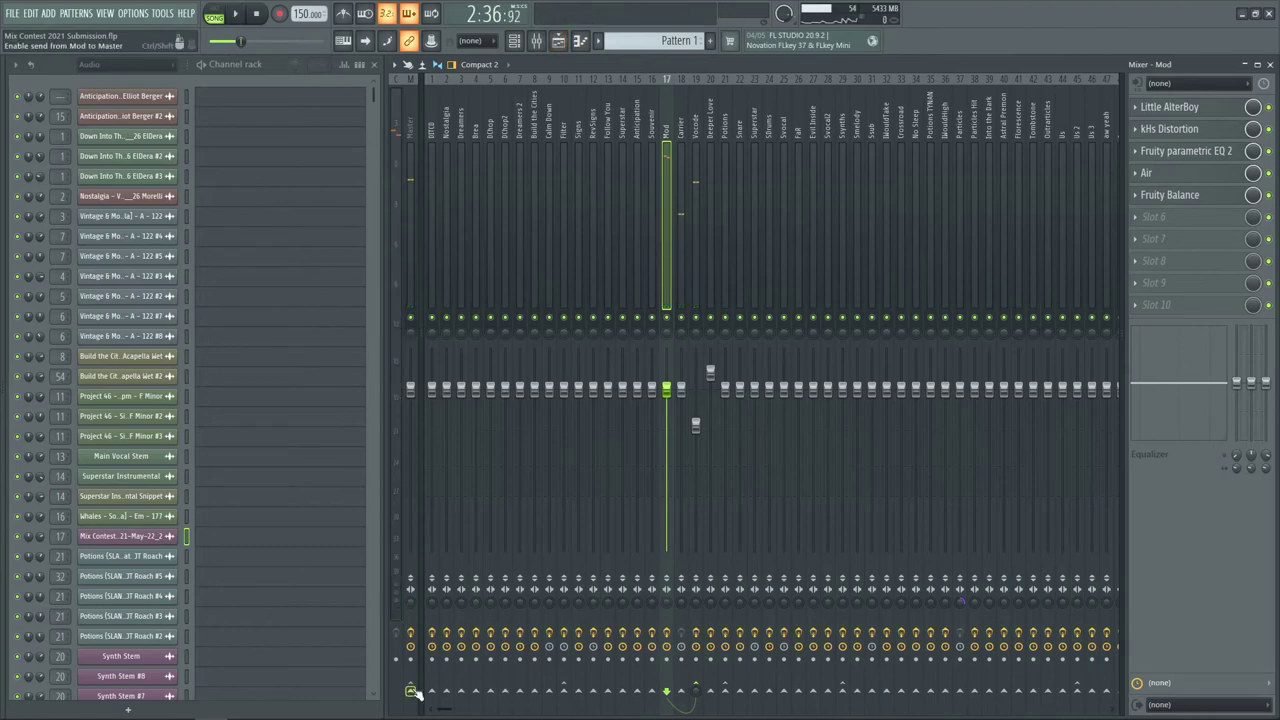
- Play the vocal from bar 92 with the Vocode mixer track muted, and replay it with Vocode enabled again
key("F5")
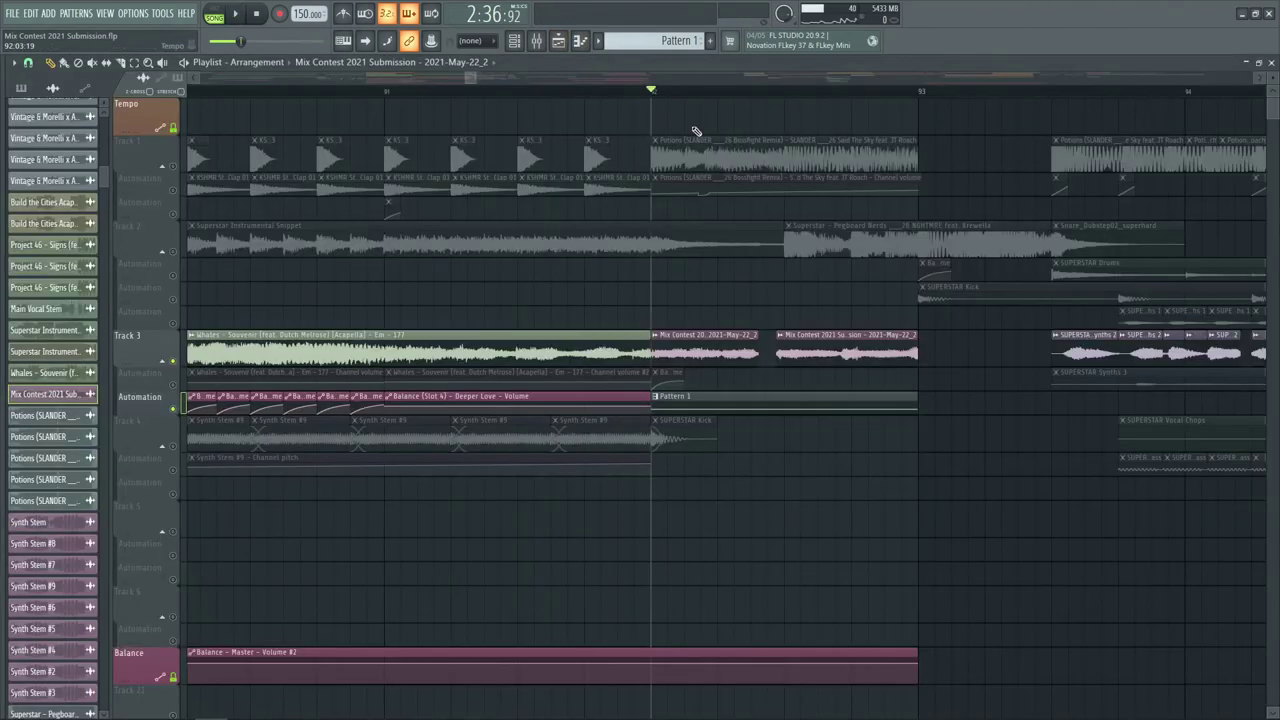
key("F9")
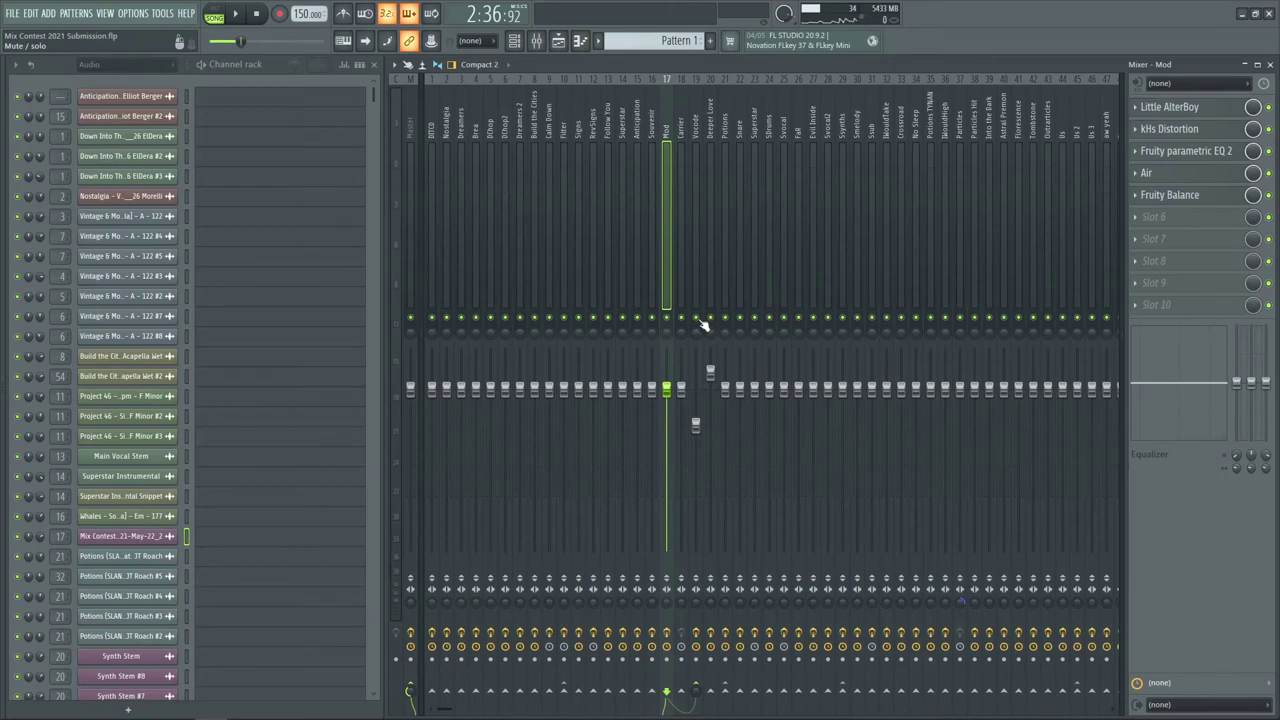
key("space")
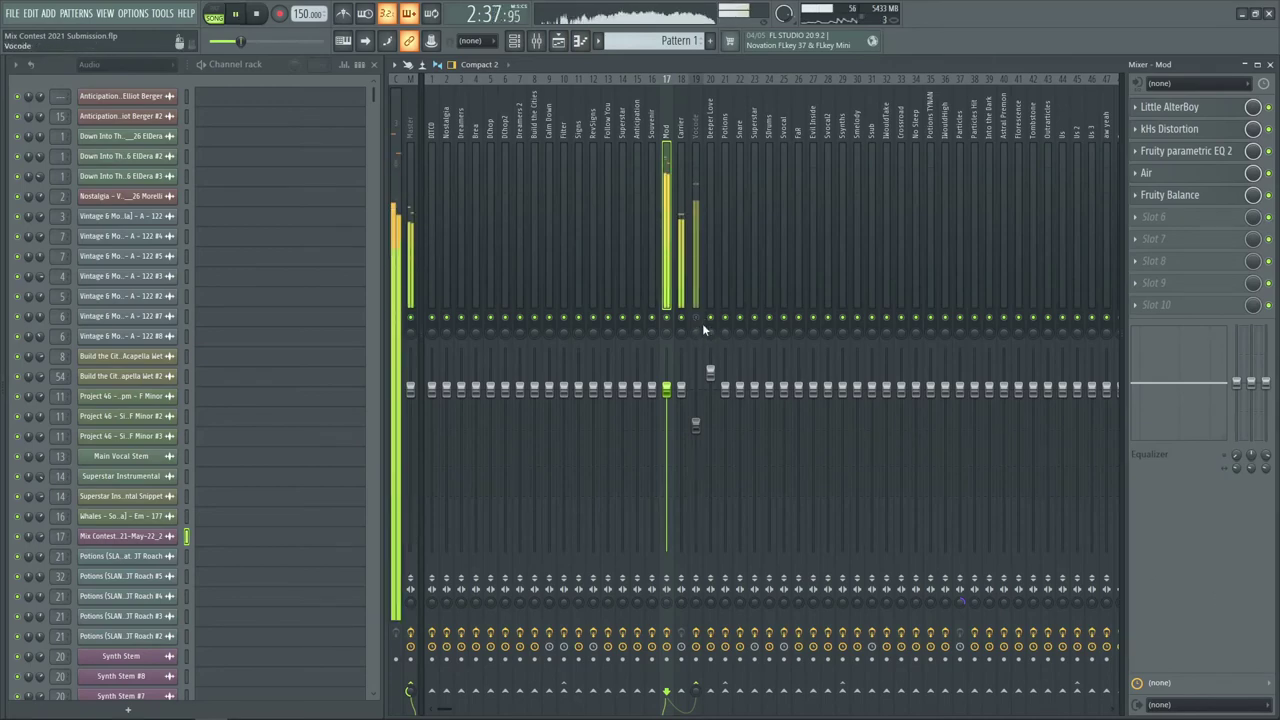
key("space")
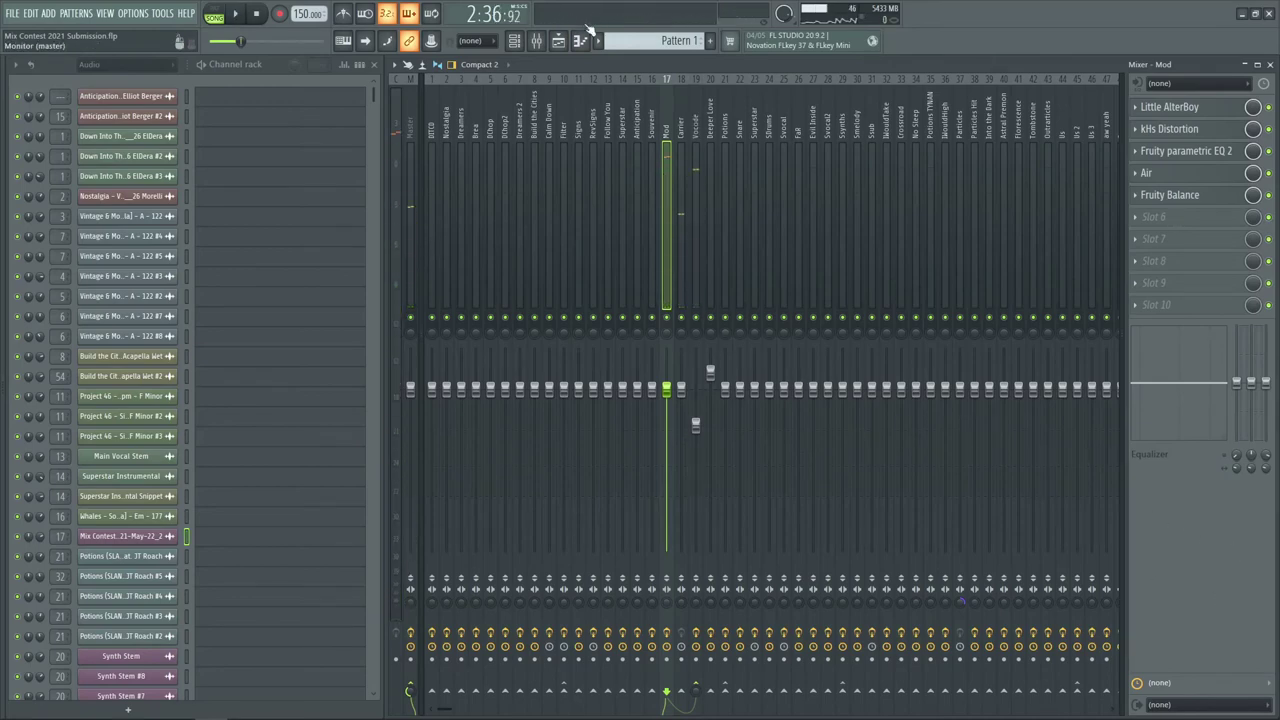
key("space")
key("F5")
key("space")
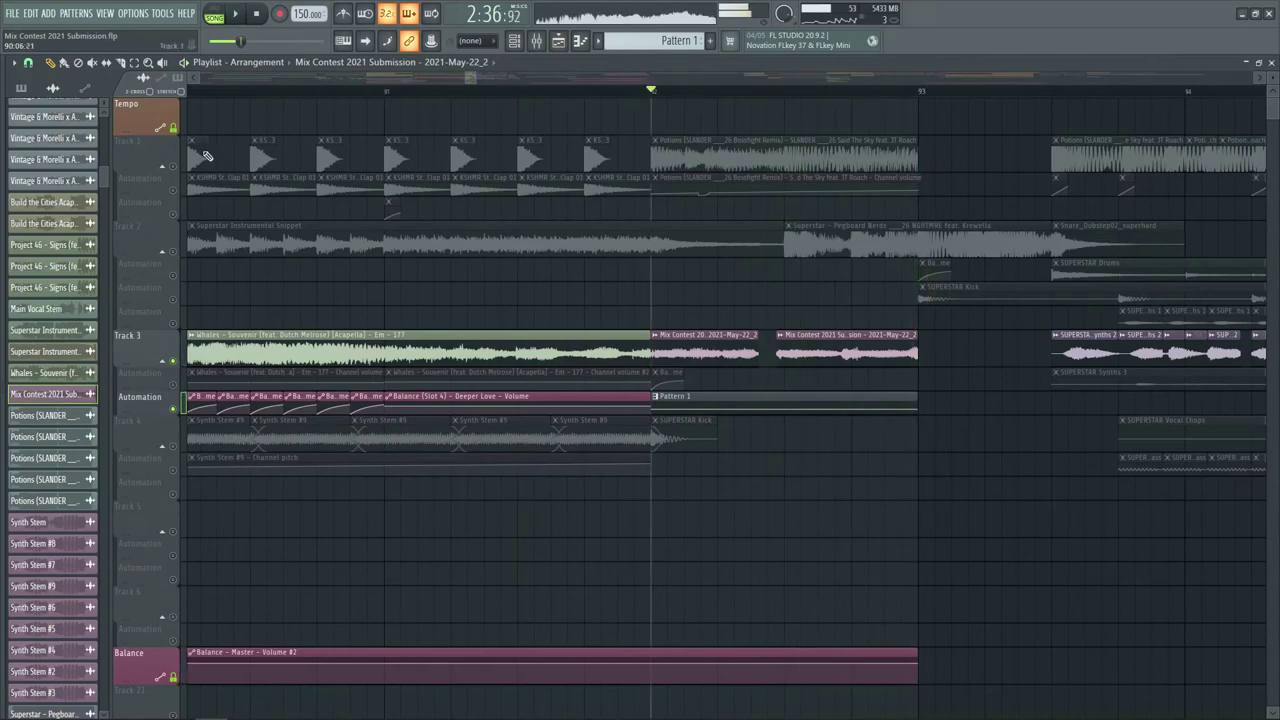
- Solo Track 1 and play the Potions clip from bar 92
right_click(172, 166)
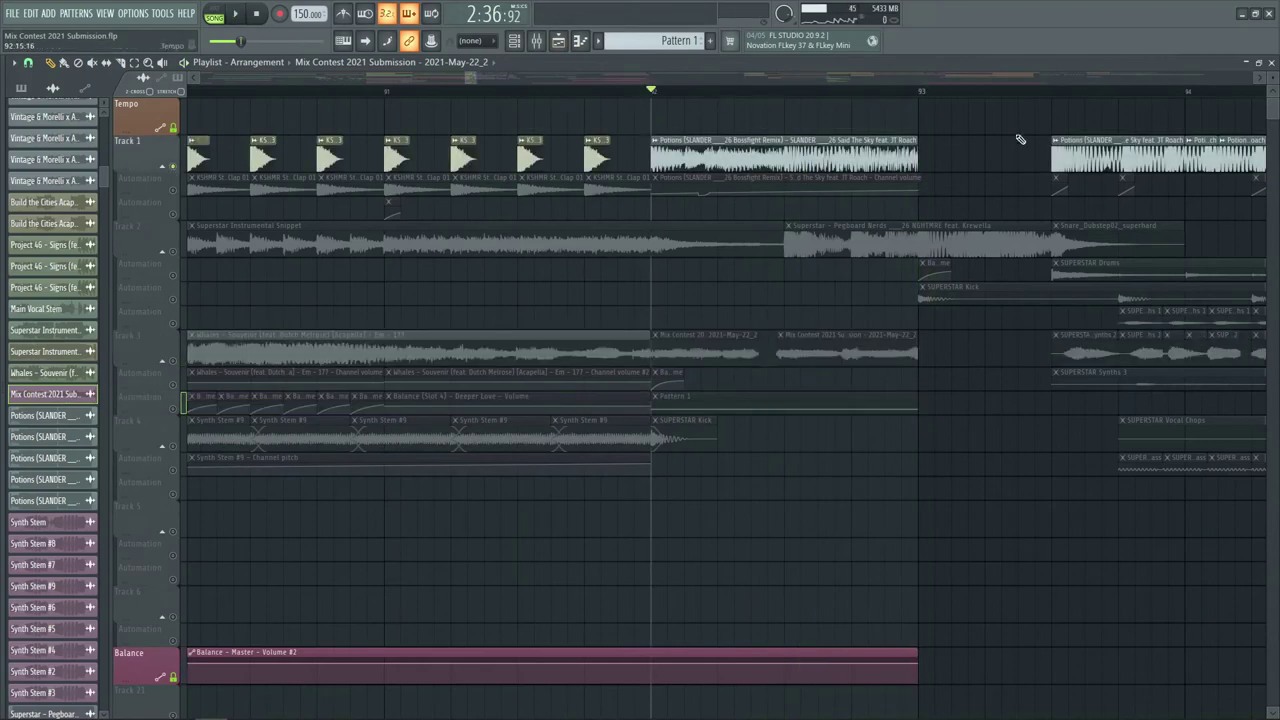
key("space")
key("space")
- Solo Track 3 with its automation lanes, re-enable every track, and play the full arrangement from bar 92 into the drop
right_click(173, 362)
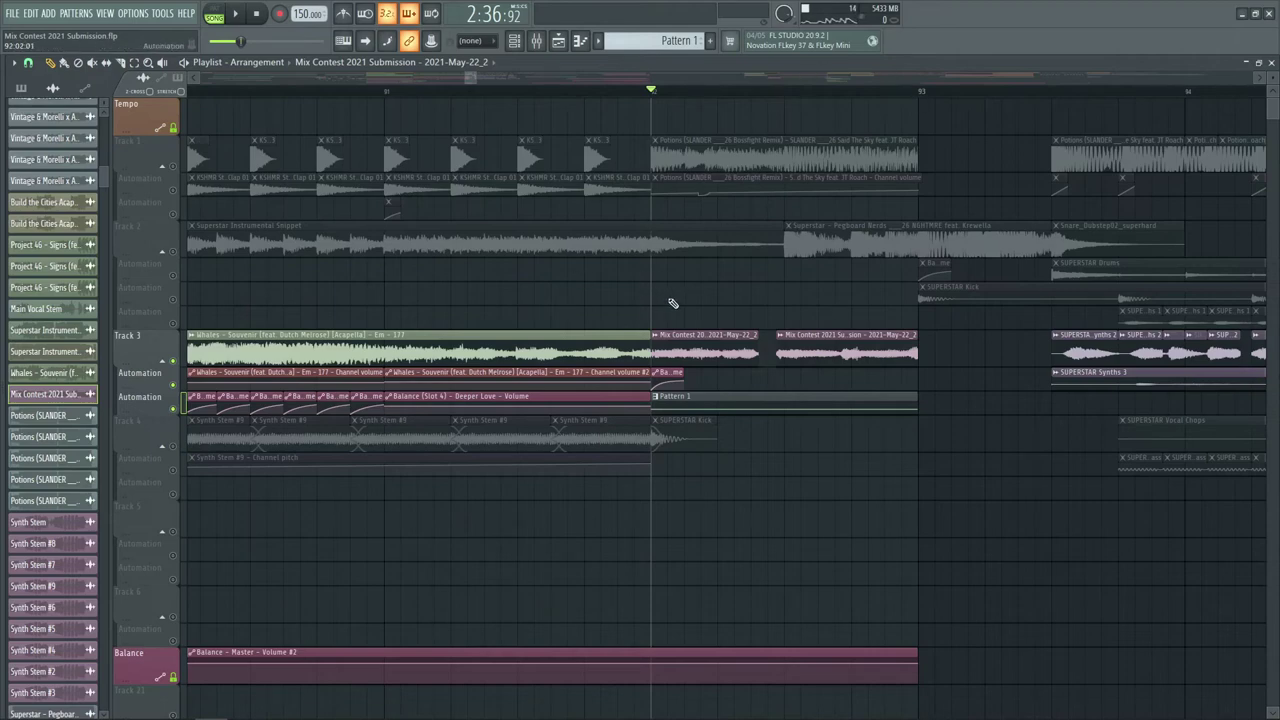
key("space")
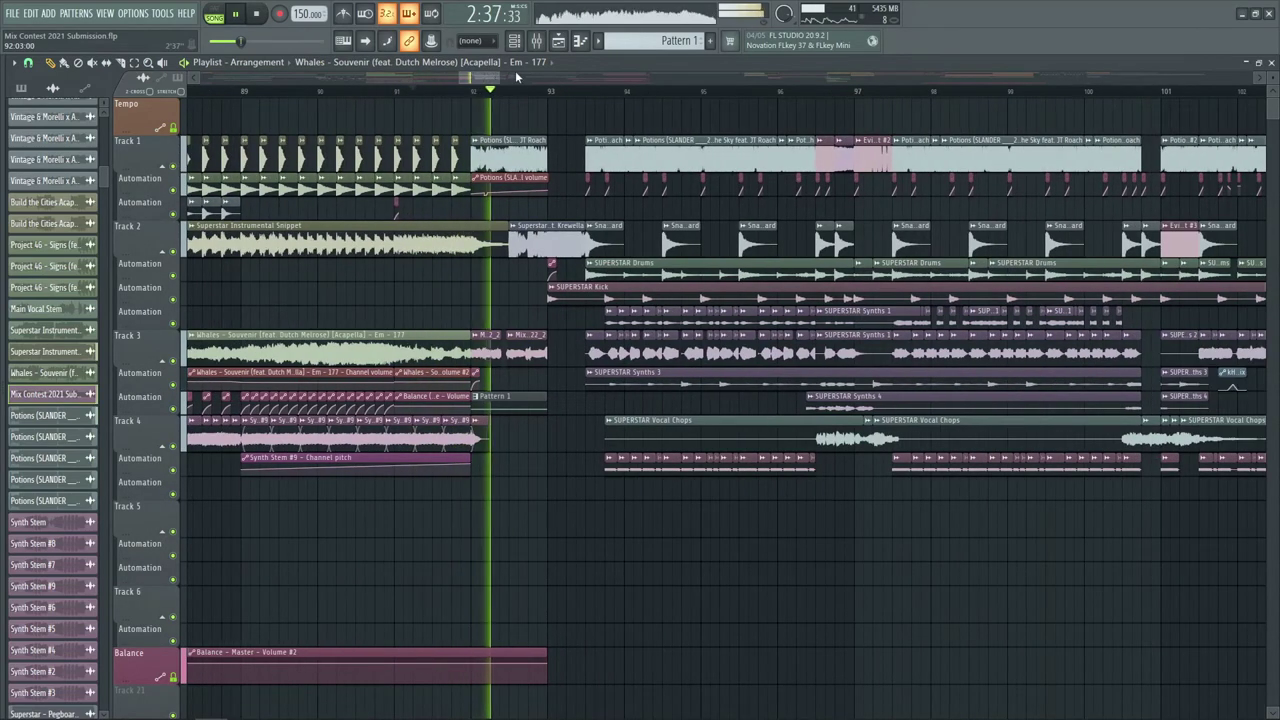
scroll(514, 70, "right", 3)
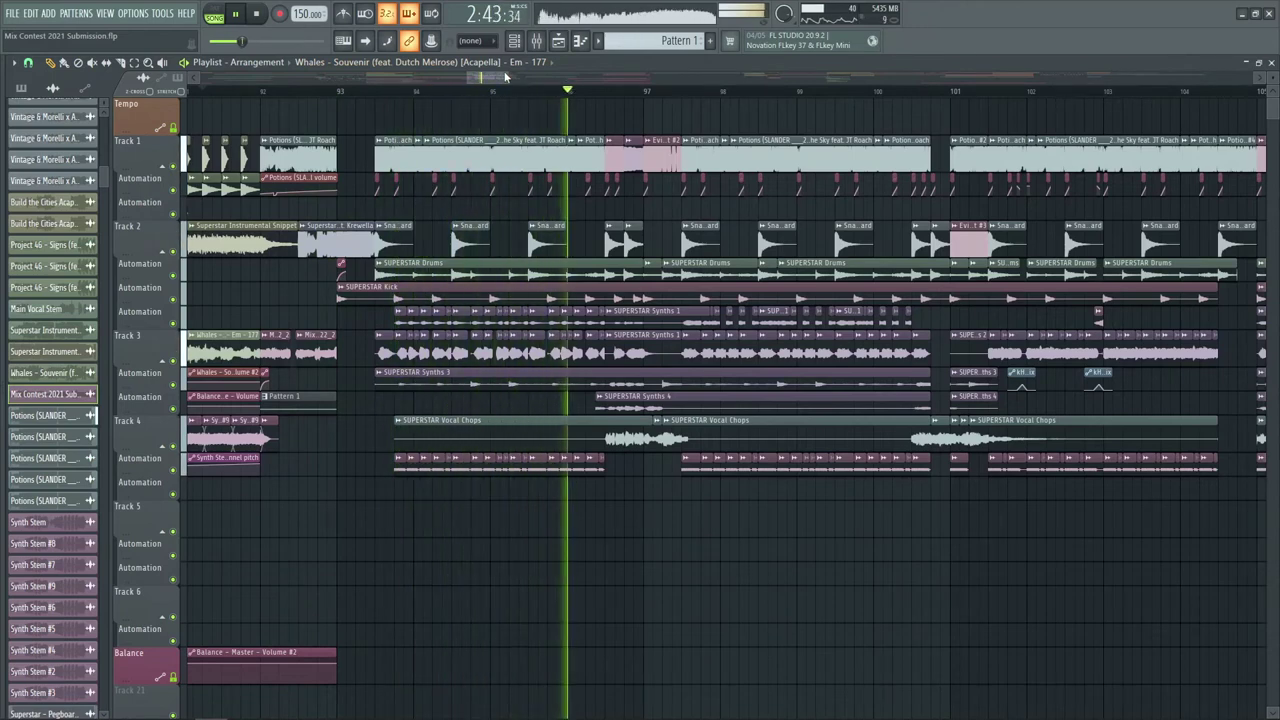
key("space")
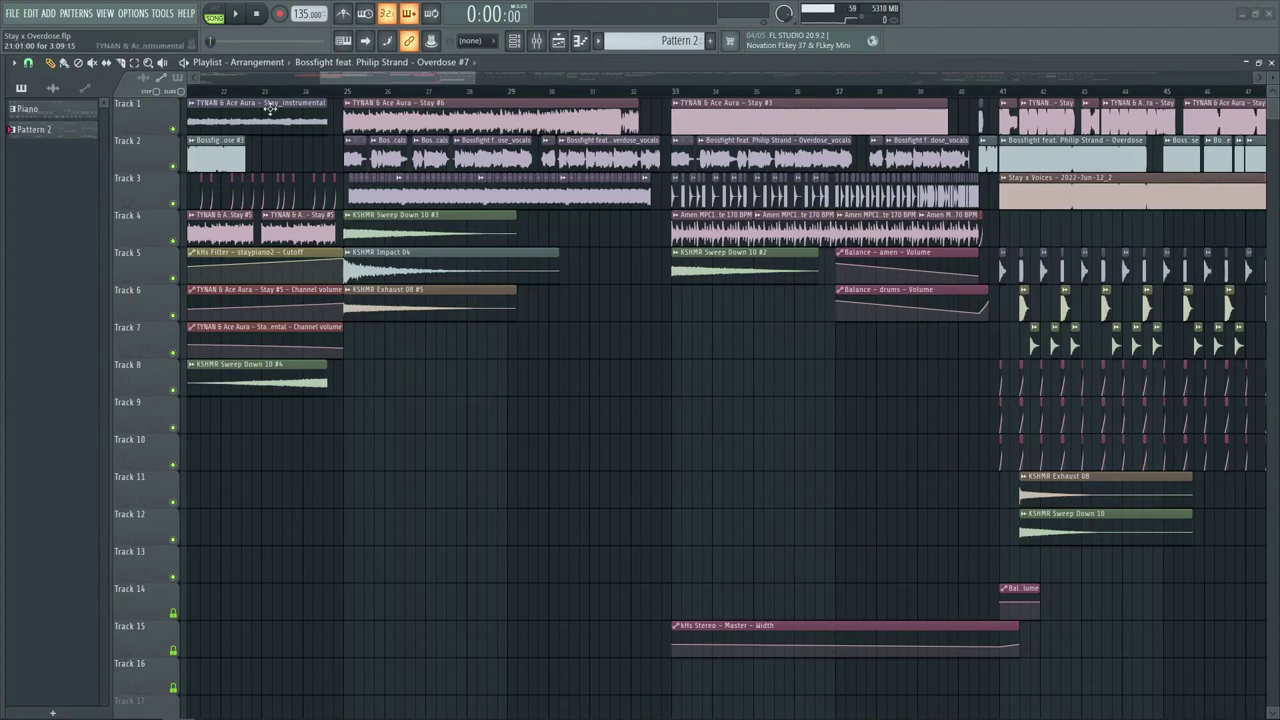
- In the Stay x Overdose project, place the playhead at bar 25 and select the Stay #6 clip on Track 1
left_click(354, 92)
scroll(345, 92, "up", 3)
left_click(337, 90)
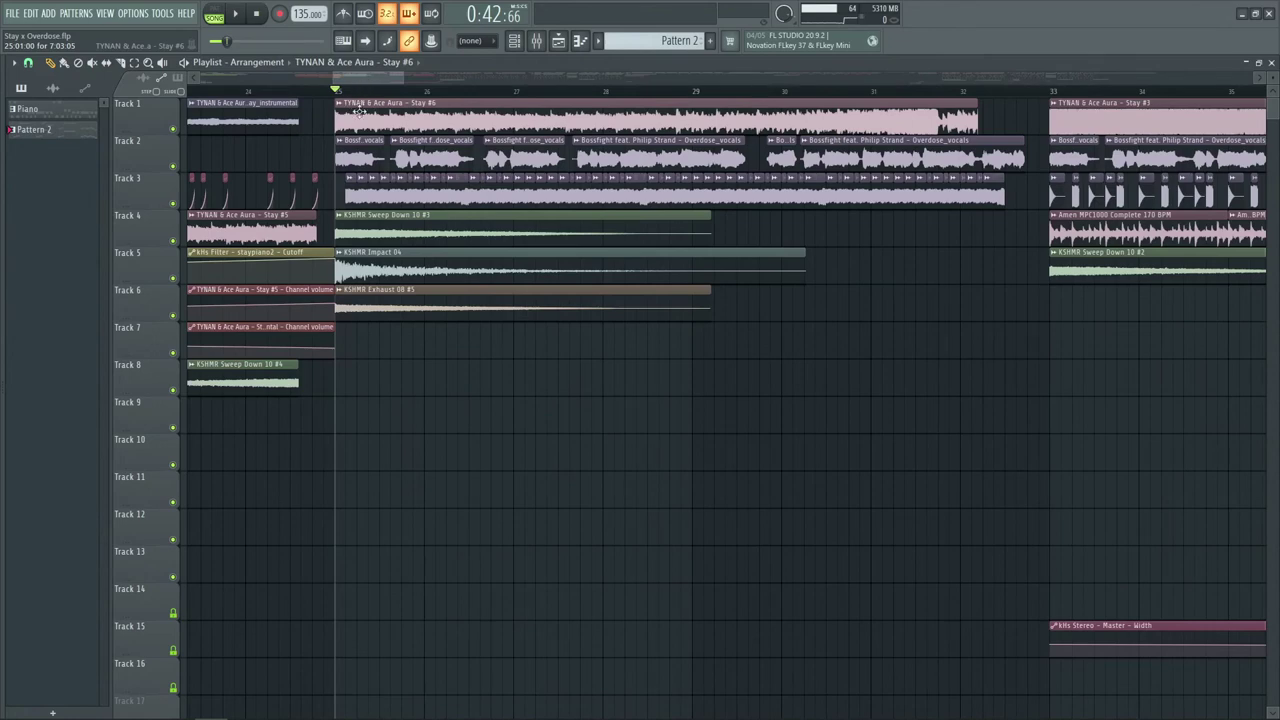
left_click(356, 112)
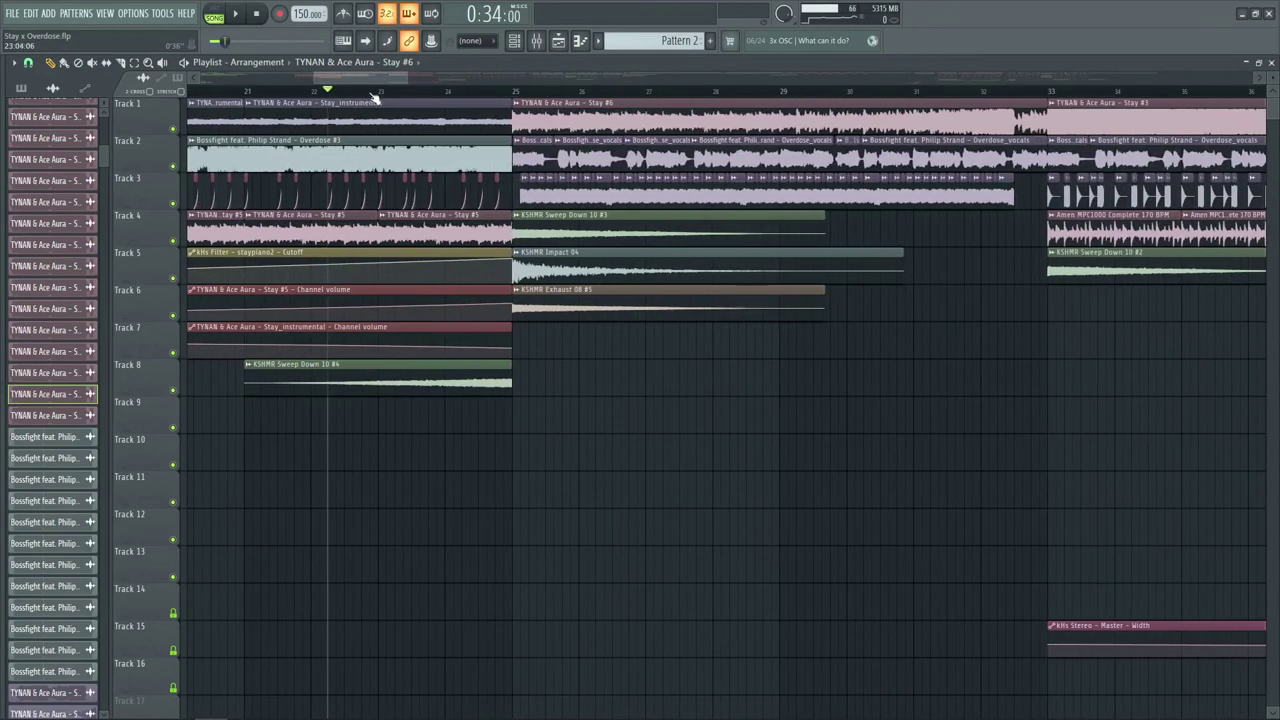
- Play the full Stay x Overdose arrangement from bar 21 through the drop at bar 25
left_click(252, 92)
left_click(245, 91)
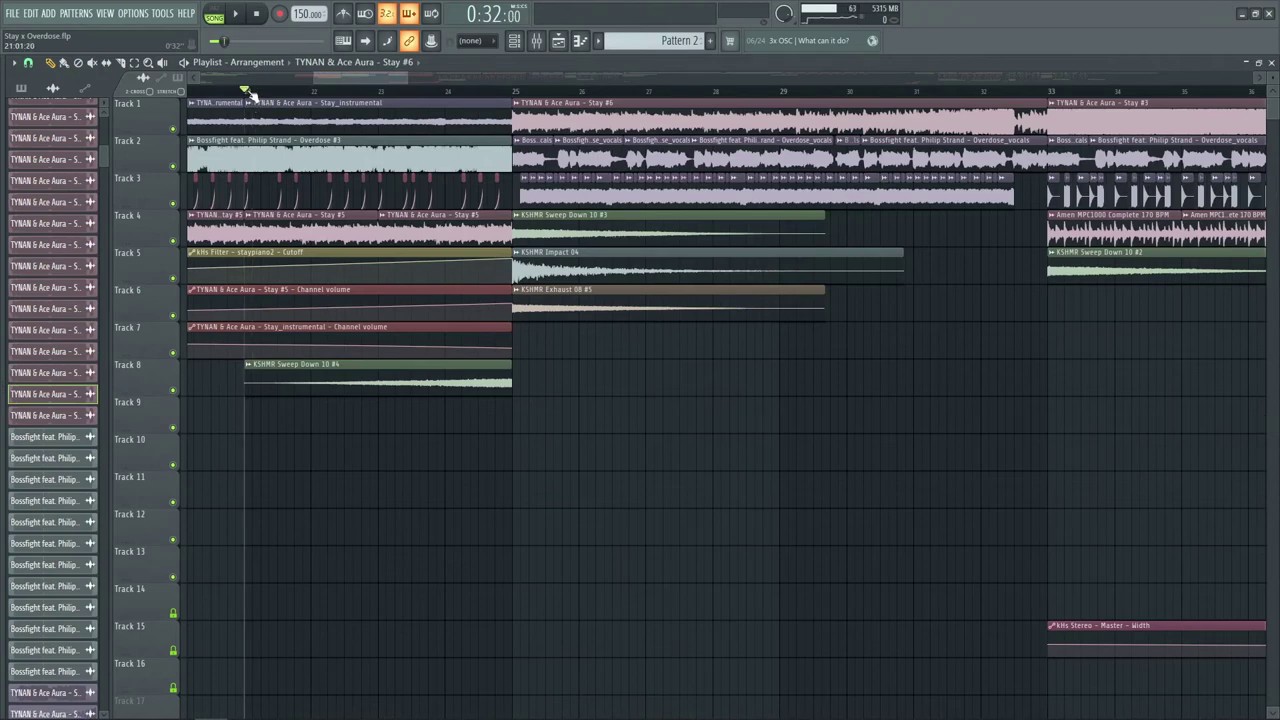
key("space")
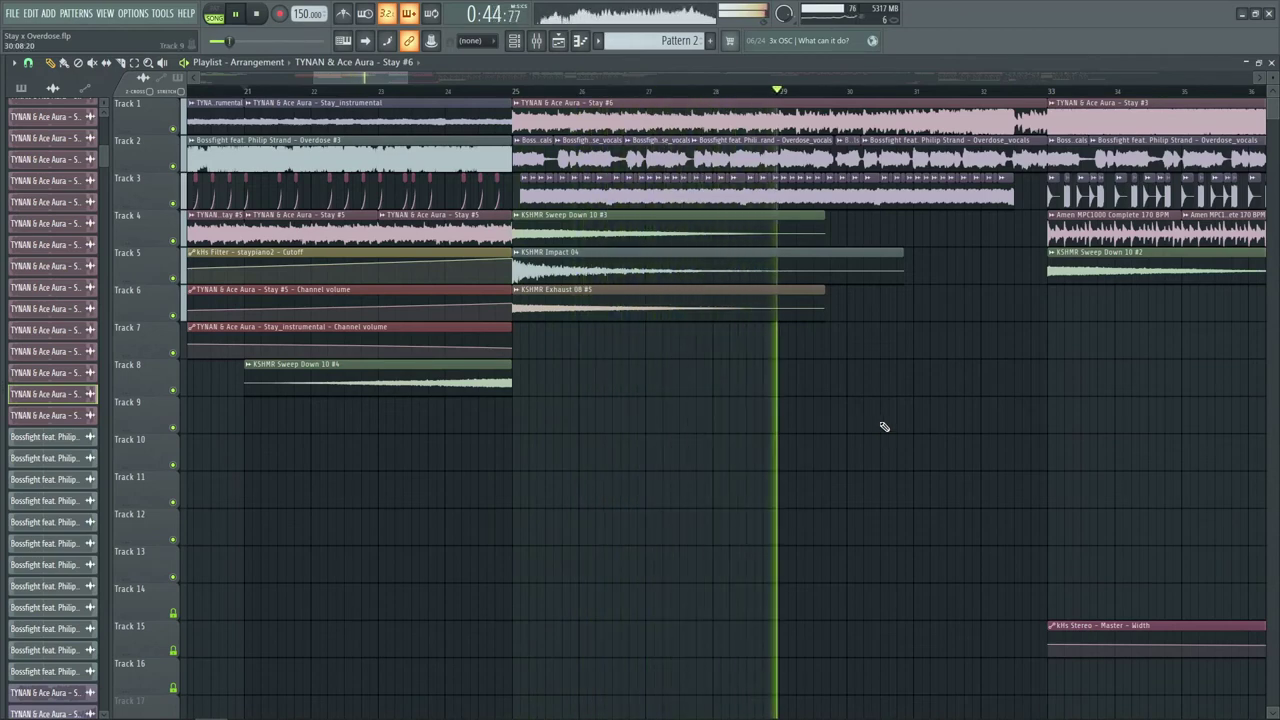
key("space")
- Place the playhead at the start of the drop at bar 25, solo Track 1, and play the Stay #6 clip
left_click(521, 91)
scroll(520, 93, "up", 2)
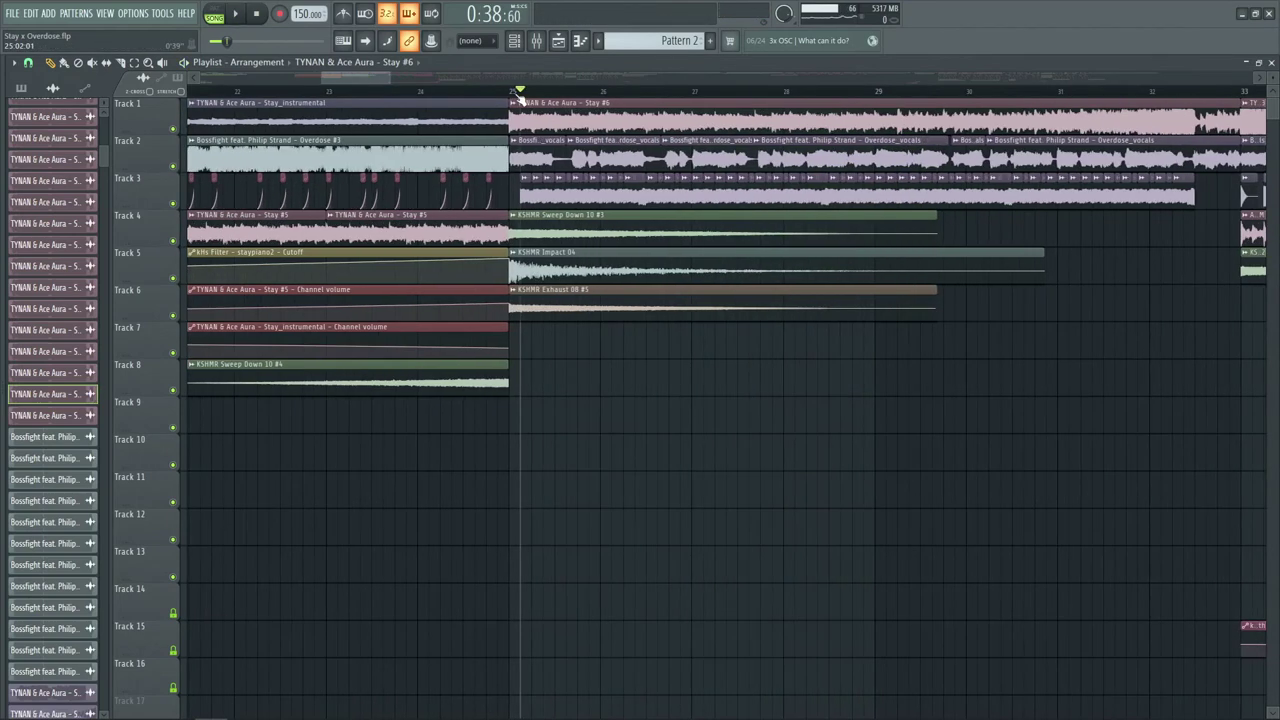
right_click(176, 131)
key("space")
scroll(540, 78, "down", 3)
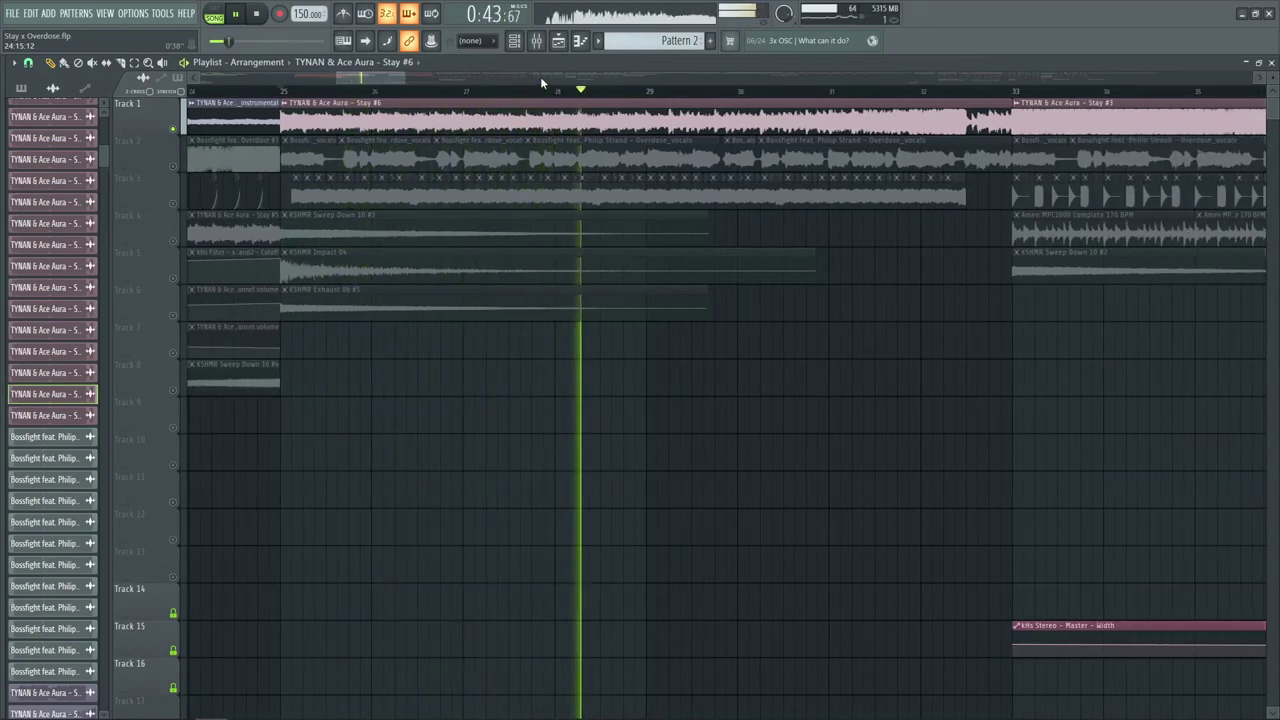
key("space")
- Solo Track 3 and play its Overdose vocal chops from bar 25
right_click(175, 207)
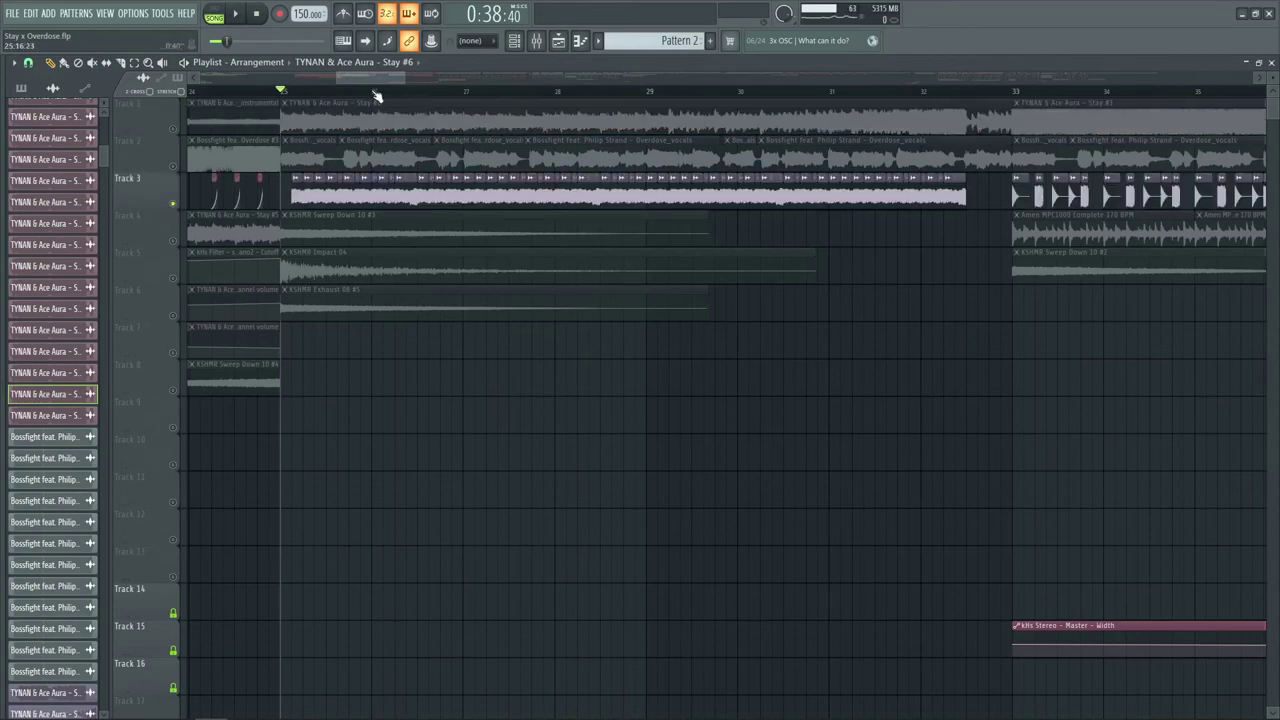
scroll(377, 95, "up", 2)
key("space")
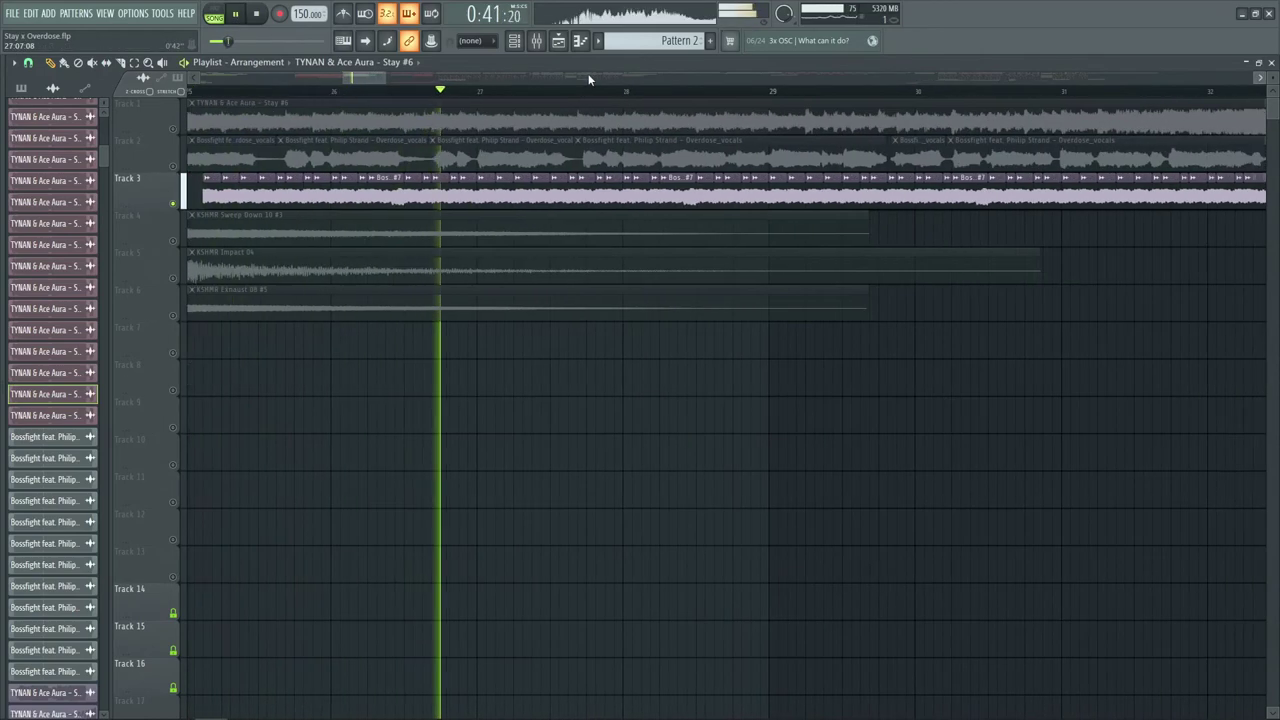
- Compare the layers from bar 27 by playing Track 1 soloed, adding Track 3, and muting Track 1
left_click(391, 93)
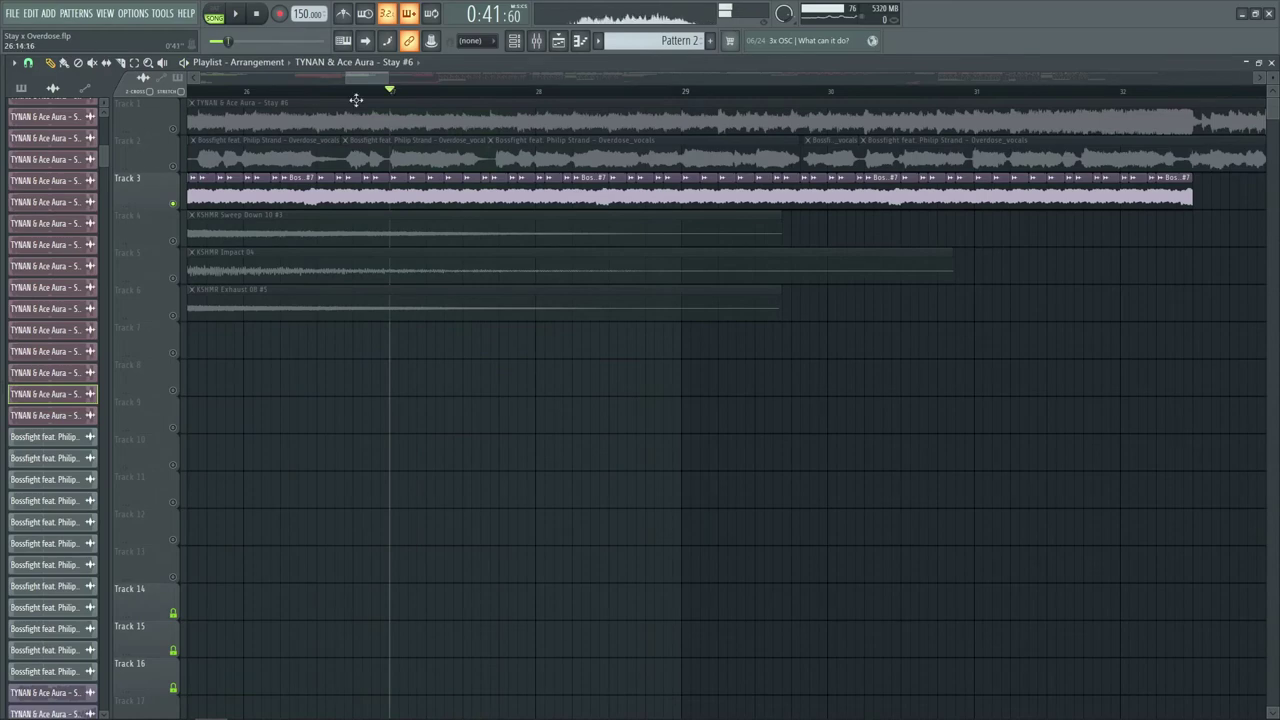
left_click(175, 128, "ctrl")
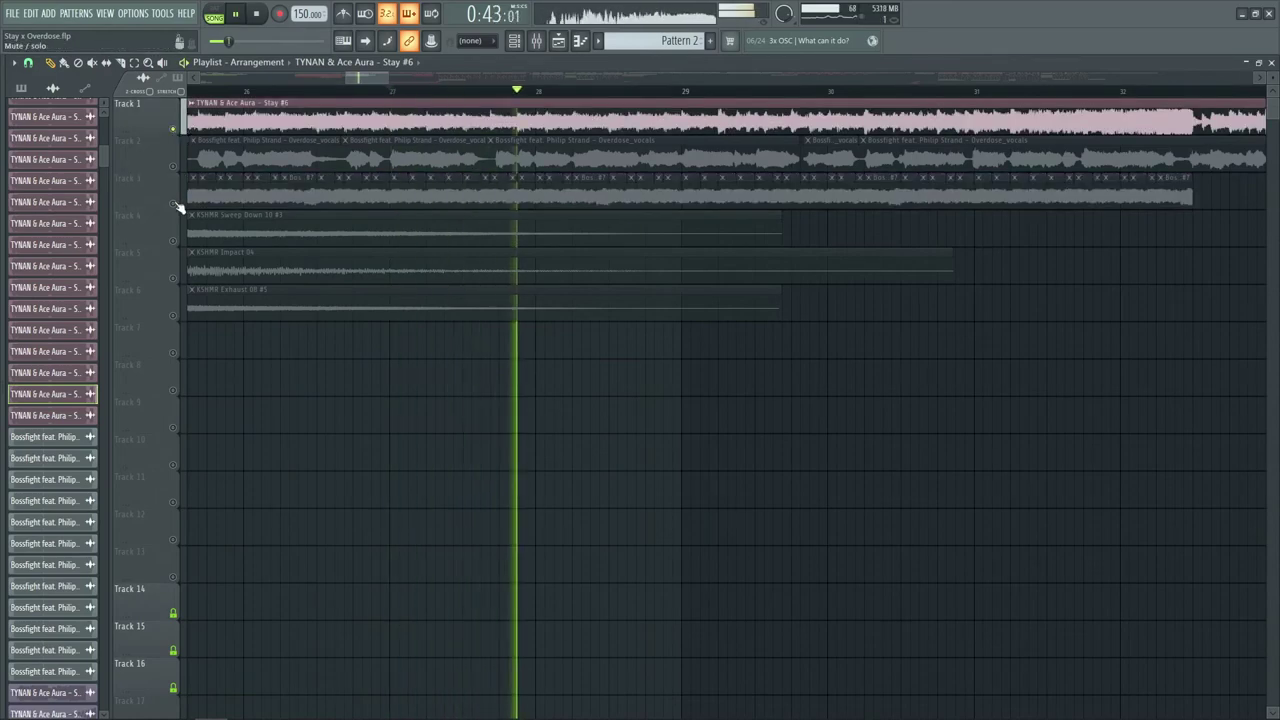
key("space")
left_click(174, 204)
key("space")
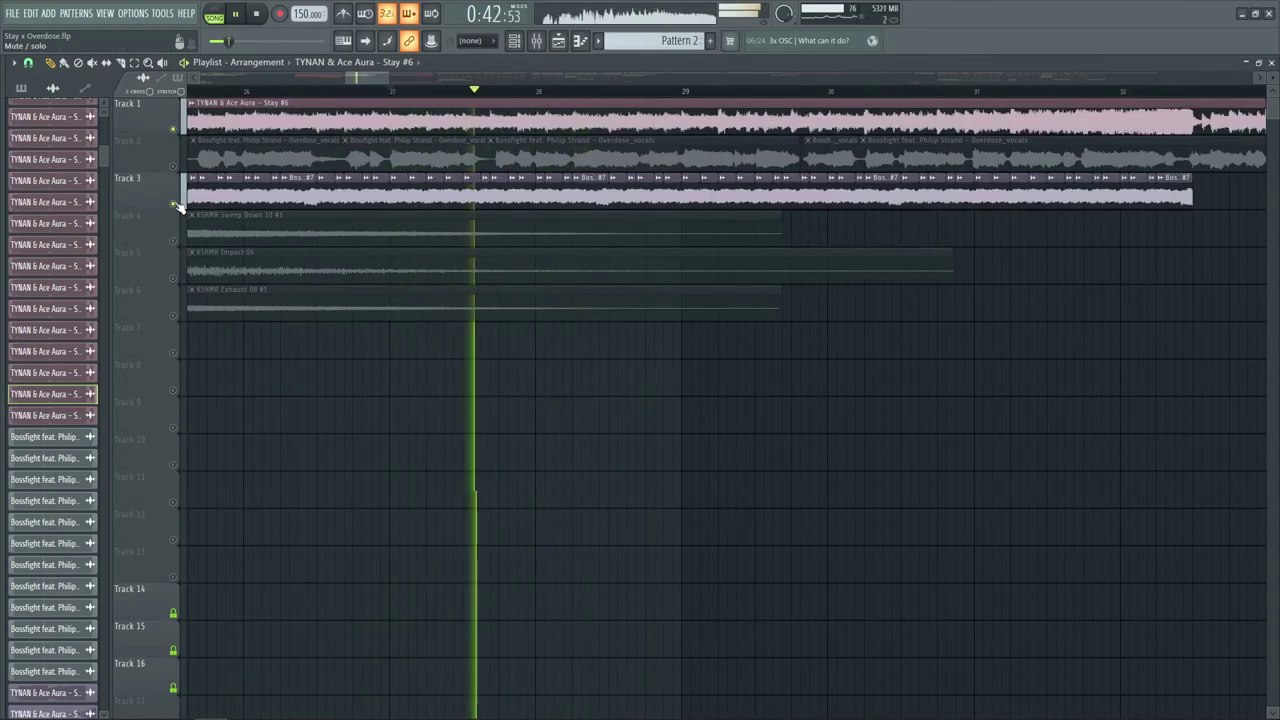
left_click(173, 128)
key("space")
- Open the channel settings of the Overdose_vocals #2 chop on Track 3, examine its pitch shift, and close them
left_click(600, 158)
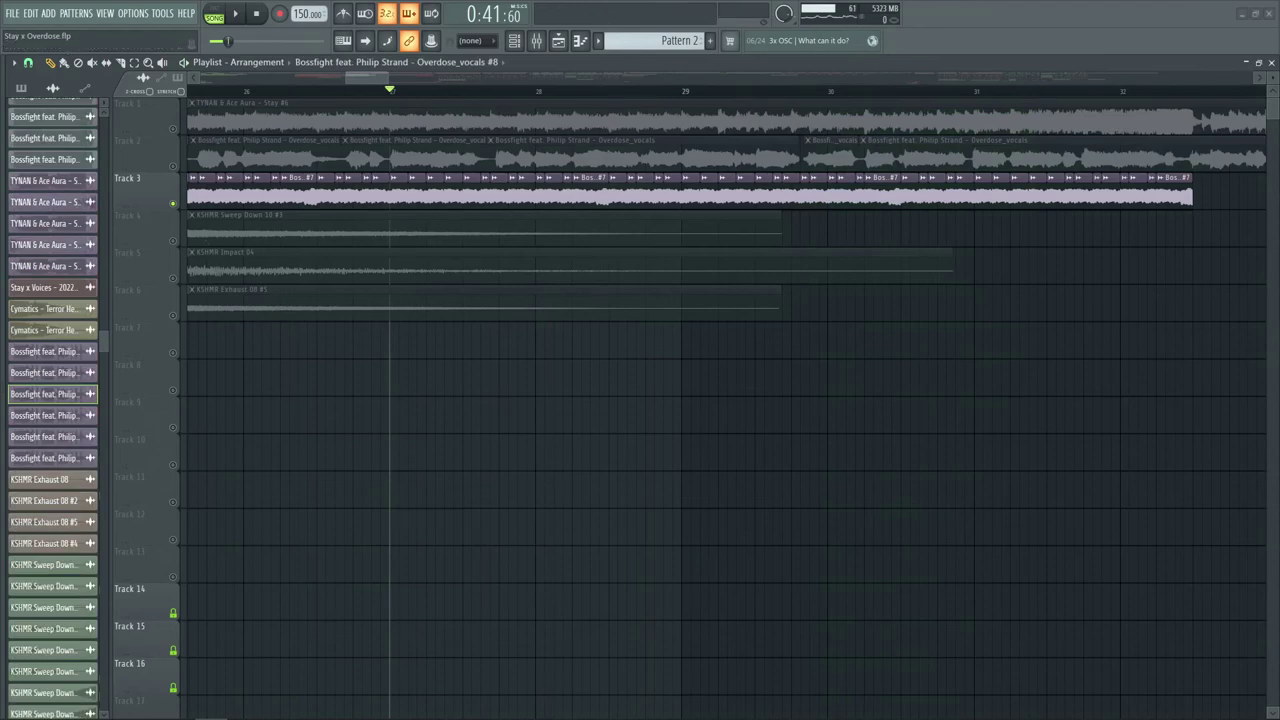
double_click(421, 185)
left_click(457, 187)
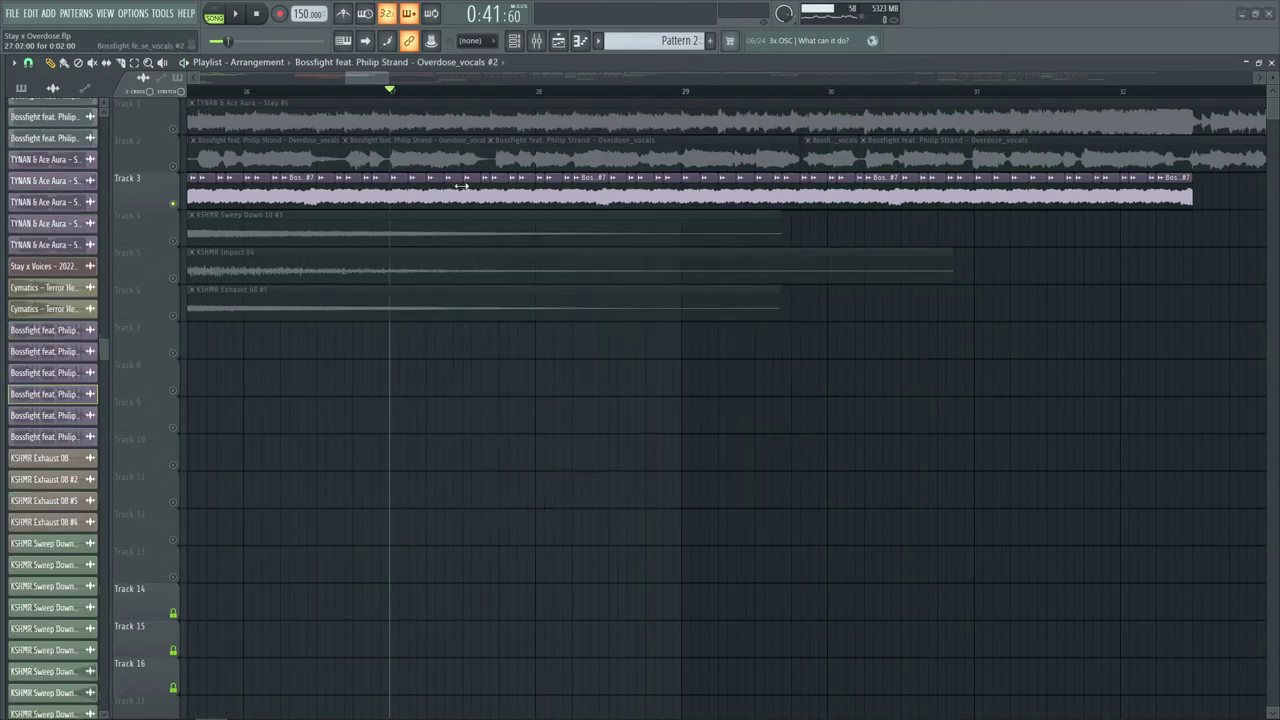
double_click(457, 187)
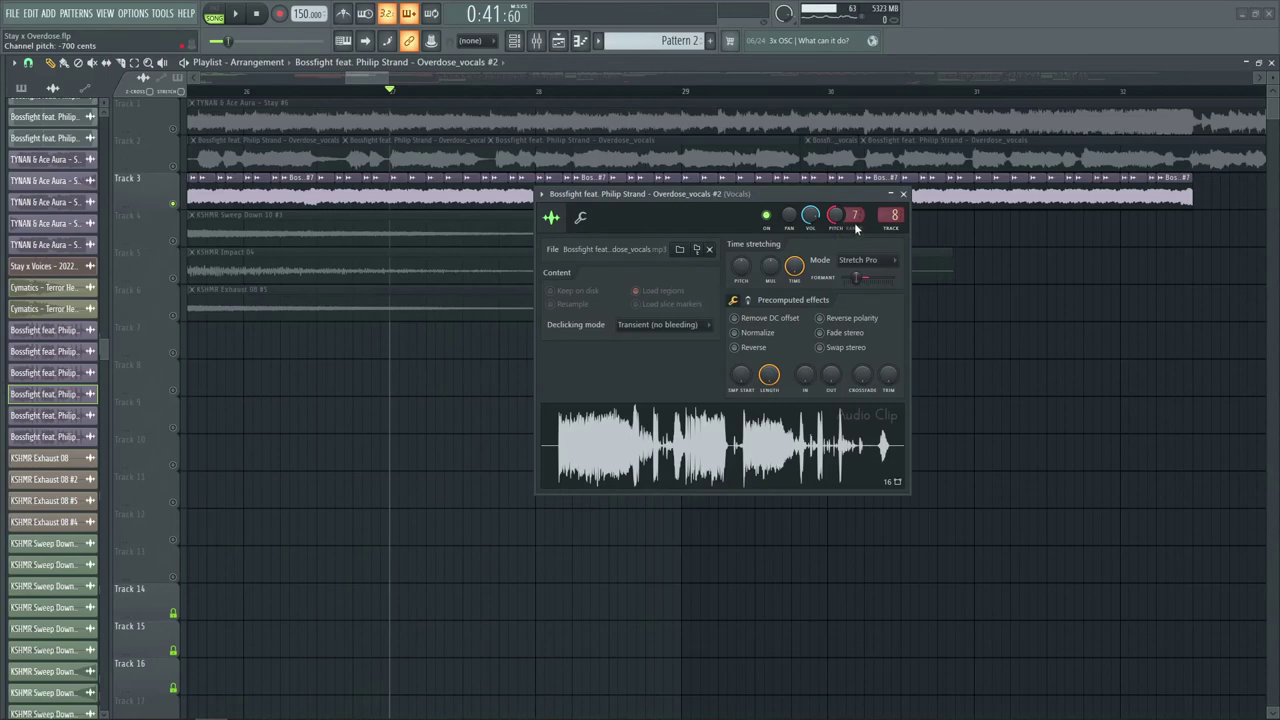
left_click(903, 194)
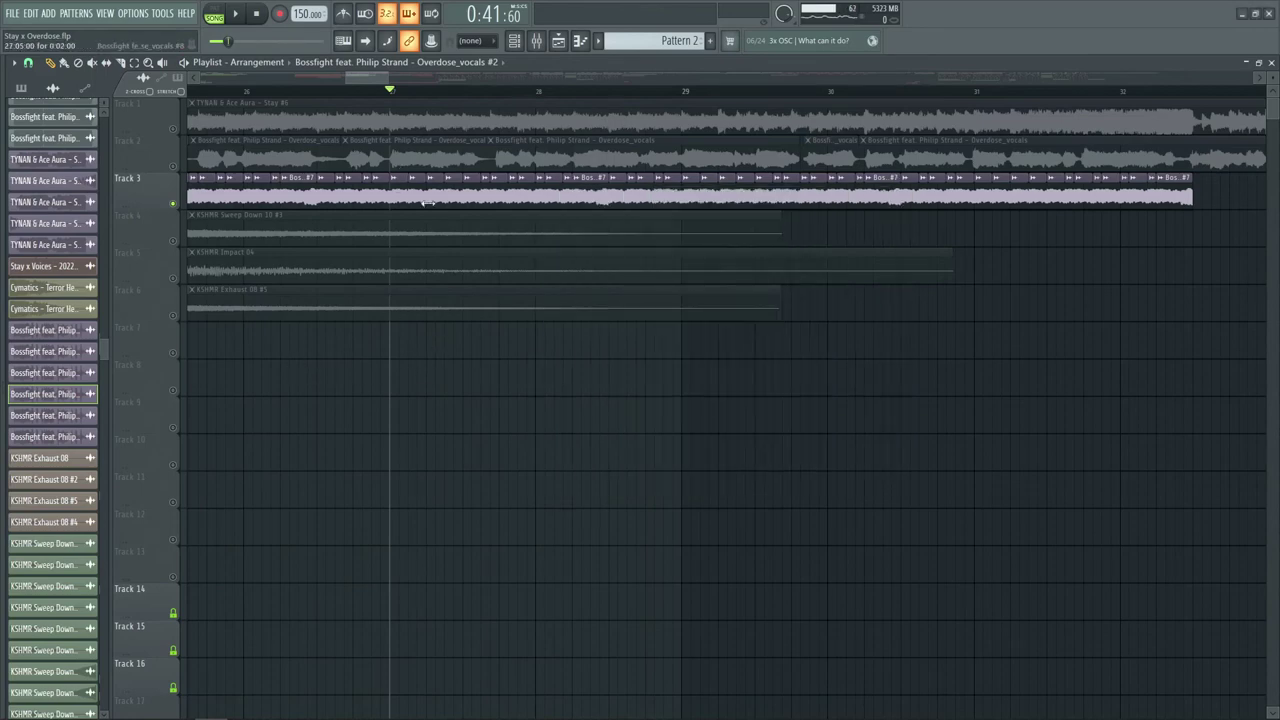
- Undo the edit to a vocal chop on Track 3 and play the soloed chops from bar 27
scroll(470, 102, "down", 1)
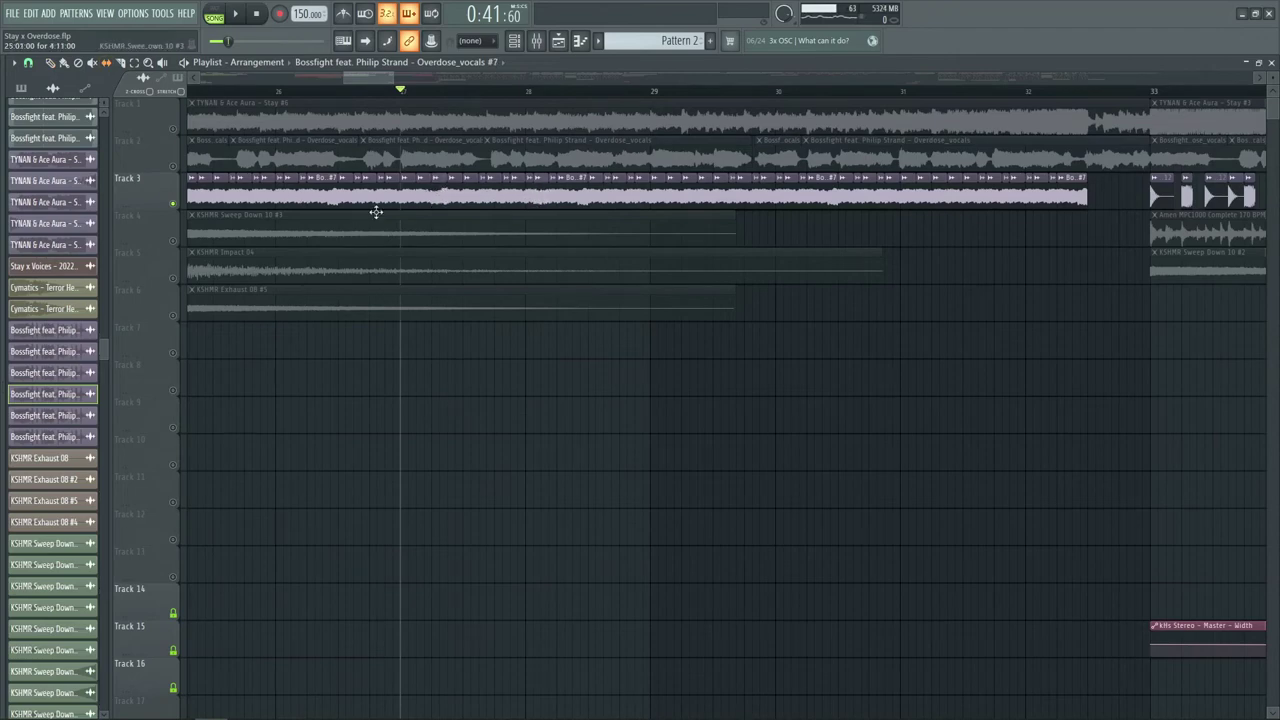
right_click(494, 195)
key("ctrl+z")
scroll(507, 94, "up", 2)
key("space")
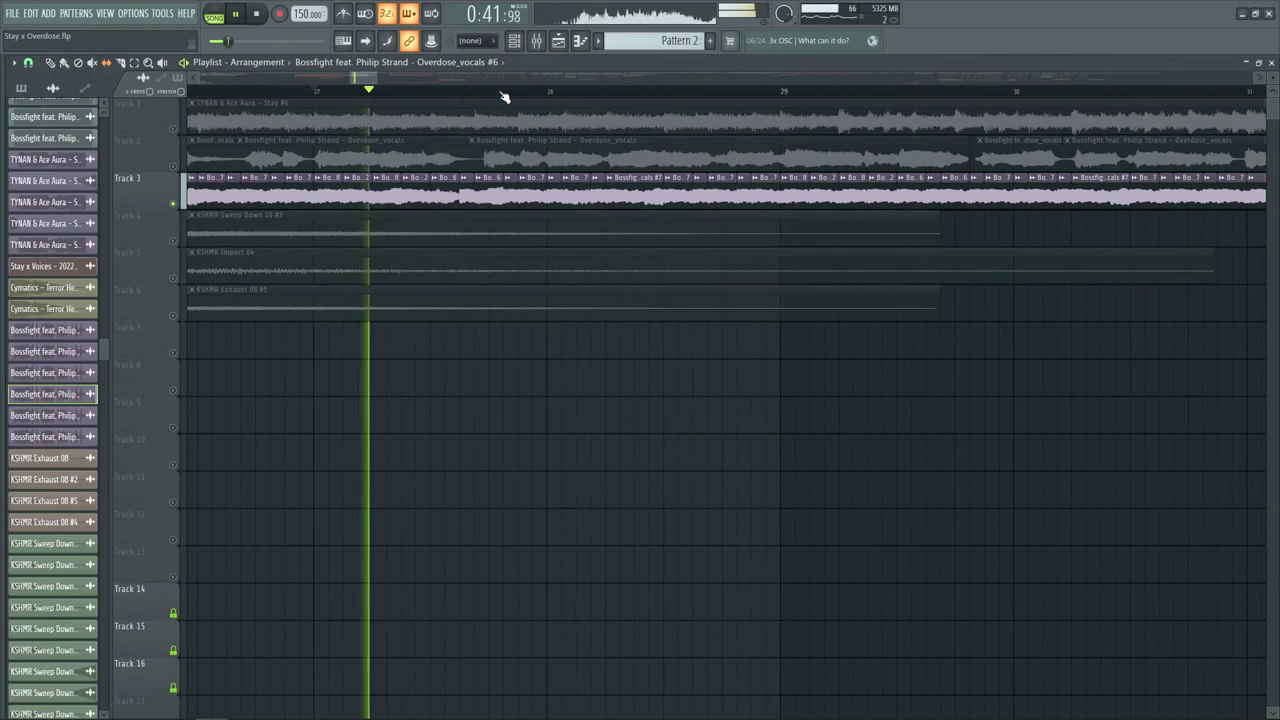
key("space")
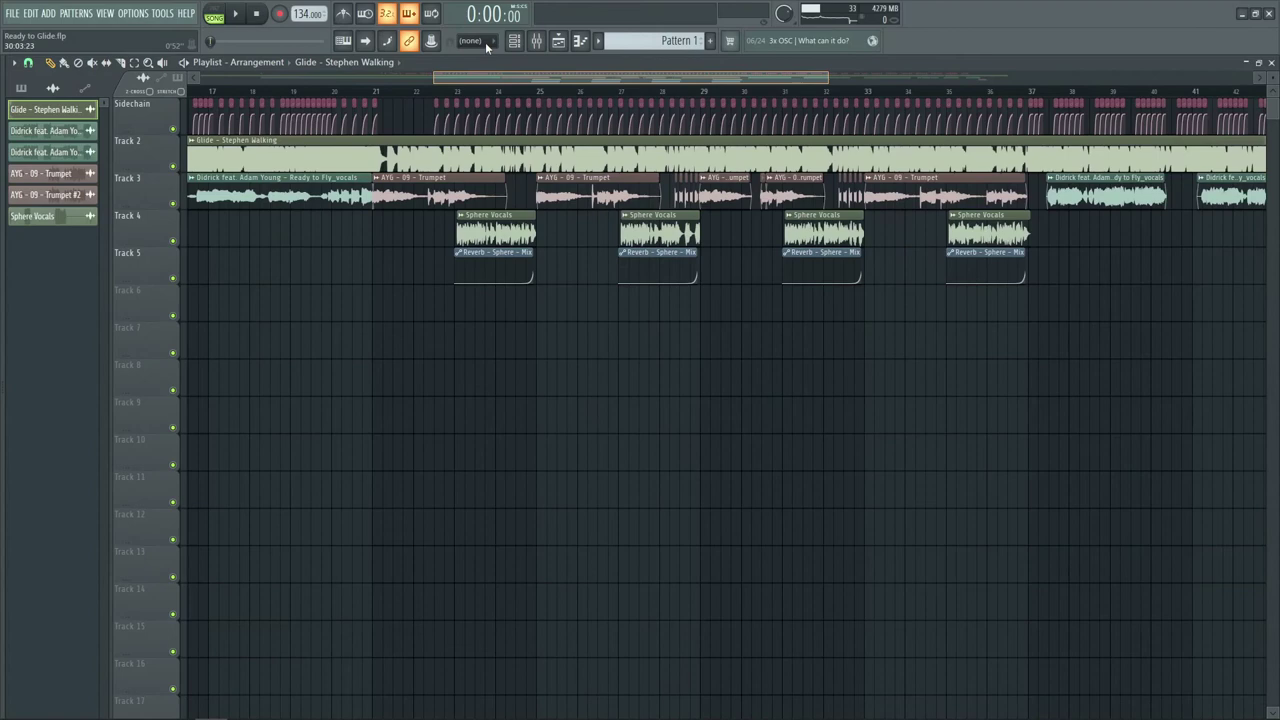
- Play the Ready to Glide arrangement from bar 17 through the trumpet and Sphere Vocals section, and return the playhead to bar 28
left_click(209, 93)
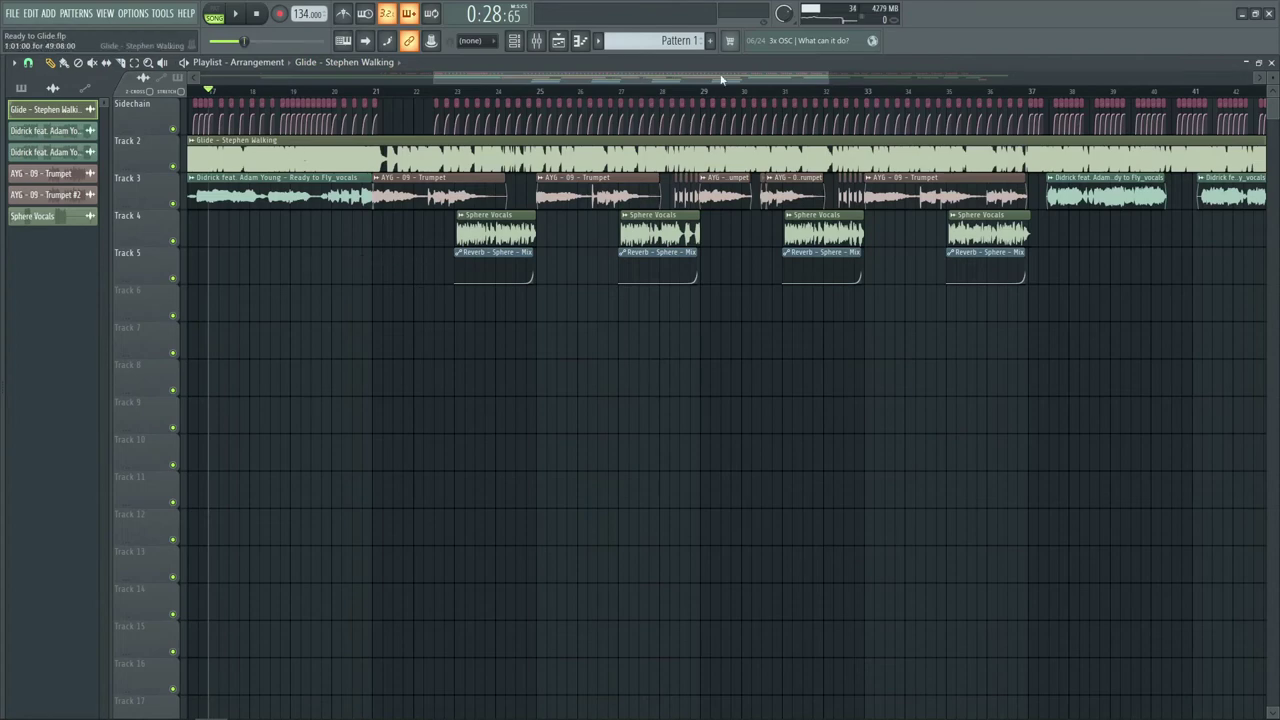
key("space")
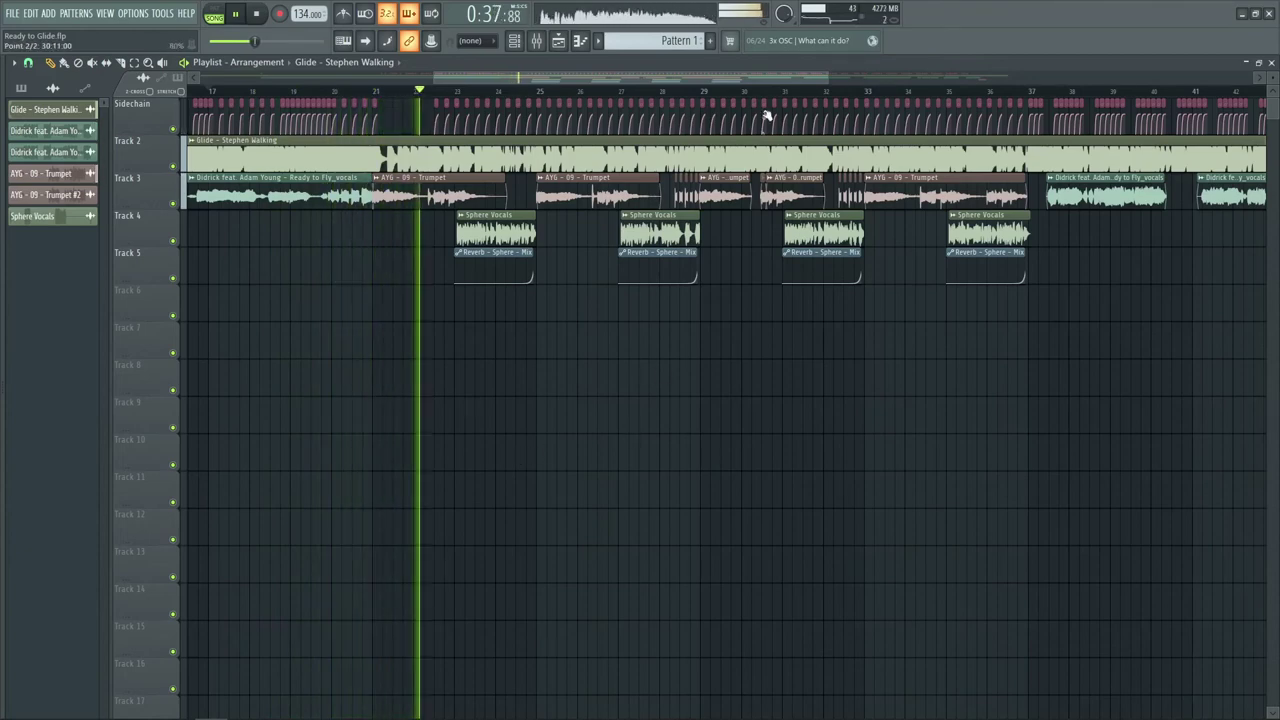
scroll(738, 91, "up", 2)
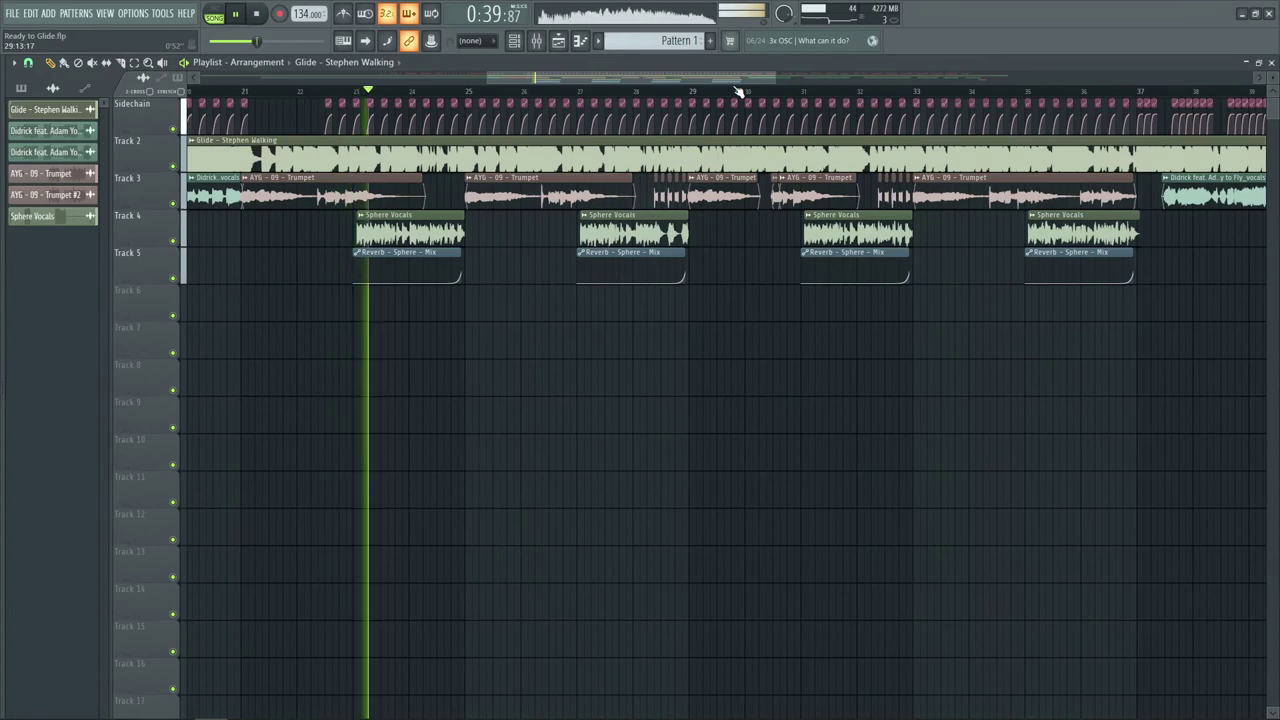
scroll(738, 91, "up", 1)
scroll(738, 91, "up", 1)
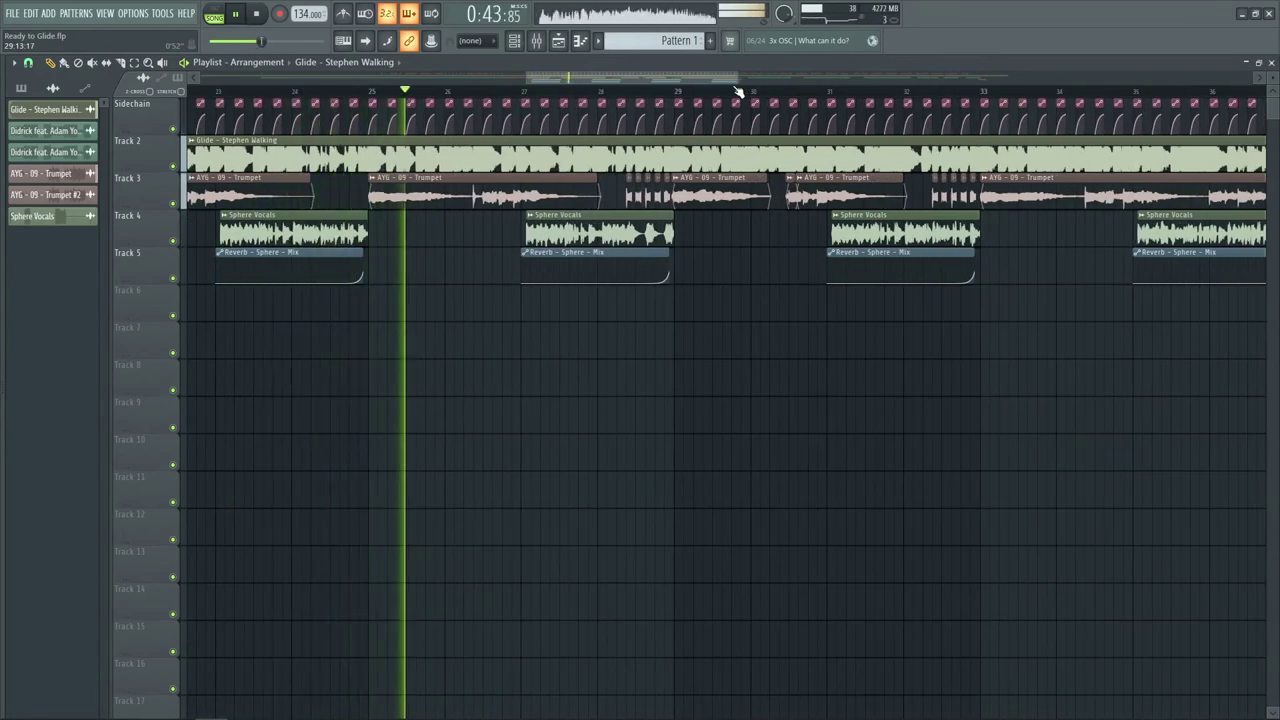
scroll(738, 91, "up", 1)
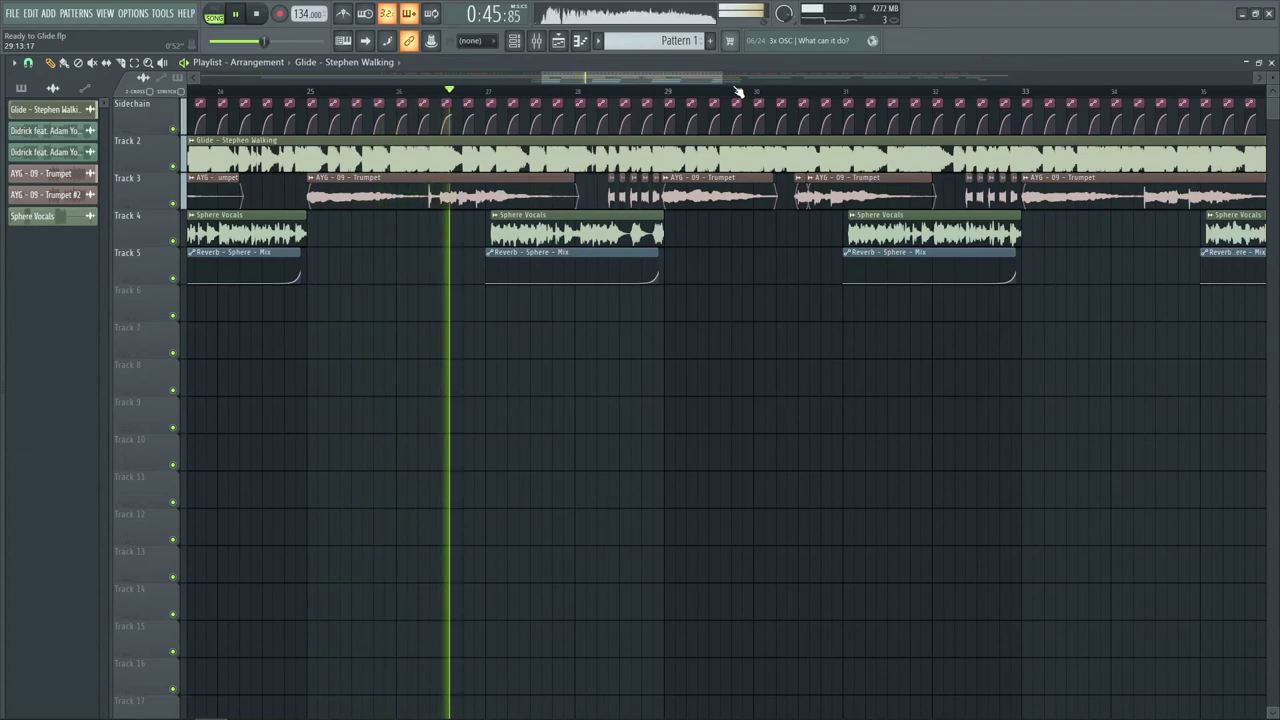
scroll(738, 91, "up", 1)
scroll(738, 91, "up", 1)
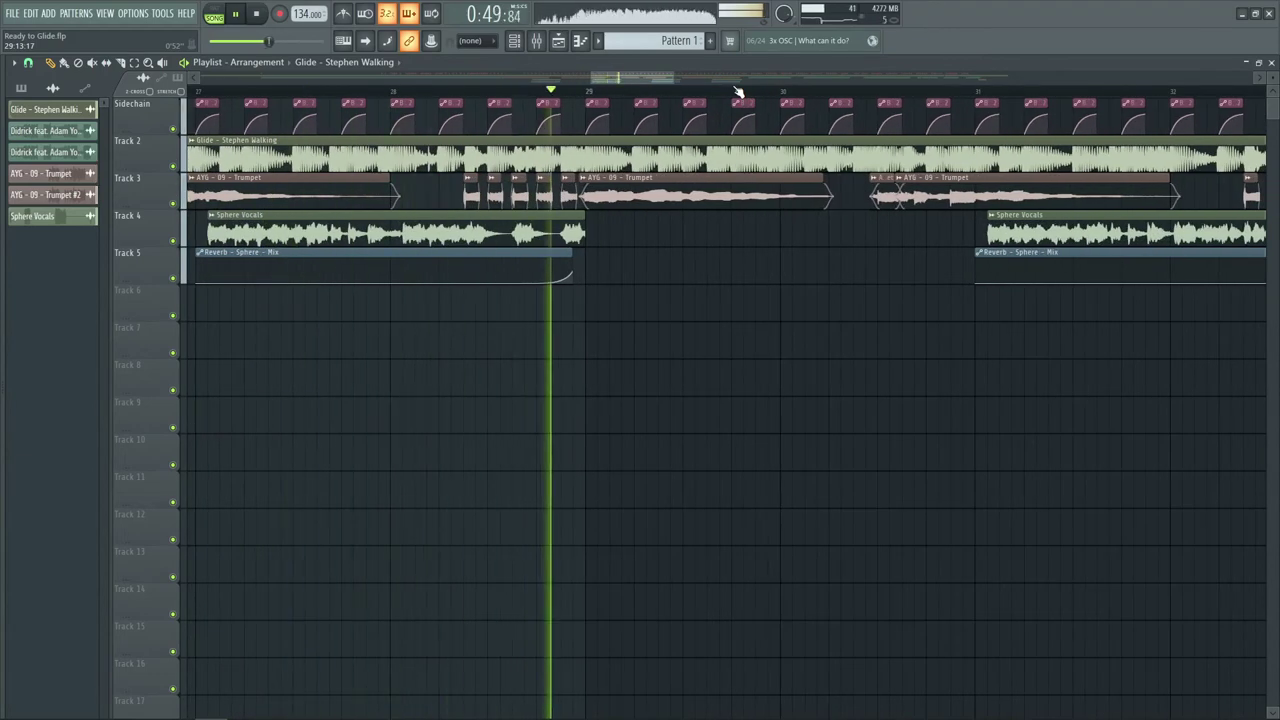
key("space")
left_click(391, 91)
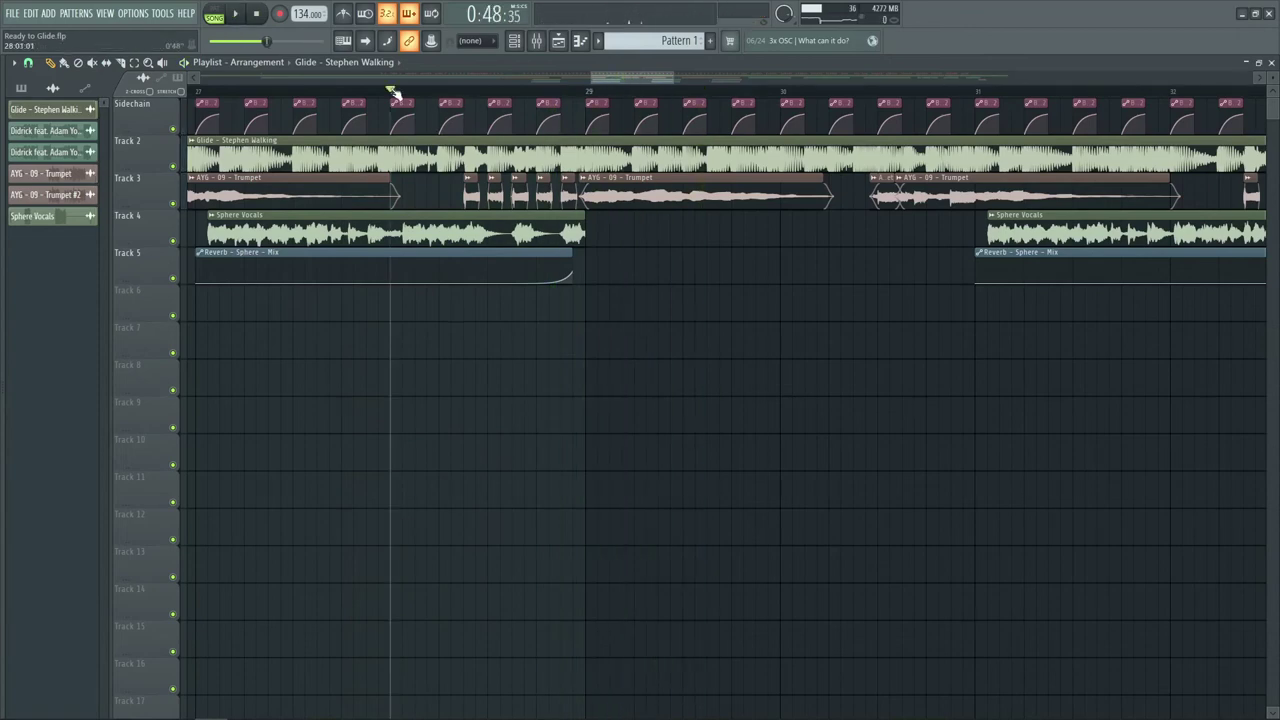
- Solo the Glide - Stephen Walking clip on Track 2 and play it from bar 28, stopping before bar 29
right_click(175, 167)
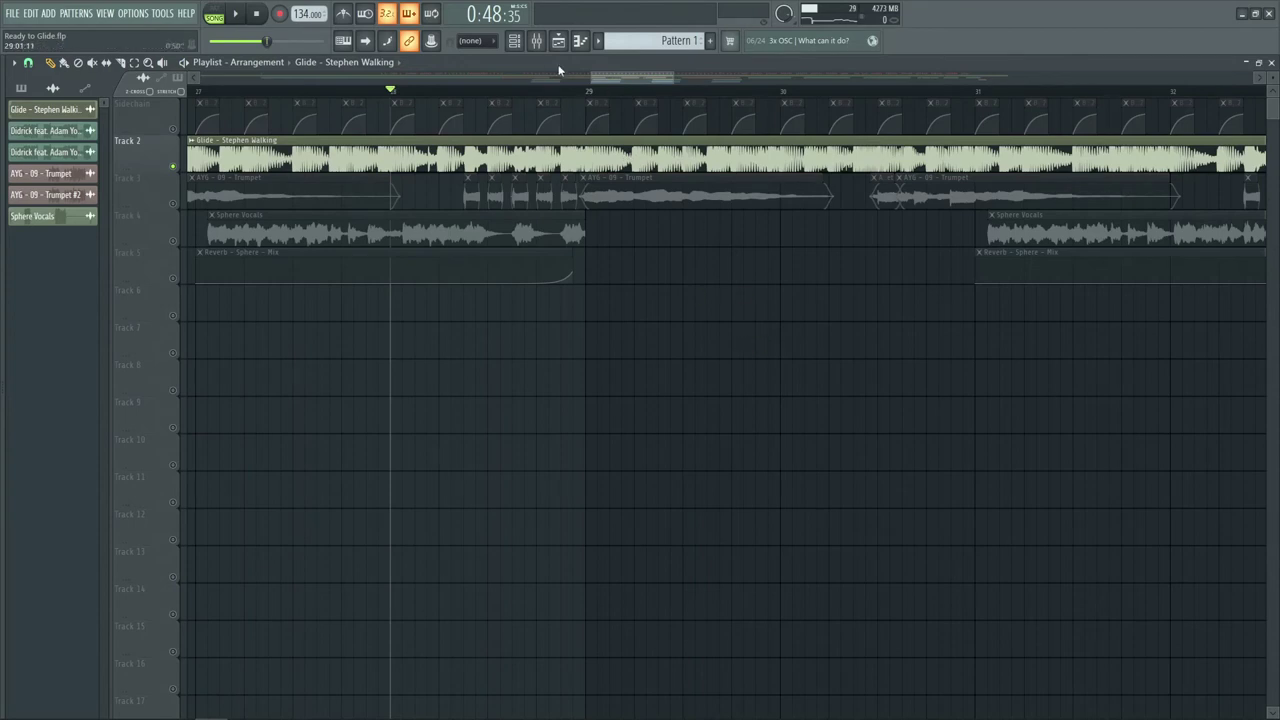
scroll(552, 92, "up", 2)
key("space")
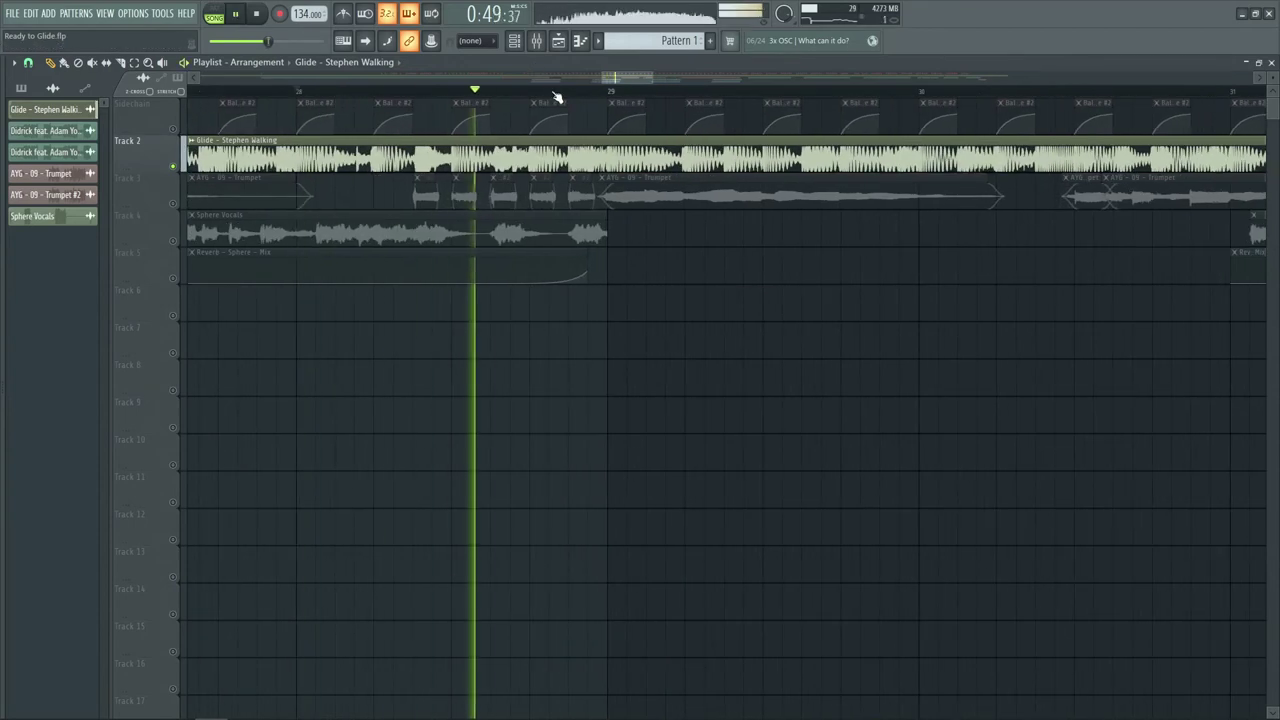
key("space")
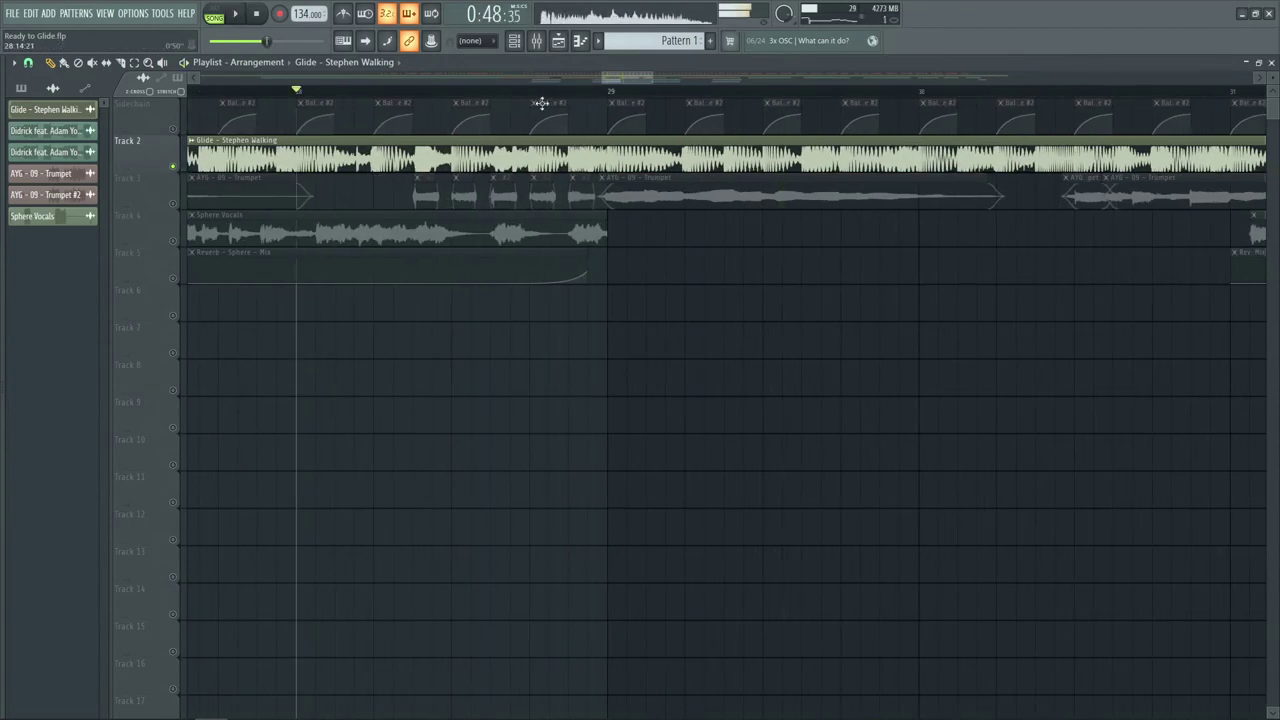
- Solo Track 3, play the trumpet chops from bar 28, and return the playhead to bar 28
right_click(178, 201)
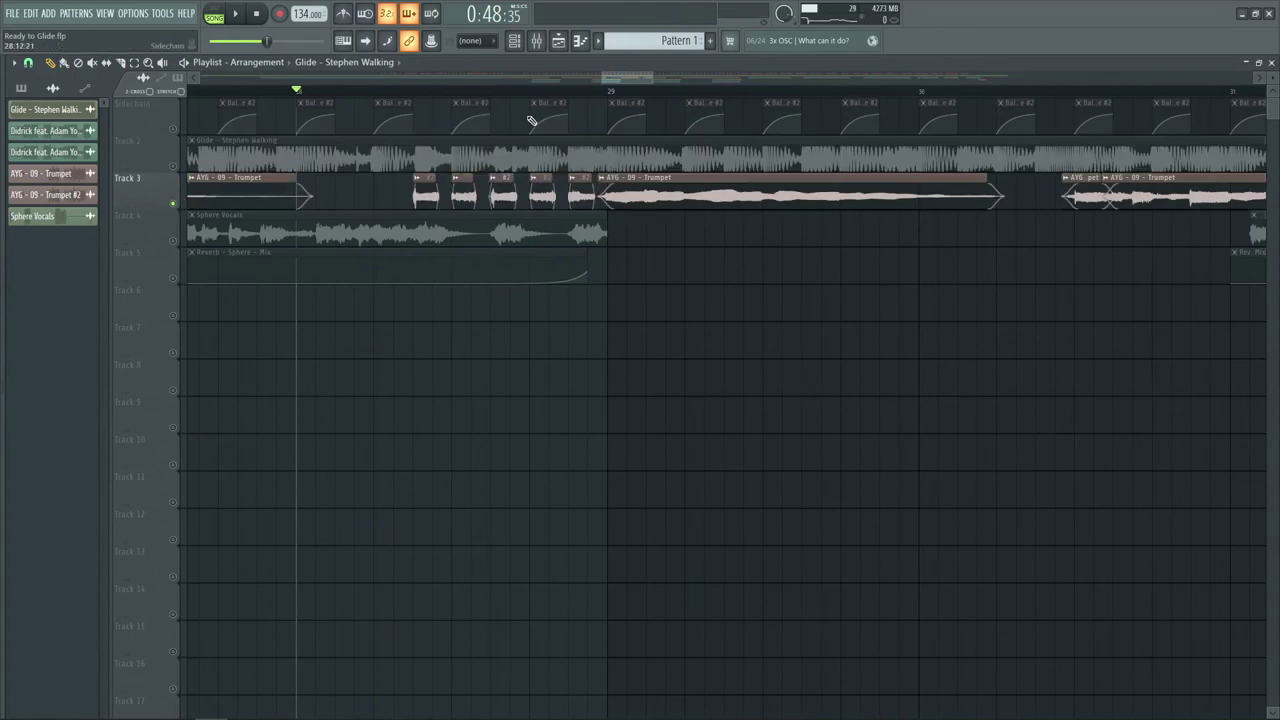
scroll(554, 100, "up", 2)
key("space")
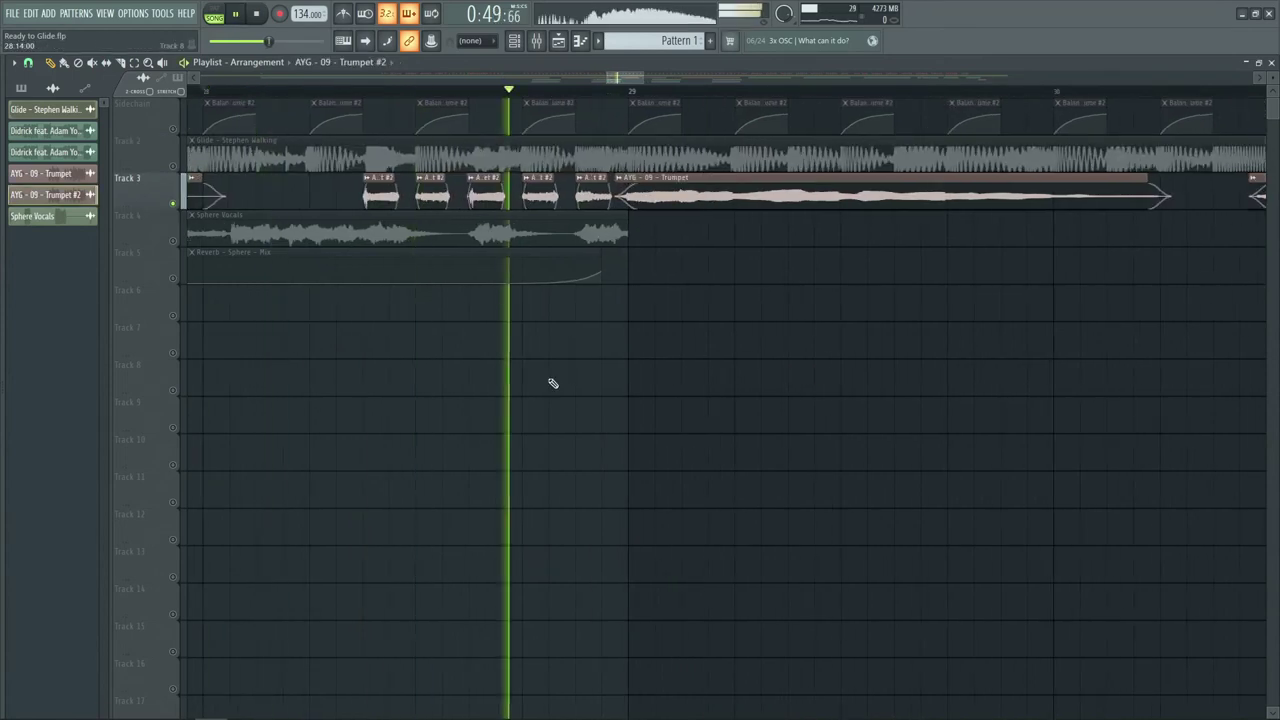
left_click(256, 14)
left_click(256, 14)
left_click(203, 90)
scroll(203, 90, "down", 1)
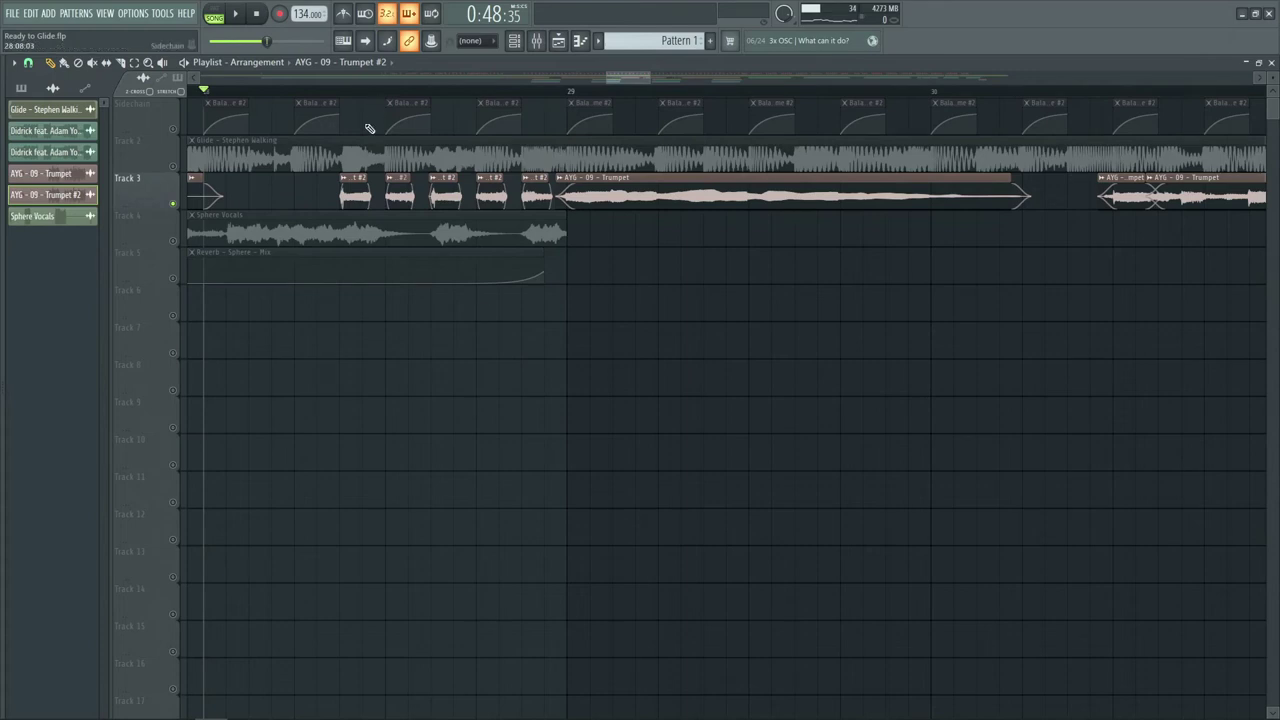
- Examine the AYG - 09 - Trumpet #2 chops before bar 29 and replay the soloed Track 3 from bar 28
scroll(395, 95, "up", 3)
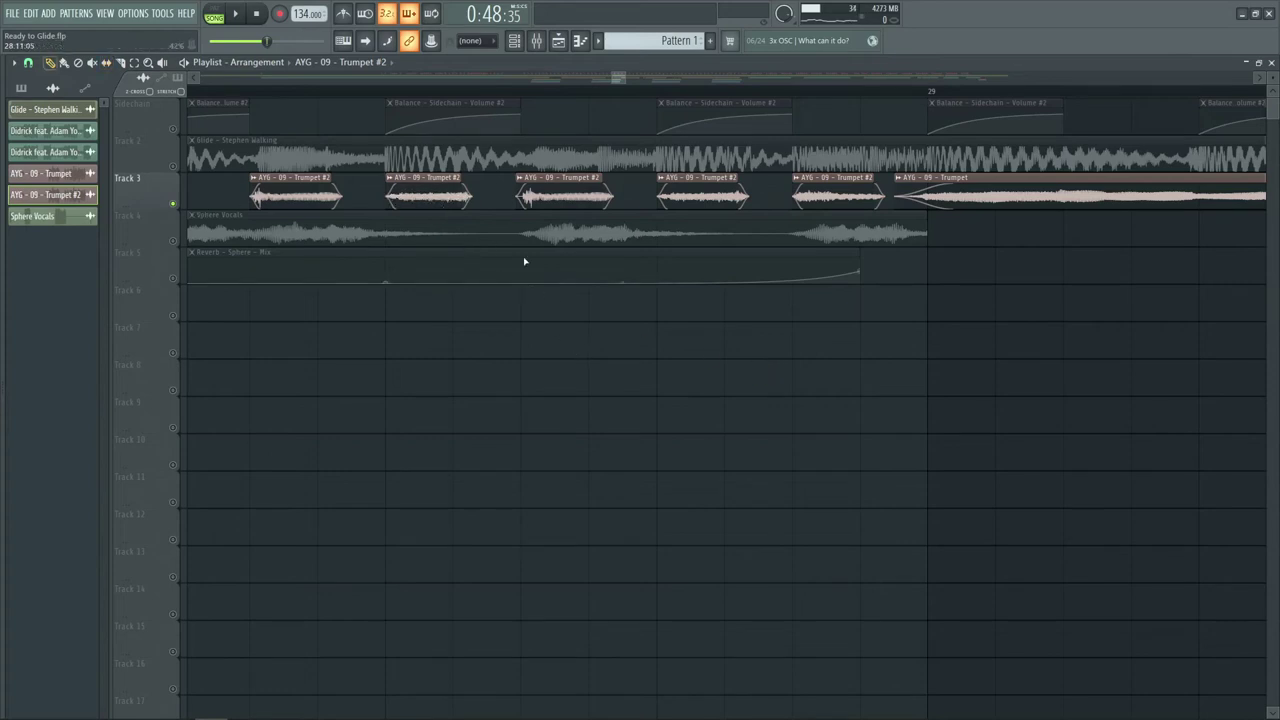
scroll(471, 97, "down", 4)
key("space")
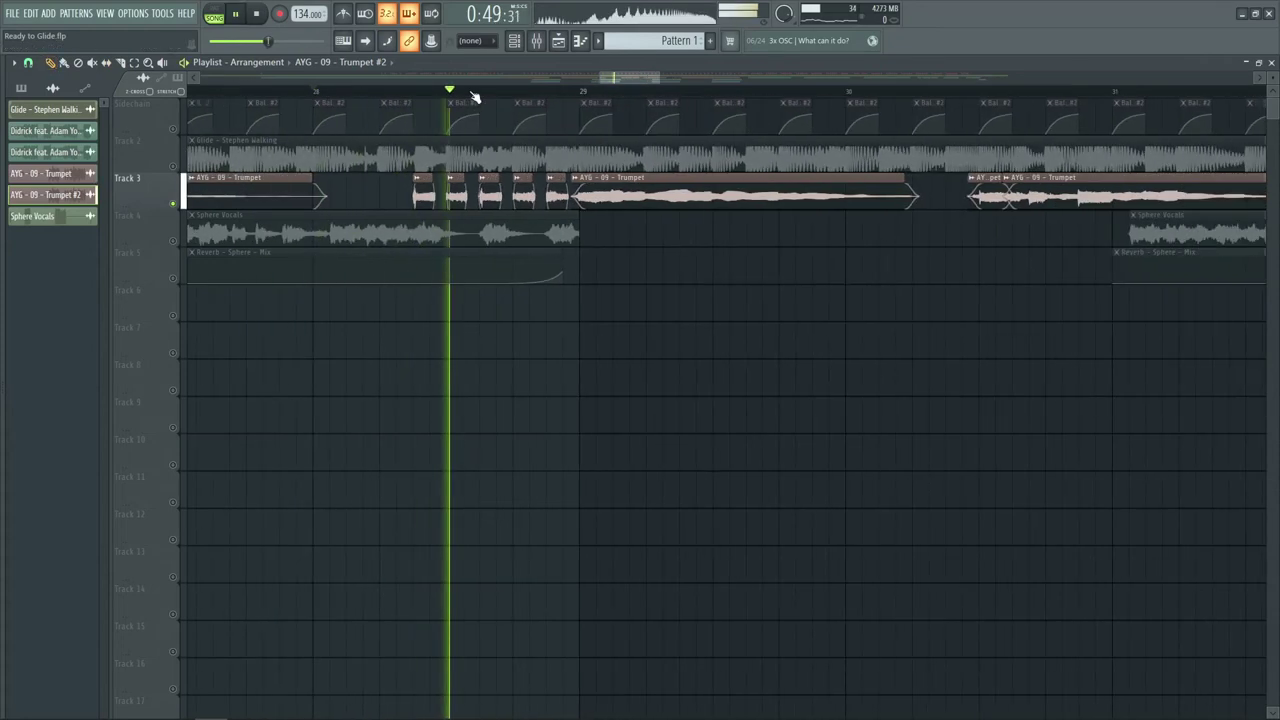
scroll(475, 97, "down", 2)
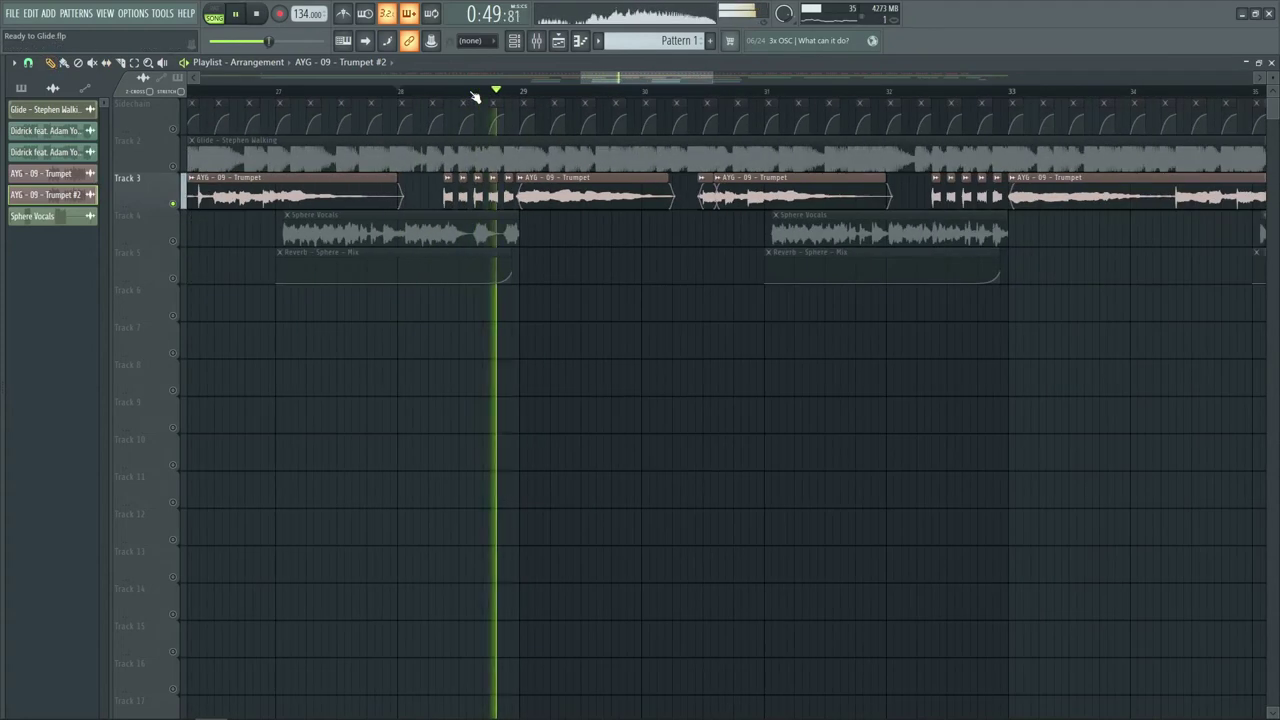
key("space")
- Unsolo the tracks and play the full Ready to Glide arrangement from bar 27 through the second Sphere Vocals clip, stopping near bar 34
right_click(178, 168)
right_click(178, 168)
left_click(277, 91)
scroll(279, 95, "down", 2)
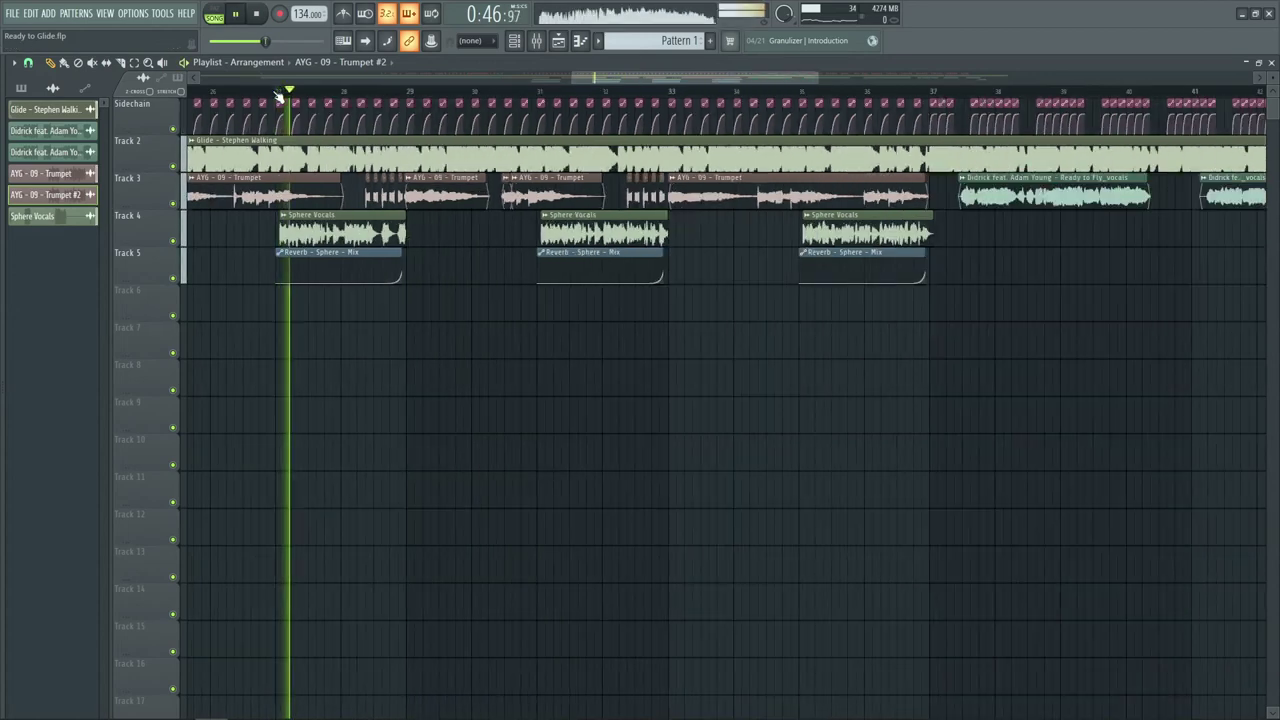
scroll(279, 95, "down", 1)
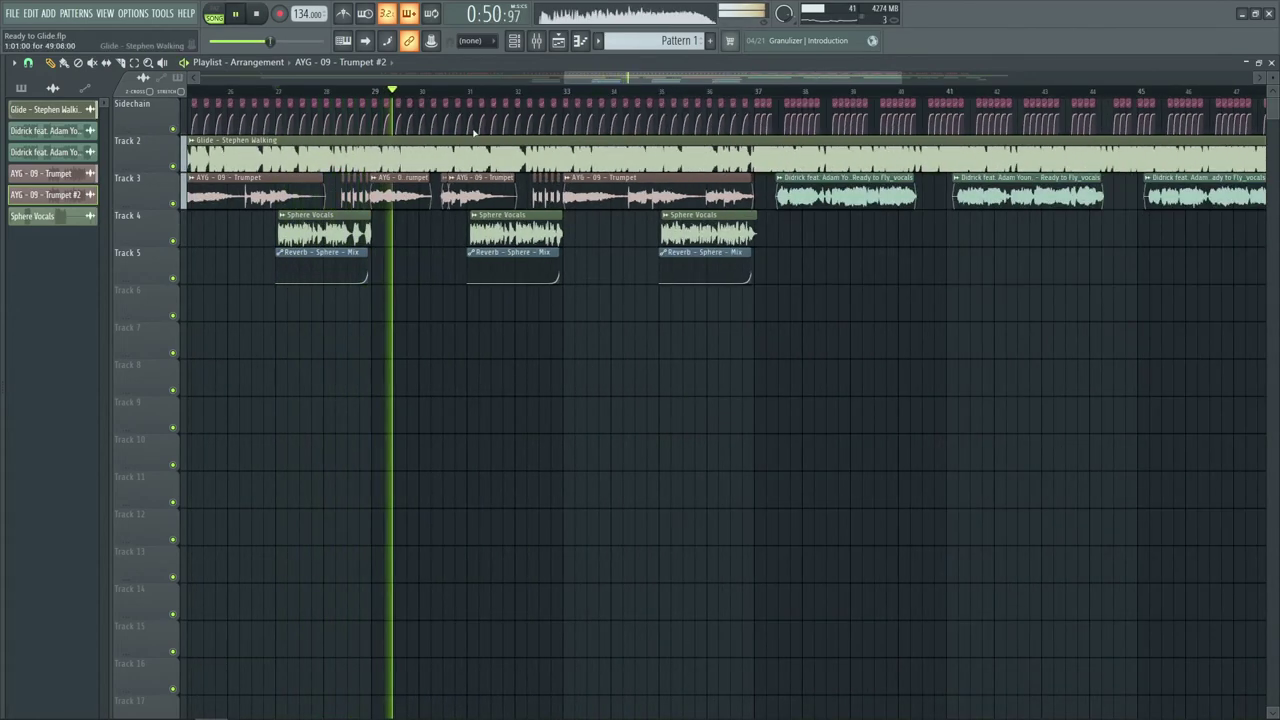
scroll(463, 101, "up", 5)
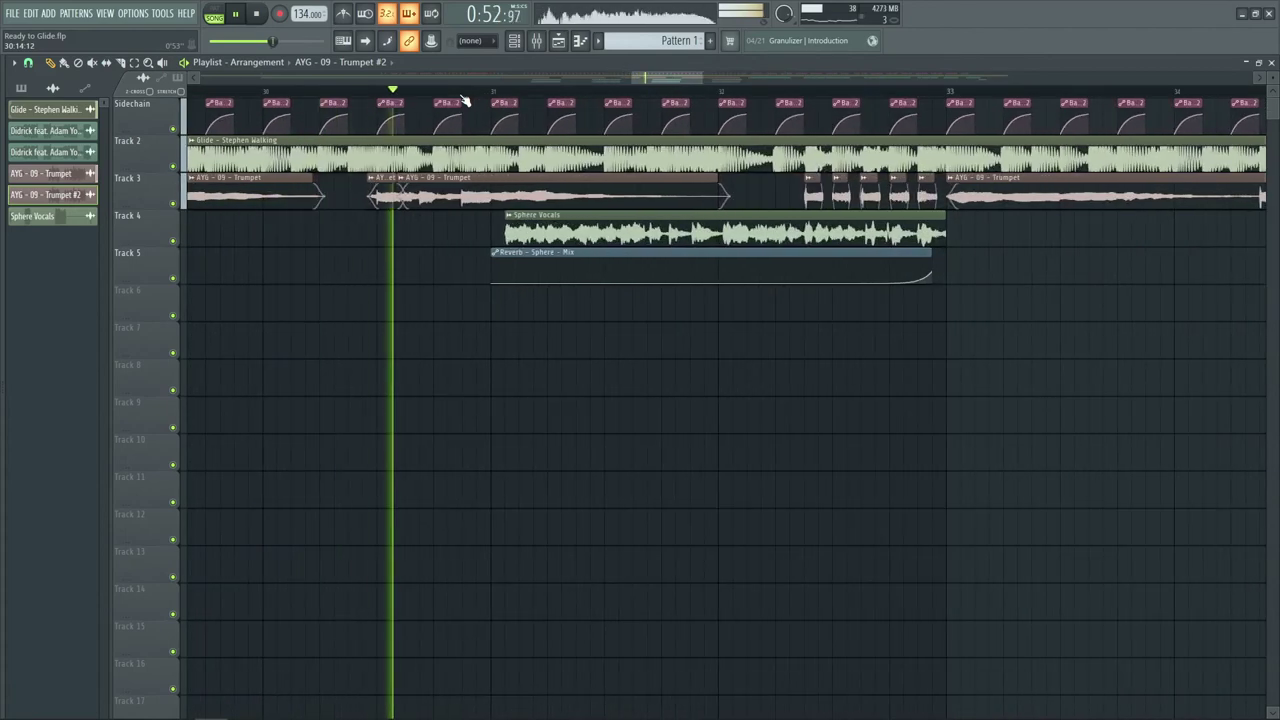
scroll(457, 101, "right", 2)
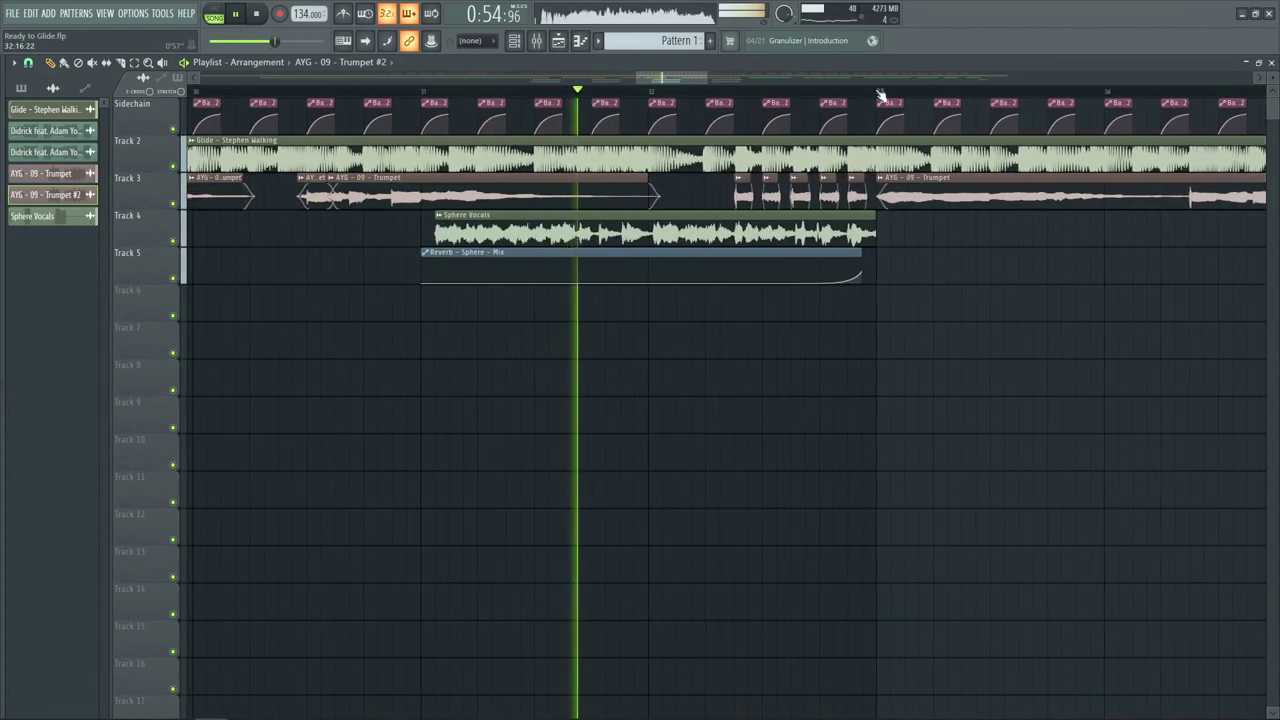
scroll(866, 85, "right", 3)
scroll(860, 81, "right", 3)
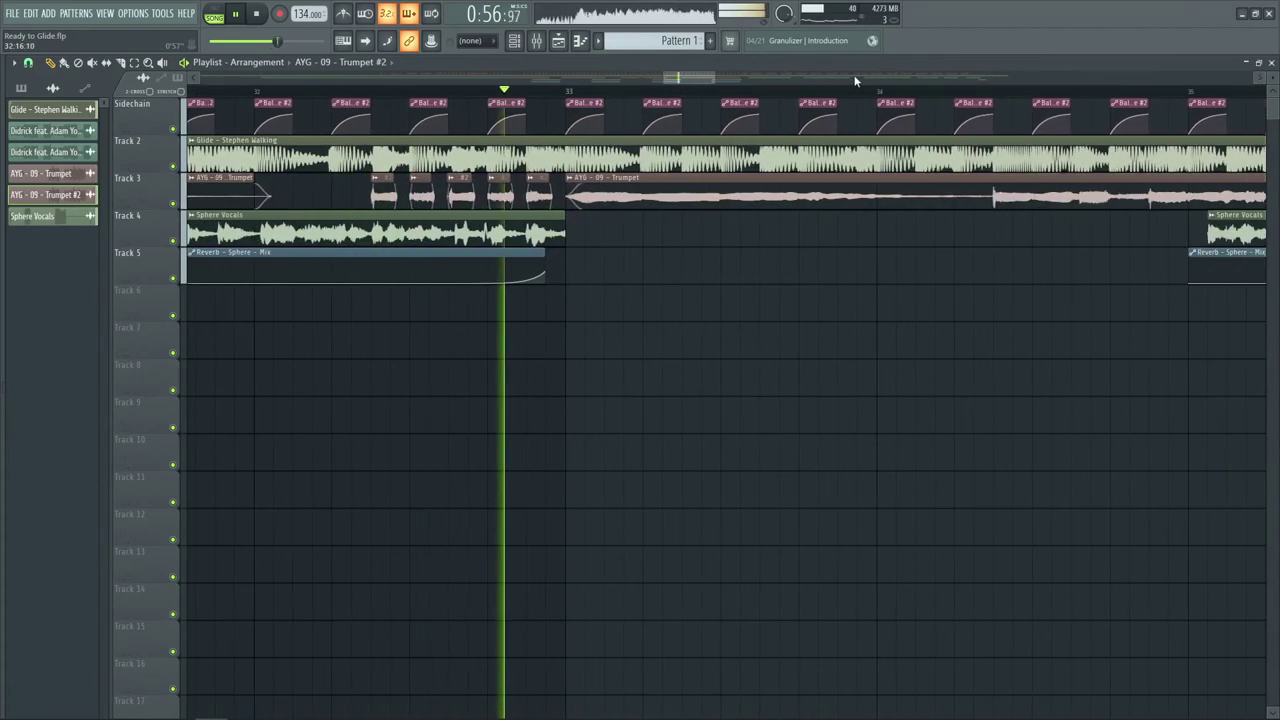
scroll(845, 91, "down", 4)
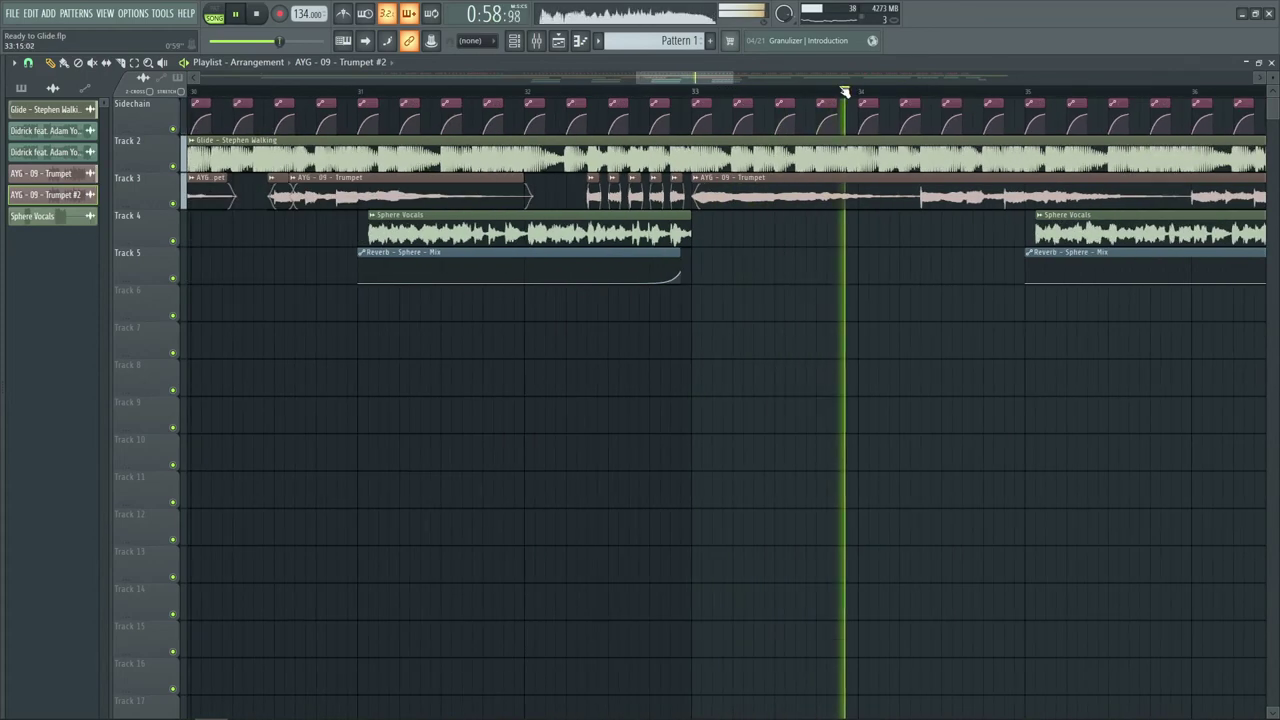
key("space")
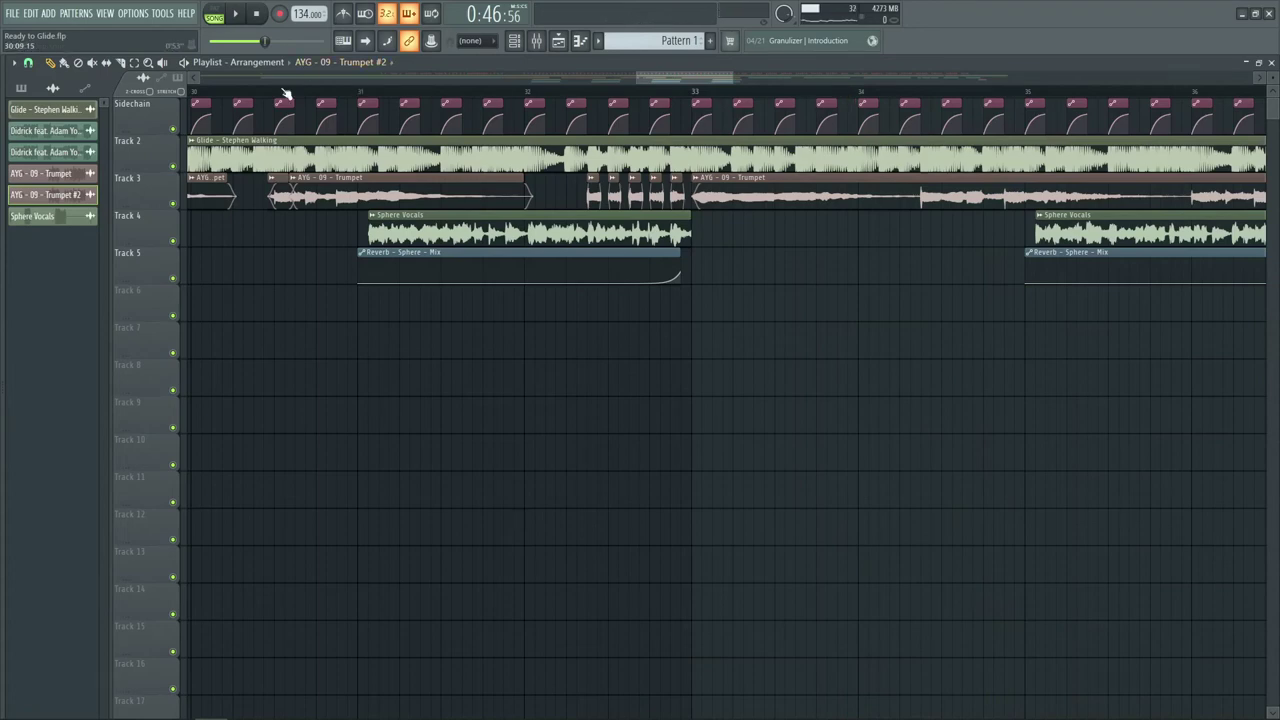
- Try the Out only (no bleeding) declicking mode on the AYG - 09 - Trumpet clip, restore Smooth (bleeding), and close the channel settings
scroll(285, 93, "up", 5)
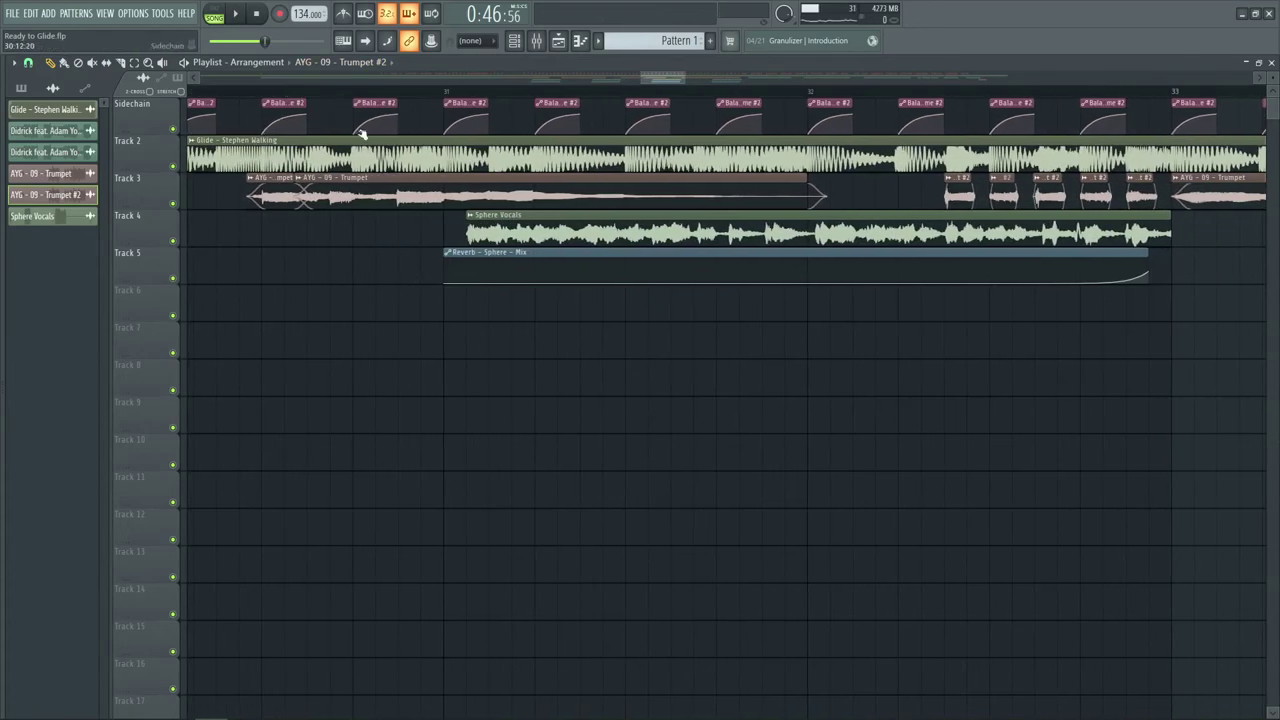
left_click(540, 178)
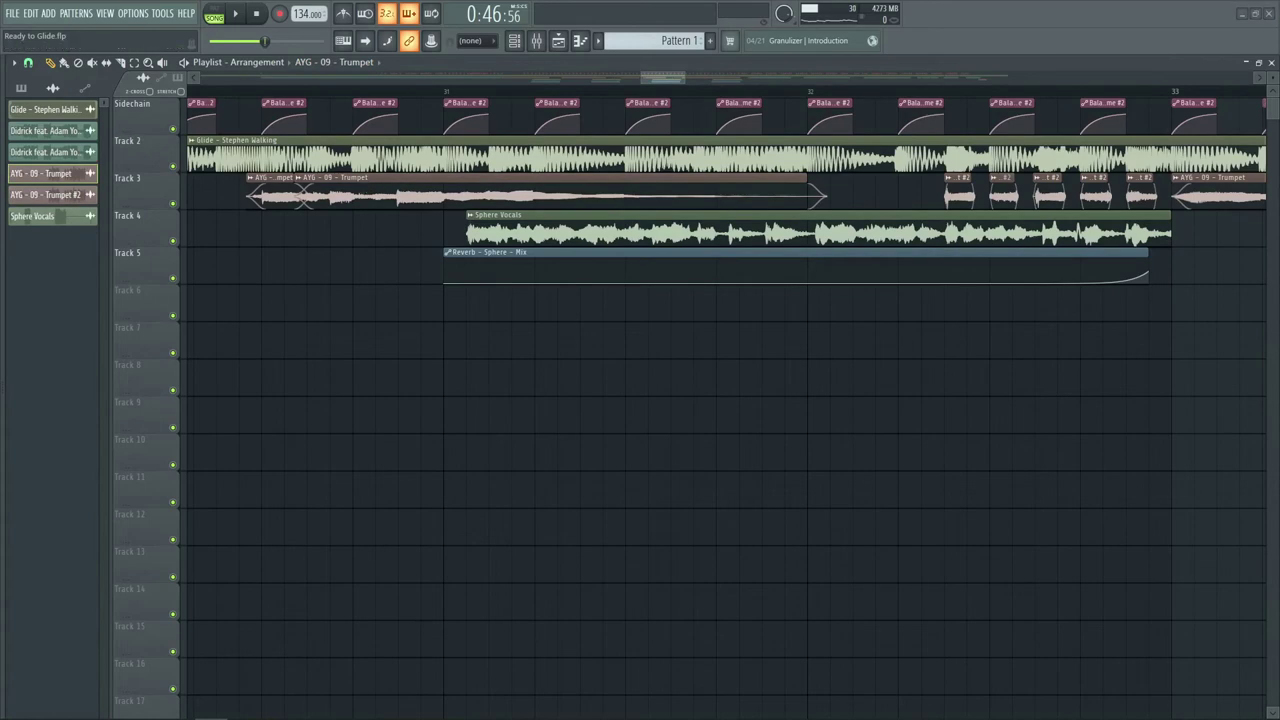
double_click(540, 185)
left_click(700, 353)
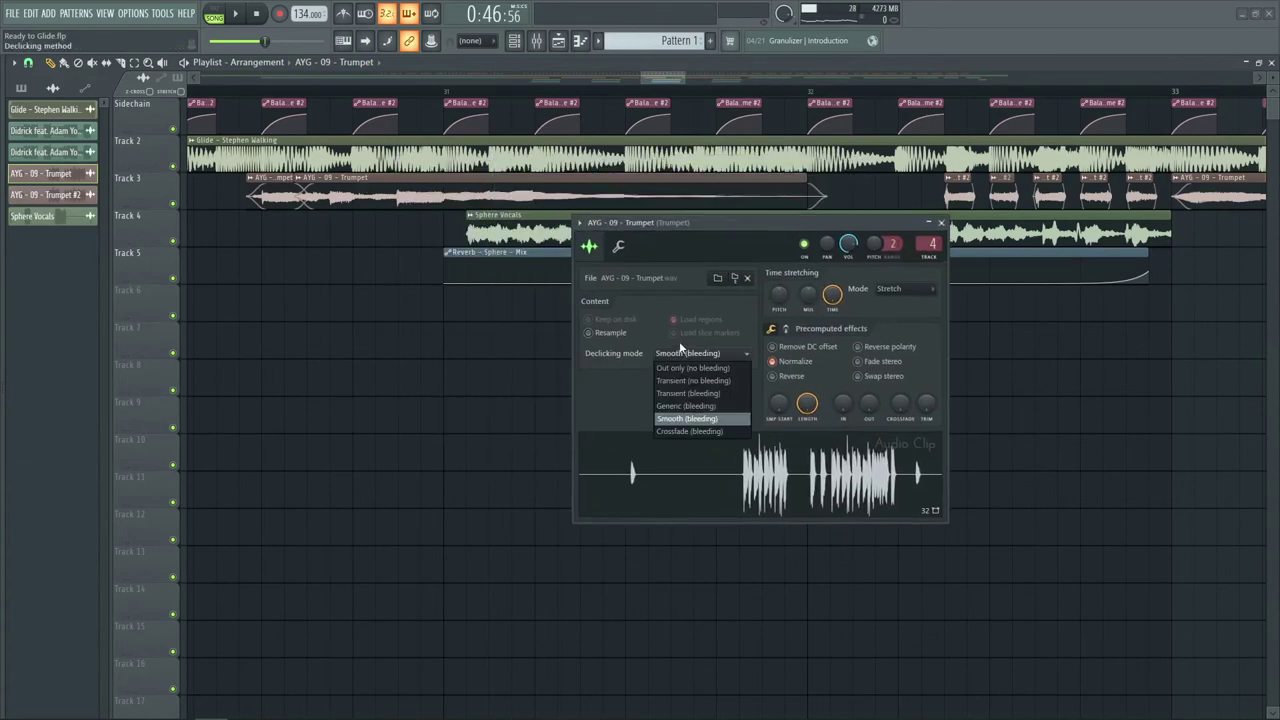
left_click(681, 370)
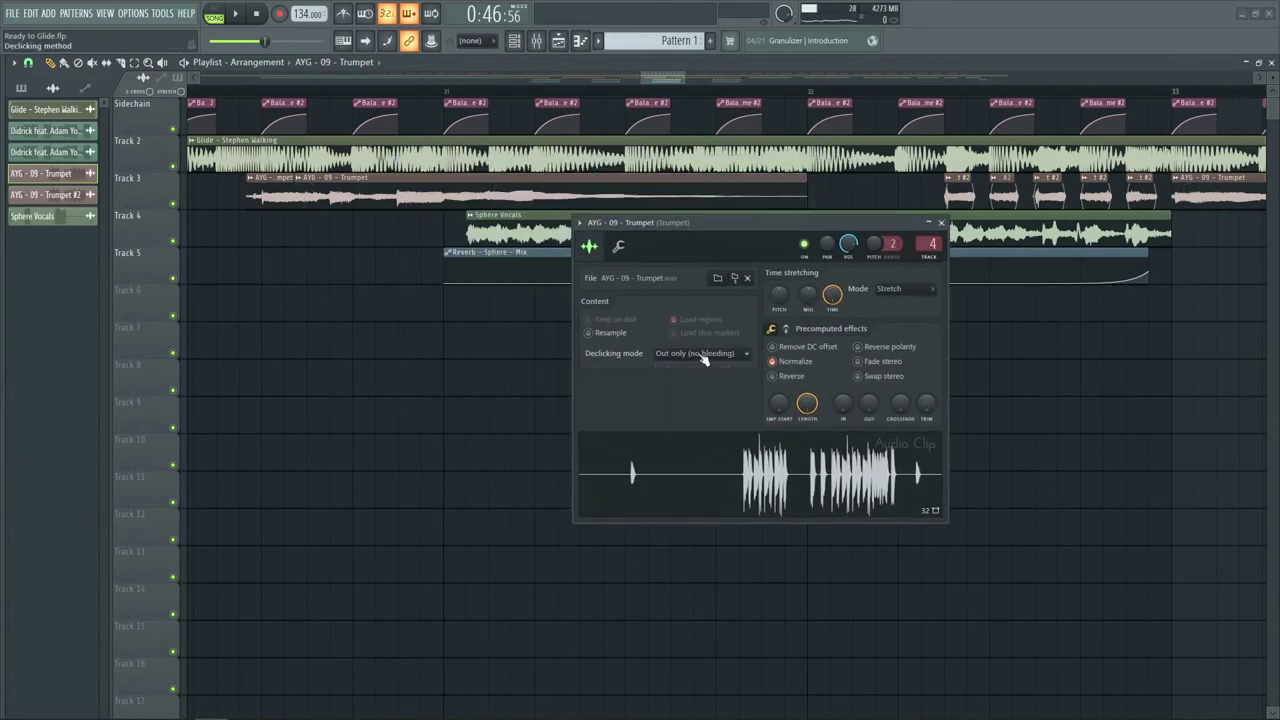
left_click(703, 355)
left_click(690, 418)
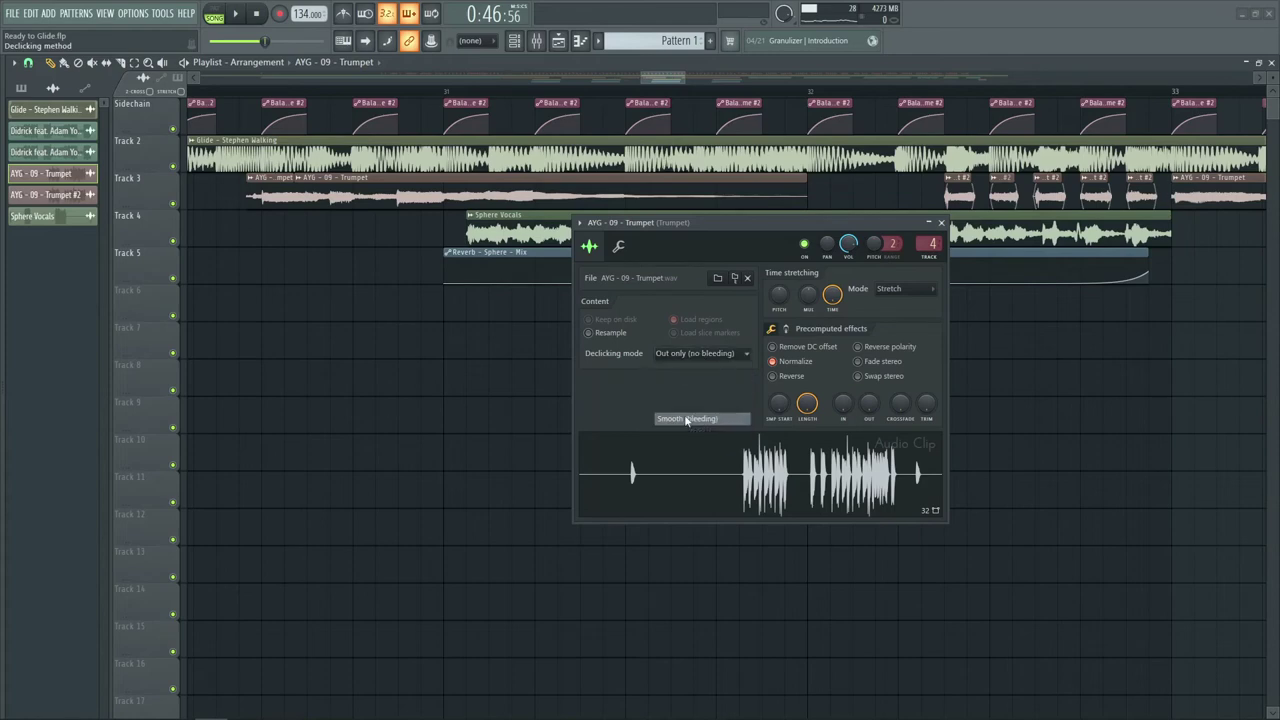
left_click(941, 222)
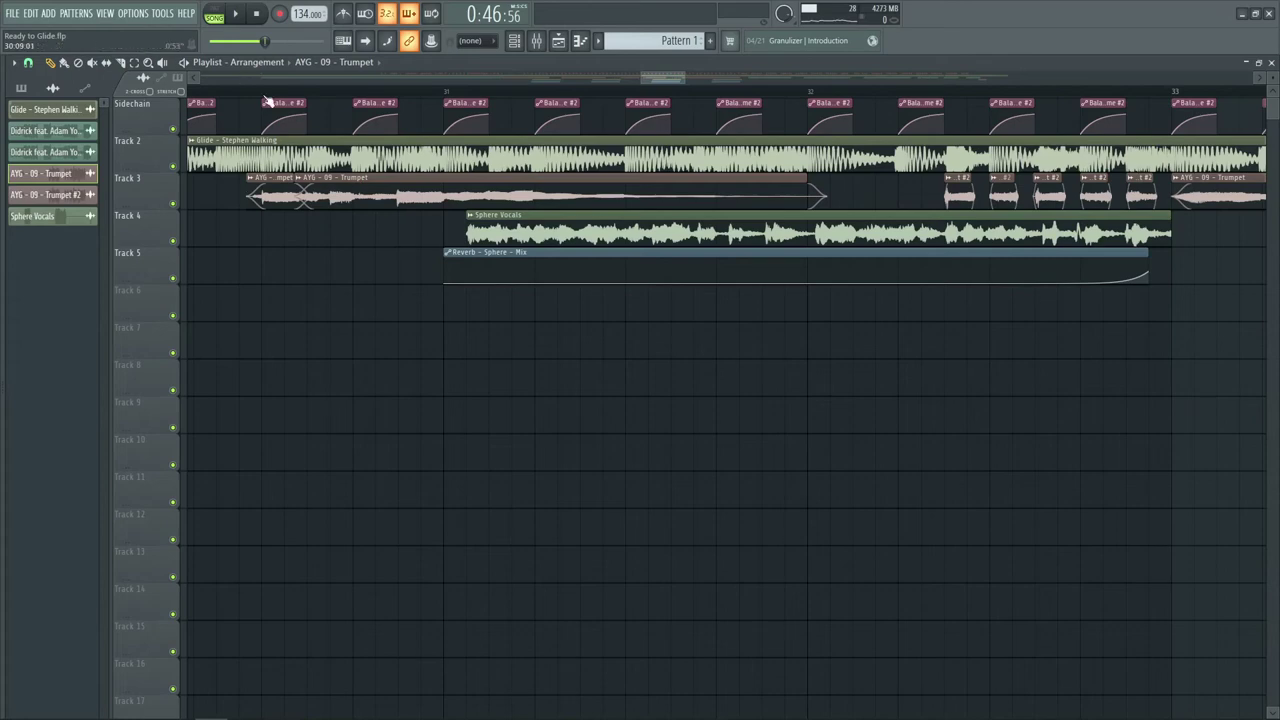
scroll(268, 101, "up", 2)
scroll(318, 92, "down", 3)
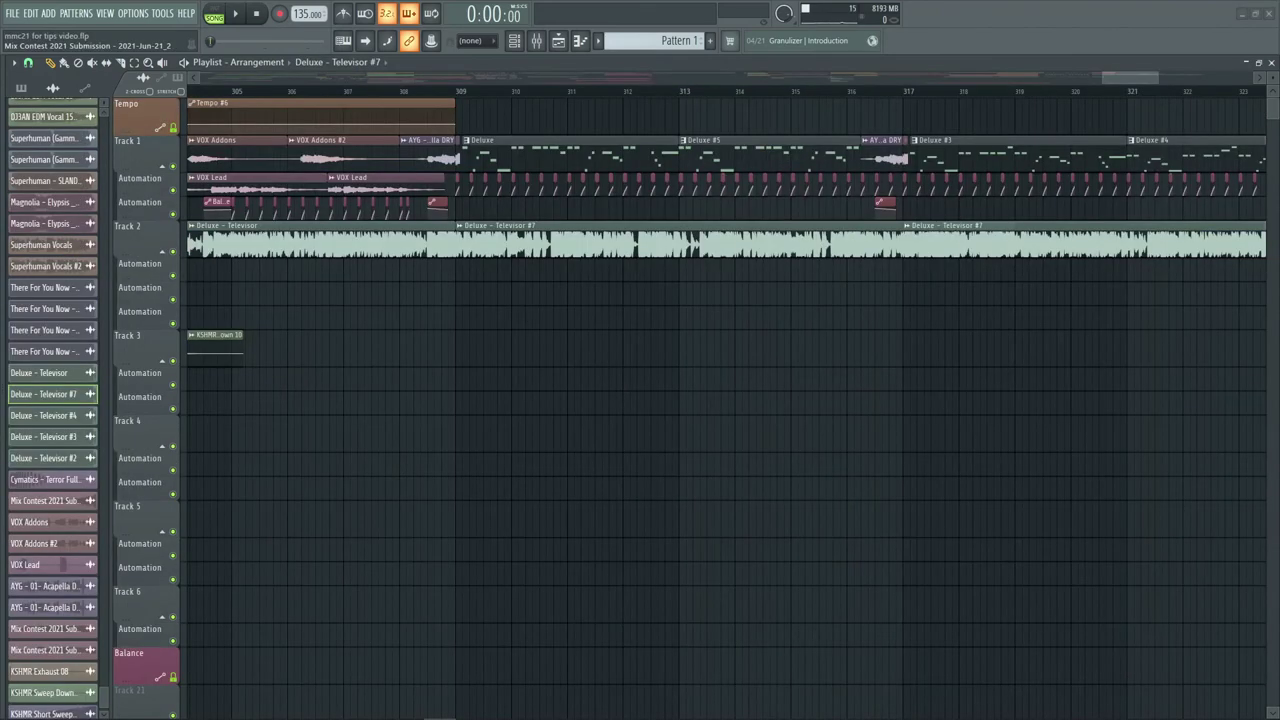
- In the mmc21 for tips video project, play the arrangement from bar 303 through the Deluxe patterns and stop after bar 325
scroll(1192, 74, "right", 3)
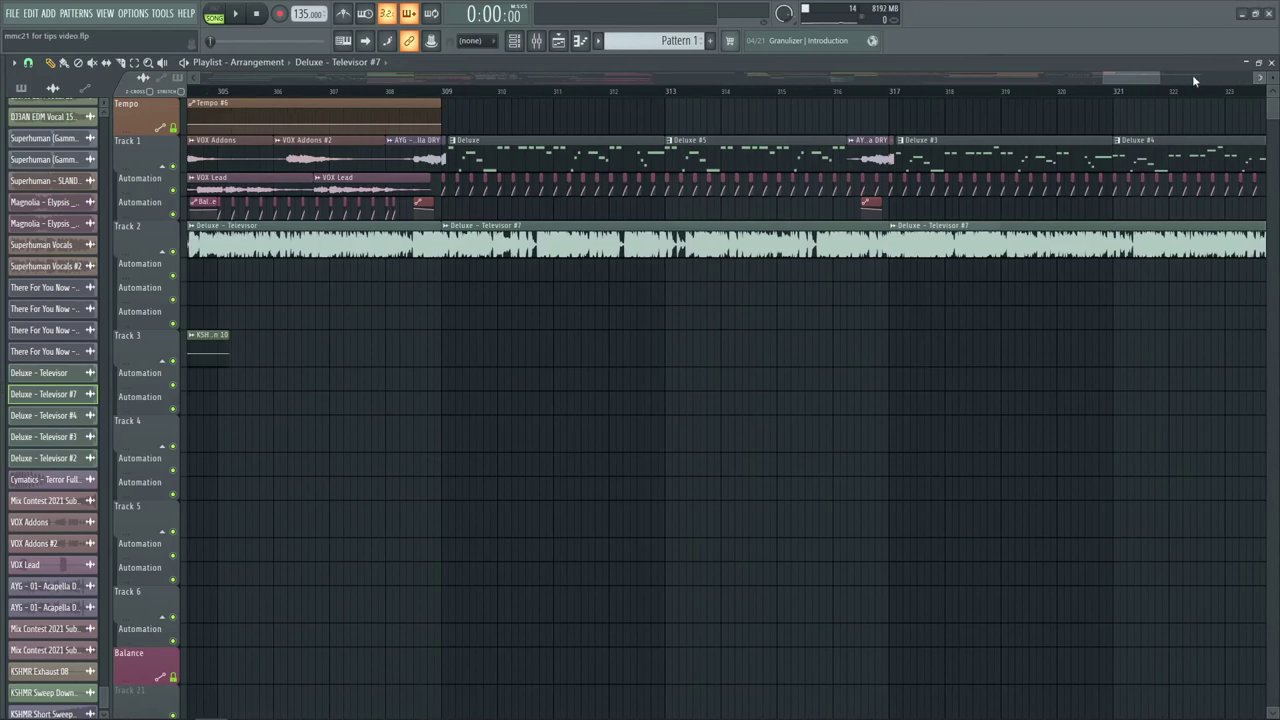
scroll(1128, 98, "down", 2)
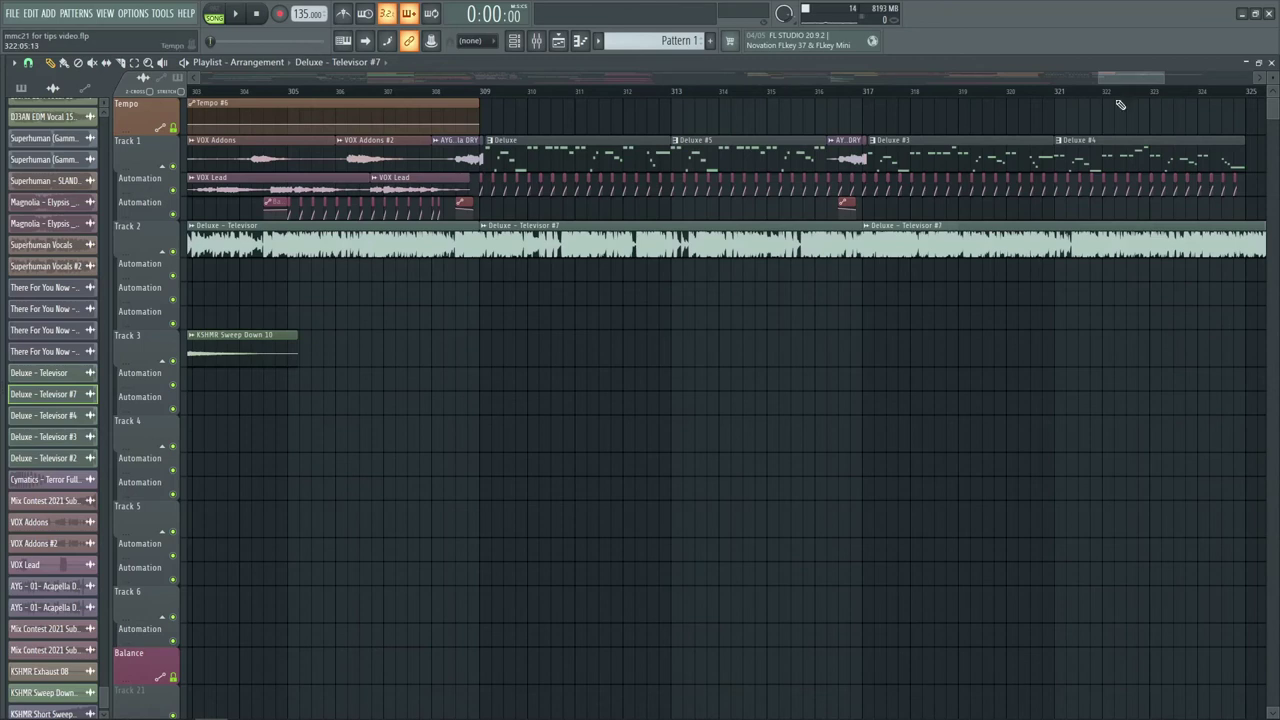
scroll(1133, 97, "down", 2)
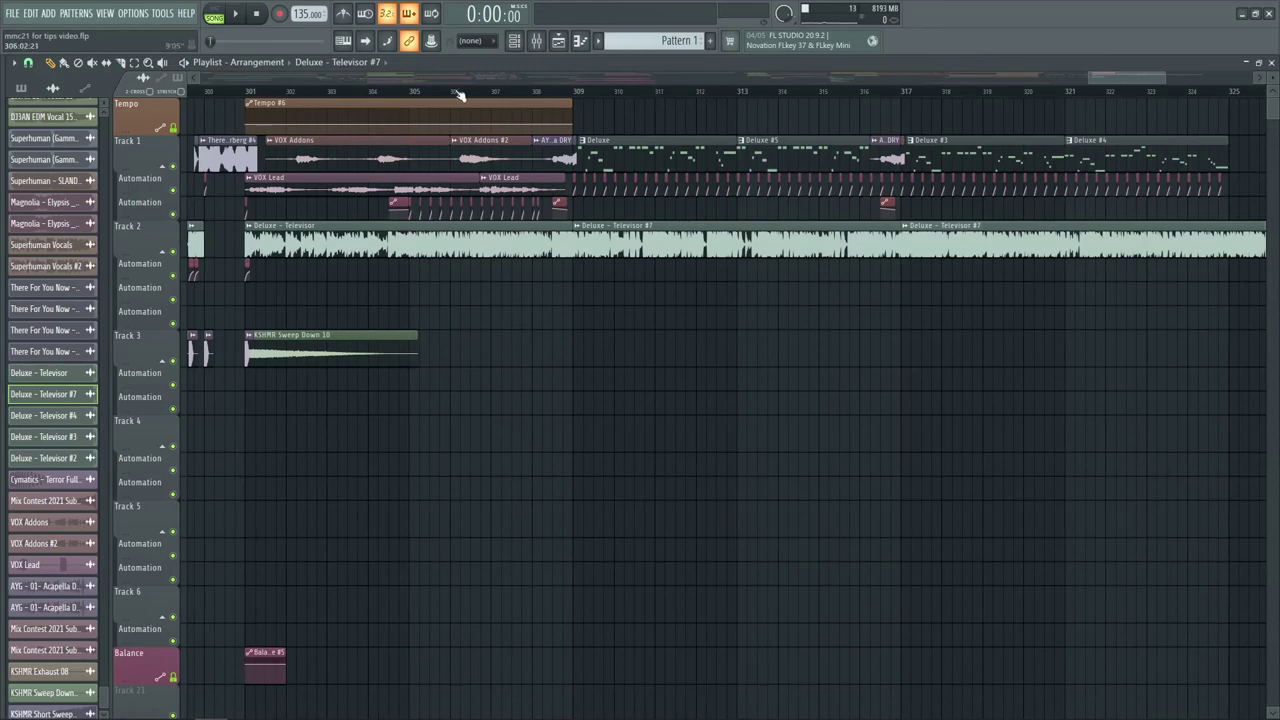
scroll(470, 95, "up", 1)
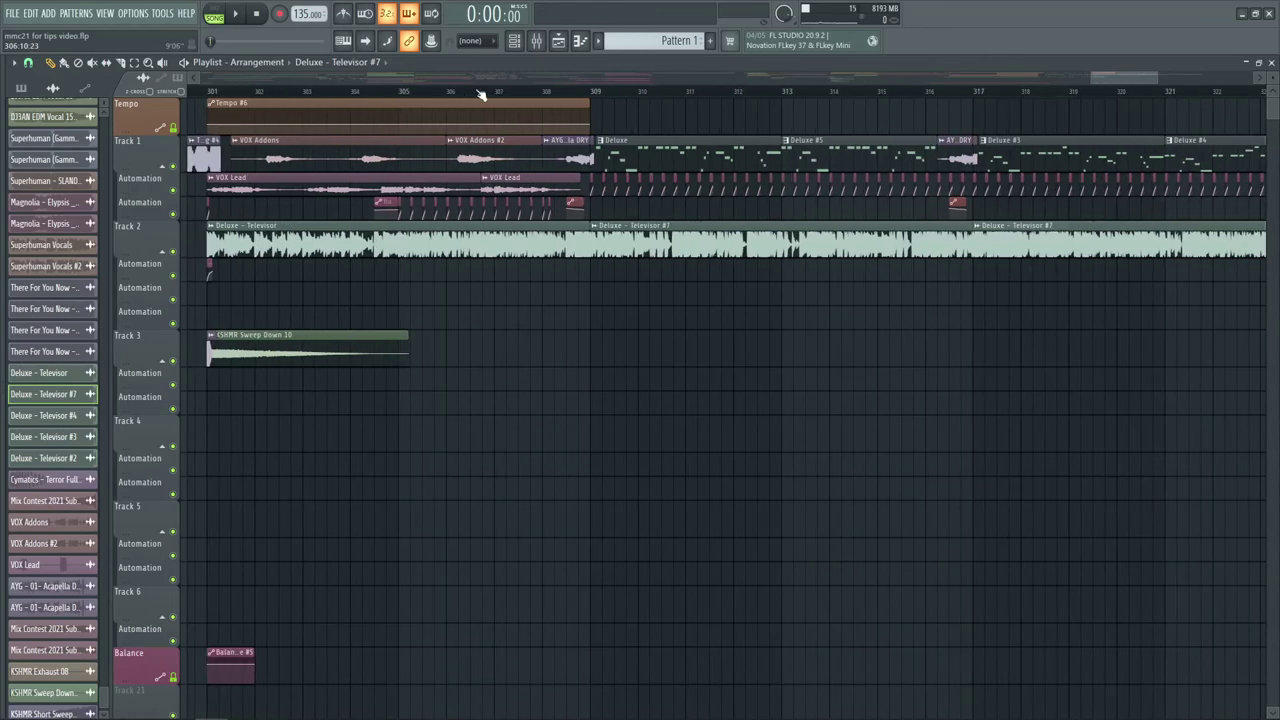
left_click(305, 93)
scroll(1203, 72, "right", 1)
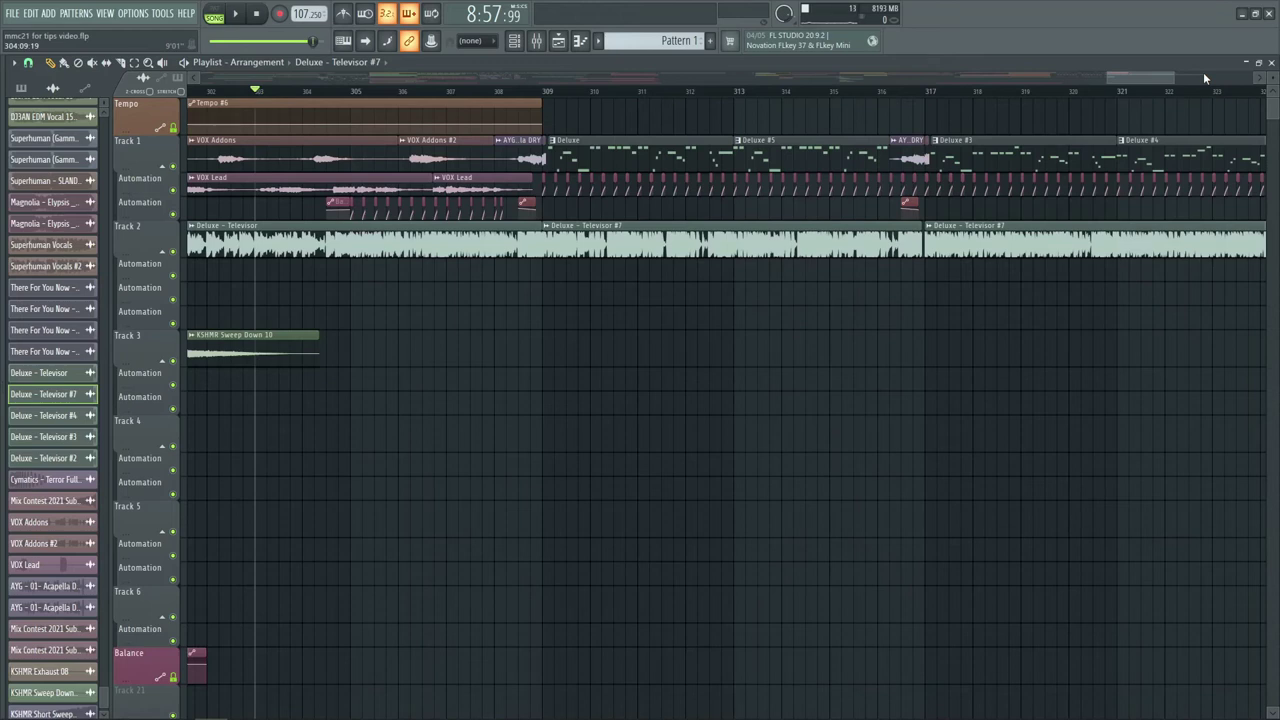
key("space")
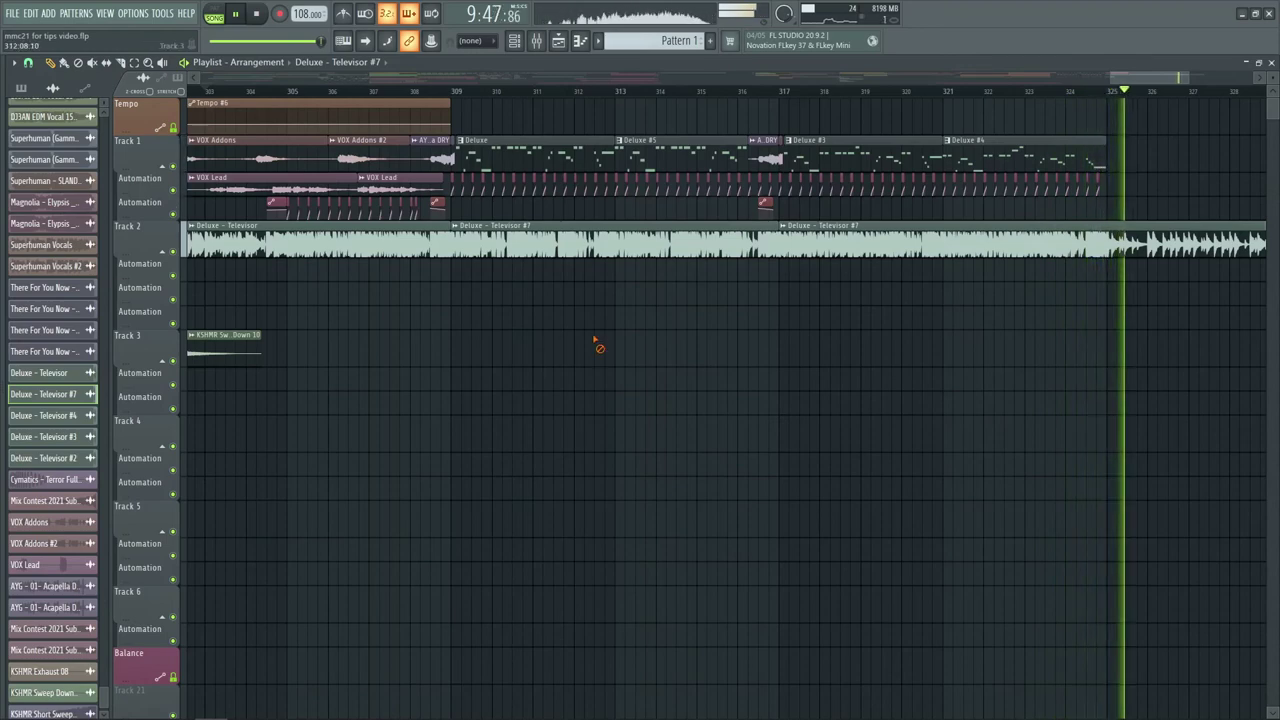
key("space")
- Mute Track 1, play the Deluxe - Televisor #7 clip on Track 2 from bar 309, and unmute Track 1
scroll(457, 100, "up", 3)
scroll(460, 100, "up", 2)
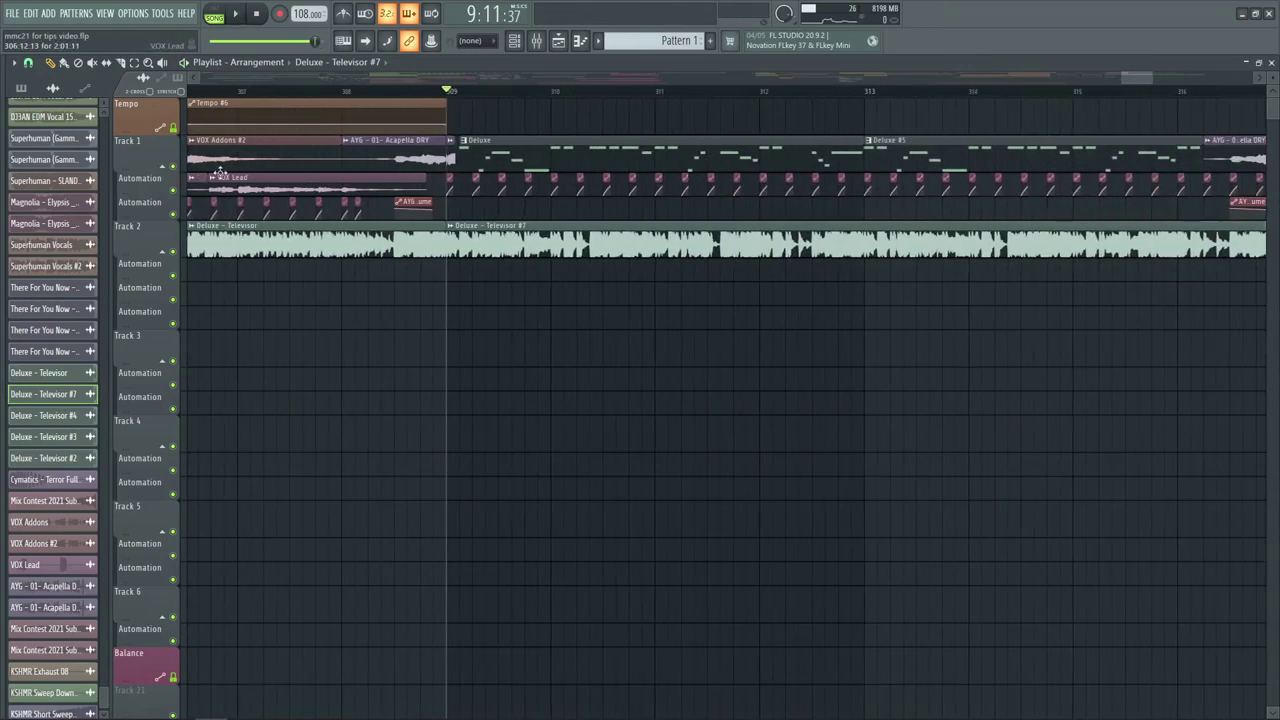
left_click(173, 165)
key("space")
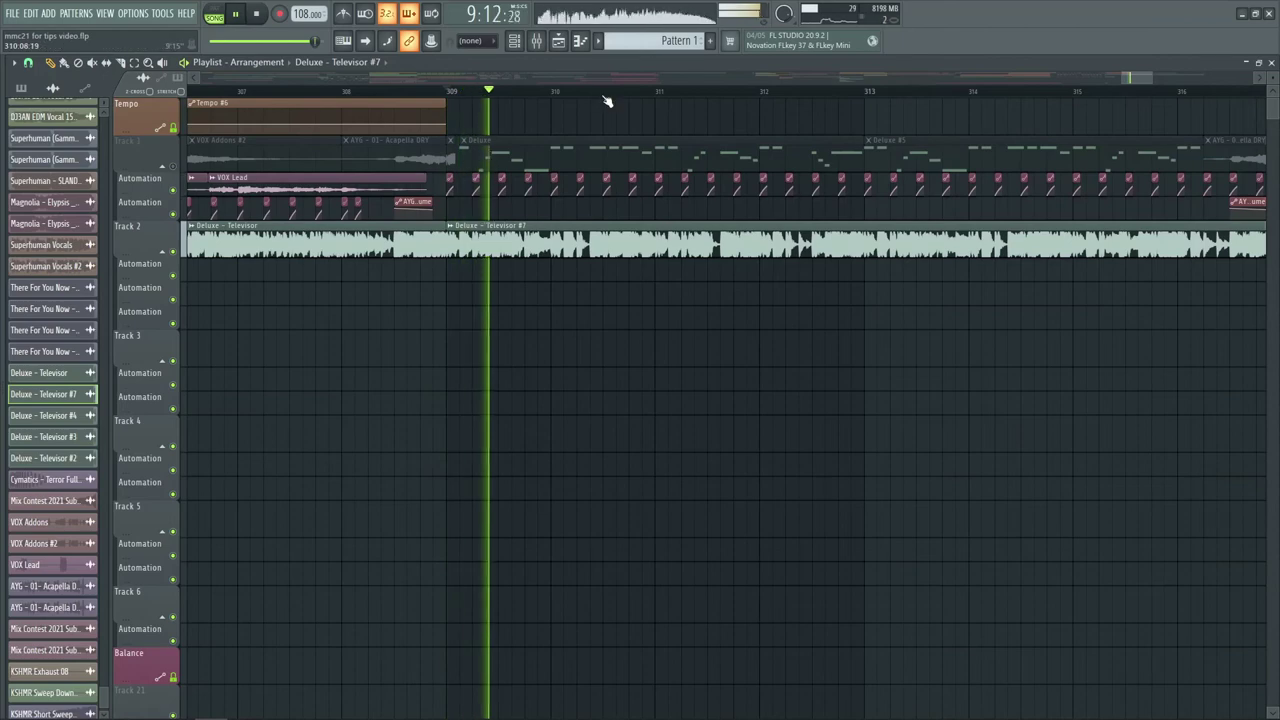
scroll(606, 100, "up", 3)
scroll(606, 100, "down", 3)
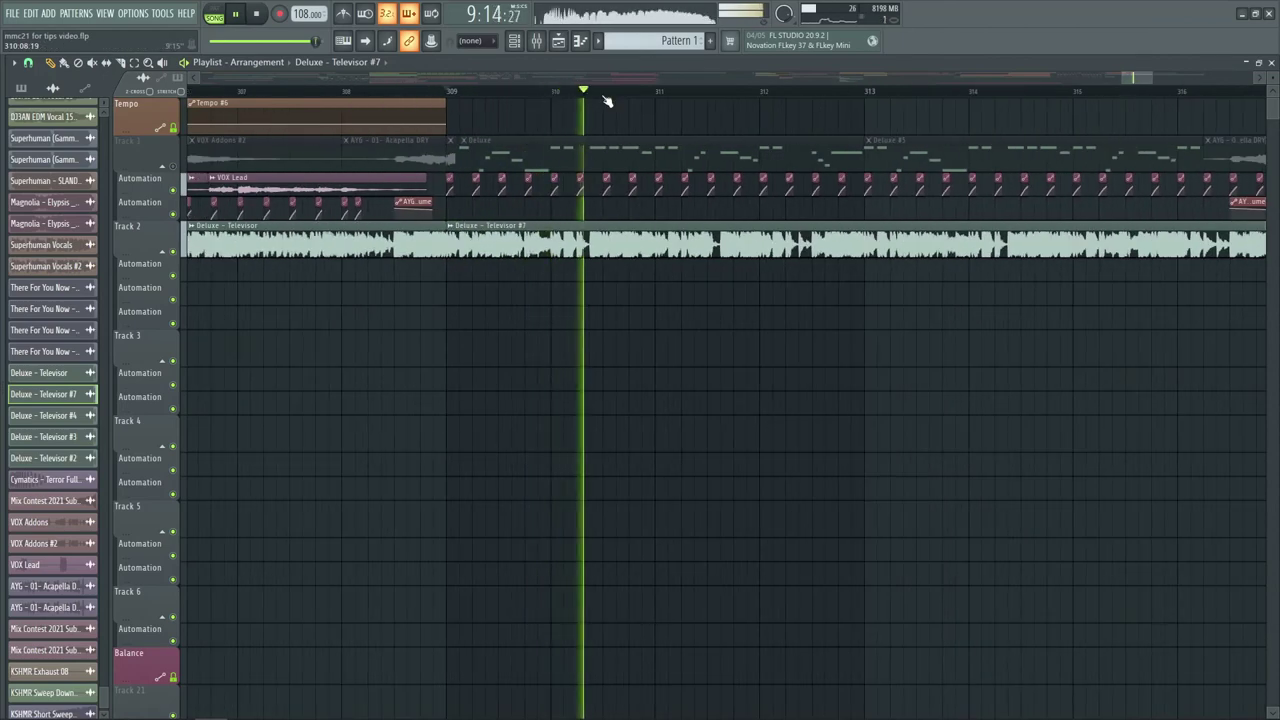
scroll(606, 100, "down", 1)
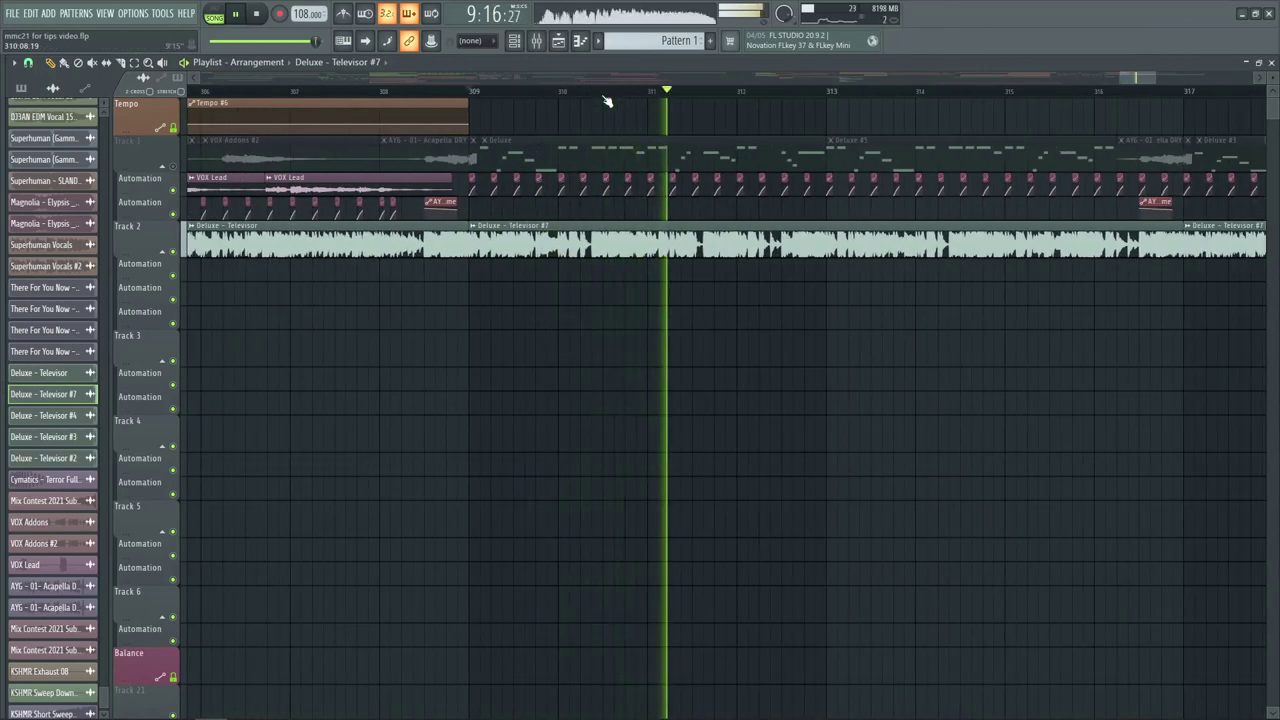
key("space")
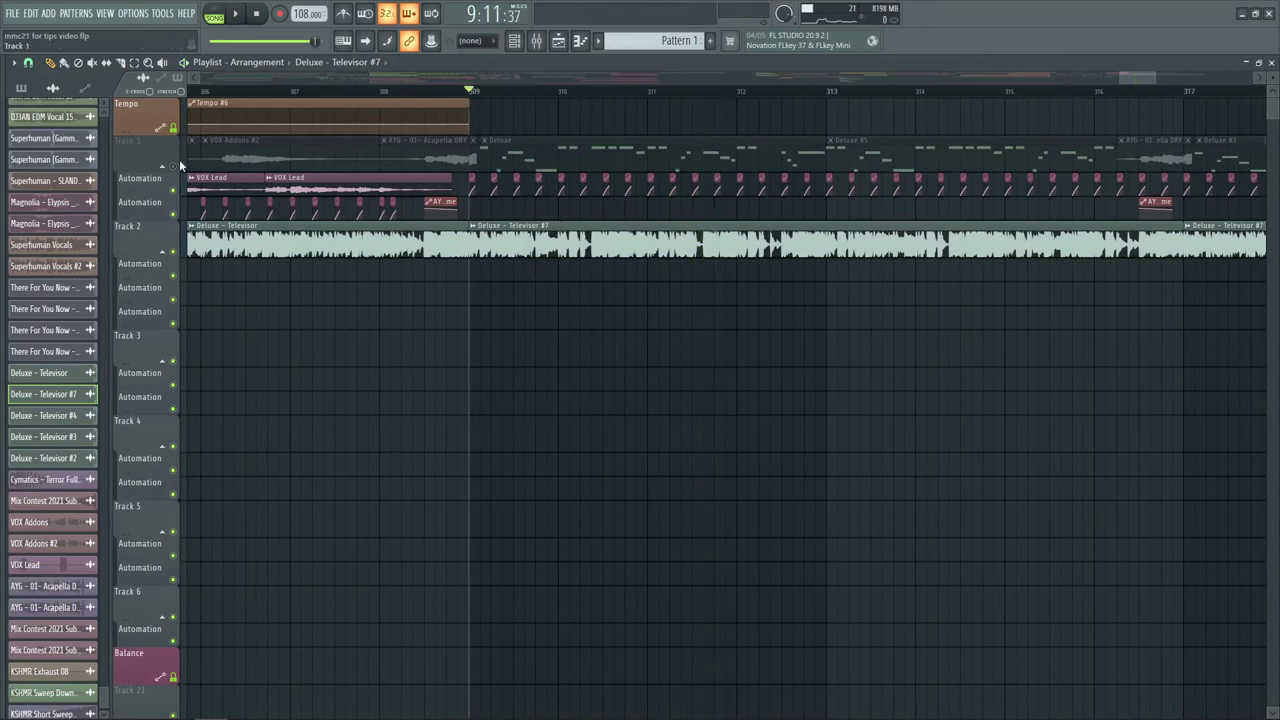
left_click(173, 165)
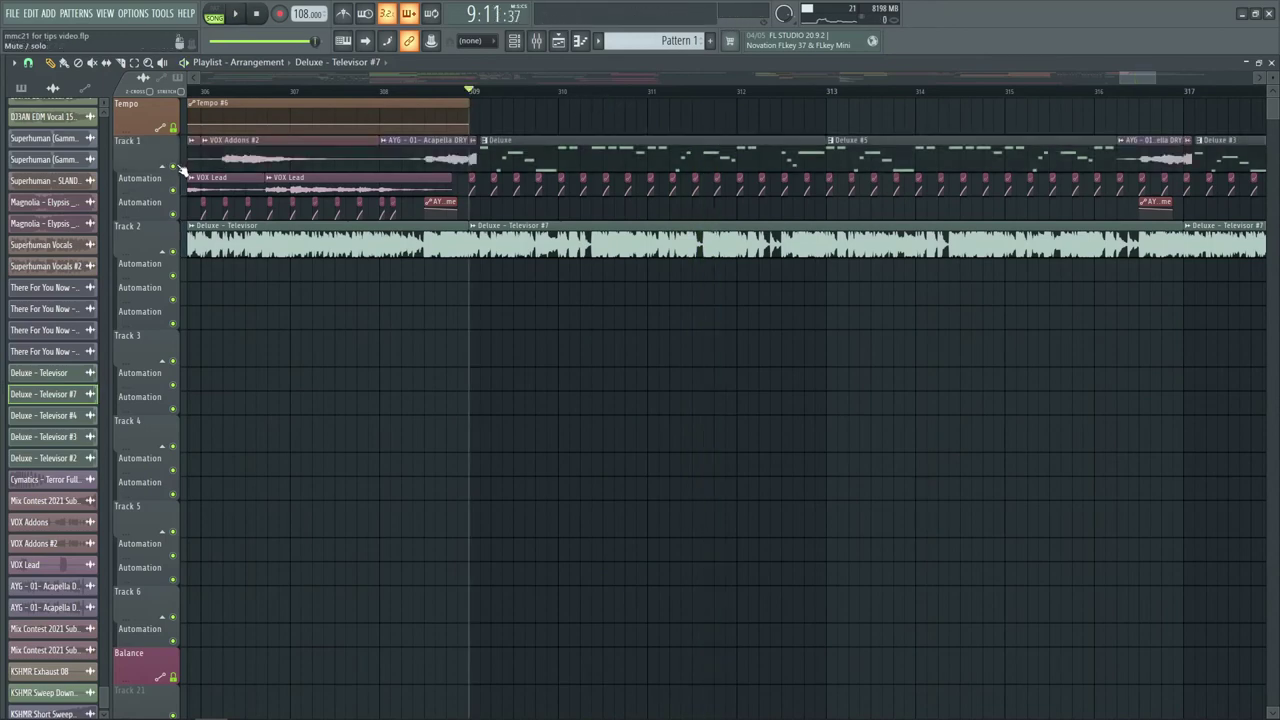
- Open the Deluxe pattern's Mix Contest 2021 Submission sampler channel, inspect its volume envelope and sample settings, and preview the sample
left_click(527, 158)
left_click(1270, 63)
left_click(127, 156)
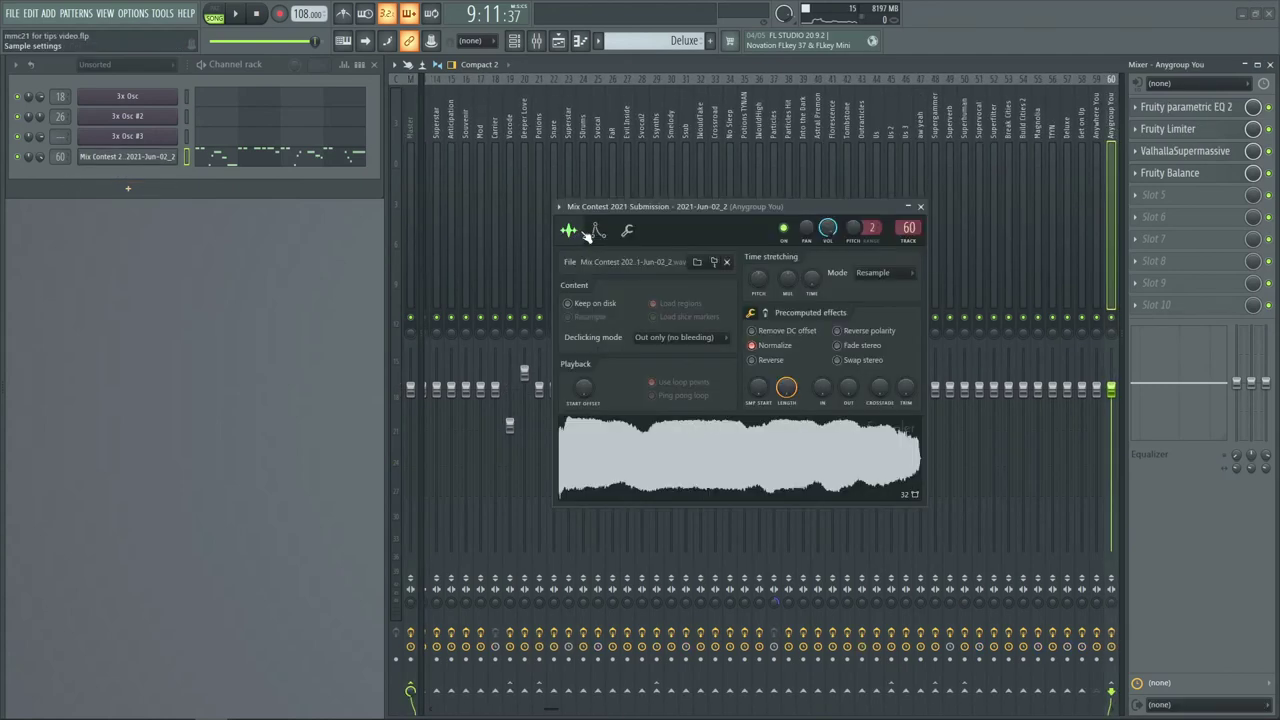
left_click(597, 231)
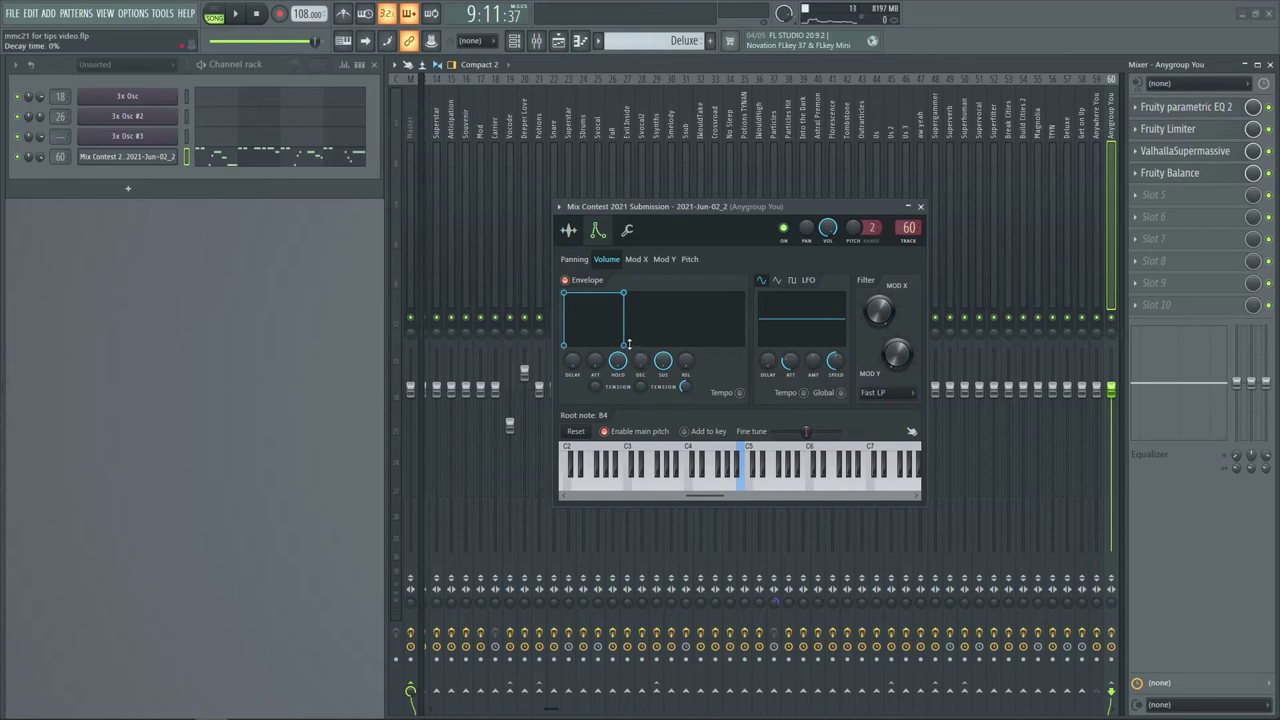
left_click(568, 230)
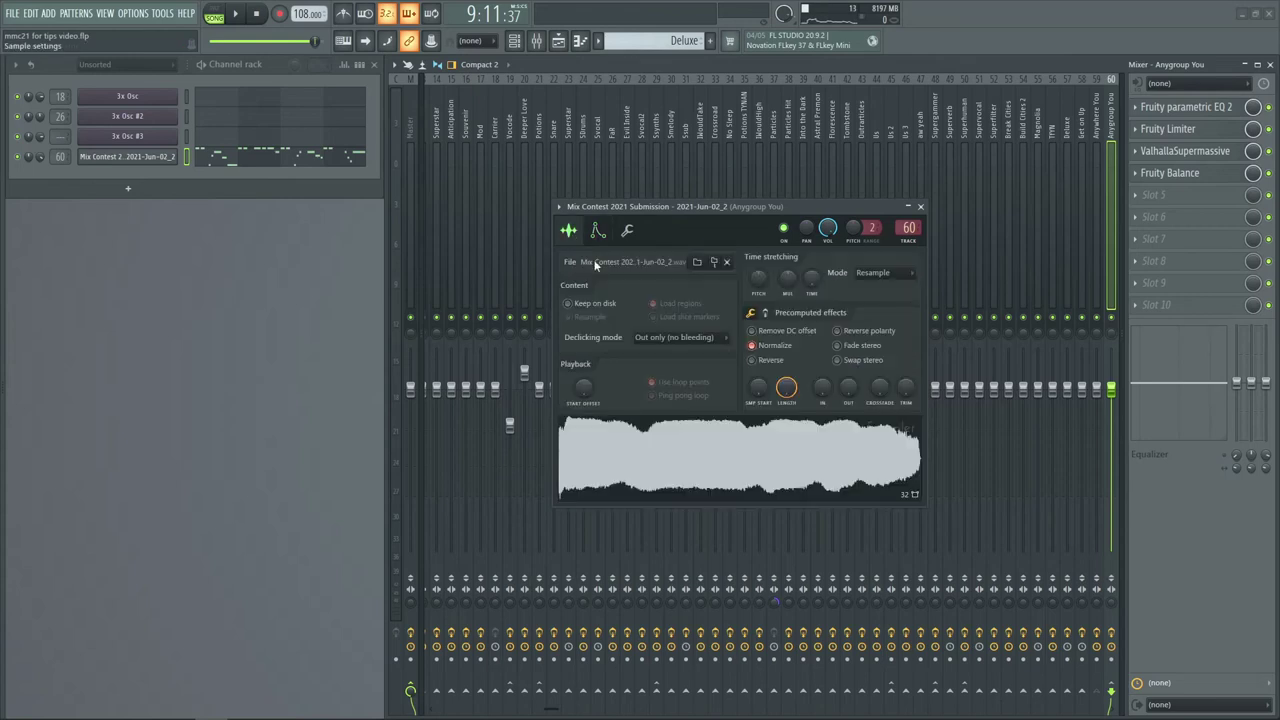
left_click(768, 456)
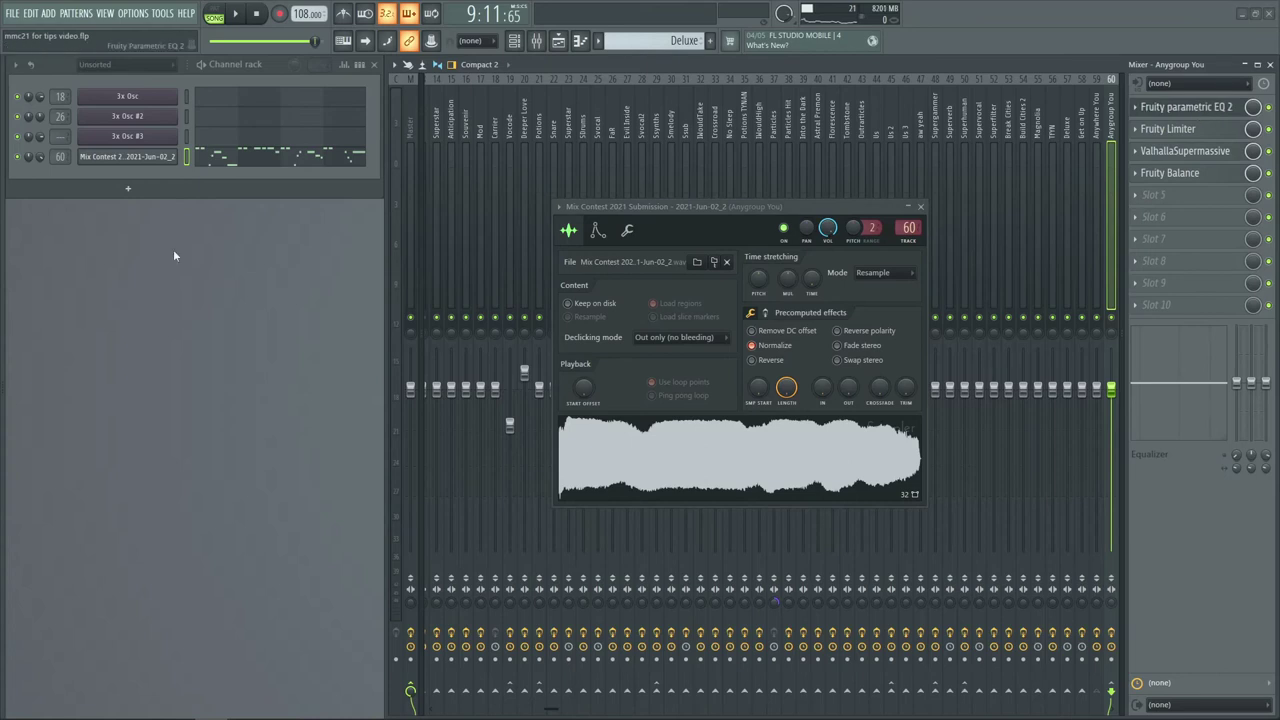
left_click(848, 255)
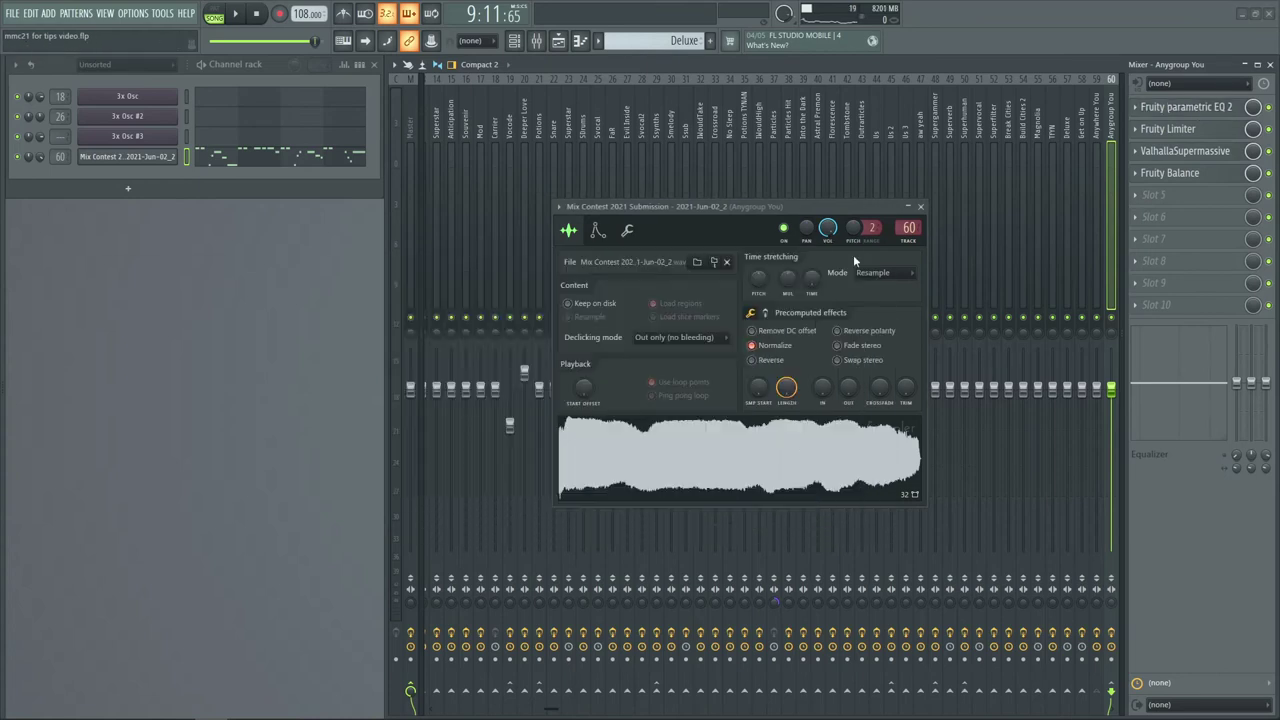
- Open the Deluxe pattern's notes in the piano roll, play them in pattern mode, and close the channel settings
left_click(230, 162)
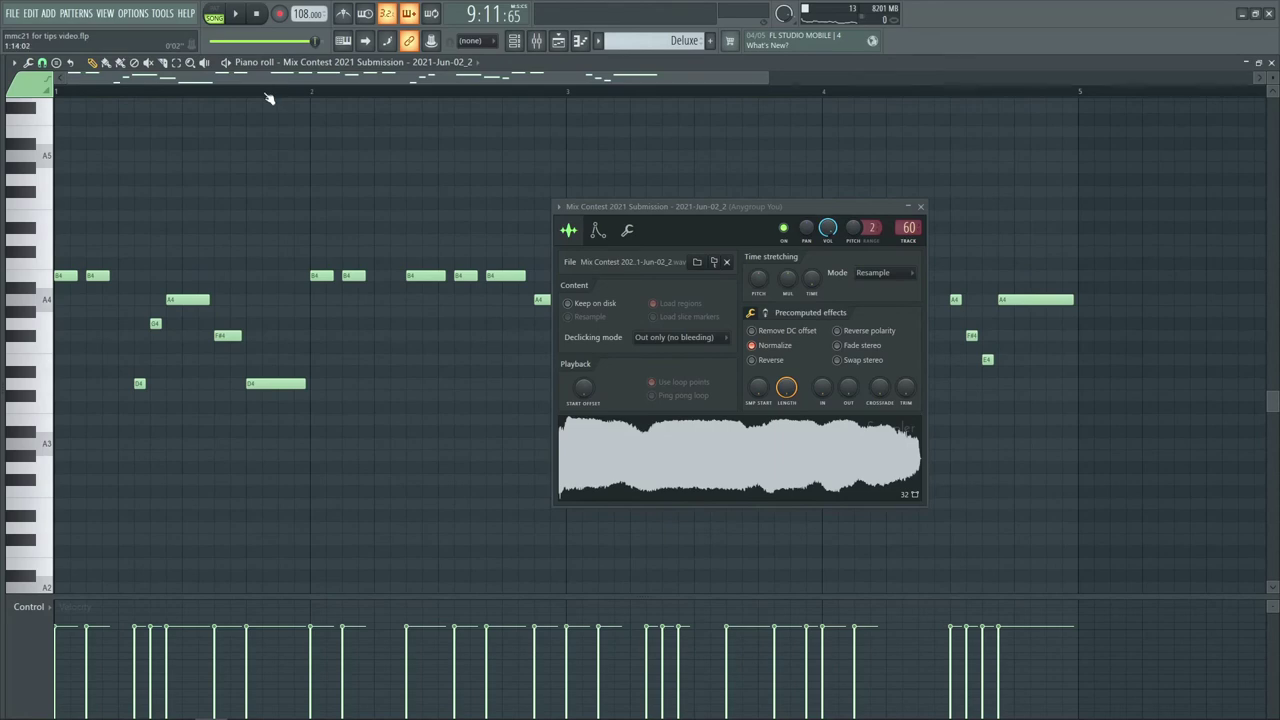
scroll(268, 97, "down", 2)
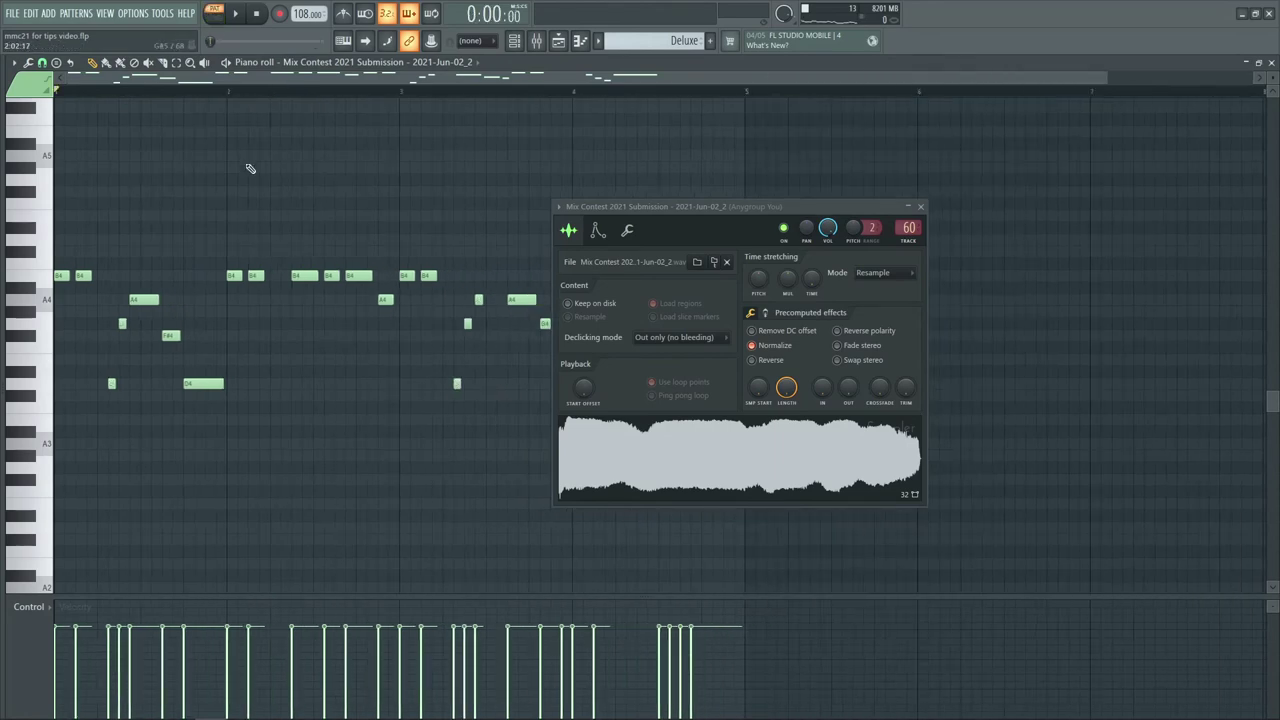
scroll(250, 168, "down", 1)
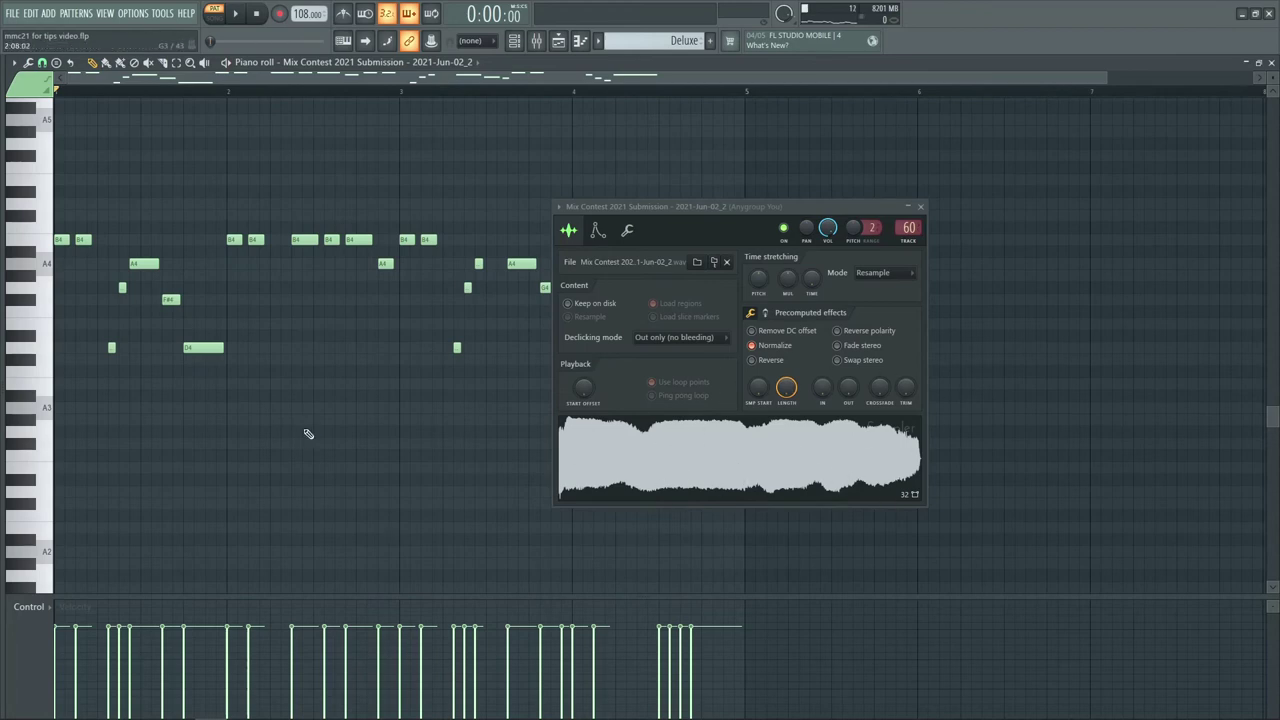
key("space")
left_click(924, 206)
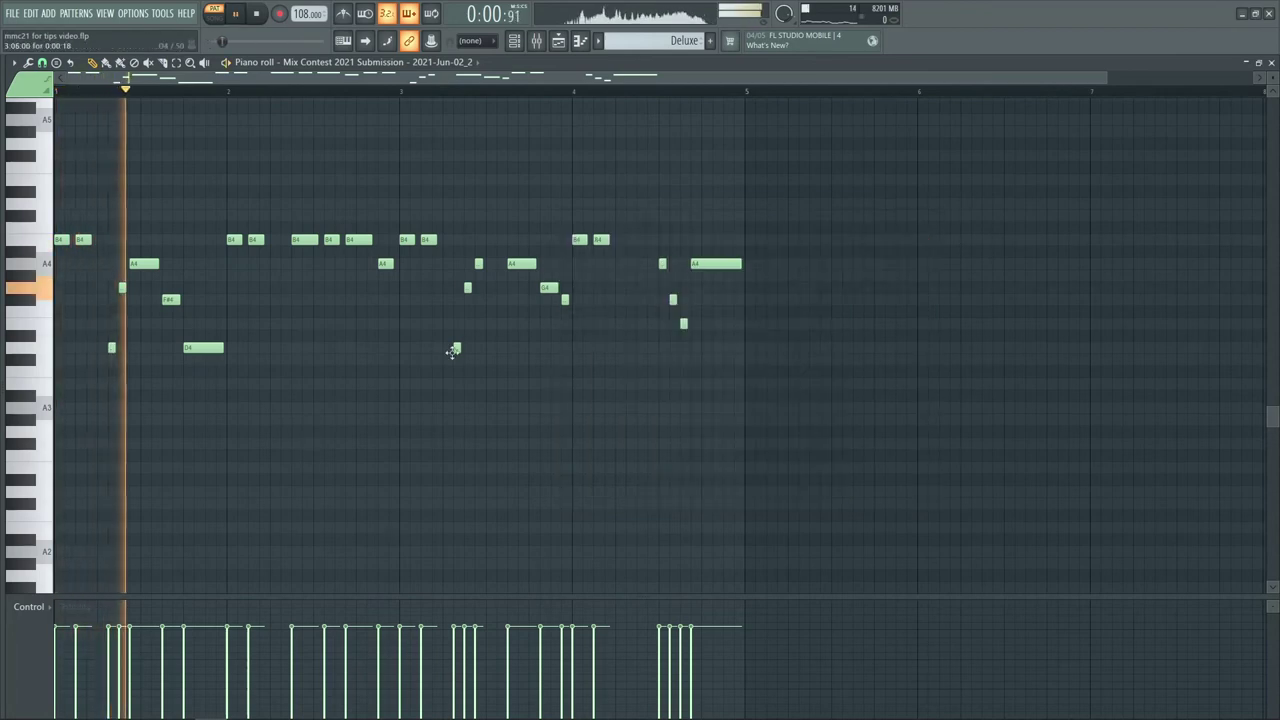
- Play the piano roll notes of patterns Deluxe #5, Deluxe #3 and Deluxe #4 in turn, and return to the playlist
scroll(437, 380, "up", 1)
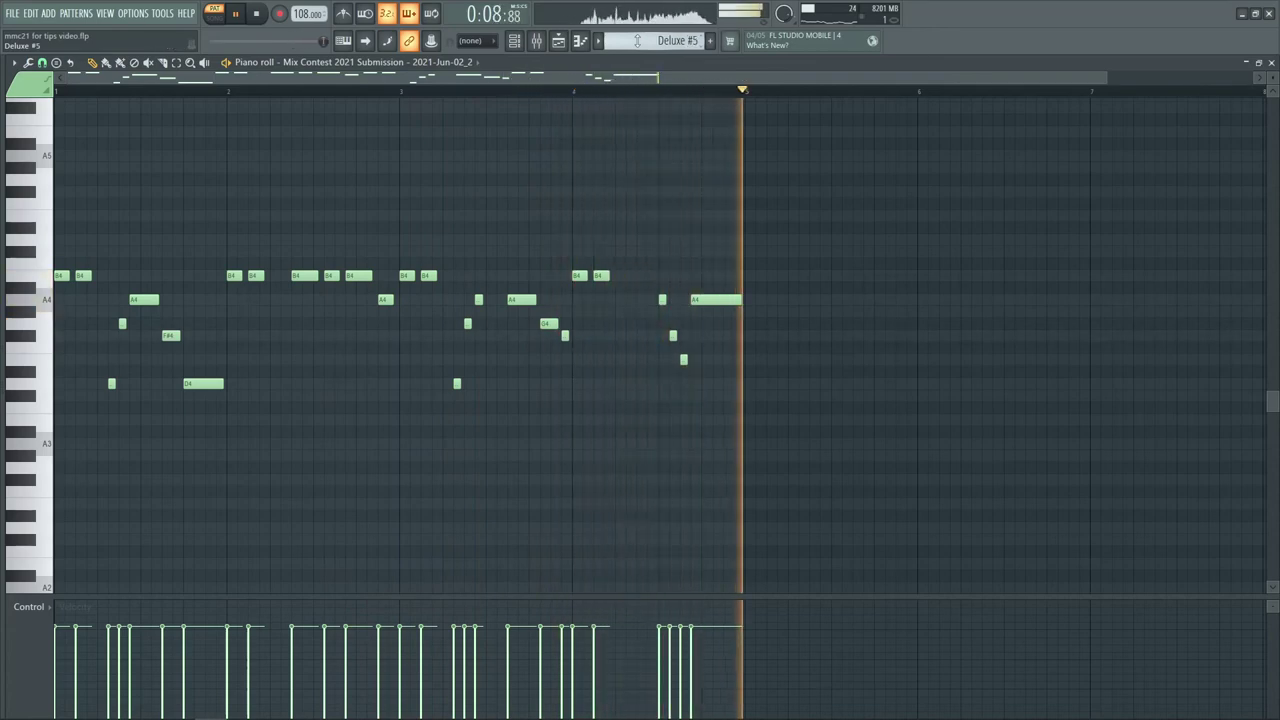
scroll(637, 40, "down", 1)
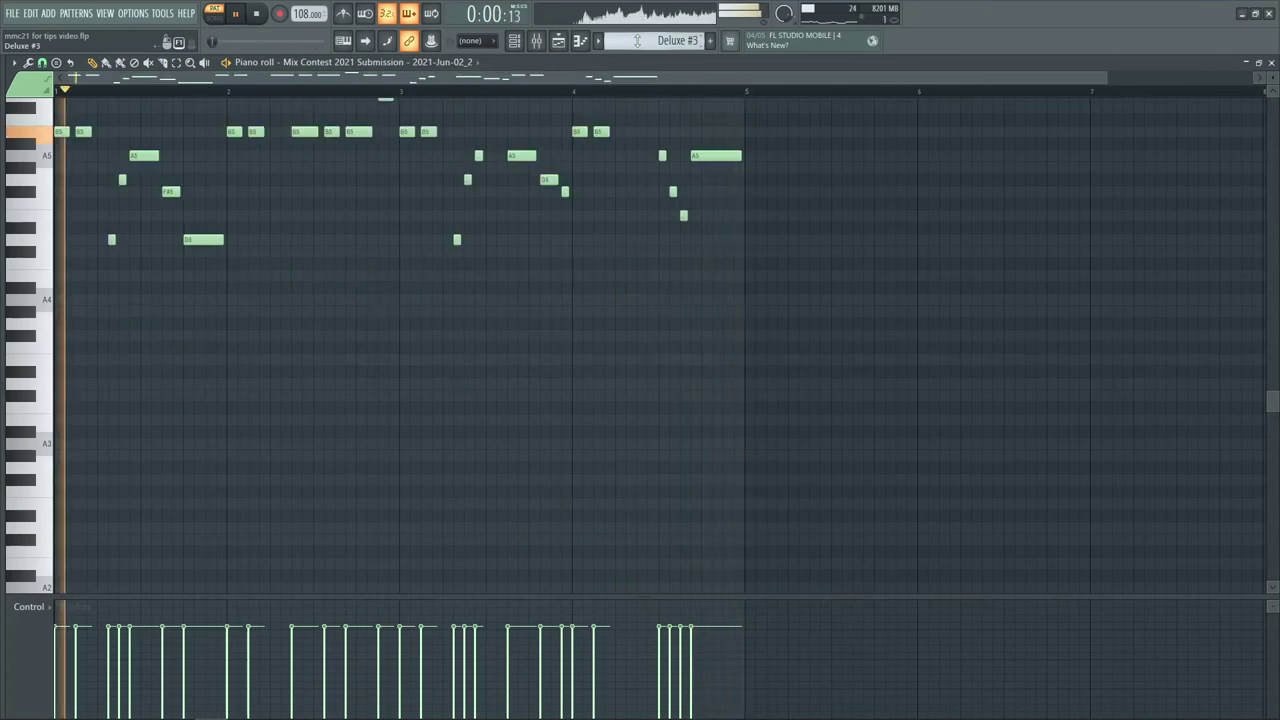
scroll(469, 257, "up", 4)
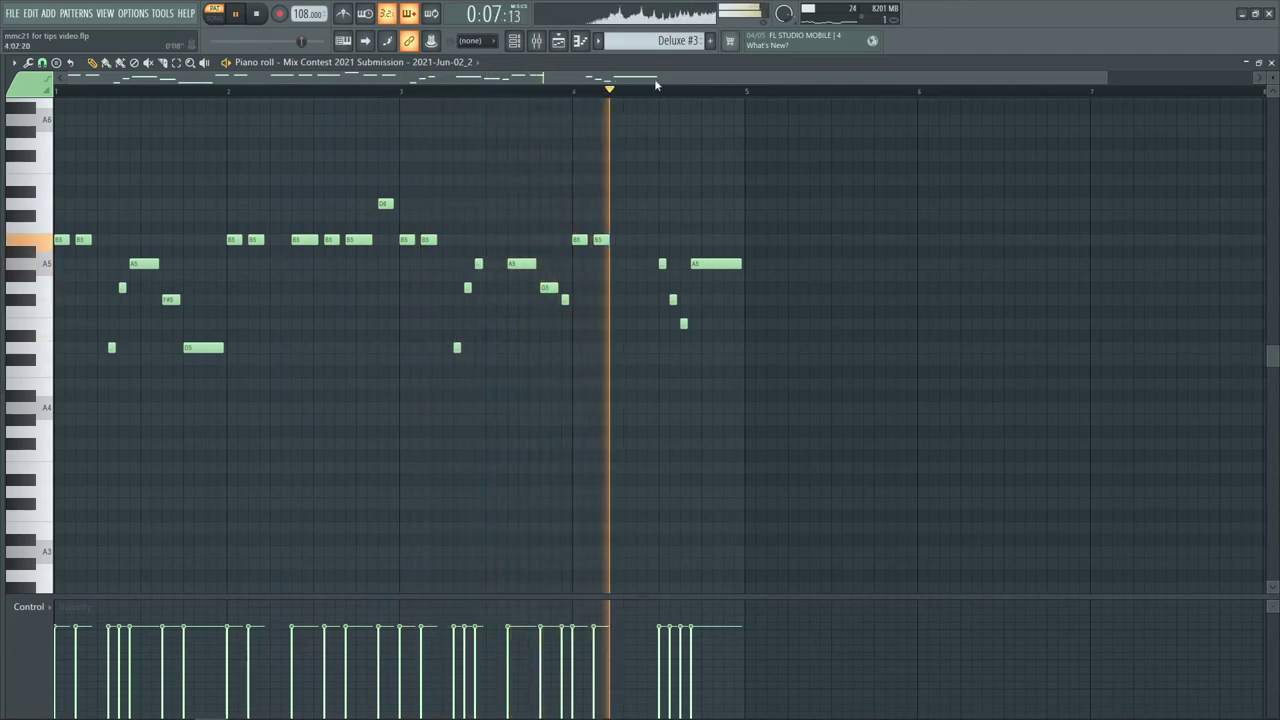
scroll(658, 45, "down", 1)
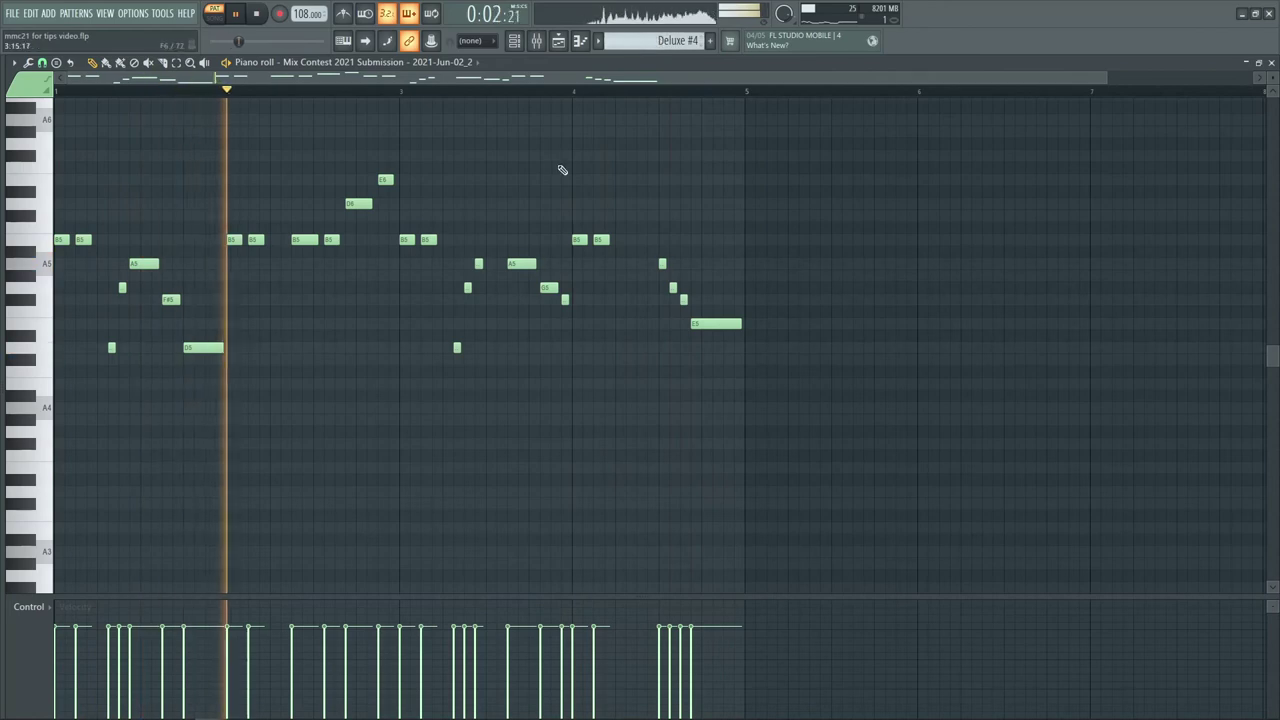
scroll(563, 166, "up", 1)
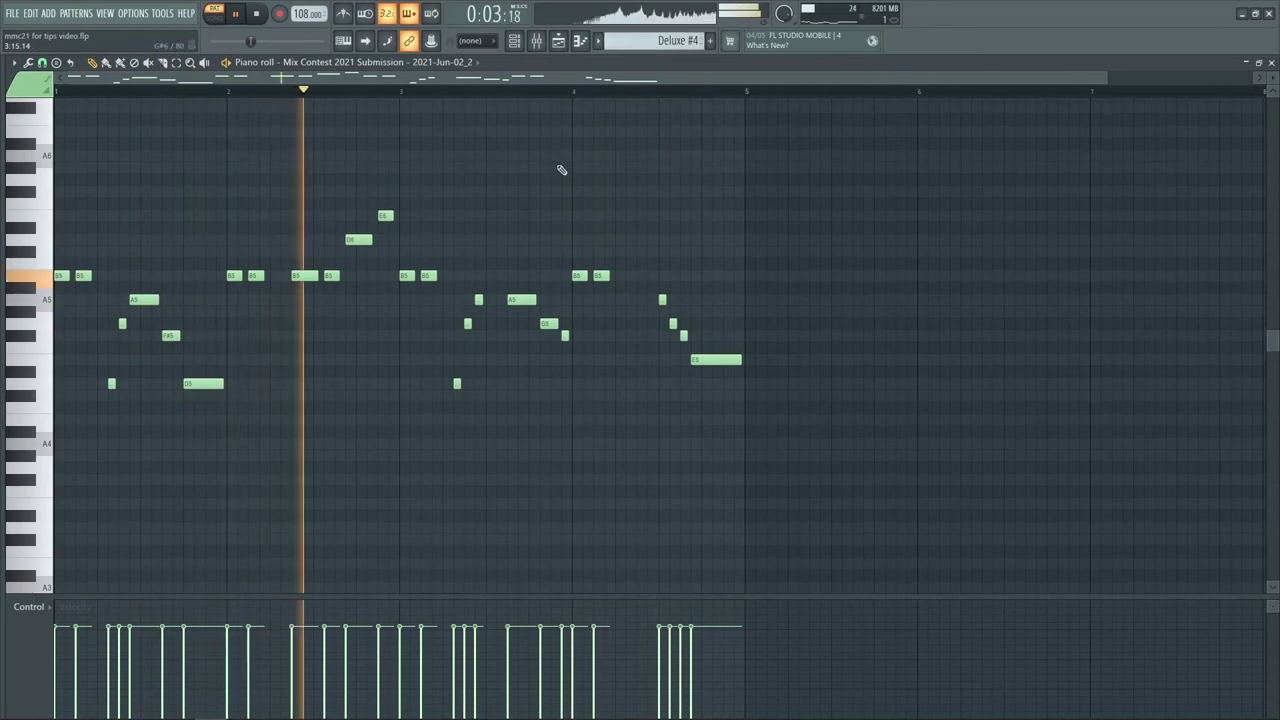
left_click(558, 42)
left_click(561, 44)
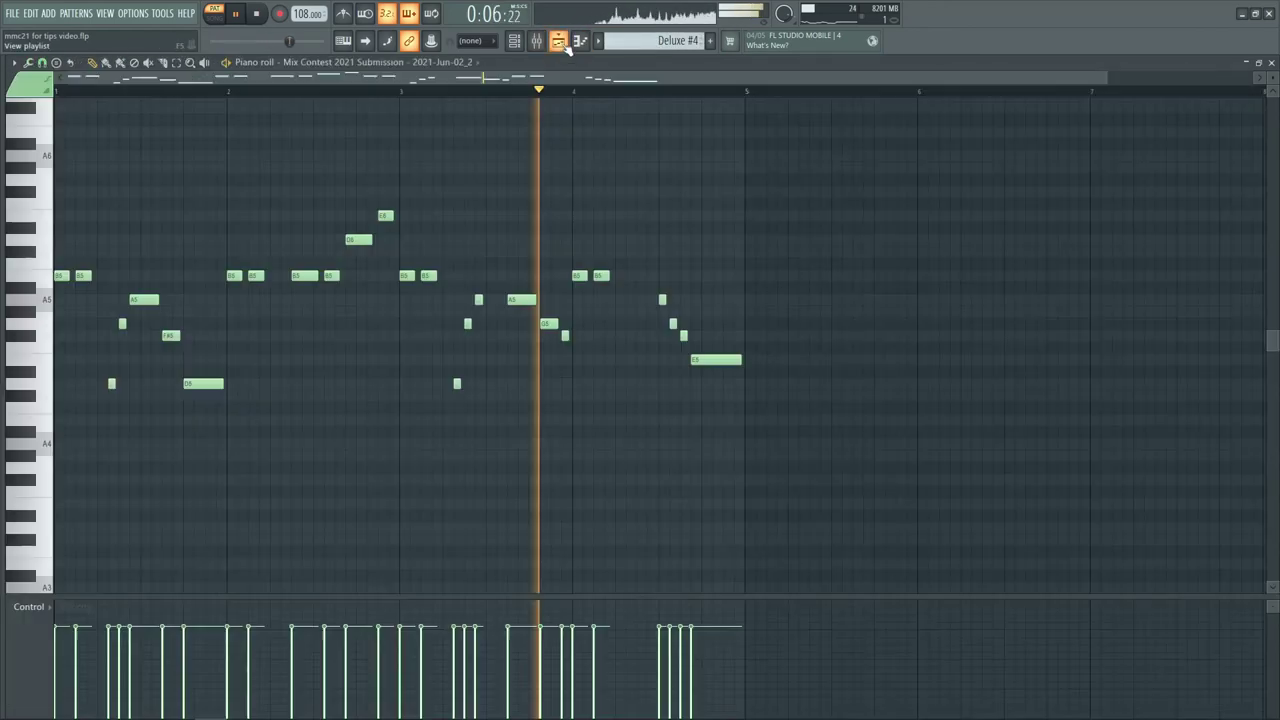
left_click(560, 43)
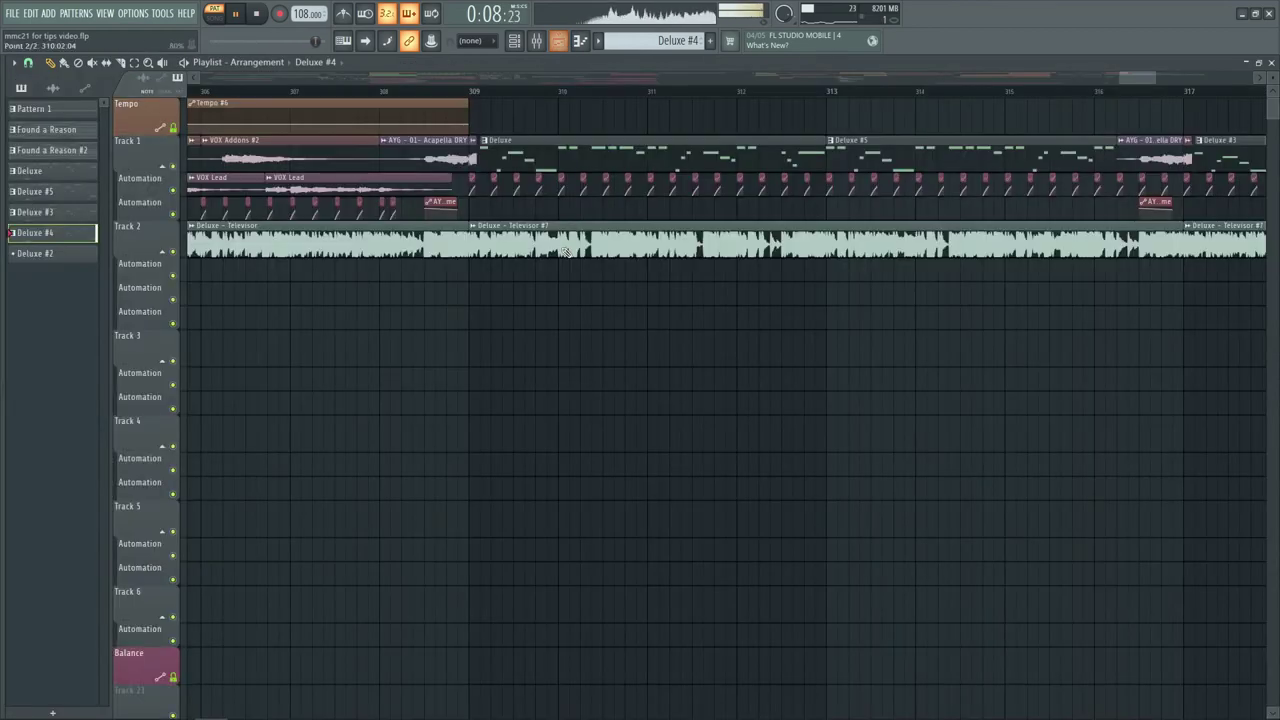
- Solo Track 1 with its automation and play the Deluxe pattern from bar 309
scroll(473, 92, "down", 2)
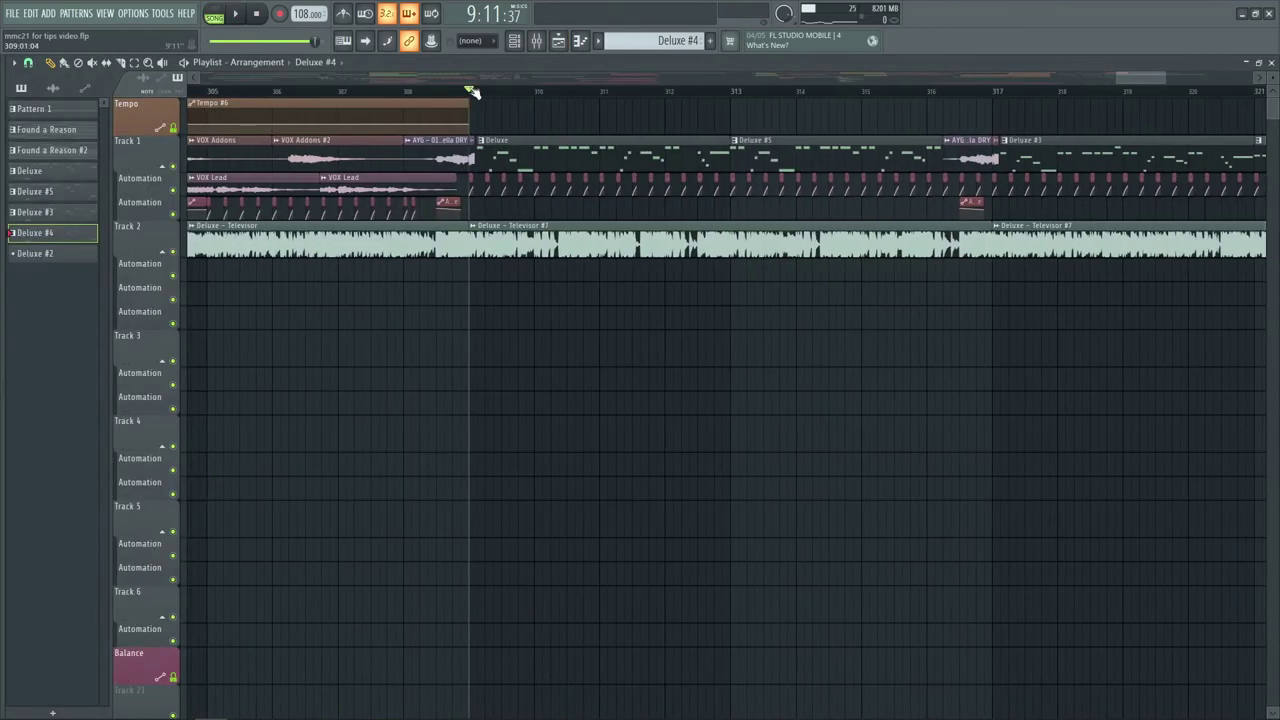
right_click(178, 168)
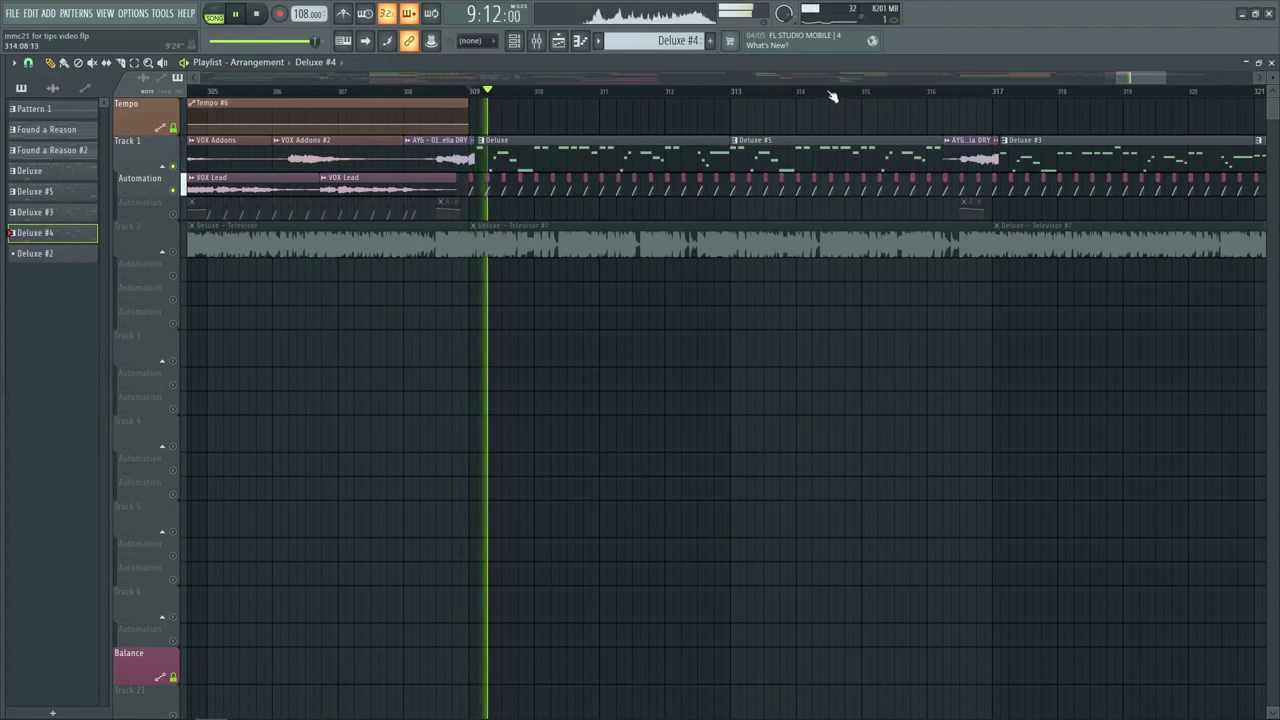
scroll(834, 97, "up", 4)
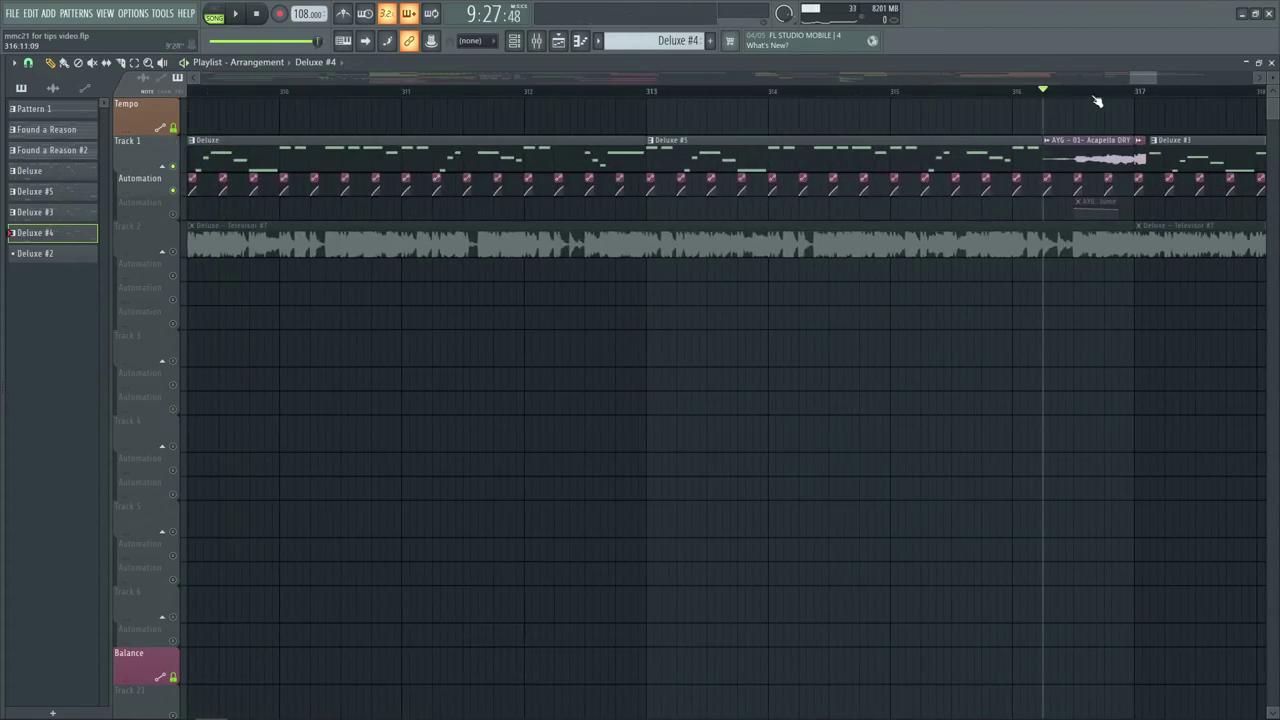
- Play the soloed AYG - 01 - Acapella DRY clip from bar 316 into the Deluxe #3 pattern, stop, and unsolo Track 1
scroll(1097, 101, "up", 5)
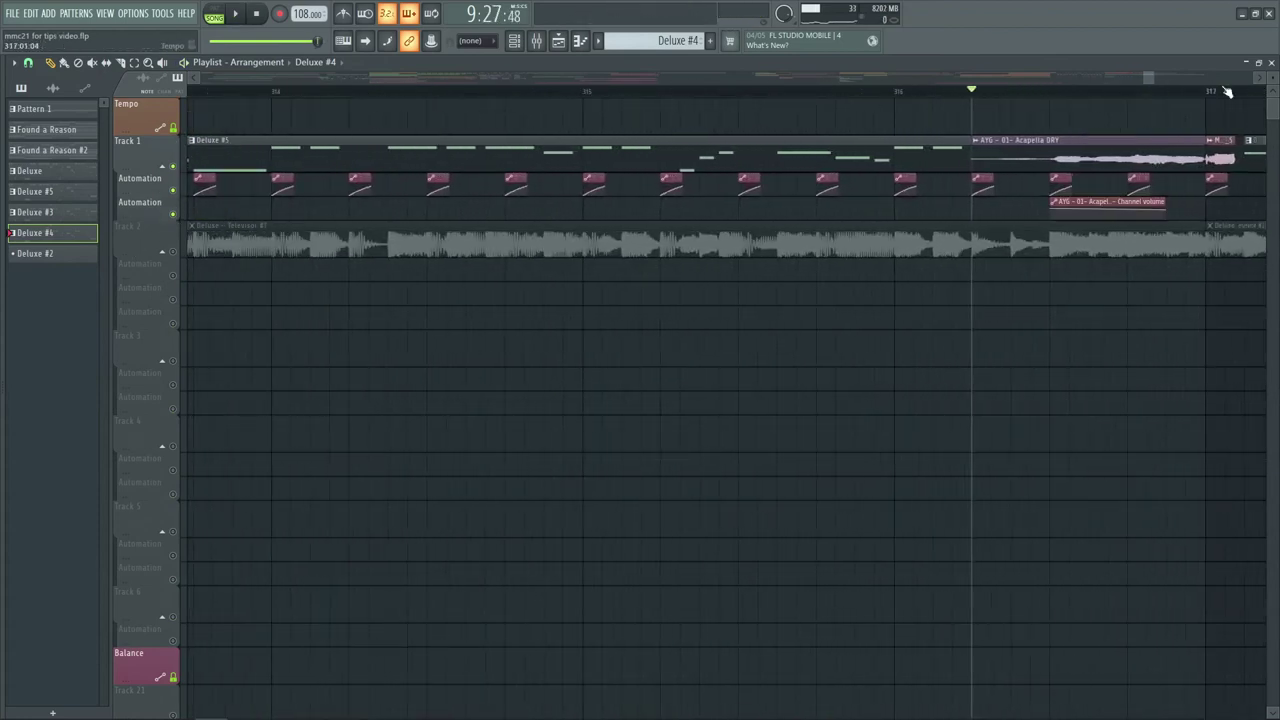
scroll(1190, 77, "right", 5)
key("space")
scroll(566, 94, "down", 6)
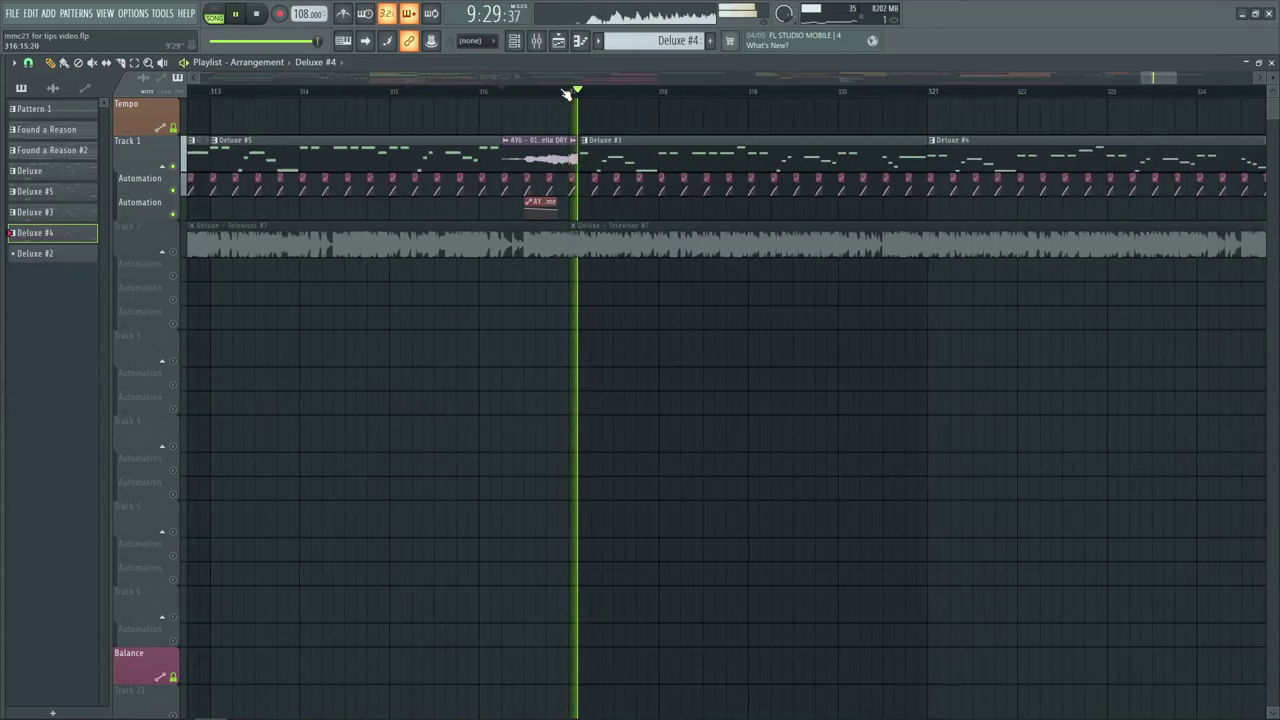
scroll(566, 94, "down", 3)
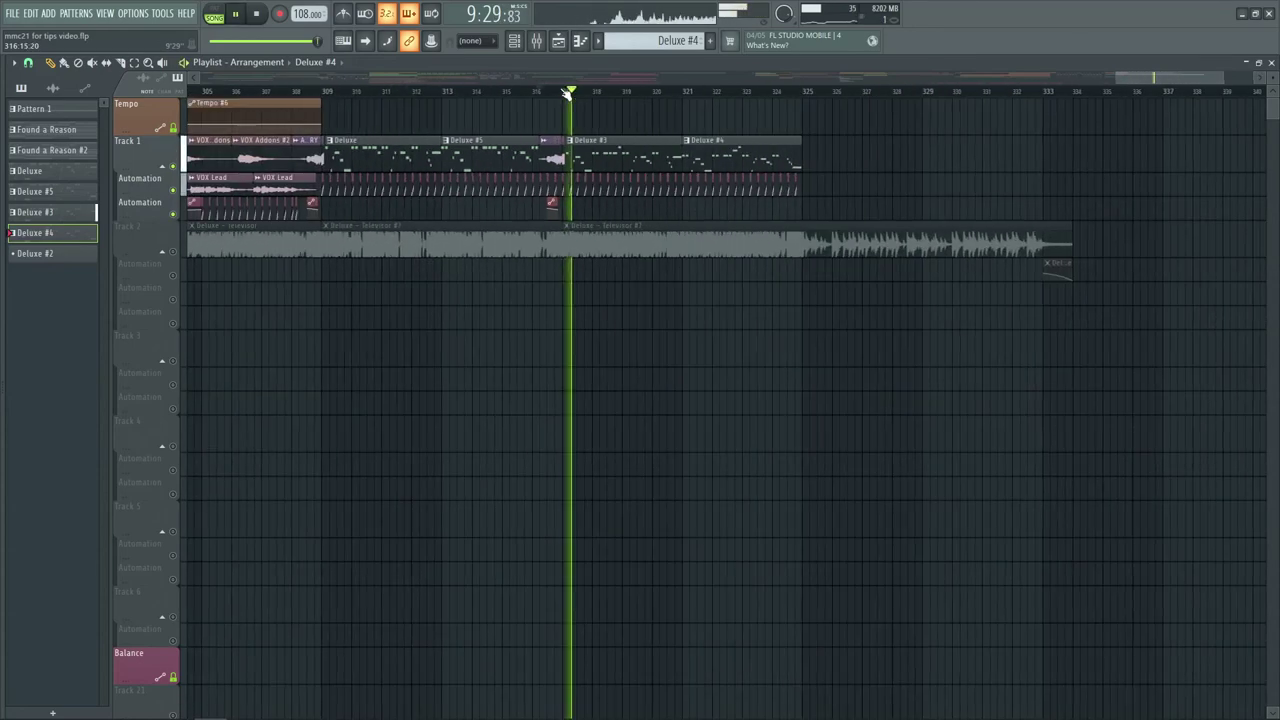
key("space")
right_click(175, 163)
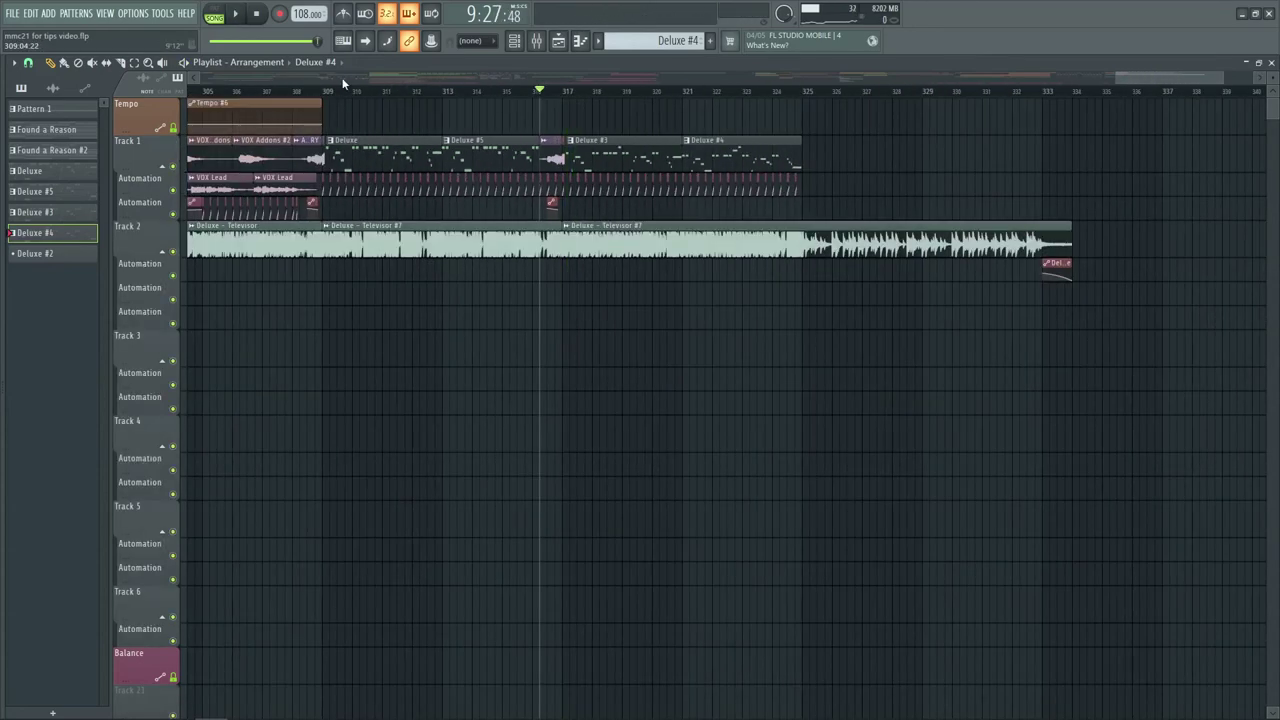
- Play the full arrangement with both tracks from bar 308 through the Deluxe pattern, and stop playback
scroll(300, 91, "up", 3)
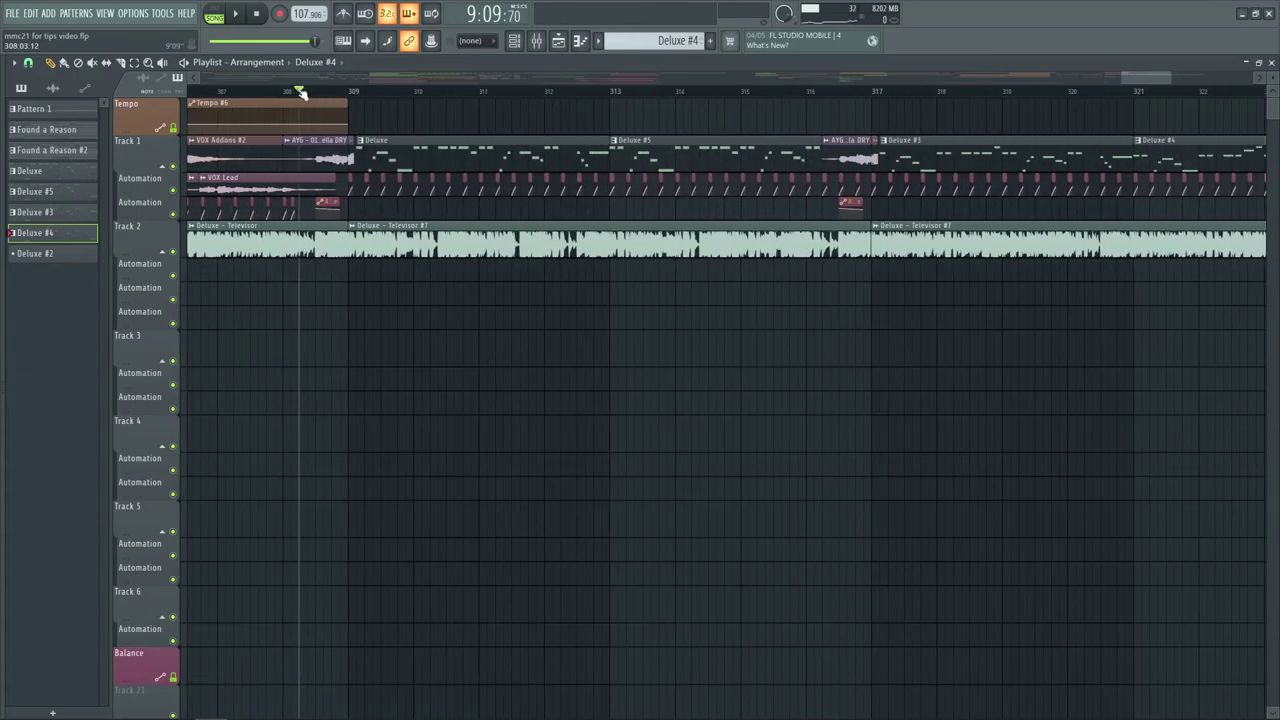
scroll(300, 91, "down", 2)
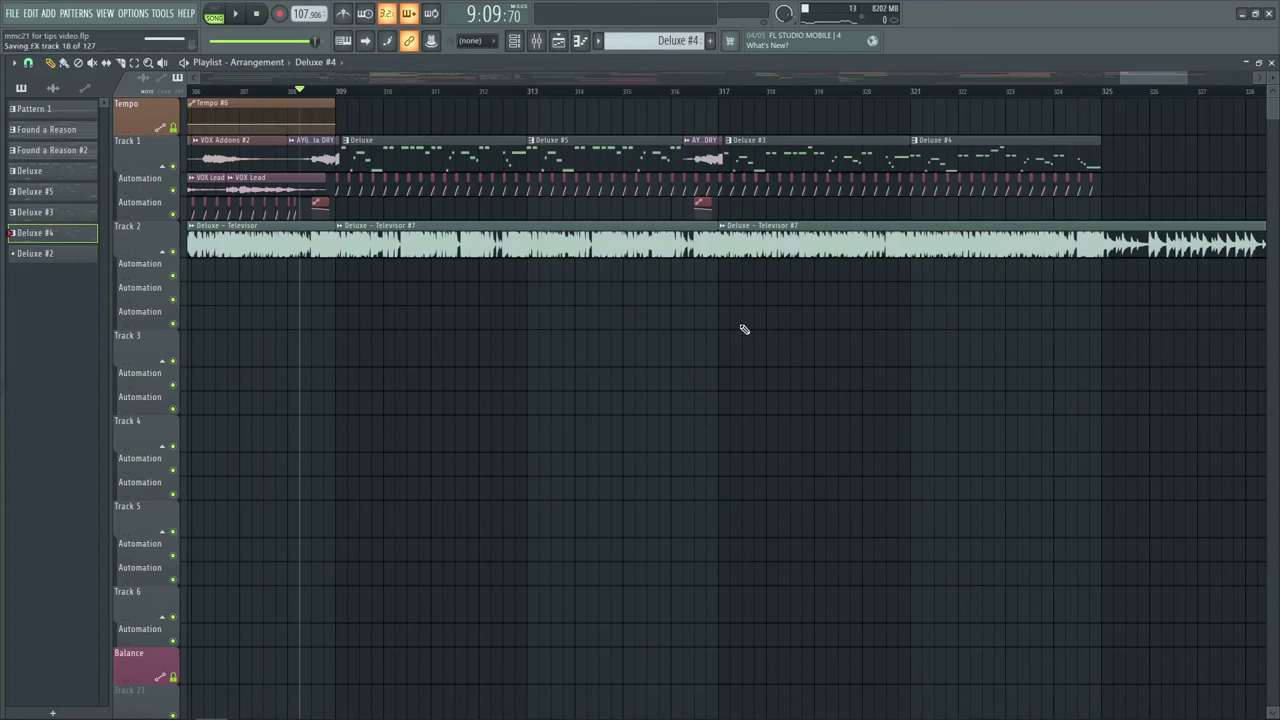
key("space")
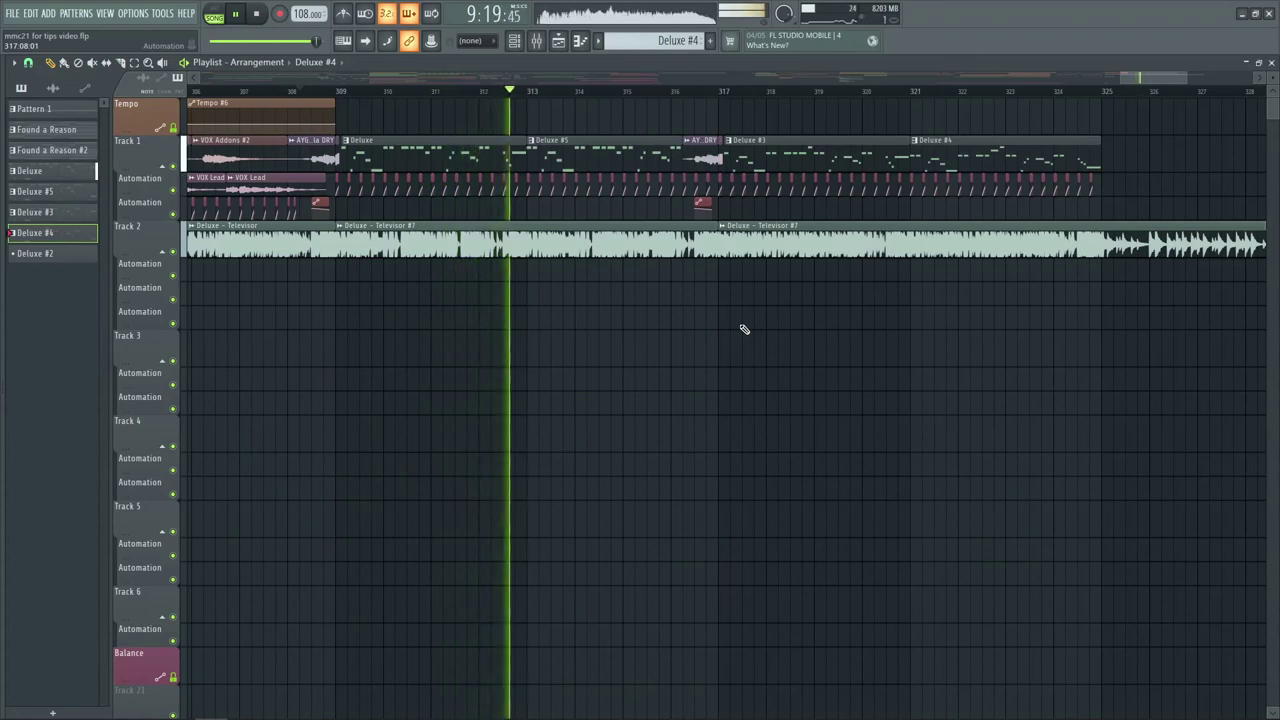
key("space")
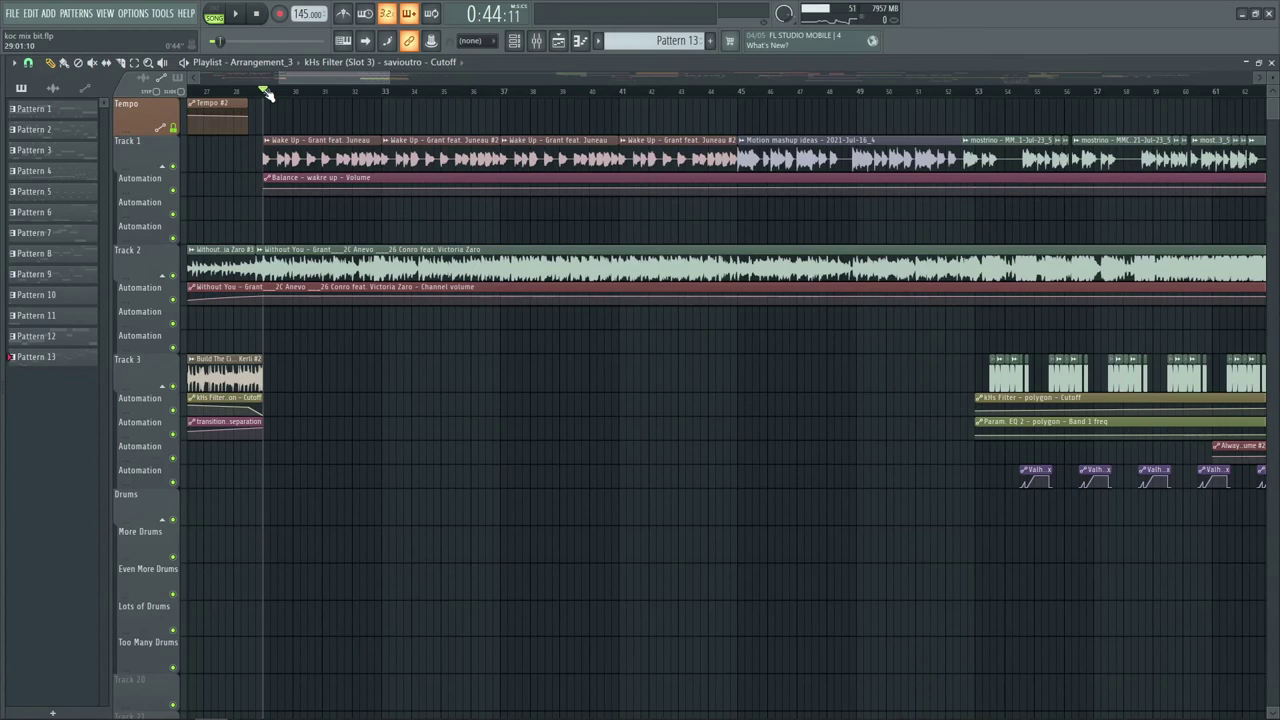
- In the koc mix bit project, play the full arrangement from bar 28 past bar 61 and stop
scroll(263, 92, "up", 1)
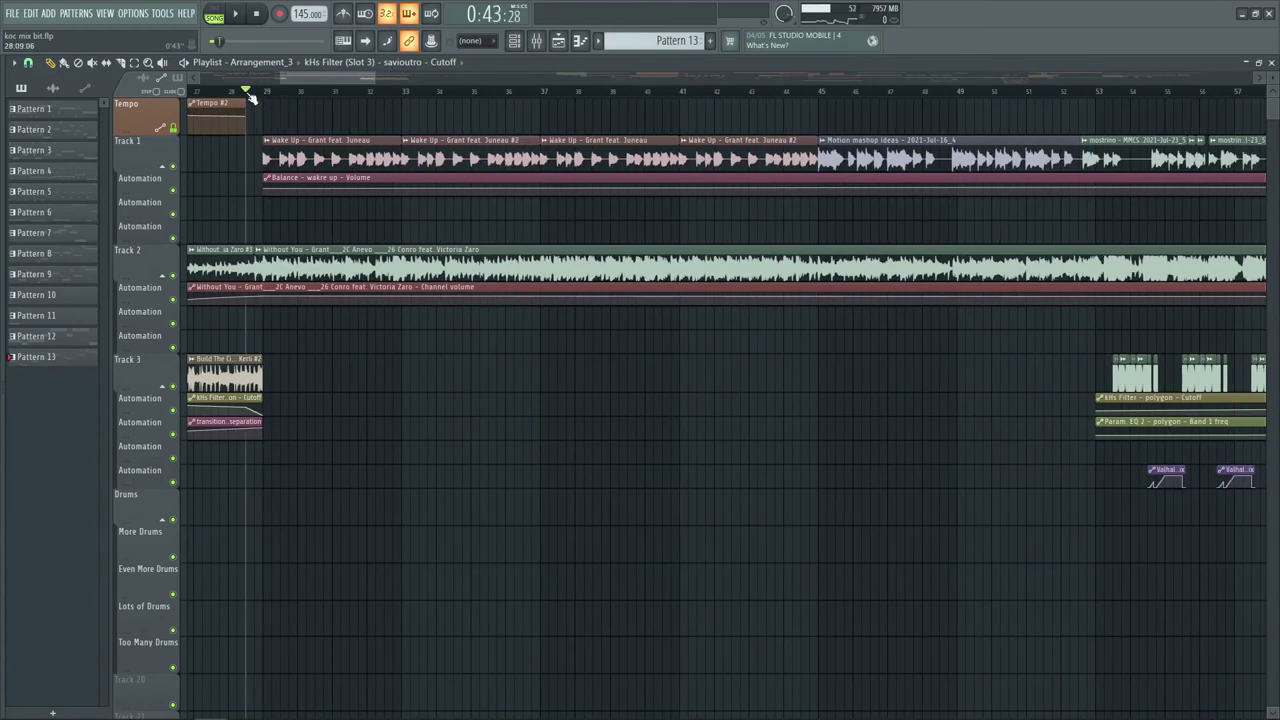
scroll(252, 97, "down", 1)
scroll(252, 97, "down", 1)
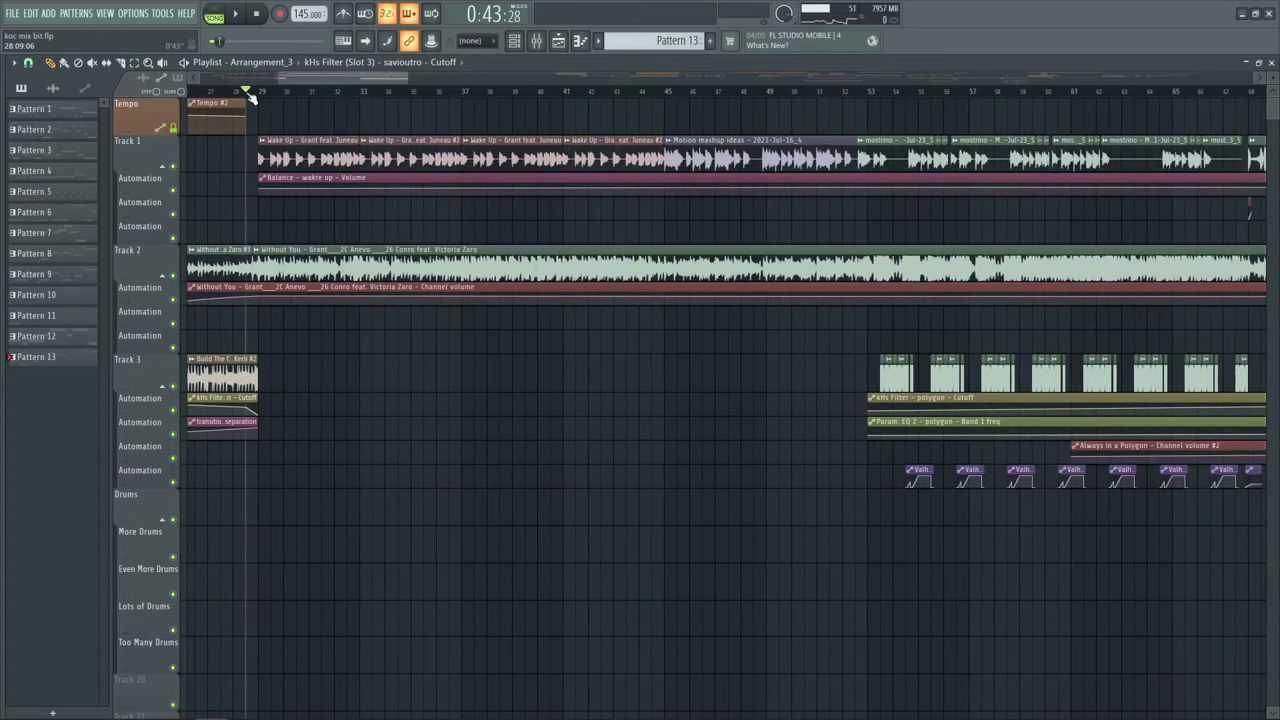
key("space")
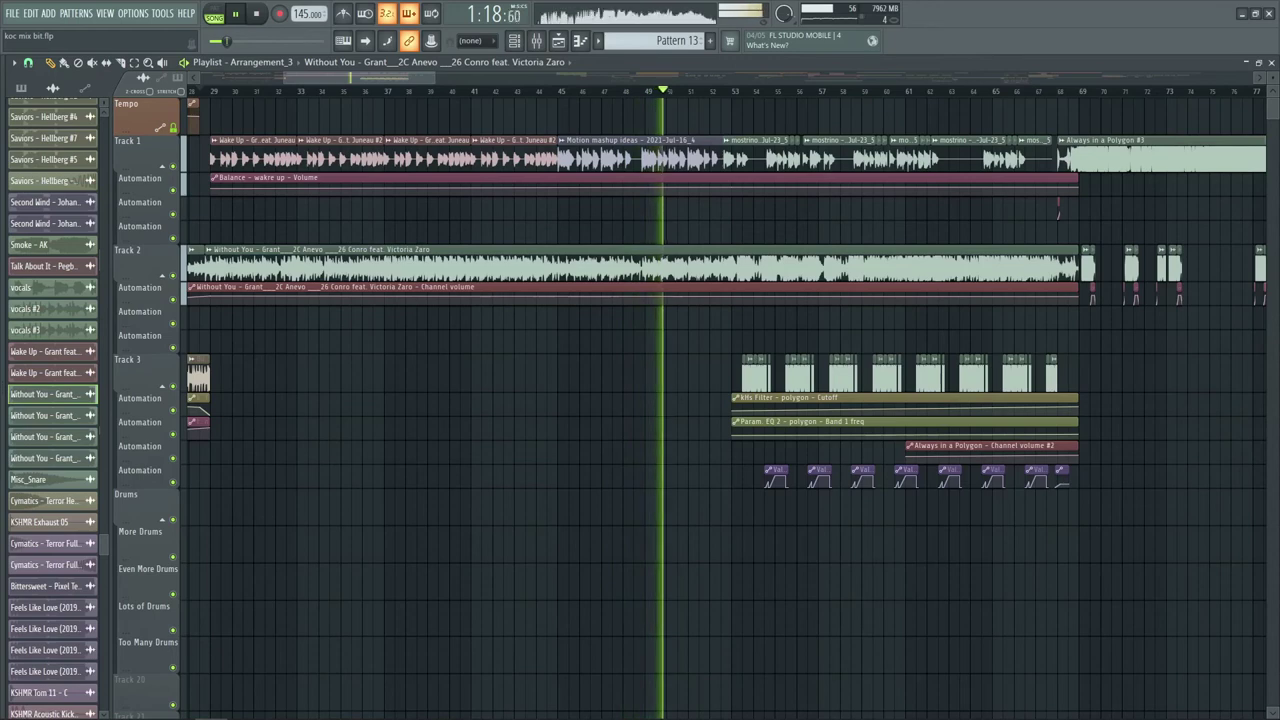
scroll(1183, 89, "up", 3)
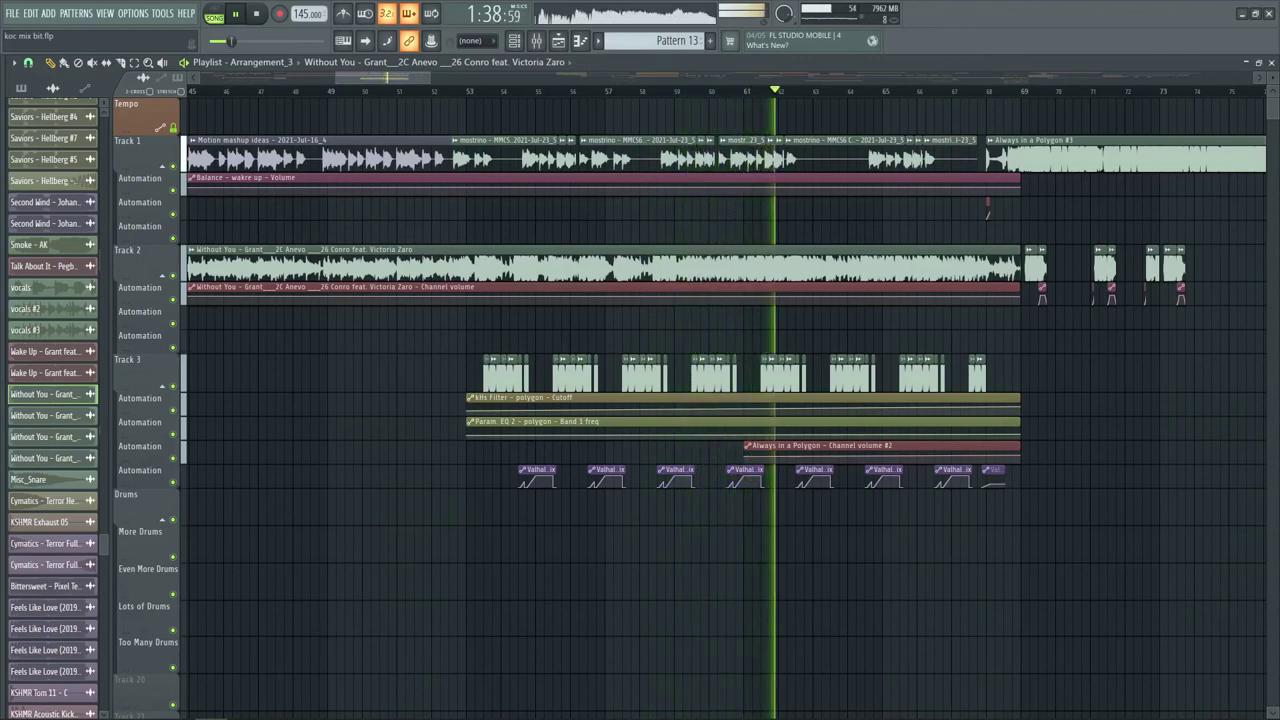
key("space")
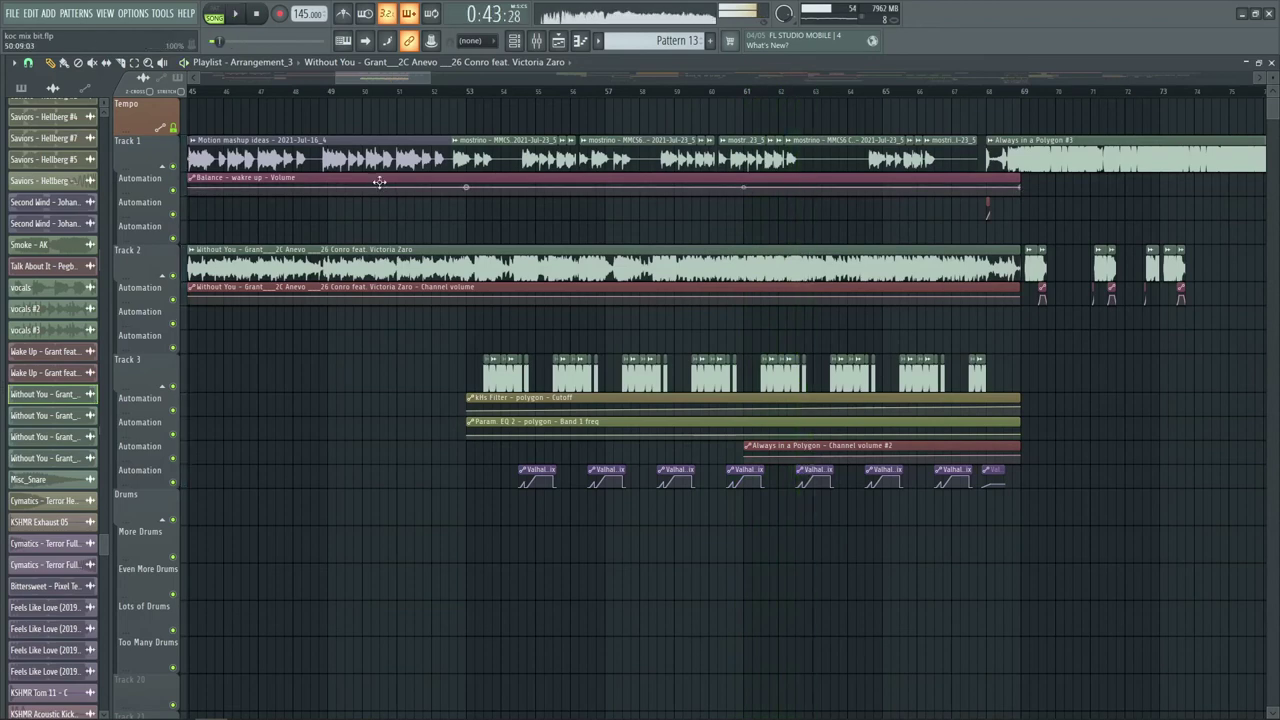
- Solo Track 1 with its automation in the koc mix bit project, play it from bar 45 past bar 62, and stop
scroll(362, 77, "left", 2)
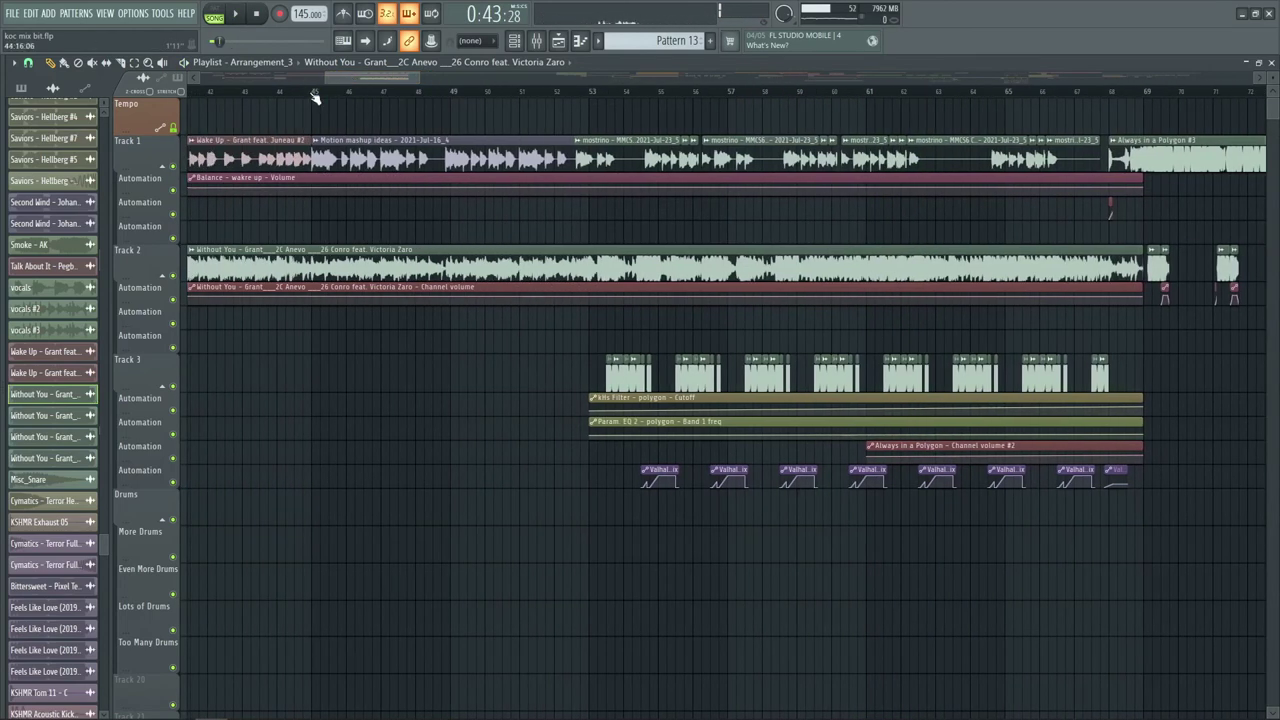
right_click(178, 170)
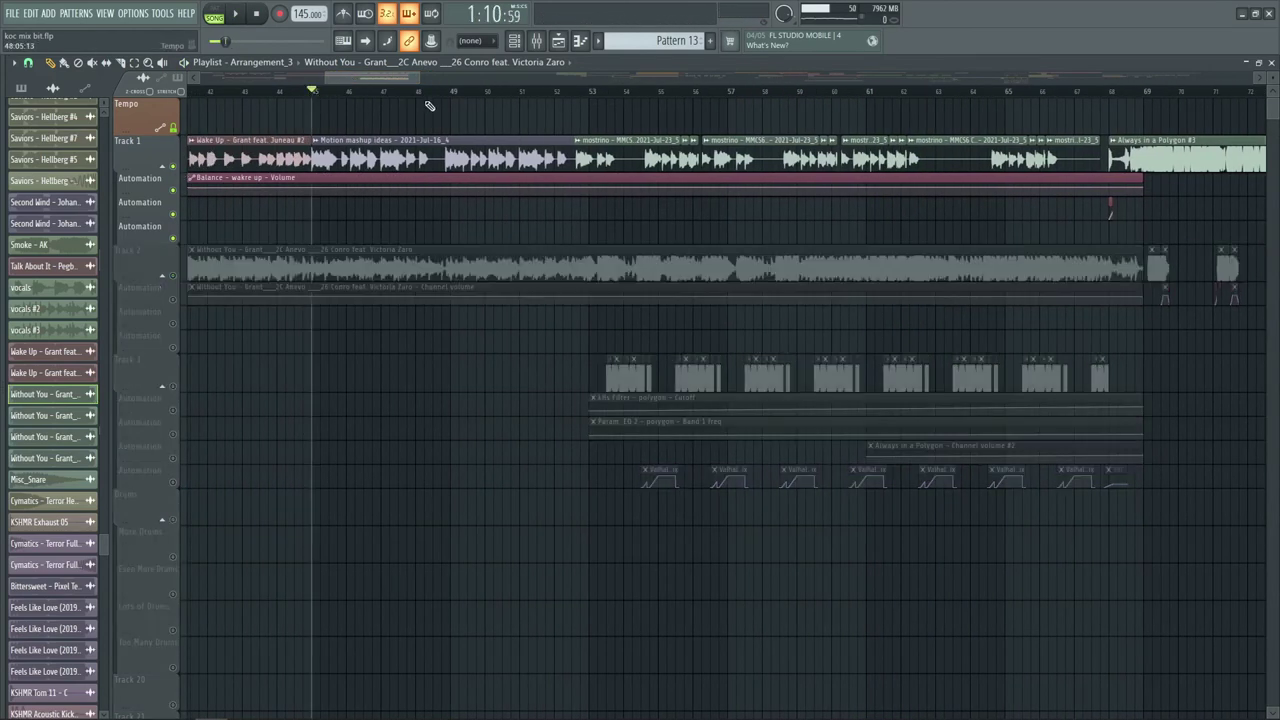
key("space")
scroll(428, 105, "up", 2)
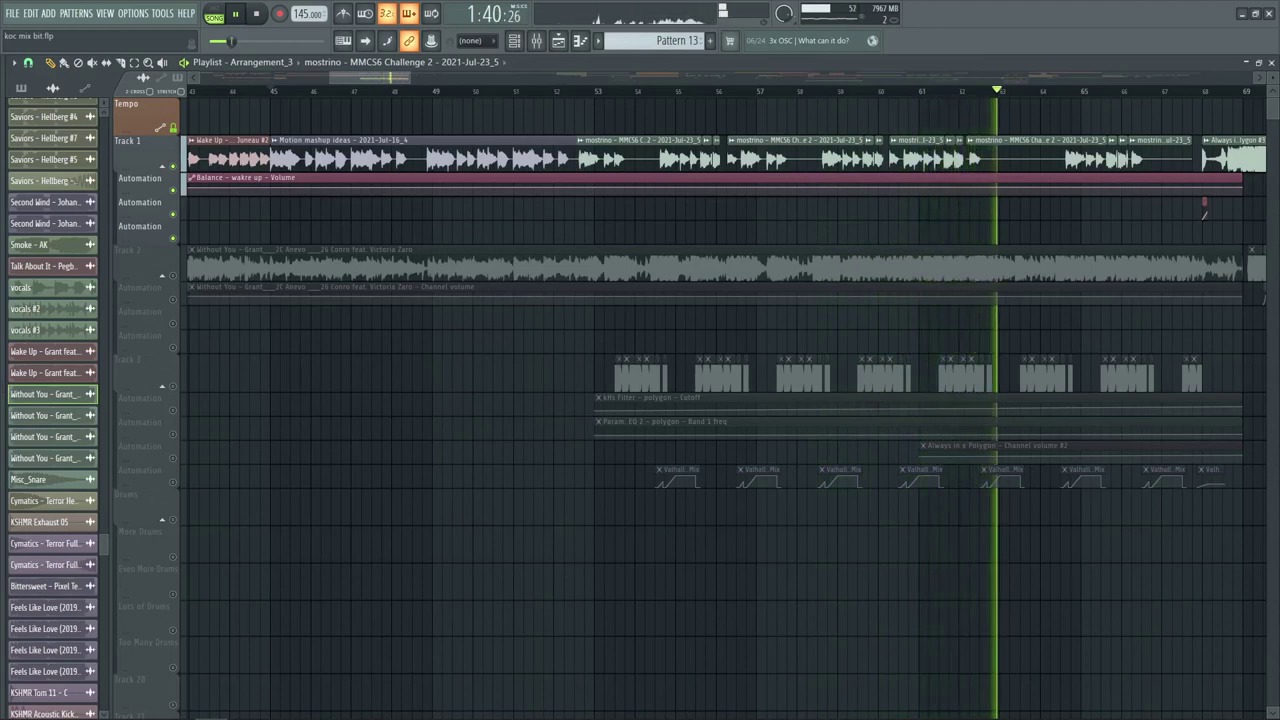
key("space")
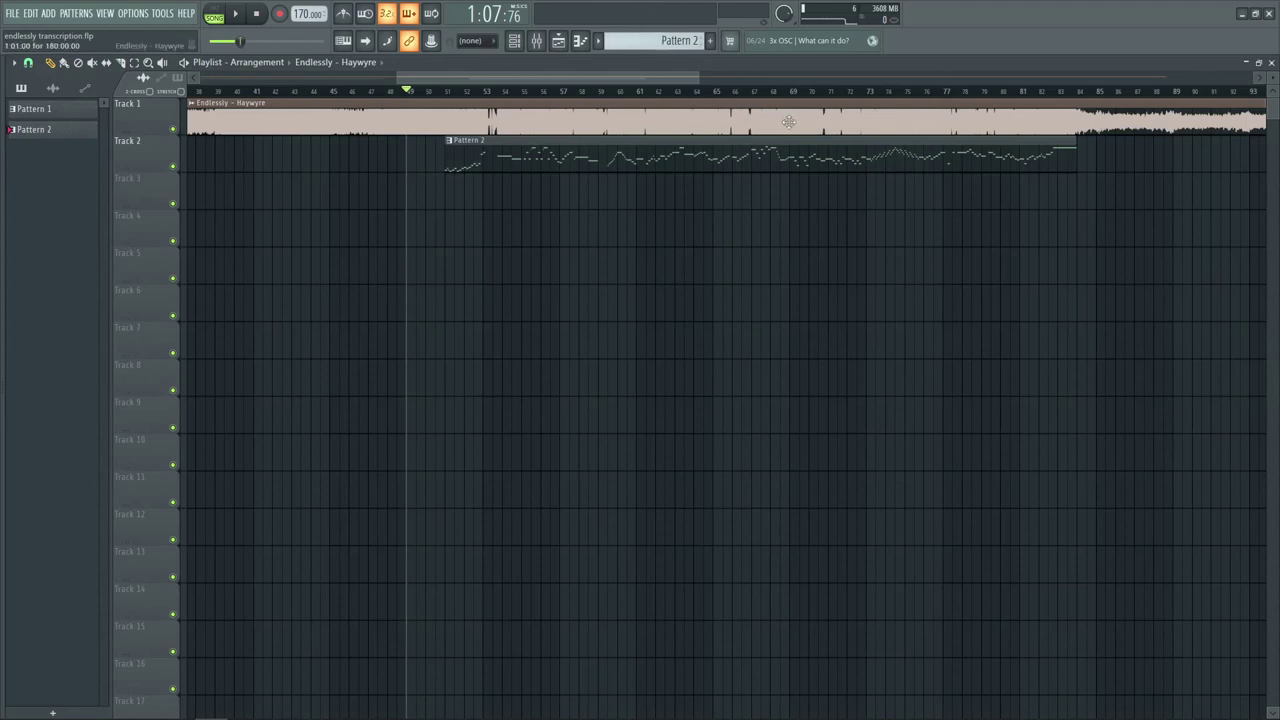
- In the endlessly transcription project, play from bar 49 to bar 84, temporarily soloing Track 2 to hear Pattern 2 alone, and stop
scroll(806, 100, "up", 2)
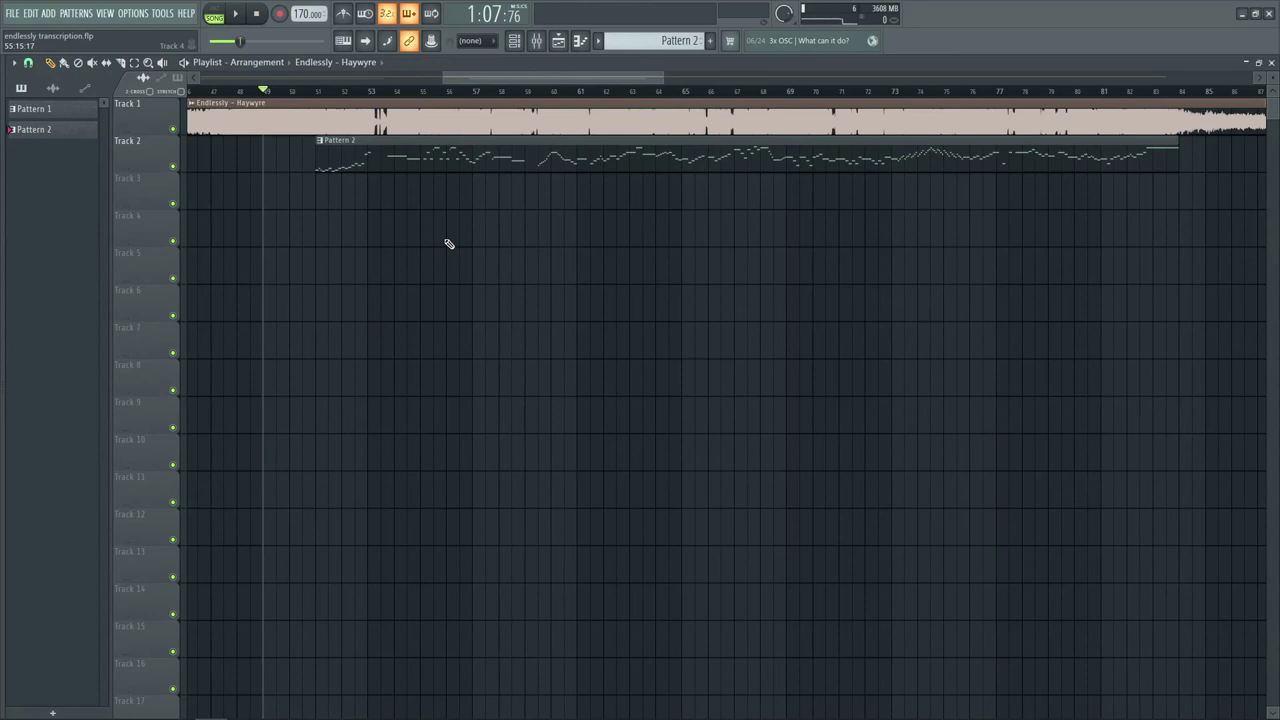
key("space")
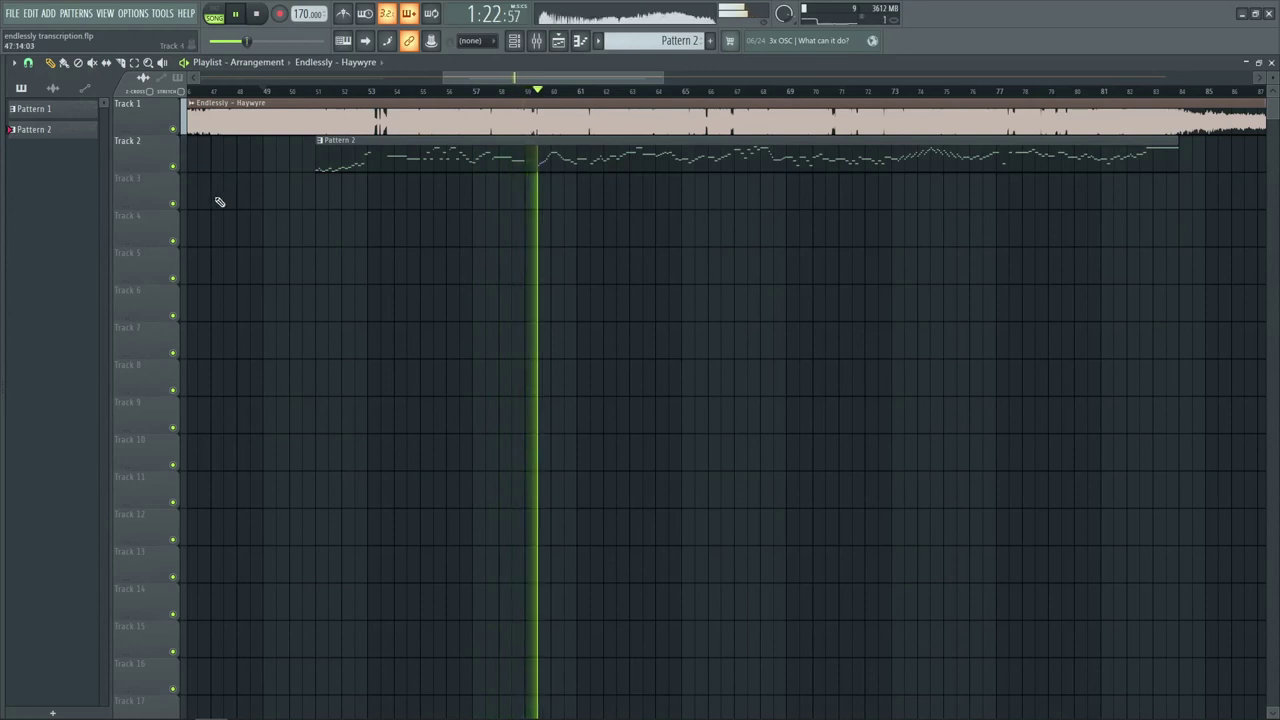
right_click(174, 167)
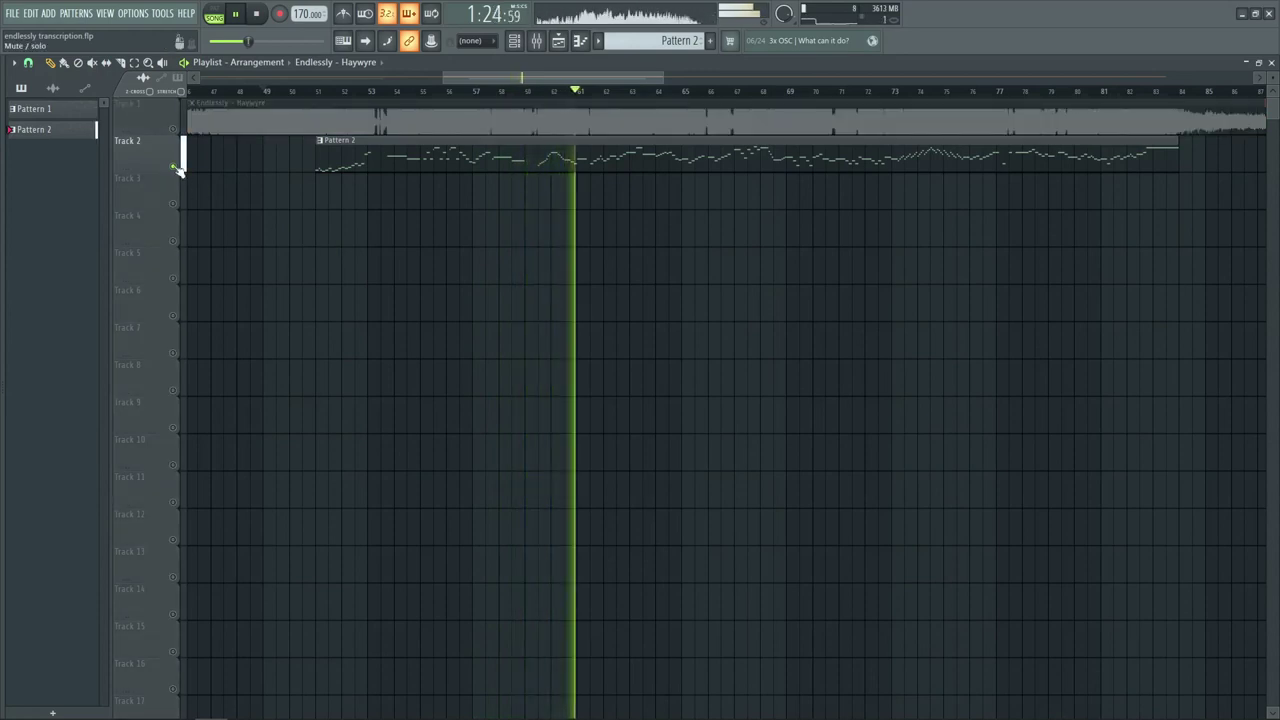
right_click(175, 167)
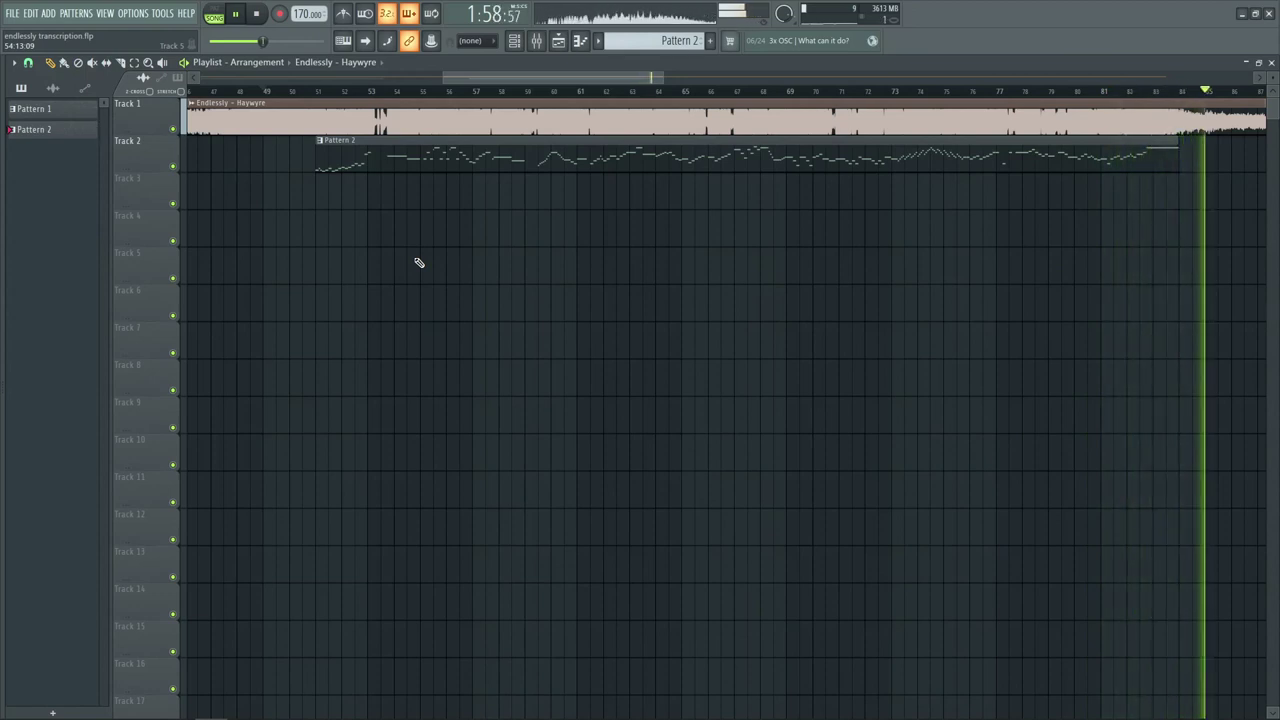
key("space")
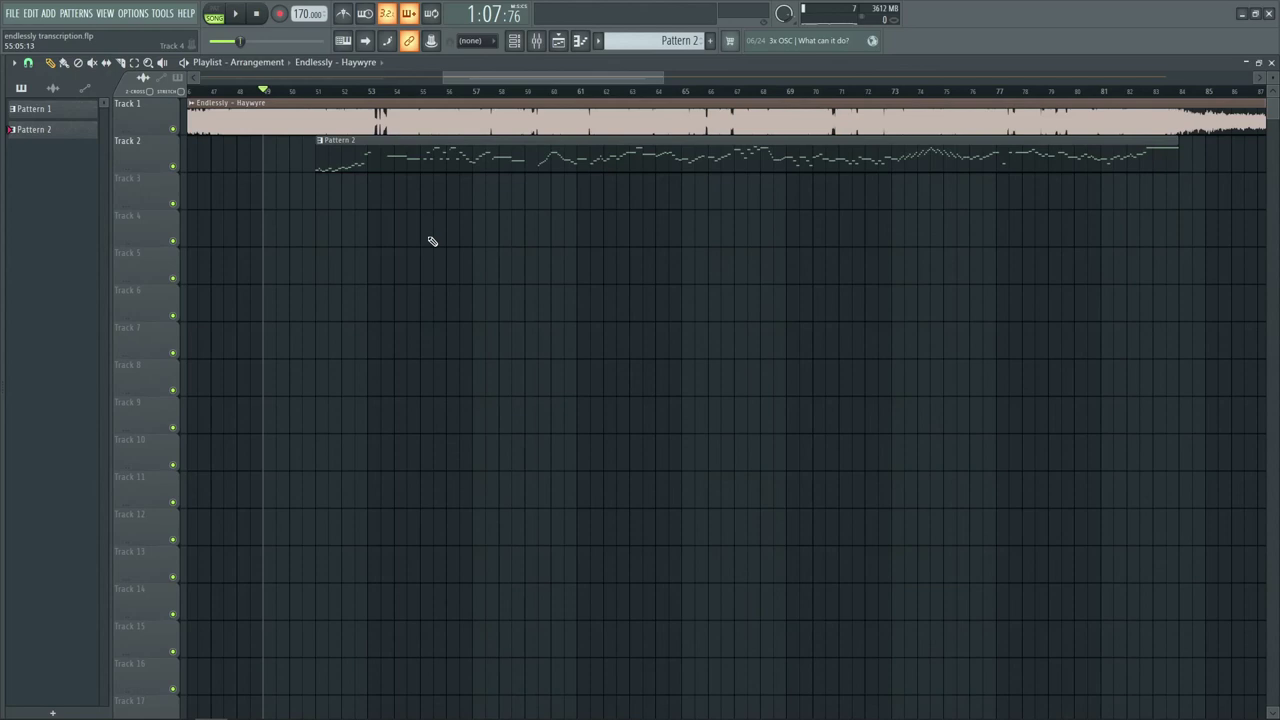
- Open Pattern 2 in the Keyzone Classic piano roll and view its transcribed notes from bar 1
left_click(386, 169)
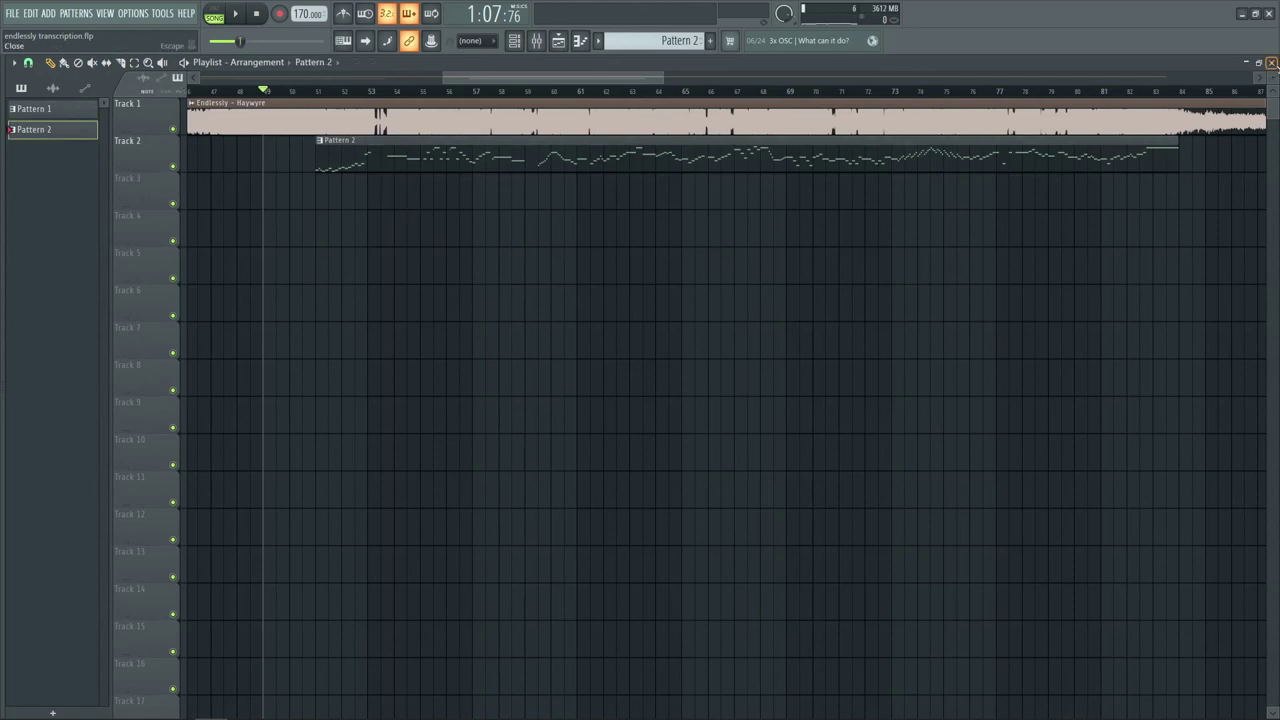
key("F9")
left_click(270, 106)
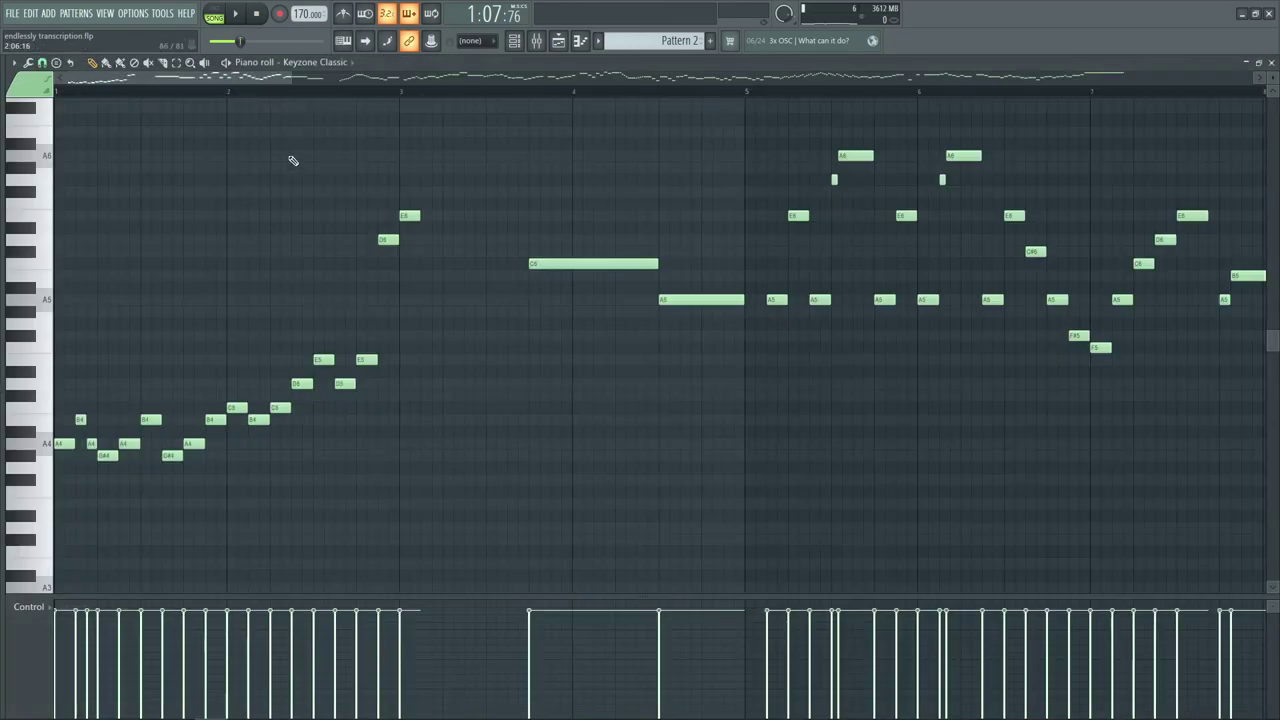
scroll(293, 160, "down", 1)
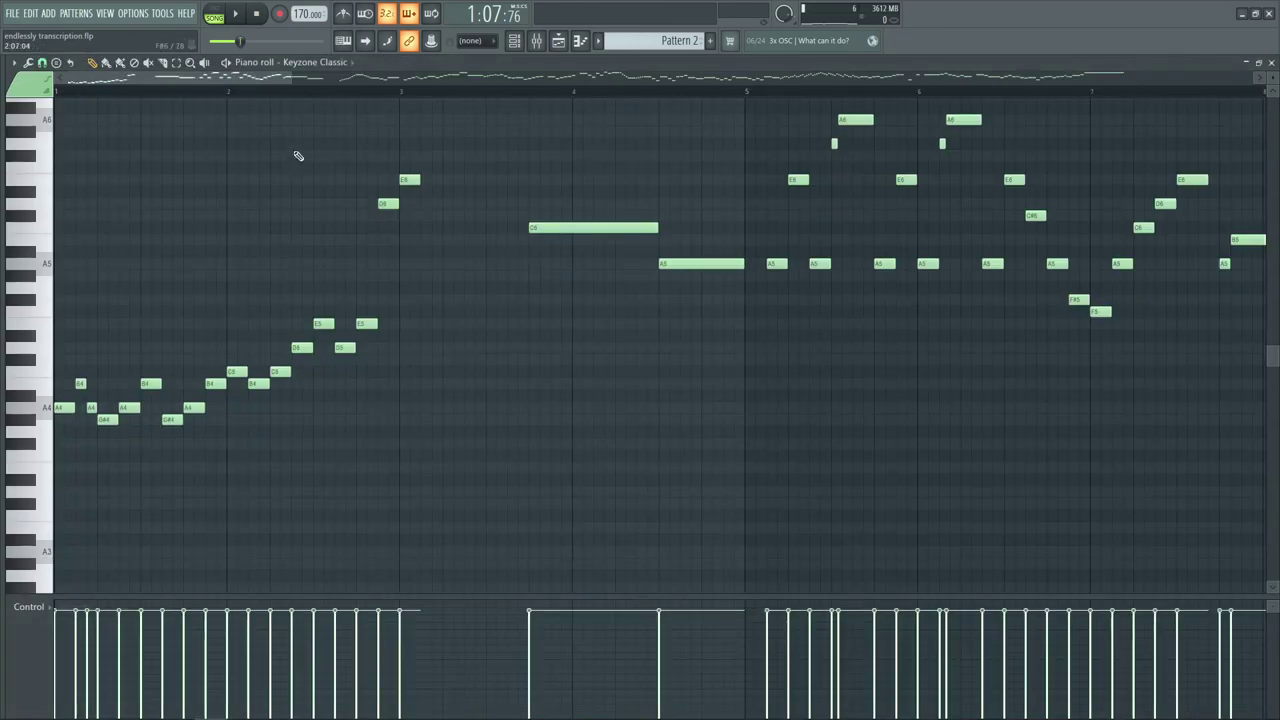
scroll(292, 101, "down", 3, "ctrl")
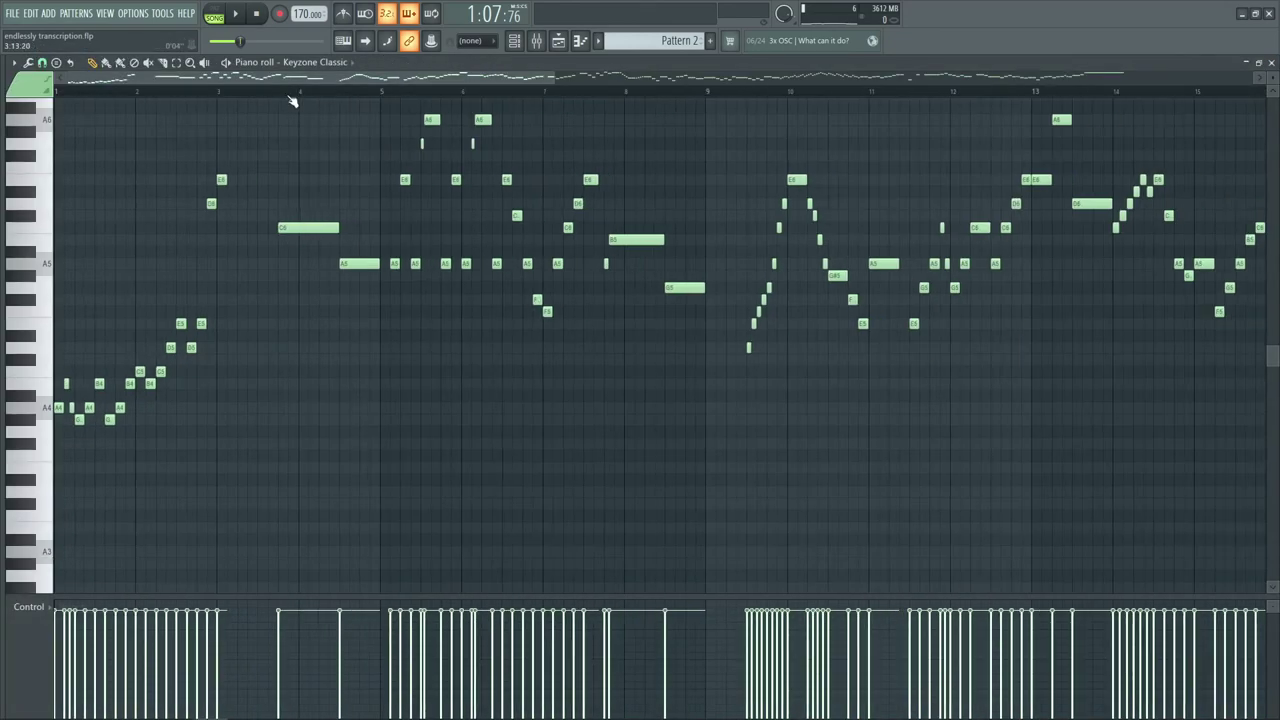
scroll(160, 232, "up", 2)
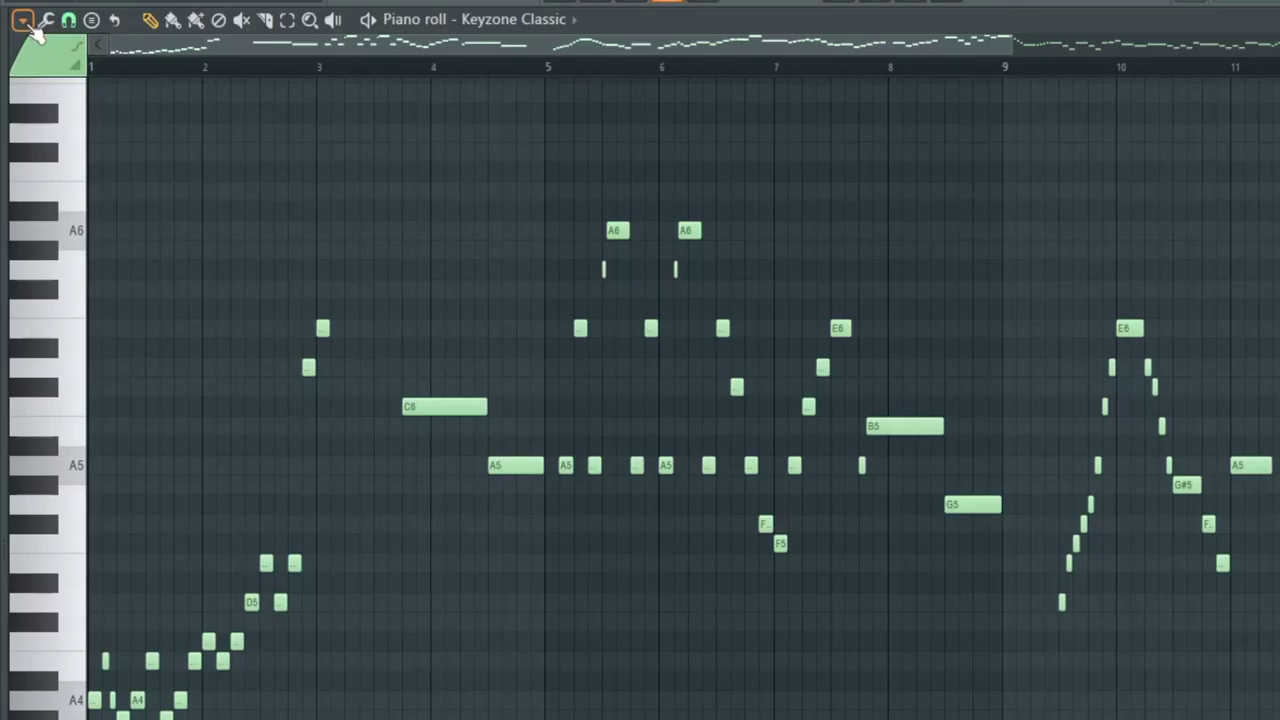
- Set the piano roll's scale highlighting to A Minor Natural (Aeolian) and examine the opening notes of Pattern 2
left_click(15, 63)
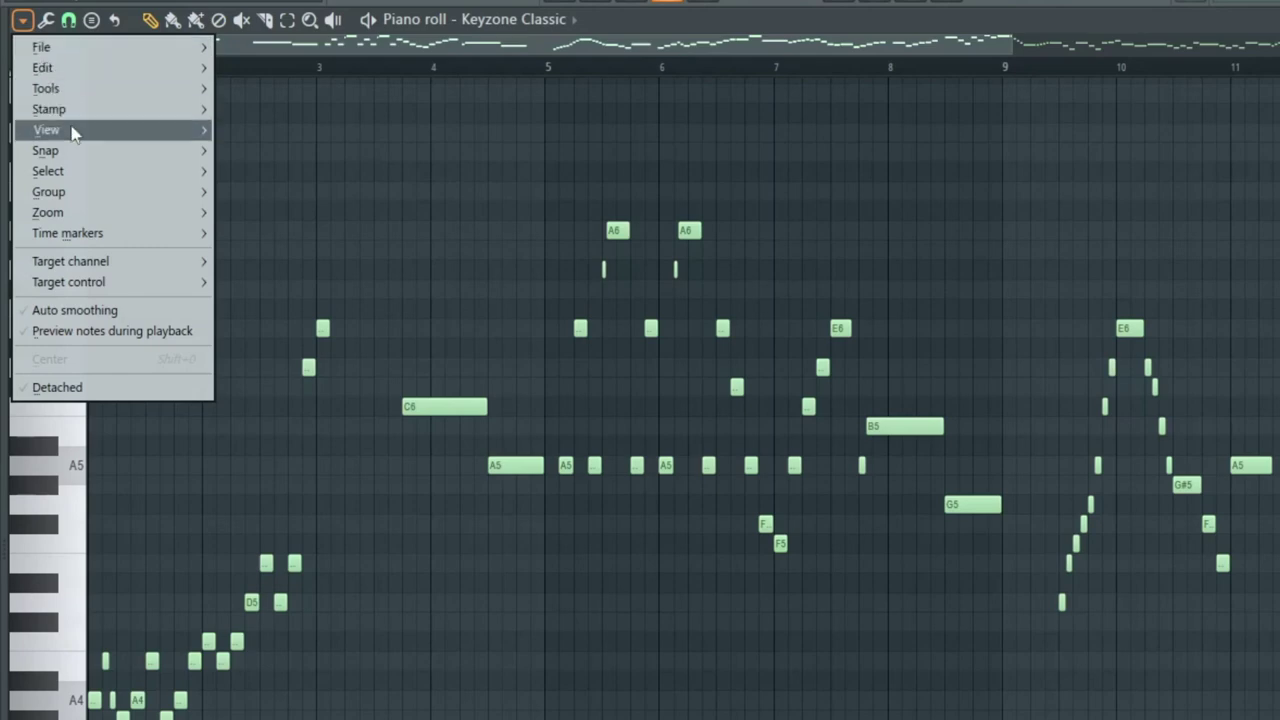
mouse_move(72, 133)
mouse_move(360, 450)
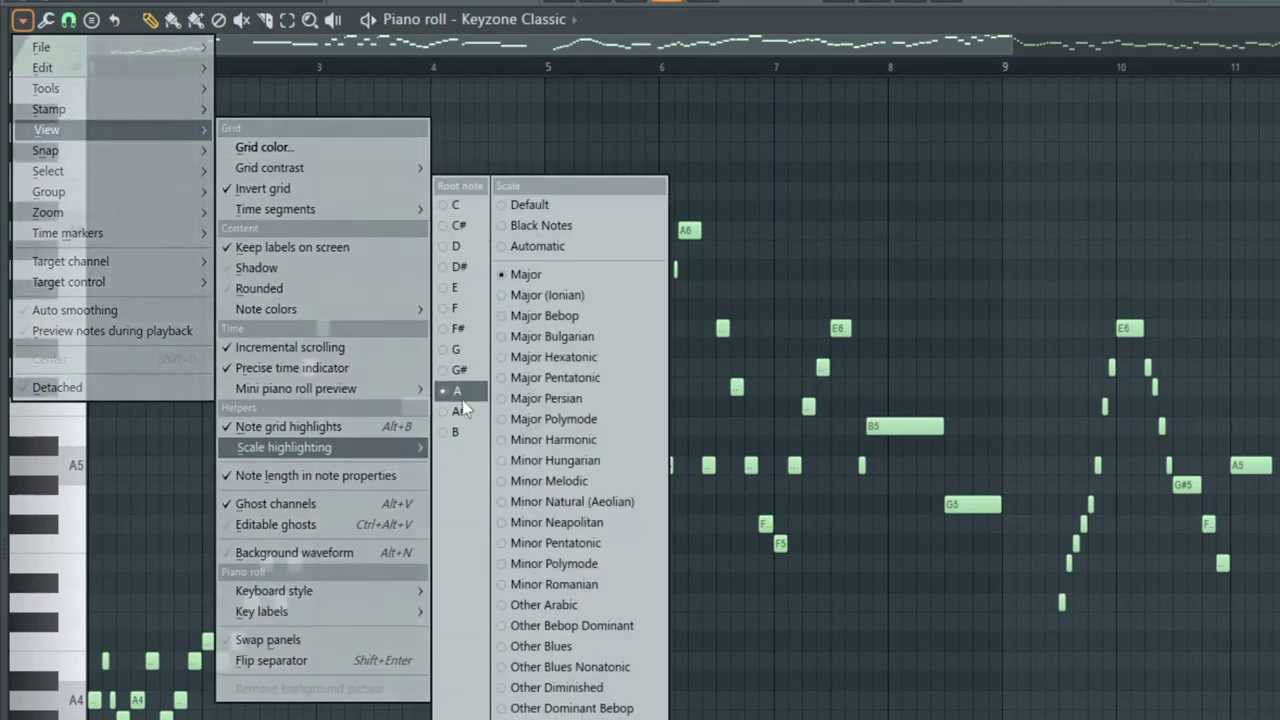
left_click(580, 502)
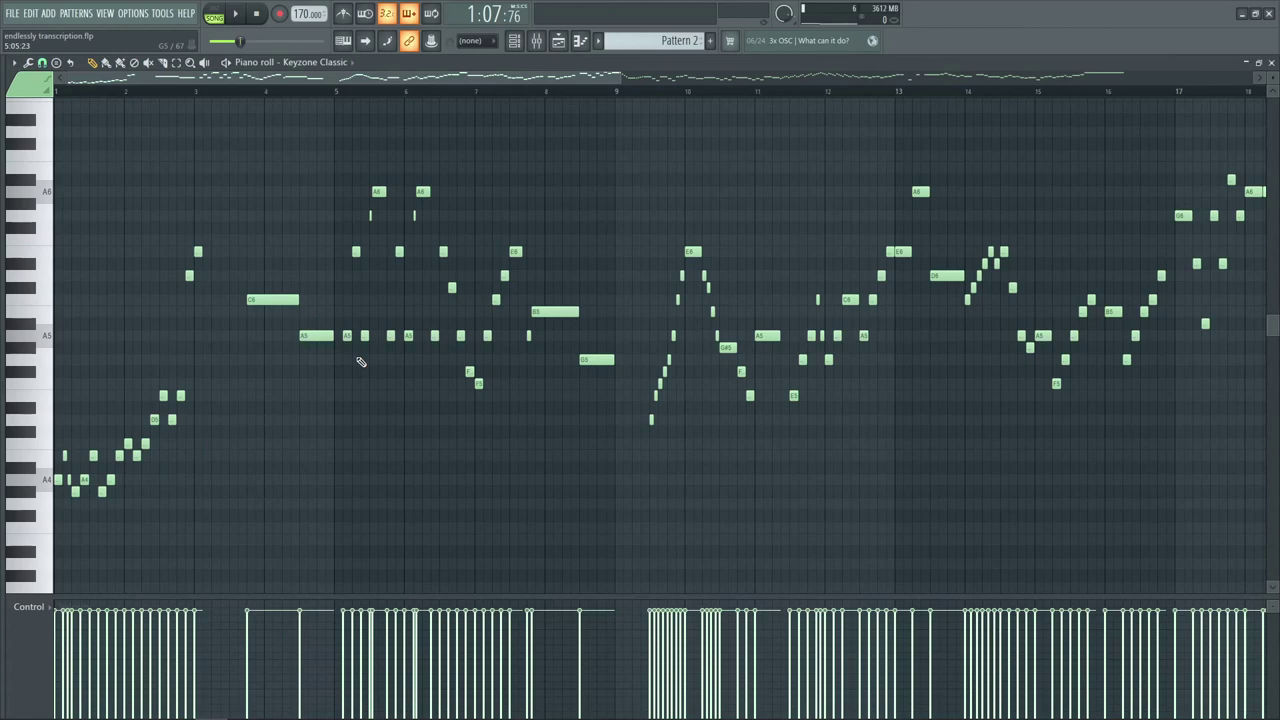
scroll(370, 350, "down", 1)
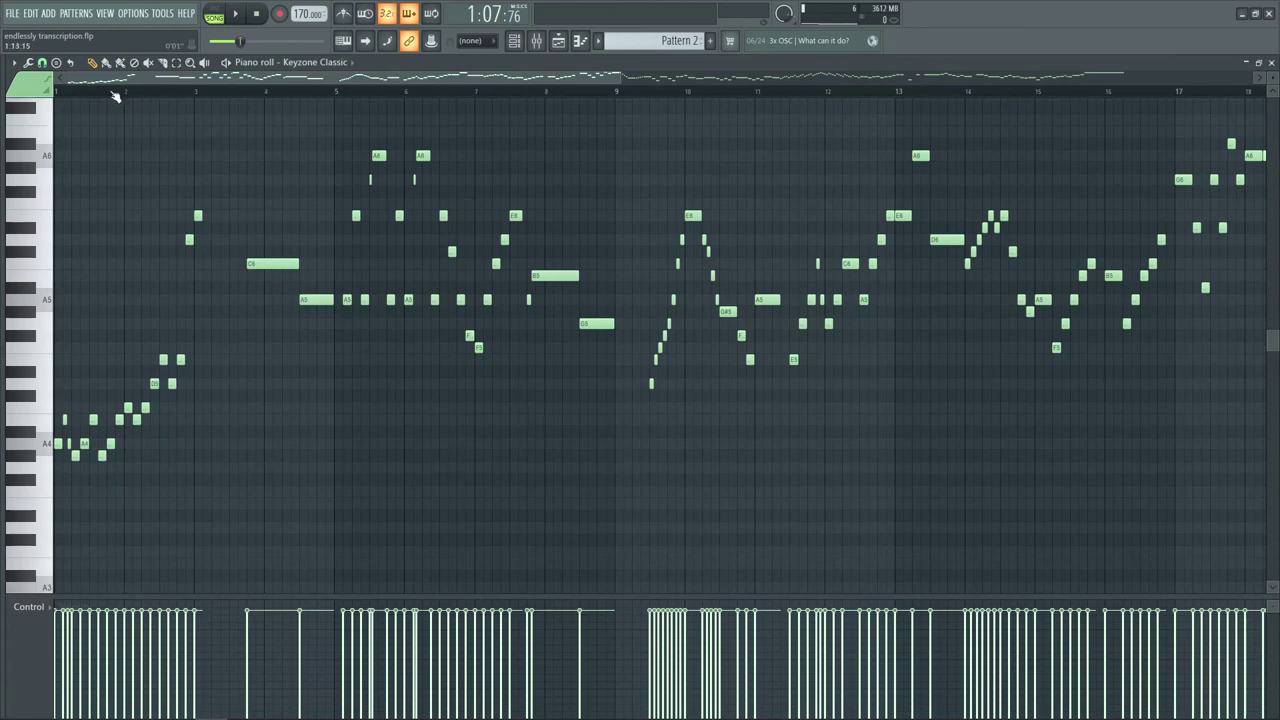
scroll(132, 80, "up", 2)
scroll(108, 97, "up", 2)
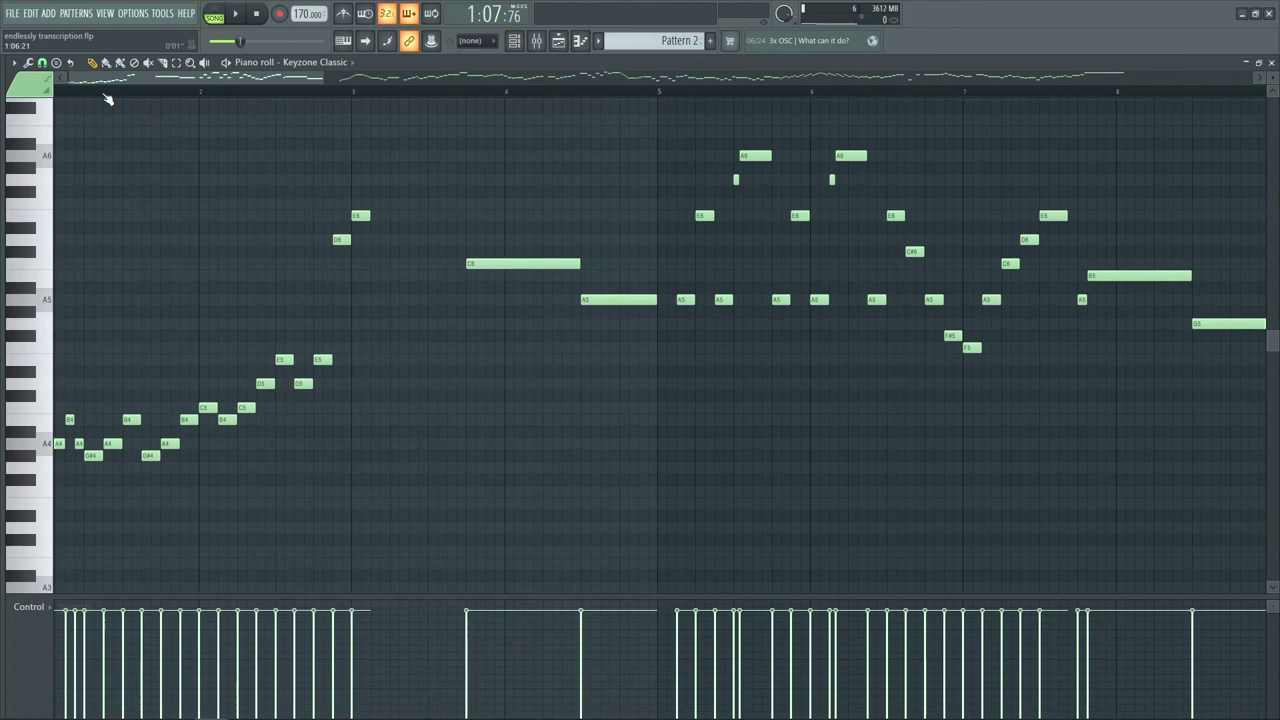
scroll(108, 97, "up", 2)
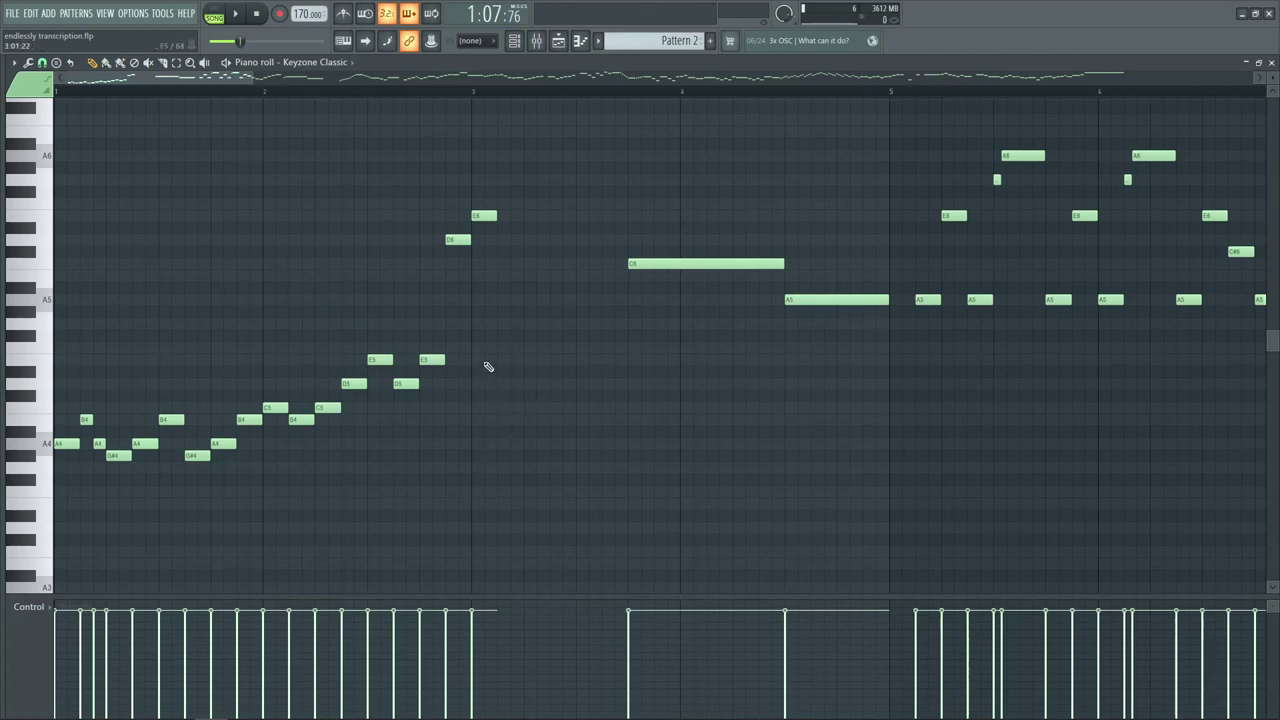
- Switch to pattern mode and play the fast rising and falling note run from bar 23 of Pattern 2
scroll(557, 94, "down", 8)
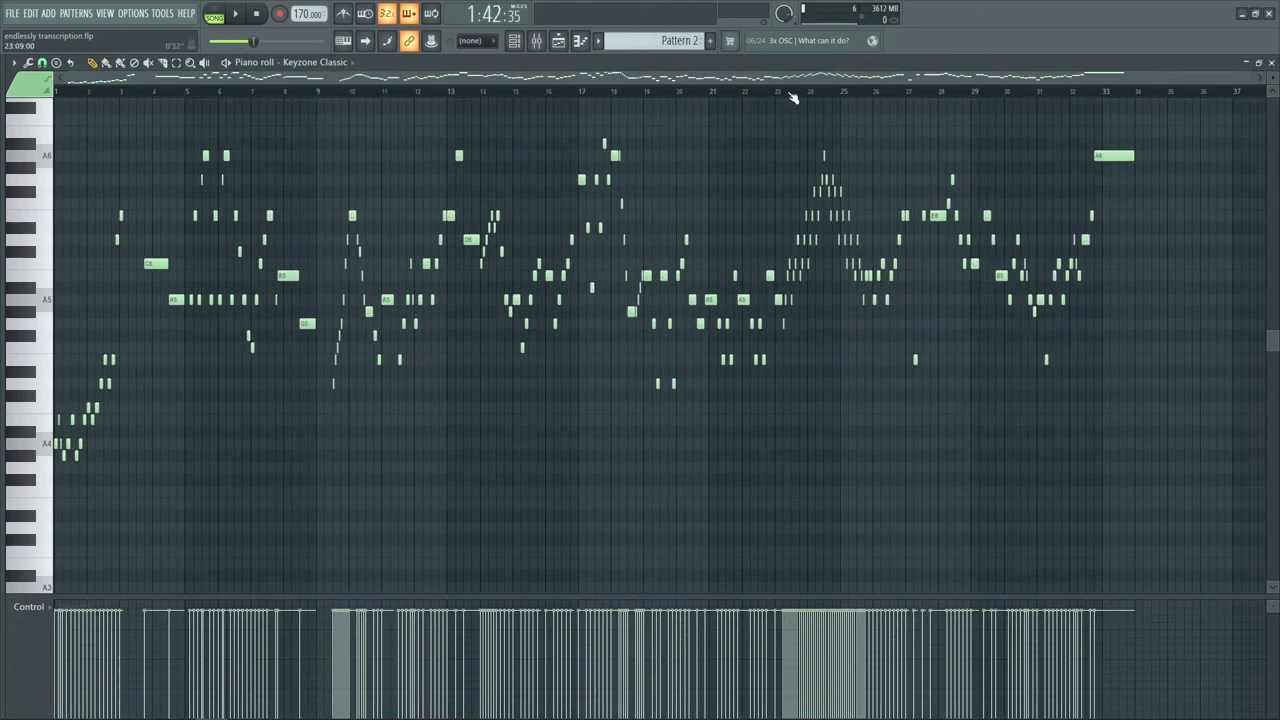
scroll(840, 94, "up", 6)
left_click(214, 14)
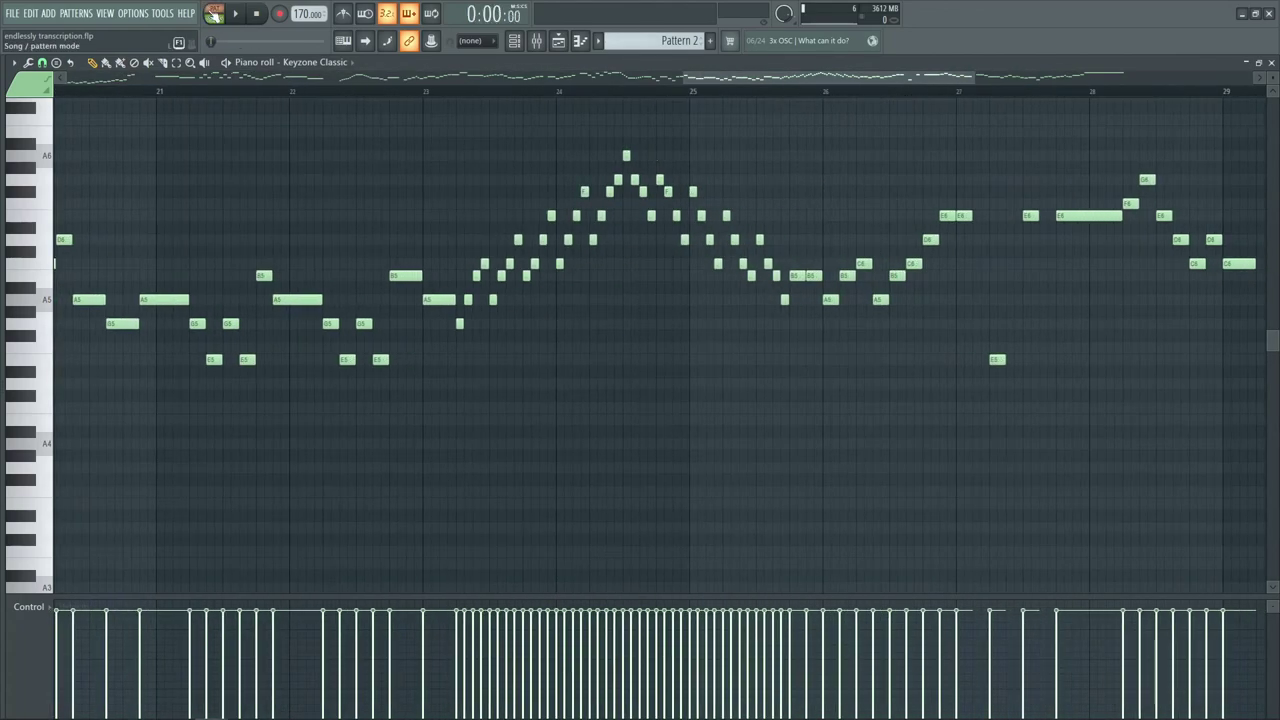
left_click(443, 94)
scroll(708, 100, "up", 2)
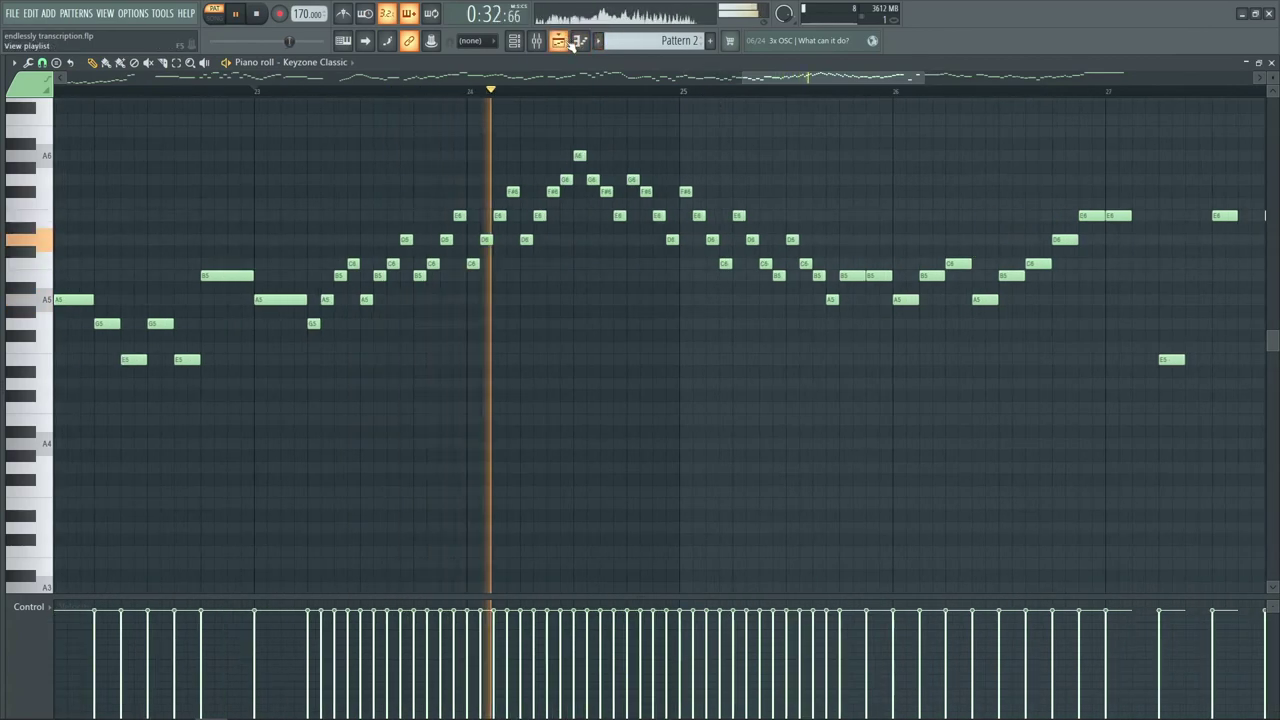
- Return to the playlist in song mode, mute Track 2, and play the original Endlessly clip from bar 73 past bar 75
key("F5")
key("l")
left_click(893, 93)
scroll(893, 93, "up", 5)
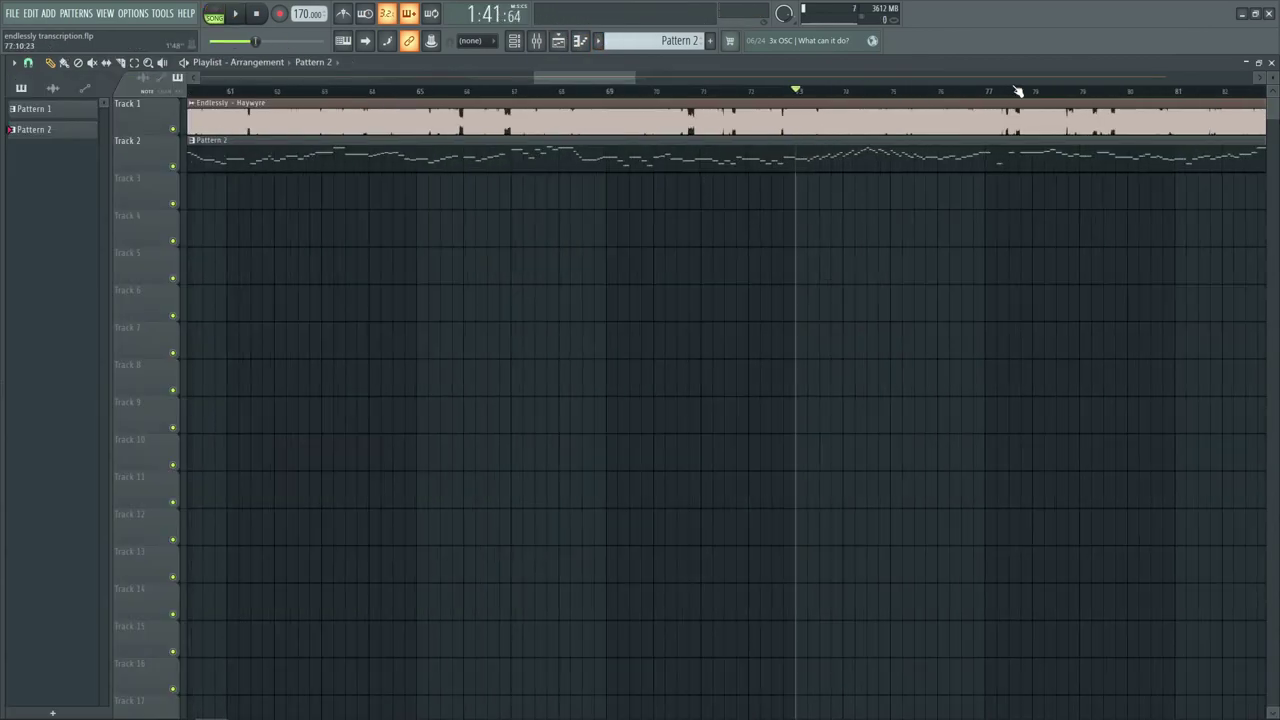
left_click(172, 166)
key("space")
scroll(648, 100, "up", 3)
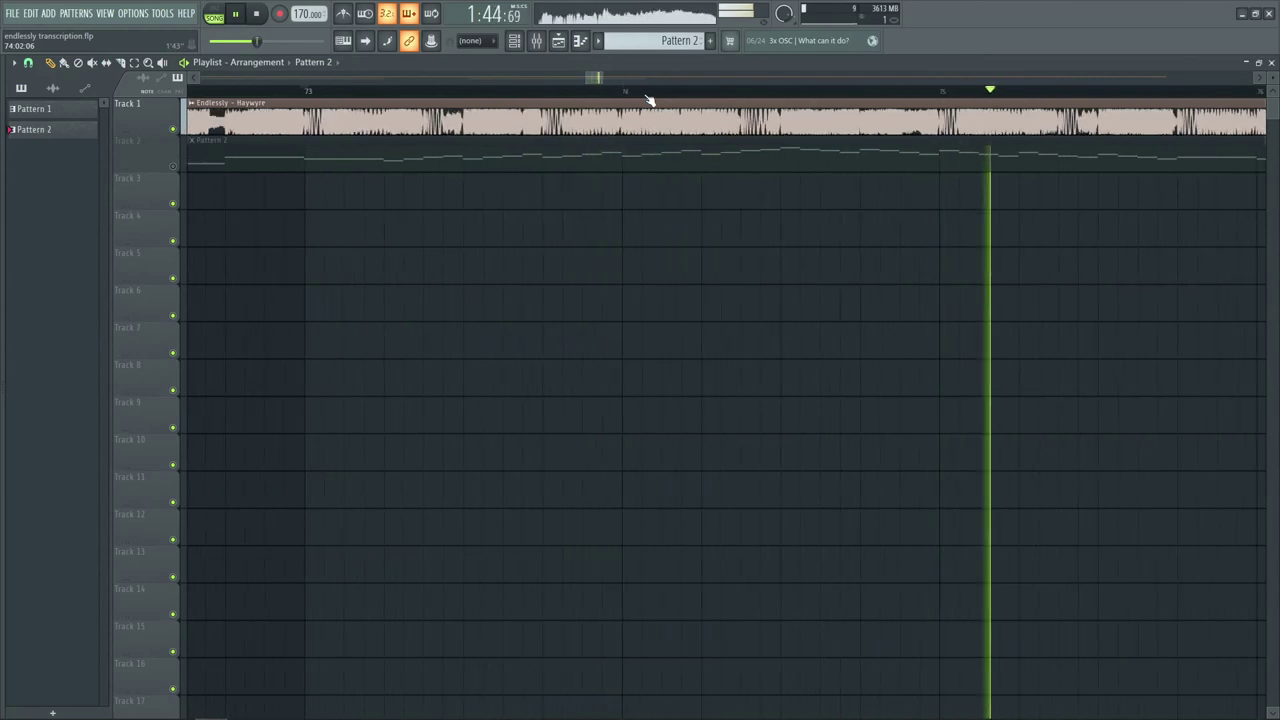
key("space")
- Select a single short note of the Endlessly clip in bar 73, play it as a loop, and clear the selection
scroll(648, 100, "down", 1)
scroll(648, 100, "up", 1)
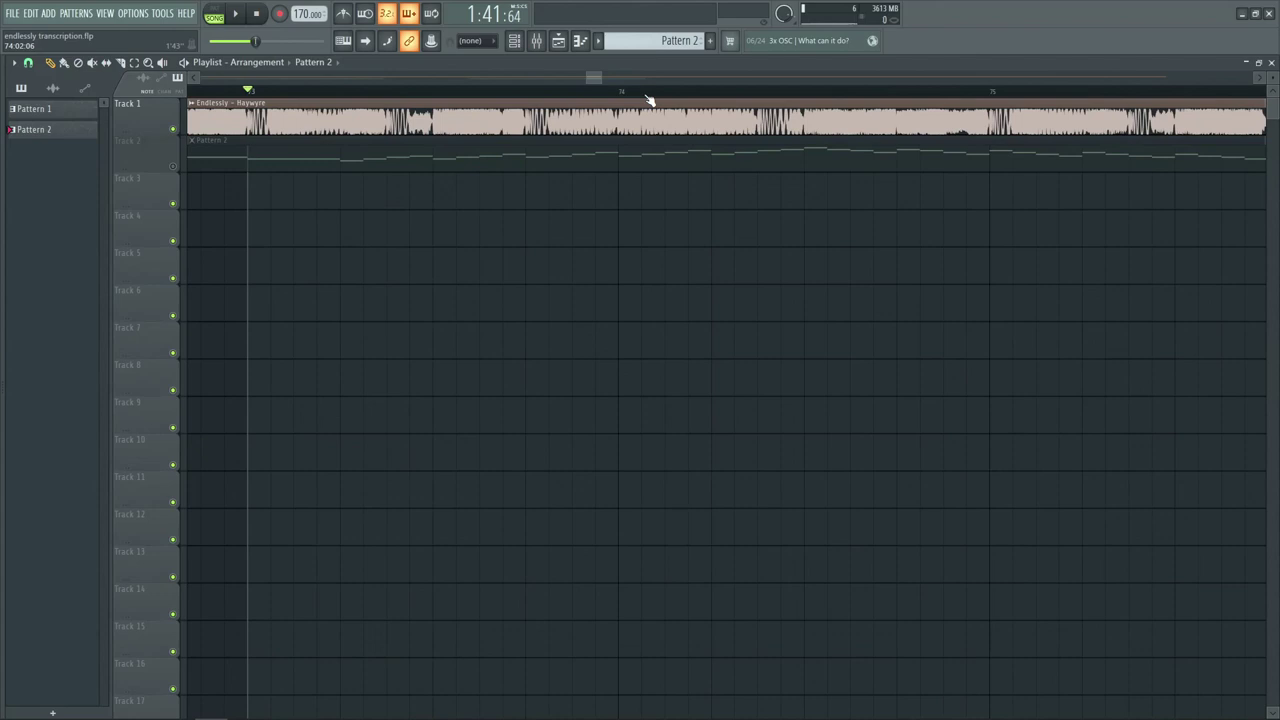
scroll(445, 104, "up", 1)
left_click(436, 96)
scroll(477, 94, "up", 2)
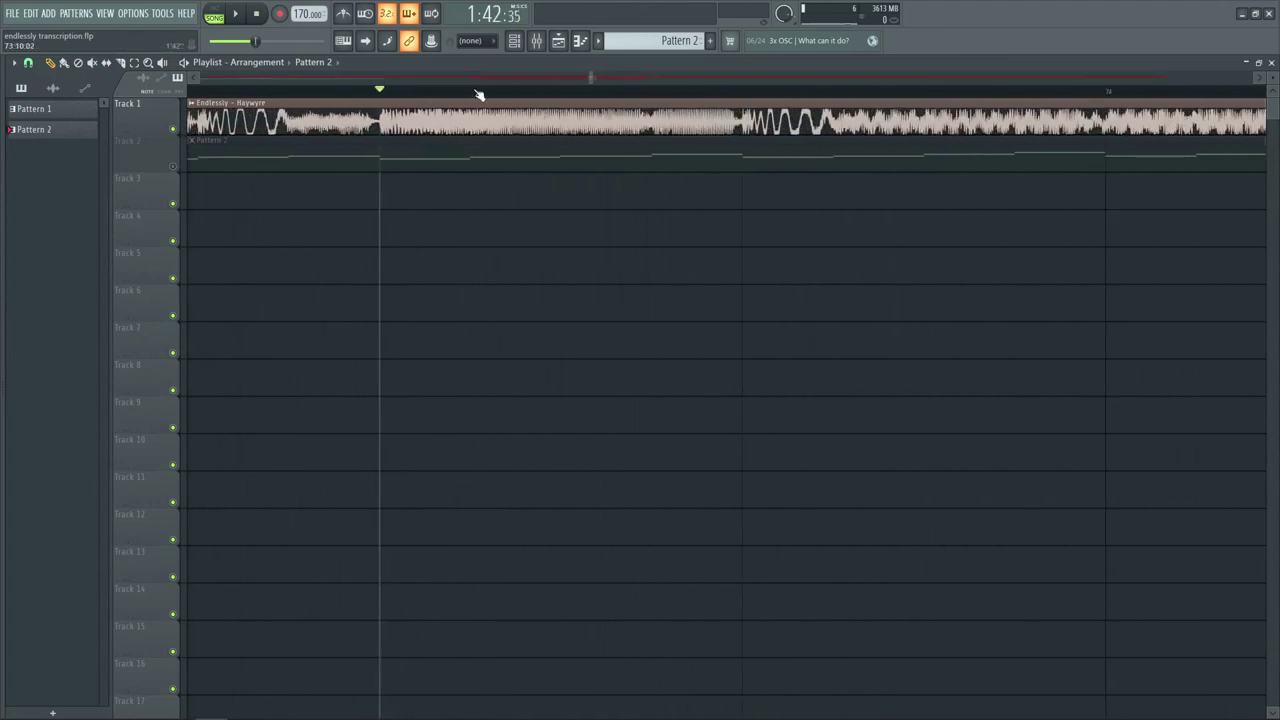
left_click(476, 92)
key("space")
left_click_drag(476, 94, 552, 96)
key("space")
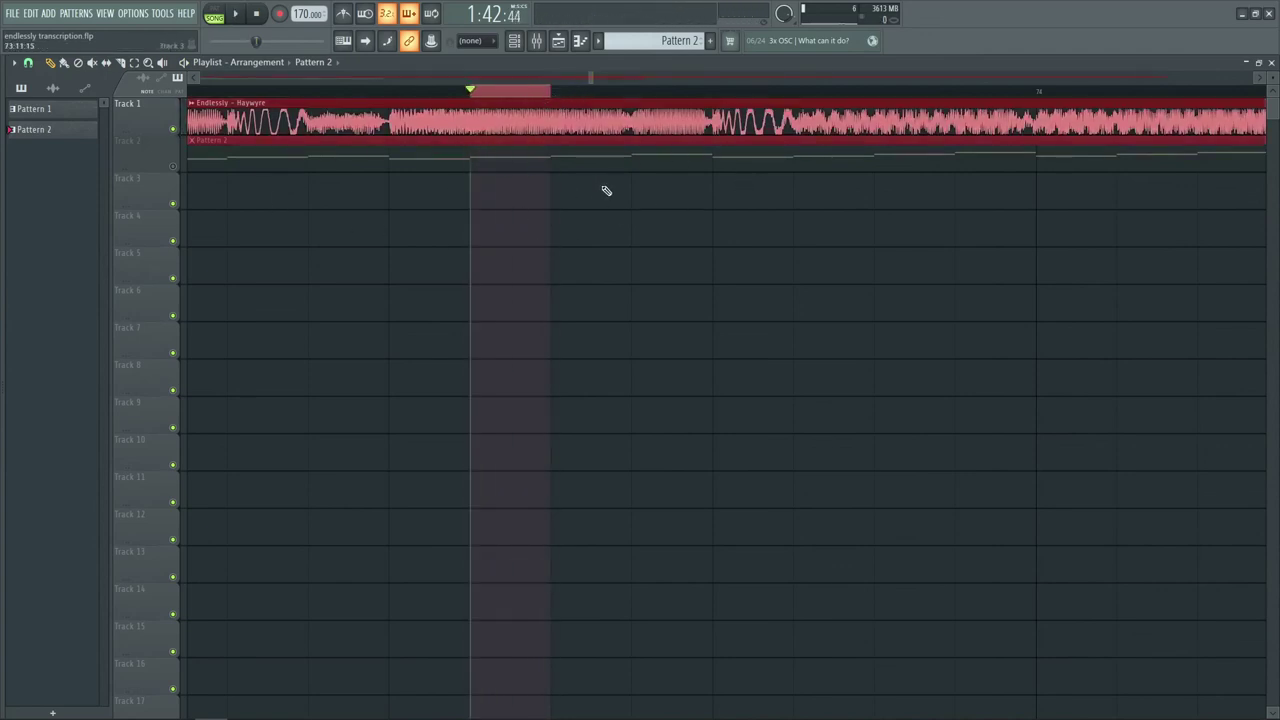
key("space")
key("space")
left_click(406, 179)
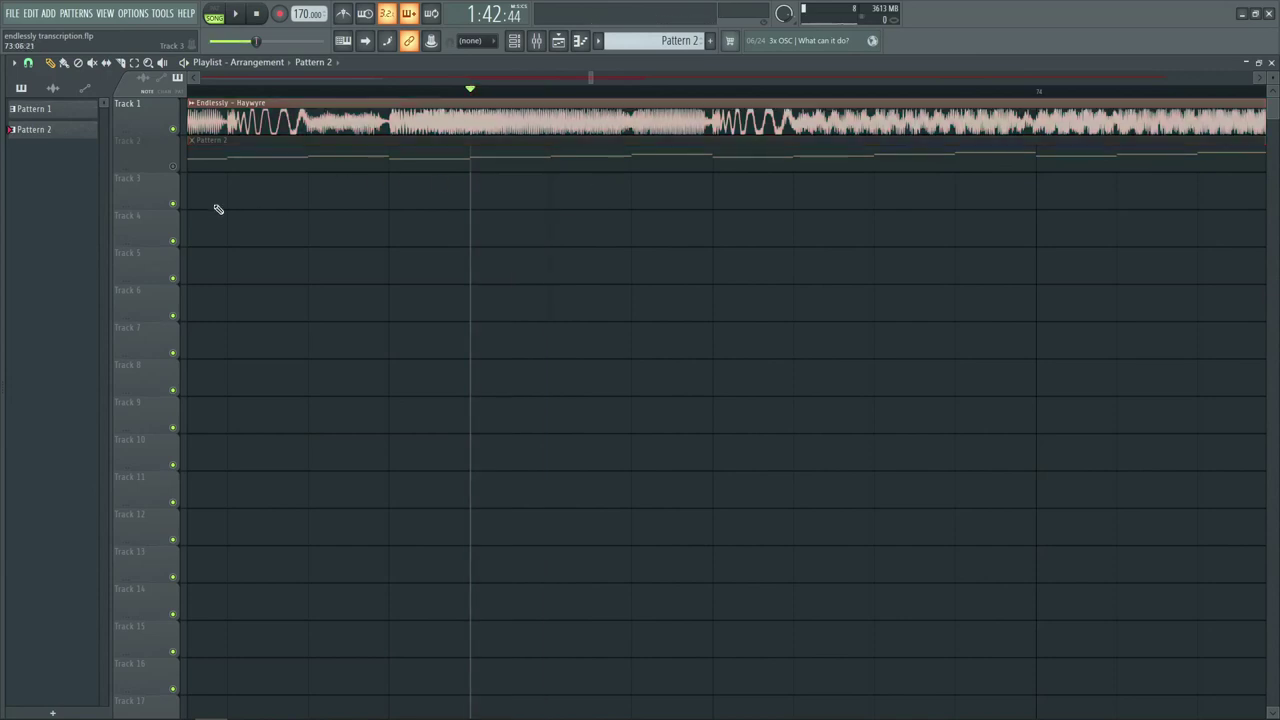
- Loop the same short note with Track 2 soloed, add Track 1 to compare them, stop, clear the selection and mute Track 2
right_click(173, 166)
left_click_drag(472, 92, 550, 92)
key("space")
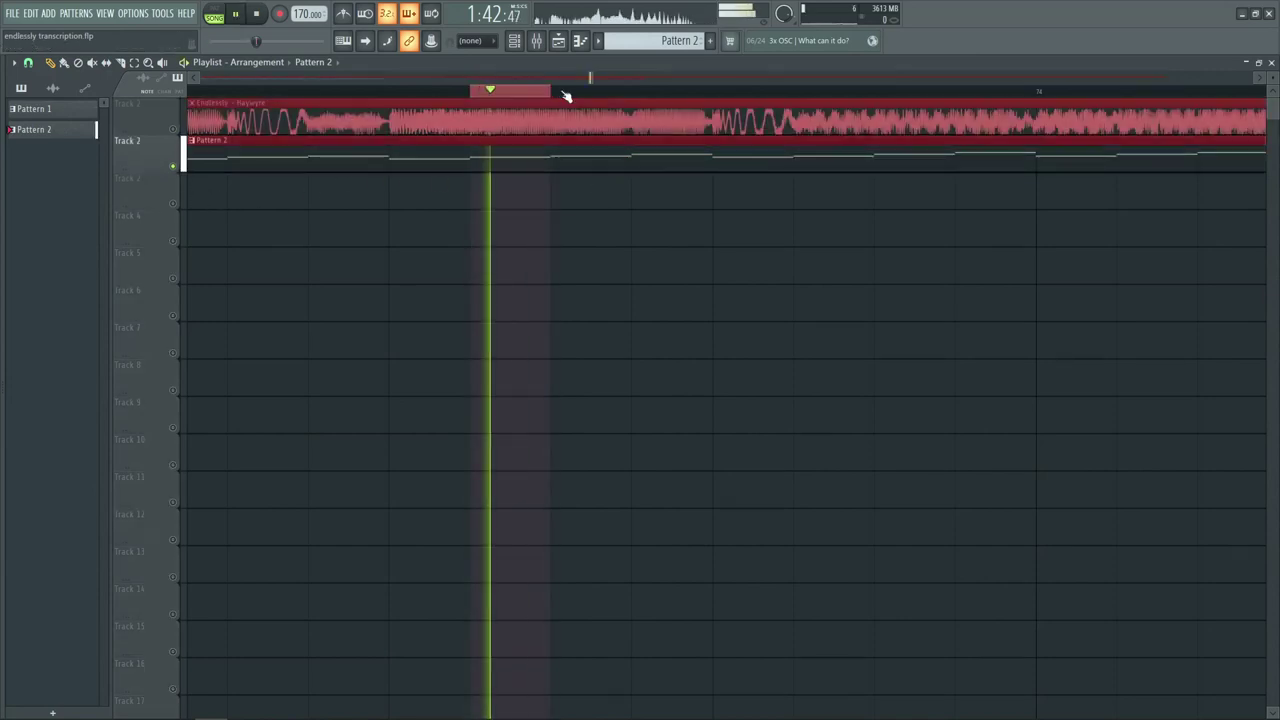
left_click(173, 129)
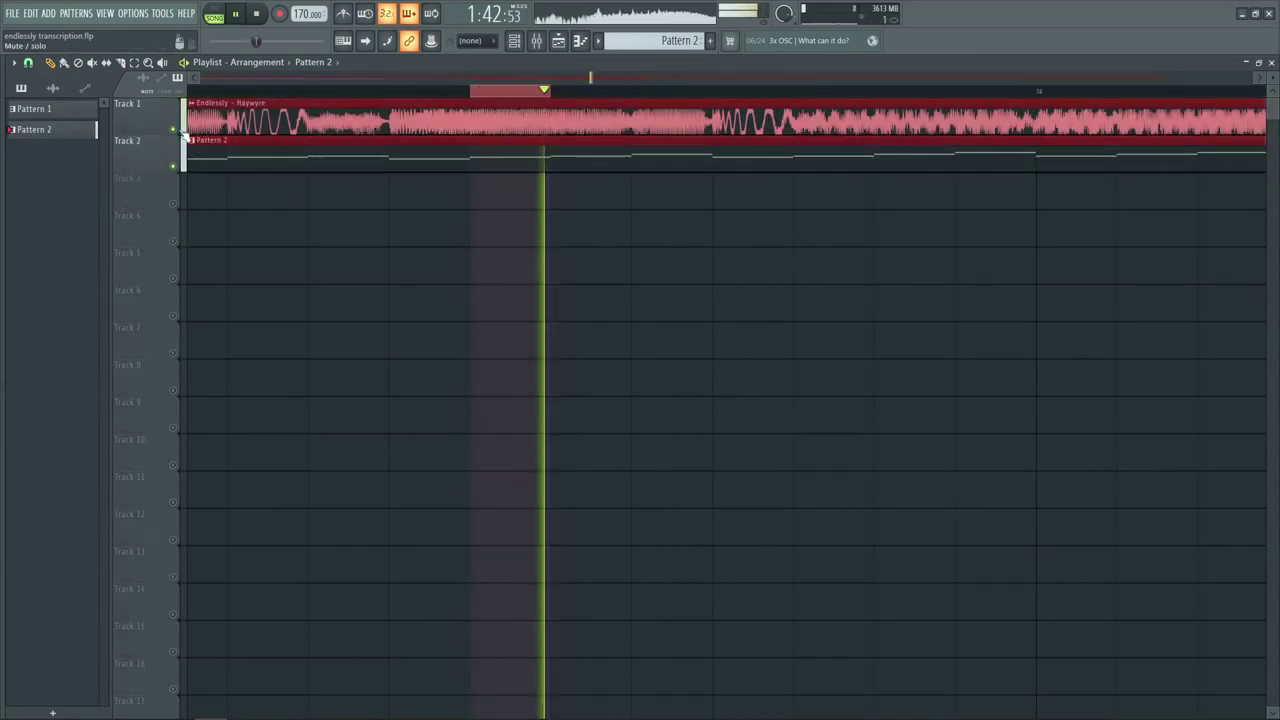
key("space")
left_click_drag(543, 91, 531, 91)
left_click(173, 166)
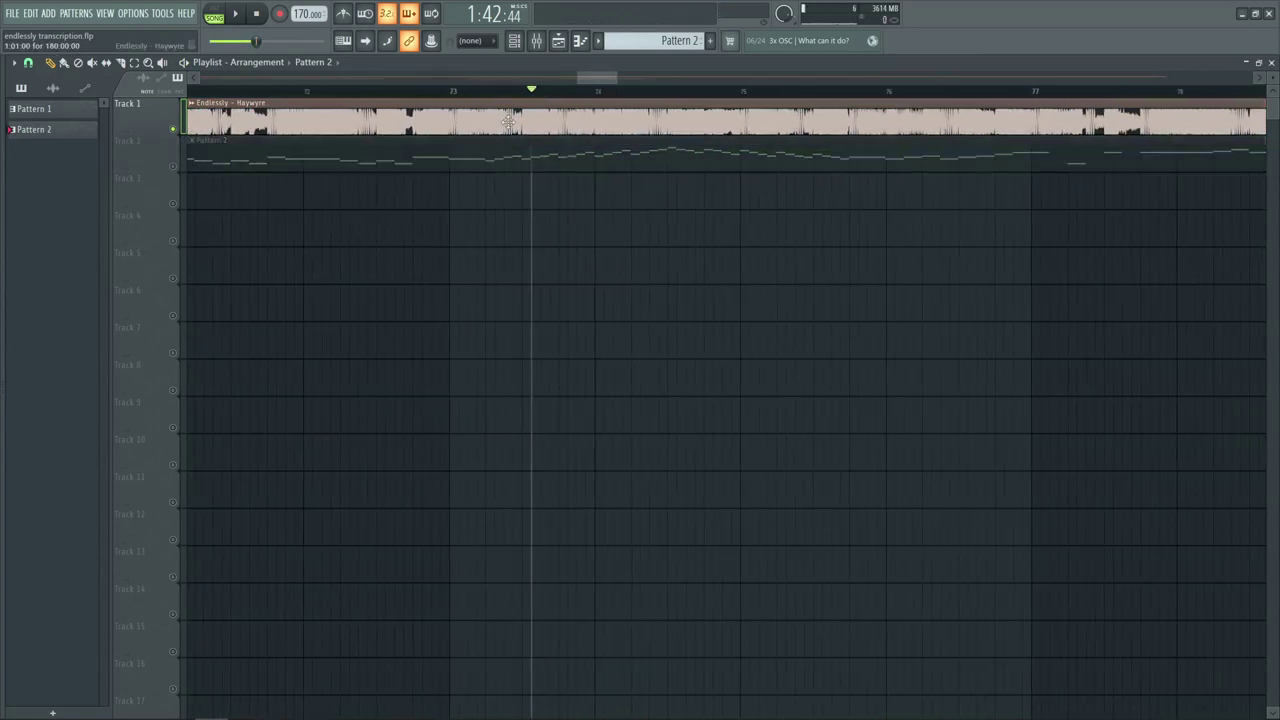
- Open the Endlessly - Haywyre audio clip's channel settings and set its pitch knob range to 12 semitones
left_click(53, 88)
double_click(763, 120)
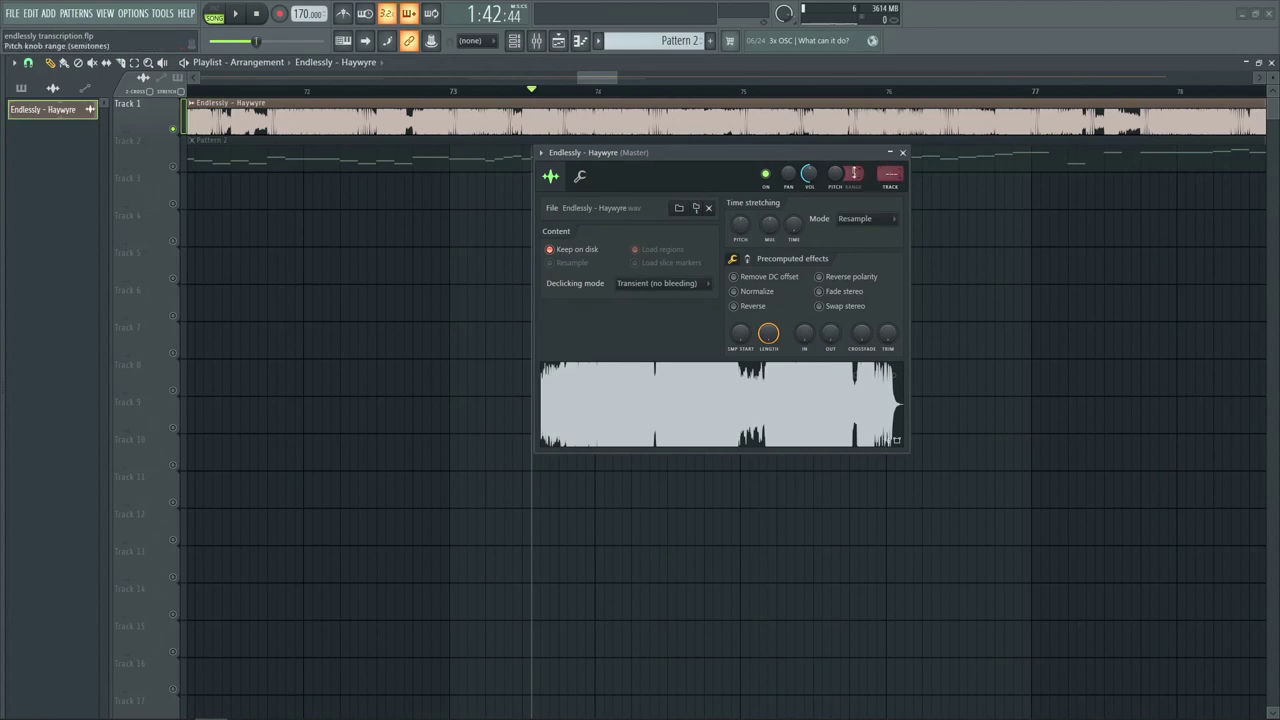
scroll(855, 172, "up", 2)
scroll(855, 172, "up", 2)
scroll(880, 95, "down", 6)
scroll(880, 95, "down", 3)
- Set the clip's time-stretching mode to Stretch Pro, adjust its stretch time, and play the clip around bar 148
left_click(1067, 88)
left_click(880, 218)
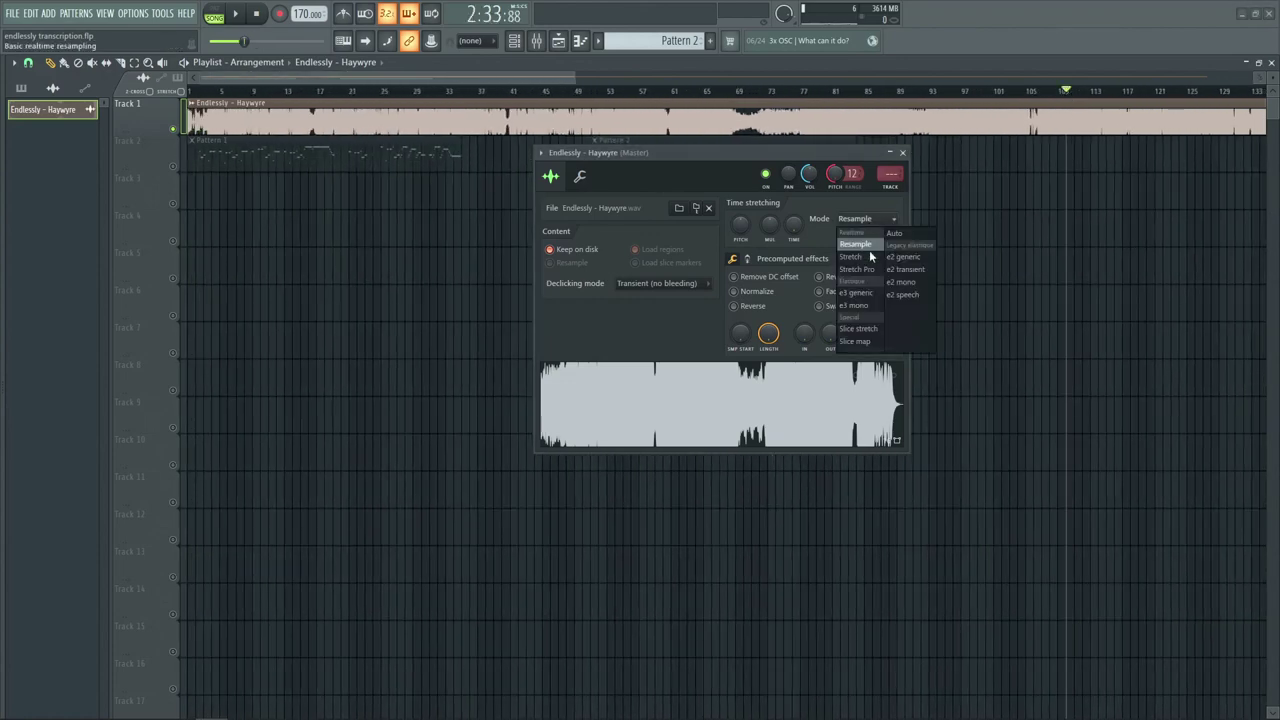
left_click(860, 330)
scroll(457, 94, "up", 5)
left_click(450, 91)
key("space")
scroll(490, 93, "up", 4)
scroll(645, 90, "down", 2)
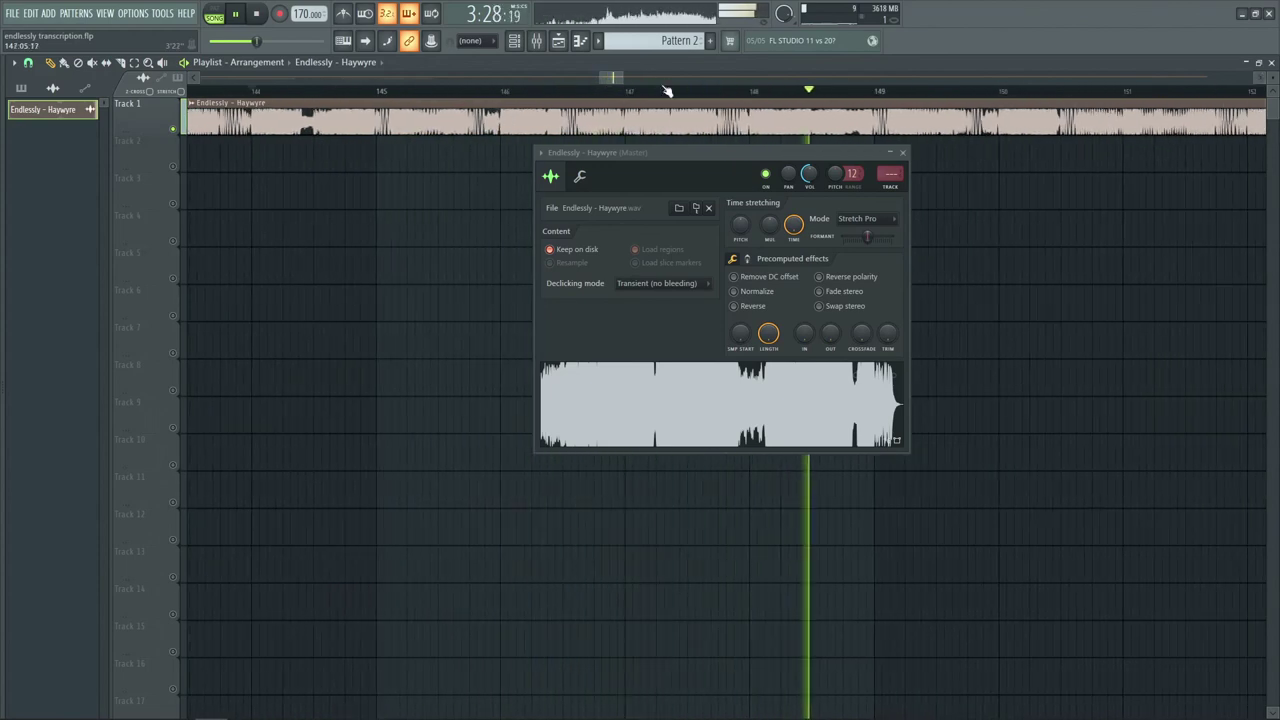
- Stop playback, set the Endlessly - Haywyre clip's time-stretching mode back to Resample, and close its channel settings
key("space")
scroll(667, 91, "down", 10)
scroll(667, 91, "down", 3)
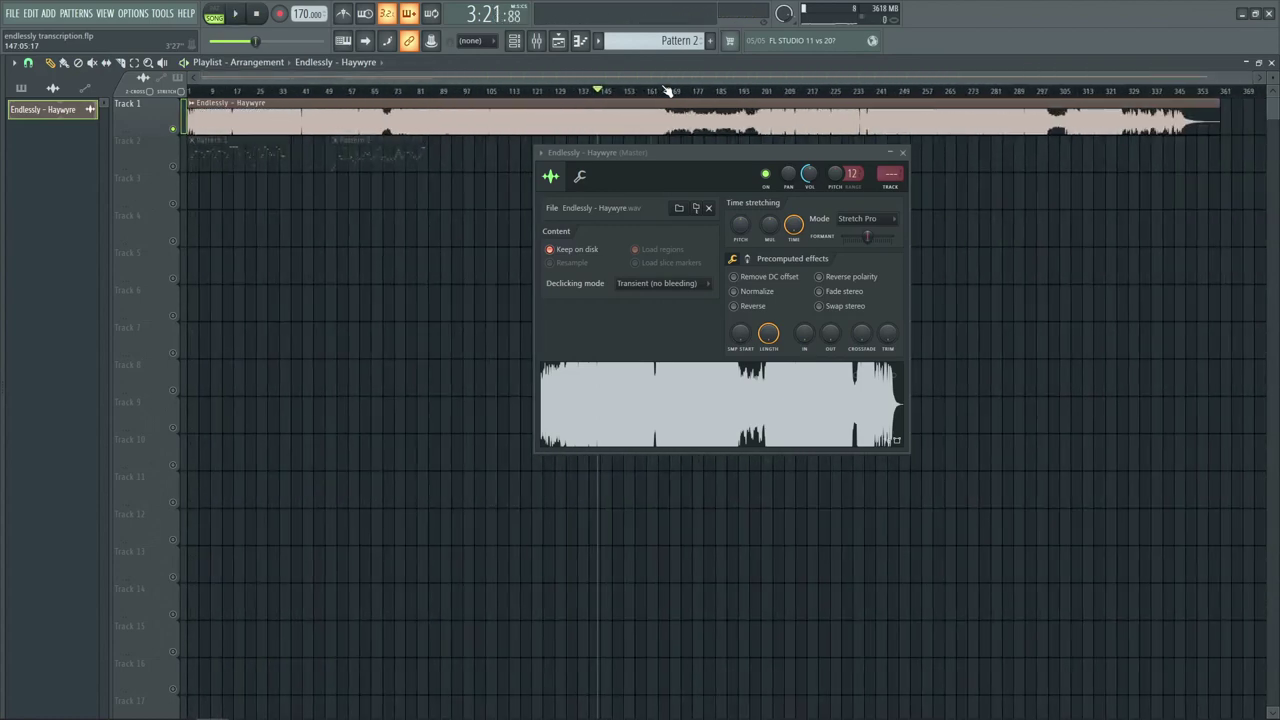
left_click(858, 218)
left_click(851, 245)
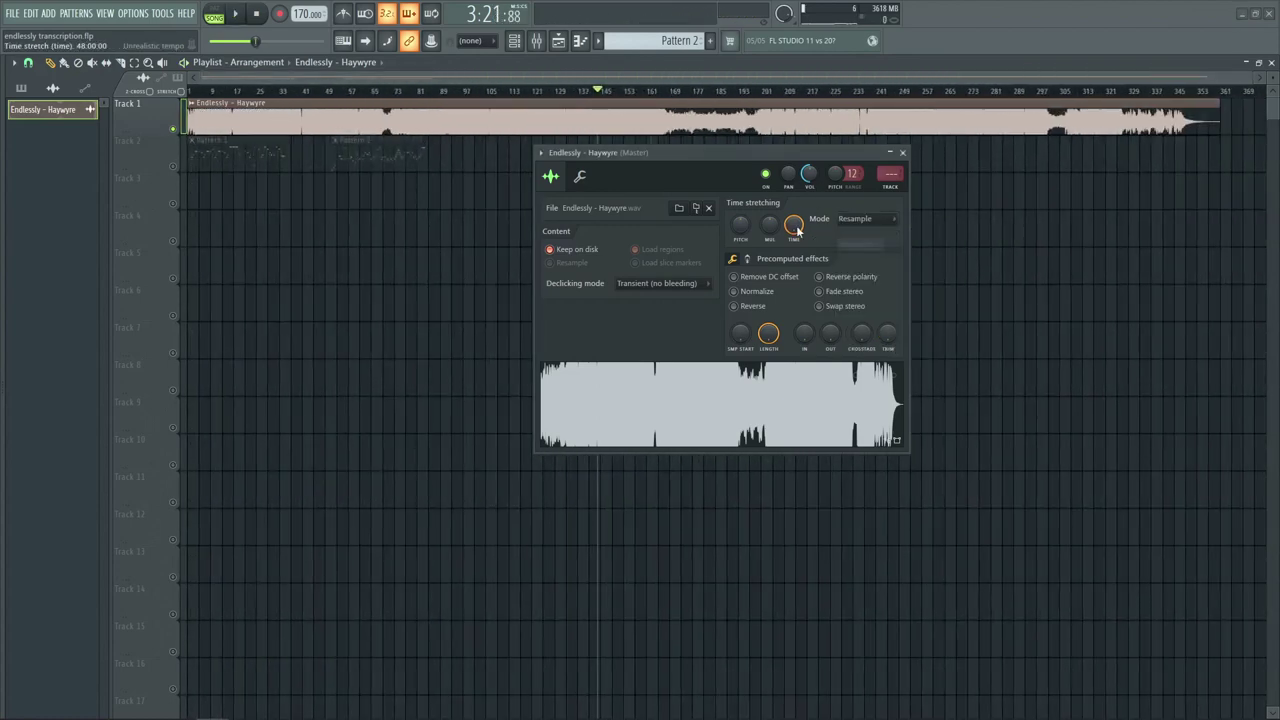
left_click(902, 153)
- Unmute Track 2 and the other muted playlist tracks, and save the project with the playhead at the song start
scroll(349, 93, "up", 3)
scroll(349, 93, "up", 2)
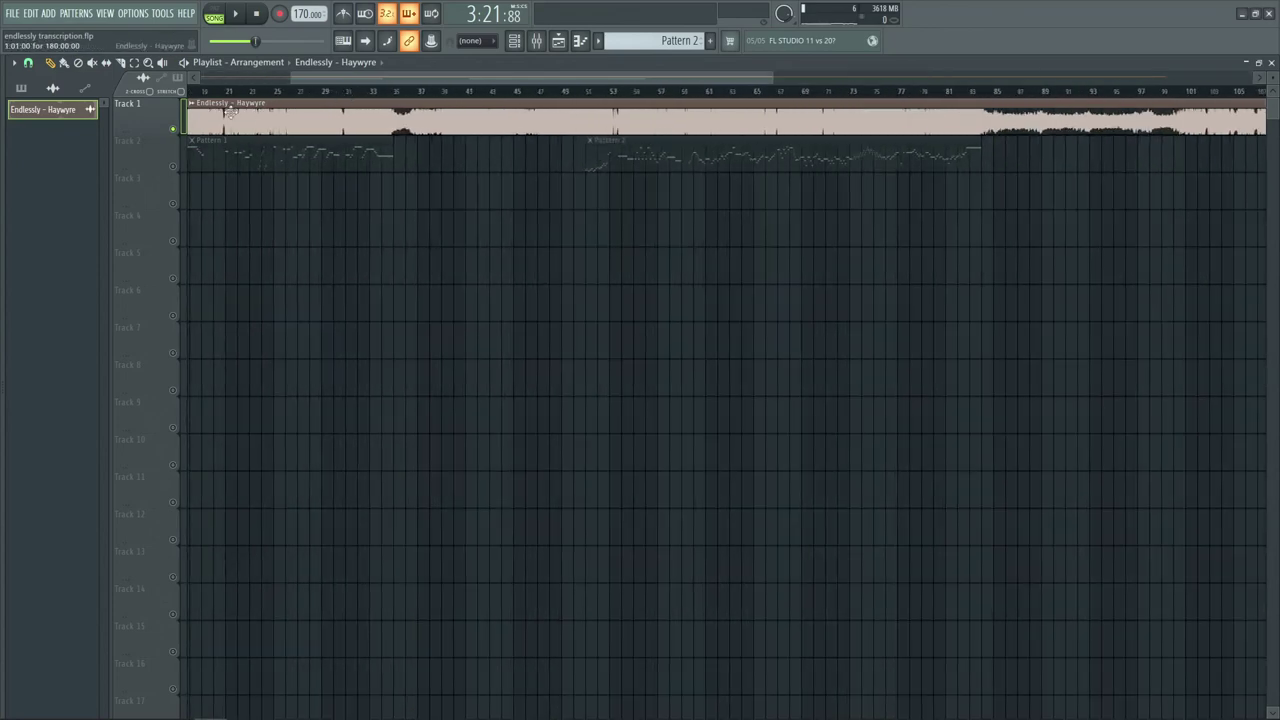
left_click_drag(345, 78, 251, 105)
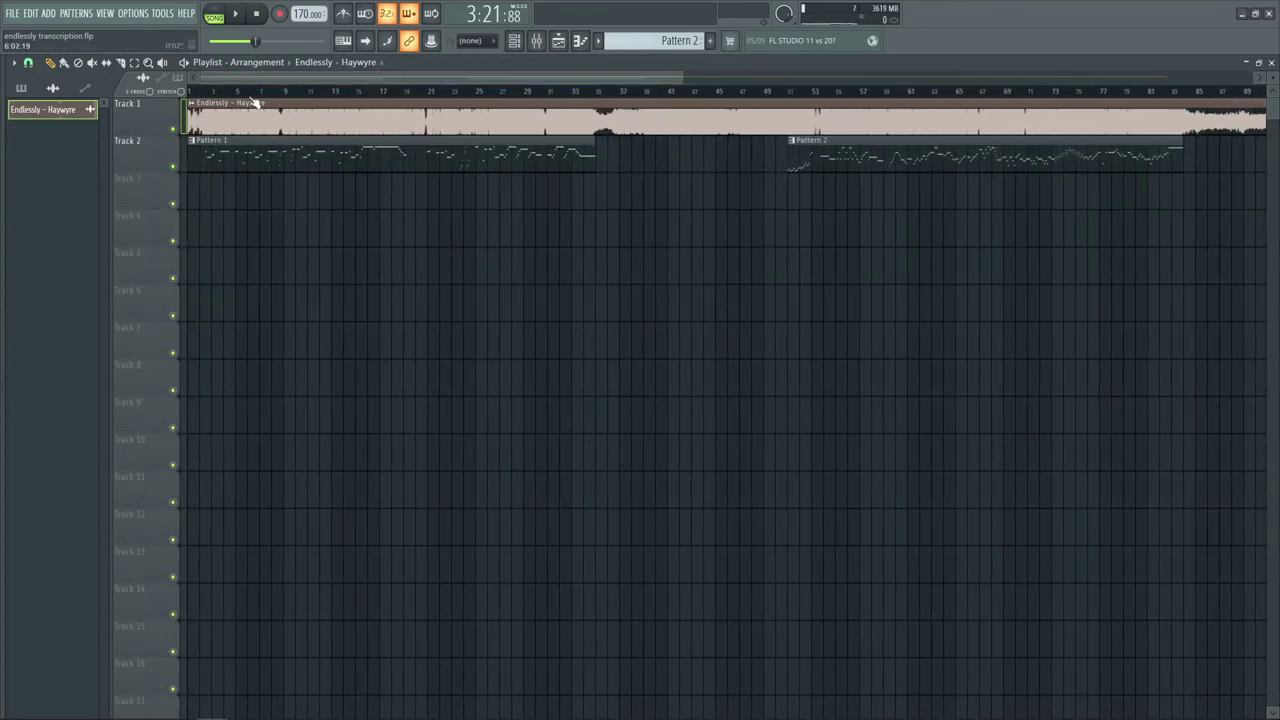
scroll(329, 101, "down", 2)
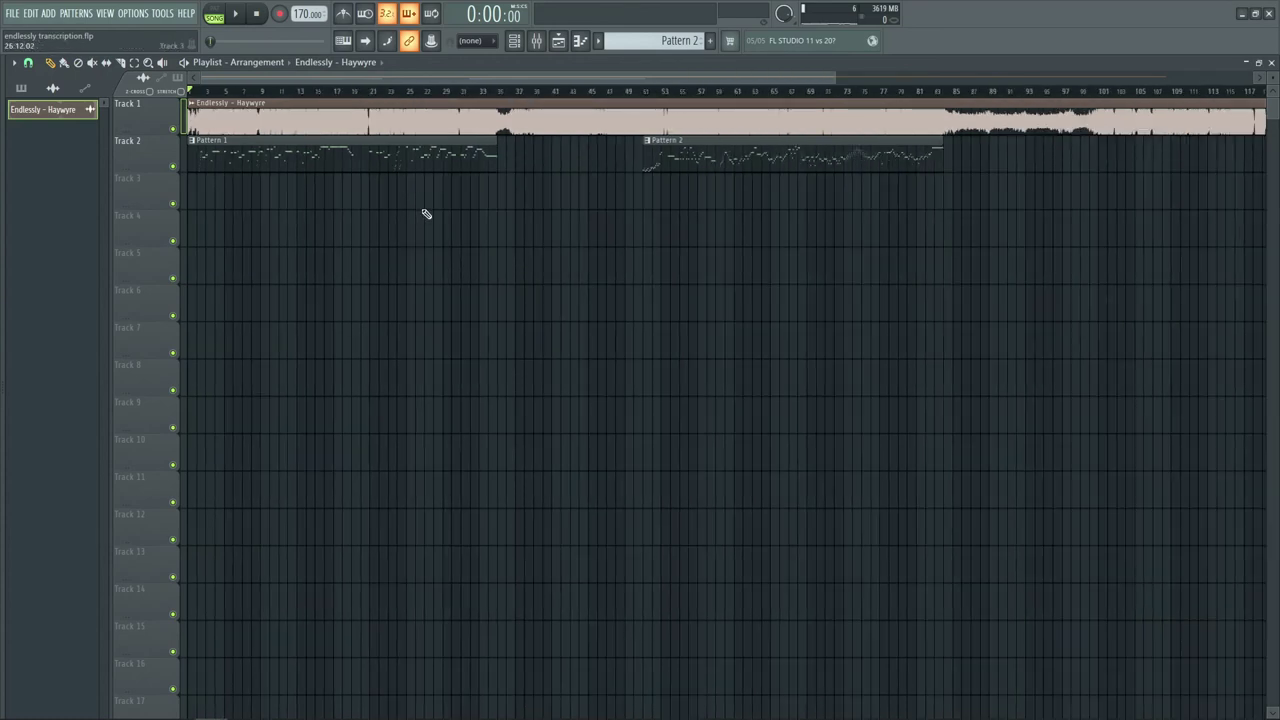
key("ctrl+s")
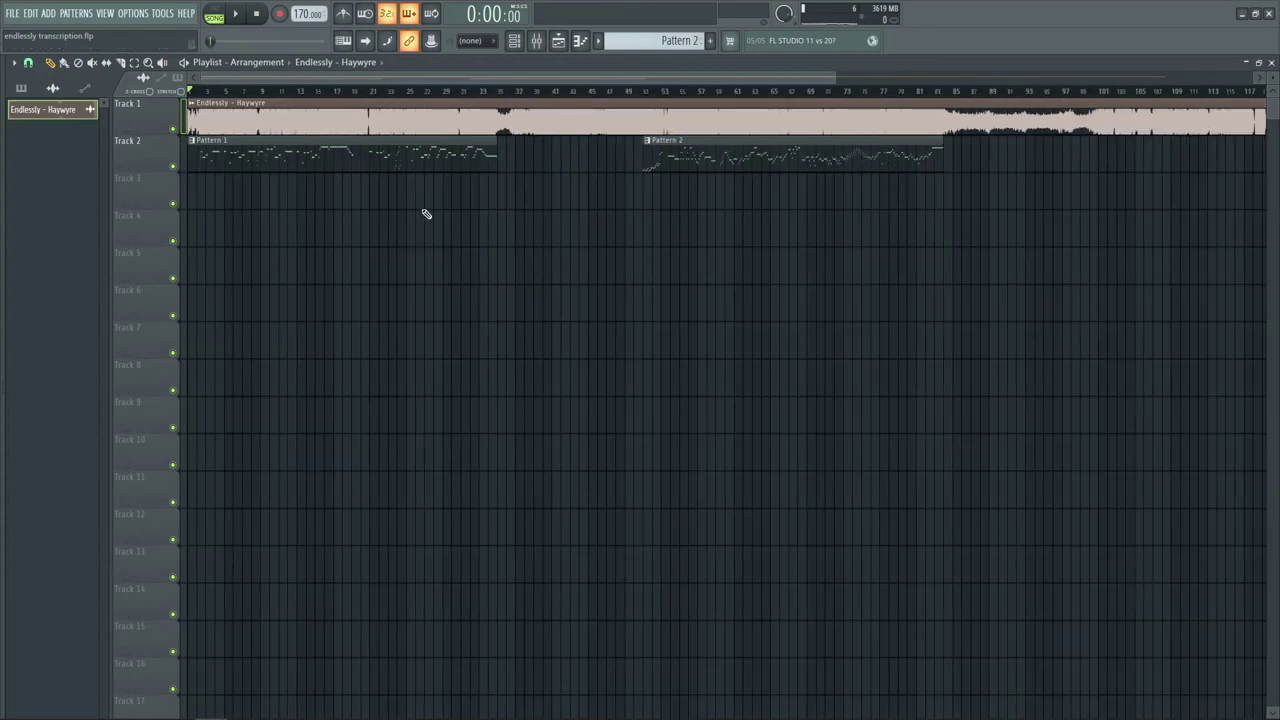